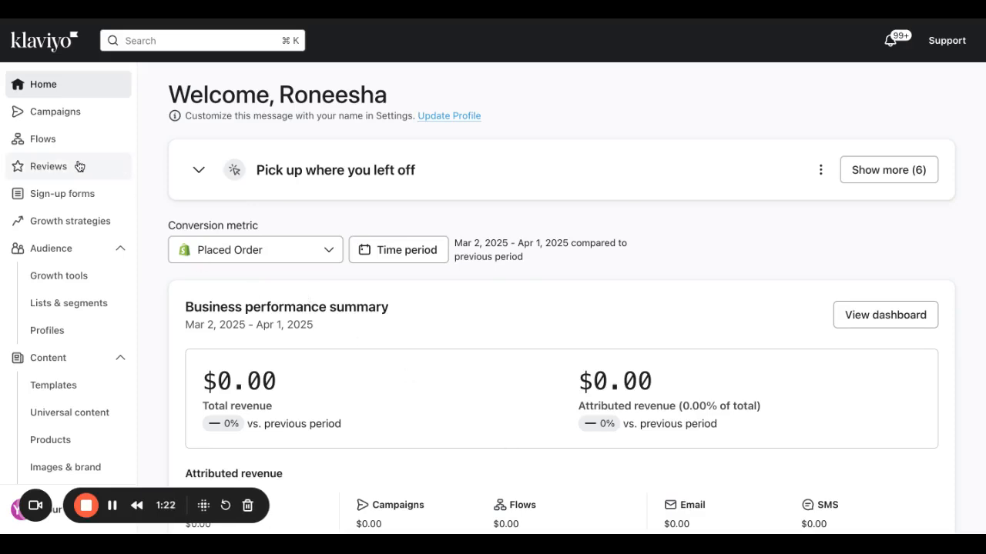
Go to Audience > Lists & segments and start creating a new list.
left_click(71, 310)
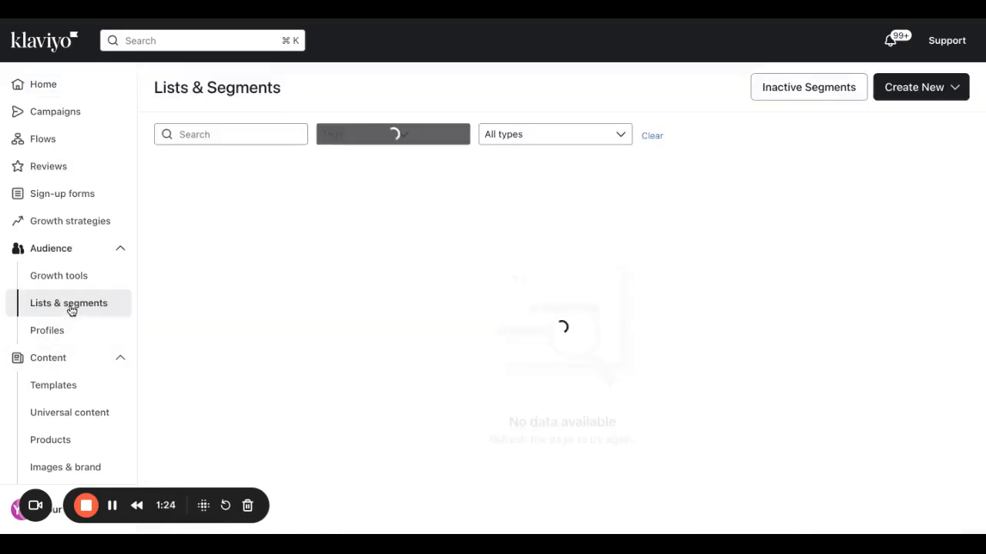
left_click(914, 93)
left_click(868, 136)
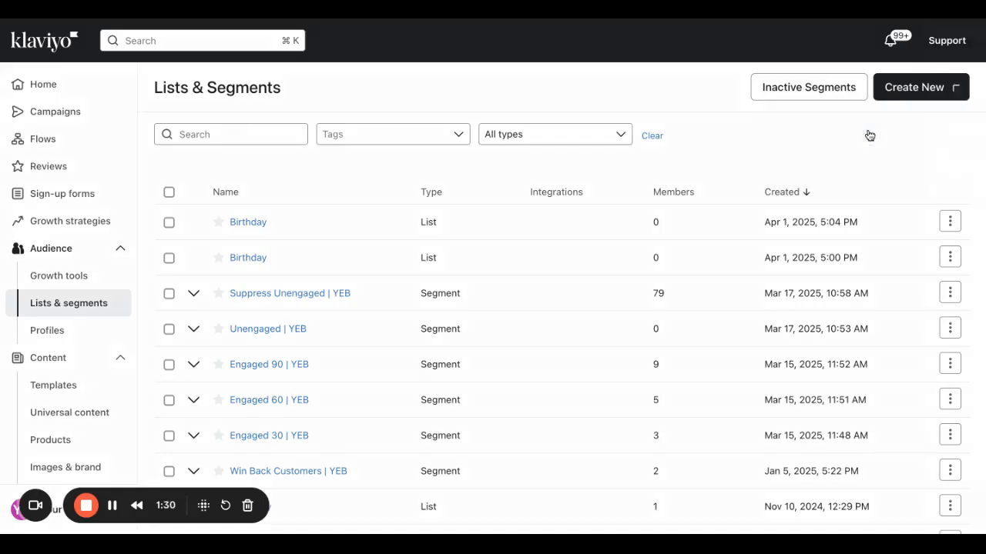
Enter 'Birthday' as the new list's name, correcting the typing mistakes.
left_click(863, 132)
type("Birthday")
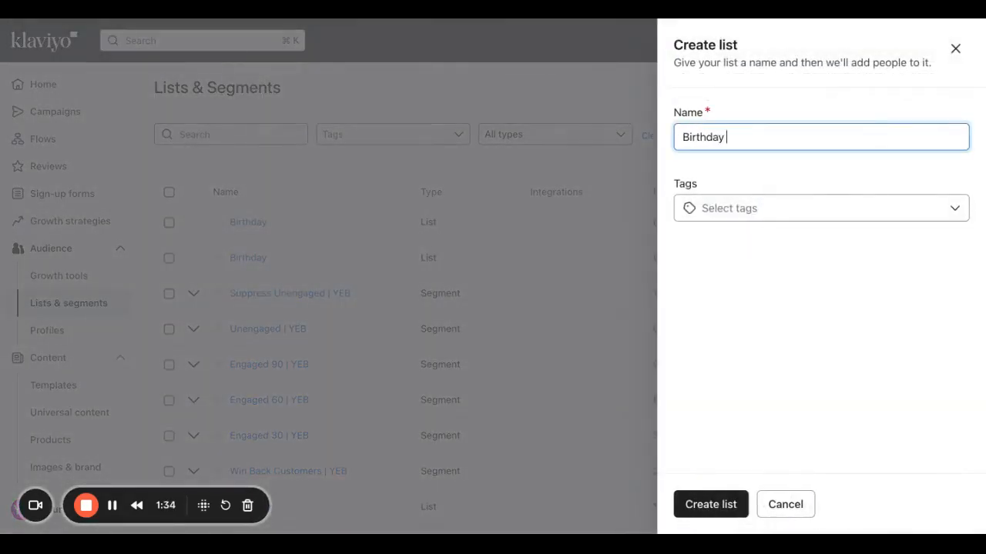
key("BackSpace")
key("BackSpace")
type("ate")
key("BackSpace")
key("BackSpace")
key("BackSpace")
type("y ")
type("Ca")
key("BackSpace")
type("ollection")
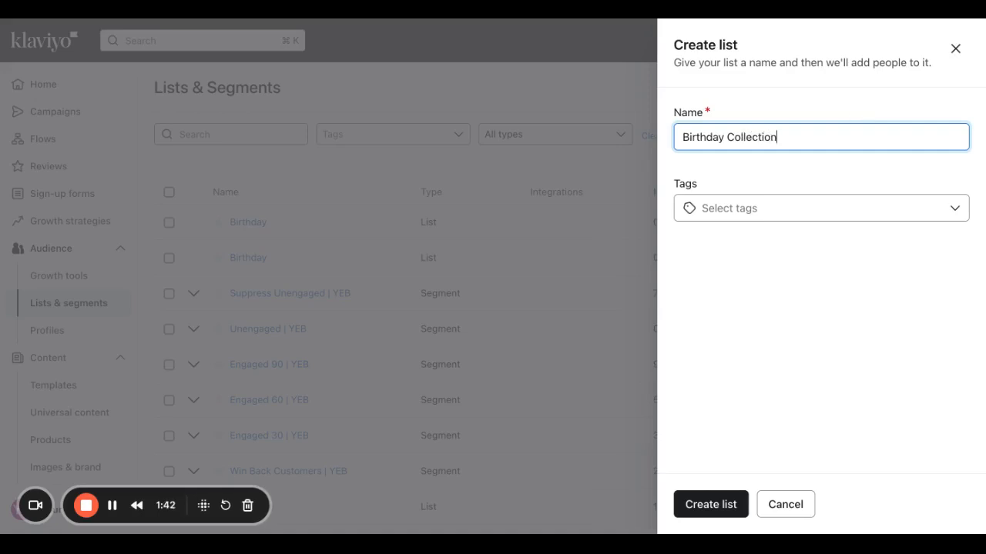
key("BackSpace")
key("BackSpace")
key("BackSpace")
key("BackSpace")
key("BackSpace")
key("BackSpace")
key("BackSpace")
key("BackSpace")
key("BackSpace")
key("BackSpace")
key("BackSpace")
Create the Birthday list, then switch its consent settings to Single opt-in and save.
left_click(710, 505)
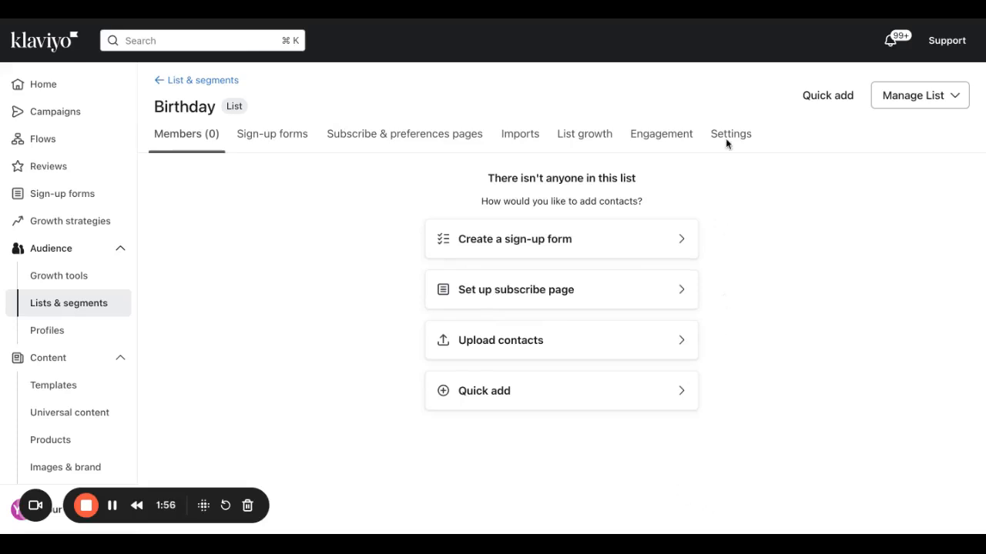
left_click(756, 132)
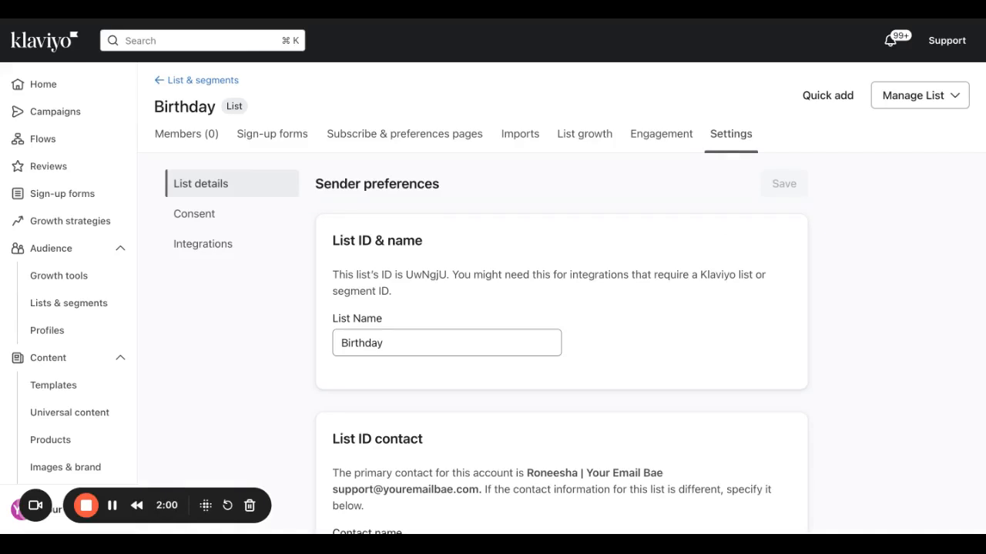
left_click(229, 214)
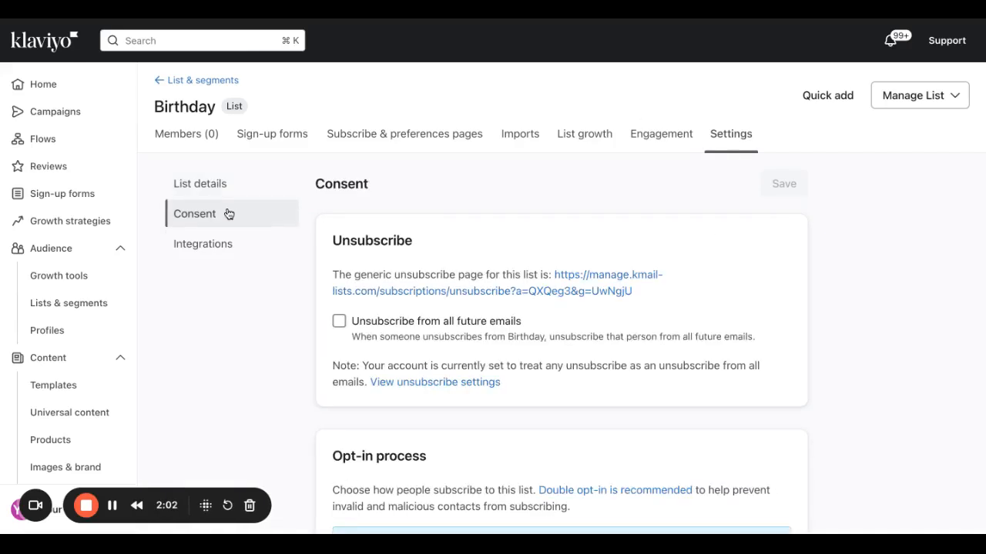
scroll(437, 310, "down", 2)
scroll(437, 315, "down", 1)
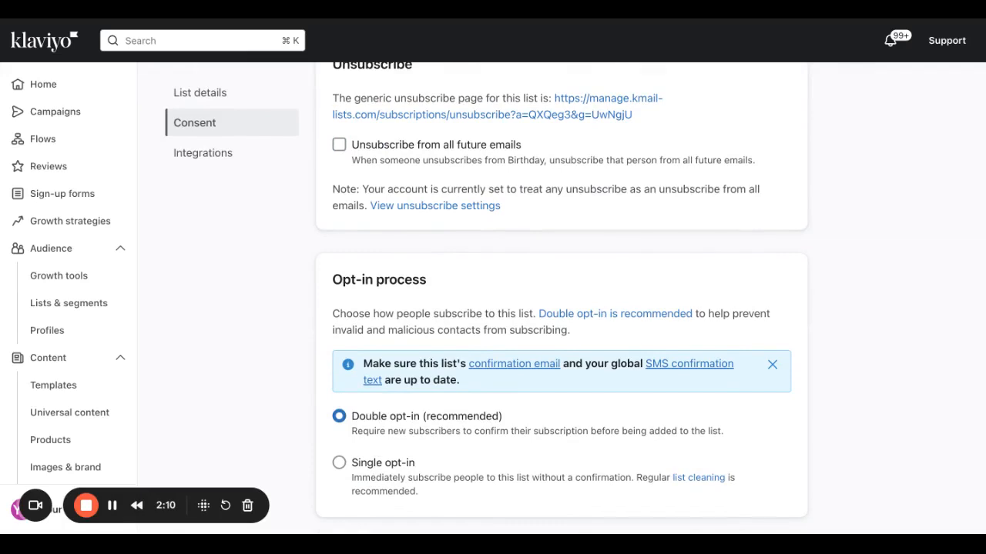
left_click(339, 465)
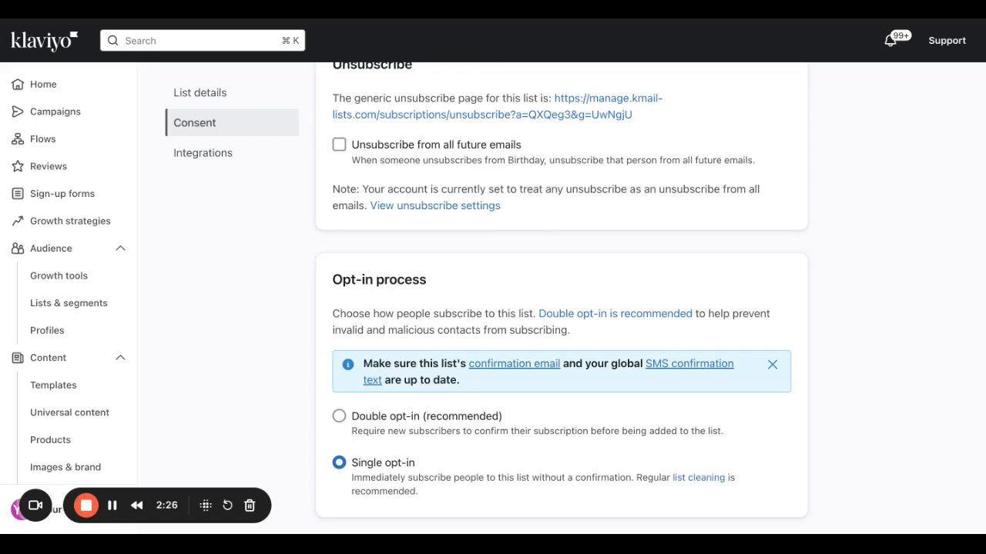
scroll(420, 418, "up", 3)
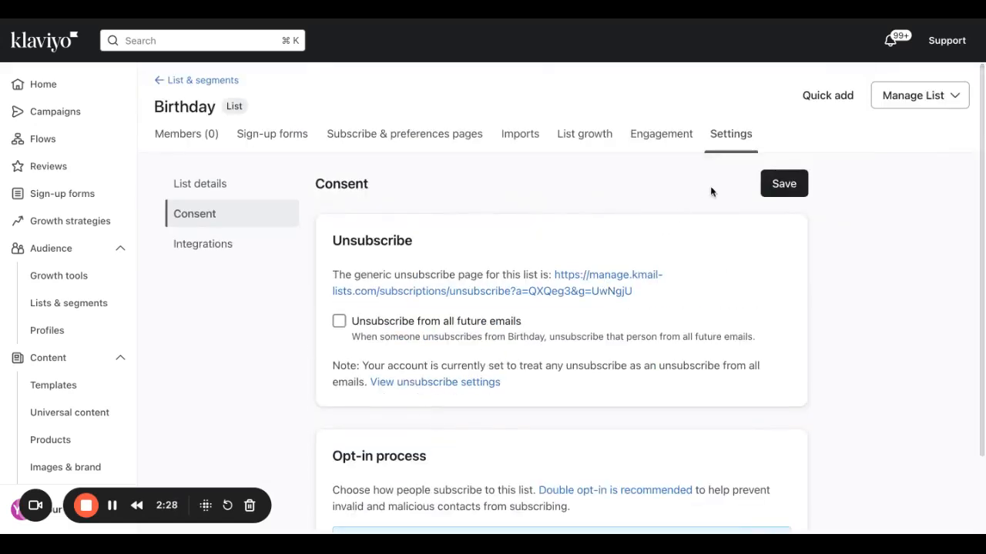
left_click(801, 184)
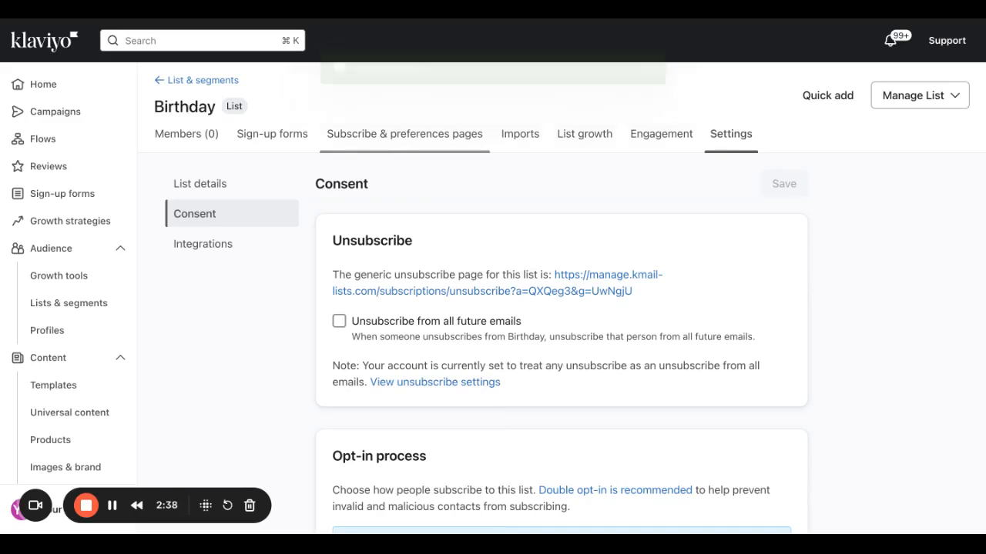
Customize the subscribe and preference pages for this list and edit its Subscribe page.
left_click(404, 134)
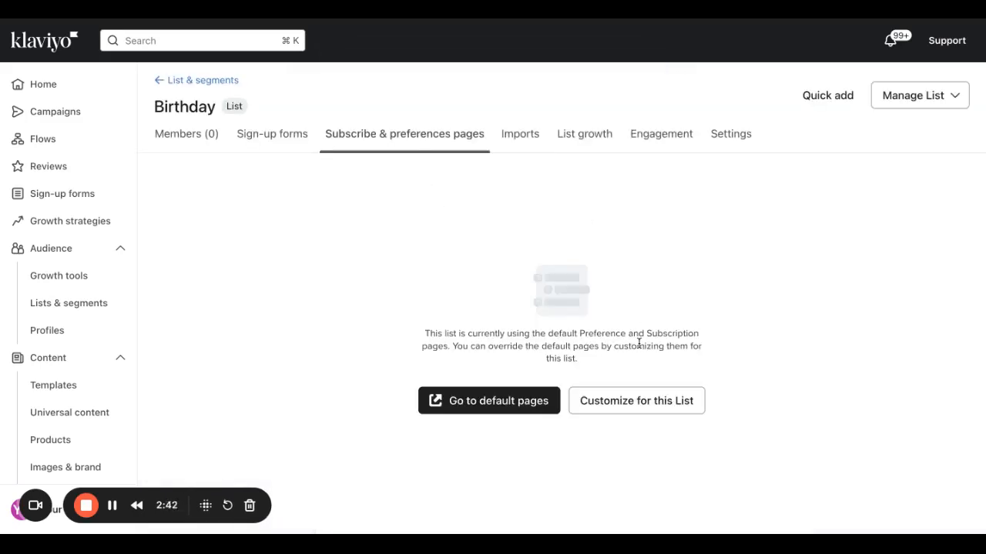
left_click(662, 413)
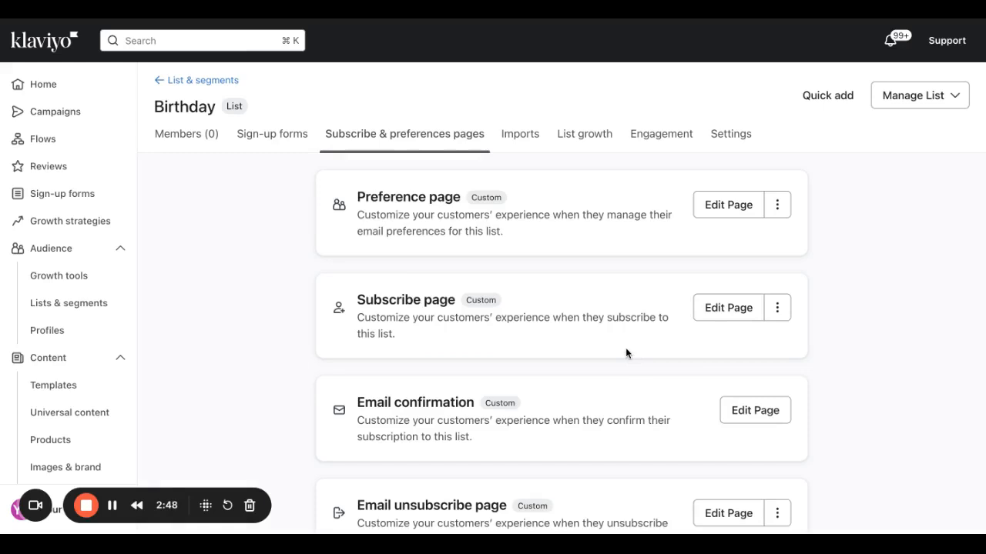
left_click(732, 310)
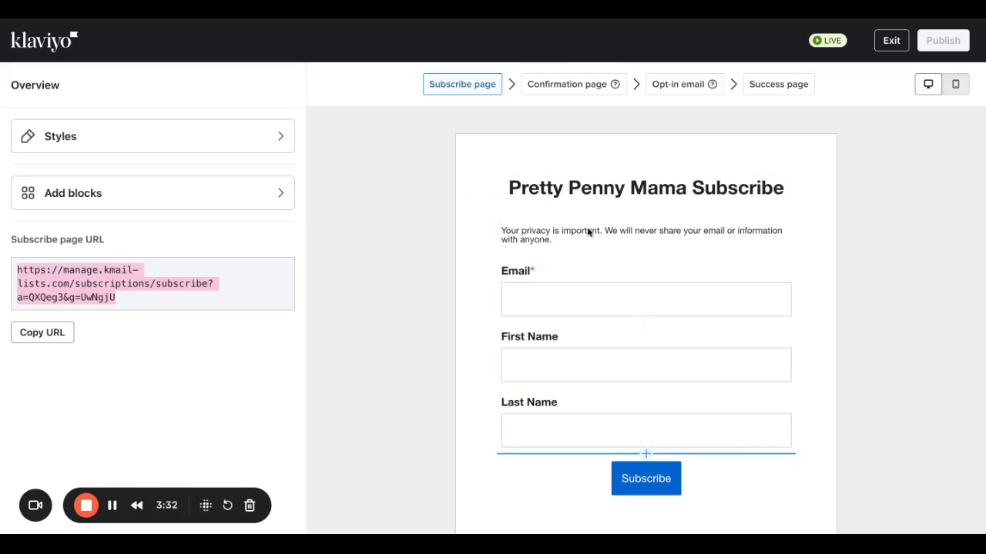
Drag the privacy notice above the Subscribe button, check the Email and heading blocks, and return to overview.
left_click_drag(587, 231, 609, 450)
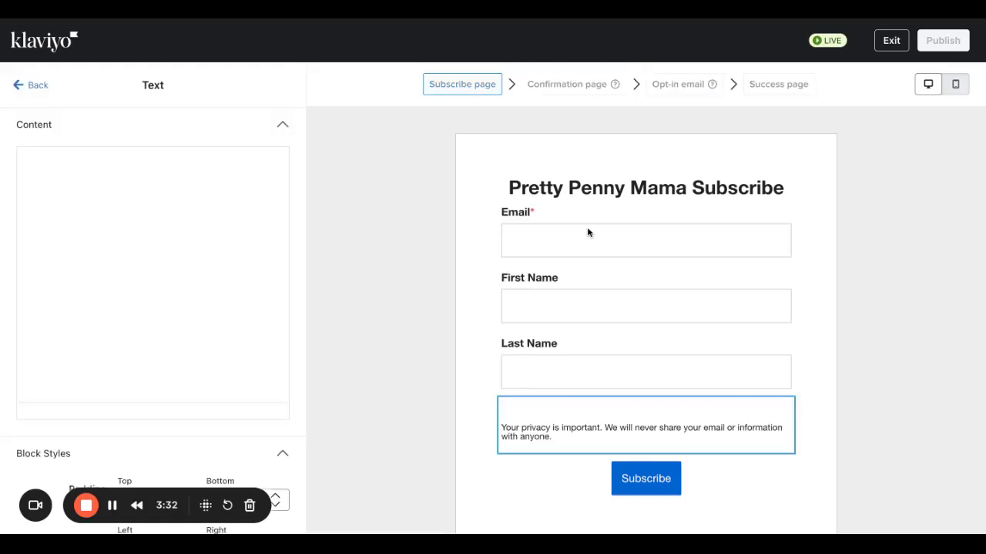
left_click(547, 231)
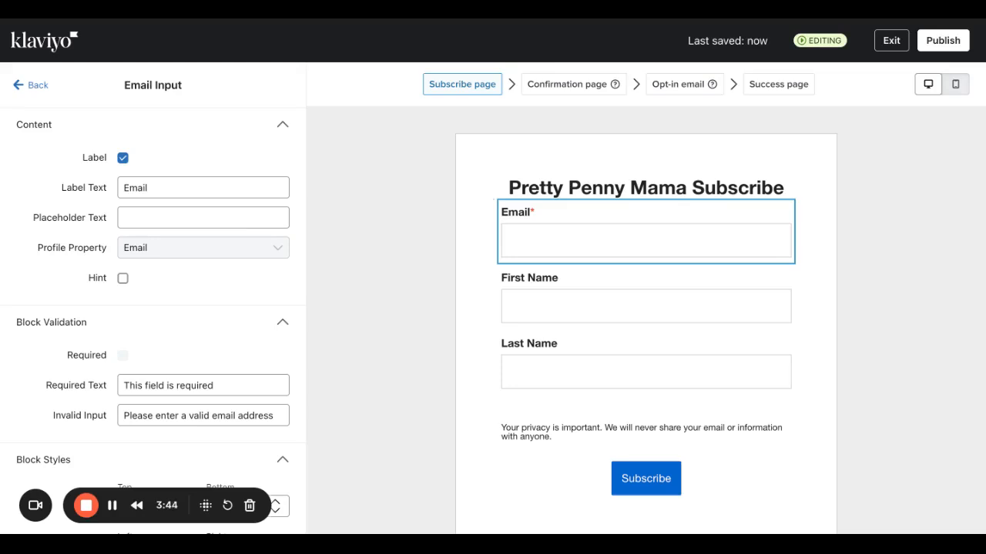
left_click(560, 190)
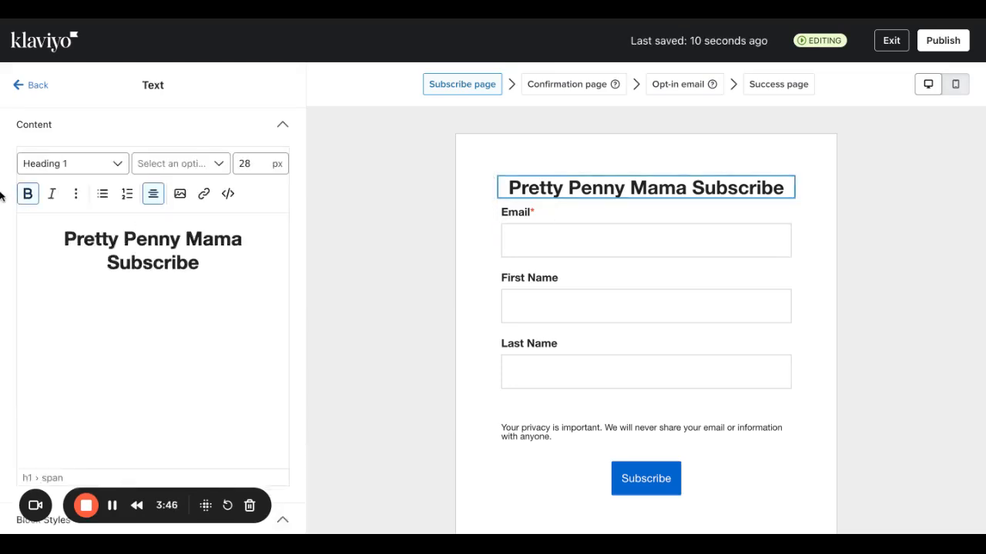
left_click(39, 86)
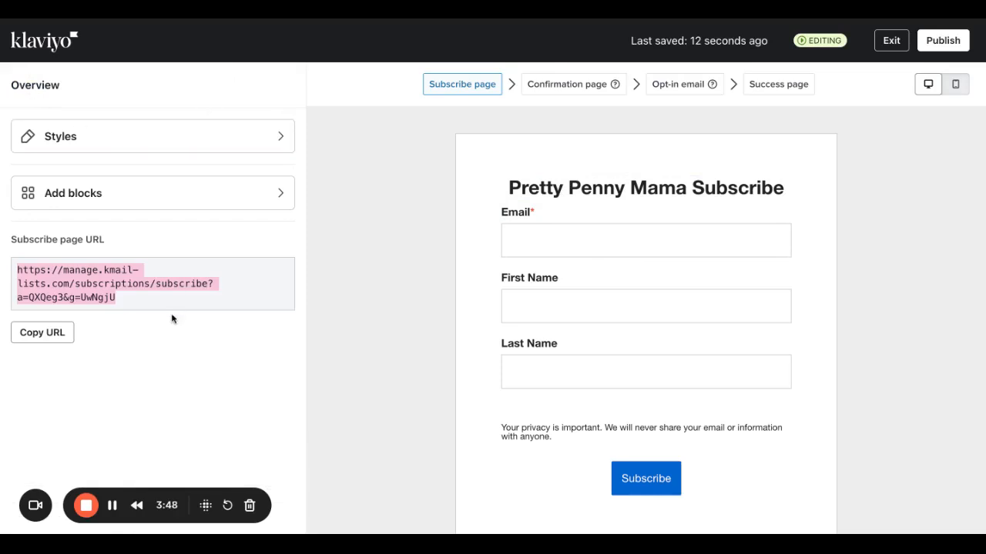
Open the page Styles and check the form background colour, leaving it white.
left_click(178, 139)
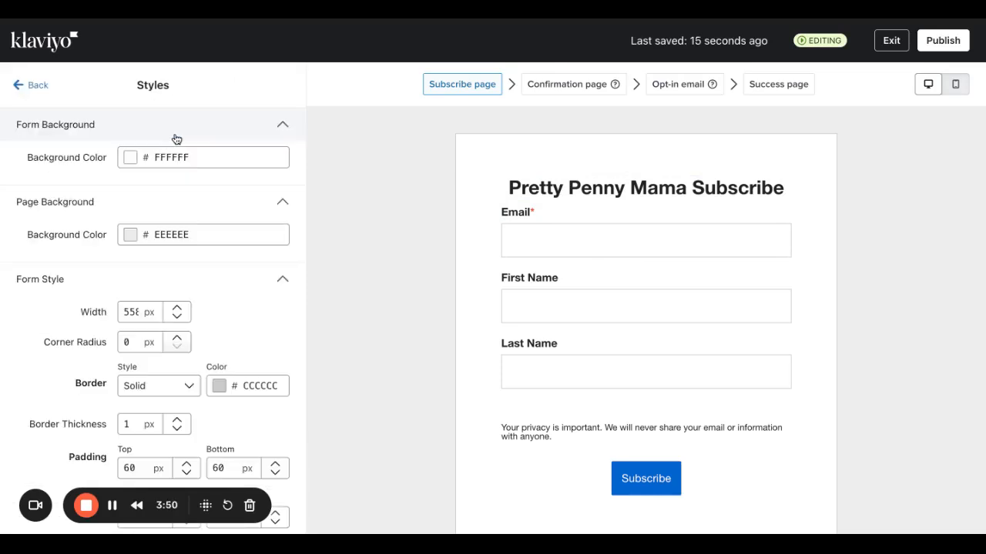
left_click(128, 159)
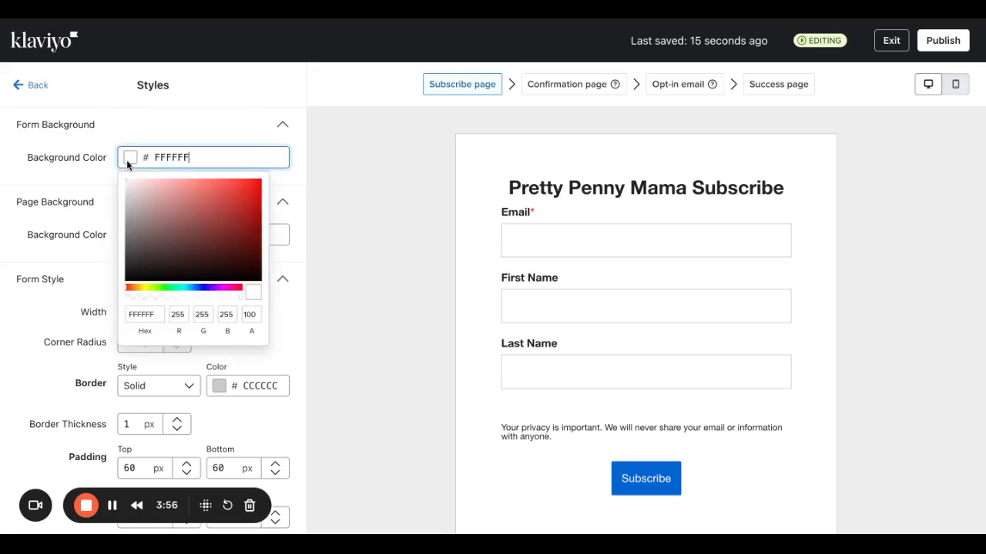
left_click(91, 185)
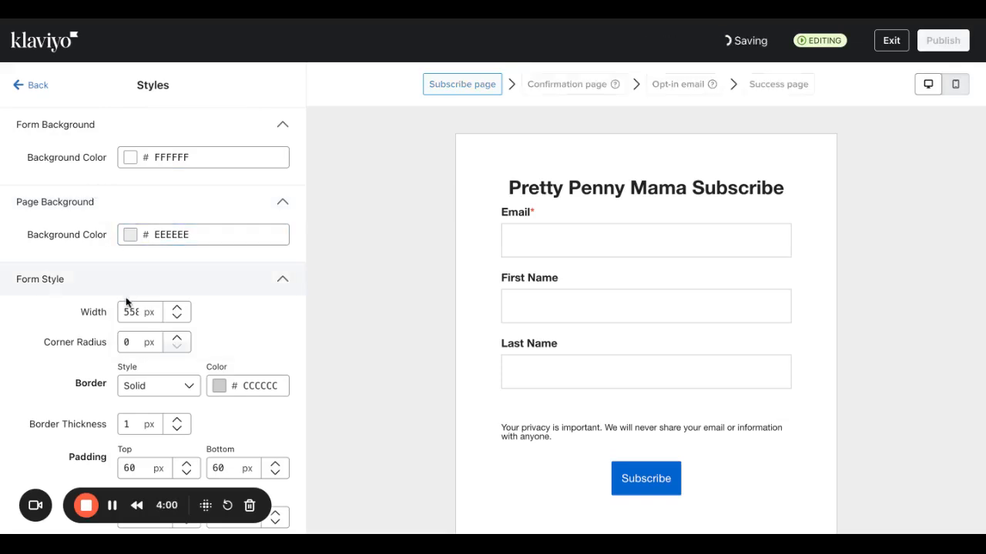
scroll(125, 303, "down", 1)
scroll(124, 304, "down", 2)
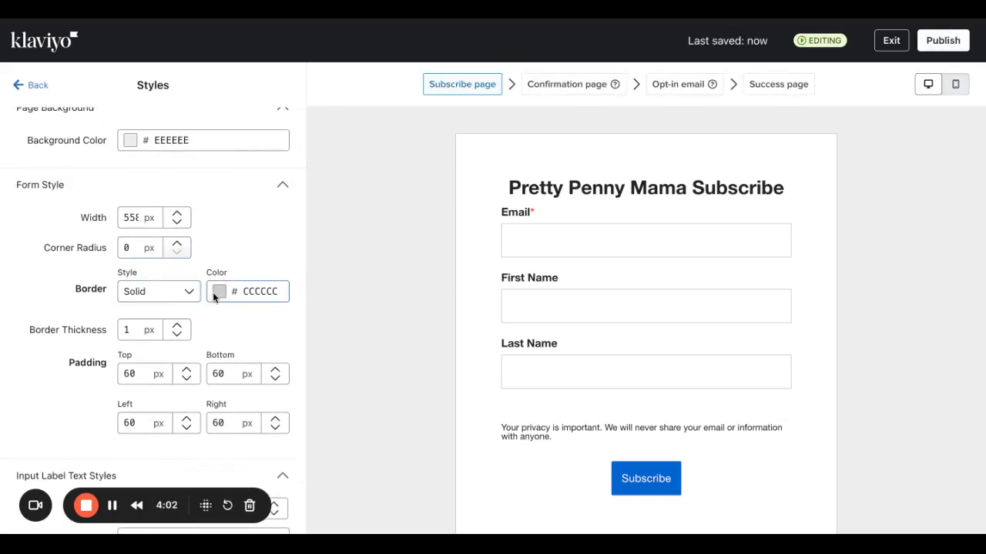
scroll(145, 358, "down", 5)
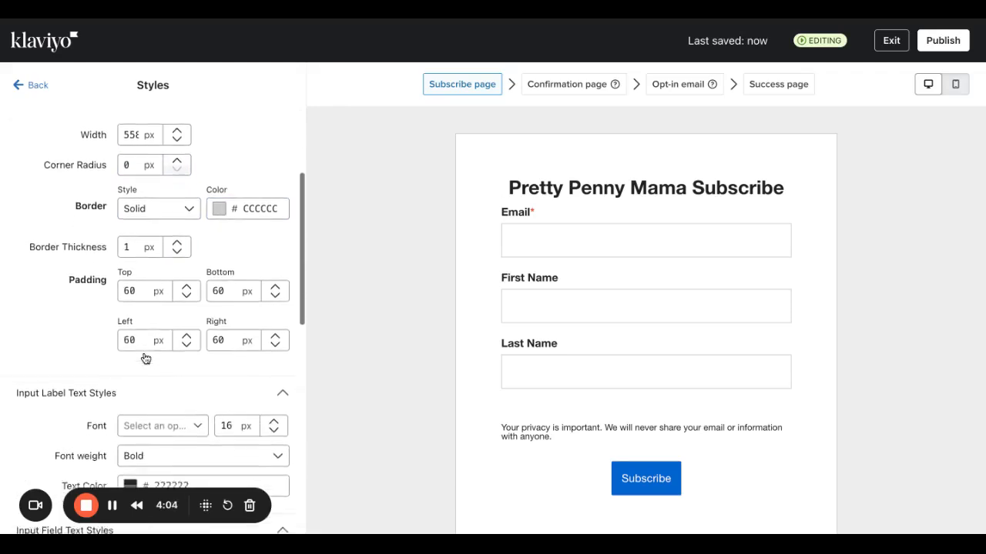
scroll(144, 357, "down", 2)
Set the Input Field Text font to Caveat, leaving the label font unchanged.
left_click(150, 290)
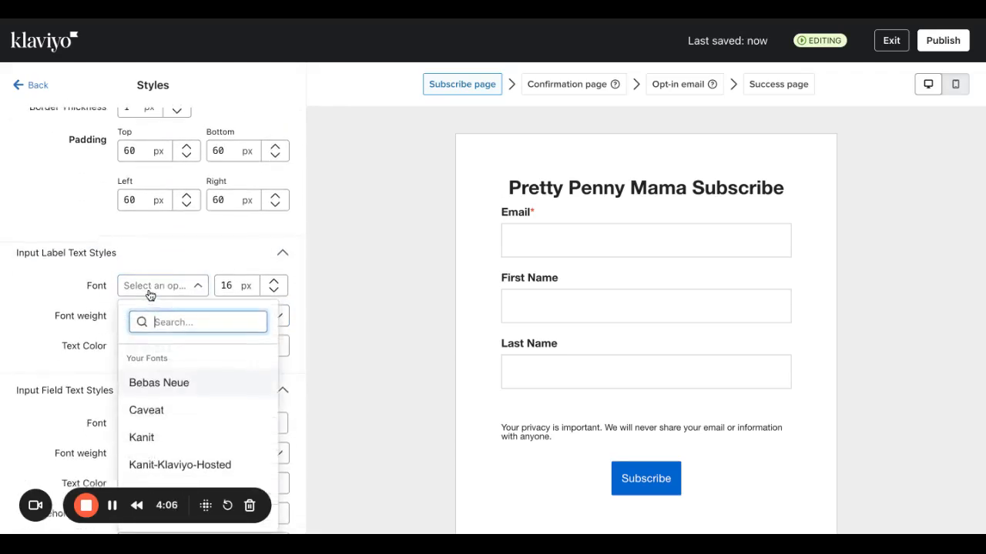
scroll(170, 398, "down", 10)
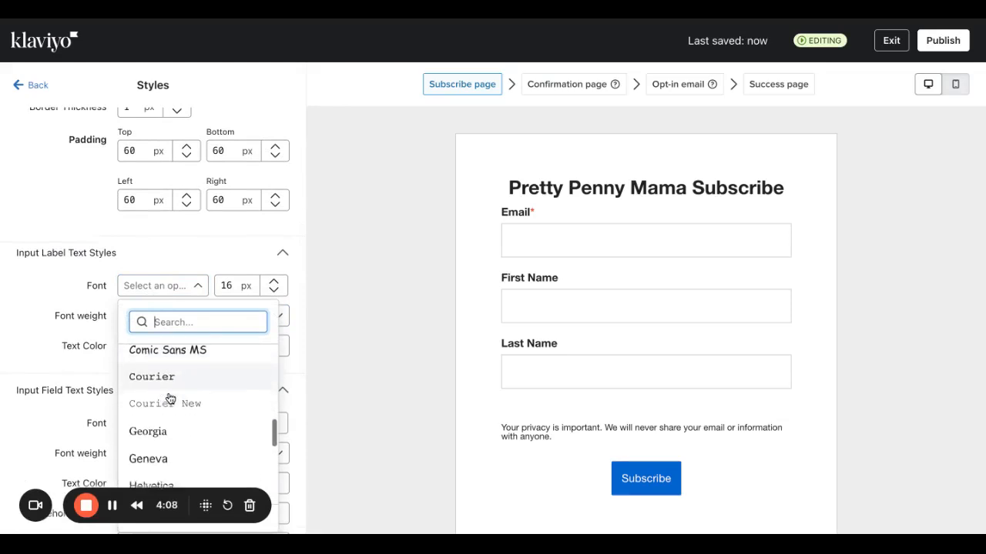
left_click(234, 286)
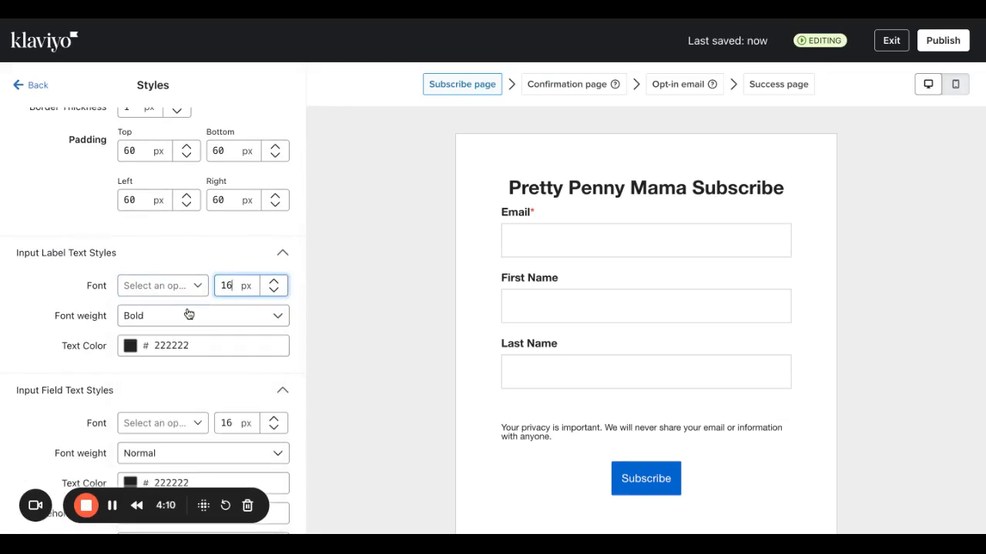
scroll(188, 404, "down", 2)
scroll(188, 404, "down", 1)
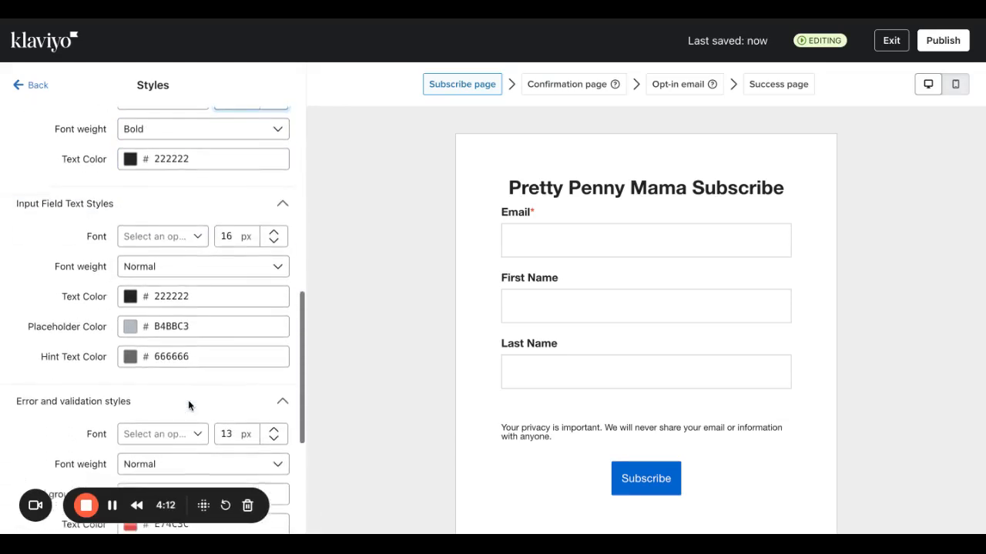
left_click(161, 236)
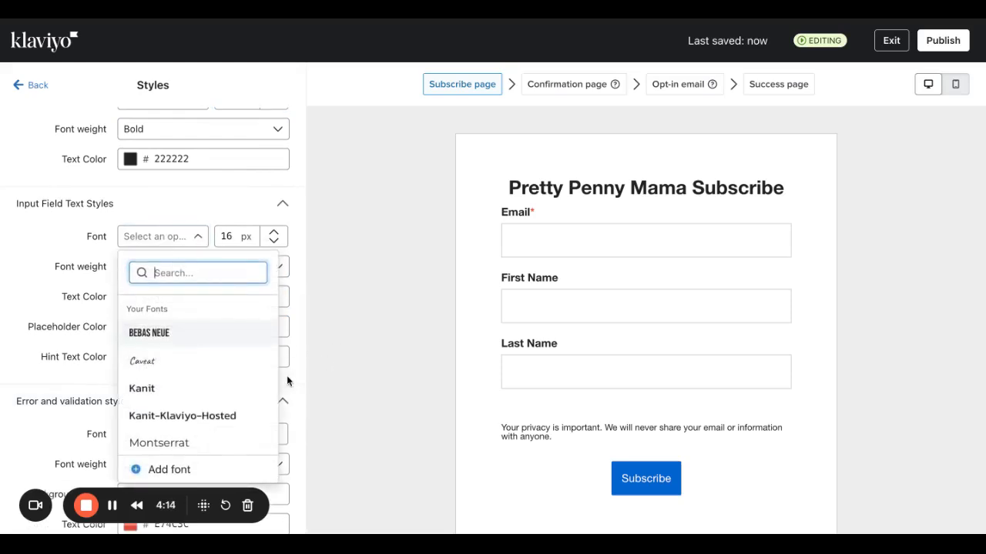
left_click(208, 414)
left_click(179, 245)
left_click(174, 310)
scroll(163, 356, "down", 2)
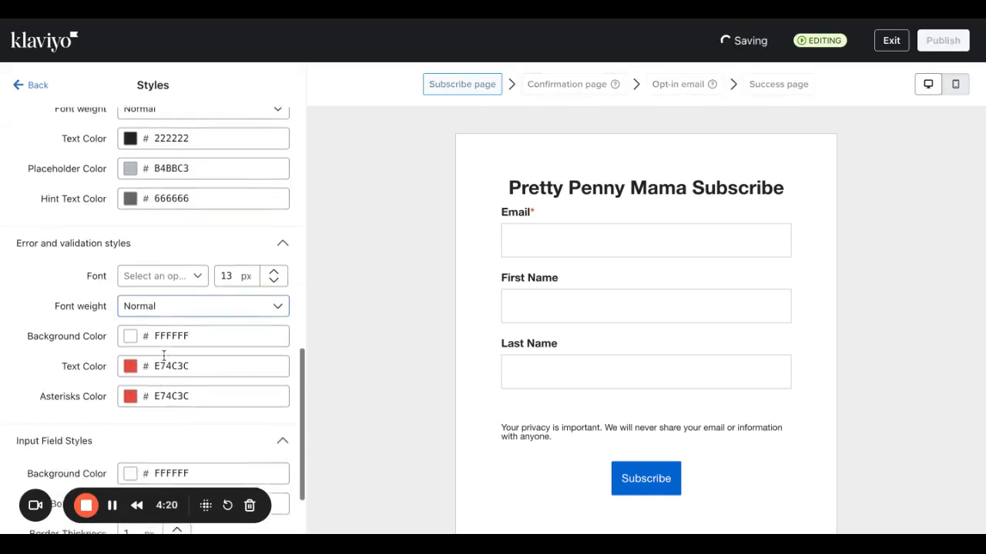
scroll(163, 354, "down", 1)
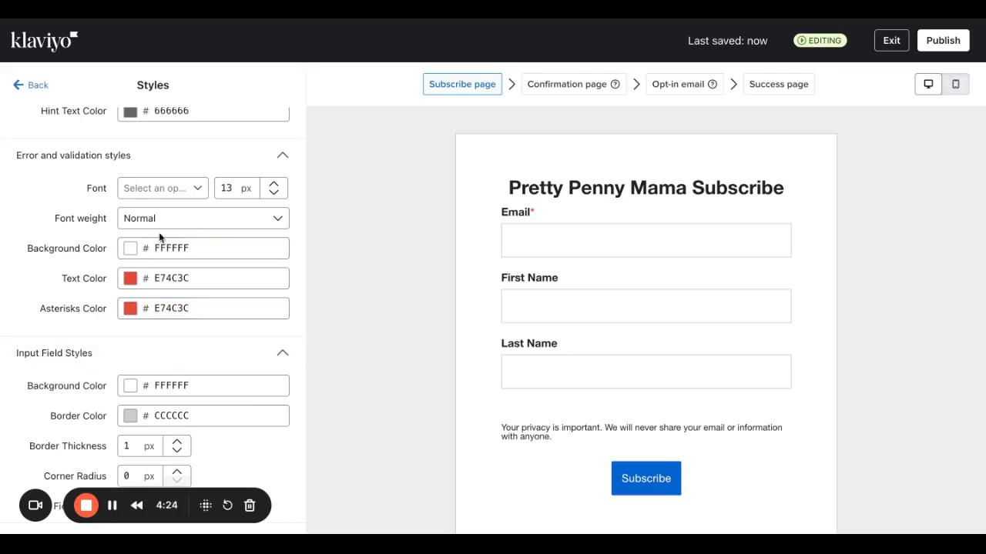
scroll(167, 213, "up", 2)
scroll(169, 214, "up", 8)
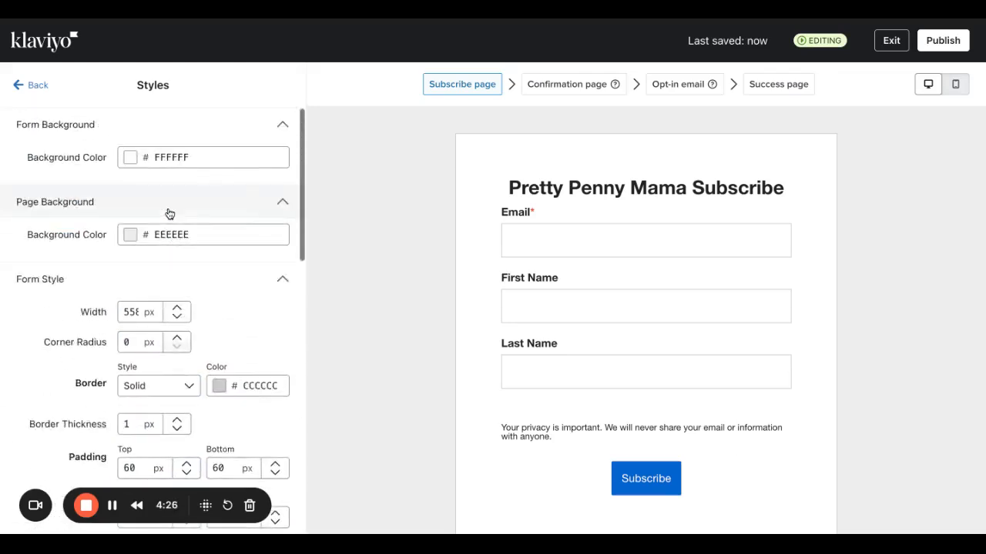
Set the form background colour to purple #9E598F.
left_click(136, 160)
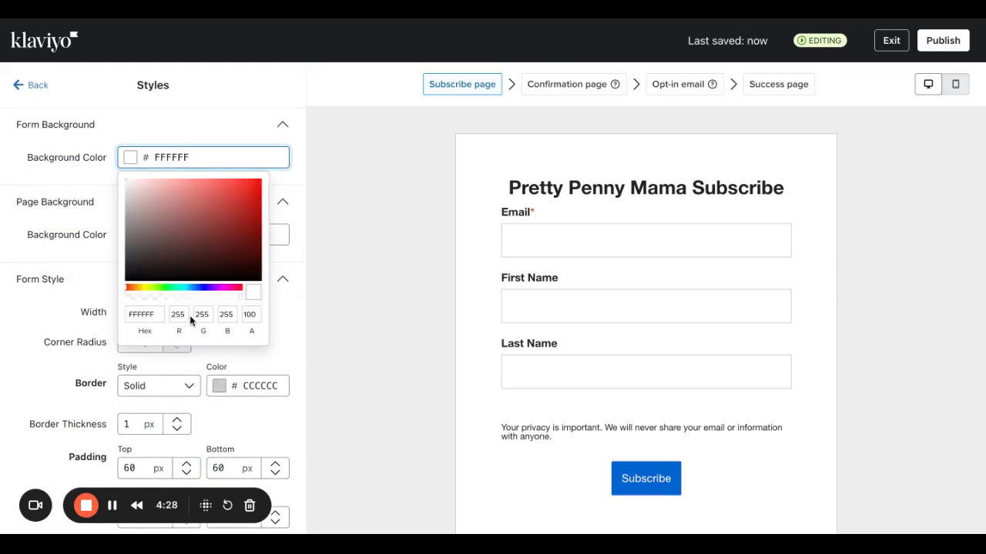
left_click(151, 290)
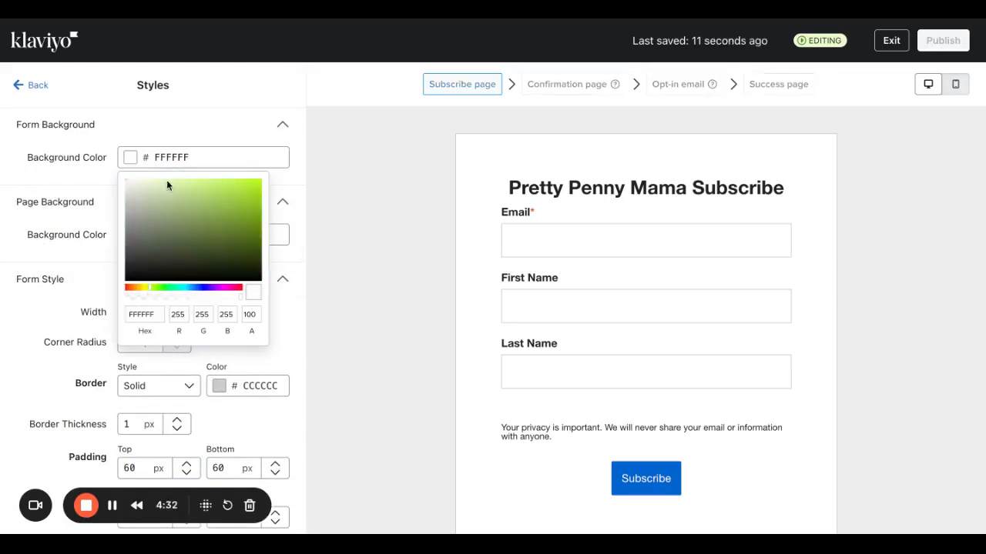
left_click(184, 217)
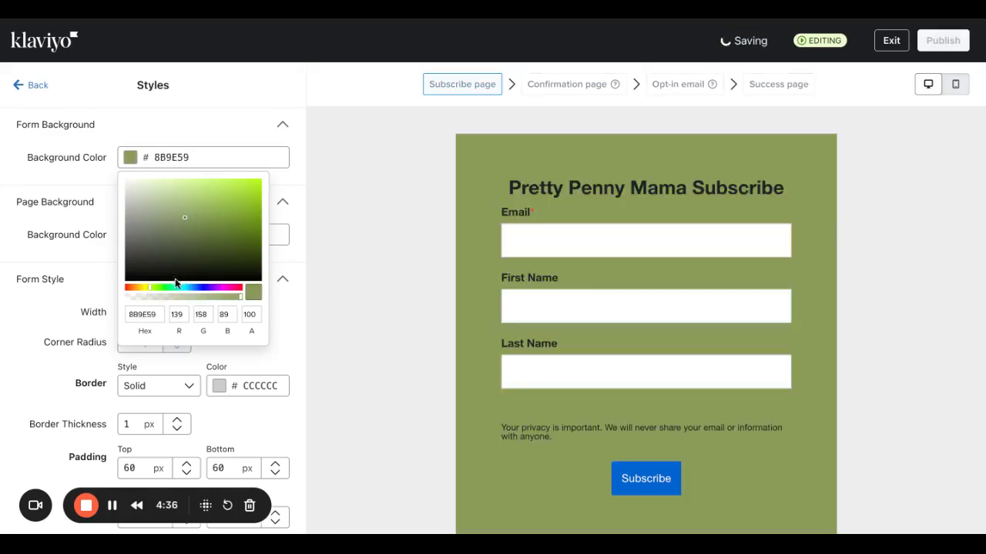
left_click_drag(152, 287, 227, 288)
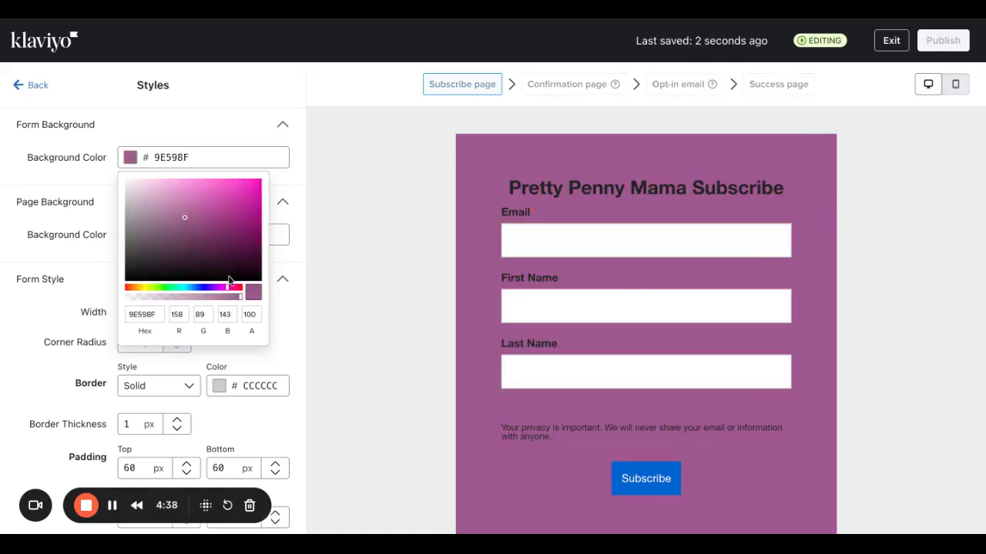
left_click(262, 127)
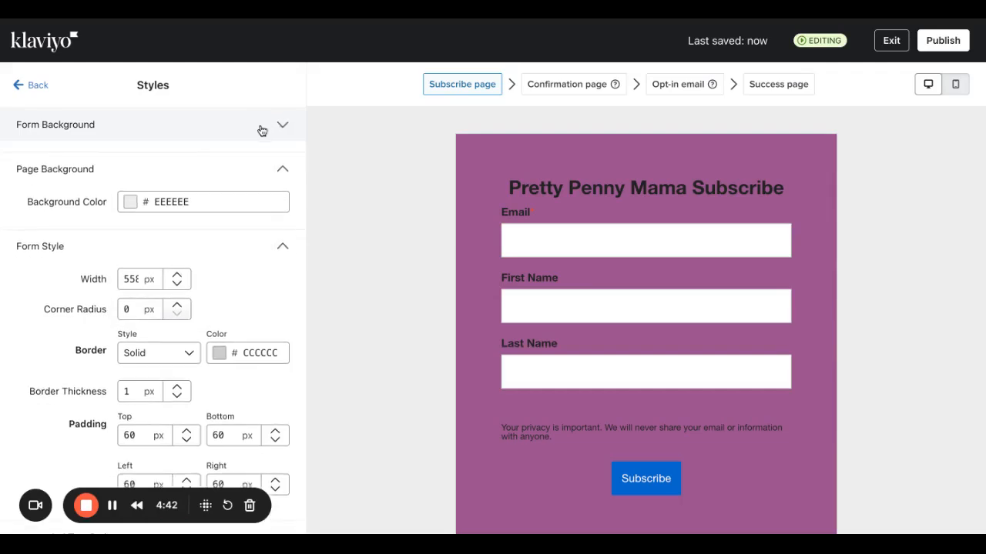
Set the page background colour to dark navy #191961.
left_click(129, 201)
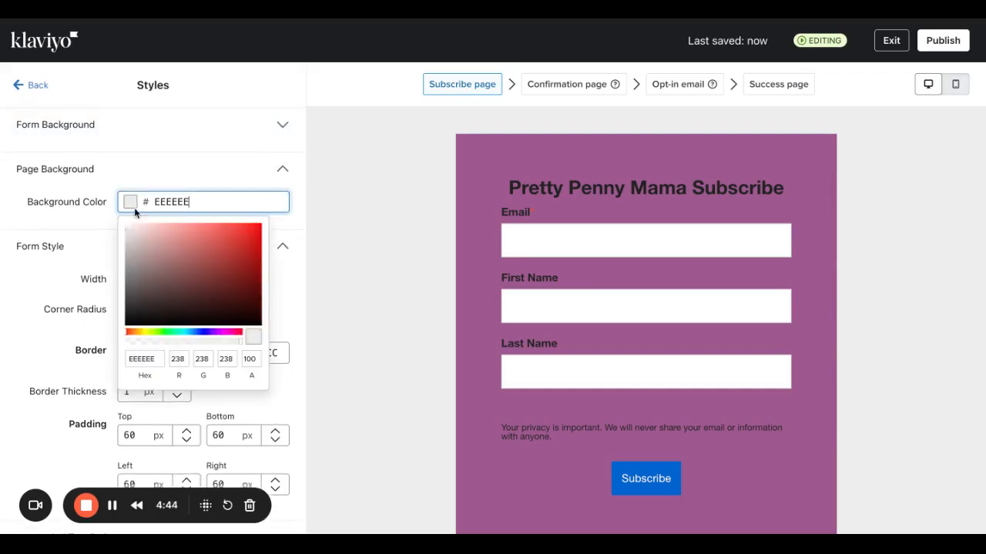
left_click(205, 325)
left_click(205, 332)
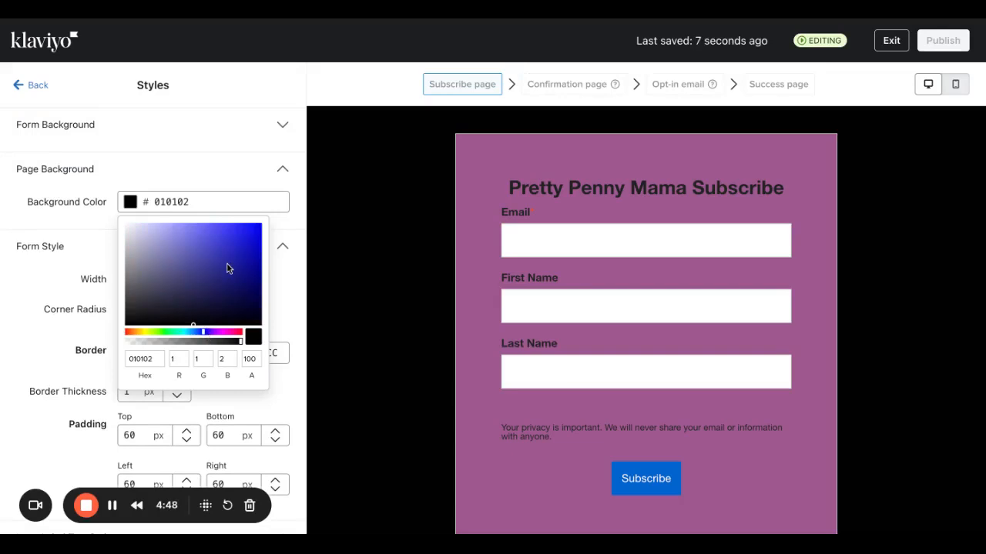
left_click(226, 287)
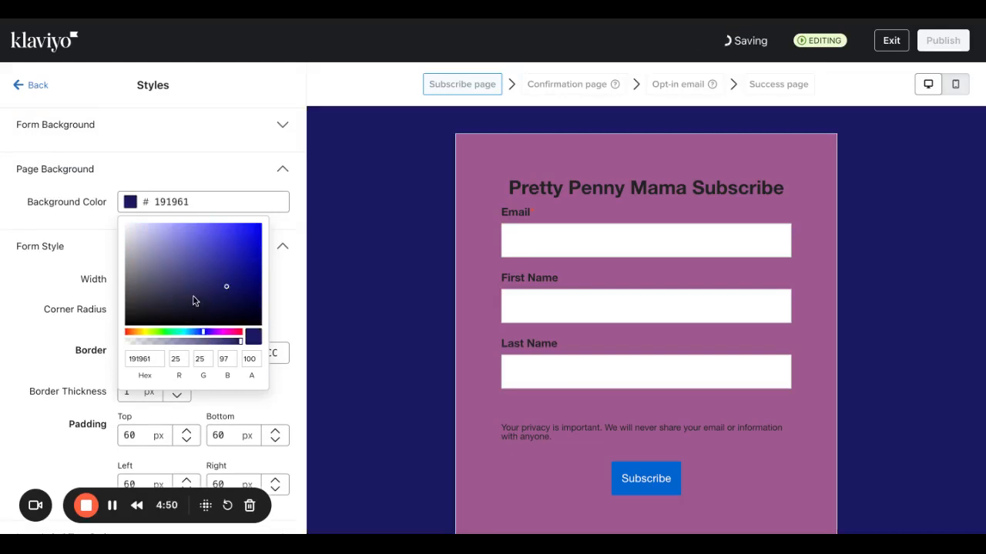
Preview the form on mobile, then exit and reopen the Subscribe page for editing.
left_click(954, 85)
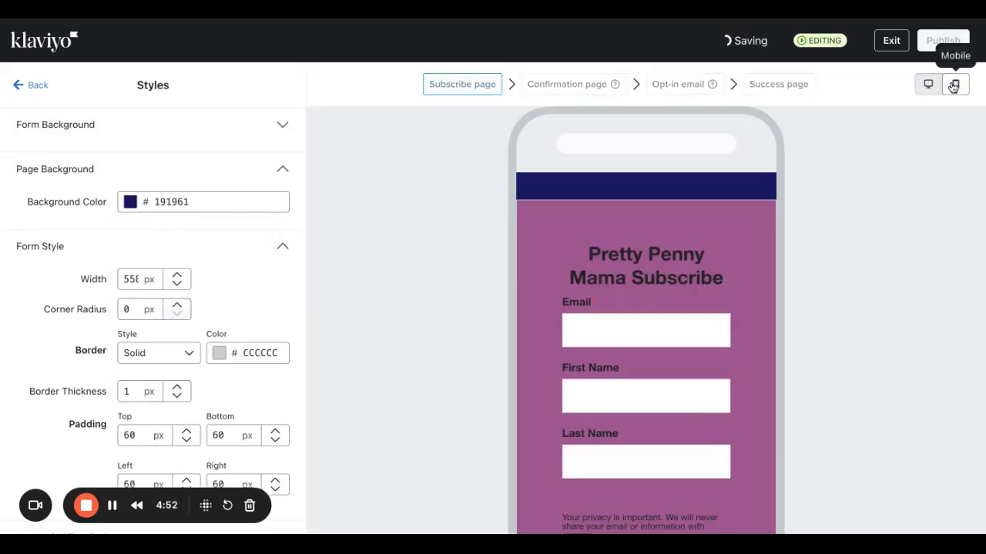
scroll(681, 358, "down", 2)
scroll(682, 362, "up", 1)
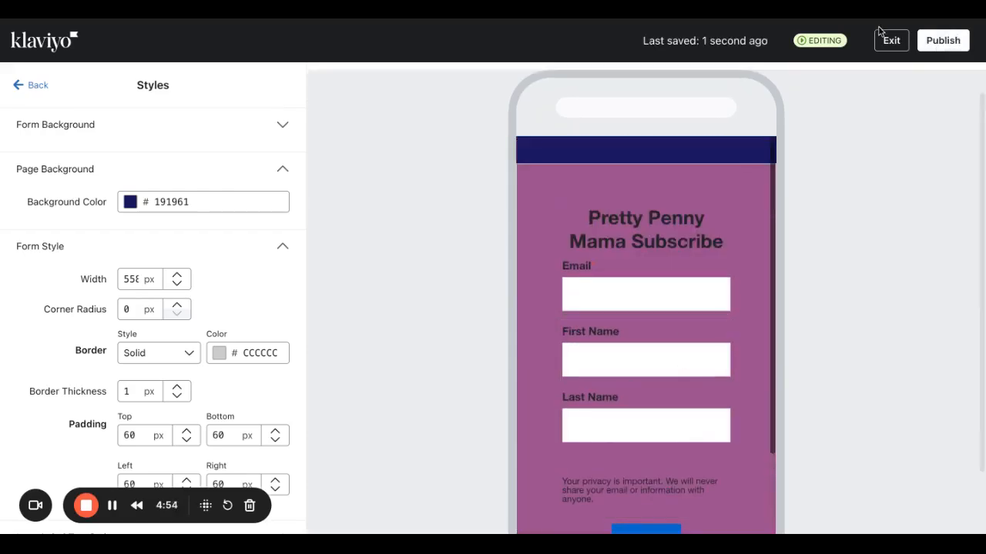
left_click(891, 43)
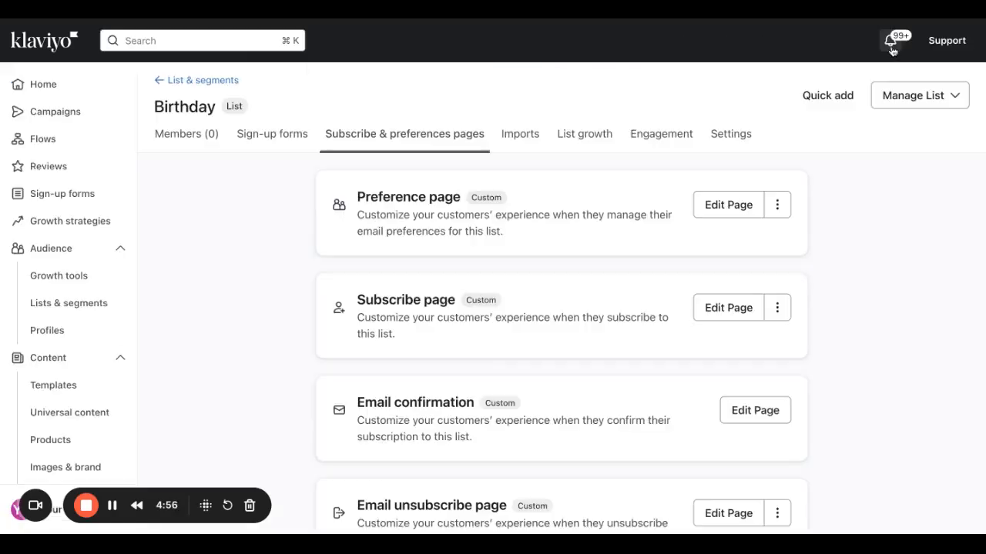
left_click(732, 310)
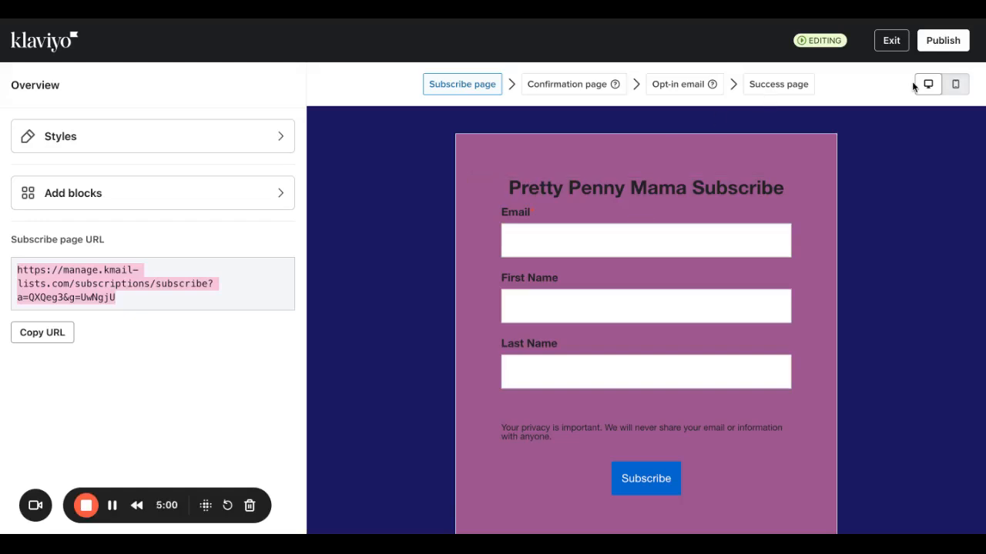
Set the form background hex value to FFFFFF.
left_click(204, 144)
left_click(198, 157)
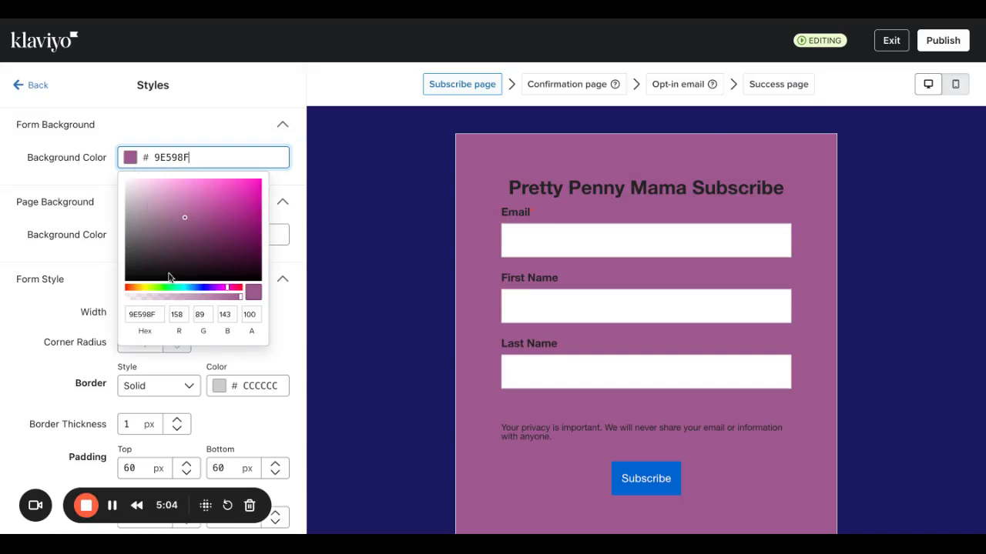
left_click(163, 315)
type("fff")
key("BackSpace")
key("BackSpace")
key("BackSpace")
key("BackSpace")
key("BackSpace")
key("BackSpace")
key("BackSpace")
key("BackSpace")
key("BackSpace")
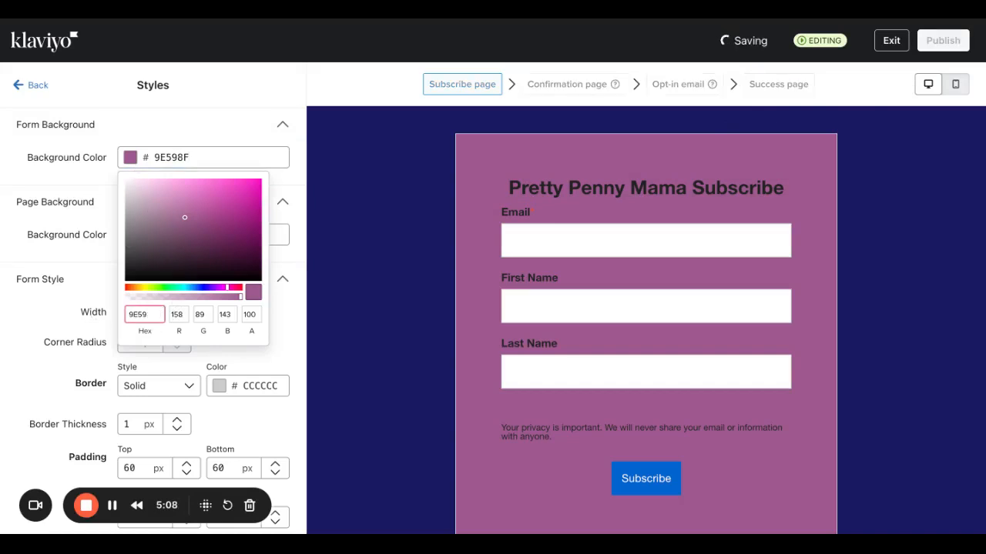
type("FFFFF")
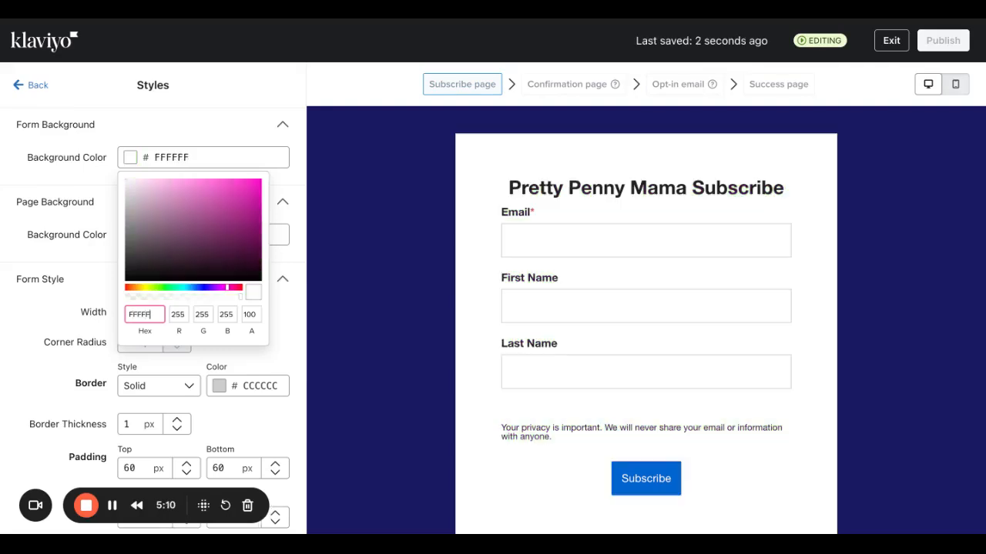
left_click(325, 284)
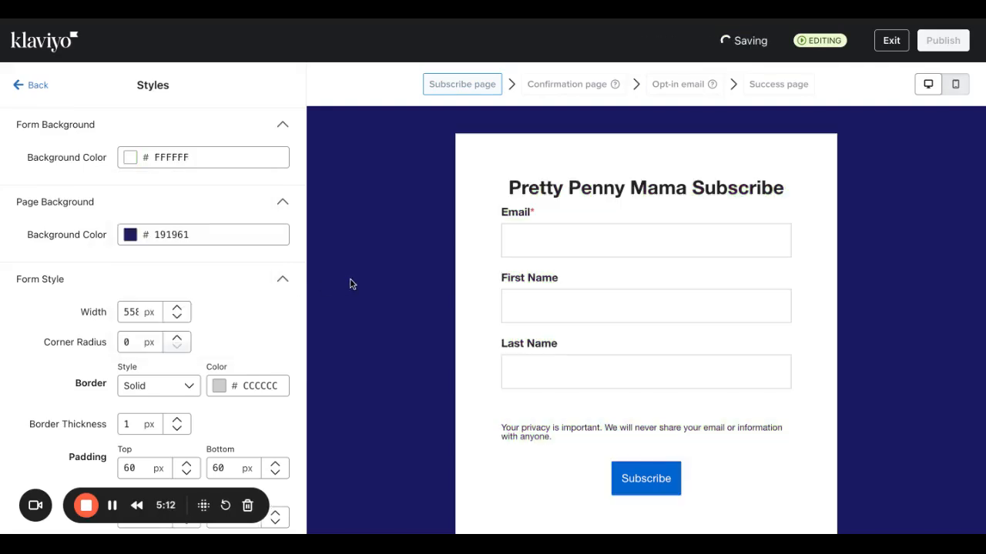
Replace the page background hex value with fff.
left_click(130, 234)
double_click(126, 392)
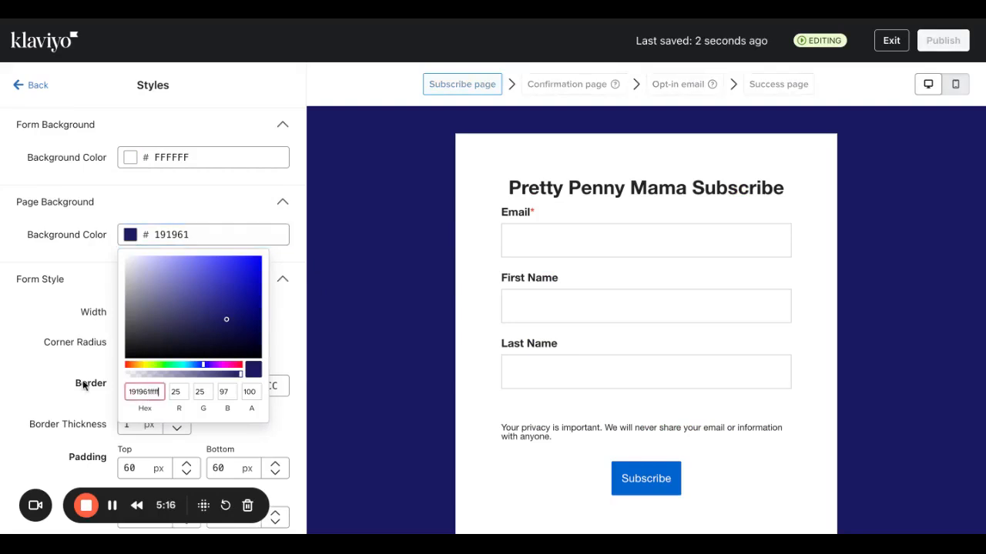
key("BackSpace")
key("BackSpace")
key("BackSpace")
key("BackSpace")
key("BackSpace")
key("BackSpace")
key("BackSpace")
key("BackSpace")
key("BackSpace")
type("fff")
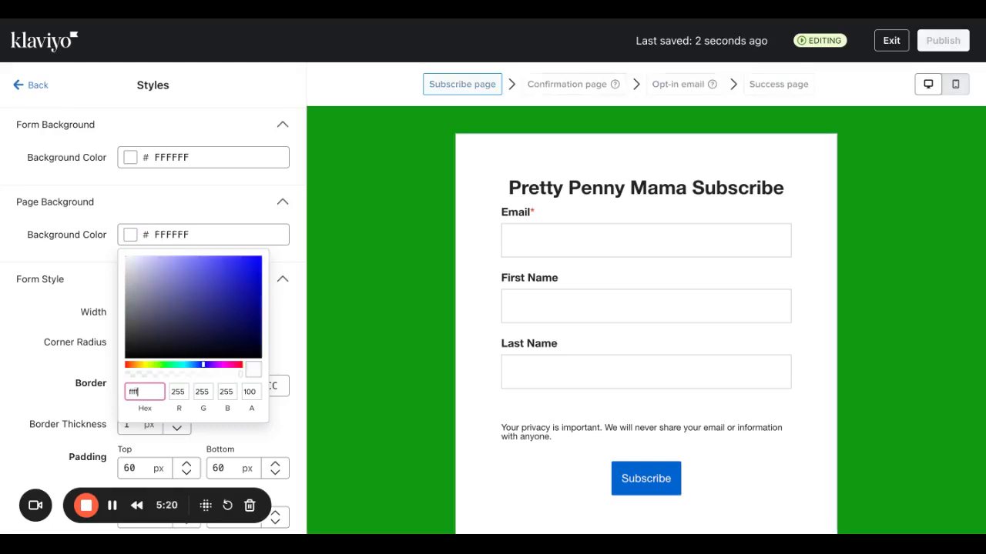
Add a Date field block below the Last Name field.
left_click(30, 85)
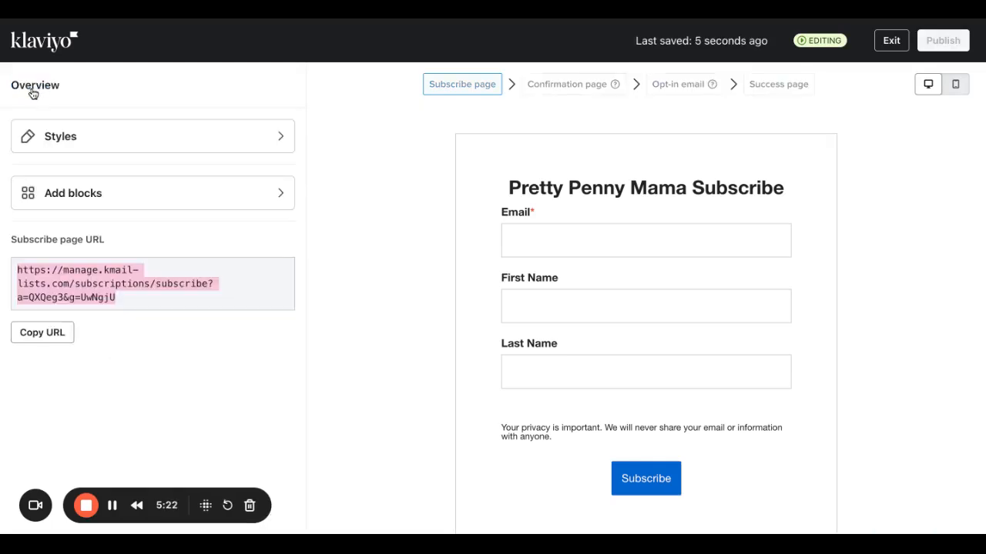
left_click(122, 204)
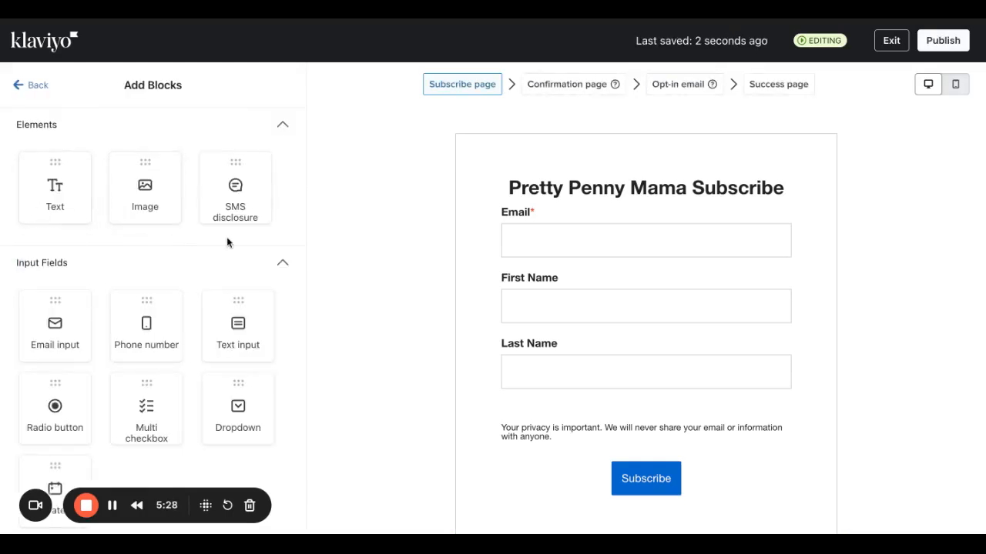
scroll(107, 361, "down", 1)
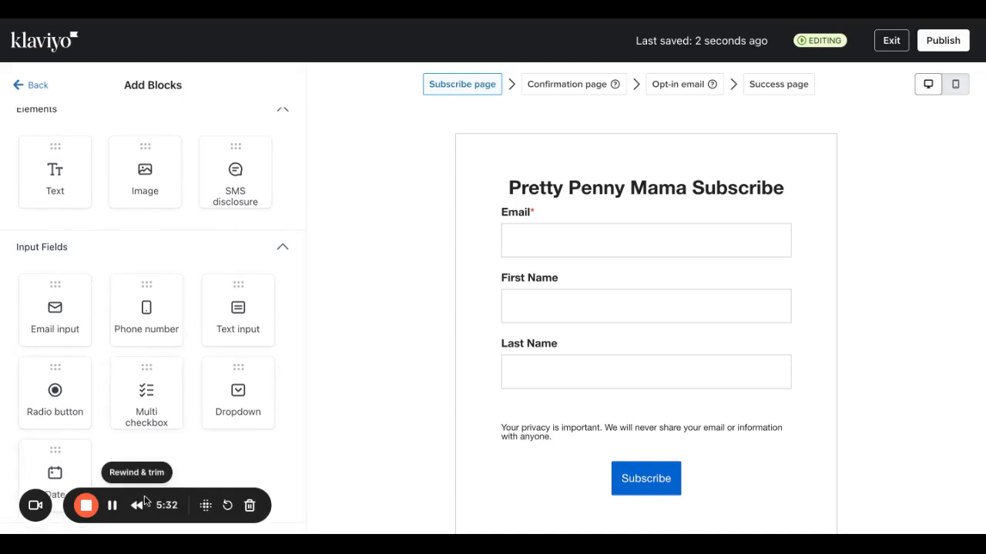
scroll(96, 231, "up", 1)
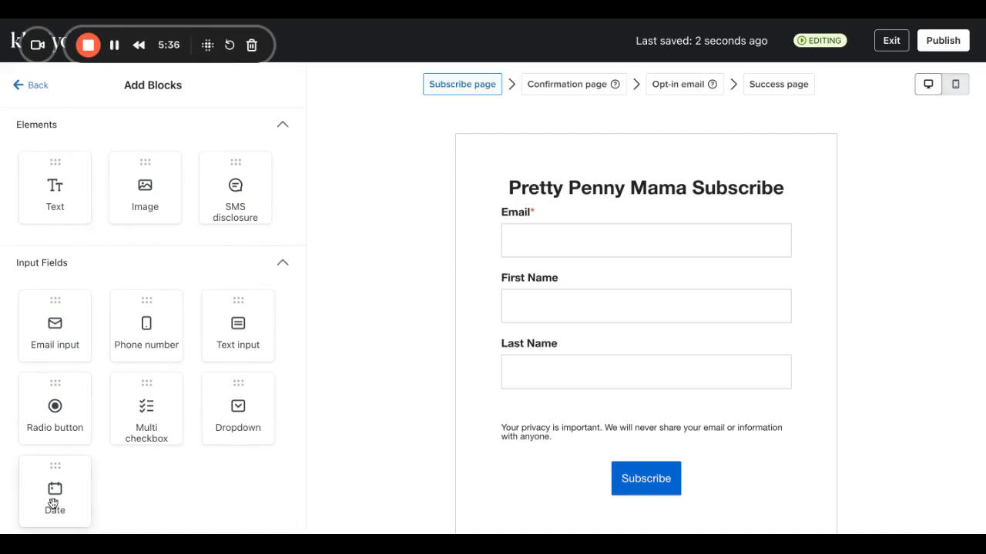
left_click_drag(55, 504, 645, 397)
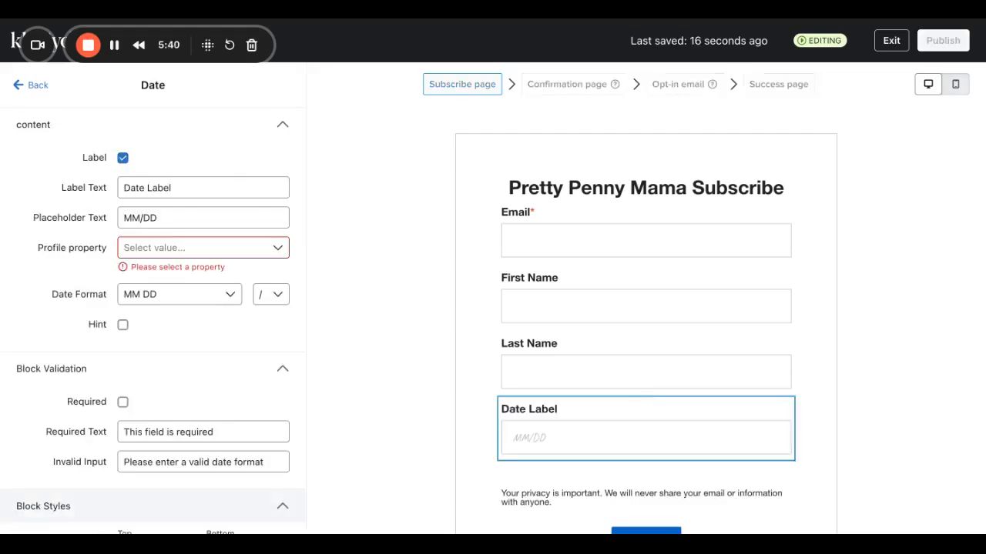
Set the date format to MM DD YYYY and the placeholder to MM/DD/YYYY.
left_click(235, 219)
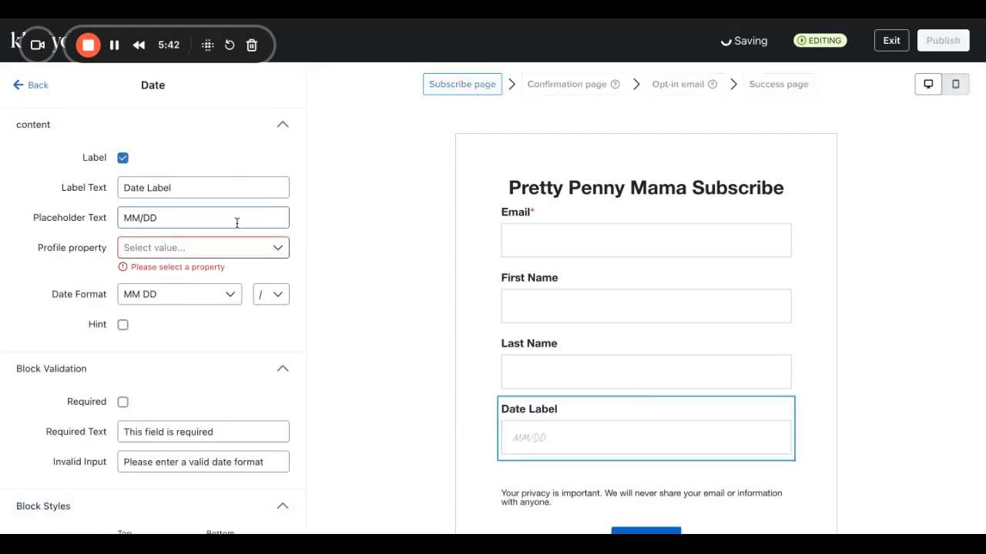
left_click(218, 188)
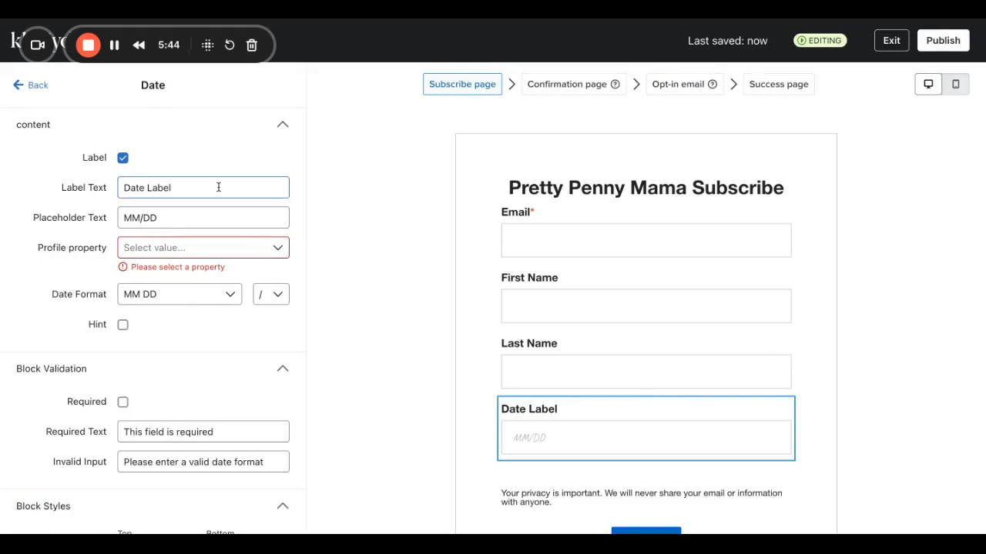
left_click(174, 246)
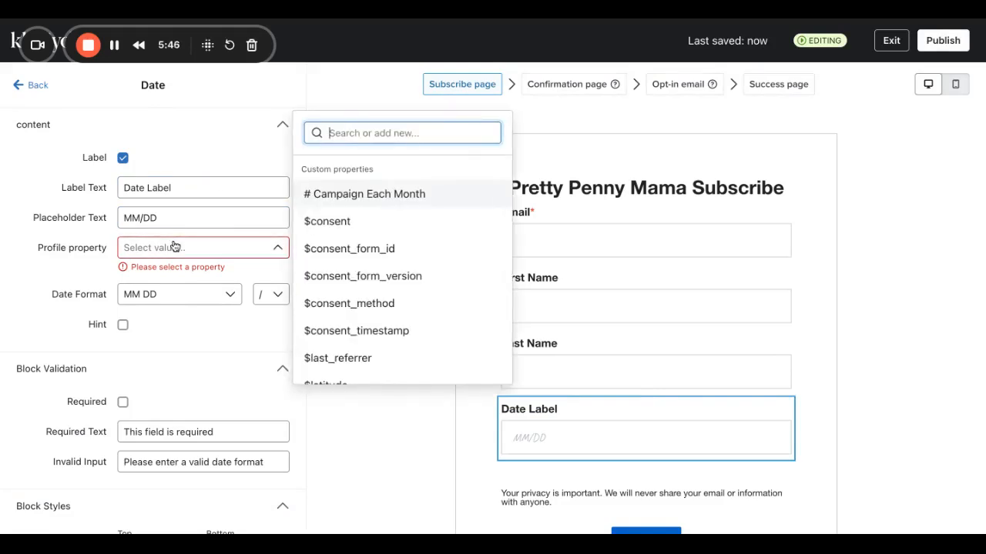
left_click(157, 302)
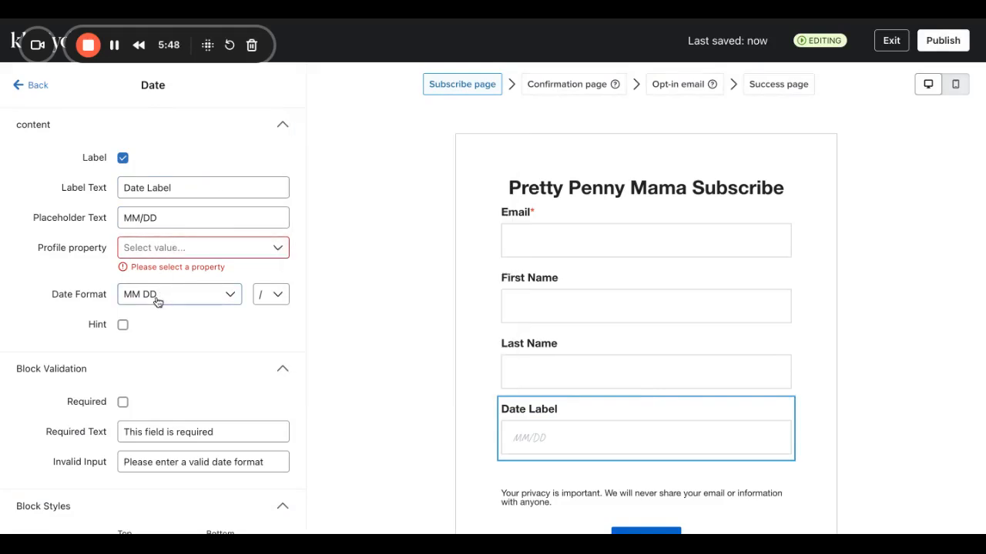
left_click(157, 300)
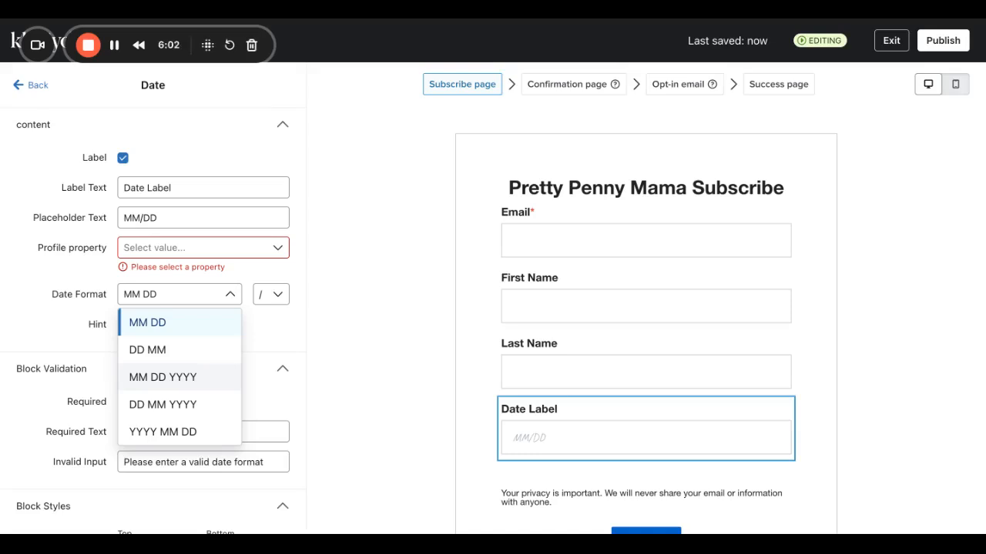
left_click(163, 376)
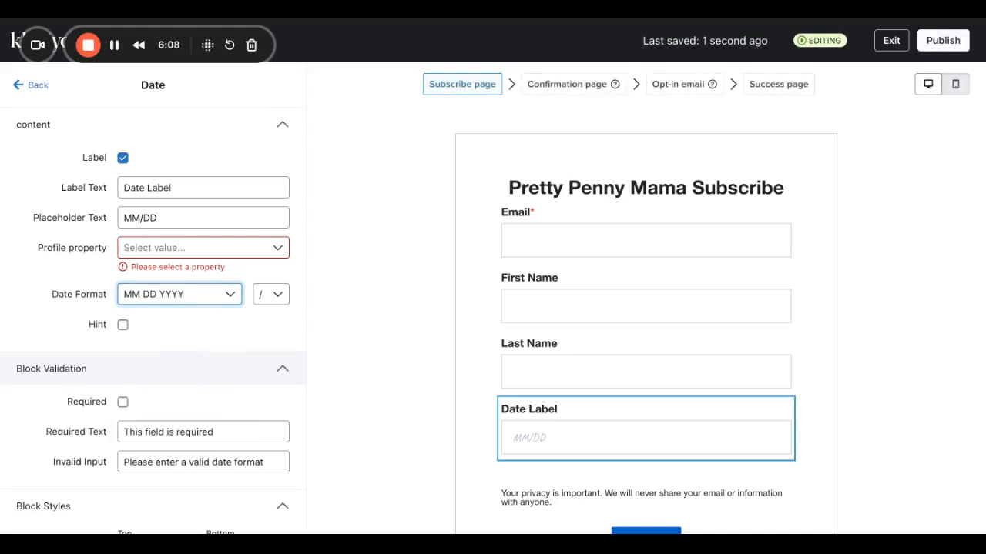
left_click(166, 217)
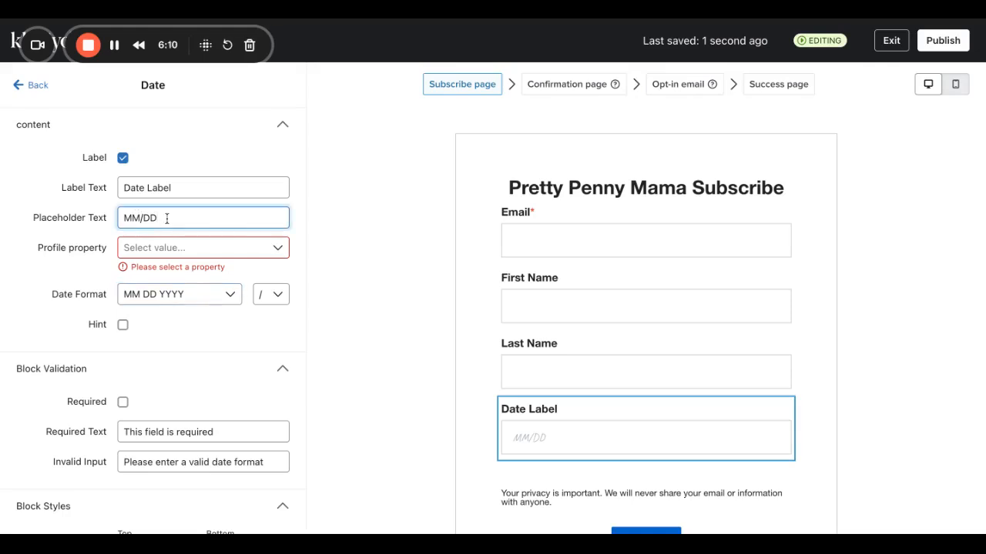
type("/")
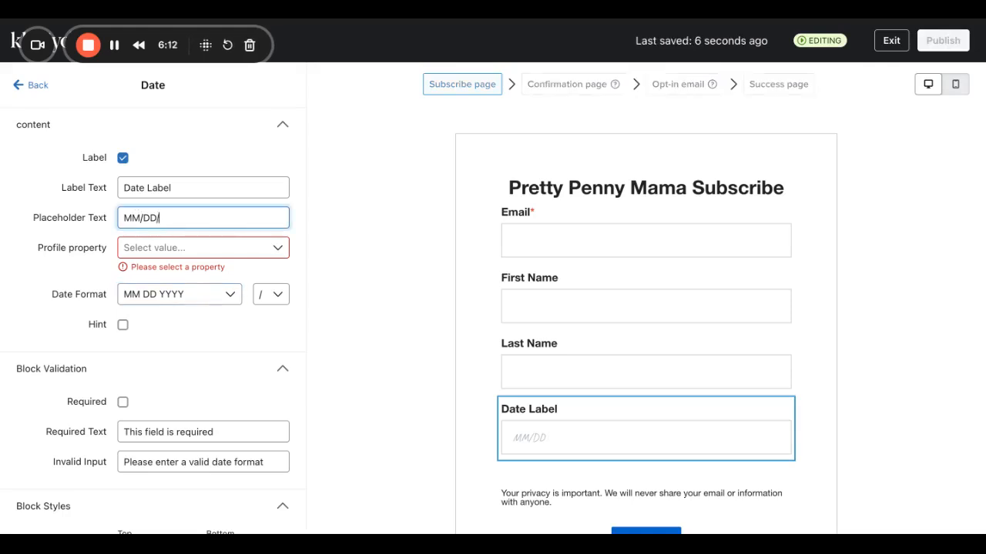
type("YYYY")
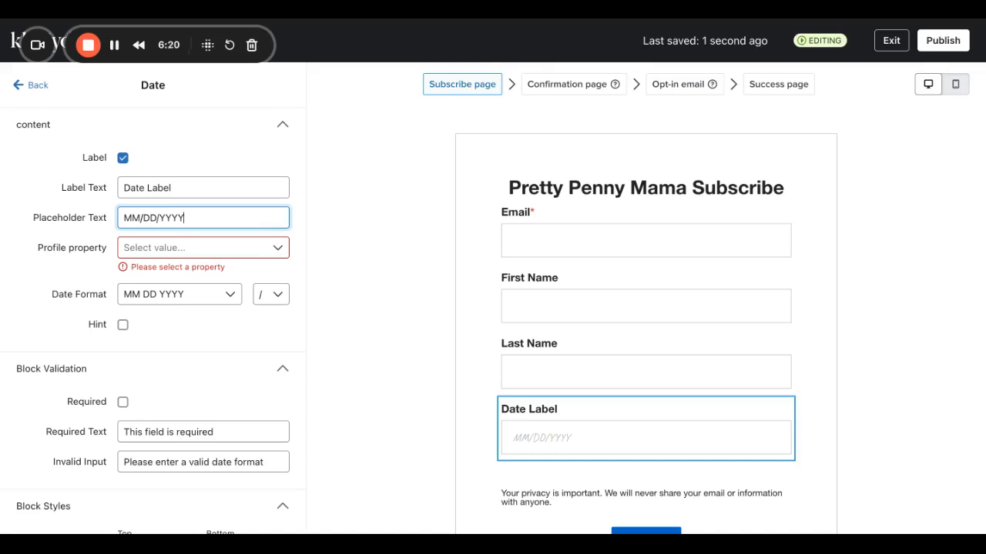
Save the date field to a newly created birthday profile property and mark it Required.
left_click(204, 253)
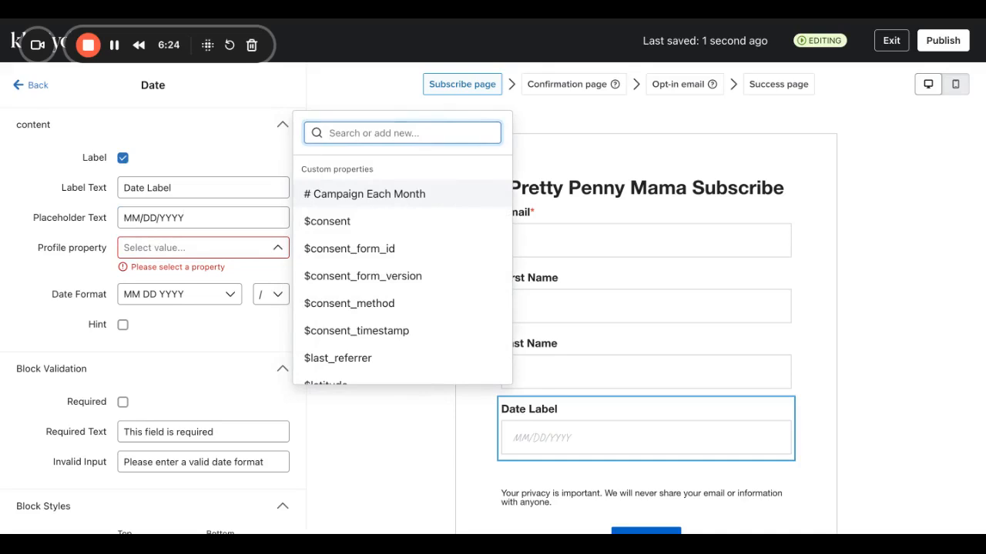
type("bu")
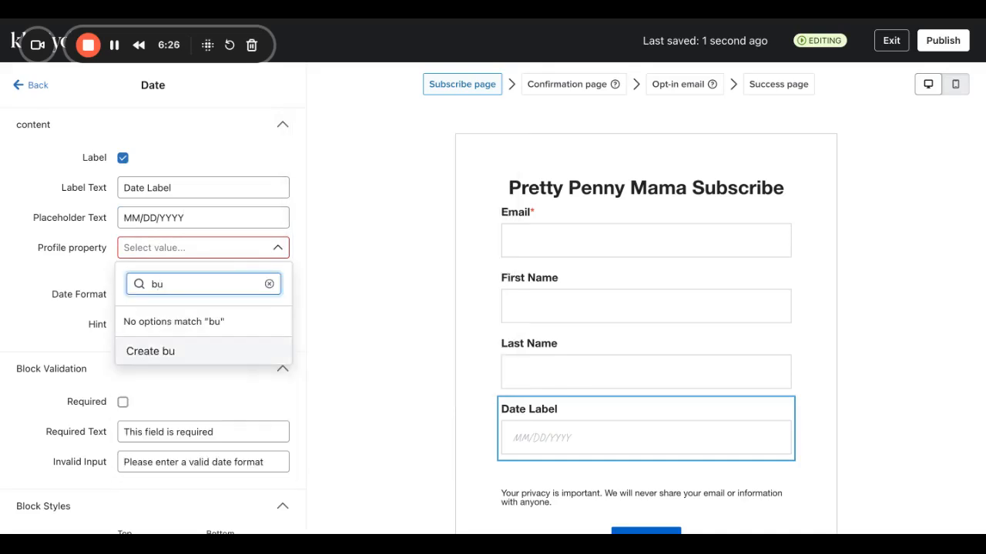
key("BackSpace")
type("irthday")
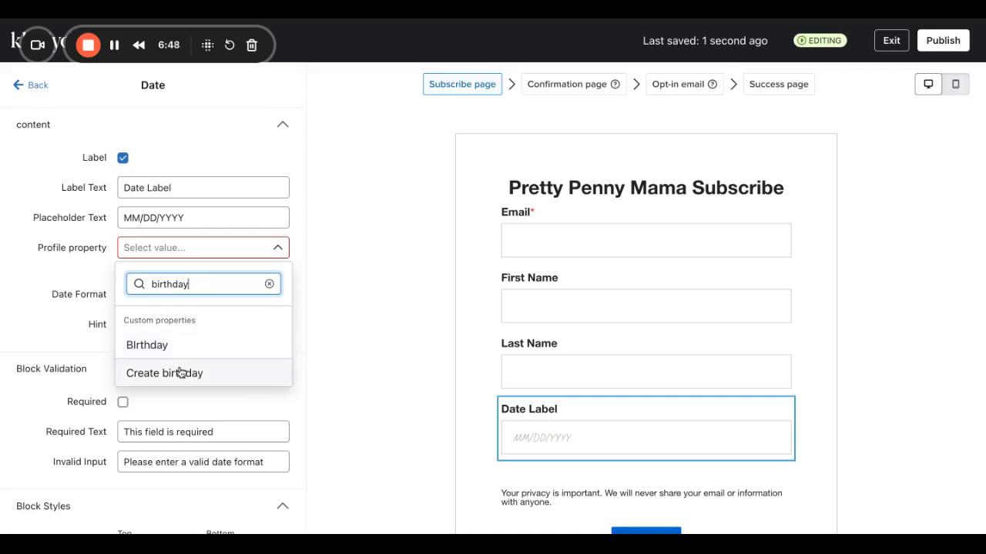
key("BackSpace")
key("BackSpace")
key("BackSpace")
key("BackSpace")
key("BackSpace")
key("BackSpace")
key("BackSpace")
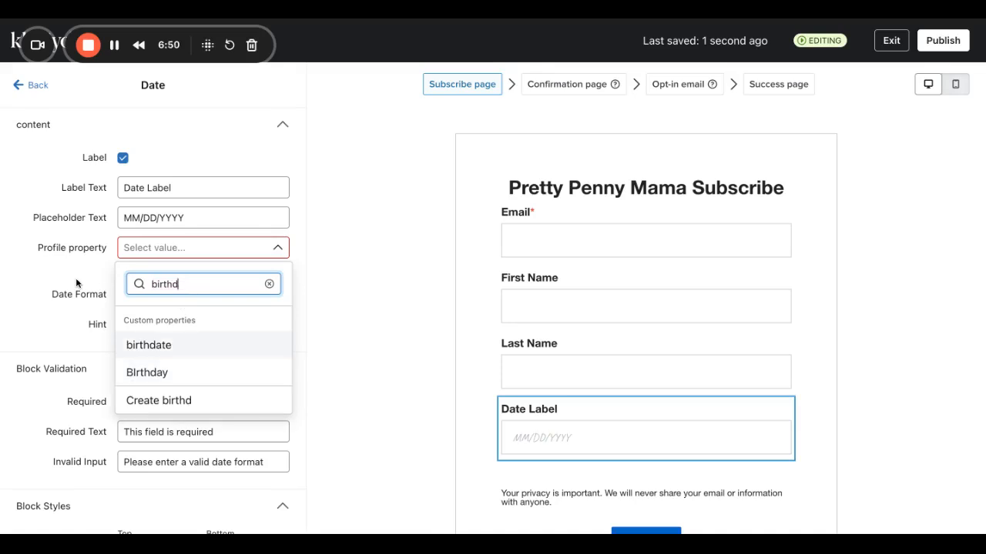
type("bur")
key("BackSpace")
key("BackSpace")
type("irthday")
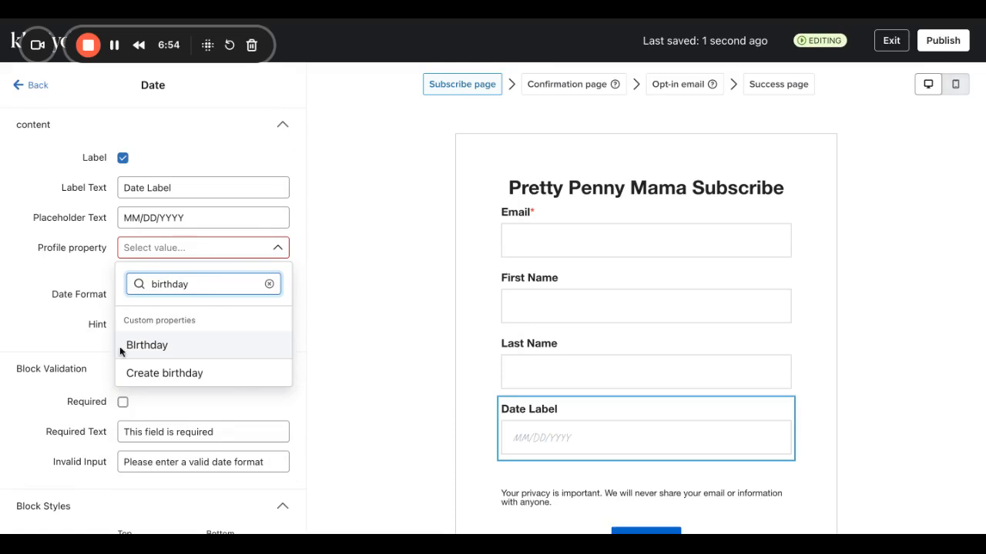
left_click(161, 373)
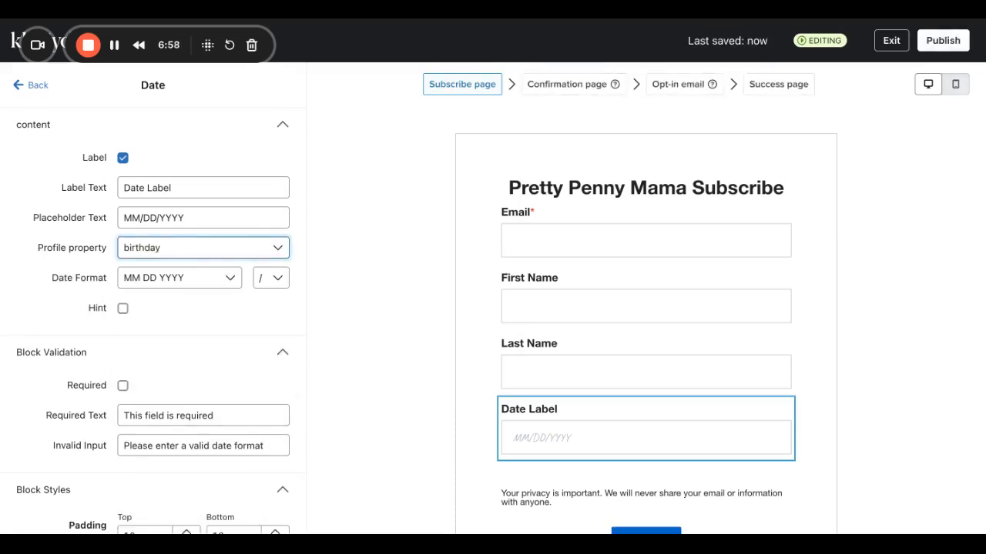
left_click(122, 386)
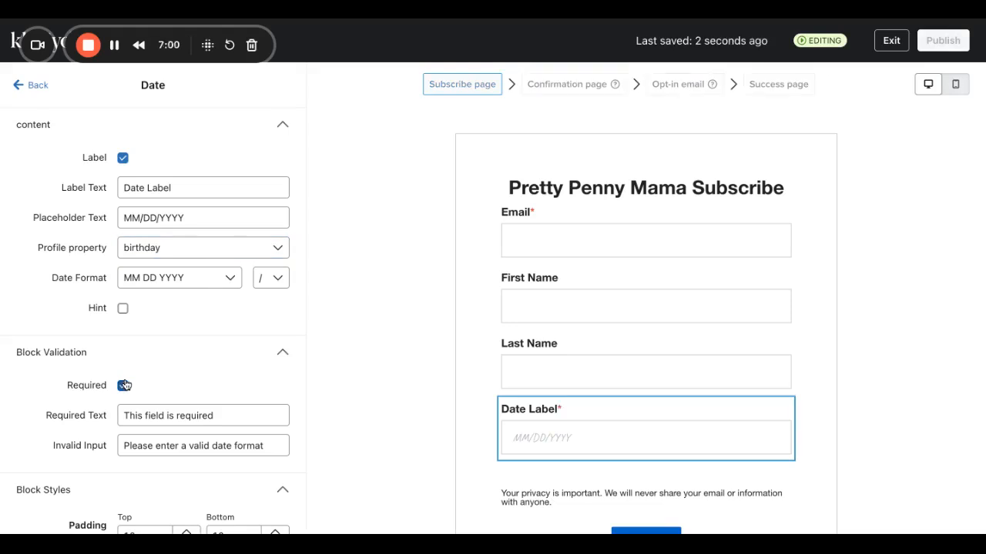
Change the field's label text to 'When is your birthday?'.
left_click_drag(185, 190, 5, 143)
type("What's")
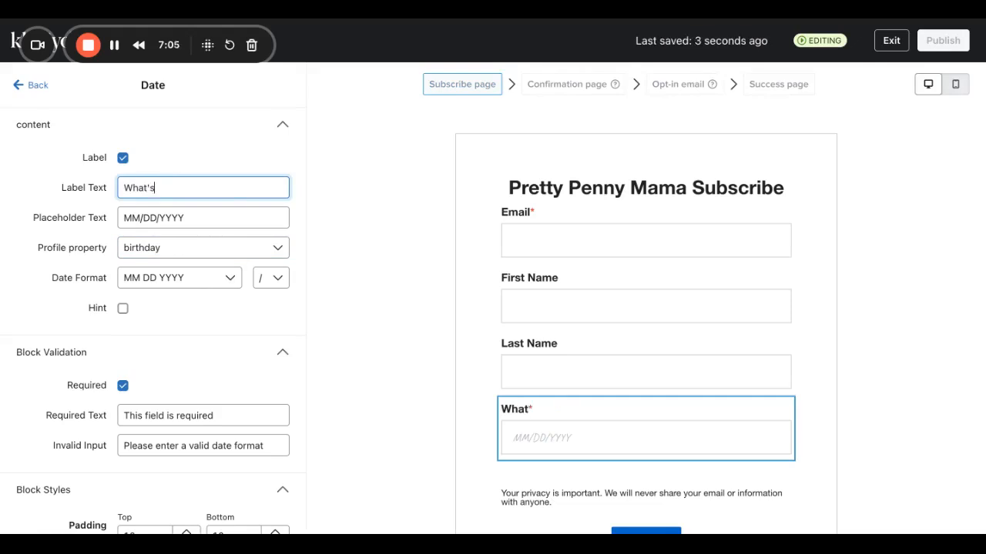
key("BackSpace")
key("BackSpace")
type("en is You")
key("BackSpace")
key("BackSpace")
key("BackSpace")
type("y")
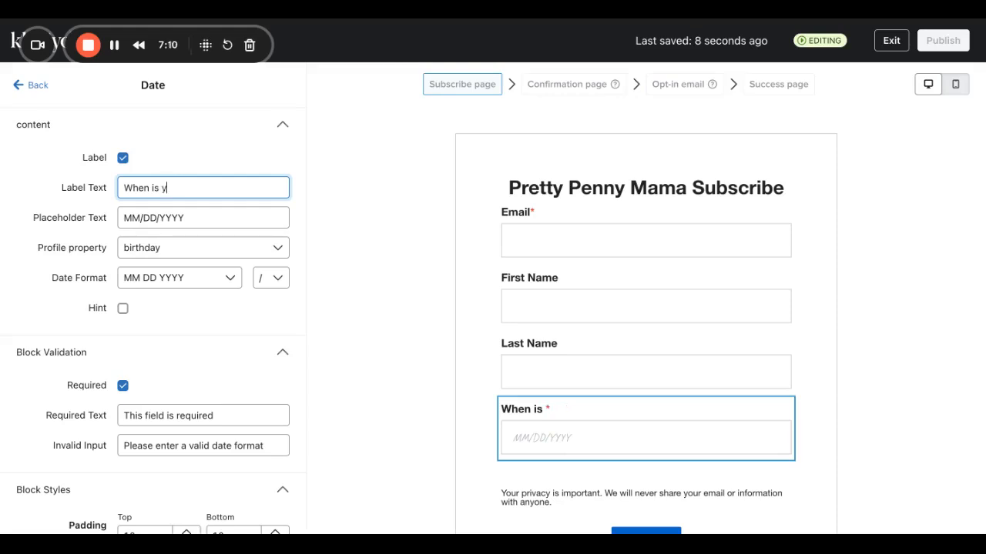
type("our birthday?")
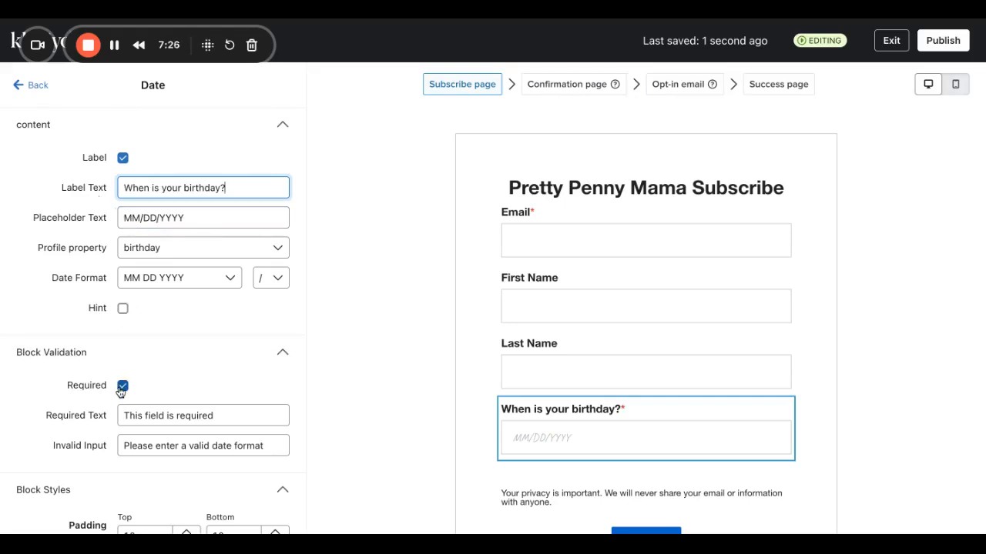
scroll(121, 392, "down", 1)
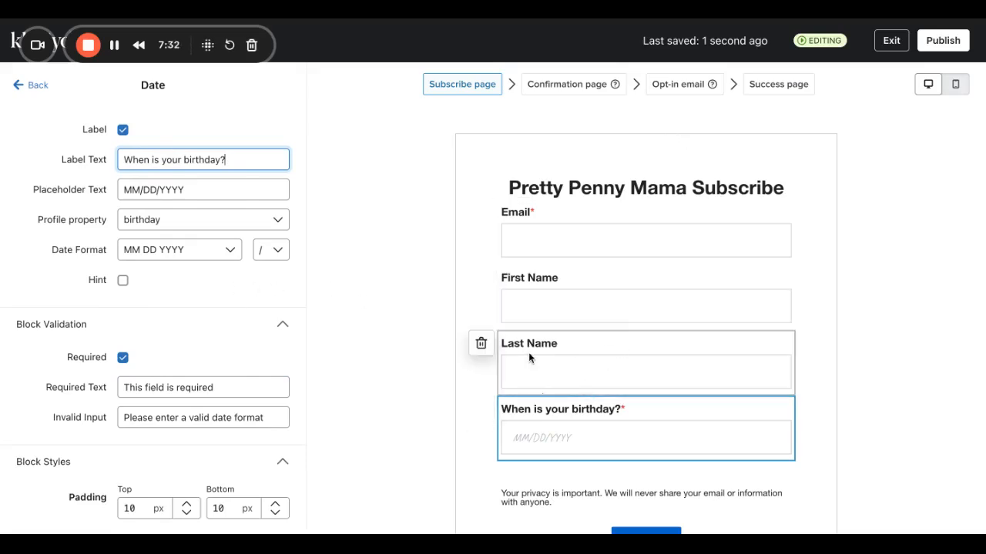
Delete the Last Name and First Name fields, then return to the Add blocks list.
left_click(481, 344)
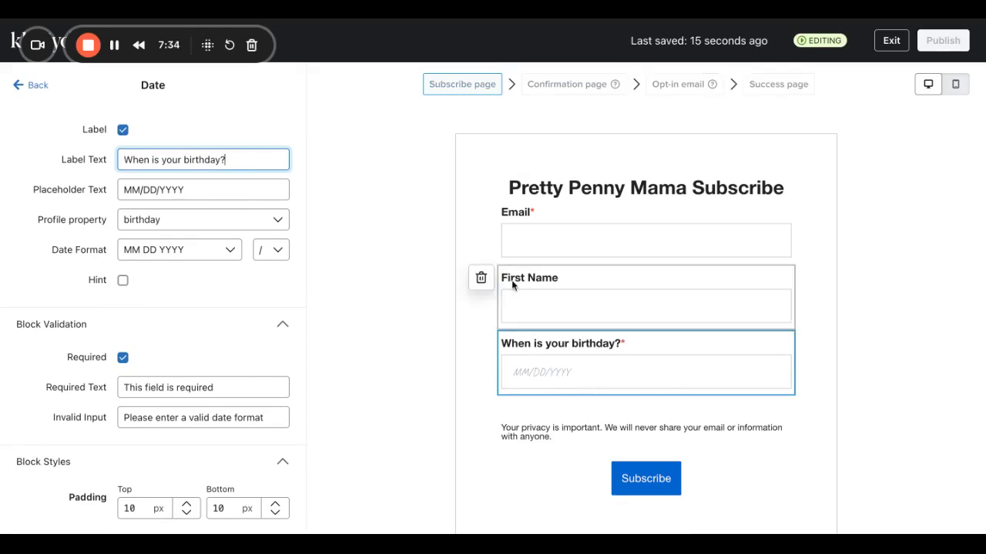
left_click(483, 280)
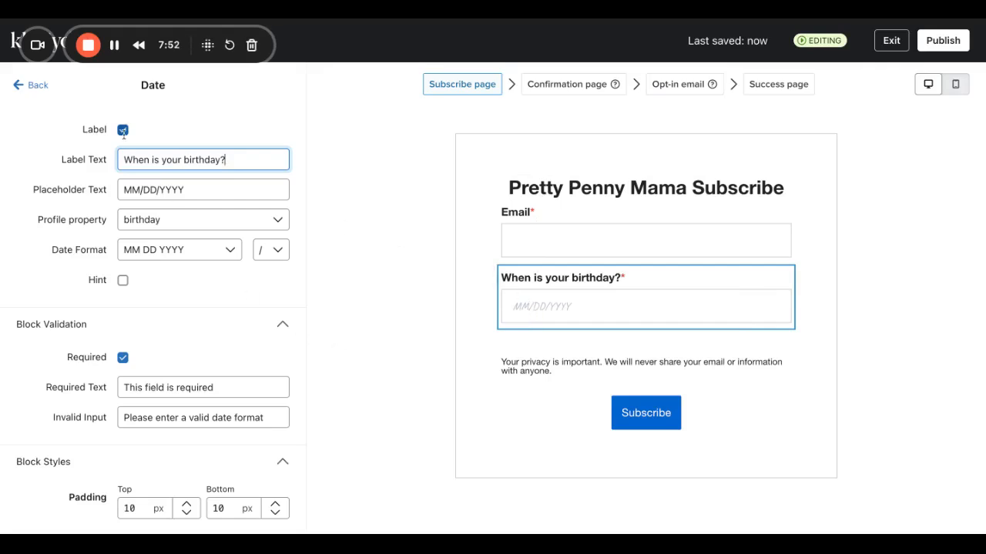
left_click(33, 87)
left_click(146, 192)
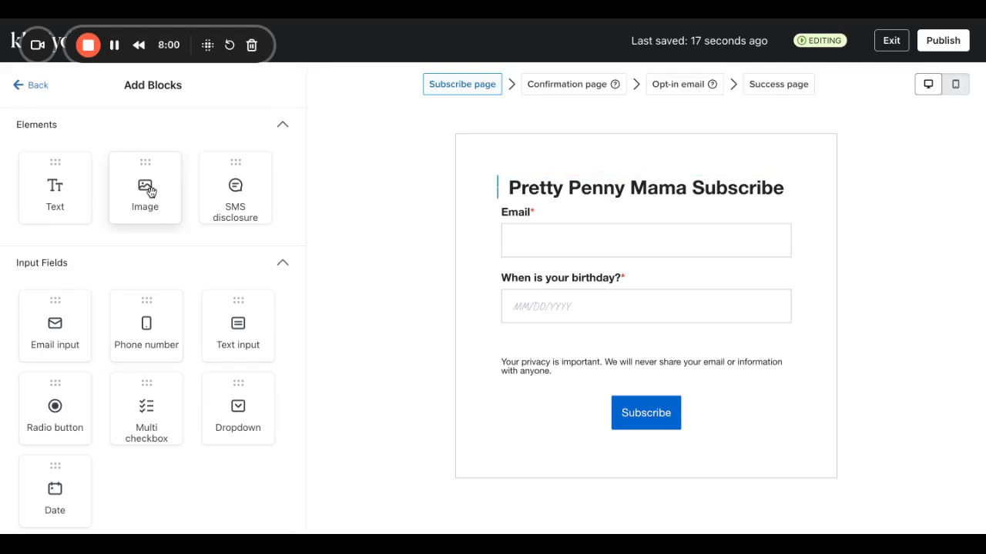
Replace the form title with an image block showing the 1080x430 banner.
left_click_drag(150, 191, 638, 204)
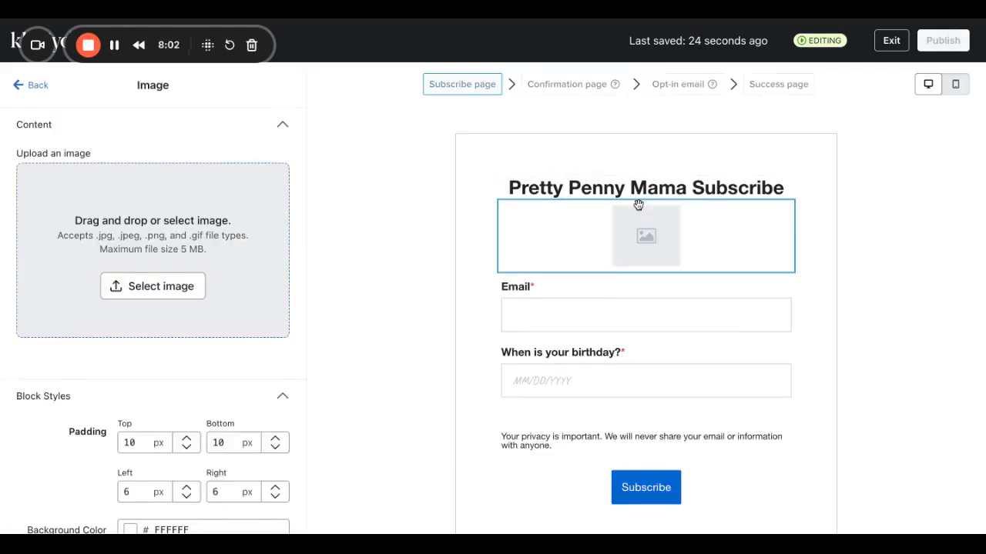
left_click(634, 190)
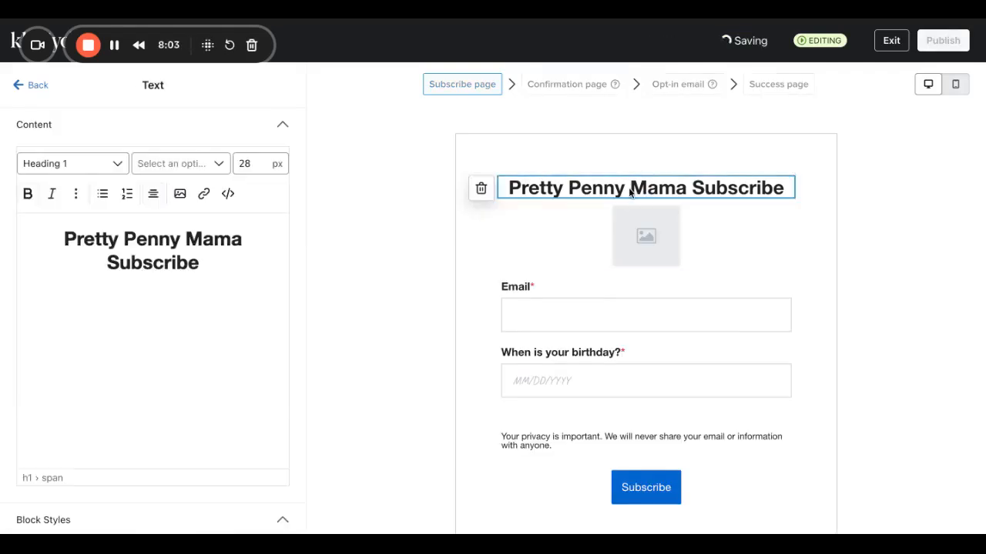
left_click(485, 191)
left_click(665, 209)
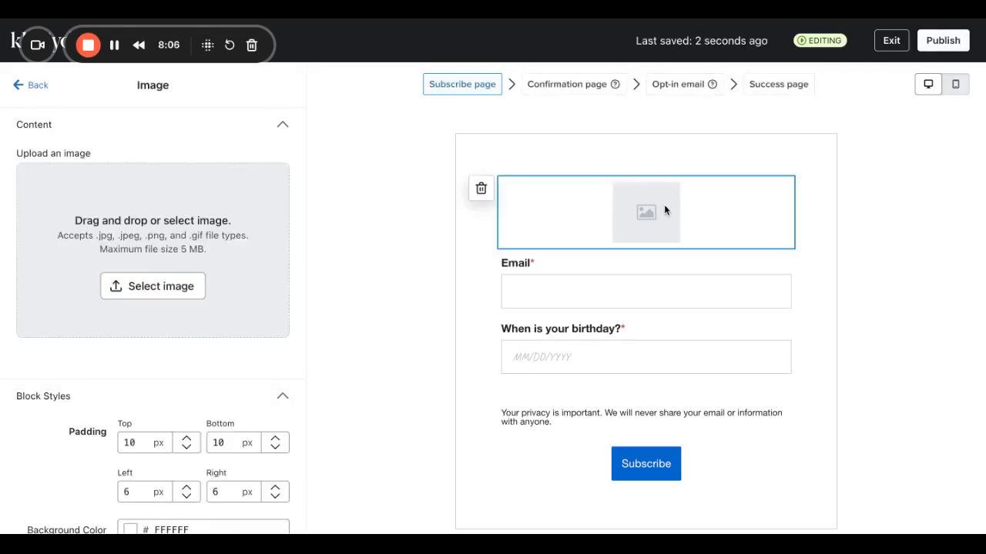
left_click(187, 282)
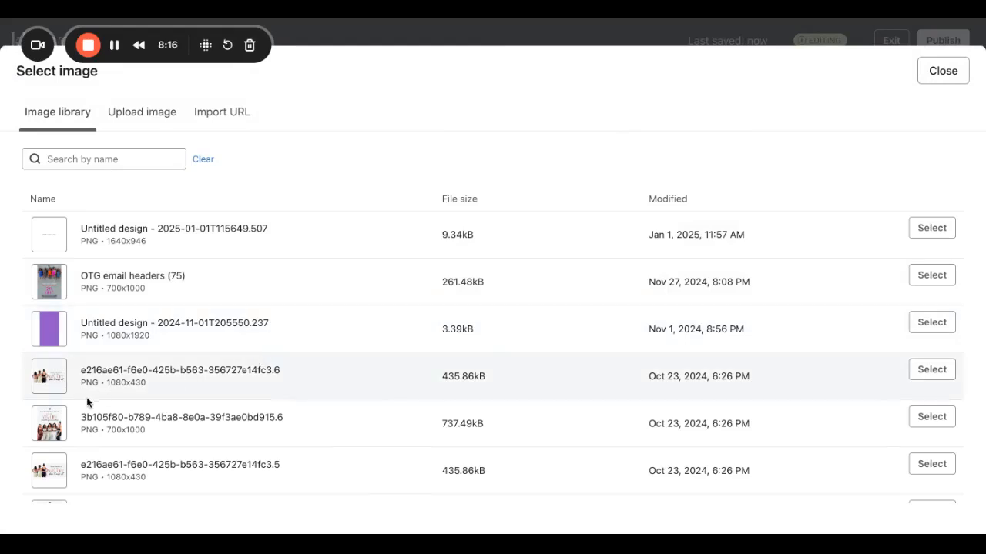
left_click_drag(79, 384, 151, 383)
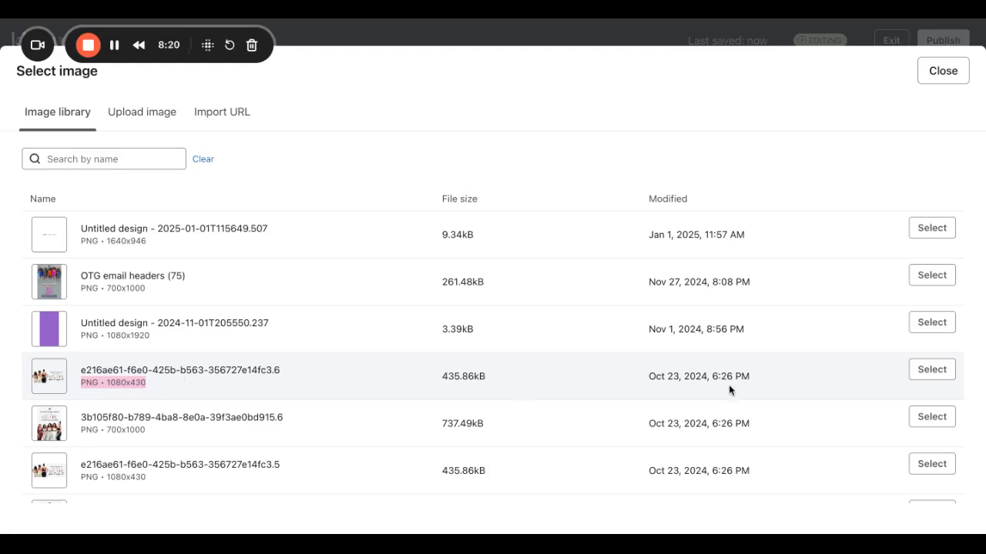
left_click(931, 370)
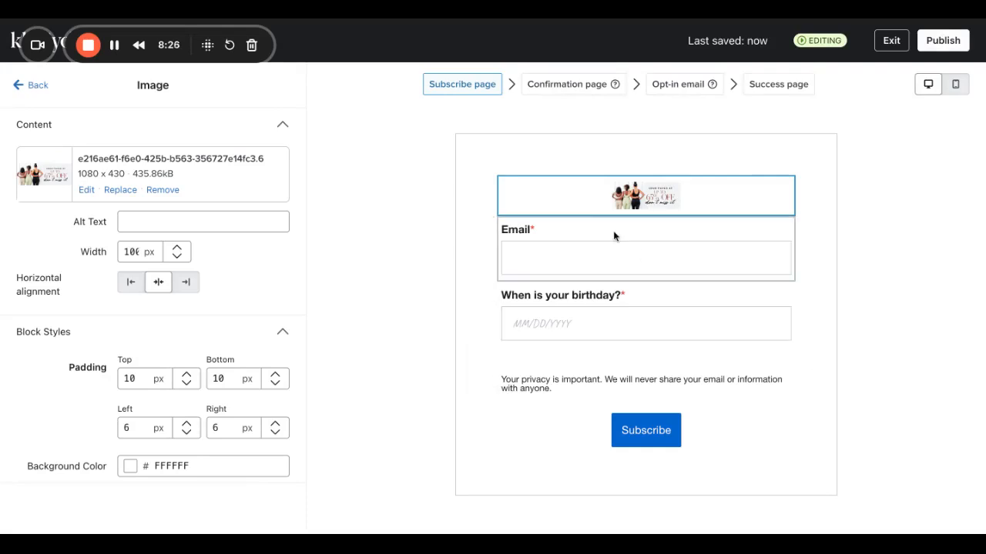
Set the banner image width to 1800 px.
left_click(131, 251)
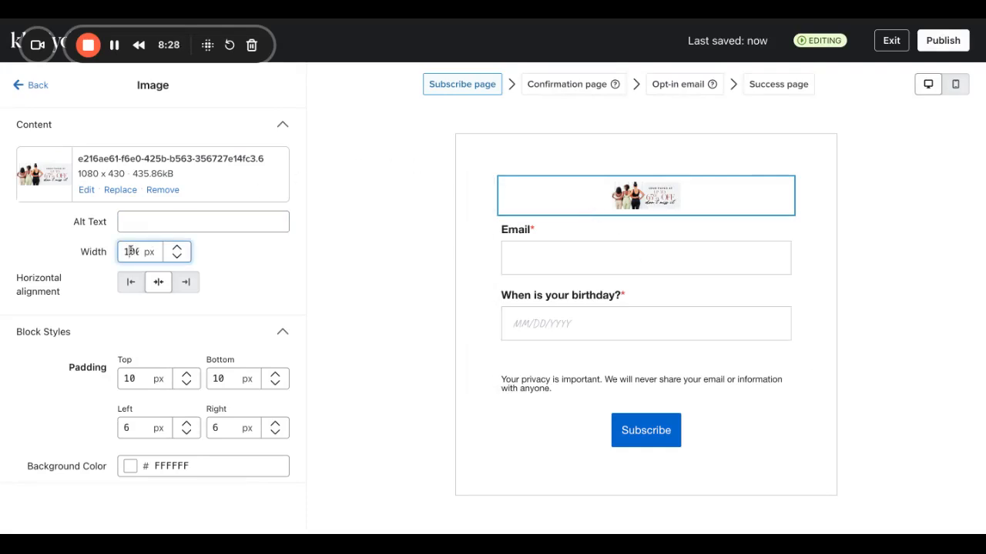
type("0")
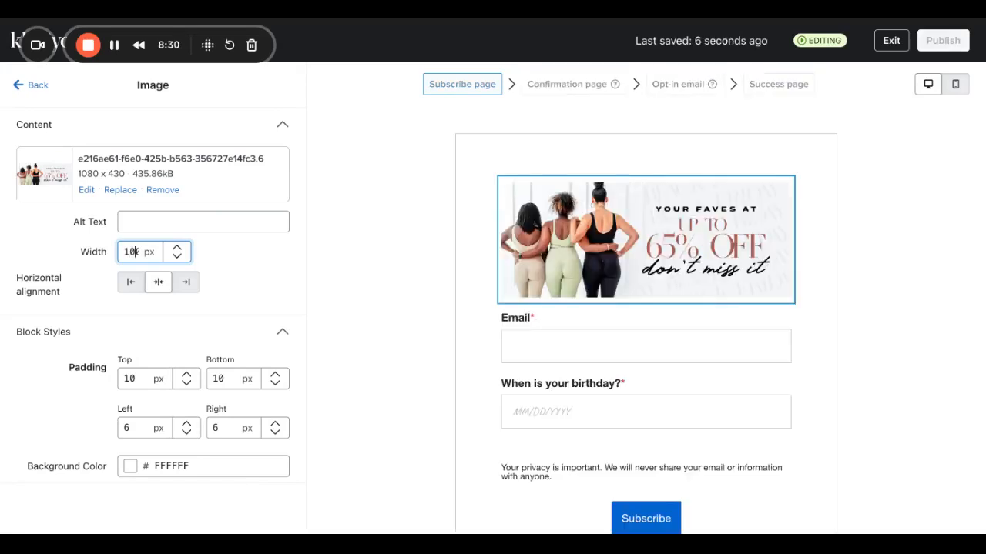
left_click_drag(125, 251, 229, 257)
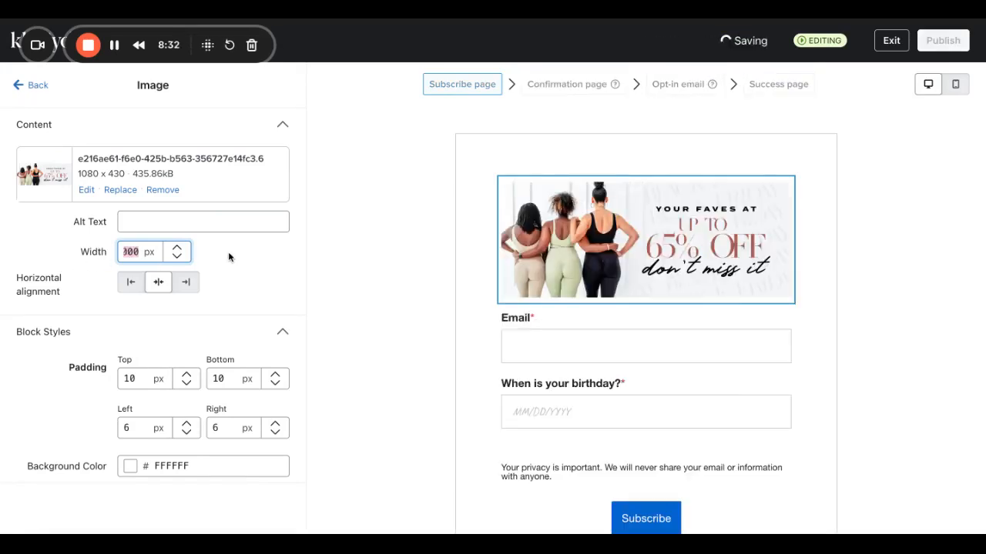
key("BackSpace")
type("1")
type("800")
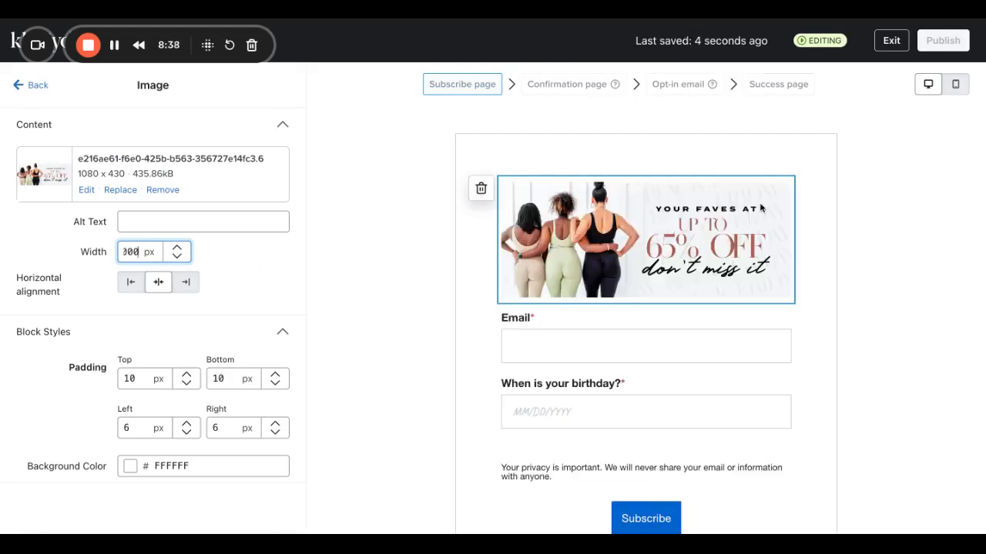
Preview the subscribe form in mobile layout, then switch back to desktop.
left_click(959, 89)
scroll(603, 411, "down", 2)
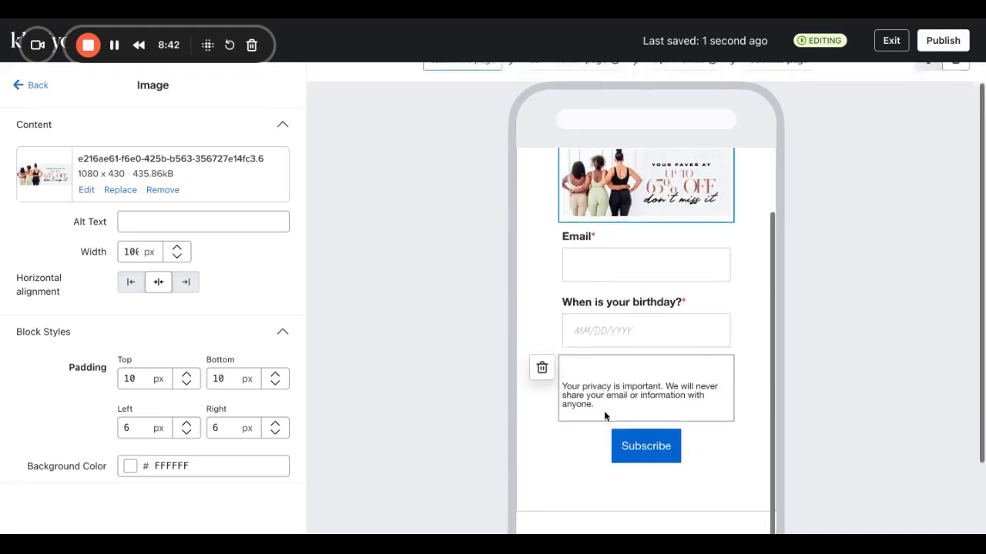
scroll(603, 416, "up", 2)
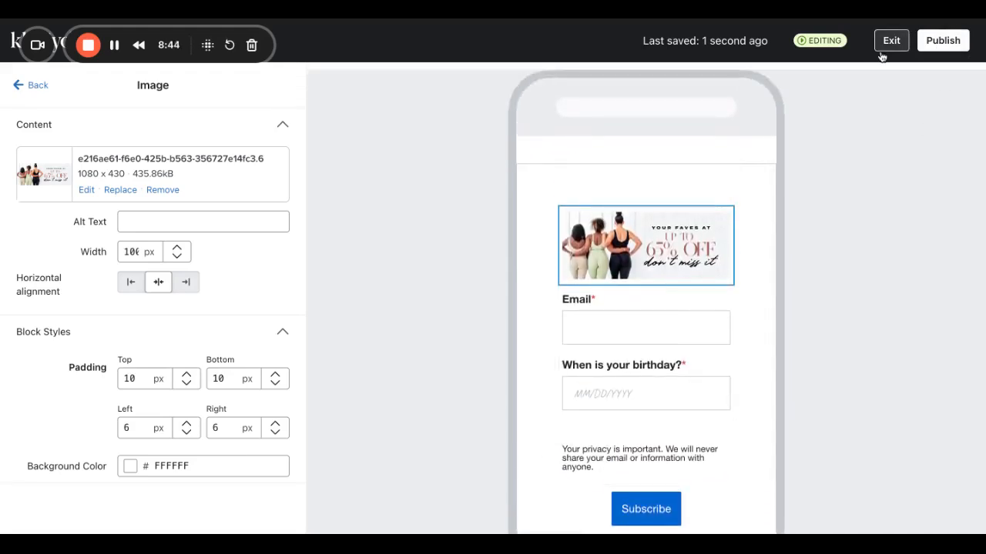
scroll(833, 266, "up", 1)
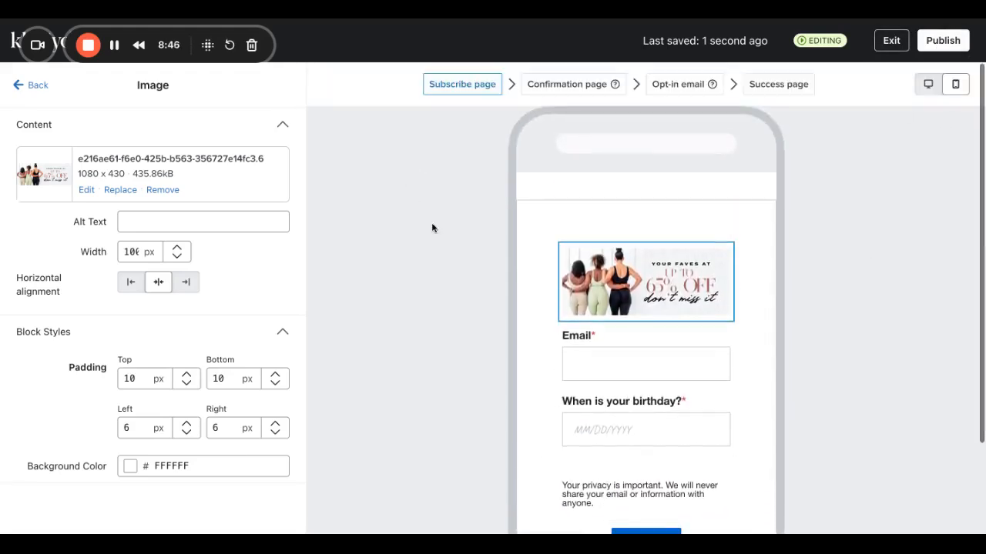
left_click(930, 84)
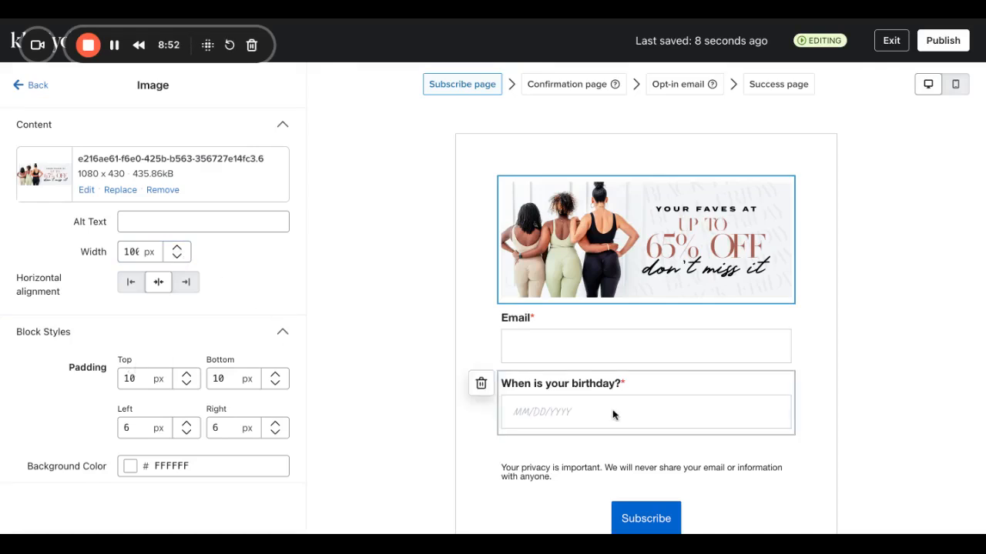
Open the Subscribe button's settings and its background colour picker.
scroll(627, 477, "down", 2)
left_click(569, 426)
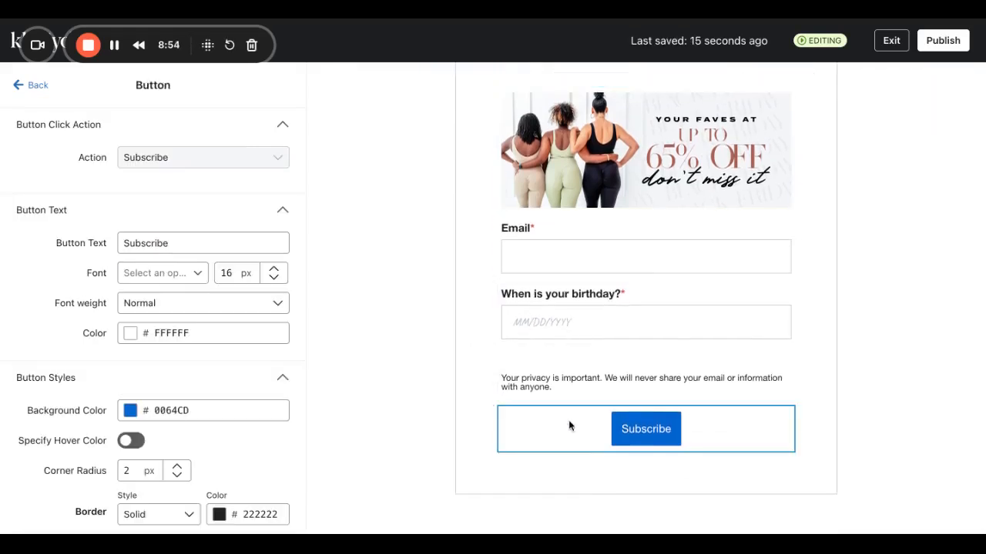
left_click(137, 411)
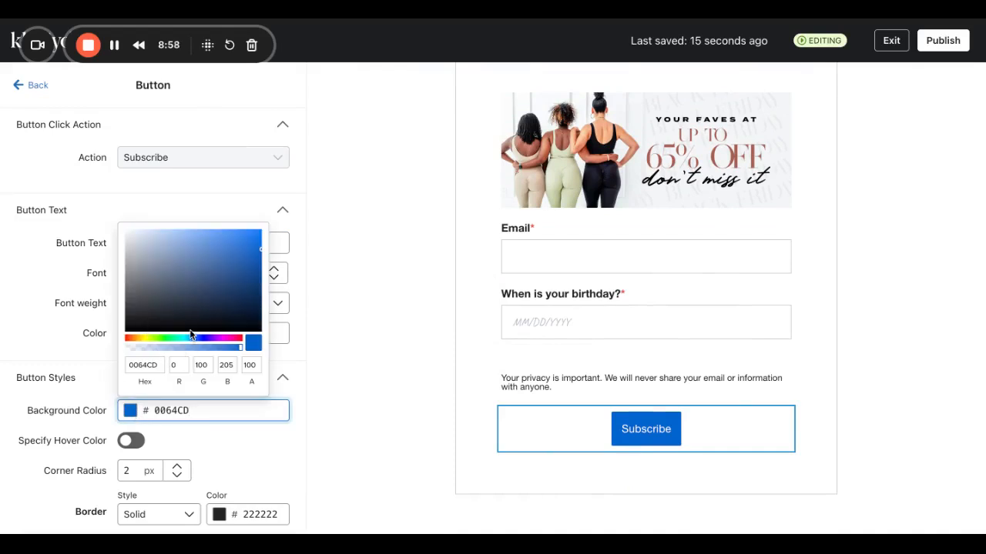
Change the Subscribe button background to magenta #CD00B6.
left_click(194, 338)
left_click(225, 339)
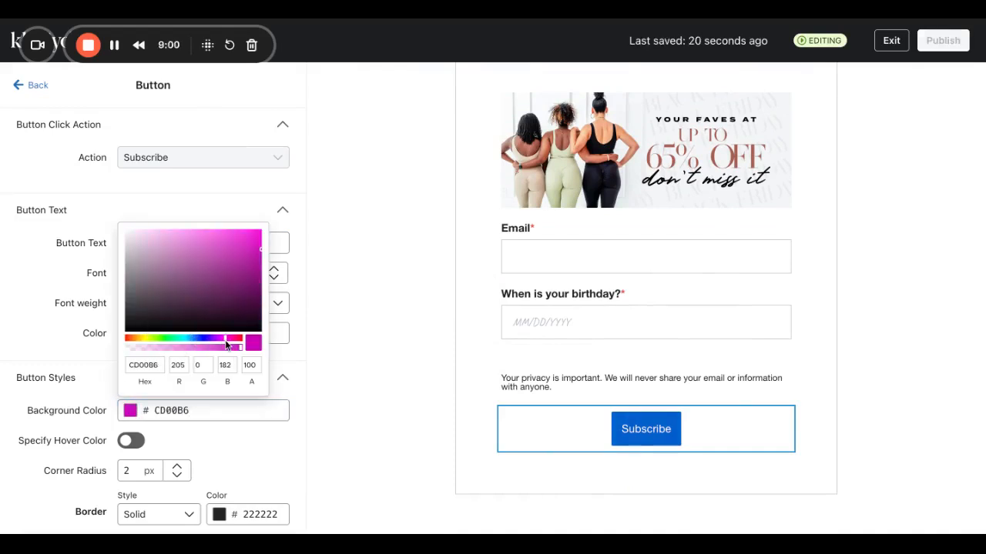
left_click(205, 462)
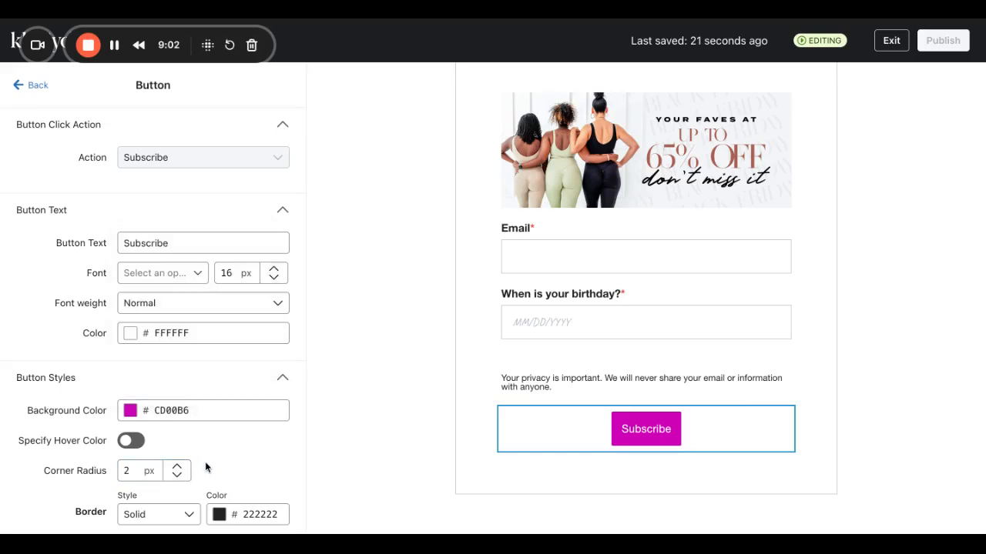
Replace the button label 'Subscribe' with 'Send Me A Birthday Gift'.
scroll(201, 438, "down", 3)
scroll(202, 415, "up", 3)
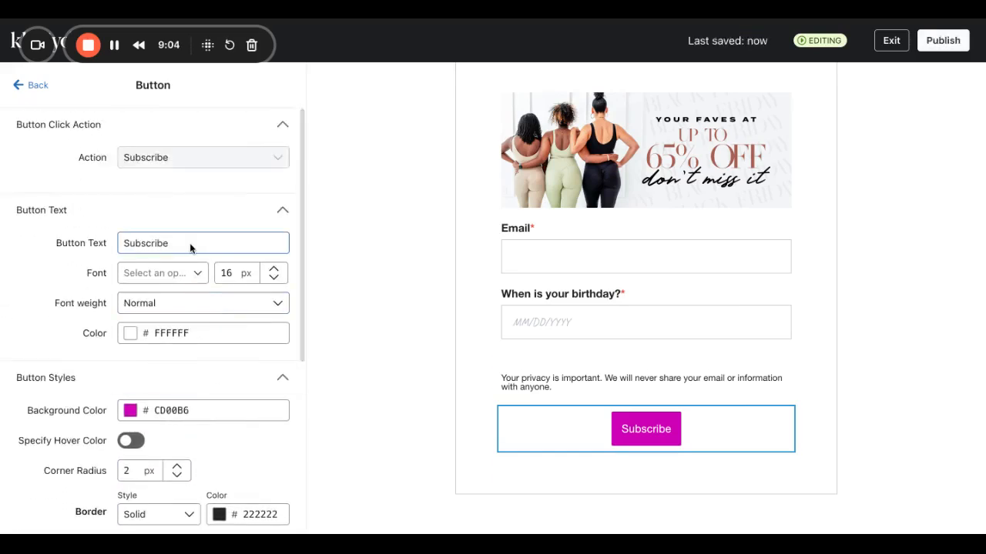
left_click_drag(190, 243, 7, 205)
key("BackSpace")
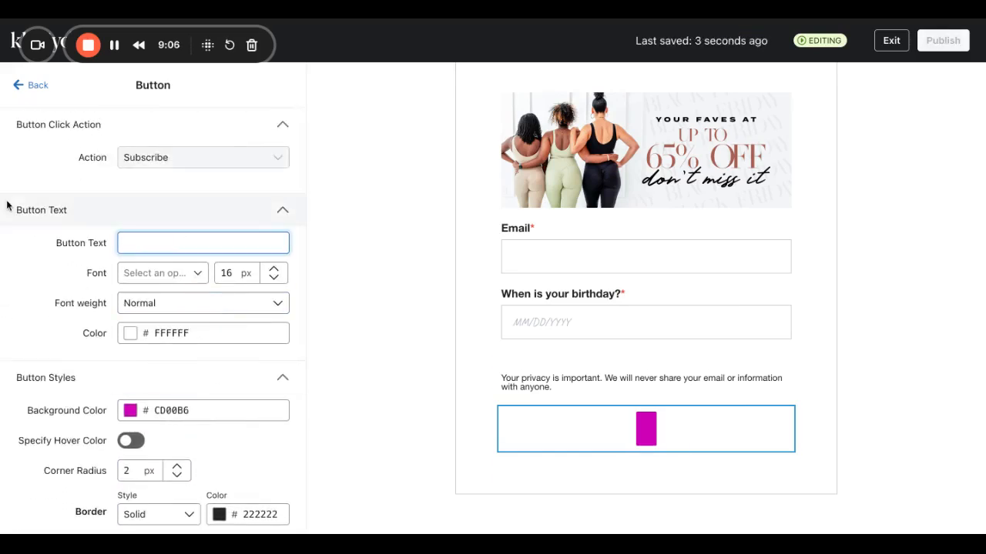
type("Senf")
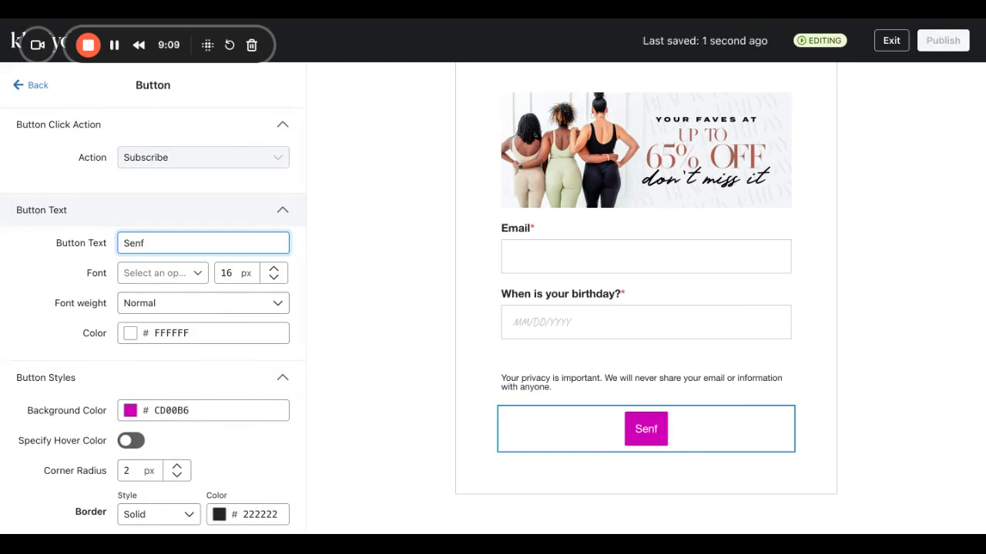
key("BackSpace")
type("d Me a")
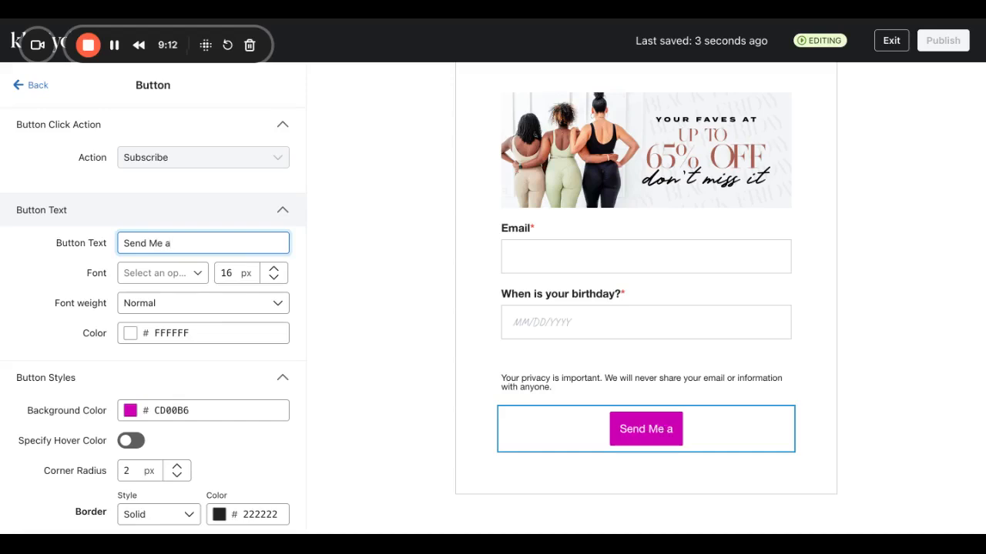
type(" A Birthday Gift")
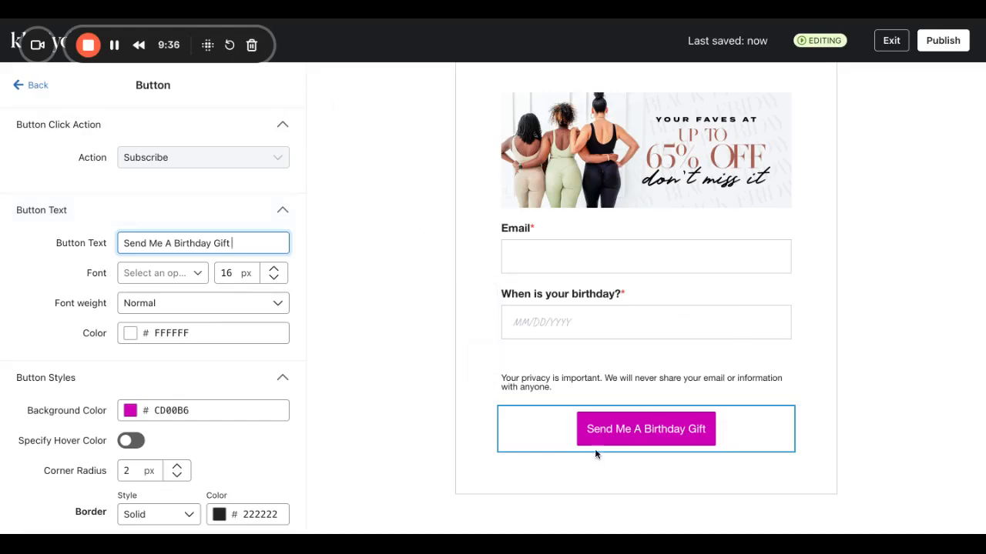
Select the banner, glance at form Styles, and return to the Add blocks list.
scroll(532, 330, "up", 2)
left_click(565, 250)
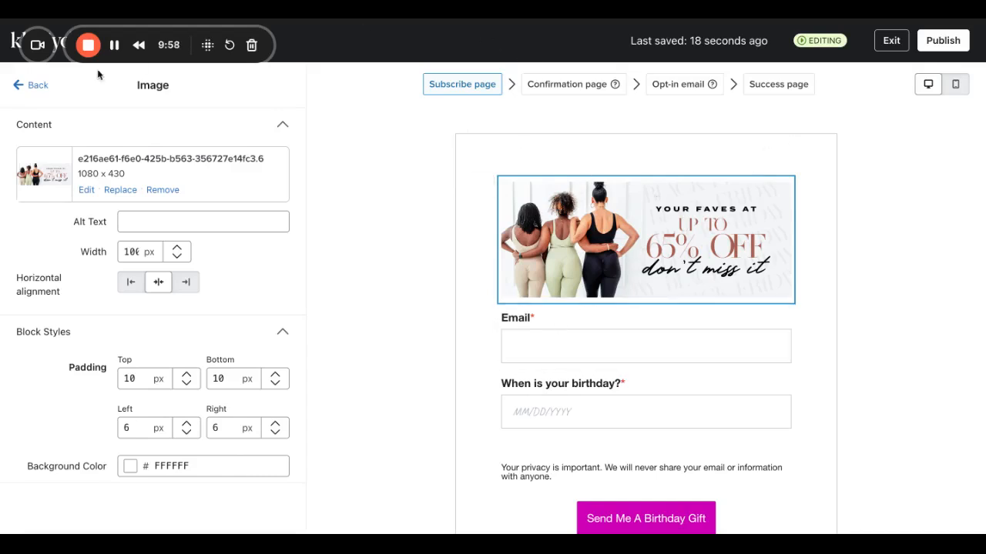
left_click(36, 87)
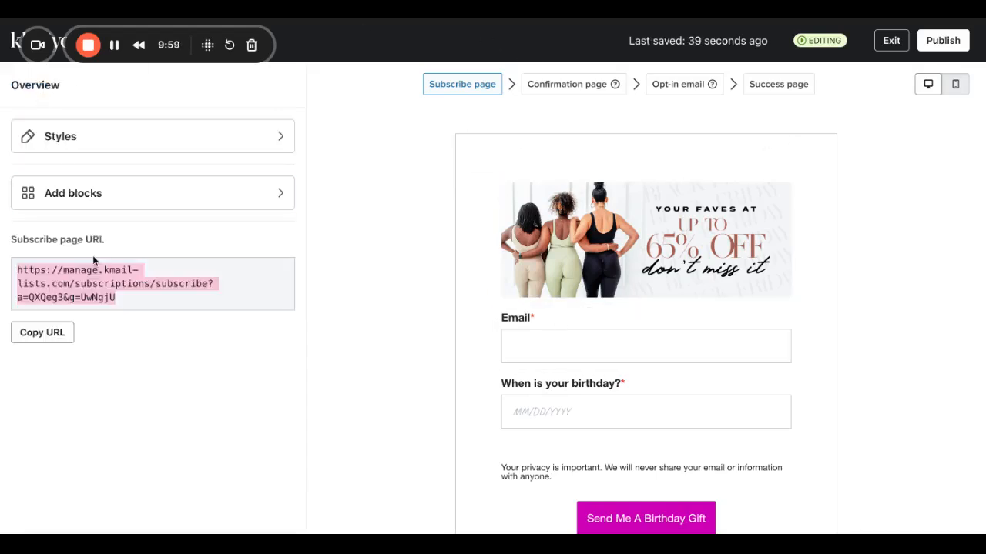
left_click(63, 146)
left_click(37, 86)
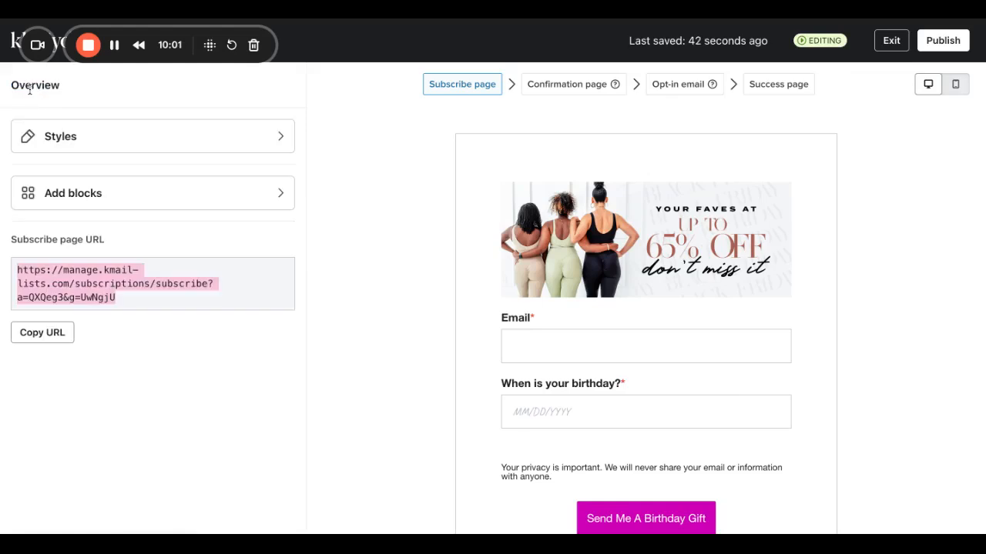
left_click(71, 207)
Add a Text block under the banner reading 'We love to celebrate our subscriber's special day. Let us know when is your birthday.'.
left_click_drag(72, 196, 636, 280)
left_click_drag(202, 231, 34, 225)
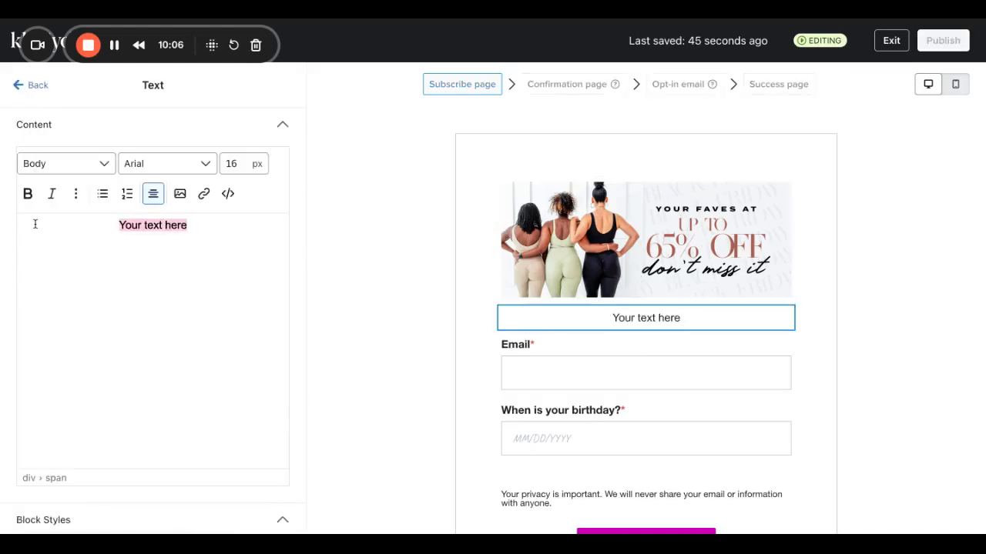
type("We ")
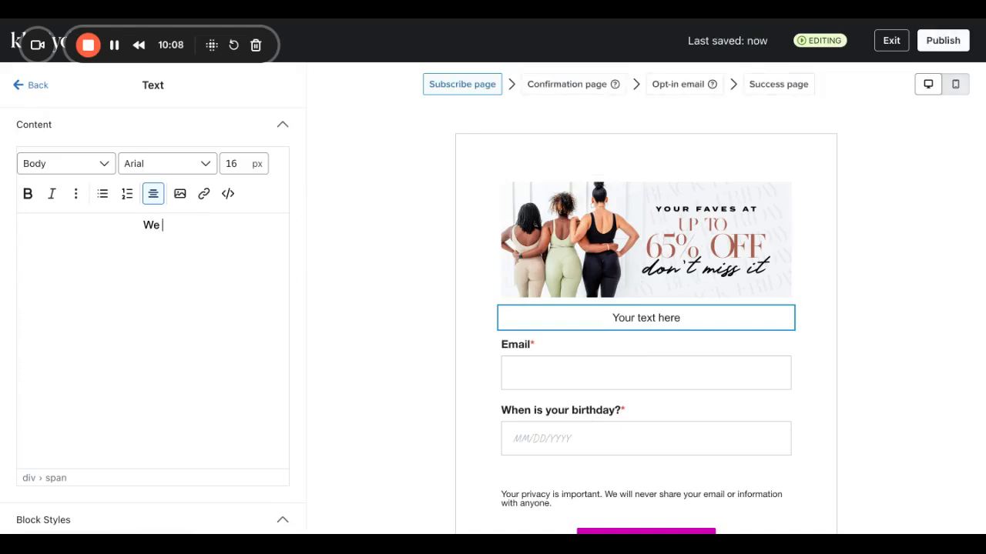
type("love")
type("celebrate our s")
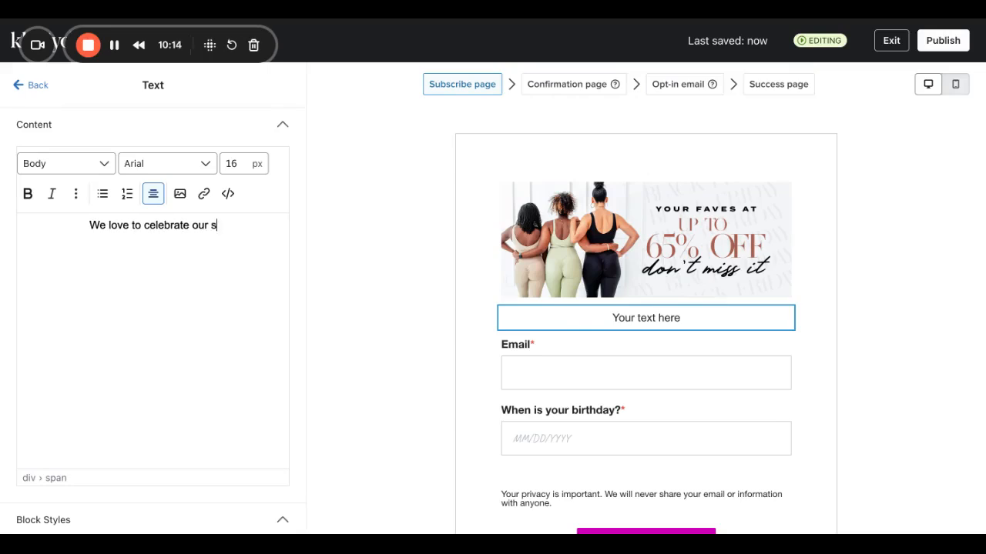
type("ubscriber's special day/")
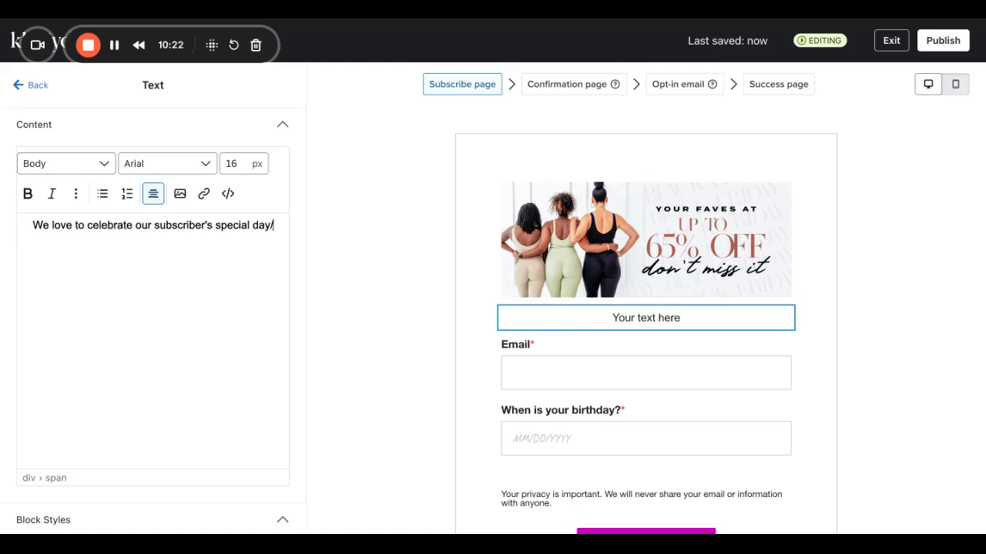
type("Let")
key("BackSpace")
key("BackSpace")
key("BackSpace")
key("BackSpace")
type(". Le")
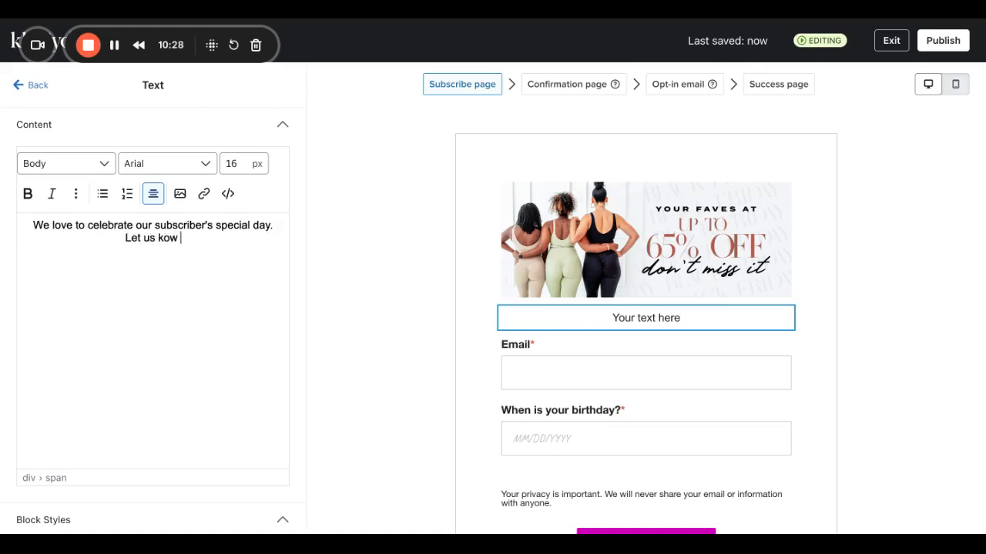
type("t us know when you")
key("BackSpace")
key("BackSpace")
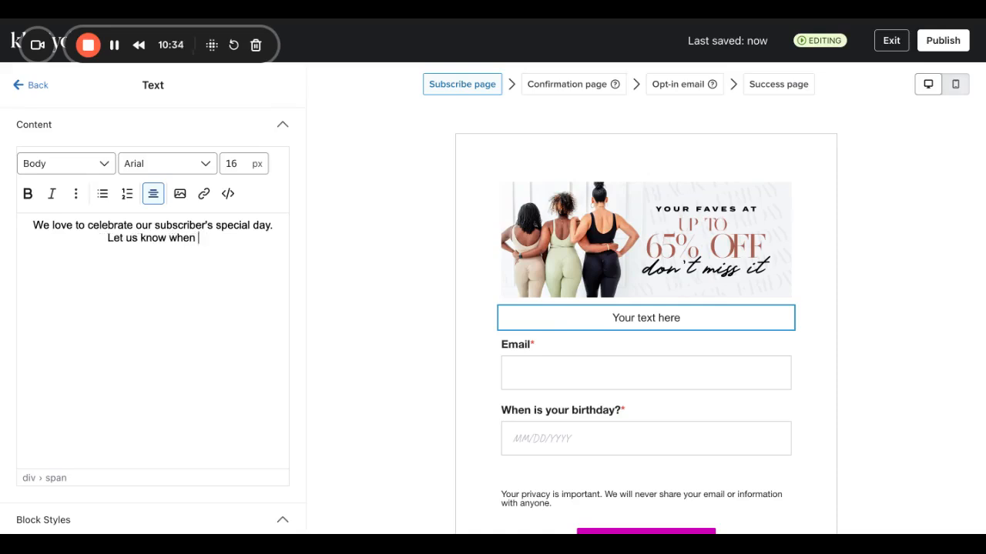
type("is y")
key("BackSpace")
key("BackSpace")
key("BackSpace")
key("BackSpace")
type("your br")
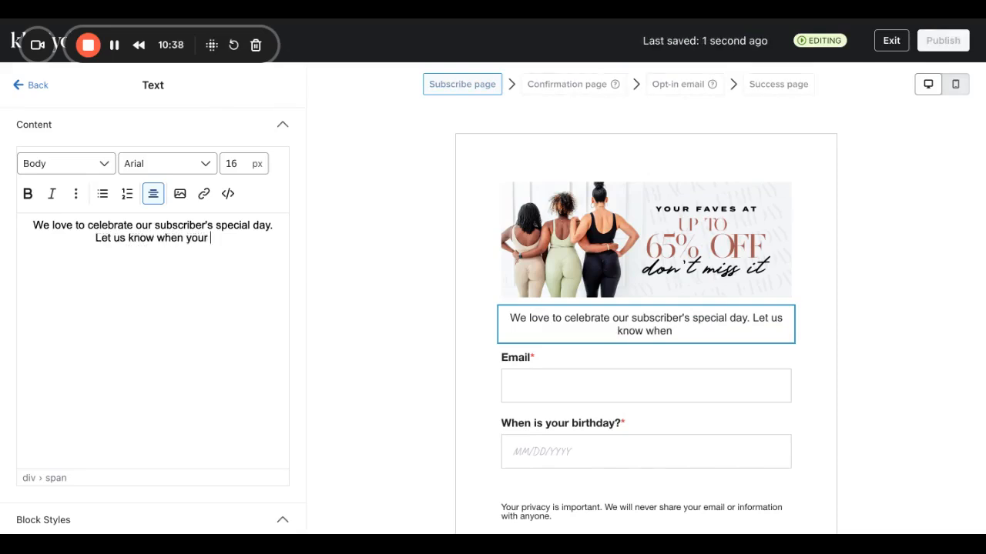
key("BackSpace")
key("BackSpace")
key("BackSpace")
key("BackSpace")
key("BackSpace")
key("BackSpace")
key("BackSpace")
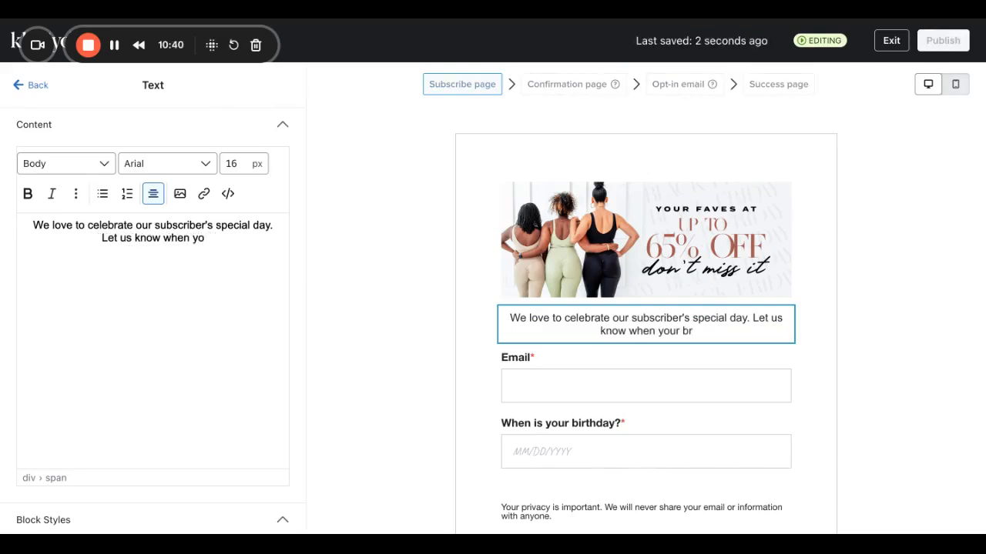
type("is ou")
key("BackSpace")
key("BackSpace")
type("your birth")
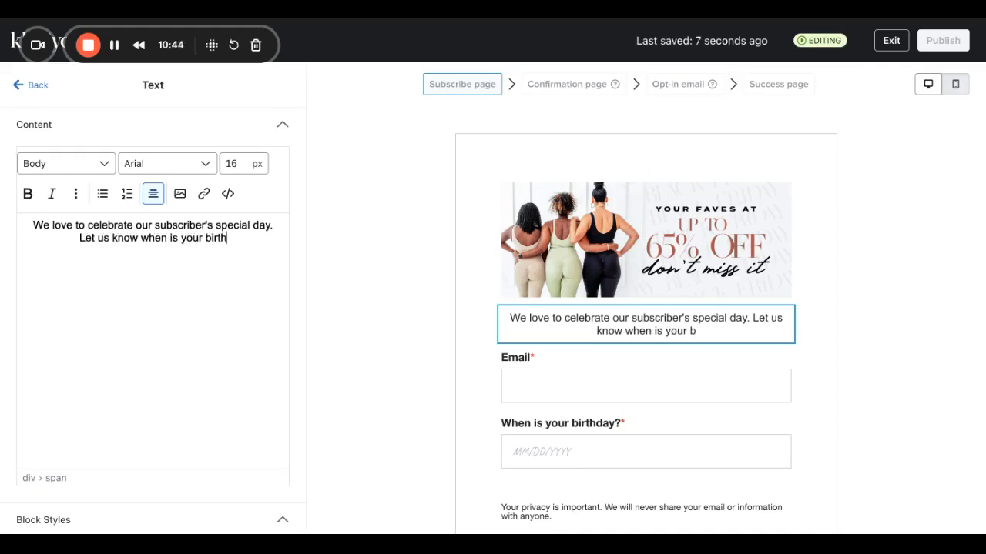
type("day.")
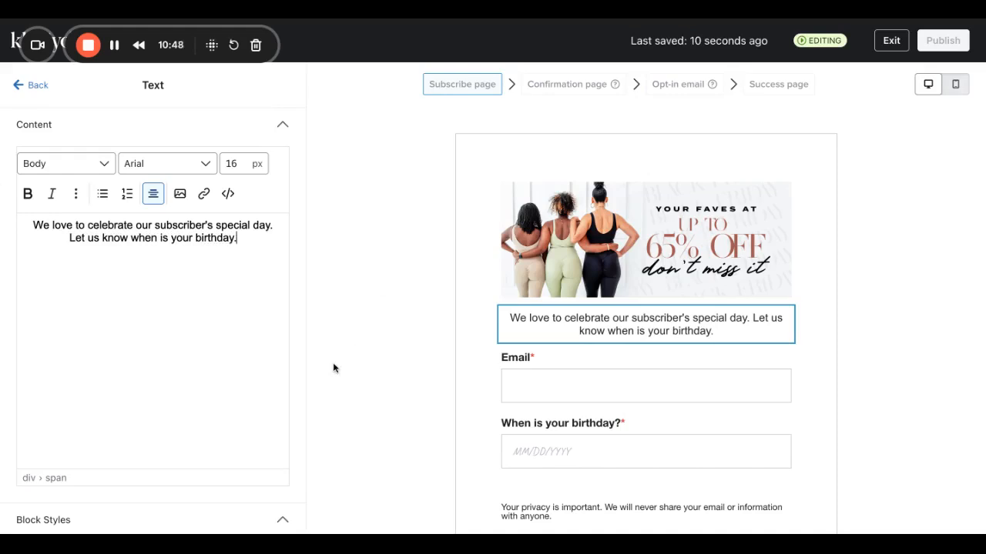
scroll(697, 380, "down", 3)
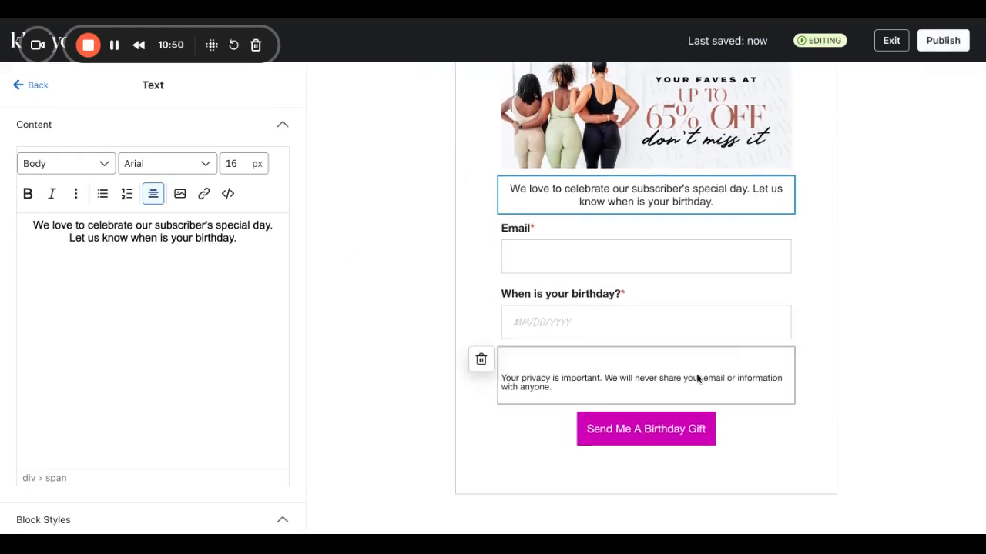
Change the privacy note's font size from 13 to 10 px and centre it.
left_click(552, 387)
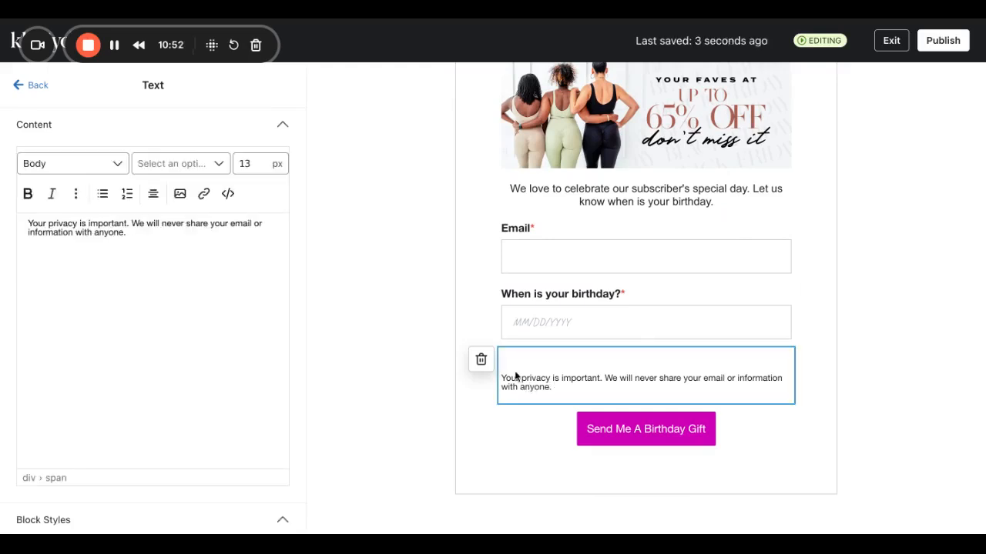
key("ctrl+a")
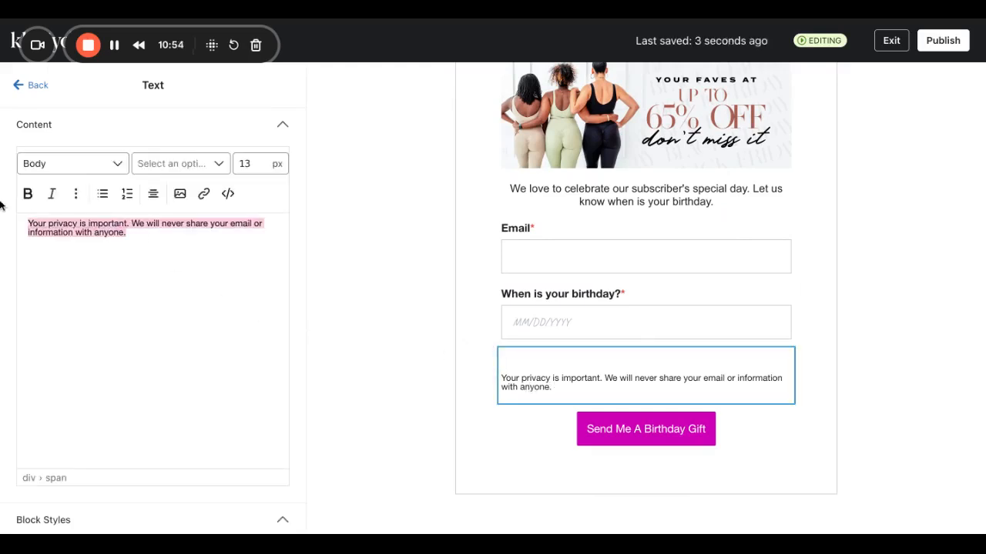
left_click(250, 163)
key("BackSpace")
type("0")
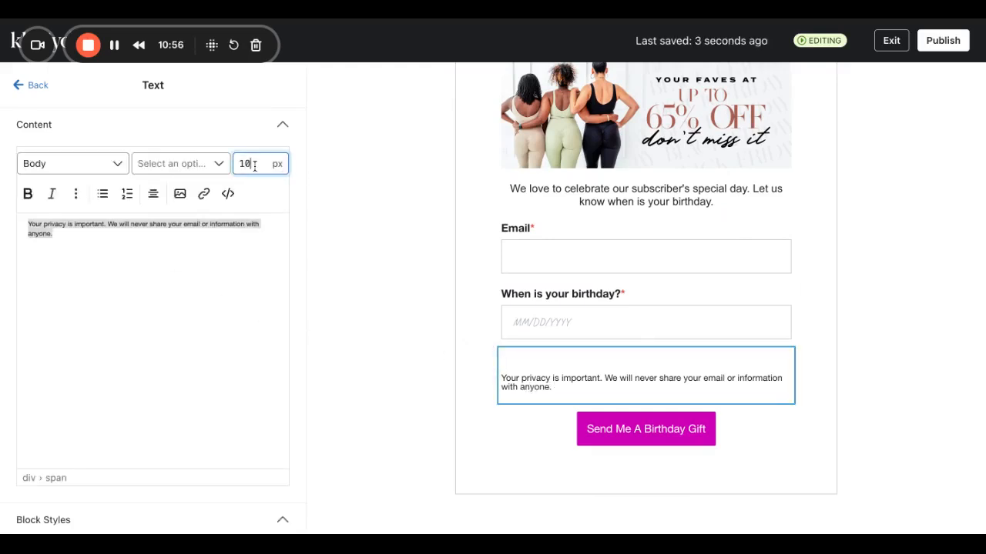
left_click(154, 194)
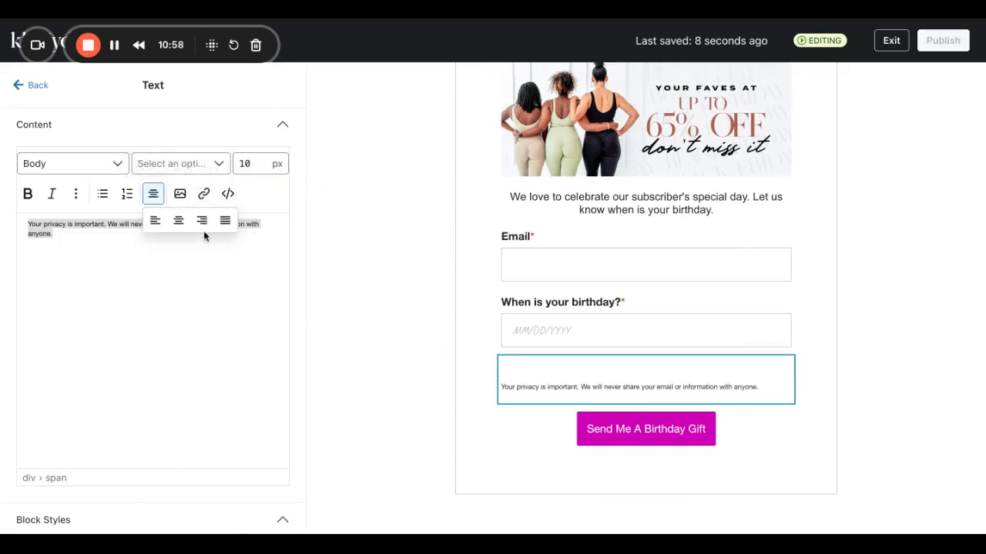
left_click(179, 220)
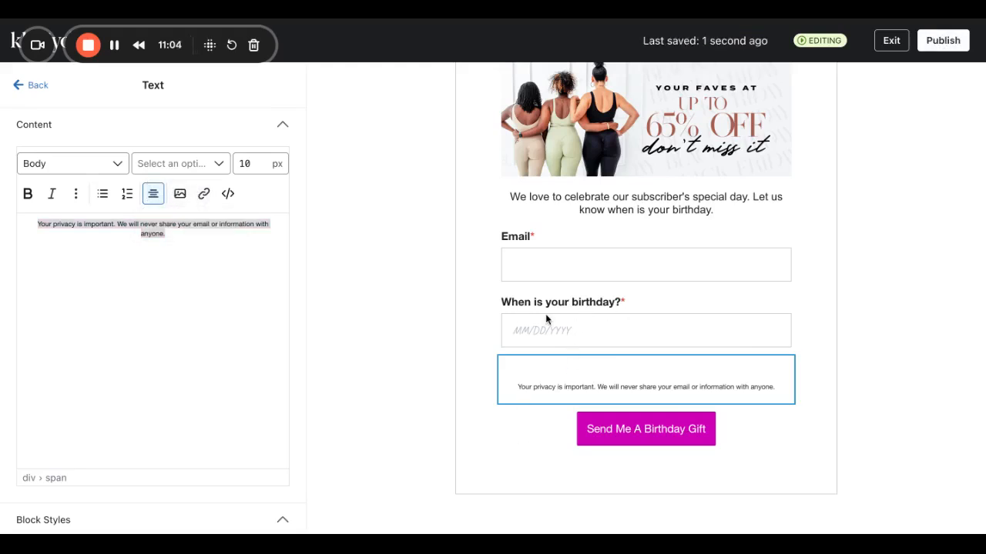
Review the Send Me A Birthday Gift button settings: magenta, 50 px height, Fit Content width.
left_click(24, 85)
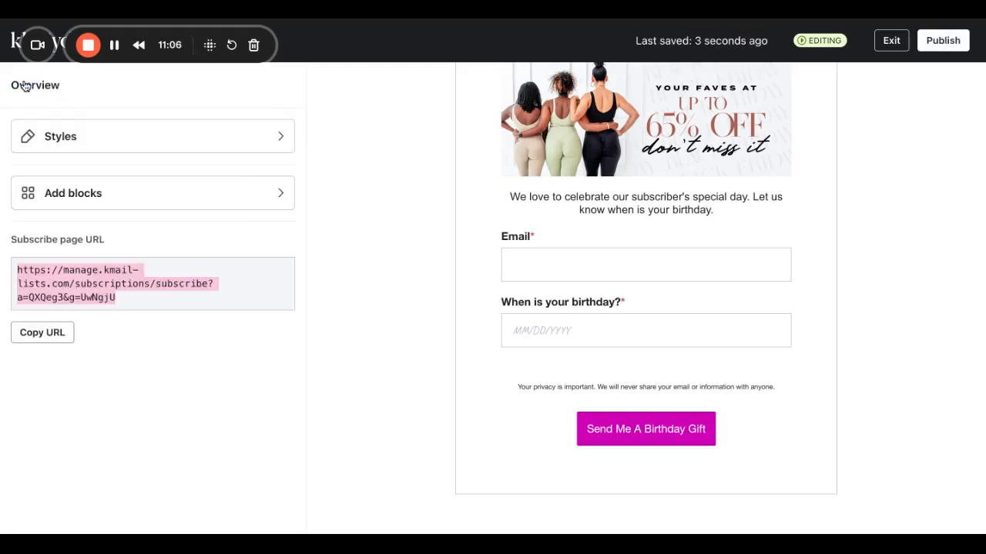
scroll(370, 152, "up", 3)
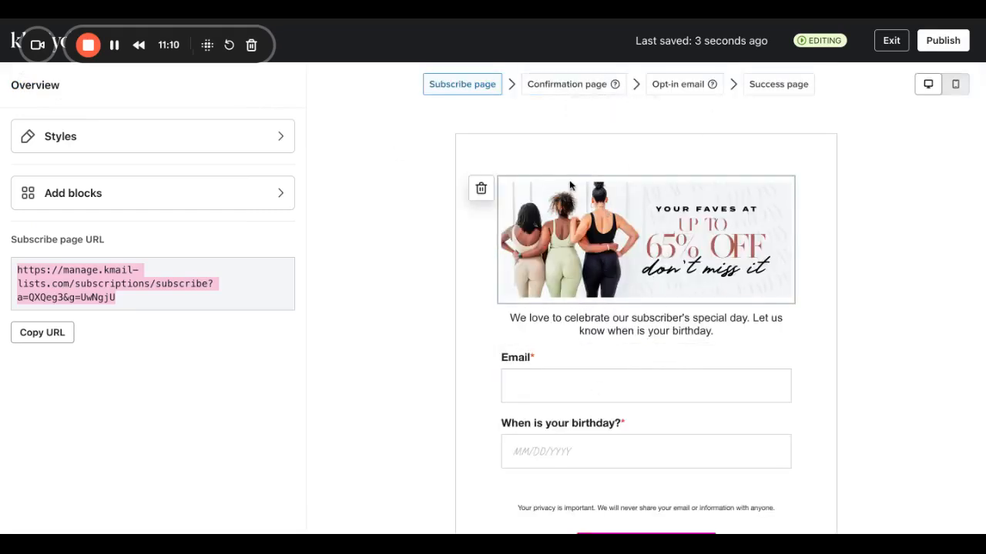
scroll(532, 347, "down", 3)
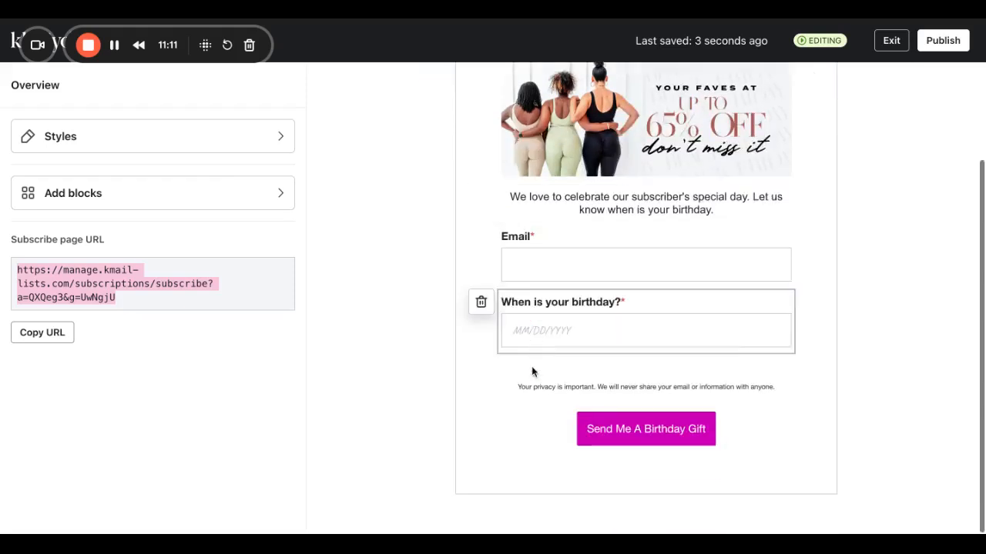
left_click(518, 422)
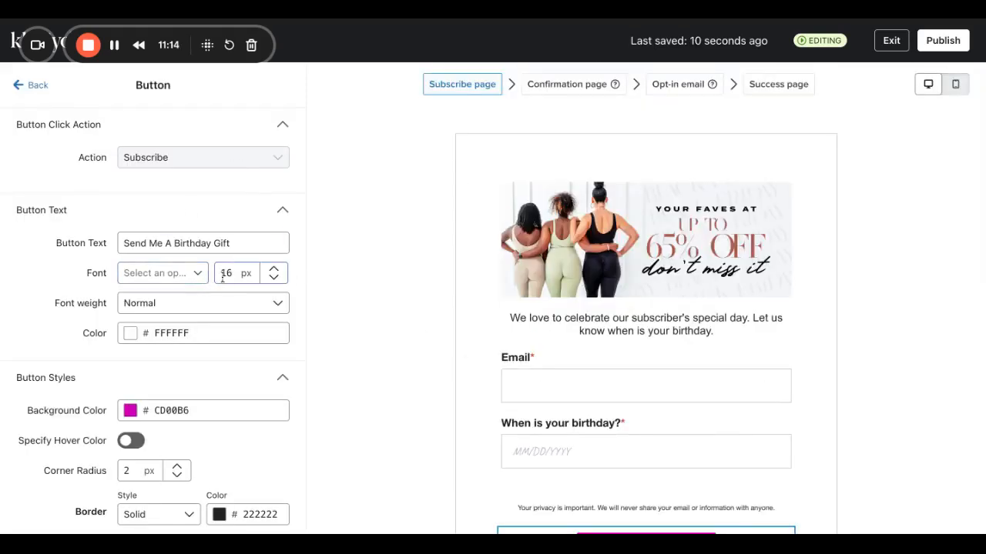
scroll(203, 342, "down", 3)
scroll(204, 342, "down", 3)
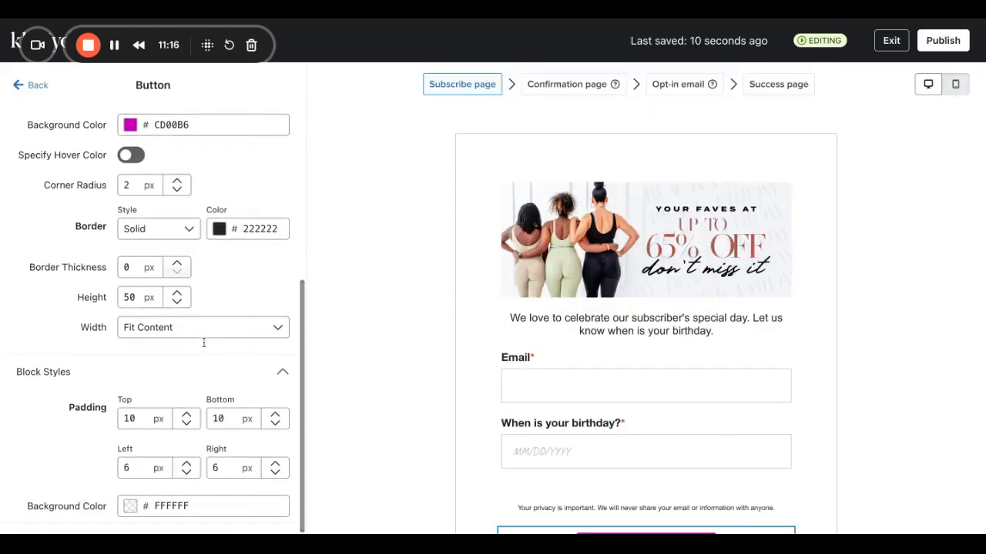
scroll(521, 465, "down", 2)
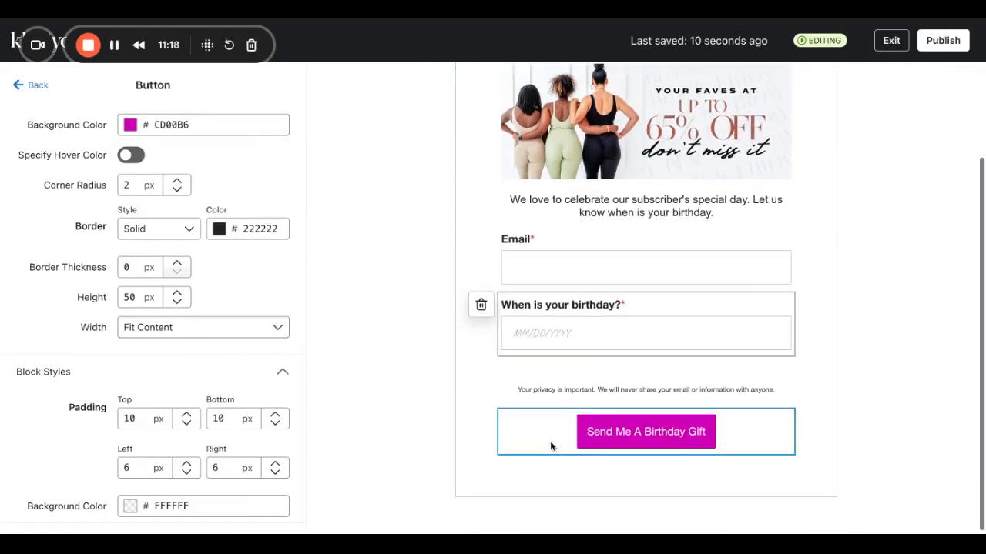
scroll(520, 432, "up", 2)
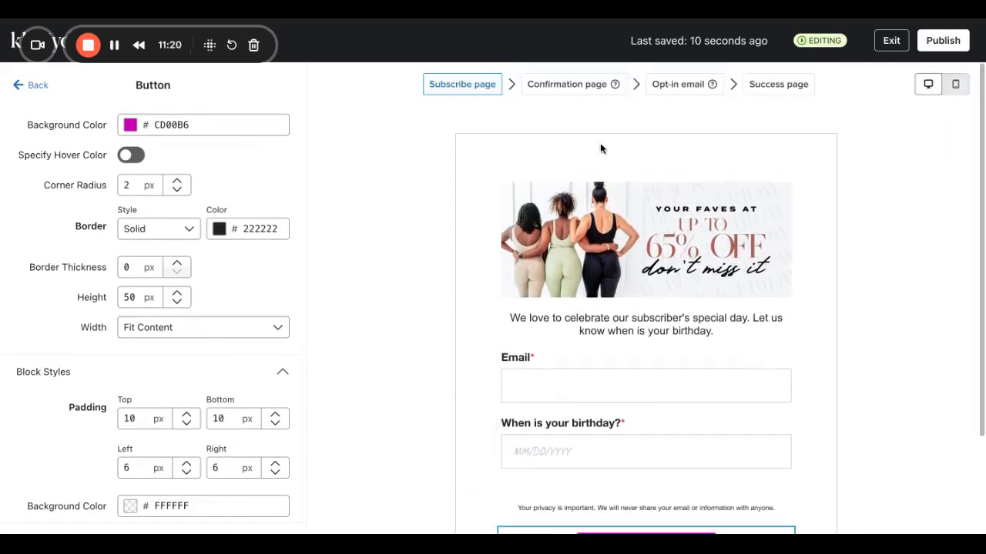
On the Success page, change the heading to 'We've got your birthday gift waiting!'.
left_click(596, 83)
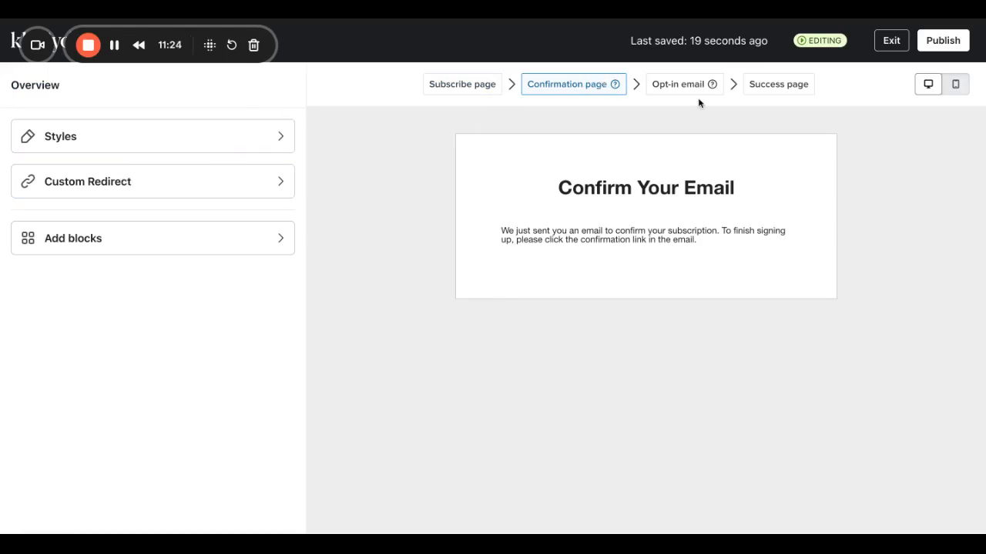
left_click(780, 87)
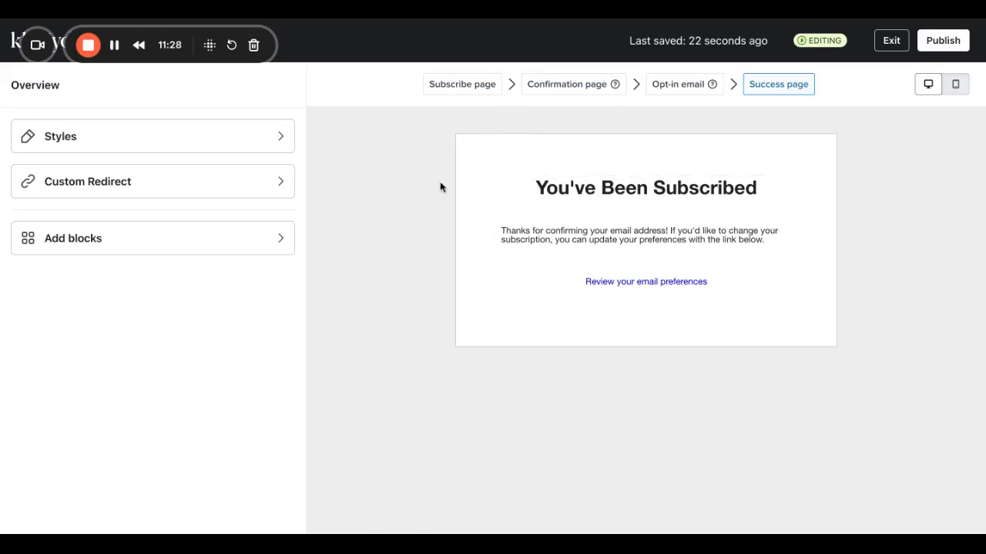
left_click(541, 188)
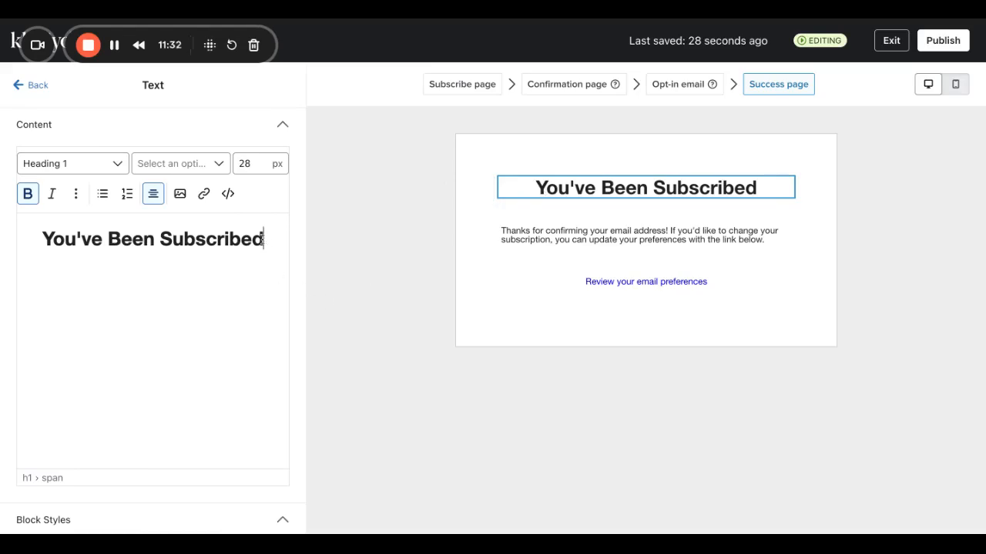
left_click_drag(266, 239, 6, 245)
type("You")
key("BackSpace")
key("BackSpace")
key("BackSpace")
type("We've got")
key("BackSpace")
key("BackSpace")
key("BackSpace")
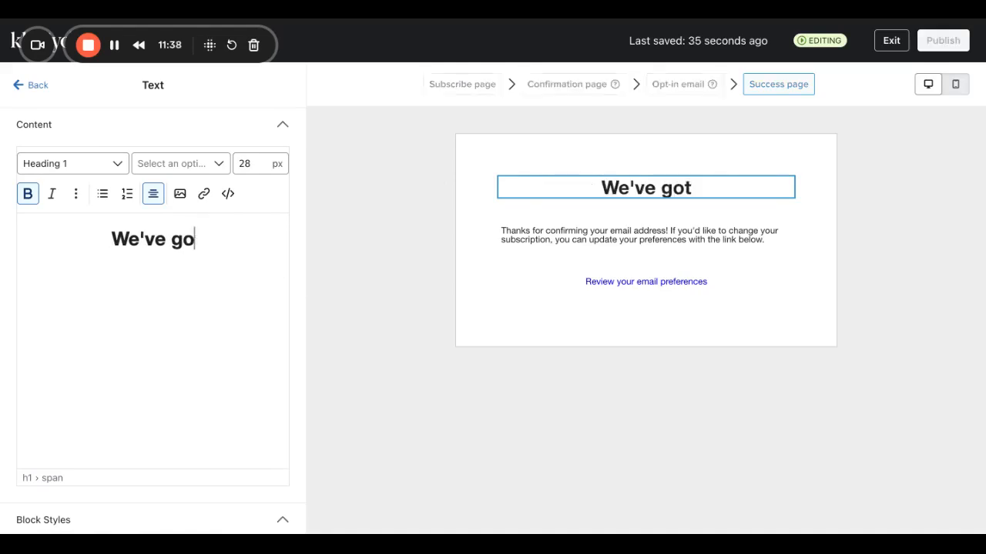
type("ot your burt")
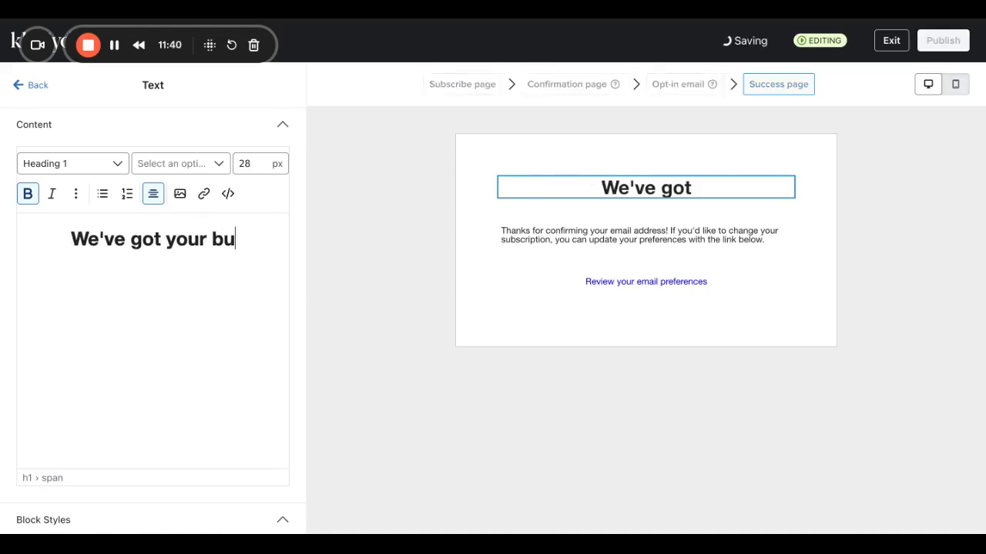
key("BackSpace")
key("BackSpace")
key("BackSpace")
type("irthday")
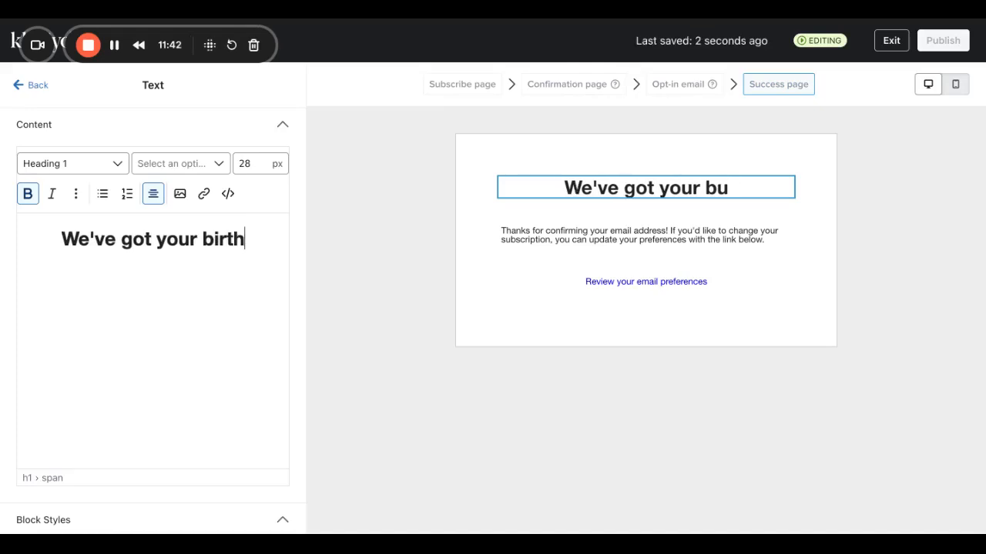
key("BackSpace")
key("BackSpace")
type("day gidt")
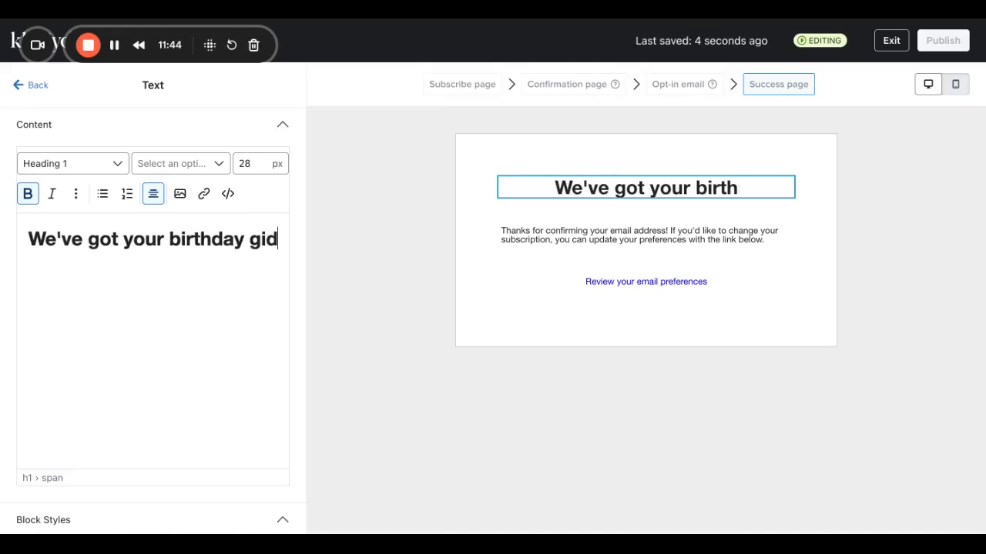
key("BackSpace")
key("BackSpace")
type("fr")
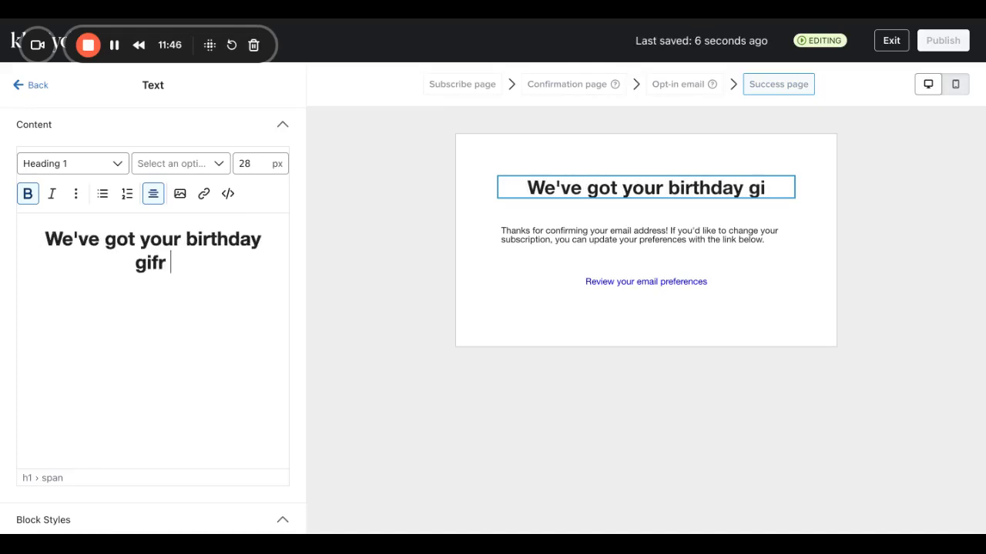
key("BackSpace")
type("t waitung")
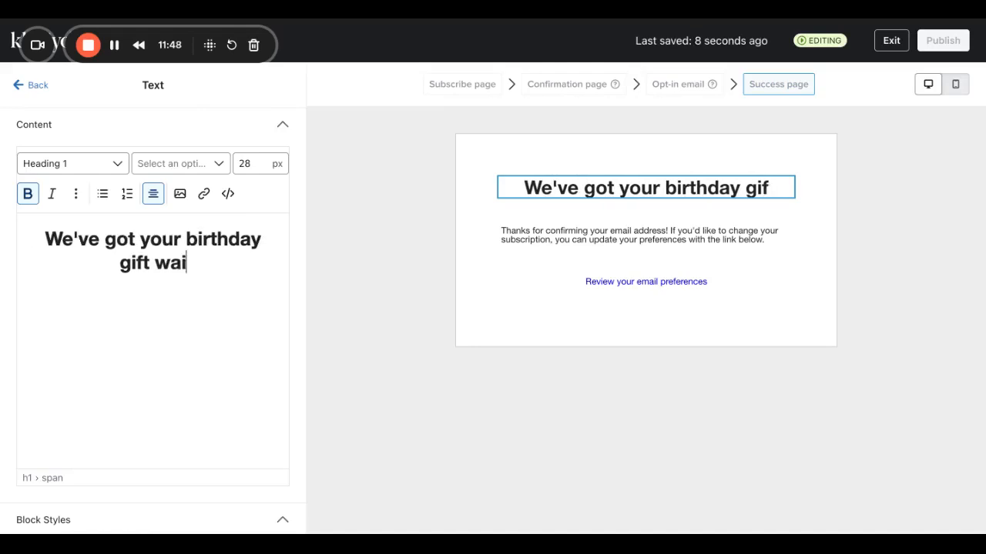
key("BackSpace")
key("BackSpace")
type("ung")
key("BackSpace")
key("BackSpace")
key("BackSpace")
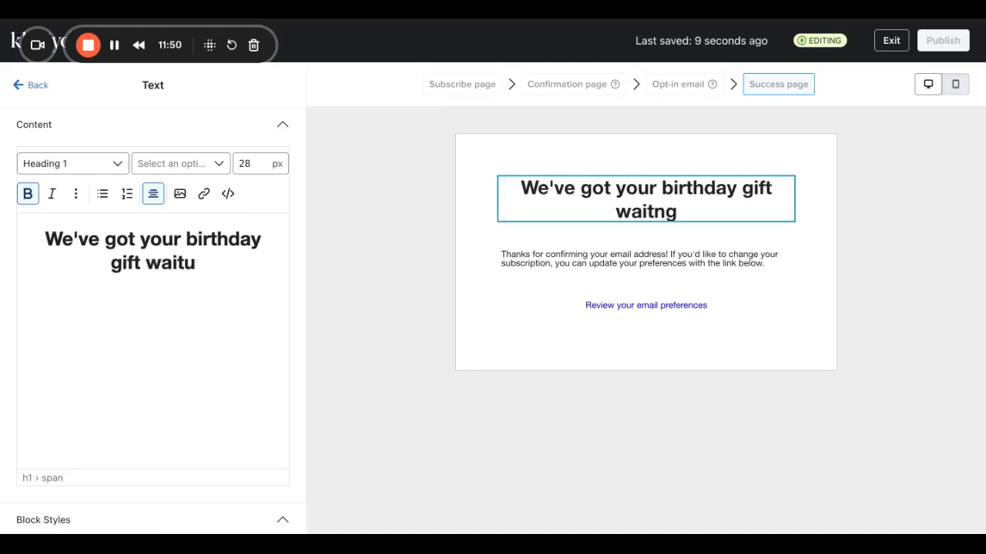
type("ug")
key("BackSpace")
key("BackSpace")
type("un")
key("BackSpace")
key("BackSpace")
type("ing")
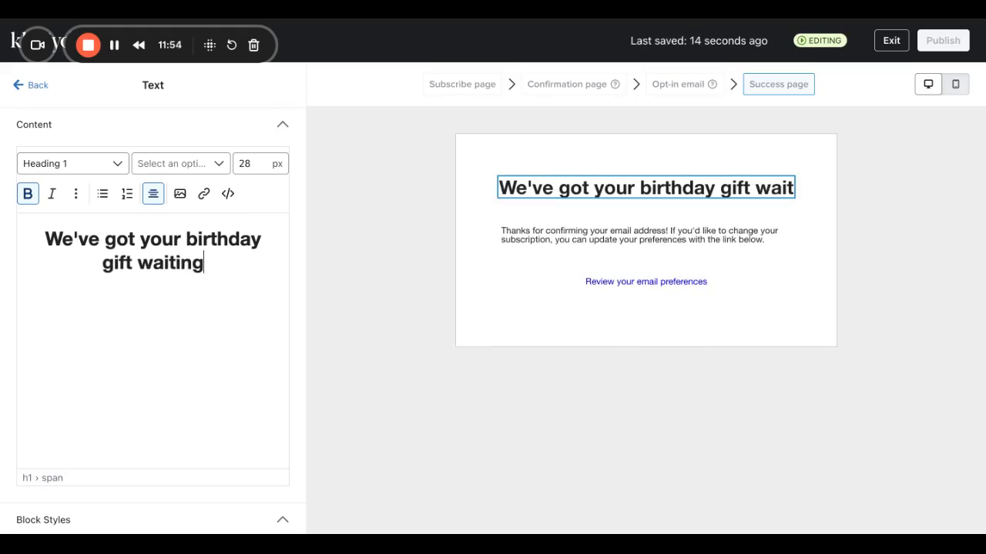
type("!")
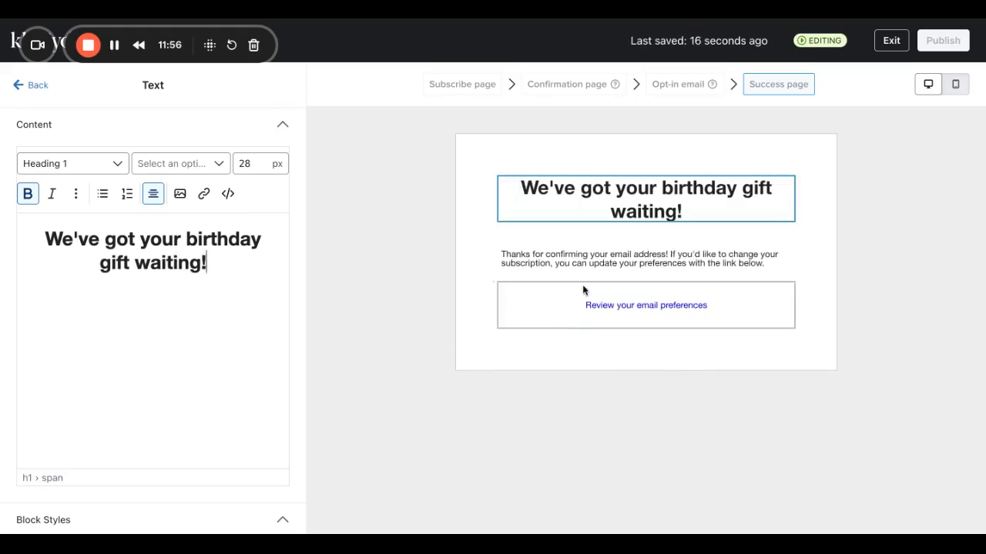
Replace the success message with 'Be on the look out for an email from us on your special day. We cant wait to celebrate you'.
left_click(583, 267)
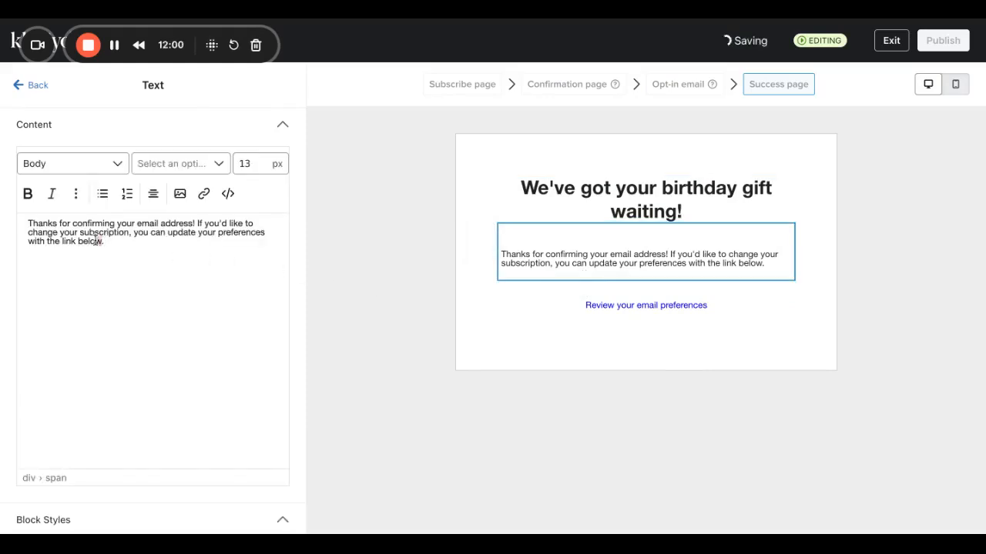
left_click_drag(103, 241, 25, 203)
key("BackSpace")
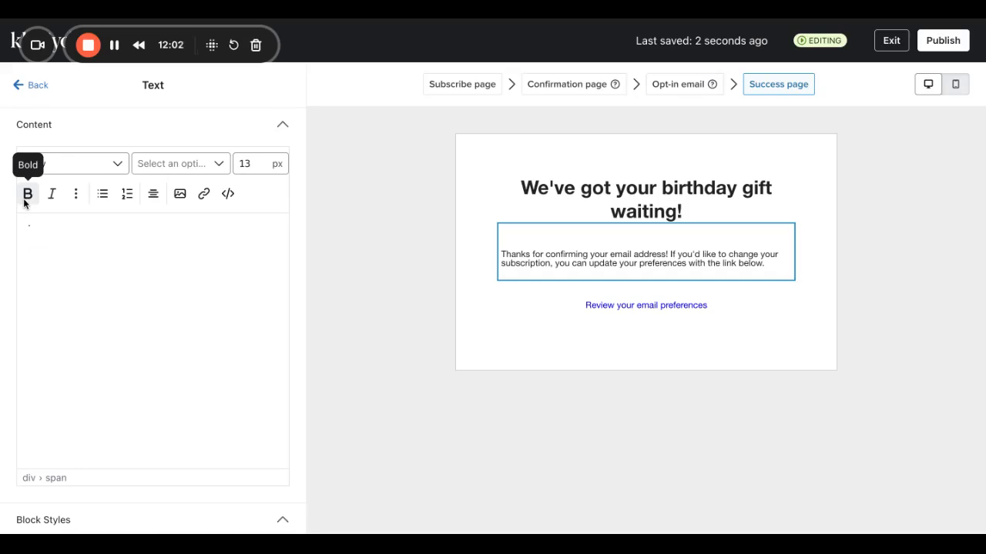
type("be")
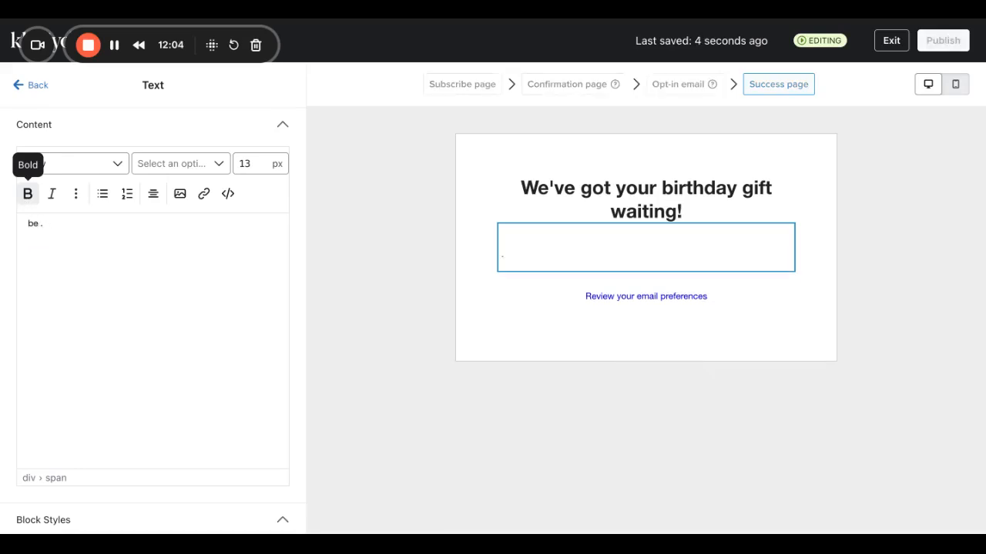
key("BackSpace")
key("BackSpace")
type("Be on thelook out ")
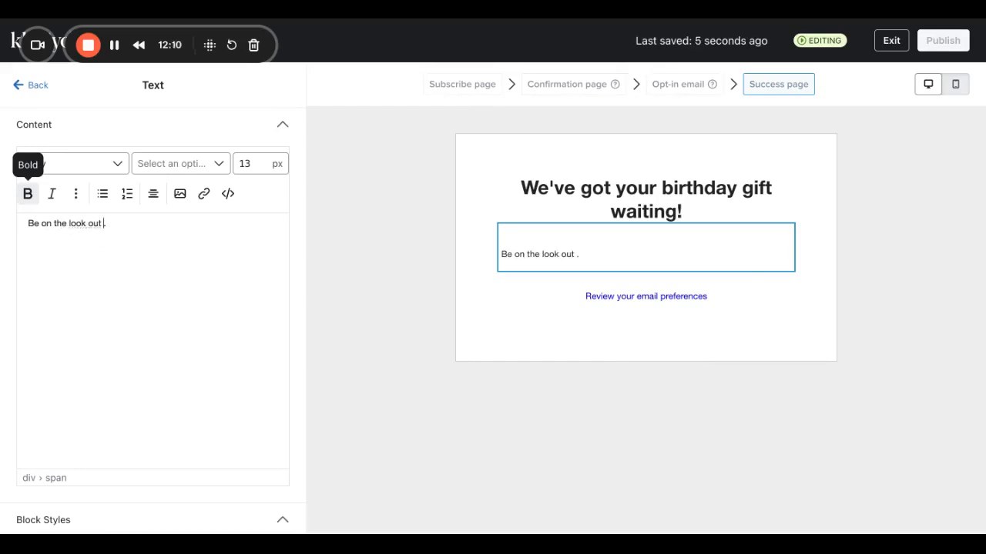
type("aro")
key("BackSpace")
key("BackSpace")
key("BackSpace")
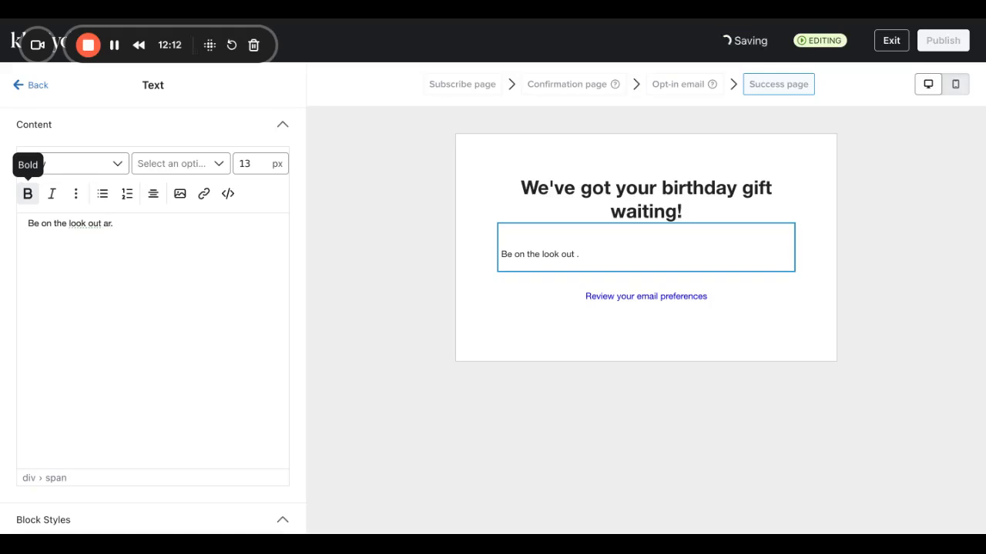
type("for a")
type("n email")
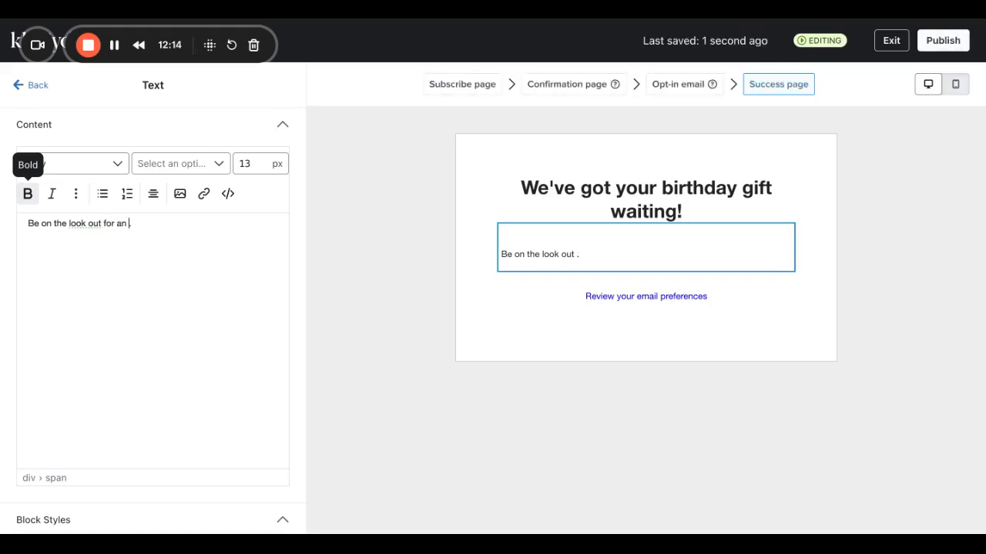
type("from ")
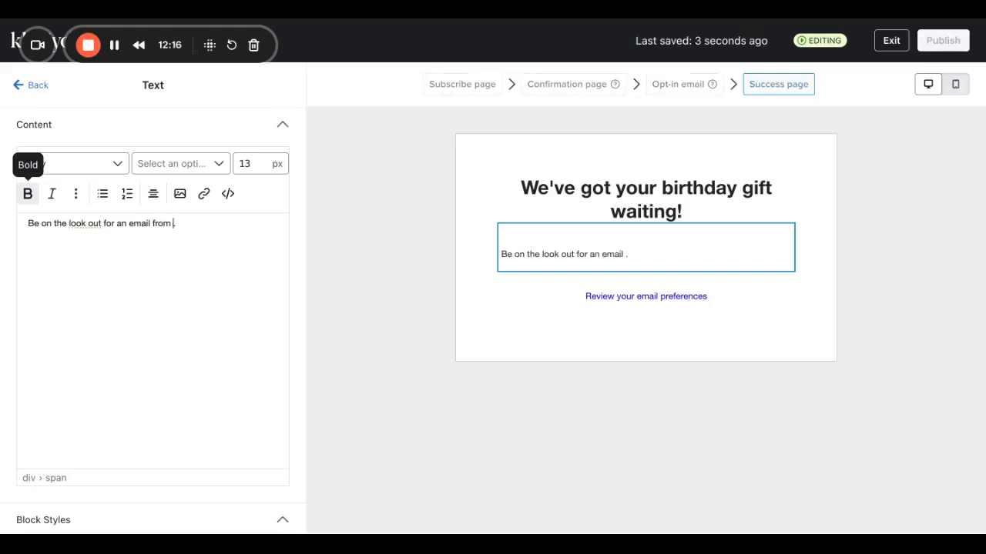
type("us on your spri")
type("cial day")
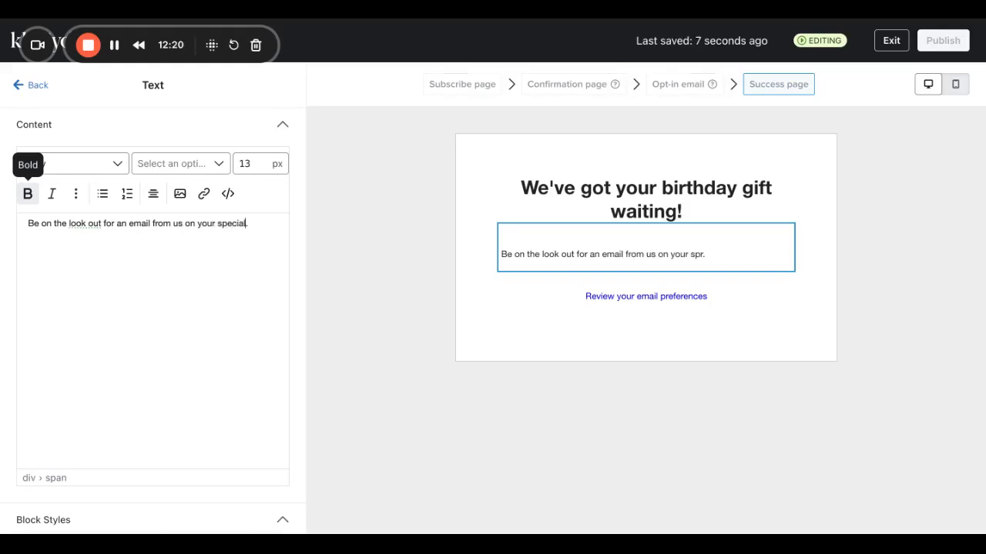
type(".")
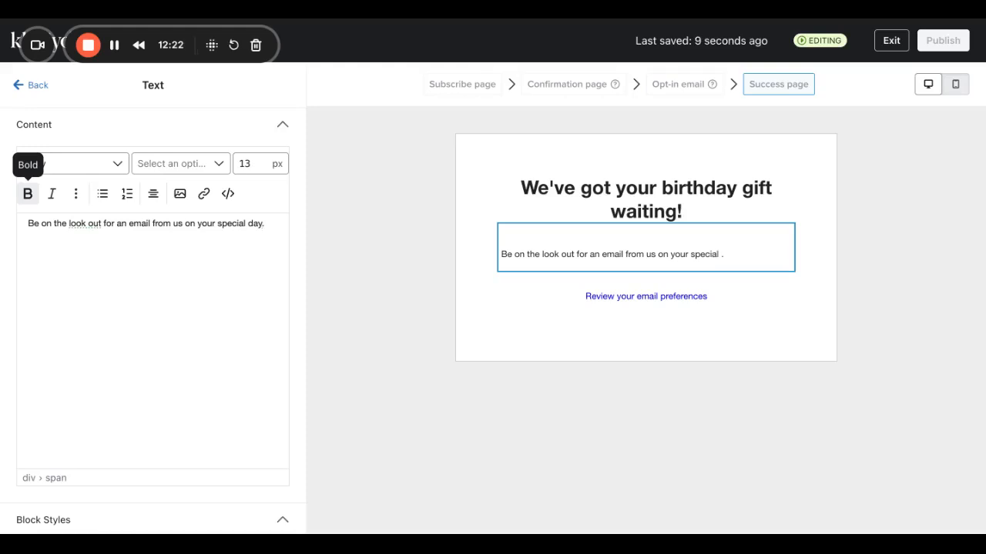
type(" We c")
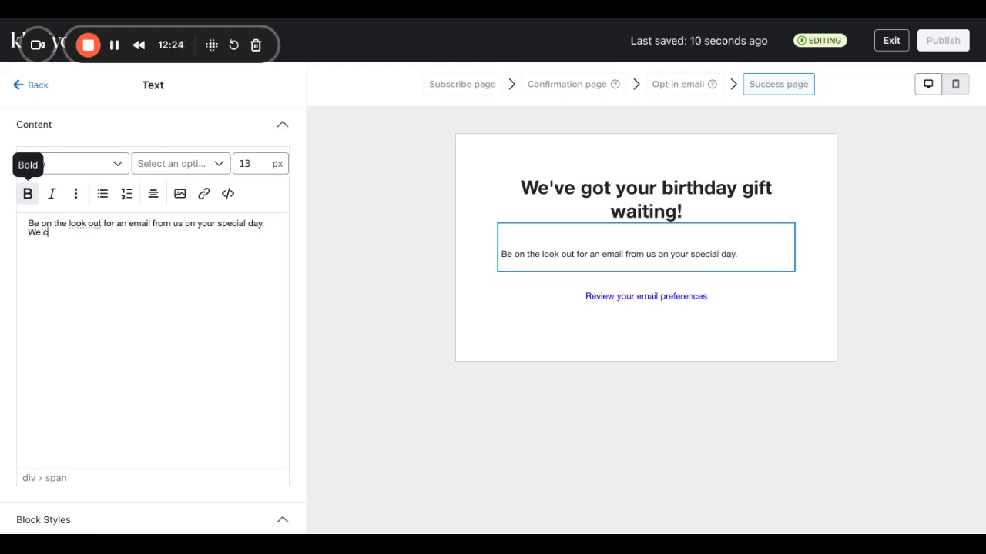
type("ant wait to ce")
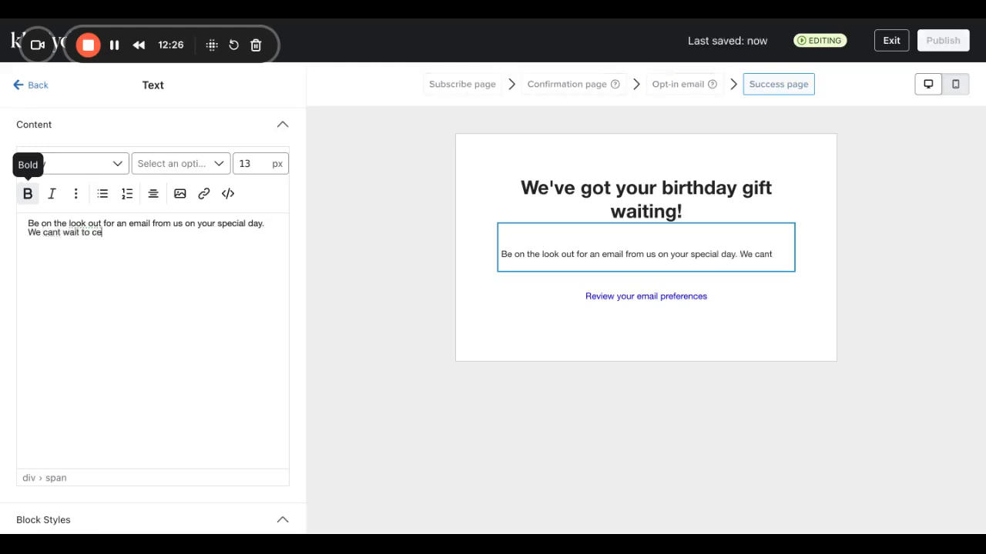
type("lebrate you")
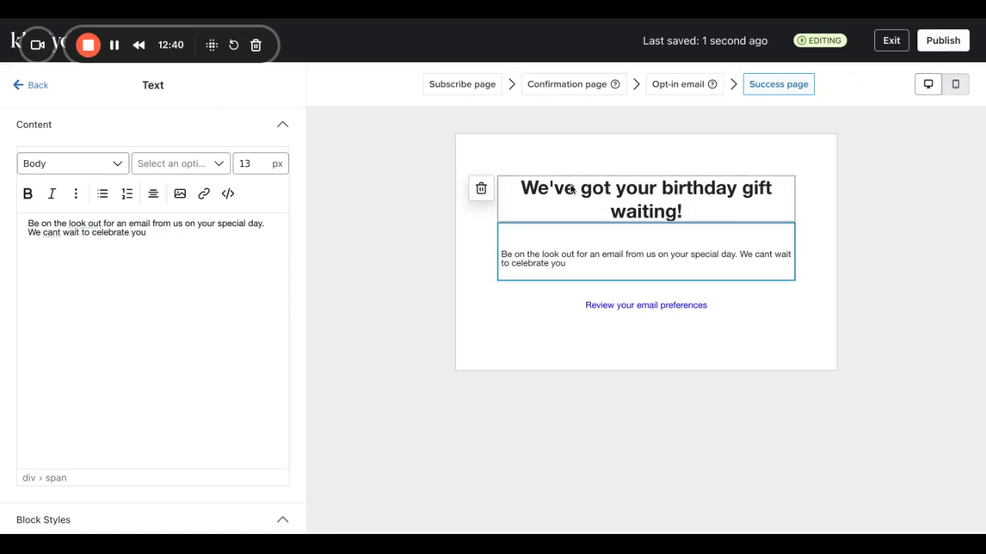
Publish the subscribe and preference pages and copy the Subscribe page URL.
left_click(940, 43)
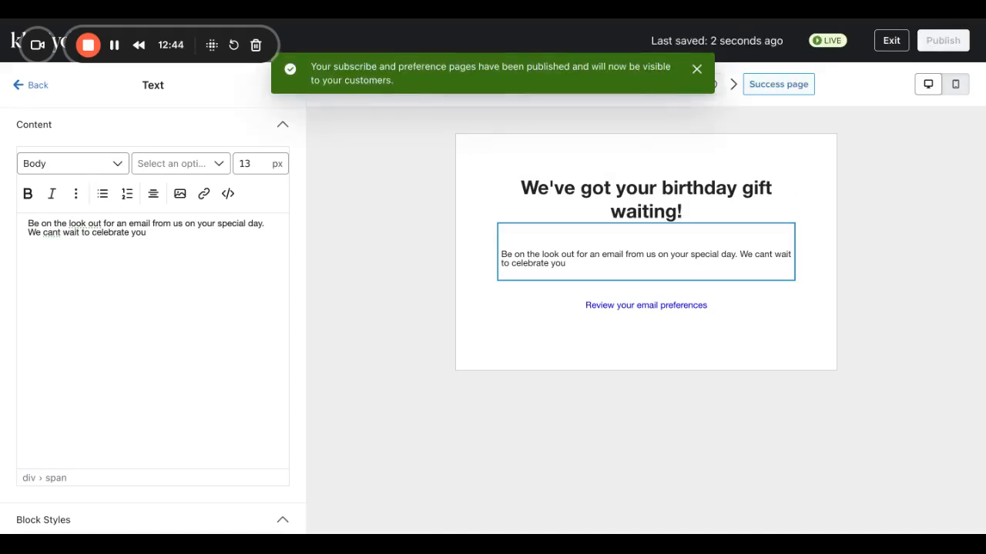
left_click(32, 86)
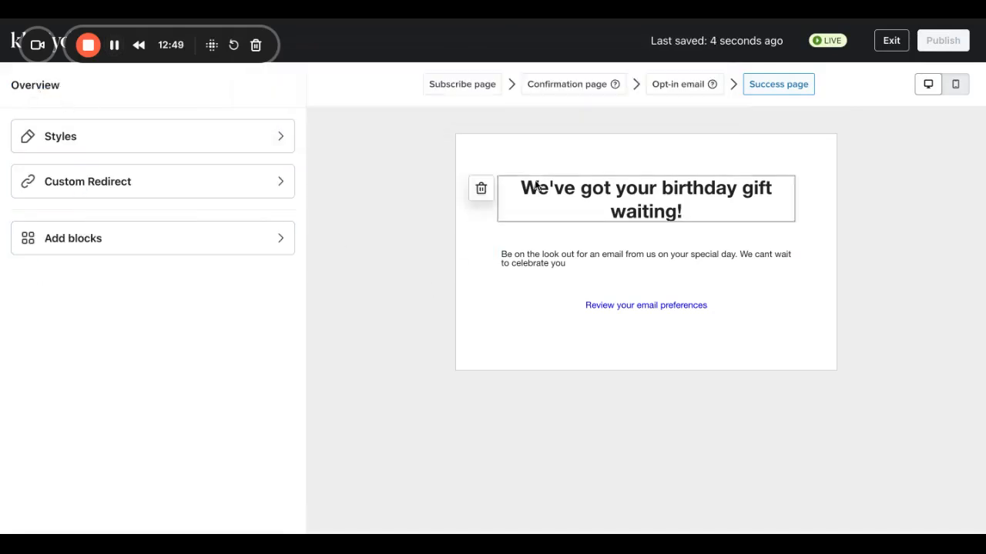
left_click(454, 84)
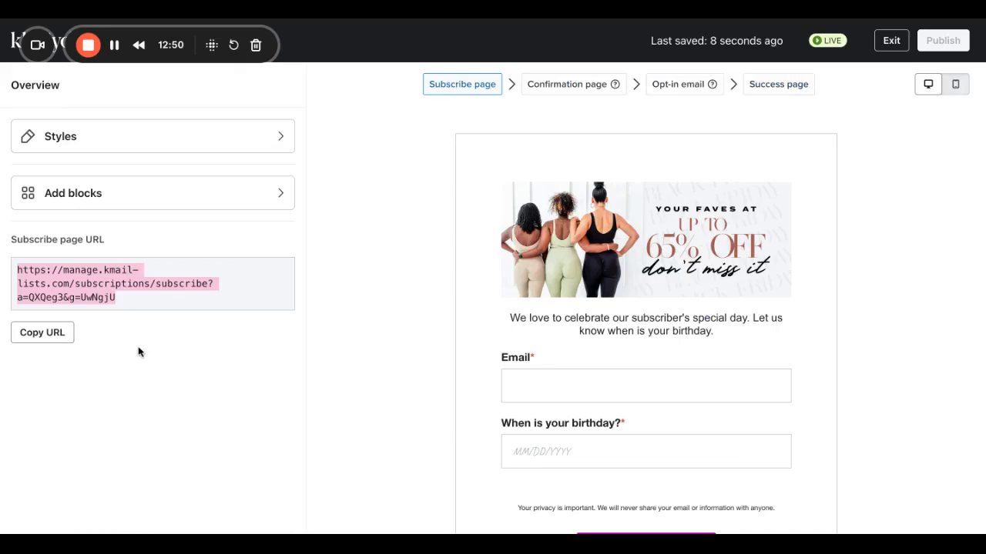
left_click(44, 335)
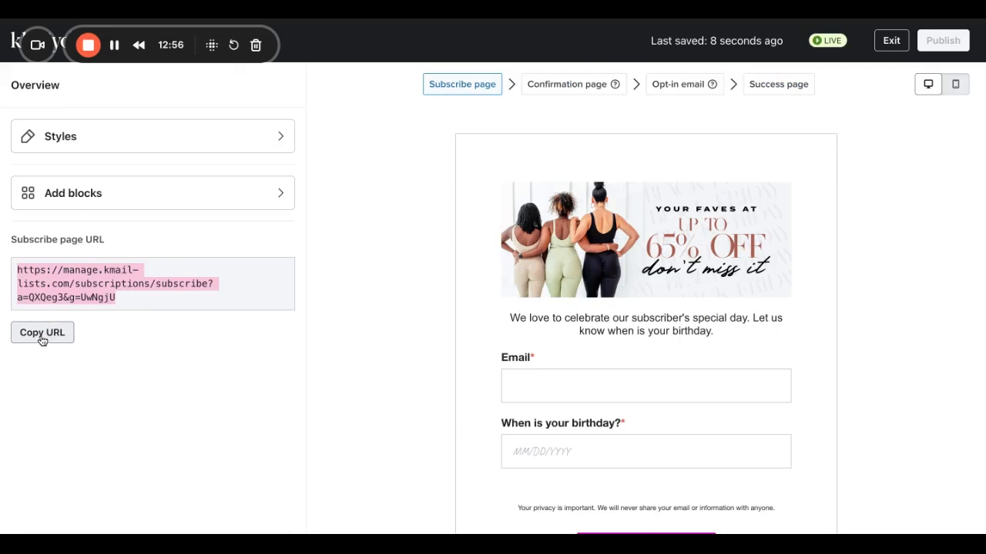
left_click(44, 331)
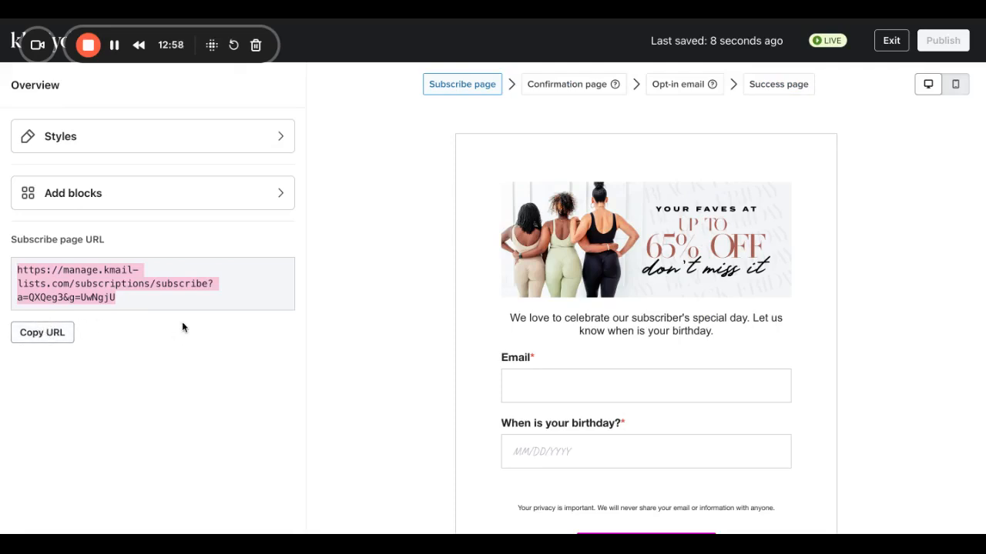
Submit the live birthday form with a test e-mail address and birthday 04/17/1988.
left_click(115, 44)
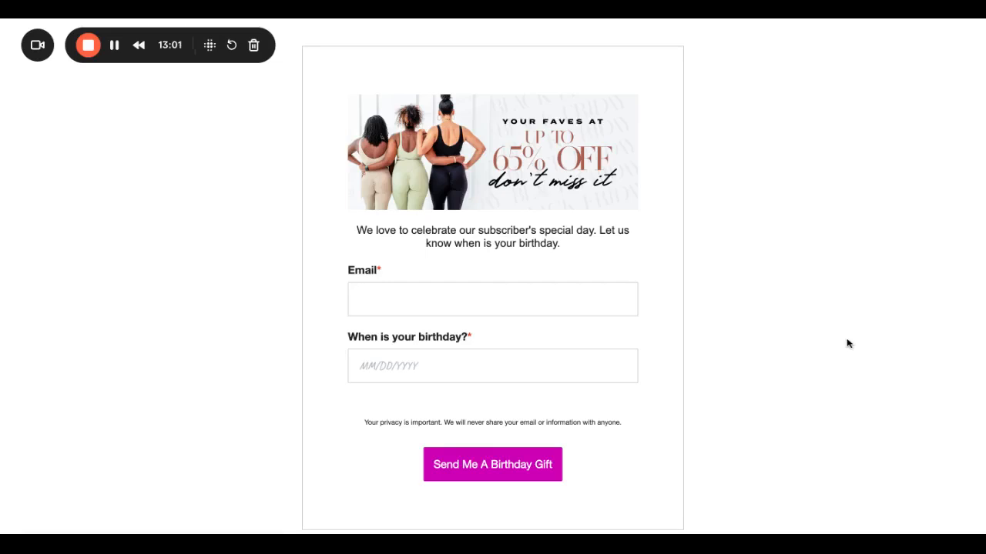
left_click(453, 305)
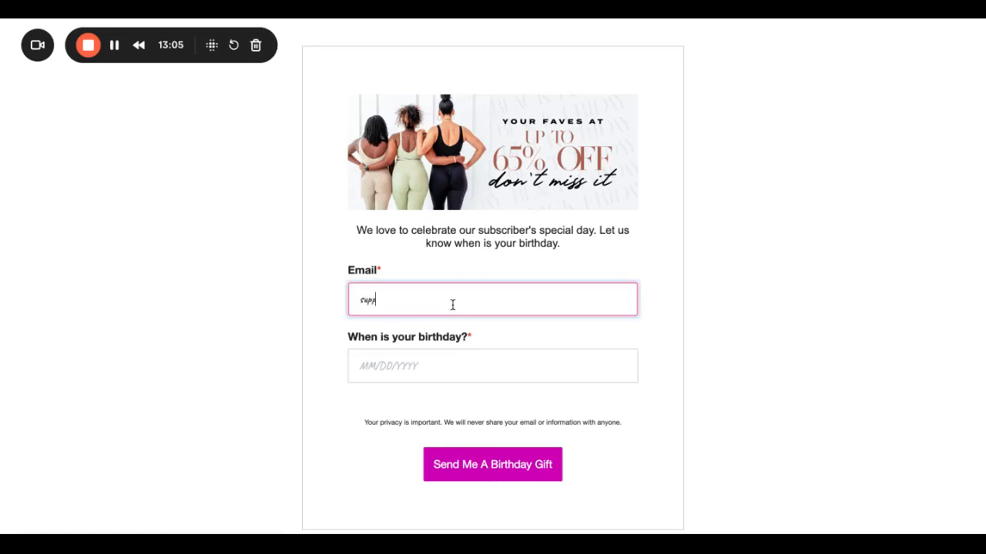
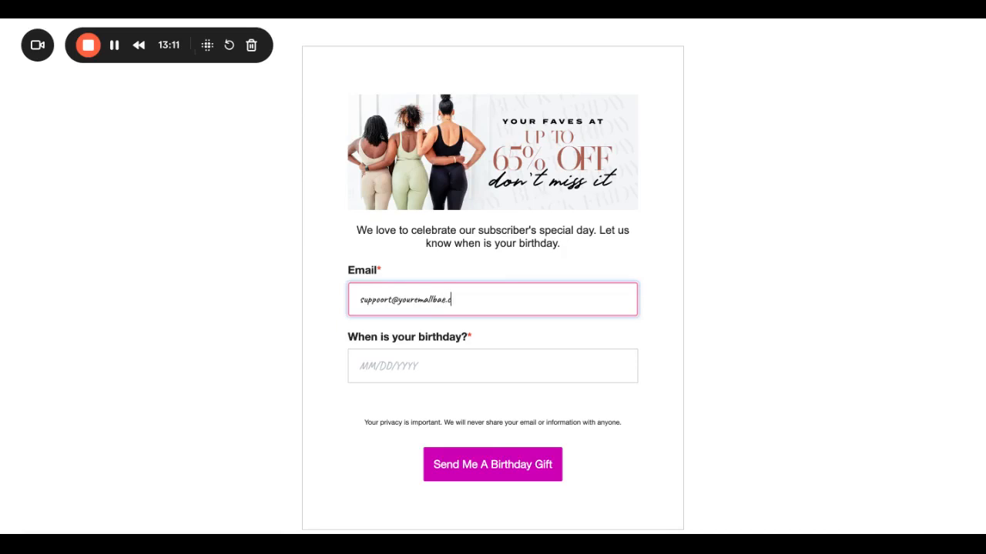
left_click(396, 360)
type("04/17/1")
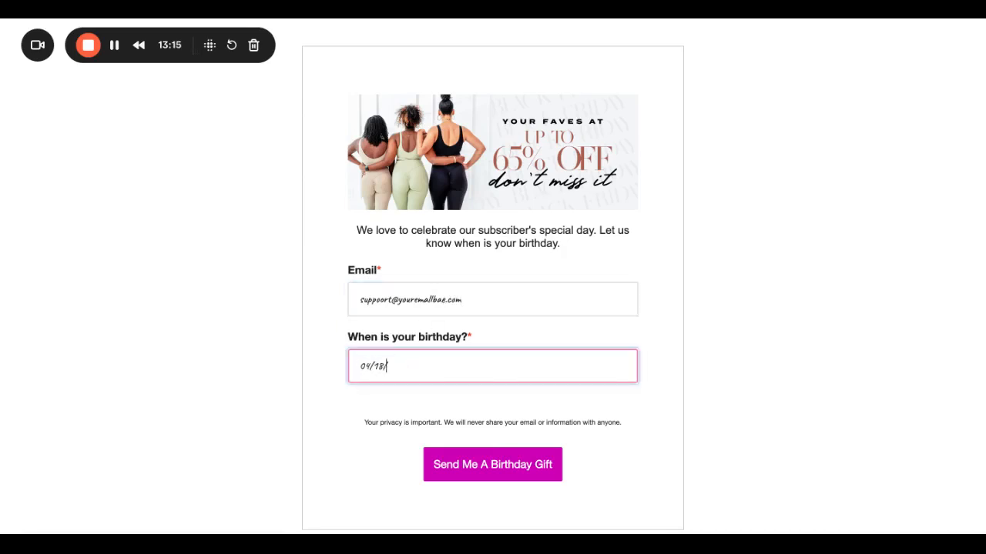
type("988")
left_click(485, 465)
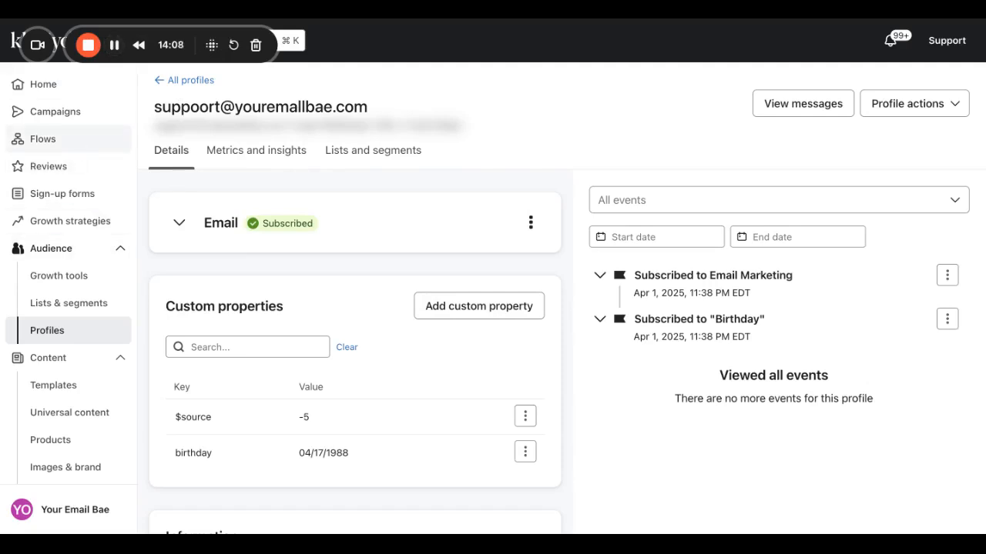
Open the Flows page from the left sidebar.
left_click(43, 139)
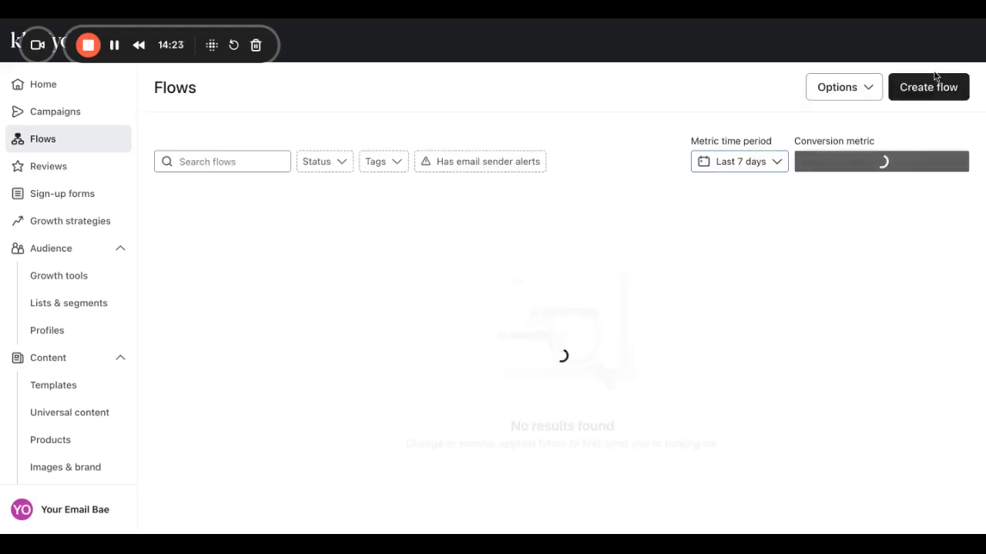
Build a new flow from scratch named 'Birthday Flow'.
left_click(930, 87)
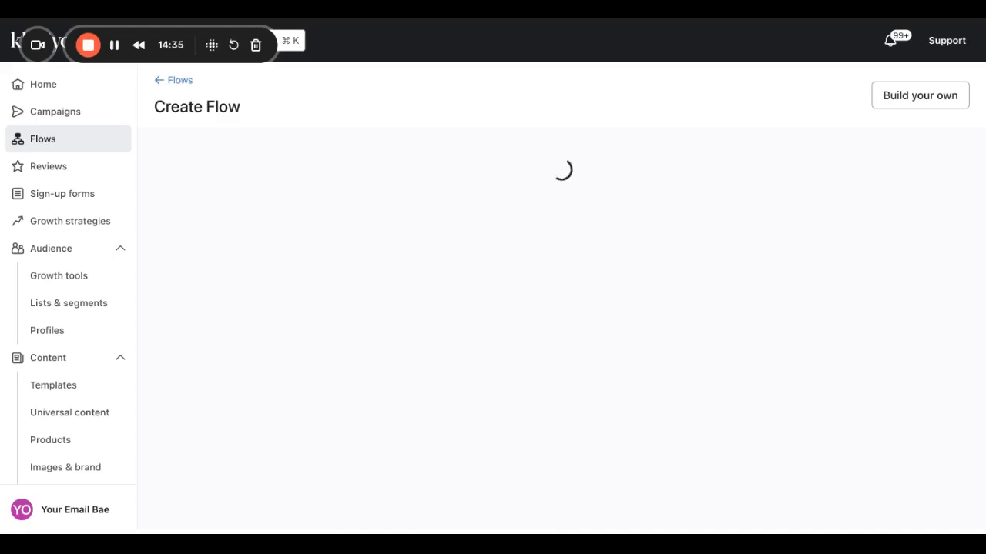
left_click(944, 107)
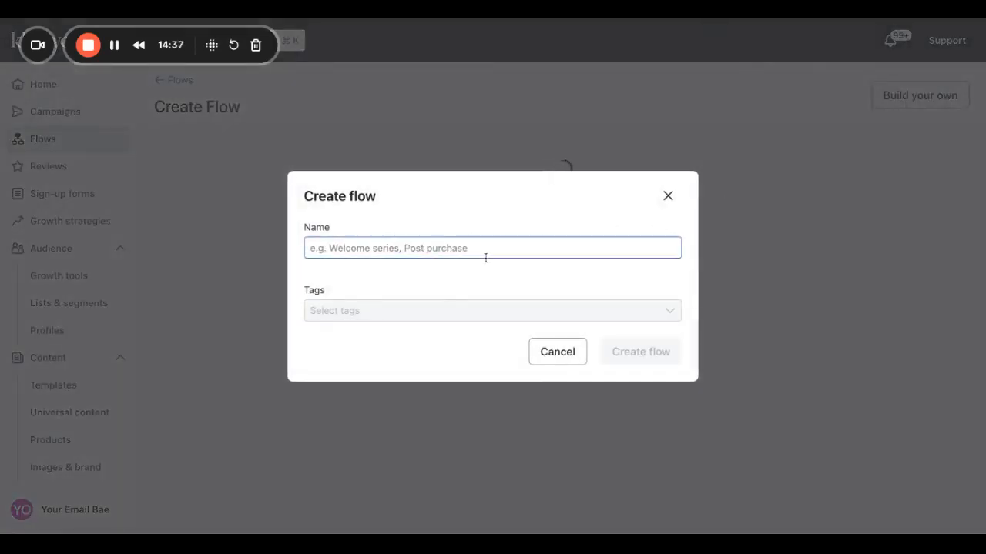
type("Birth")
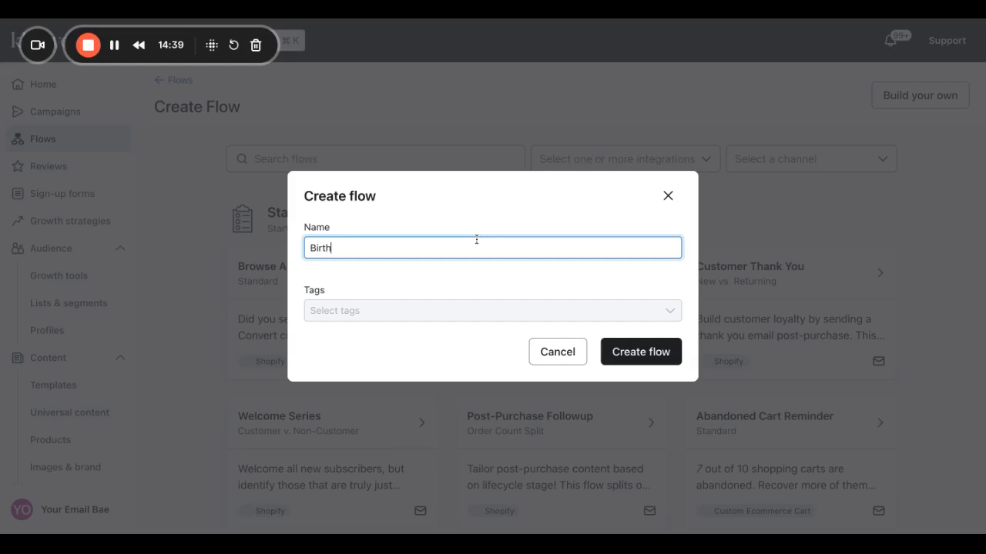
type("day Flow")
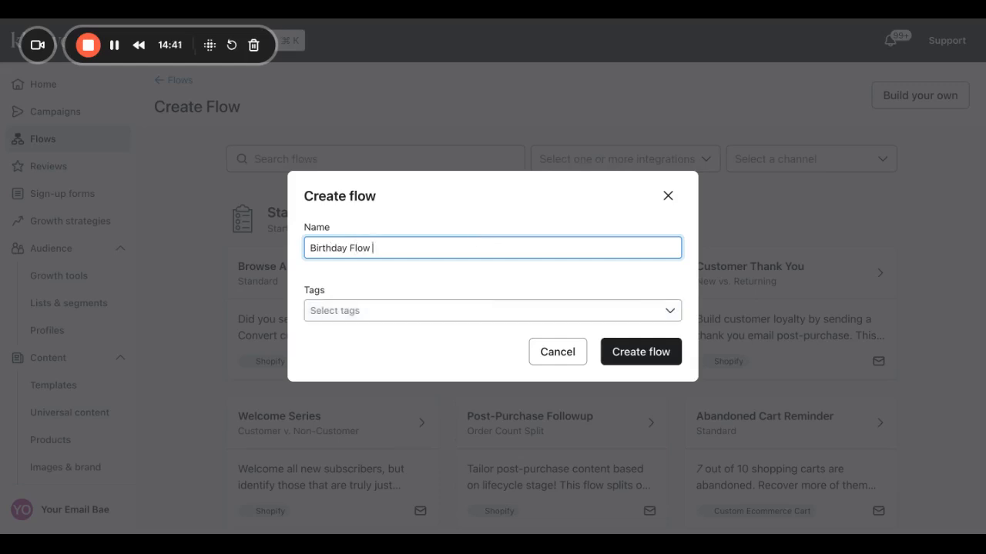
left_click(656, 353)
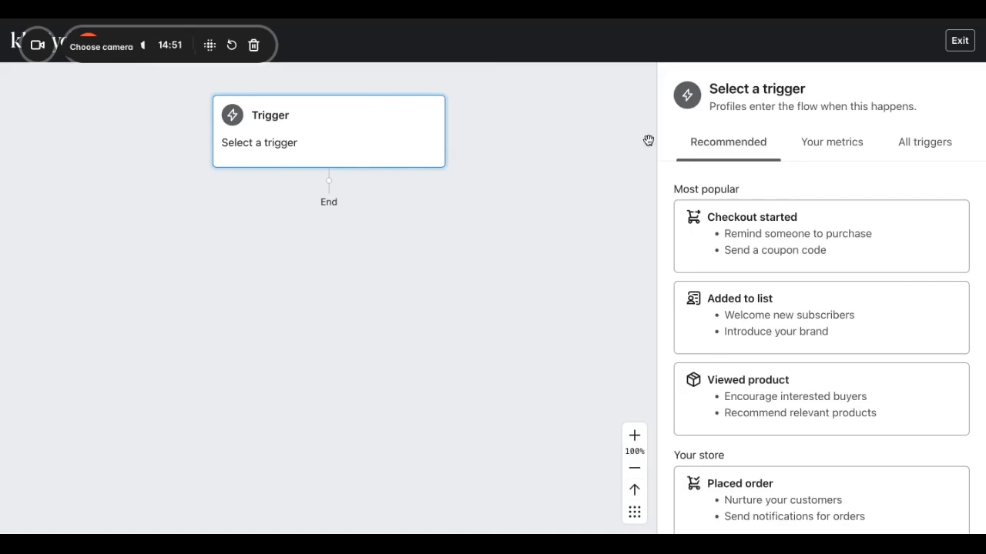
Choose a Date property trigger and pick birthday as the date property.
scroll(795, 397, "down", 2)
scroll(795, 398, "down", 5)
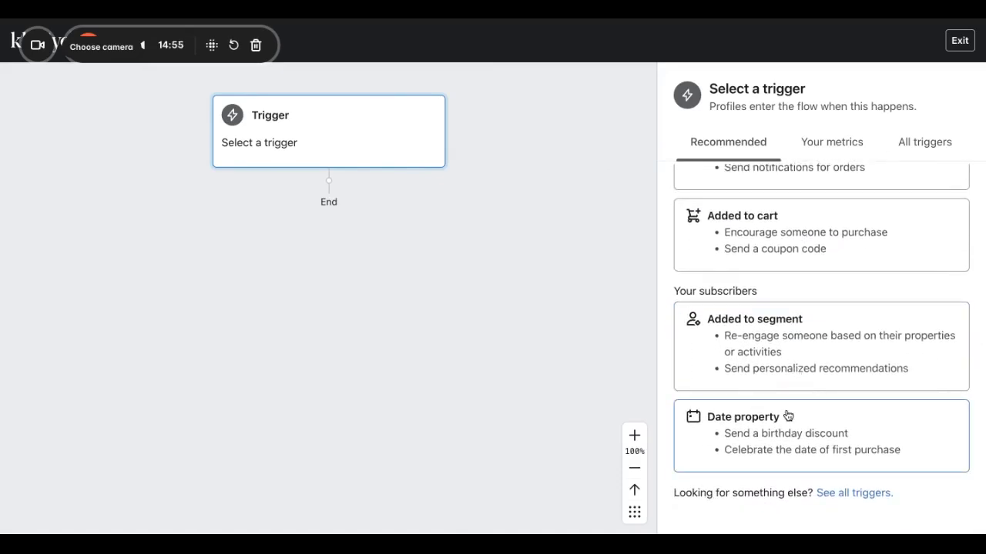
left_click(788, 416)
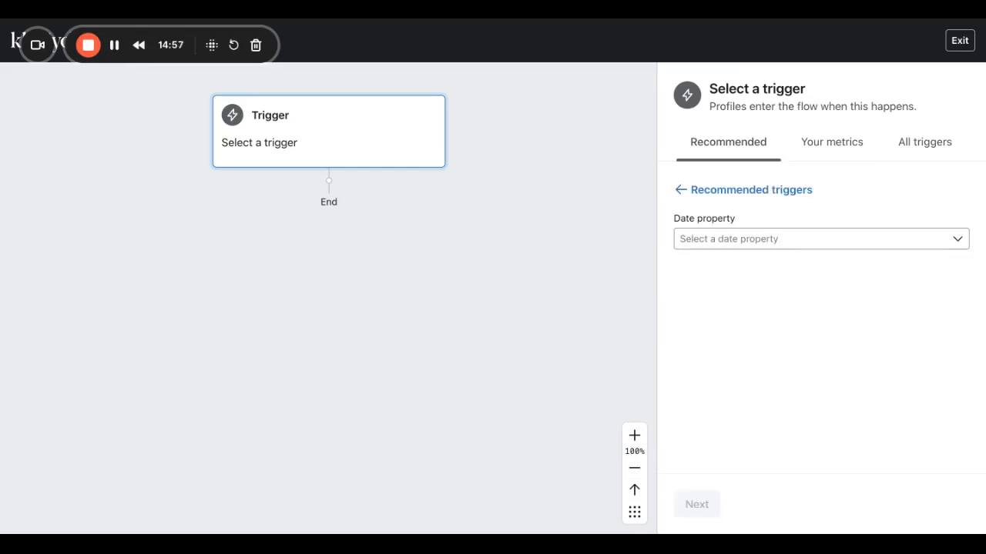
left_click(770, 236)
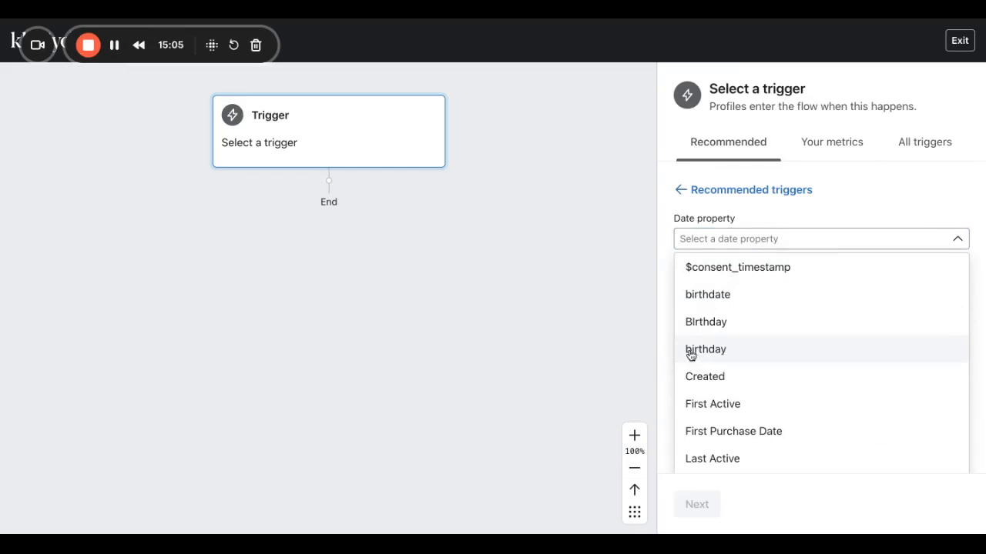
left_click(716, 346)
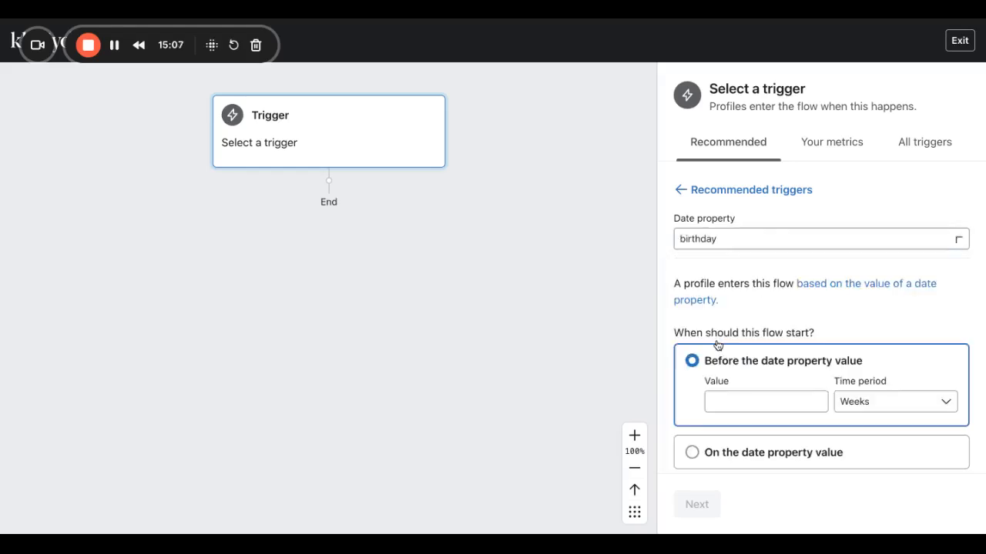
scroll(736, 364, "down", 1)
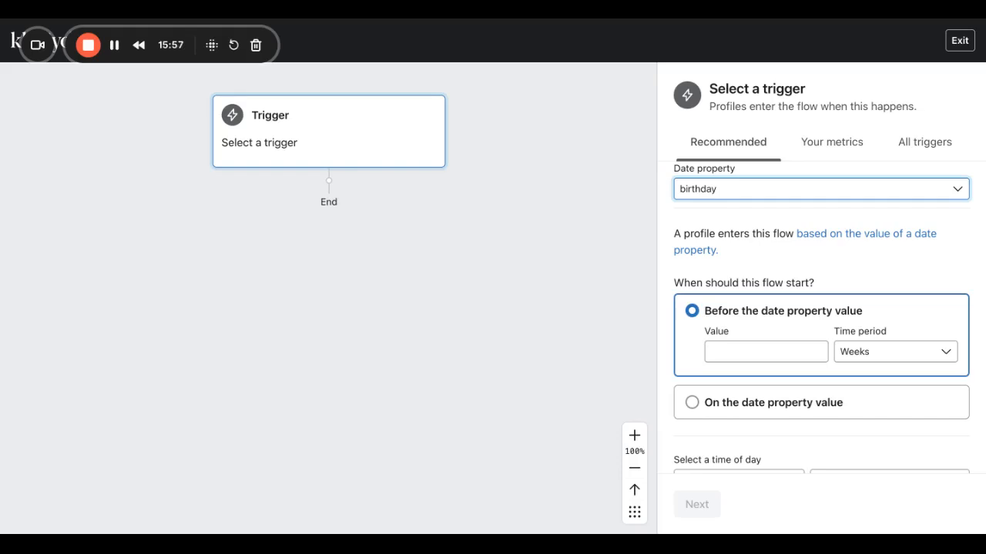
Start the trigger 2 days before the birthday, in the recipient's local timezone.
left_click(730, 351)
type("2")
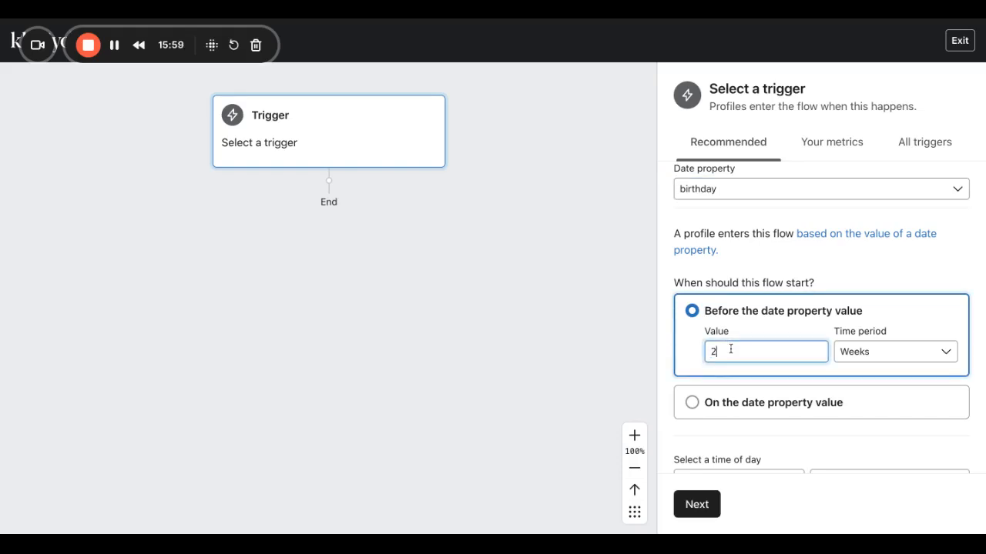
left_click(941, 360)
left_click(878, 385)
scroll(753, 377, "down", 3)
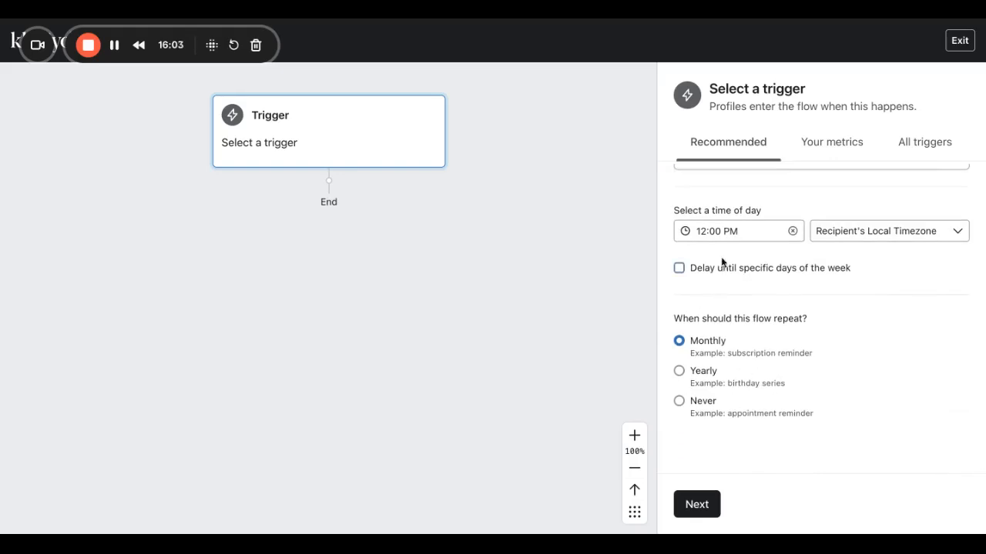
scroll(717, 263, "up", 1)
scroll(717, 263, "up", 2)
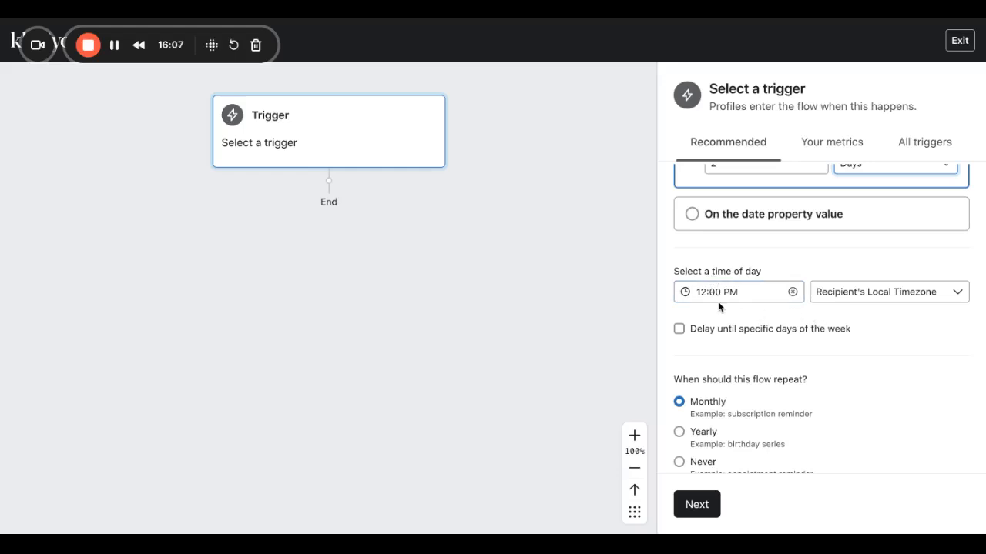
left_click(874, 305)
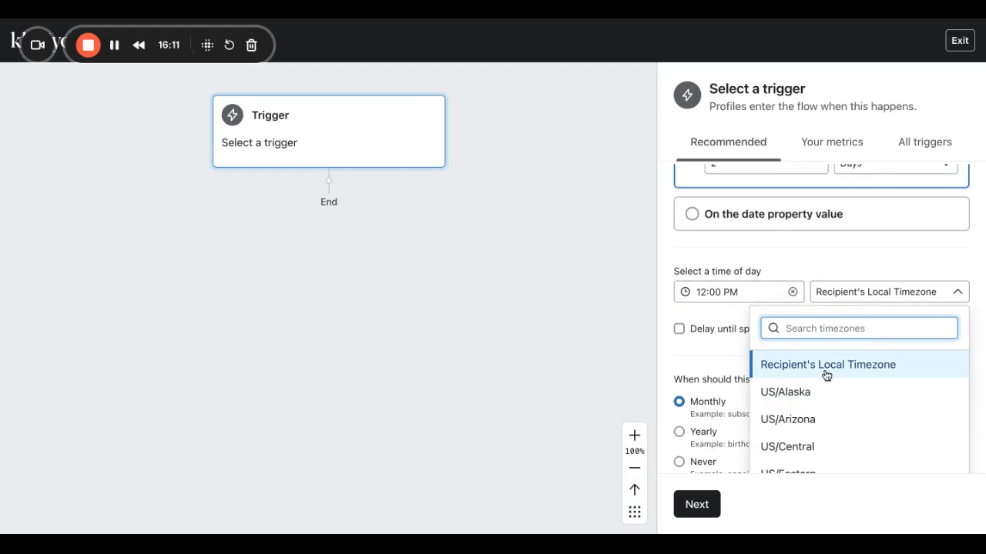
left_click(849, 367)
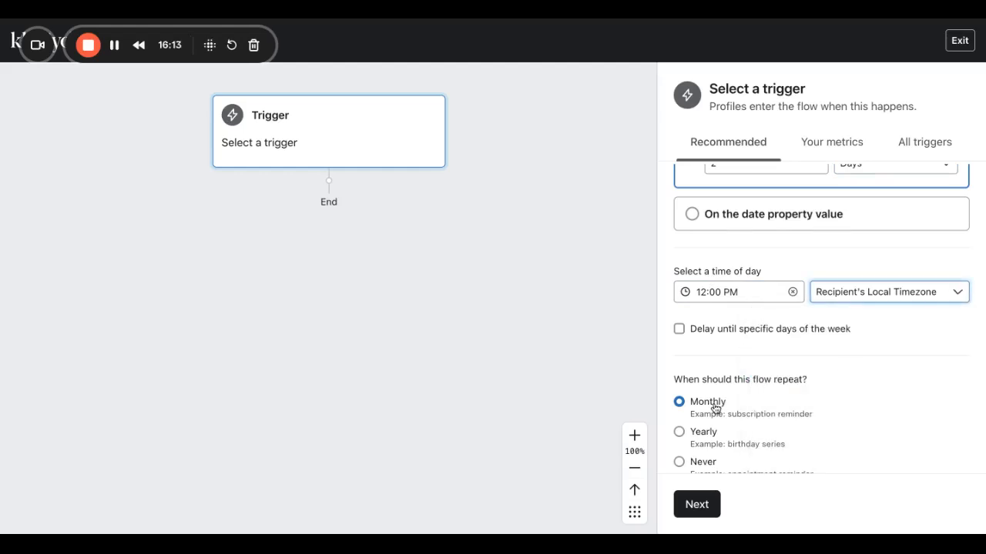
Make the trigger repeat yearly, then save and confirm it.
scroll(714, 408, "down", 1)
left_click(679, 371)
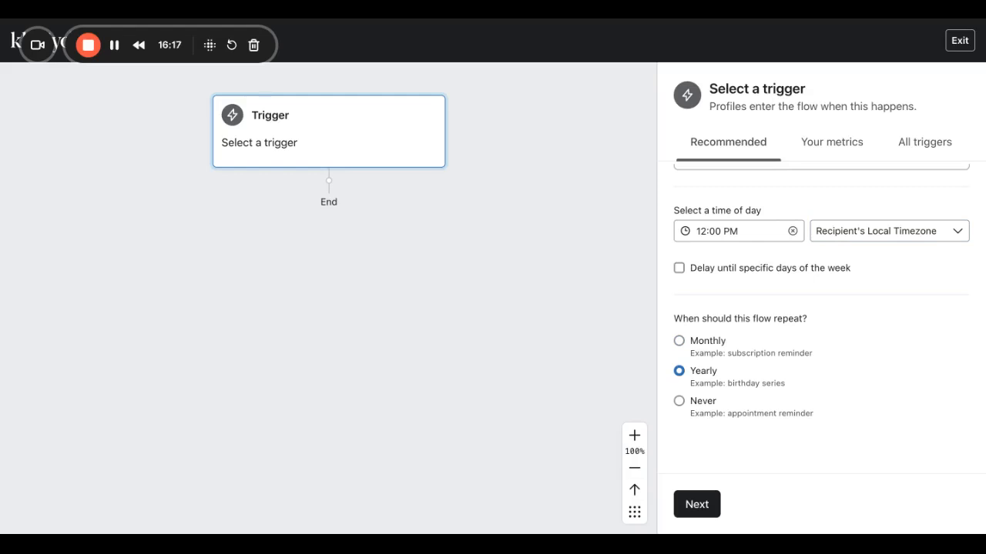
left_click(697, 505)
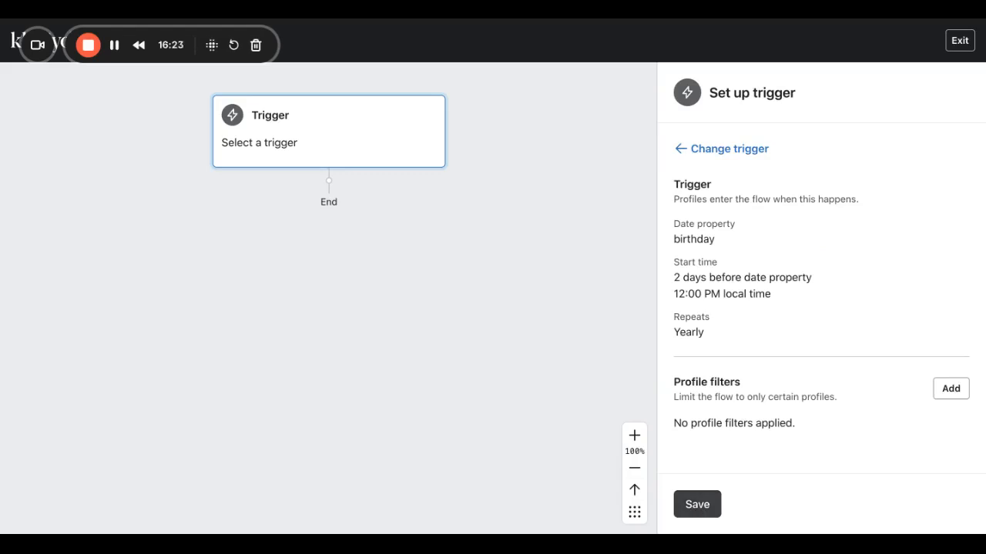
left_click(696, 504)
left_click(621, 374)
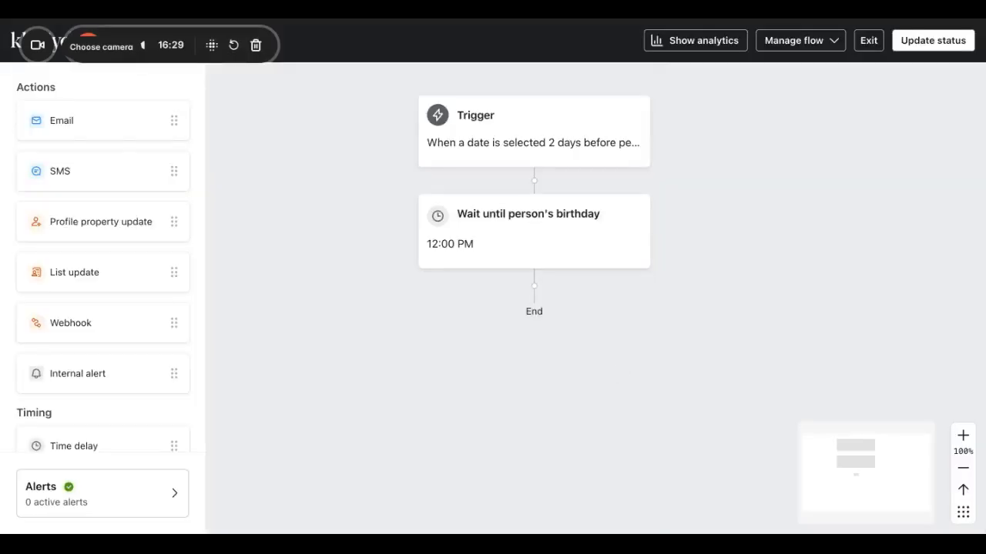
Add an email step named 'Birthday Flow Email #1' with Skip recently emailed profiles unchecked.
left_click(86, 121)
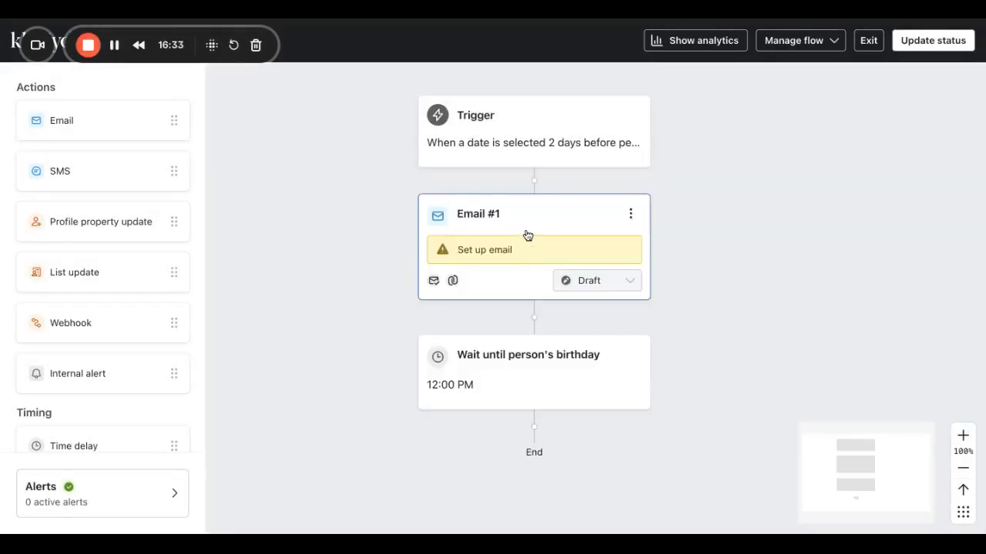
left_click(527, 234)
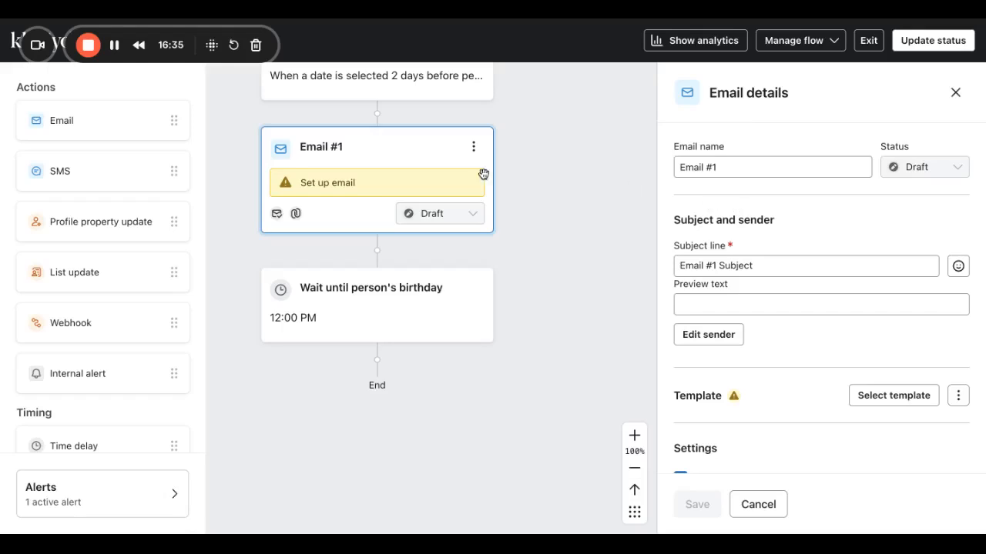
left_click(696, 166)
left_click_drag(729, 166, 660, 161)
type("Bir")
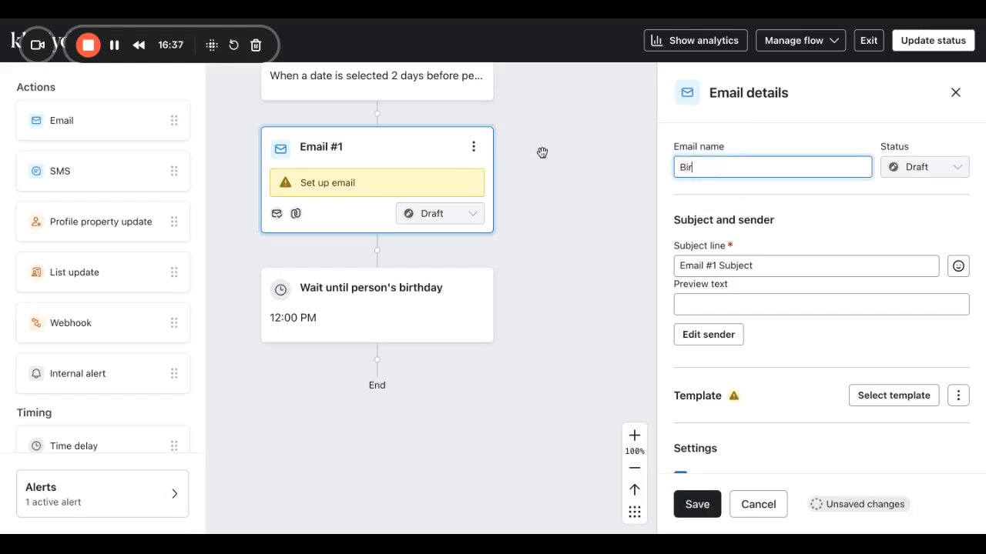
type("thday Flow Email #1")
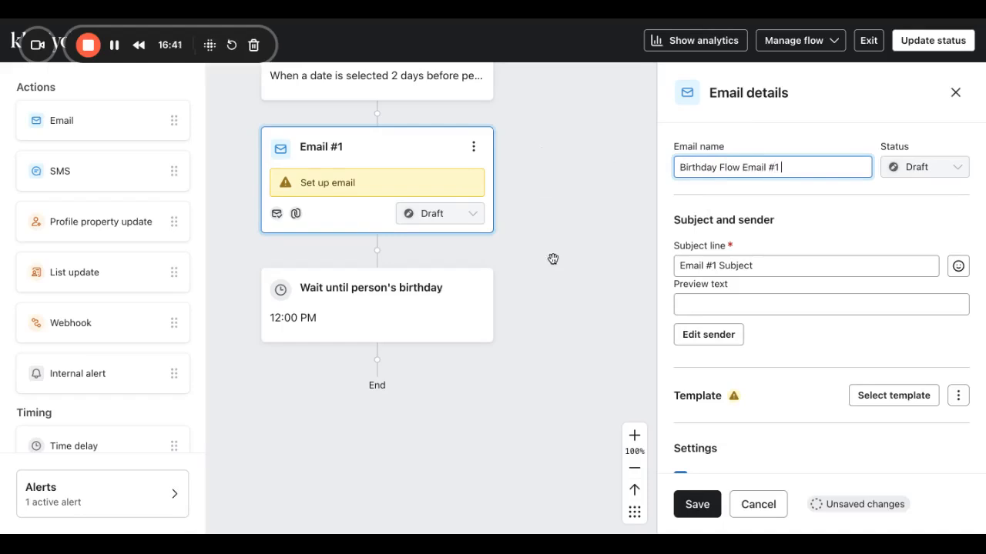
scroll(774, 409, "down", 4)
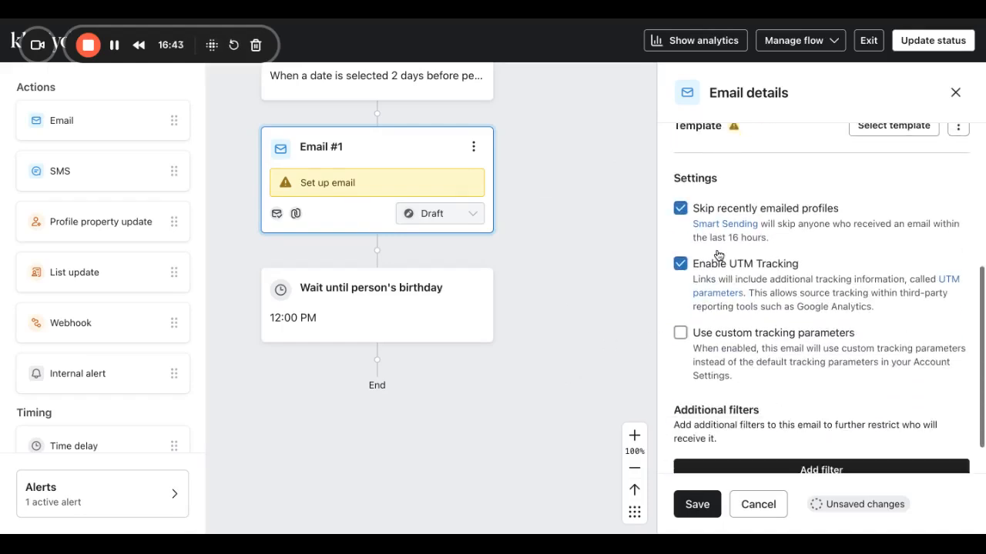
left_click(680, 210)
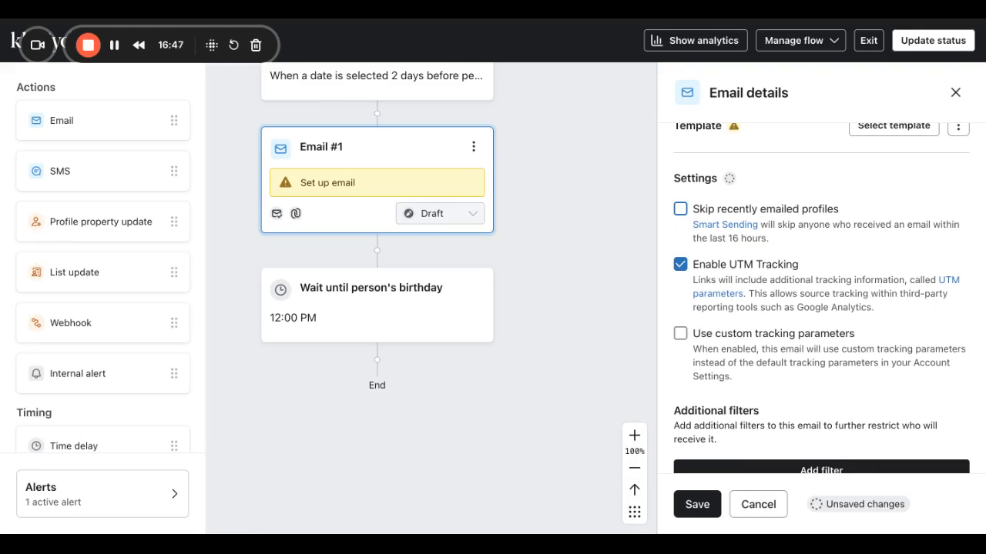
scroll(753, 280, "down", 1)
left_click(695, 505)
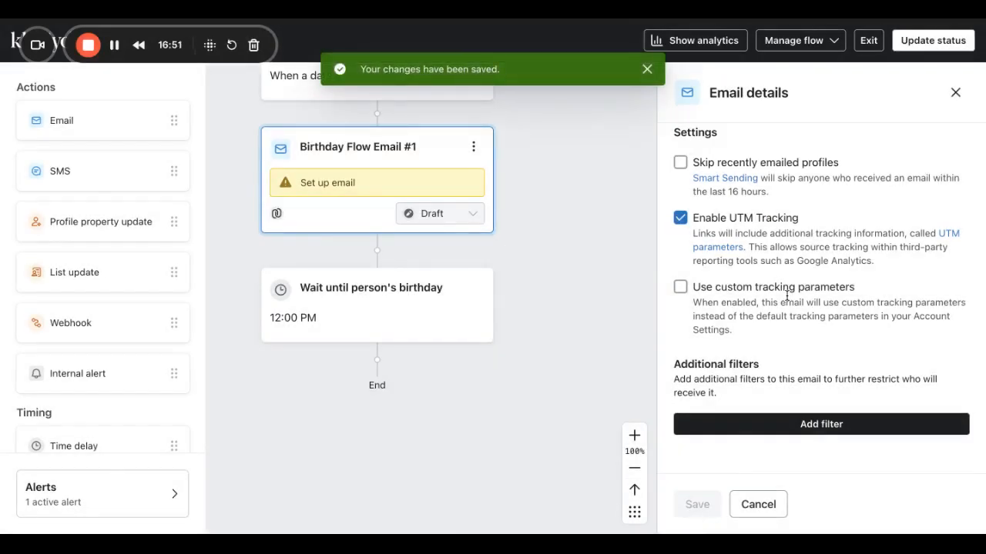
Save subject 'Subject Line' and preview text 'Preview Text', then open the template library.
scroll(786, 297, "up", 10)
left_click(770, 269)
key("ctrl+a")
type("Subject Line")
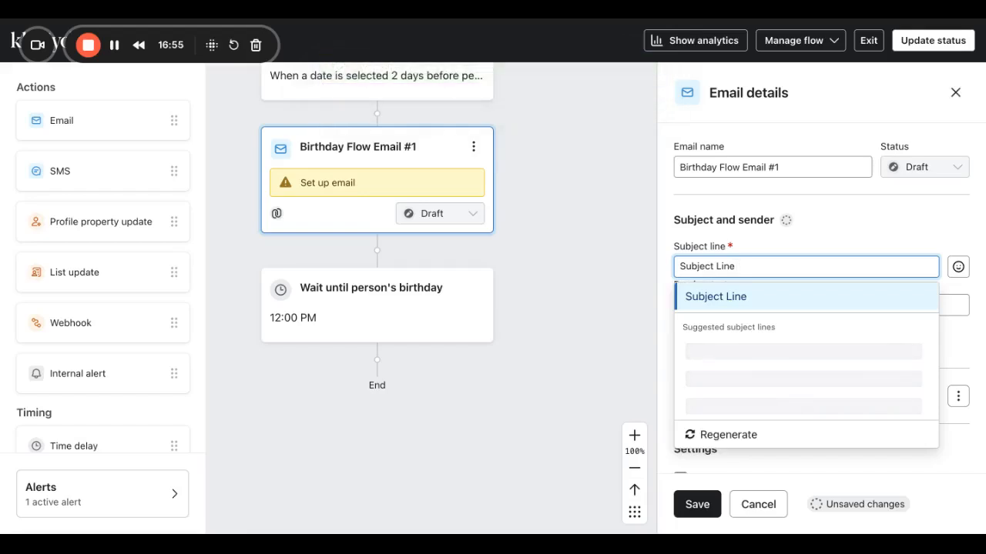
key("Return")
left_click(693, 304)
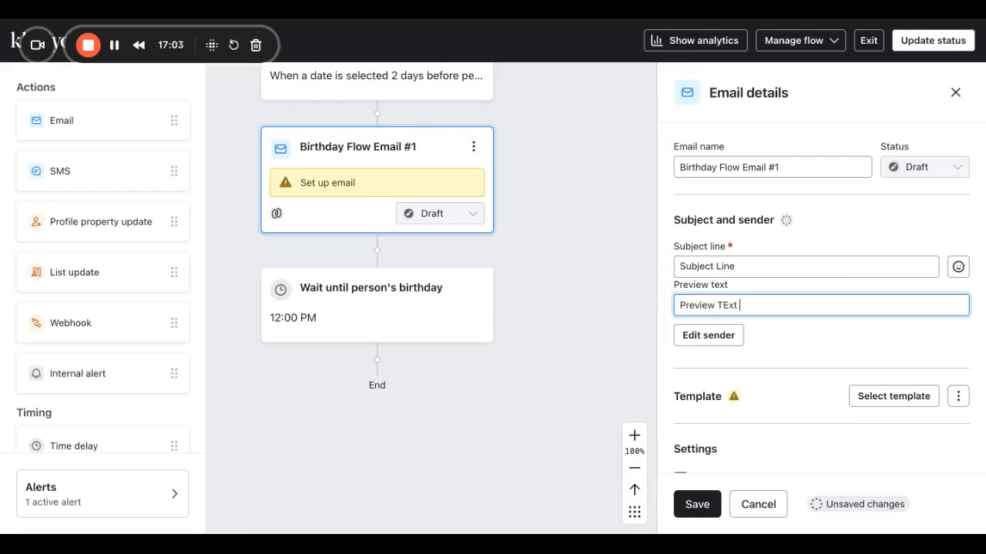
type("Preview Text")
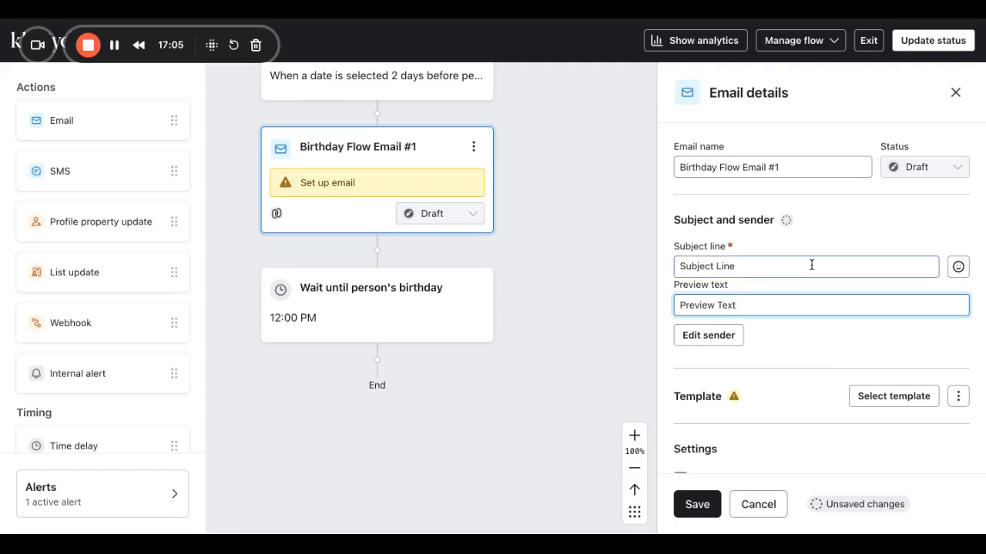
scroll(811, 264, "down", 5)
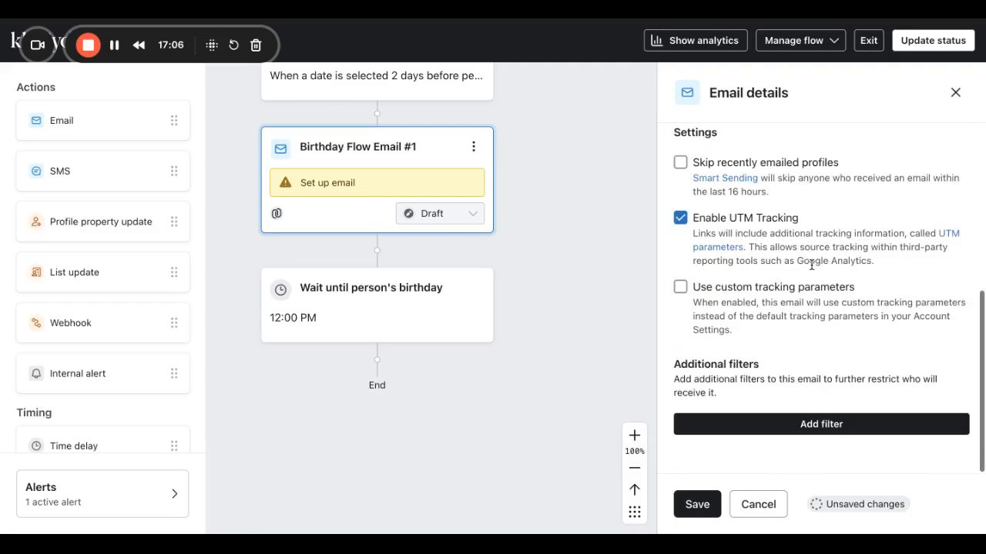
left_click(686, 504)
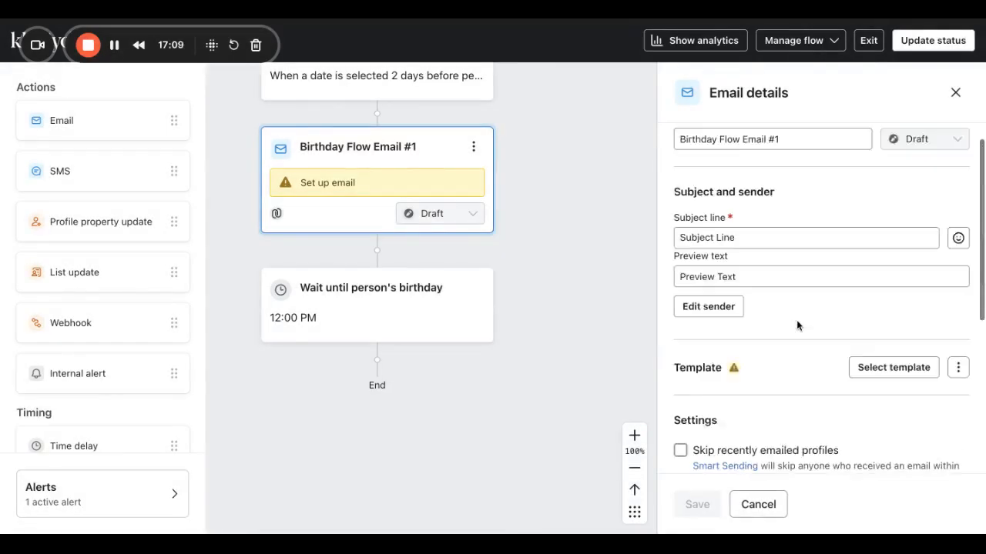
scroll(797, 326, "up", 1)
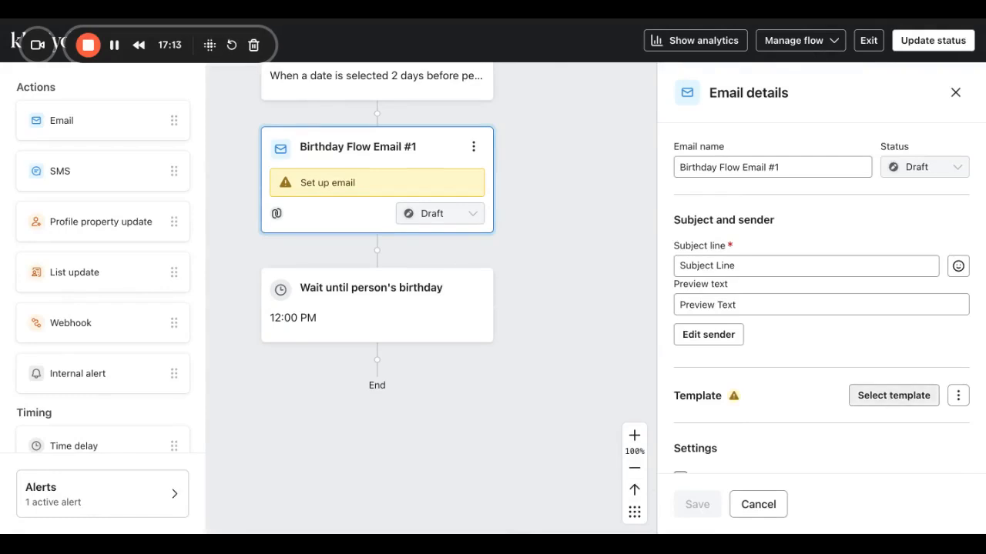
left_click(893, 395)
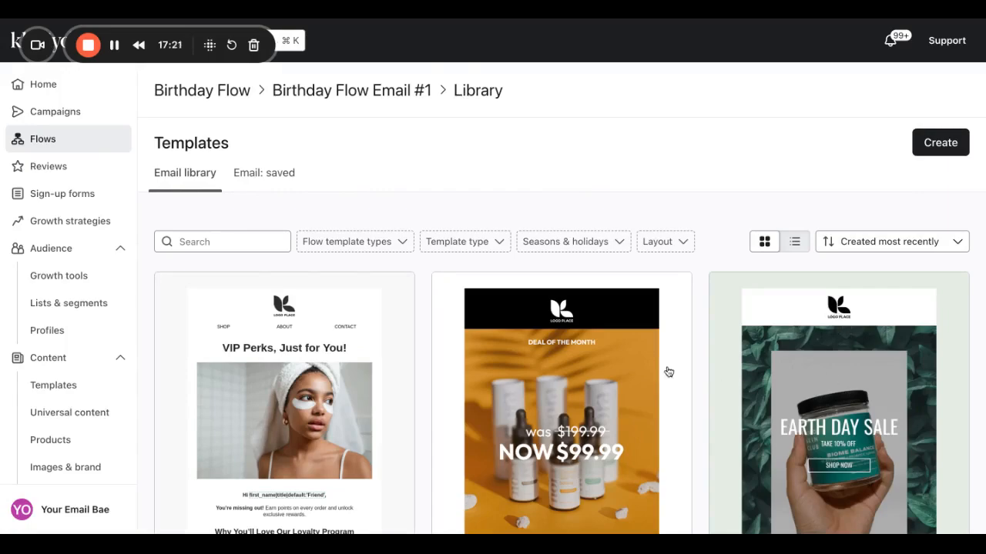
scroll(451, 392, "down", 8)
scroll(450, 392, "down", 12)
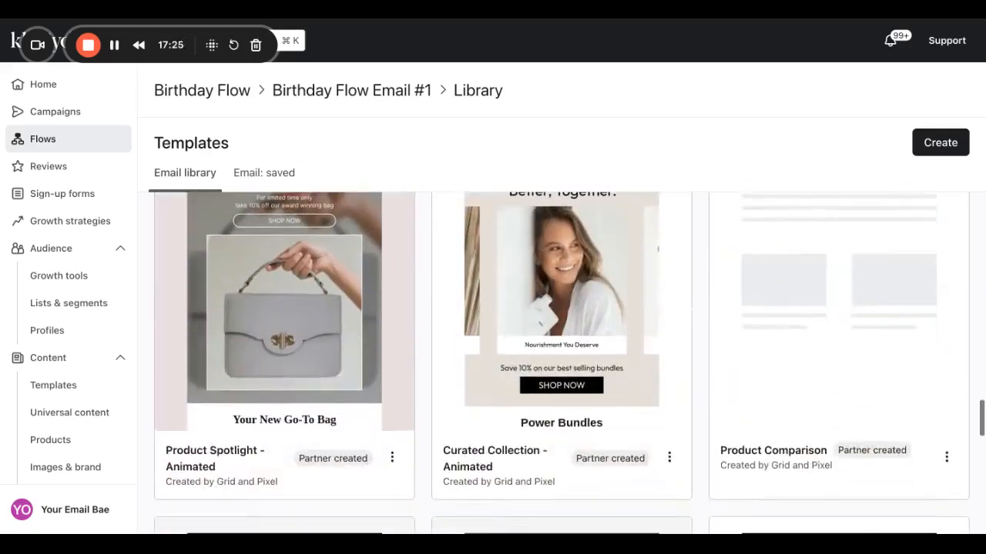
scroll(561, 362, "down", 1)
scroll(561, 362, "up", 2)
scroll(562, 362, "up", 1)
scroll(561, 362, "down", 8)
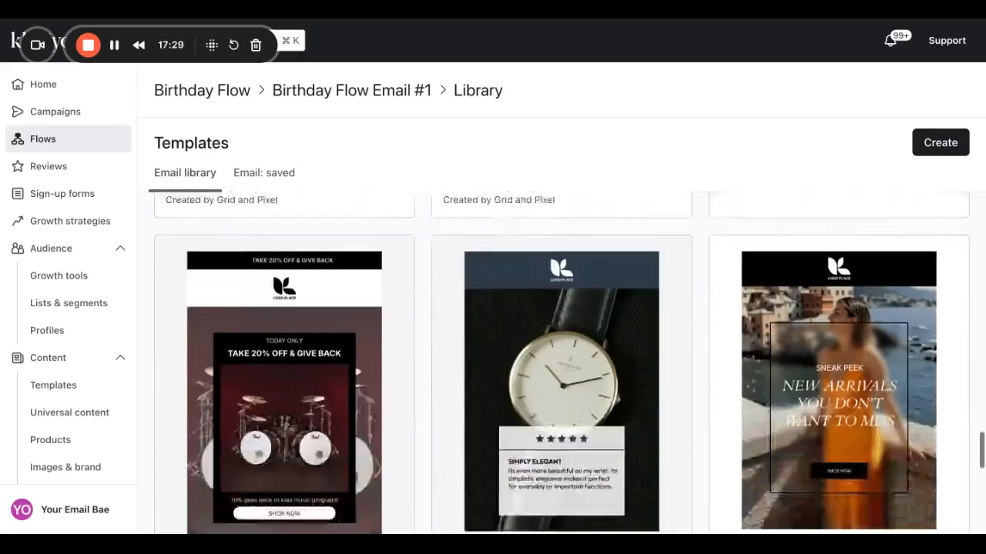
scroll(561, 362, "down", 5)
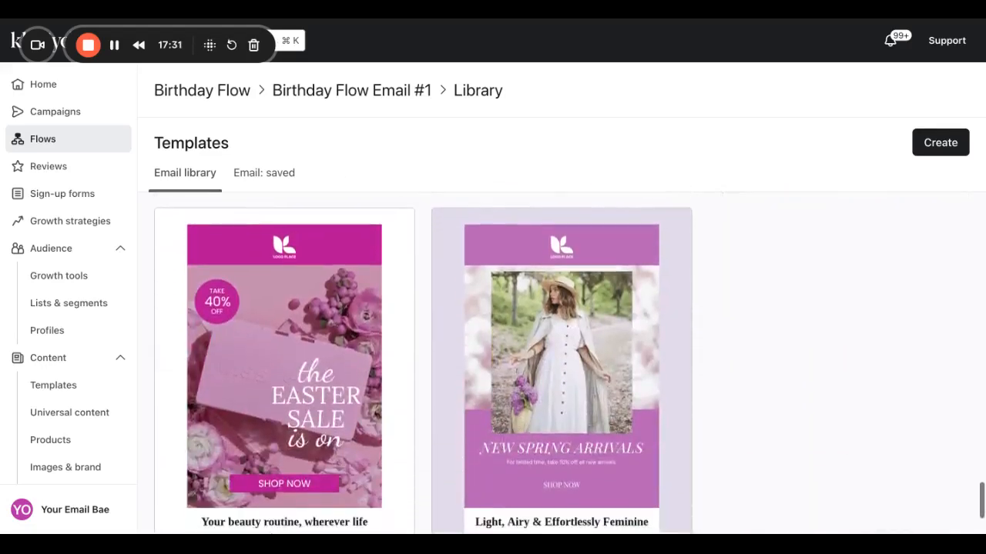
scroll(561, 362, "down", 4)
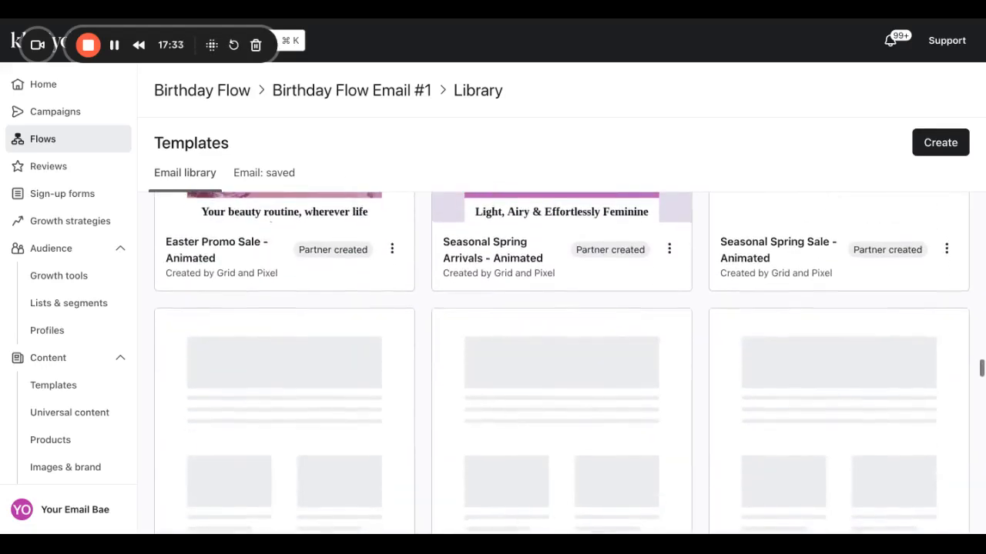
scroll(561, 362, "down", 3)
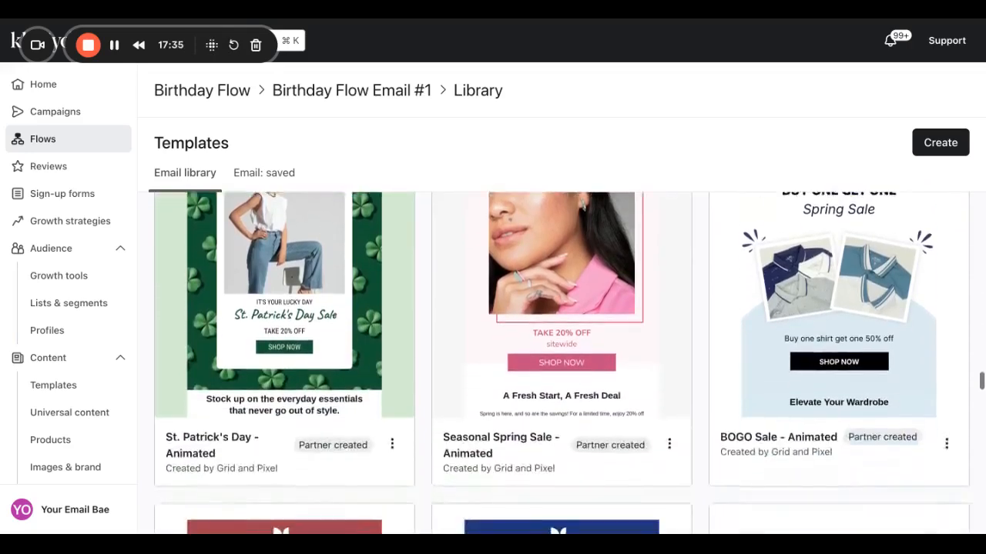
scroll(561, 362, "down", 9)
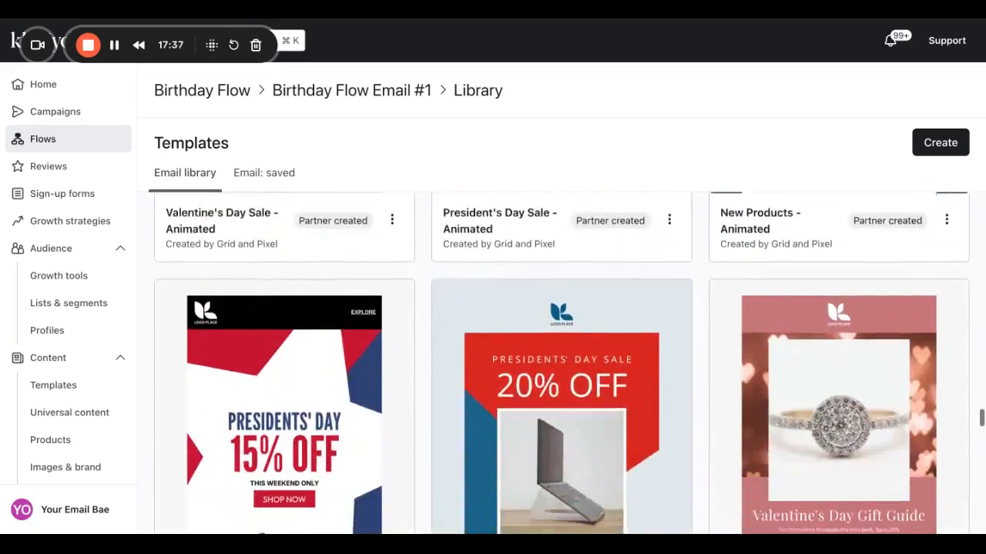
scroll(561, 362, "down", 8)
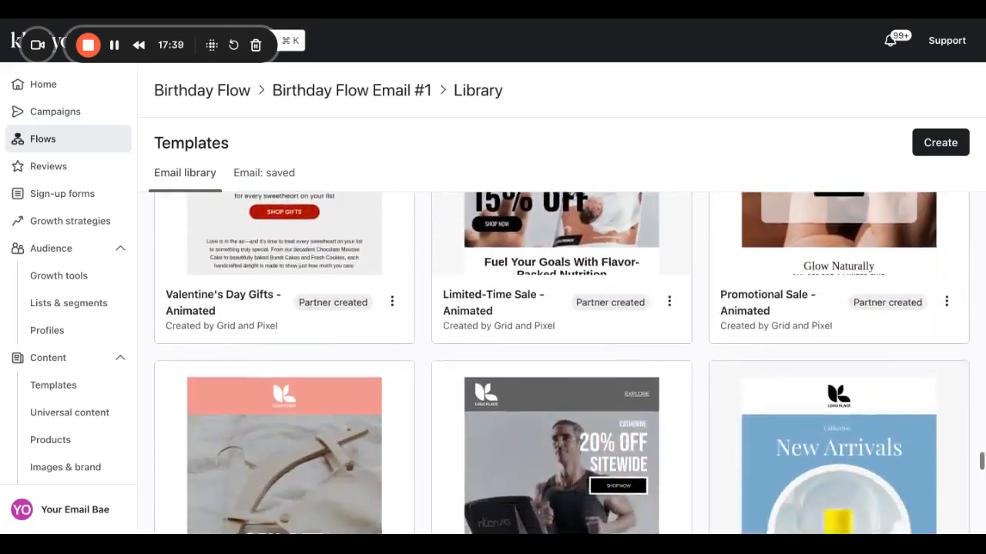
scroll(562, 362, "down", 8)
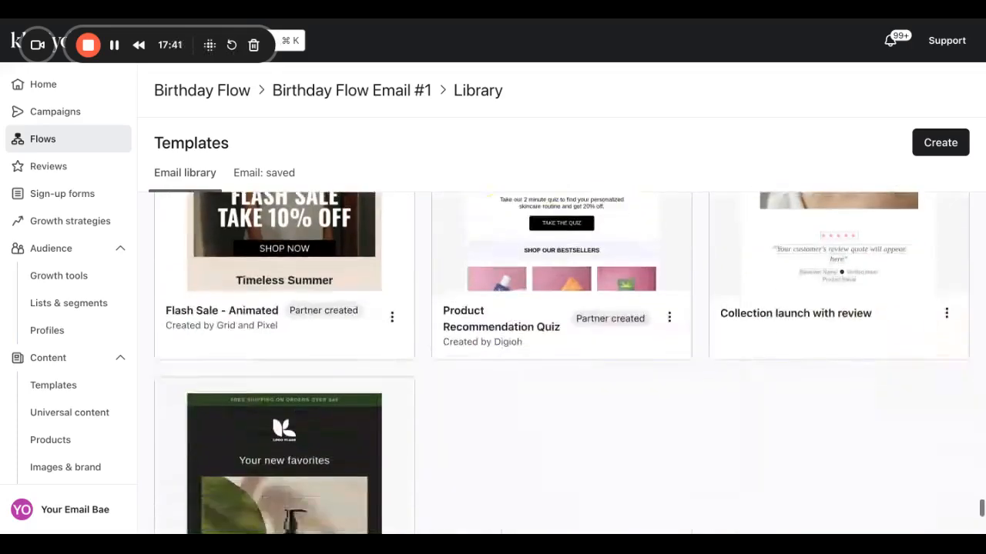
scroll(561, 361, "down", 3)
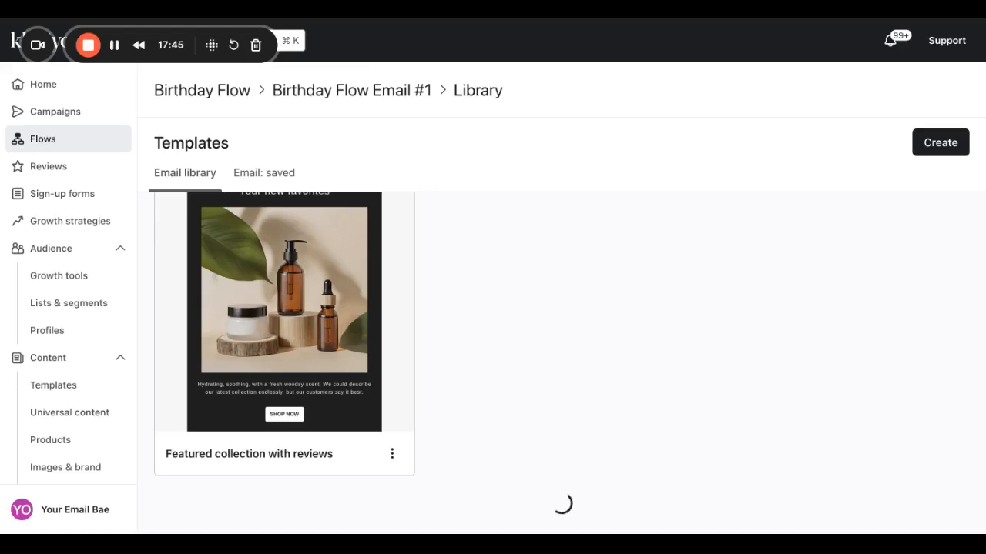
scroll(470, 351, "up", 20)
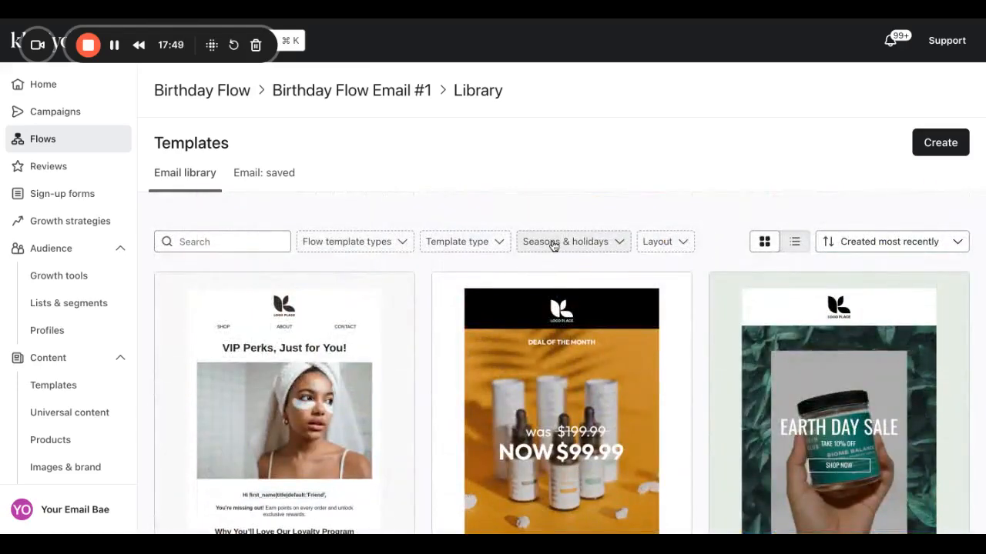
Filter templates to Birthday and use the Birthday - Coupon template.
left_click(552, 244)
scroll(562, 377, "down", 1)
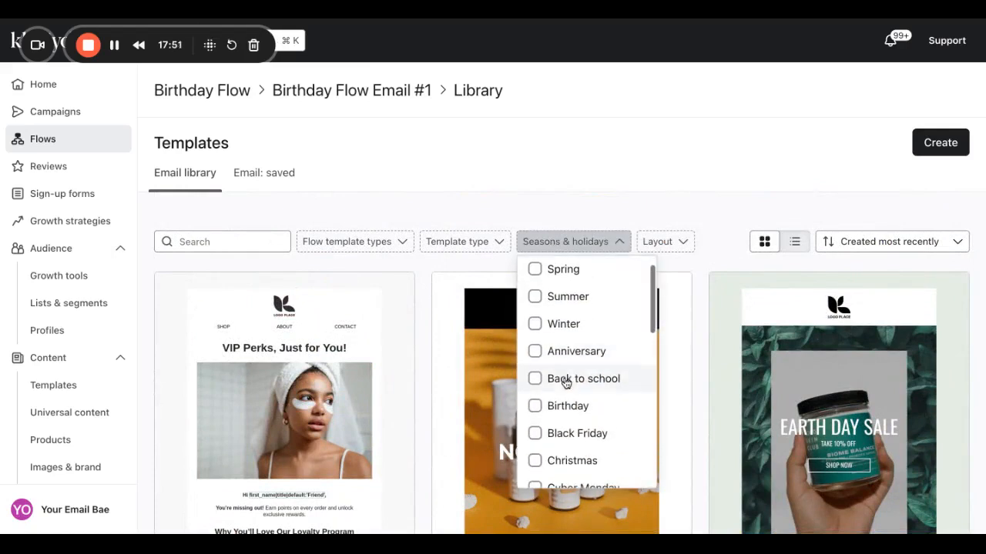
left_click(550, 413)
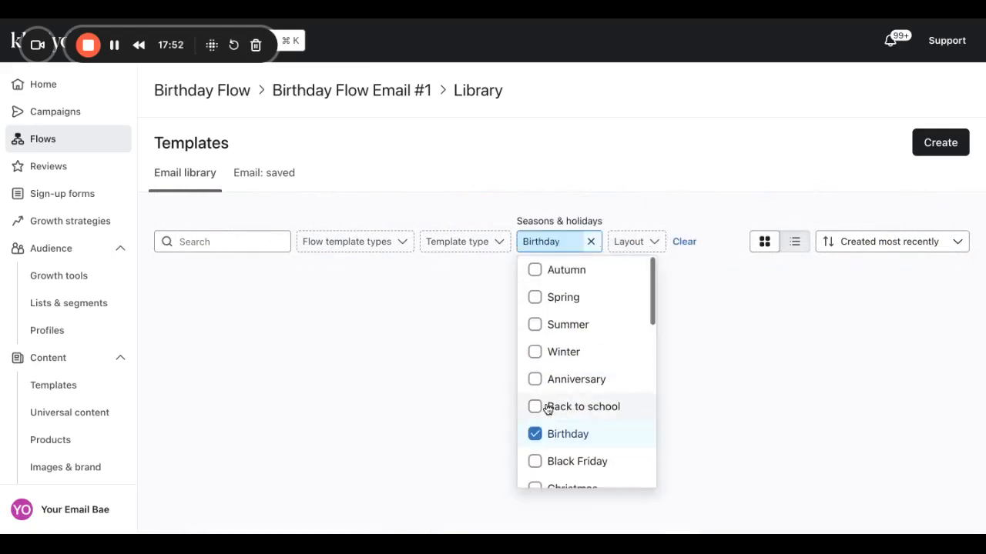
left_click(683, 140)
scroll(318, 392, "down", 3)
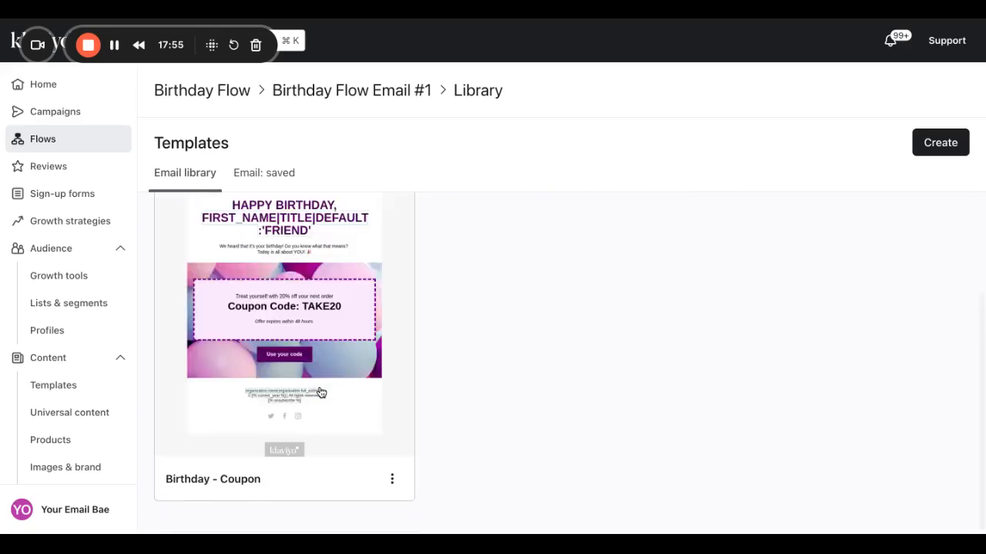
scroll(321, 393, "up", 2)
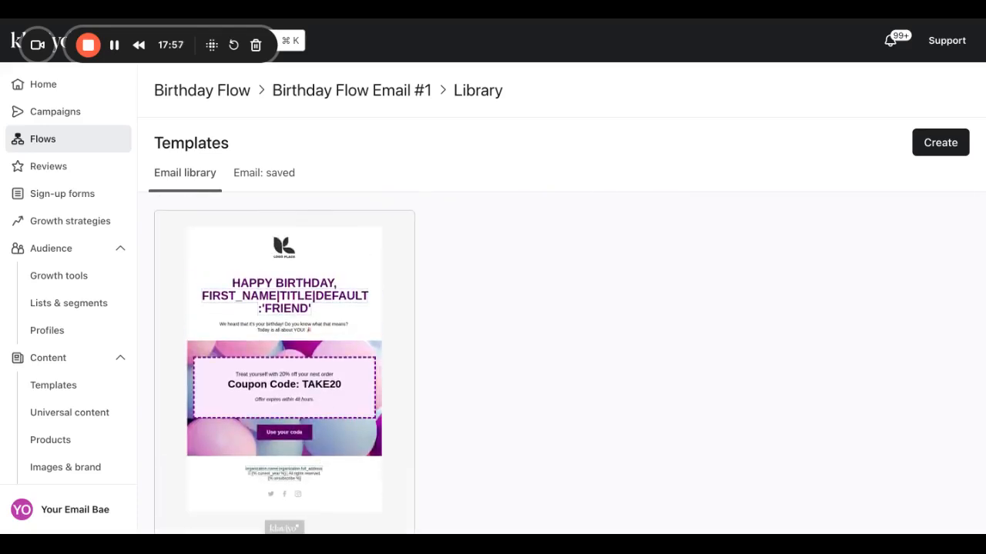
scroll(377, 456, "down", 2)
left_click(390, 481)
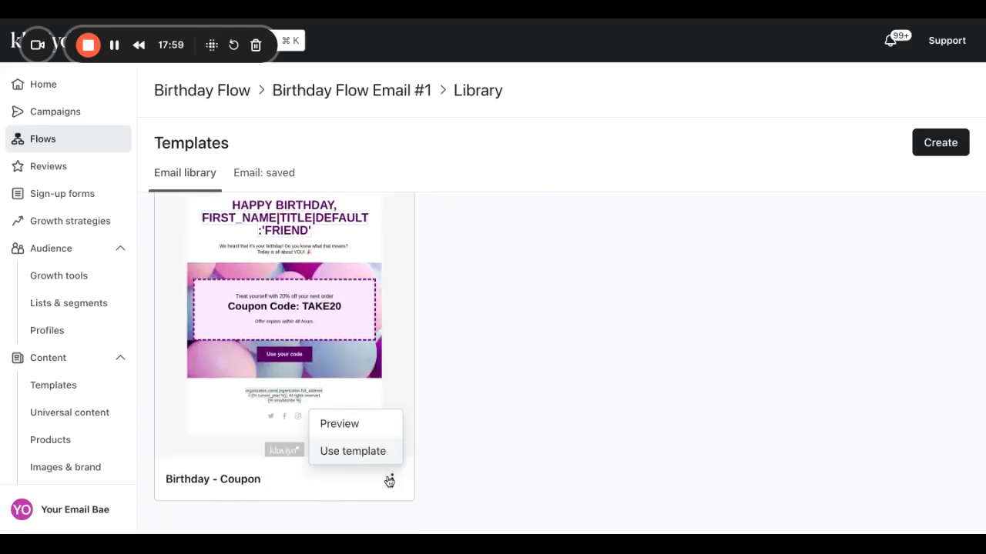
left_click(352, 451)
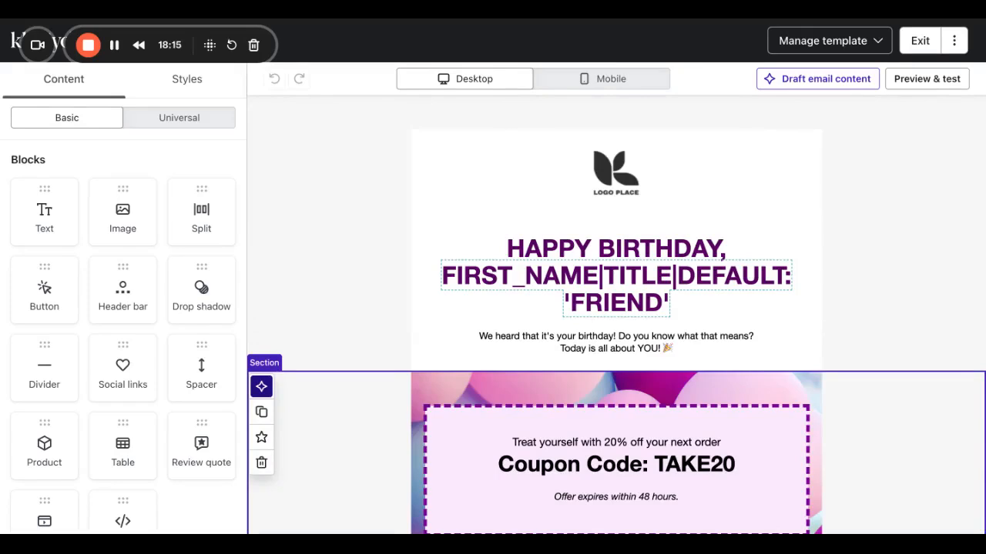
Replace the headline's 'HAPPY BIRTHDAY' with 'ITS ALMOST YOUR BIRTHDAY'.
scroll(635, 387, "down", 3)
scroll(635, 387, "up", 3)
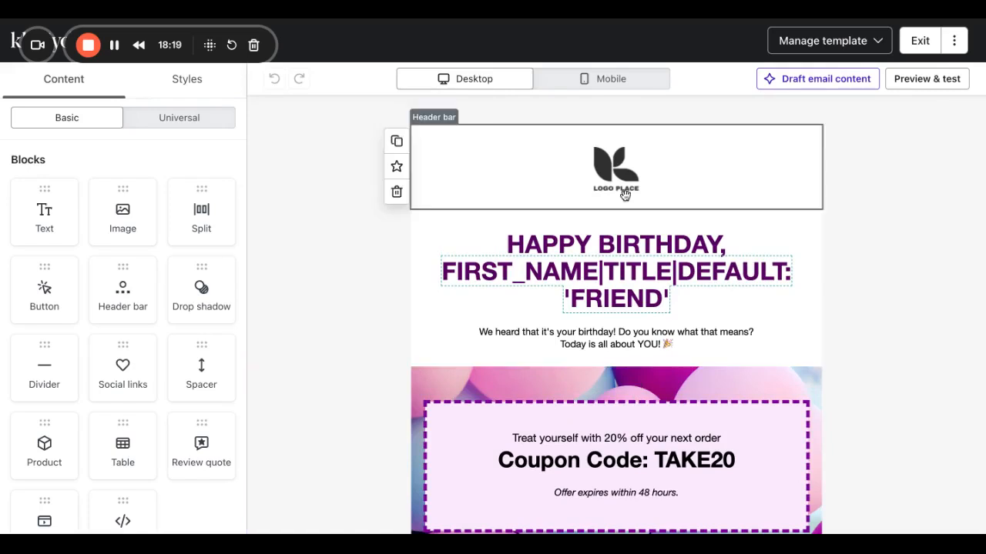
left_click(516, 173)
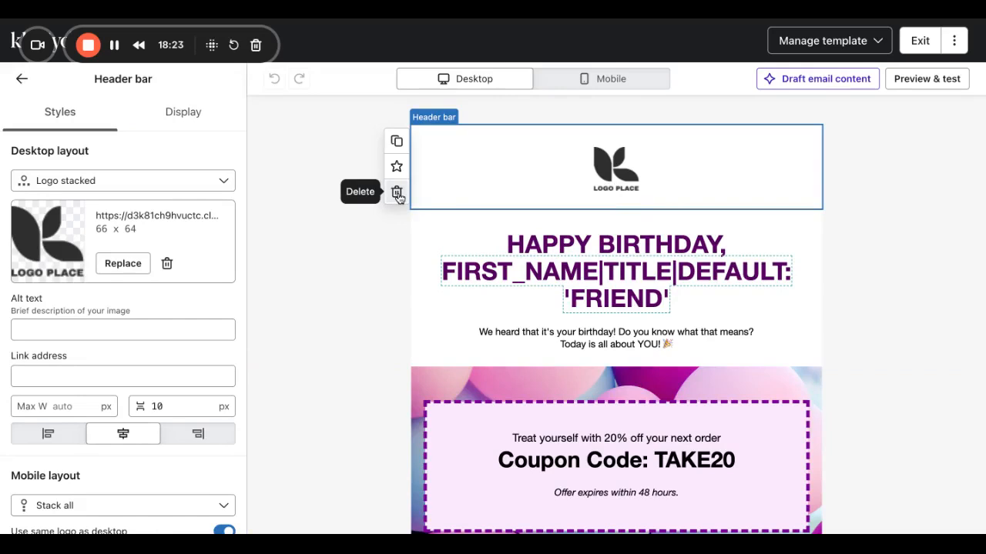
scroll(443, 289, "down", 1)
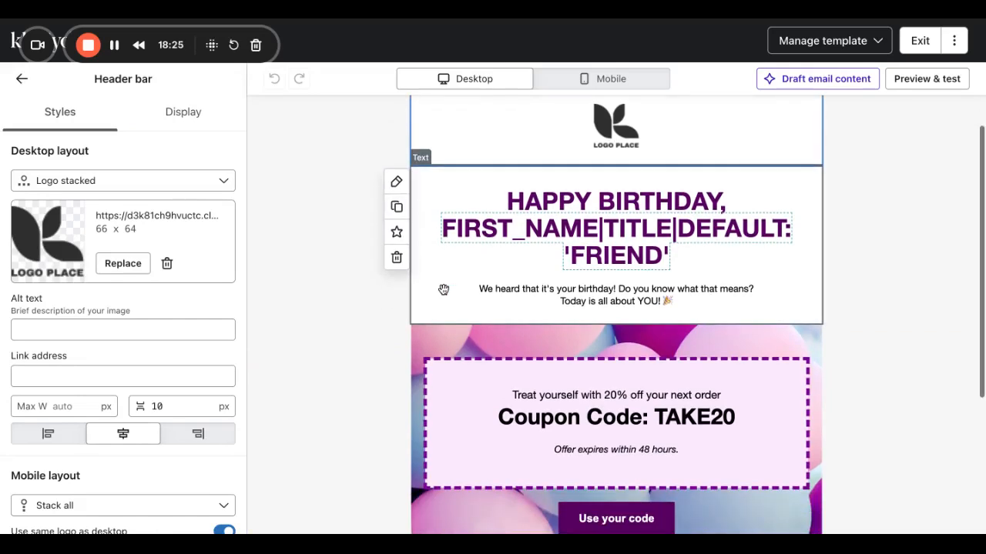
left_click(575, 284)
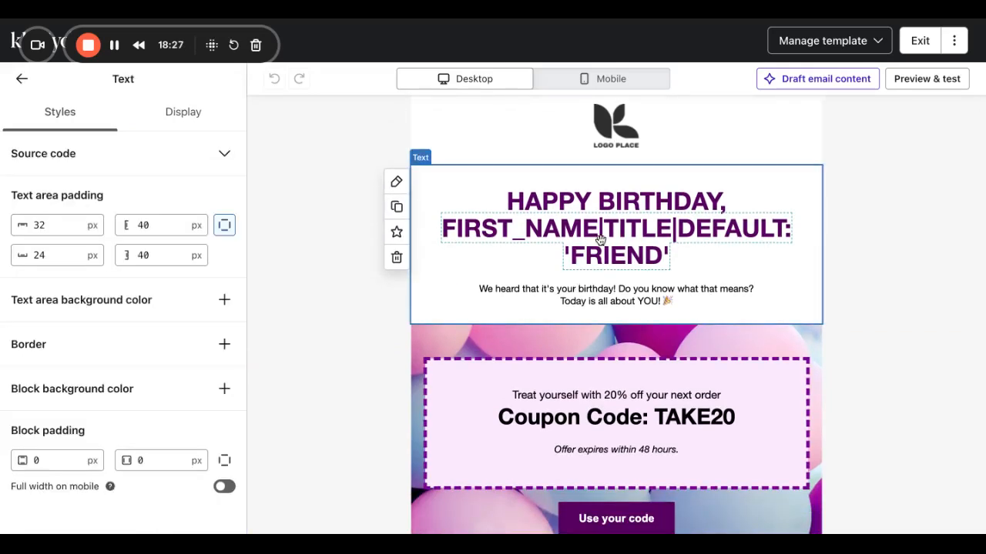
left_click(722, 202)
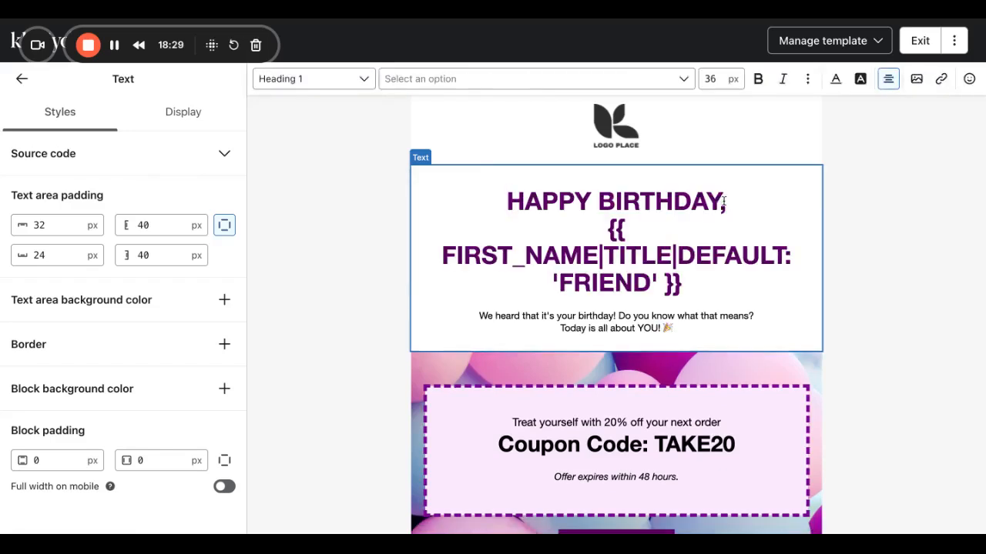
left_click_drag(730, 202, 508, 183)
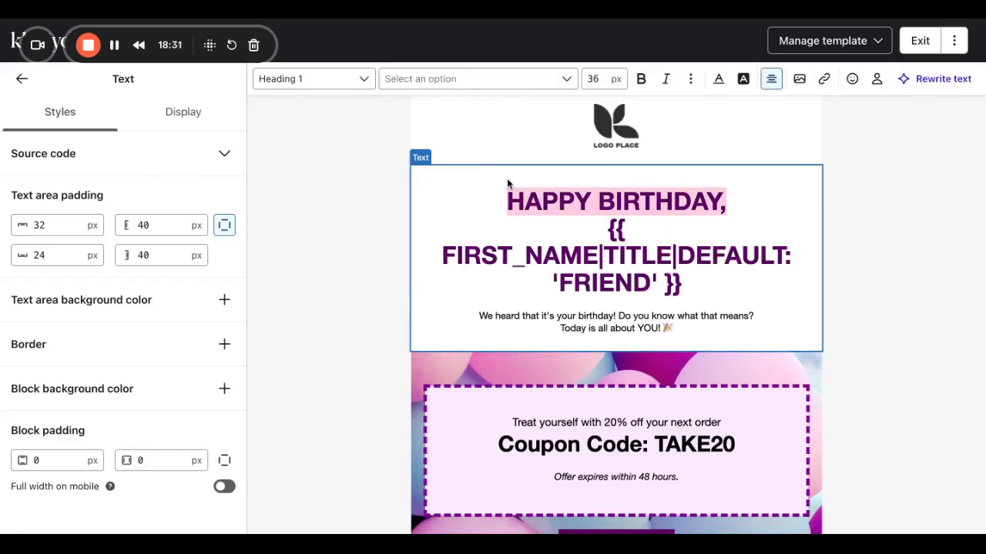
type("ITS A")
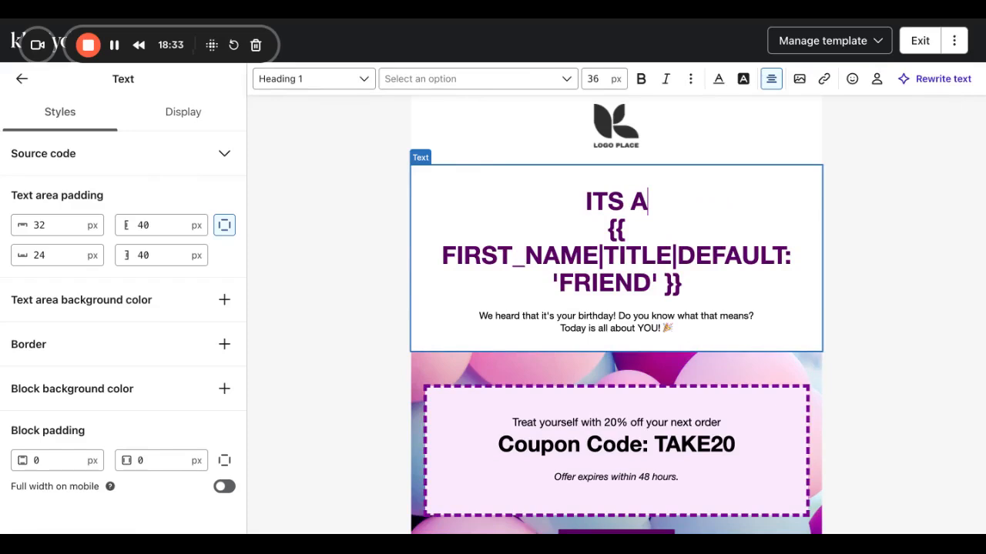
type("LMOST YOU")
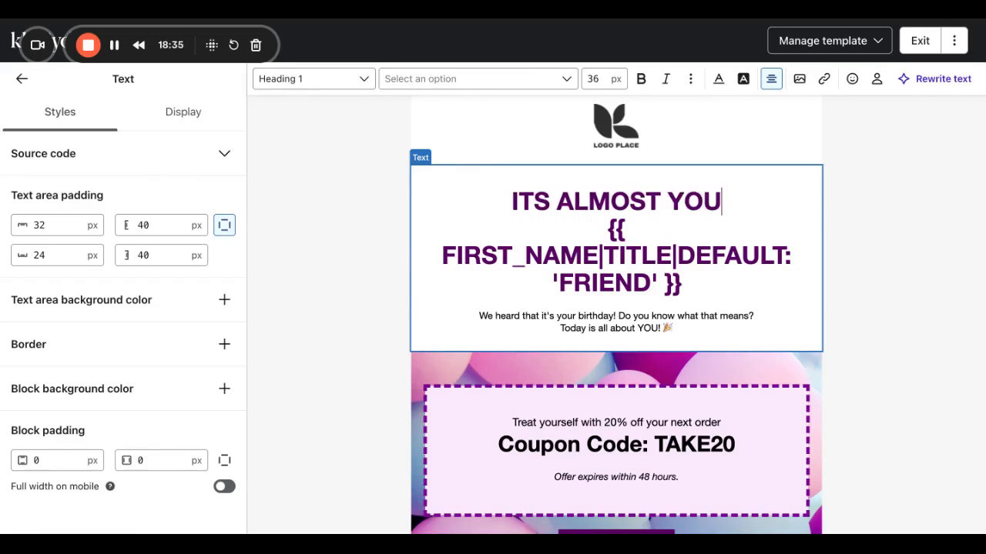
type("R BR=IRTH")
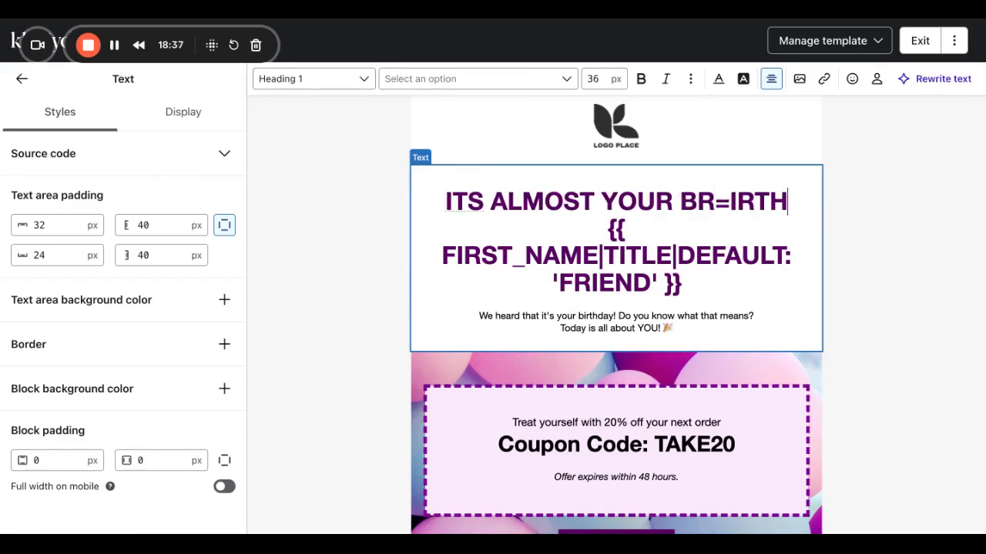
key("BackSpace")
key("BackSpace")
key("BackSpace")
key("BackSpace")
key("BackSpace")
key("BackSpace")
type("IR")
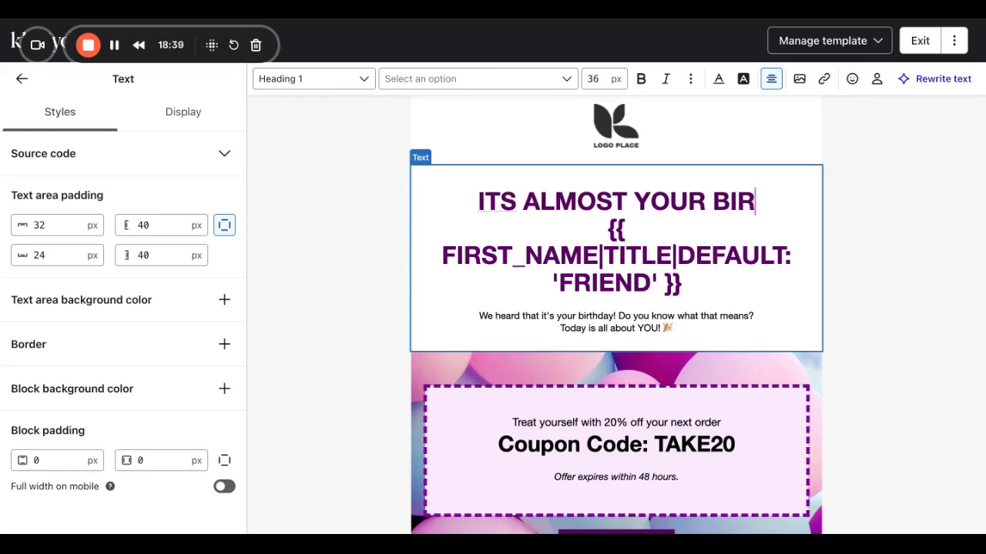
type("THDAY")
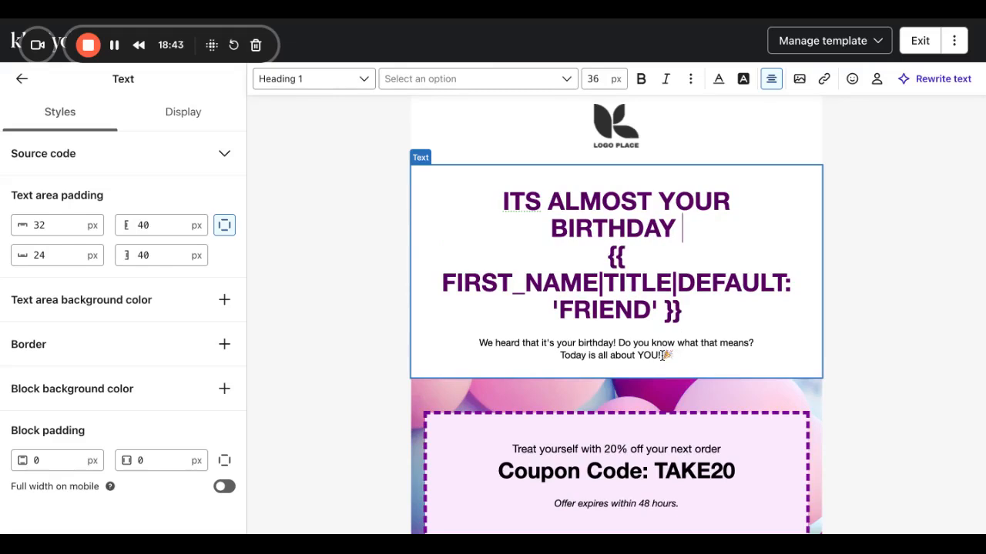
Delete the 'We heard…' paragraph beneath the headline.
left_click_drag(675, 355, 473, 344)
key("BackSpace")
key("BackSpace")
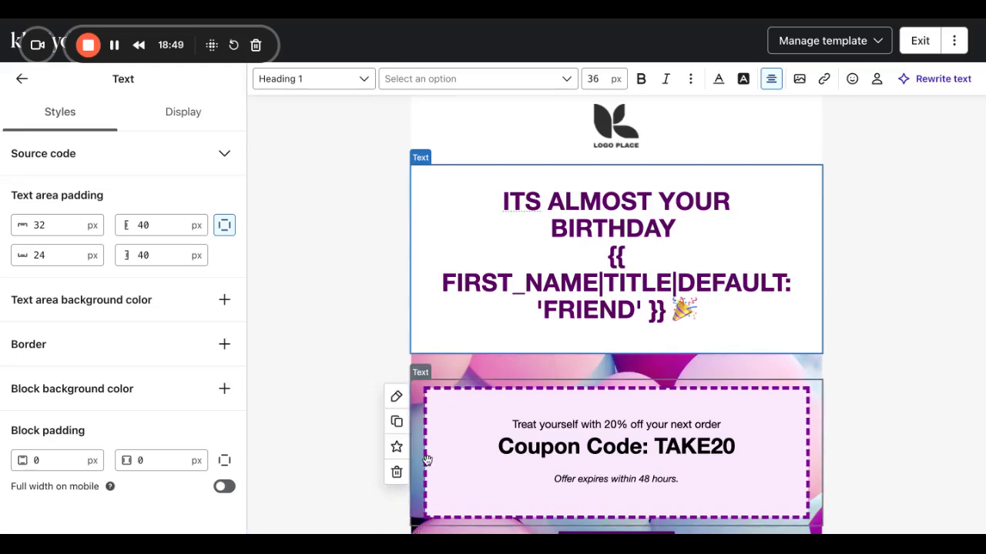
scroll(427, 460, "down", 3)
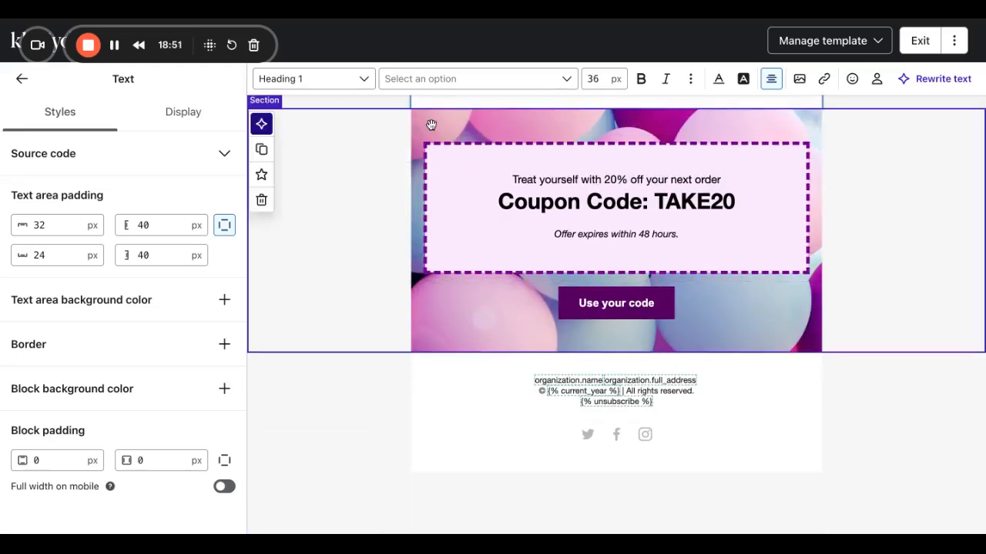
Check the coupon text block, then return to the Content Blocks list.
left_click(554, 202)
left_click(556, 201)
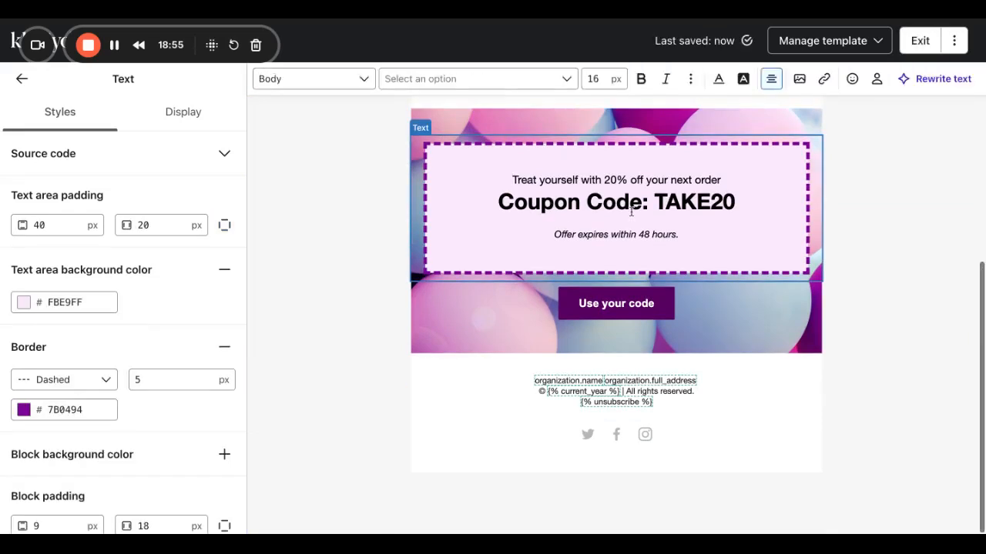
left_click(685, 233)
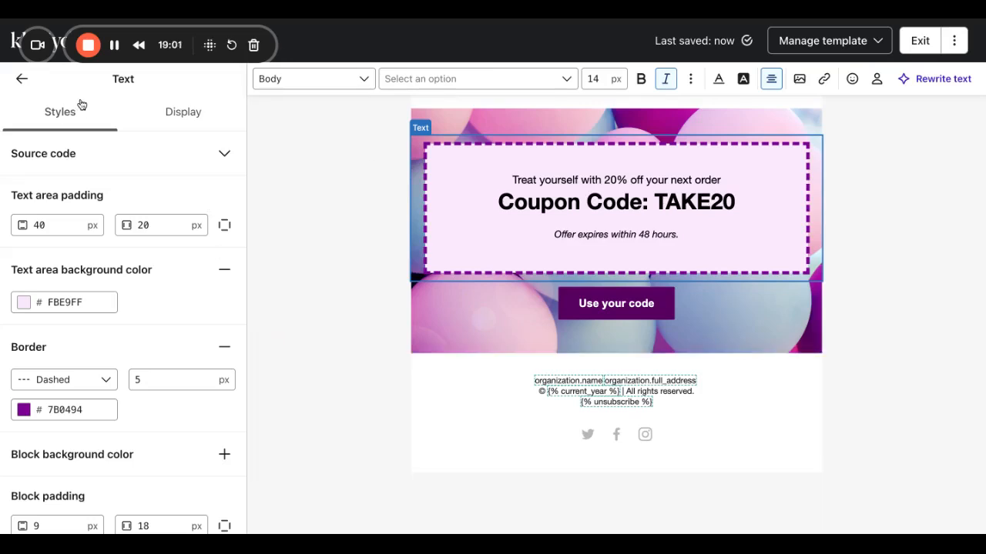
left_click(23, 80)
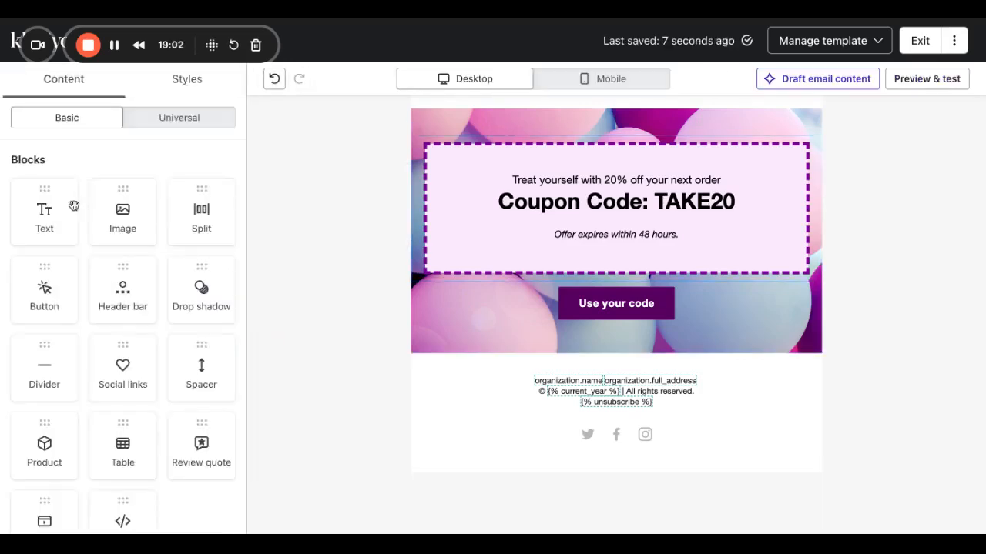
Add a static Product block below the coupon with Klaviyo Audit and Memorial Day.
left_click(40, 459)
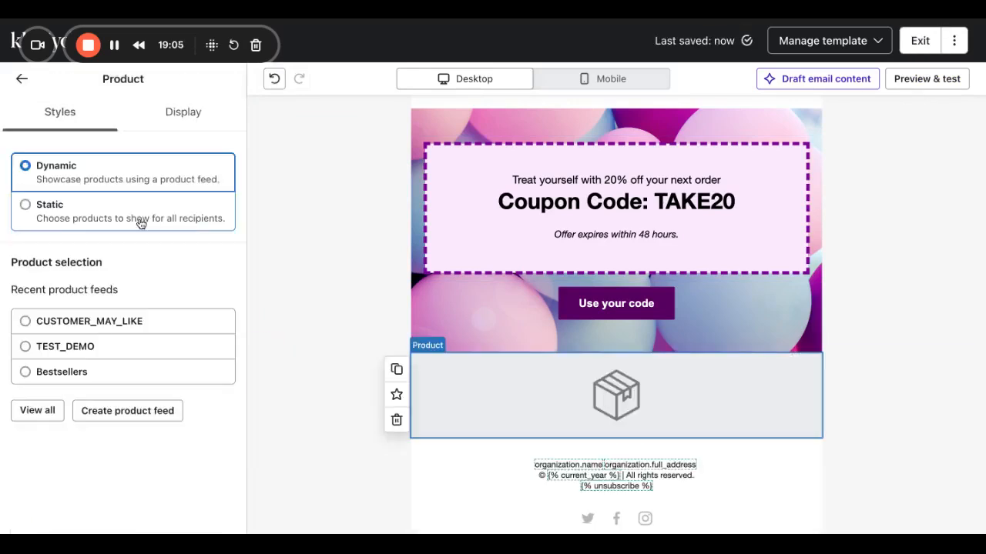
left_click(73, 225)
left_click(187, 254)
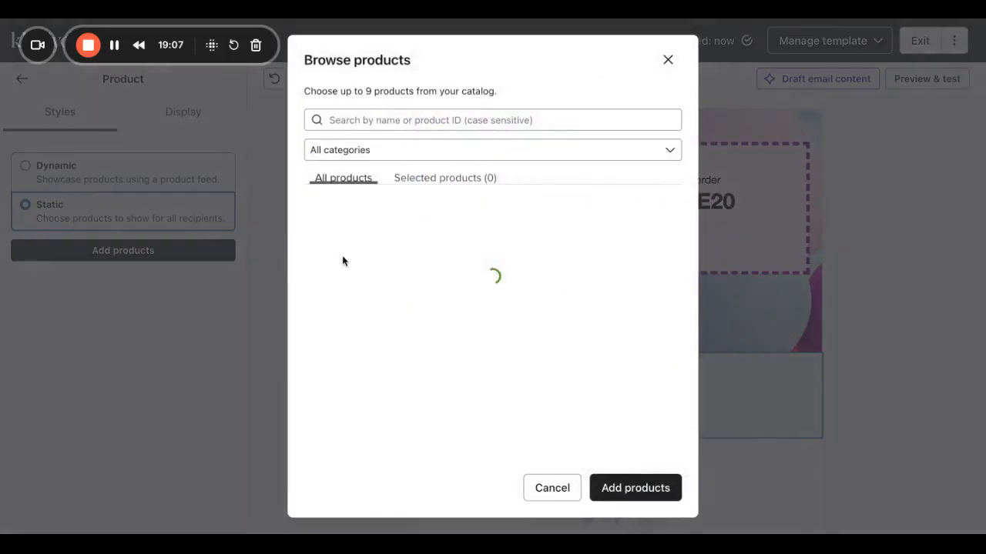
left_click(309, 211)
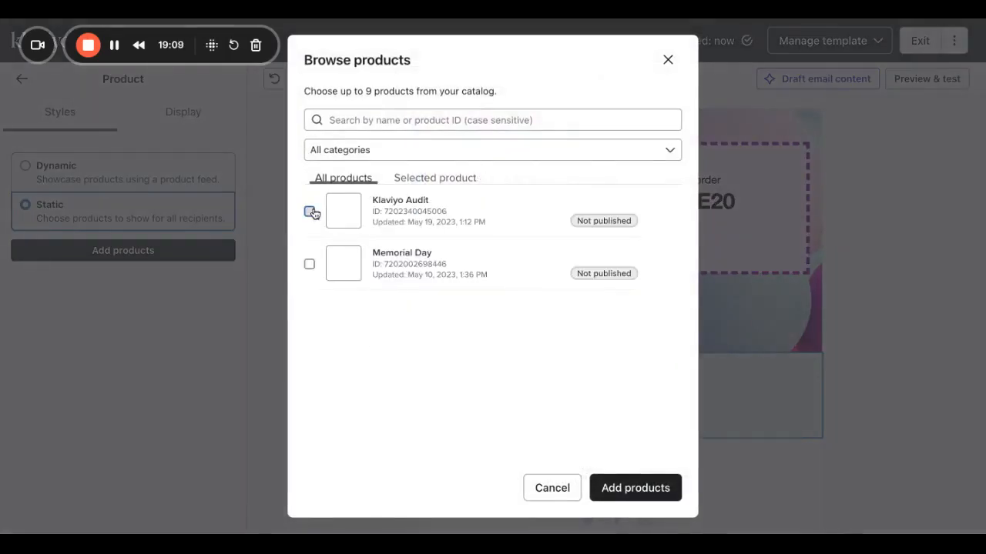
left_click(656, 486)
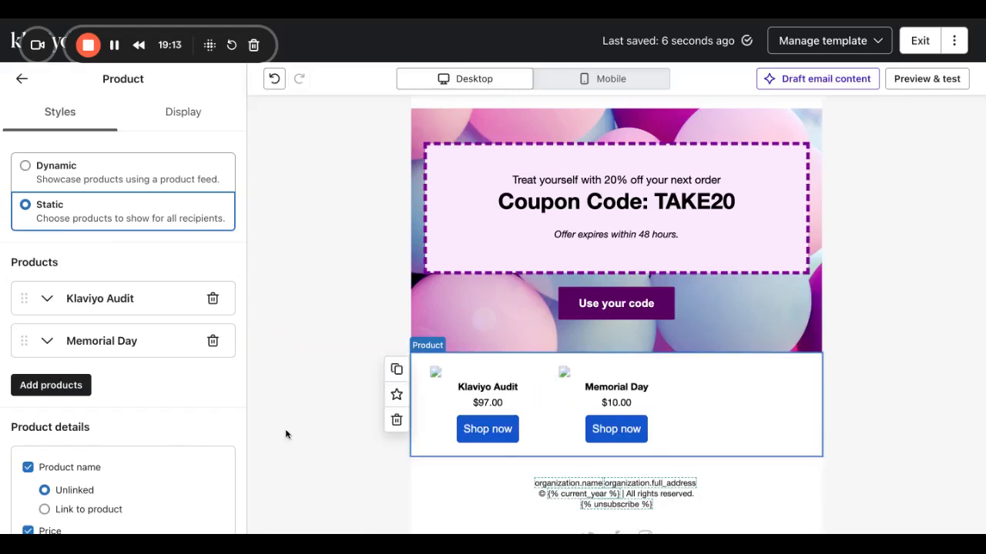
Set the product block's Layout to 2 products per row.
scroll(131, 416, "down", 1)
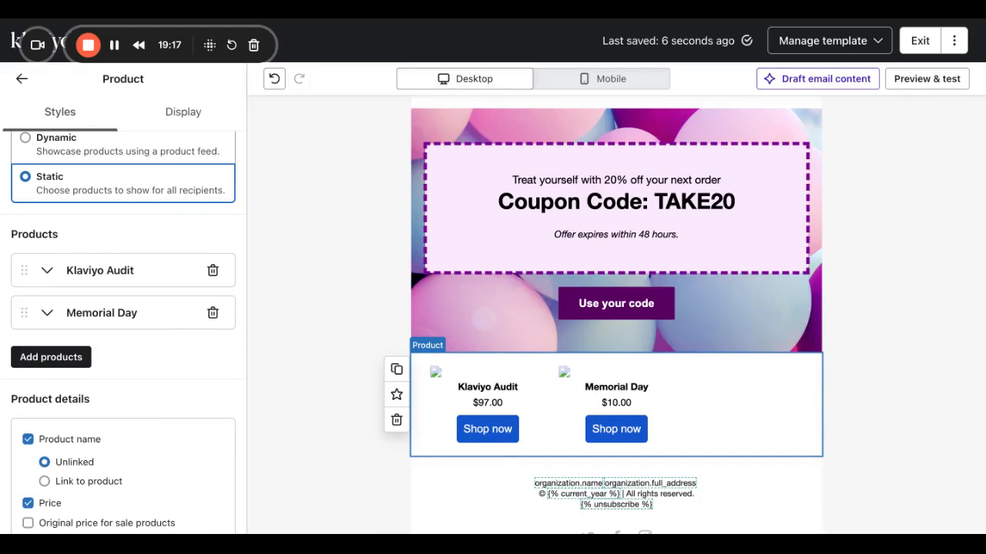
scroll(150, 446, "down", 5)
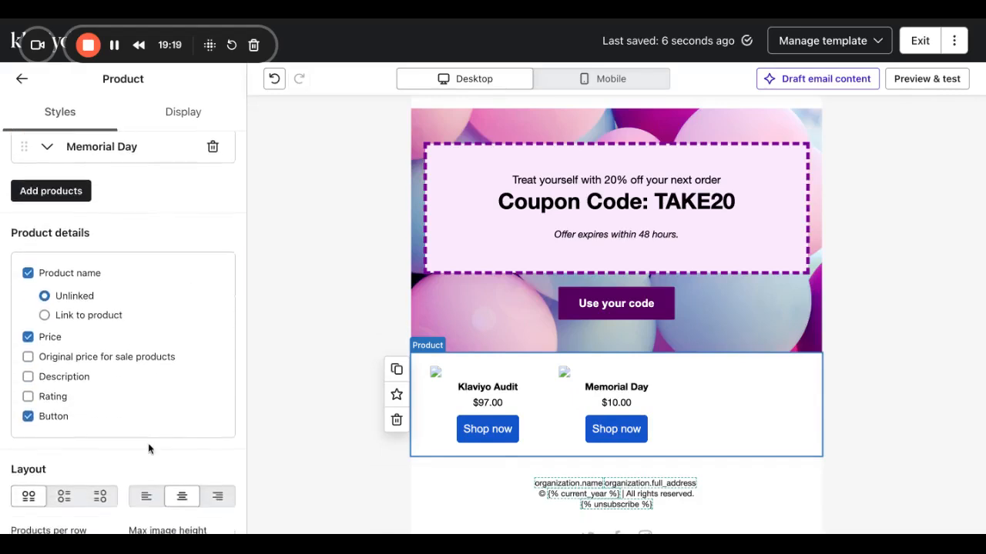
scroll(89, 441, "down", 5)
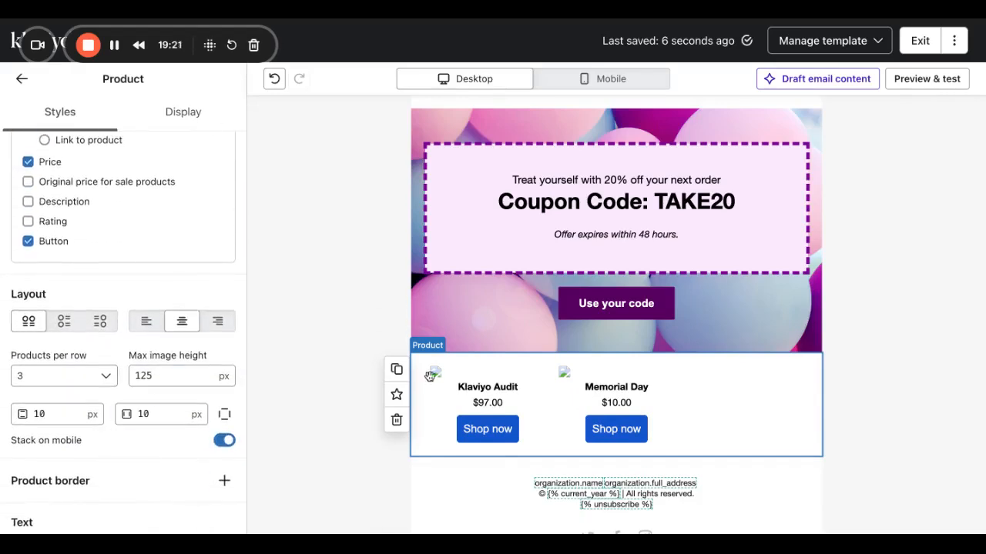
left_click(36, 376)
left_click(35, 240)
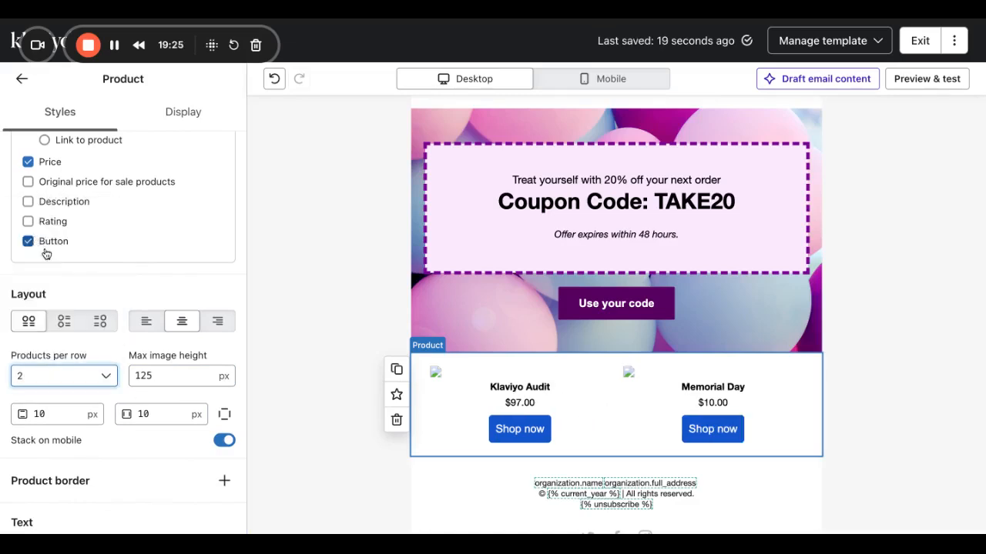
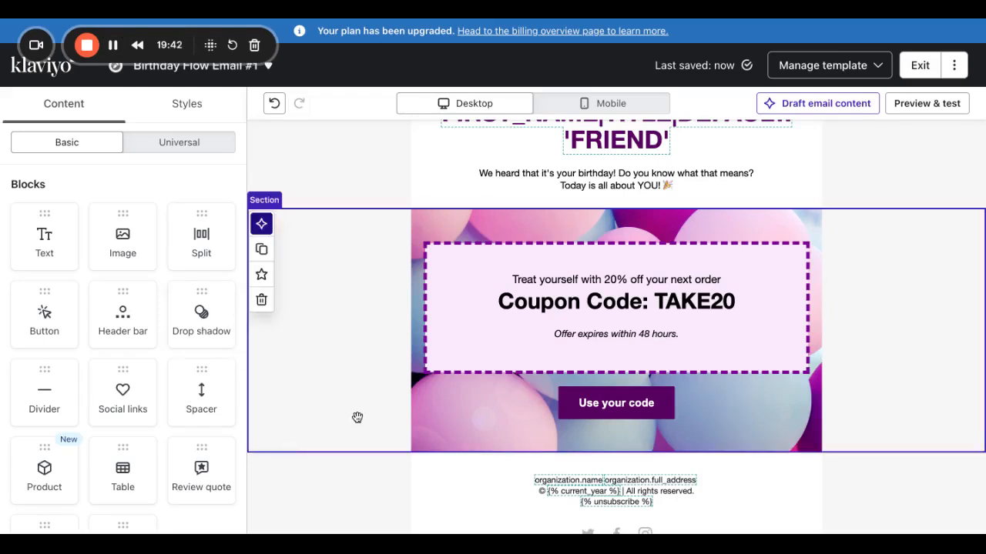
Delete the coupon text block and keep its section, undoing an accidental section delete.
scroll(575, 302, "up", 2)
scroll(575, 302, "up", 1)
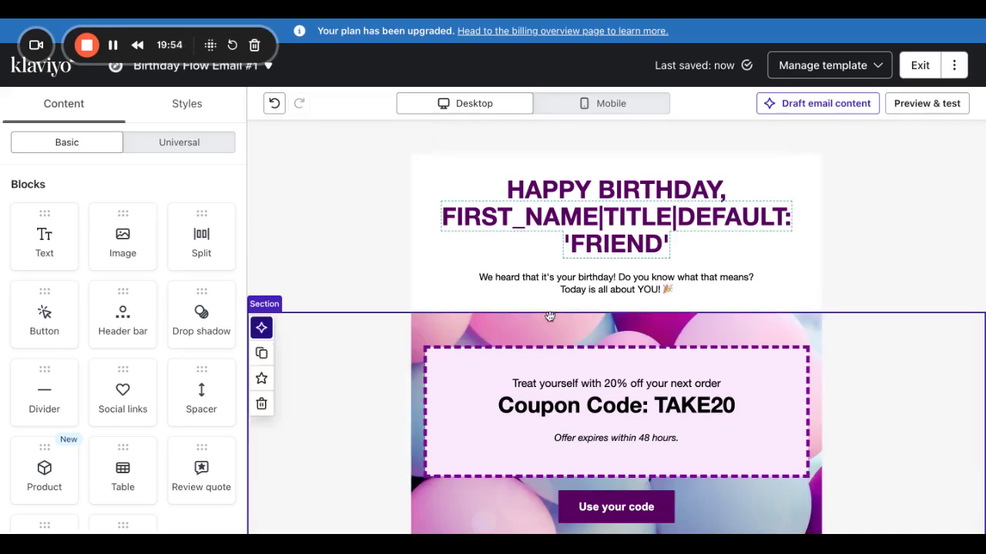
left_click(272, 400)
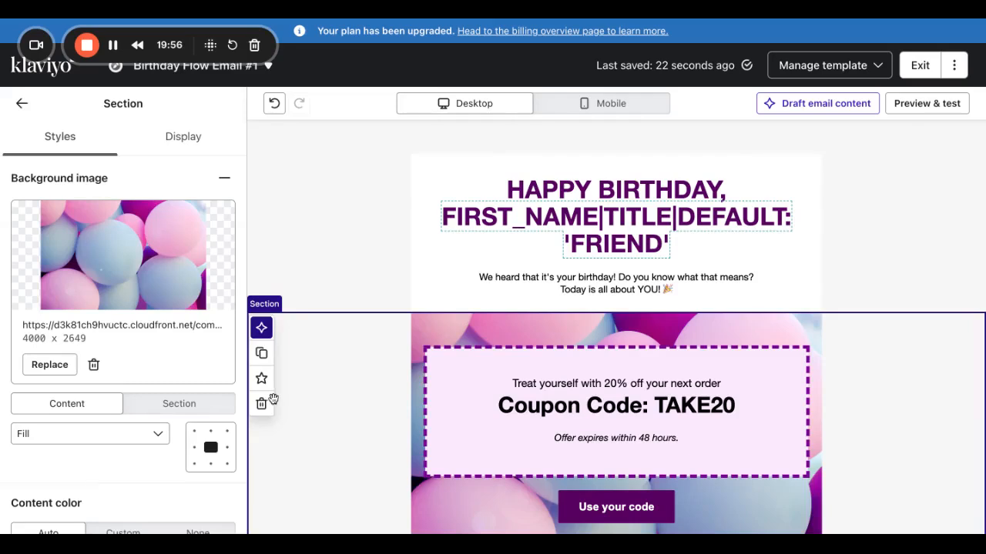
left_click(261, 404)
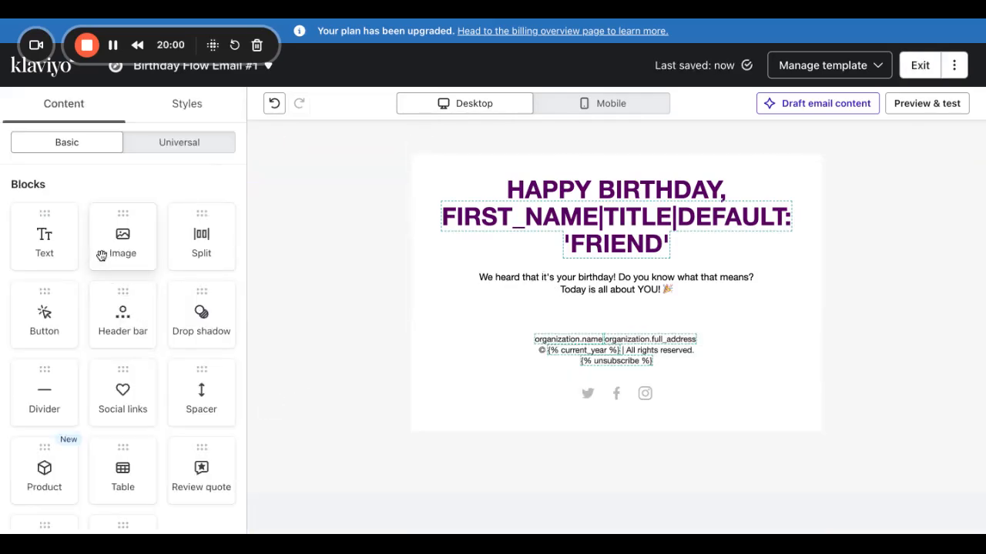
left_click(274, 104)
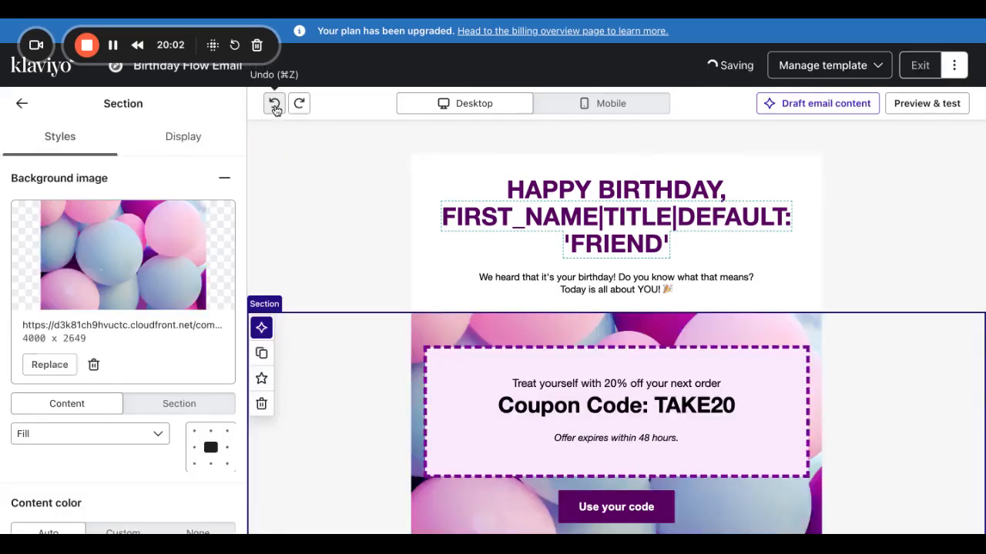
left_click(473, 376)
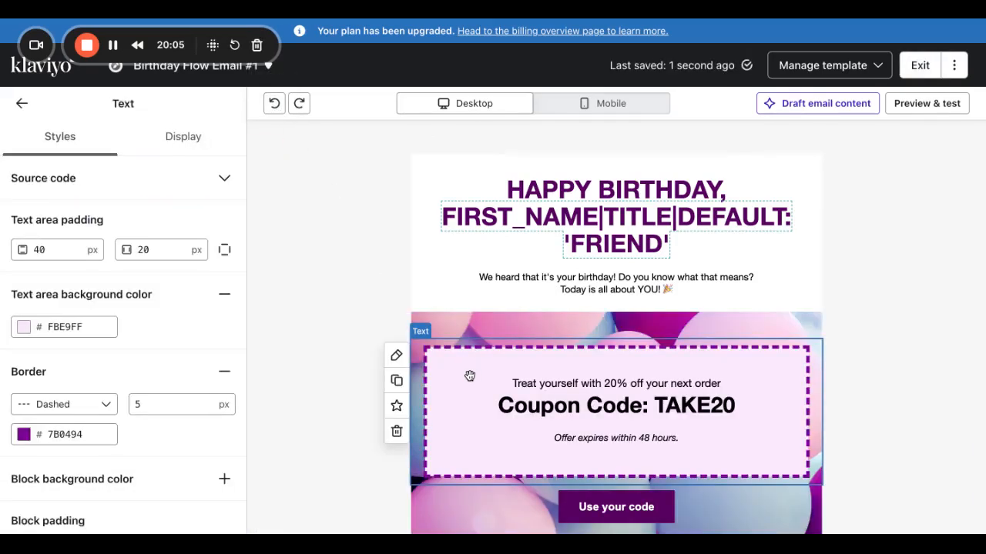
left_click(397, 431)
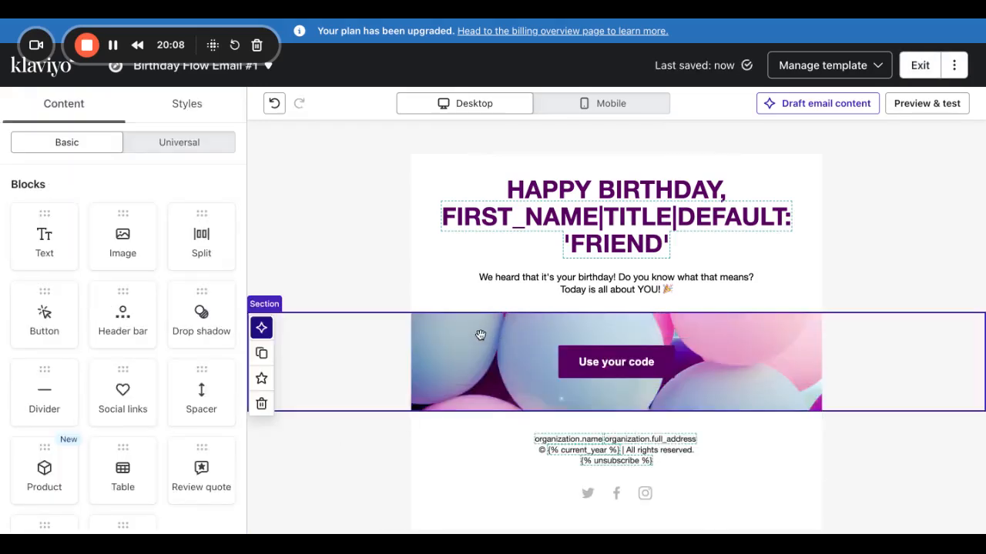
Duplicate the balloon image section, remove its button, and move the empty copy to the top.
left_click(261, 353)
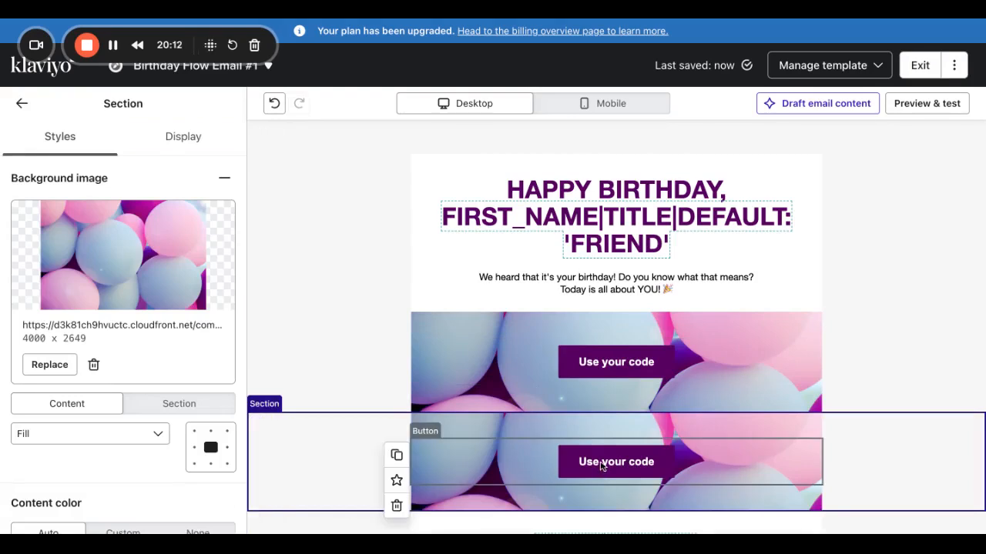
left_click(601, 467)
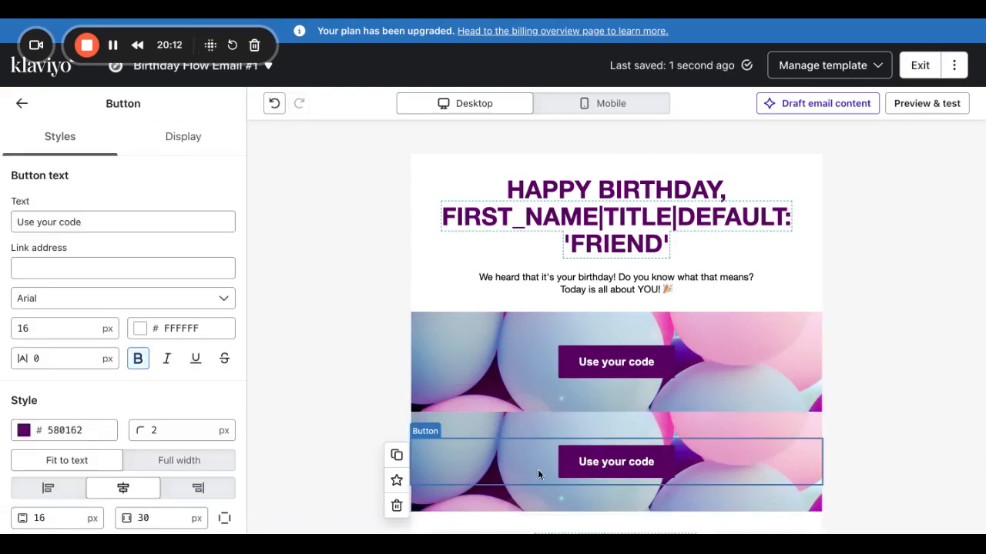
left_click(396, 505)
left_click_drag(539, 461, 524, 280)
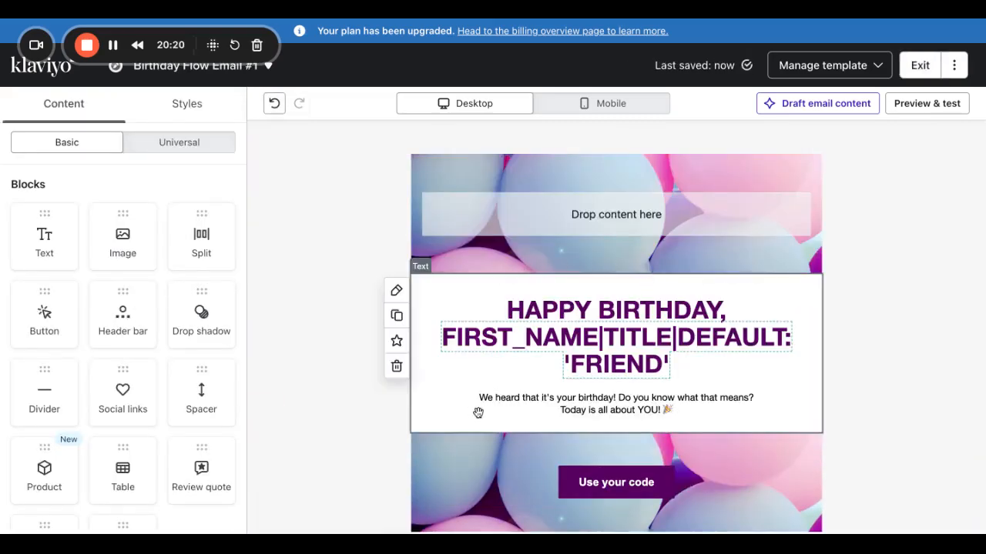
Delete the old 'Use your code' section and select the empty balloon banner at the top.
scroll(581, 493, "down", 3)
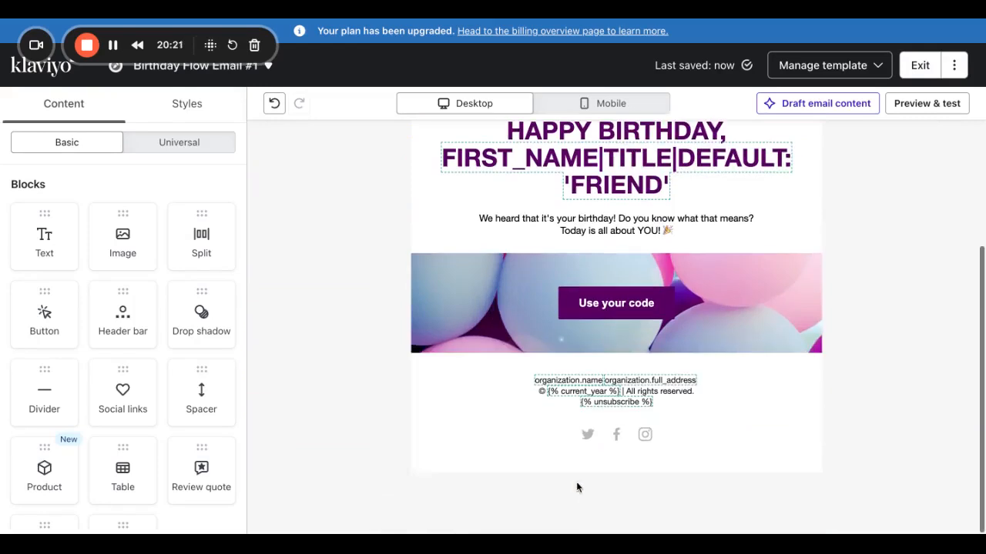
left_click(480, 262)
left_click(261, 345)
scroll(557, 361, "up", 2)
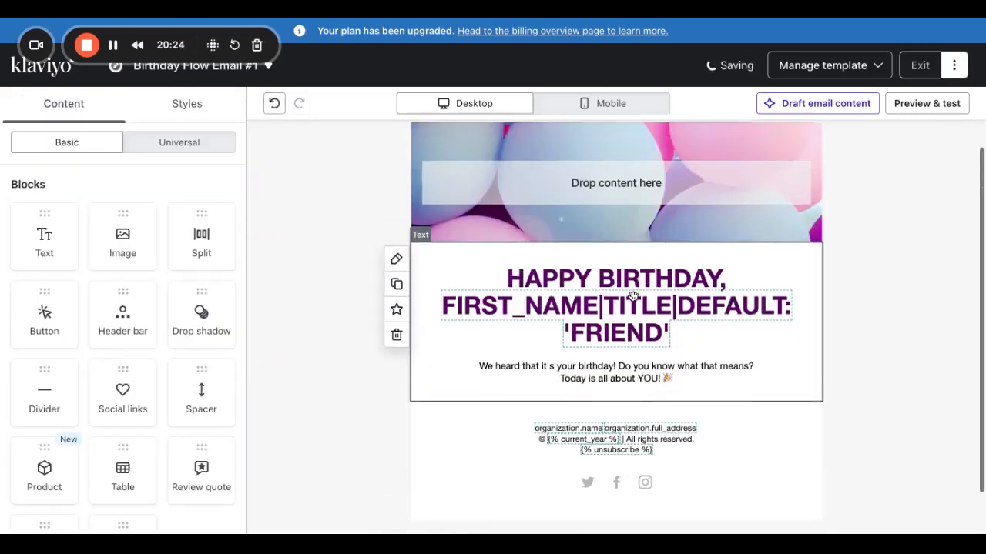
left_click(620, 220)
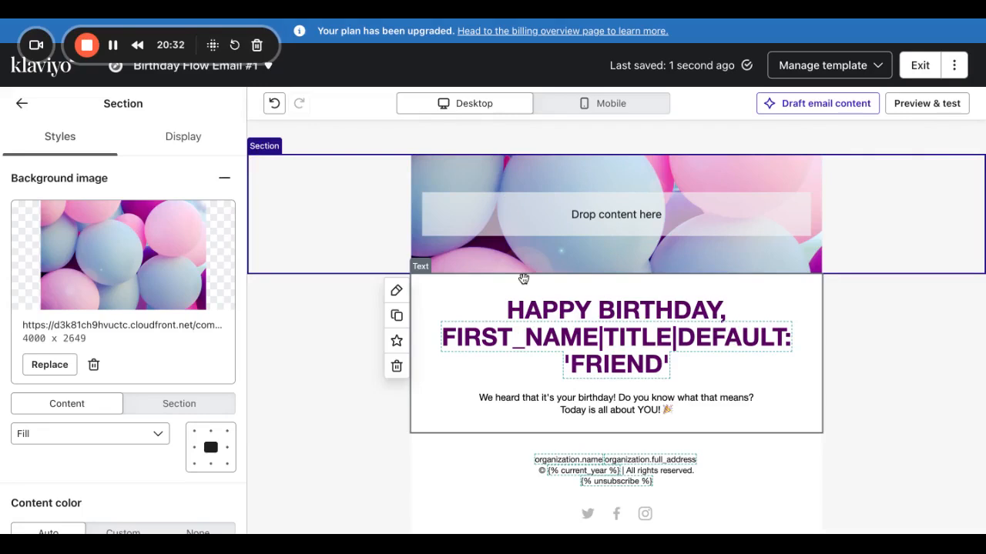
Replace 'HAPPY BIRTHDAY,' in the headline with 'ITS ALMOST YOUR BIRTHDAY', keeping the first-name placeholder.
left_click(587, 371)
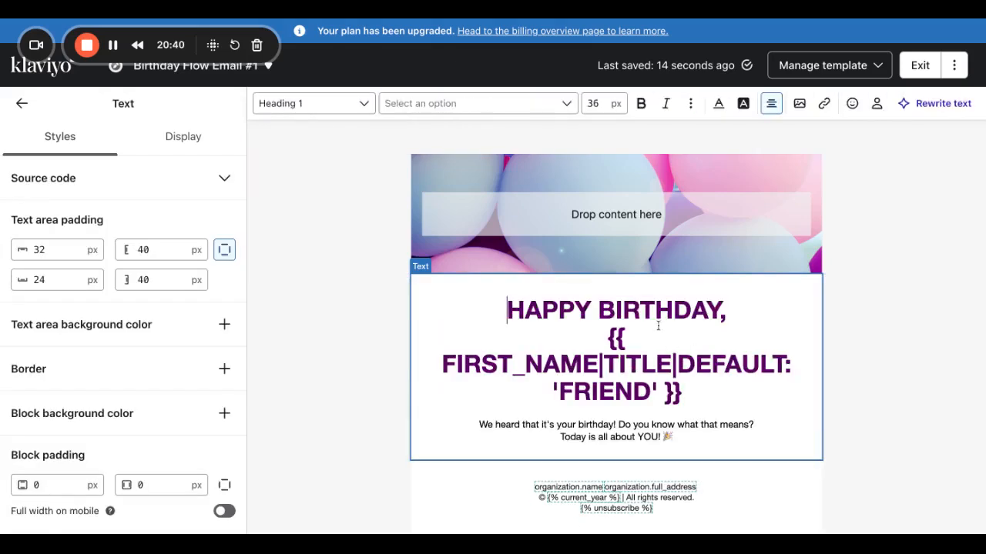
left_click_drag(730, 309, 475, 295)
type("ITS ALMP")
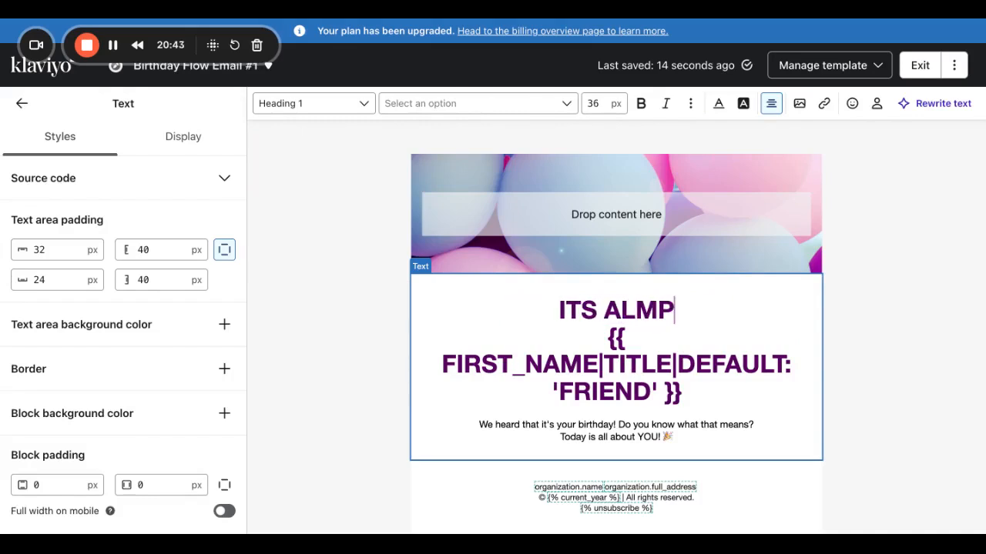
key("BackSpace")
type("OST YOUR BIRTHDAY")
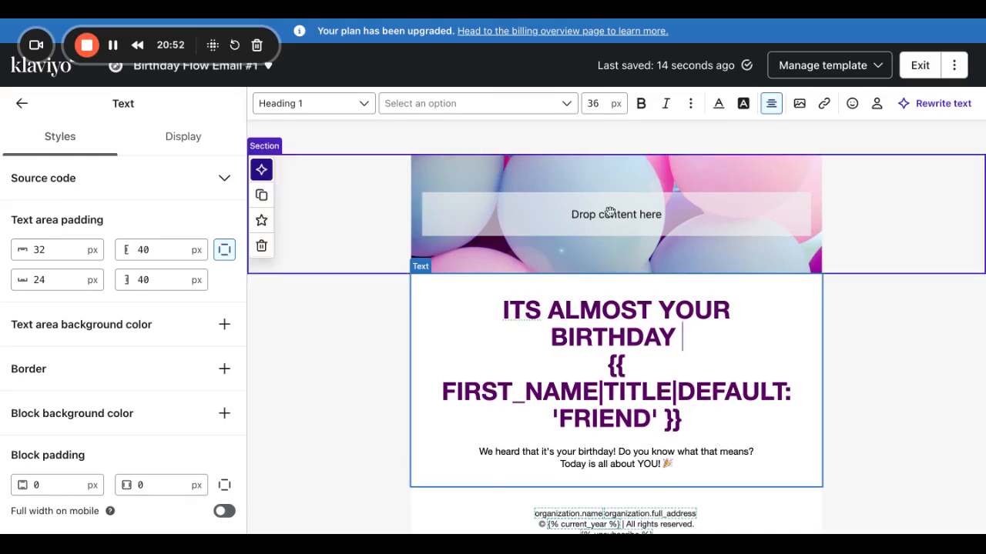
left_click(932, 384)
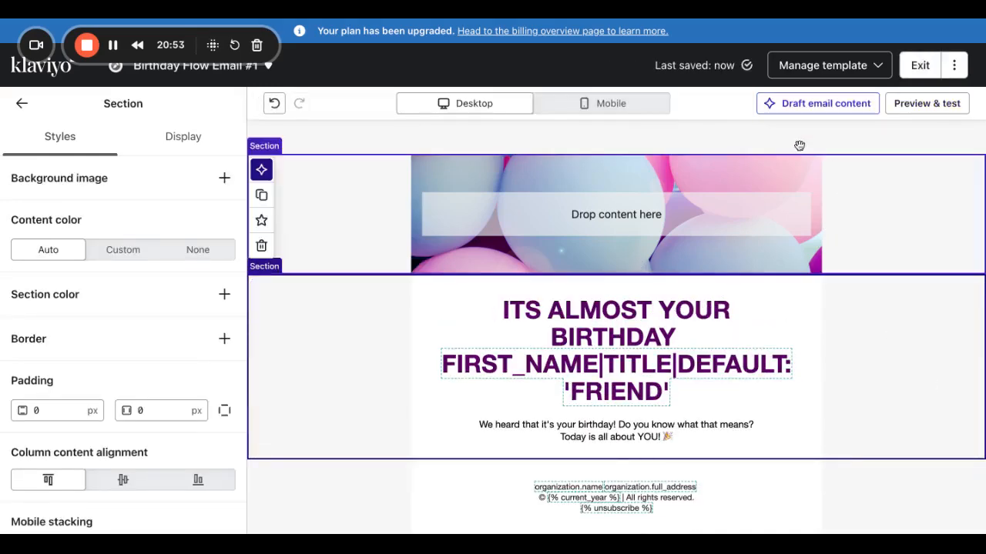
Set the headline's font size to 28 px.
left_click(654, 103)
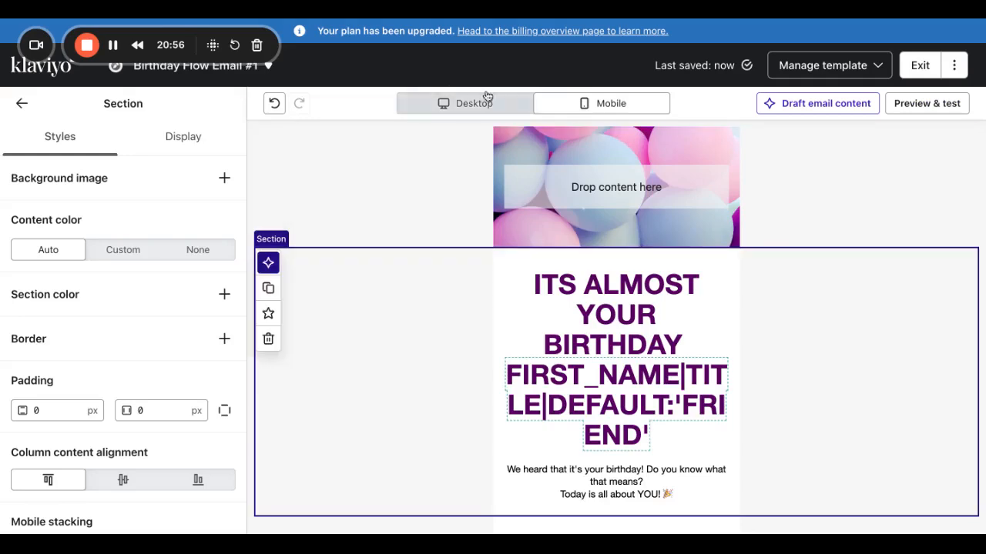
left_click(457, 103)
left_click(691, 396)
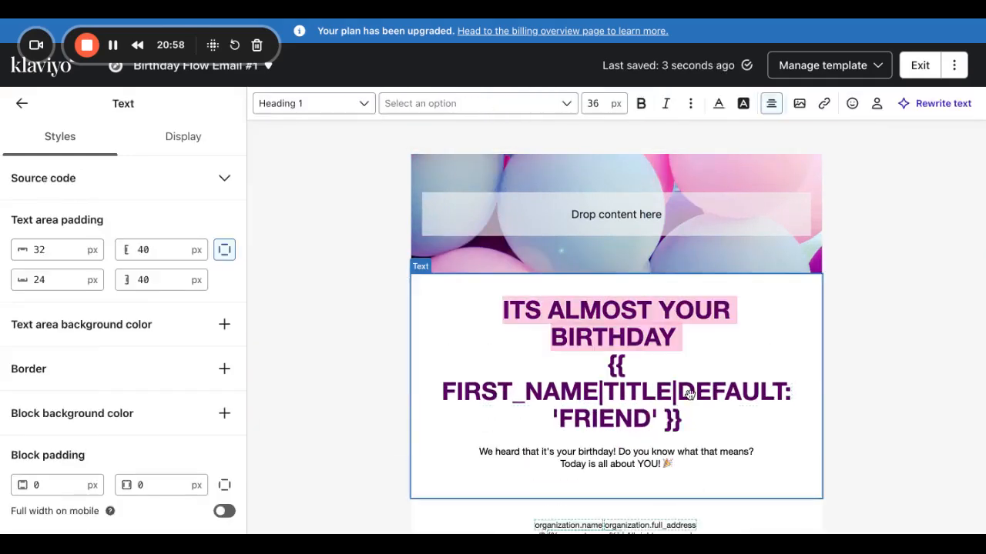
triple_click(691, 405)
left_click(598, 107)
key("BackSpace")
key("BackSpace")
type("18")
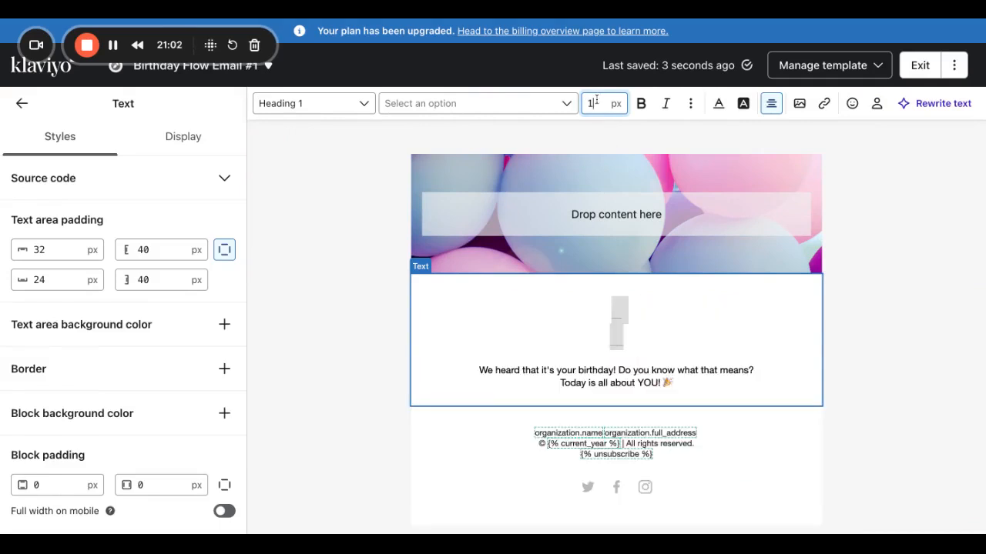
key("BackSpace")
key("BackSpace")
type("28")
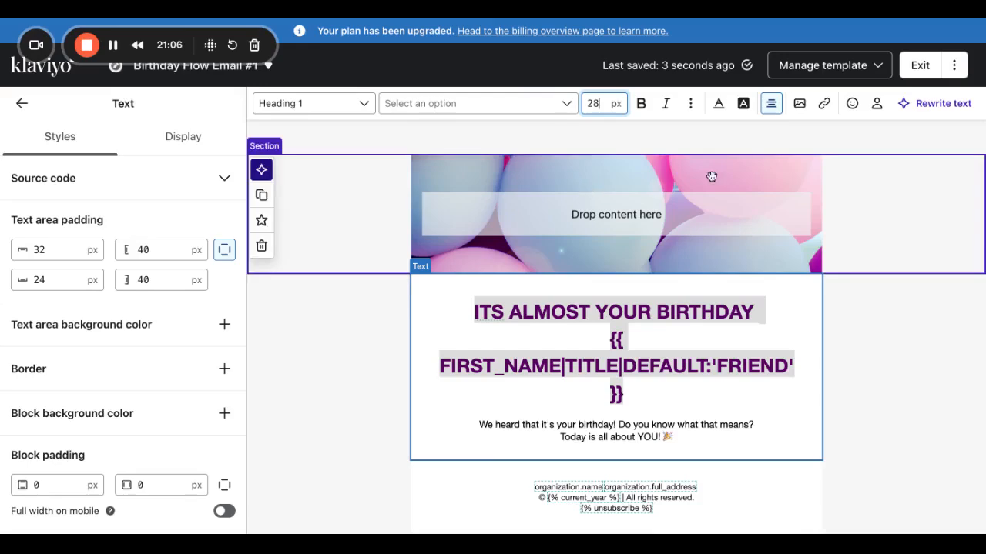
left_click(639, 157)
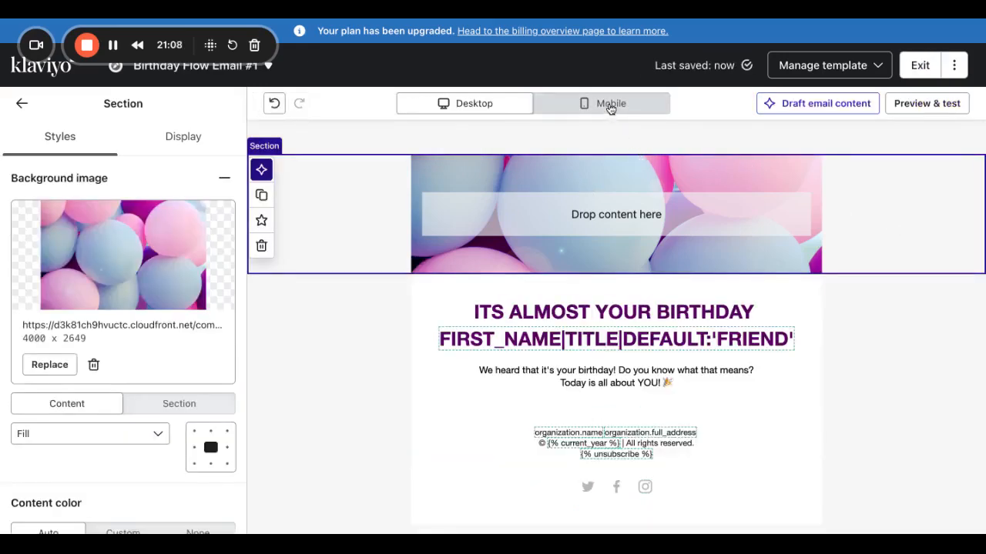
Check the mobile preview, then set the text block's font size to 24.
left_click(609, 103)
left_click(510, 100)
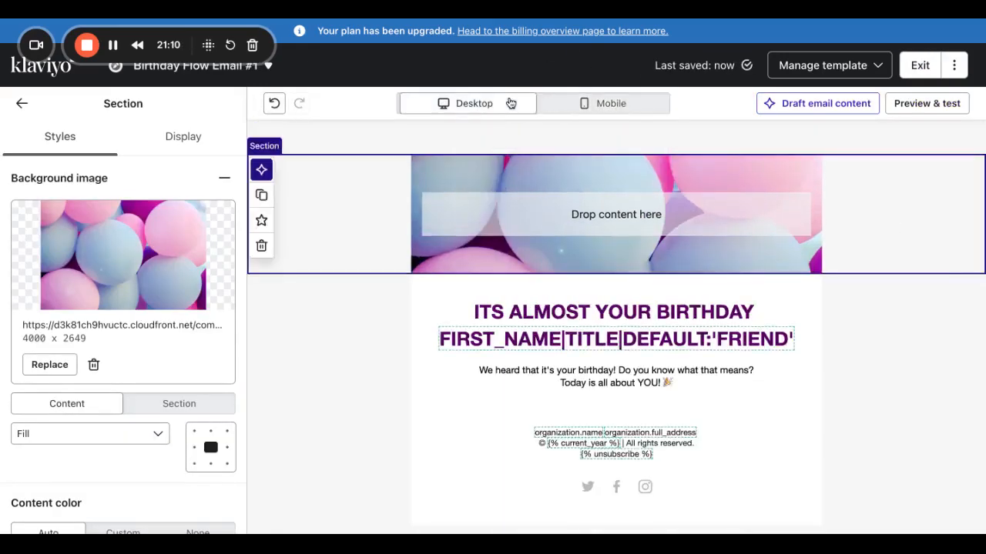
left_click(537, 378)
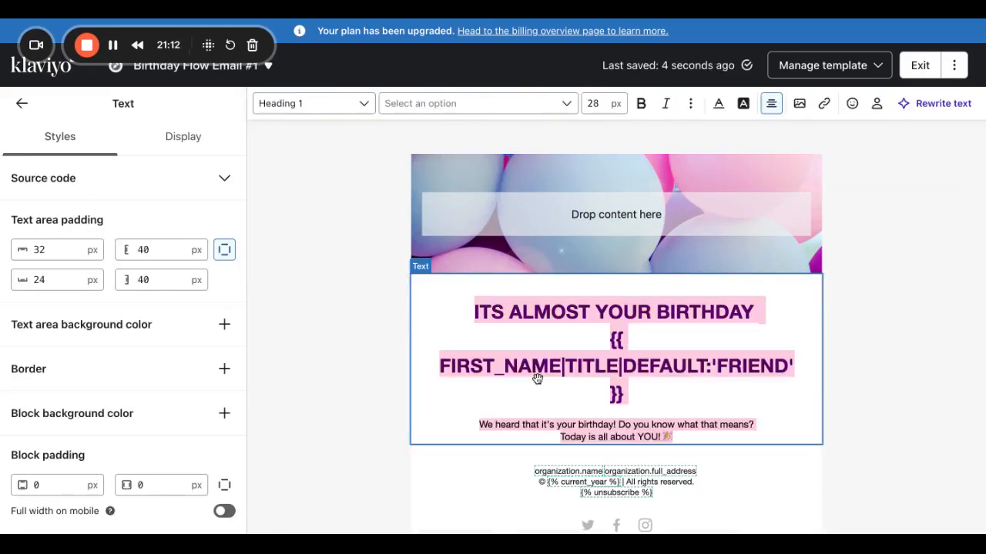
double_click(598, 104)
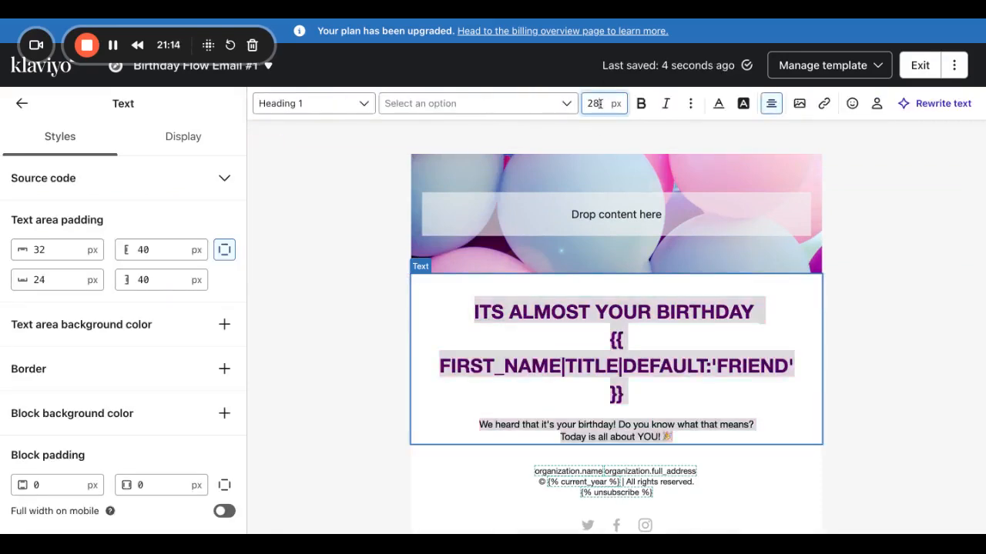
type("24")
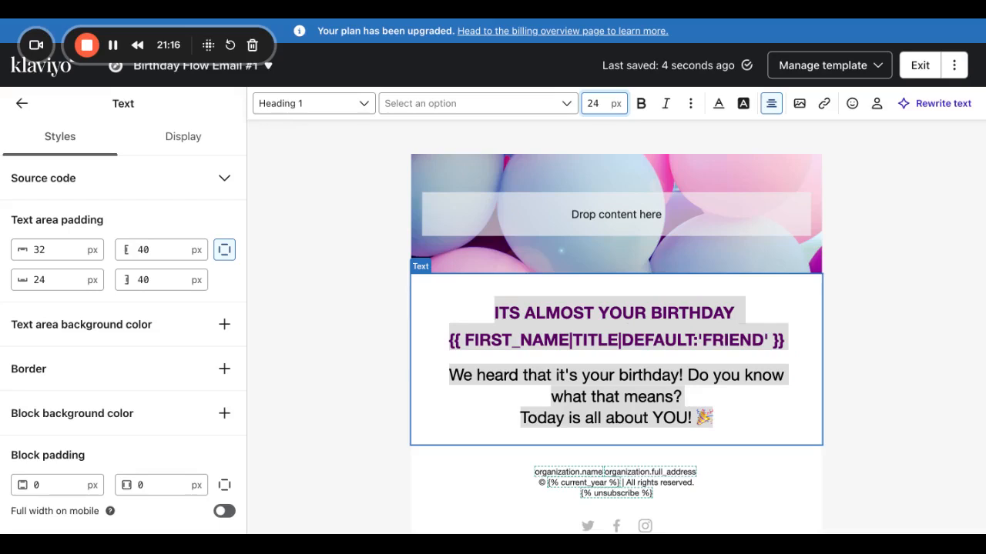
Rewrite the message to say their birthday is coming soon and we're excited for them.
left_click(688, 417)
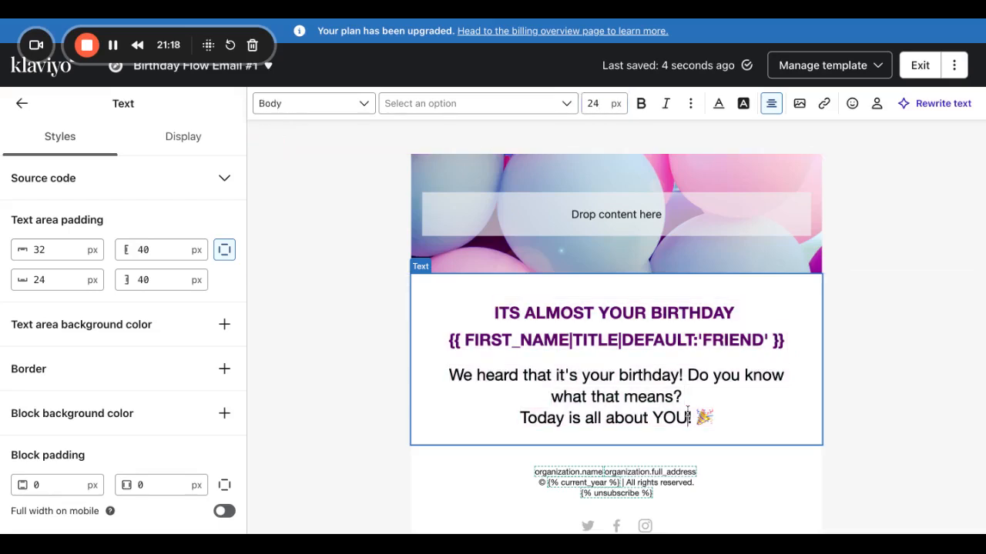
left_click_drag(691, 417, 450, 375)
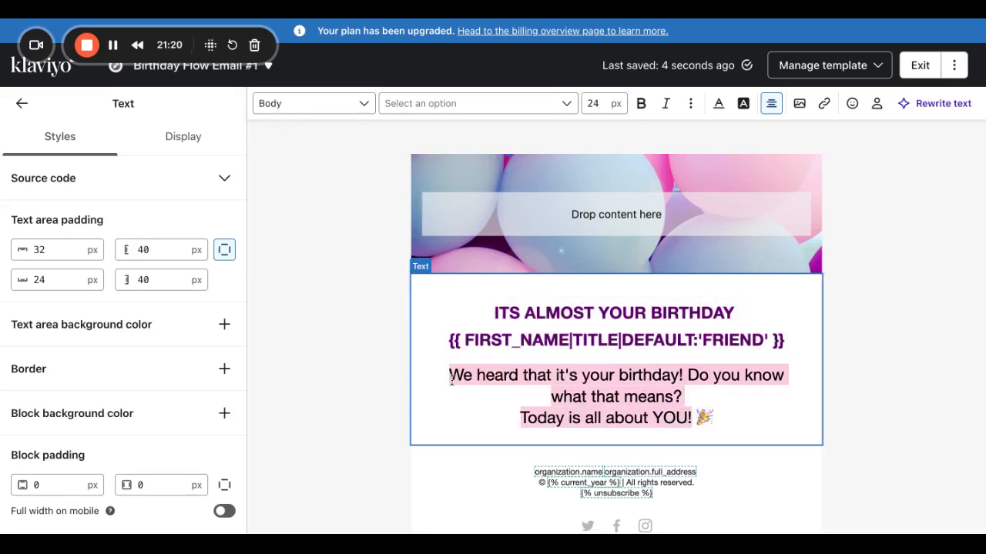
type("We hears 🎉")
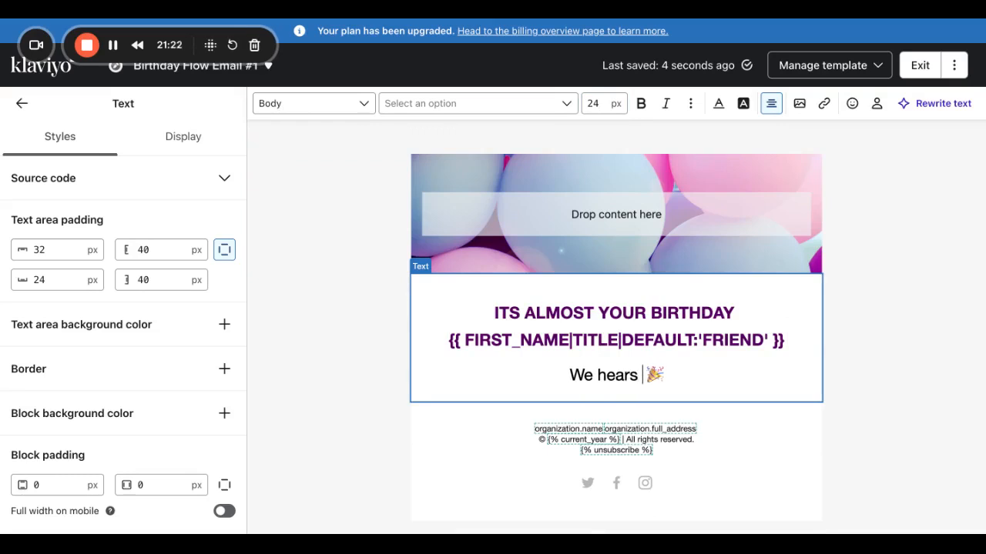
type("your ")
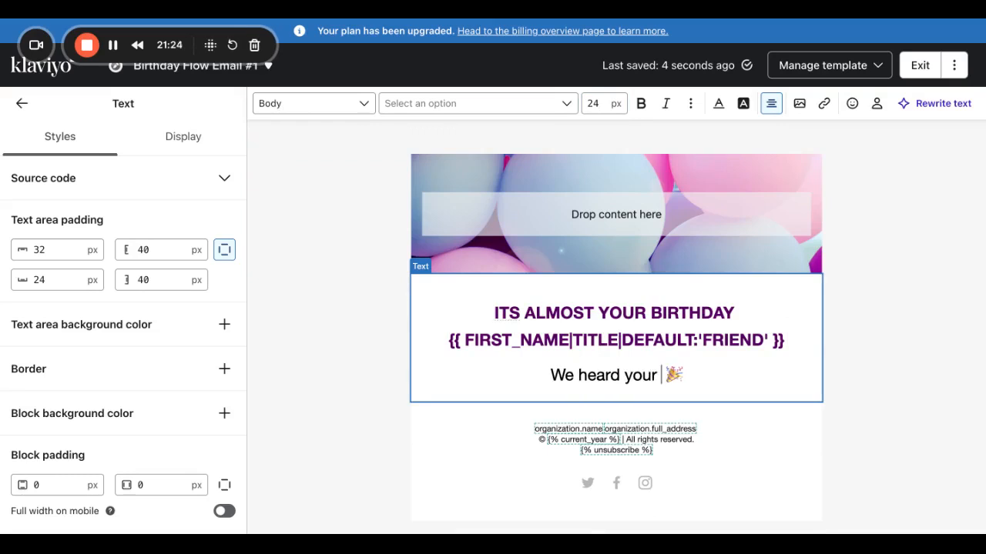
type("birthay")
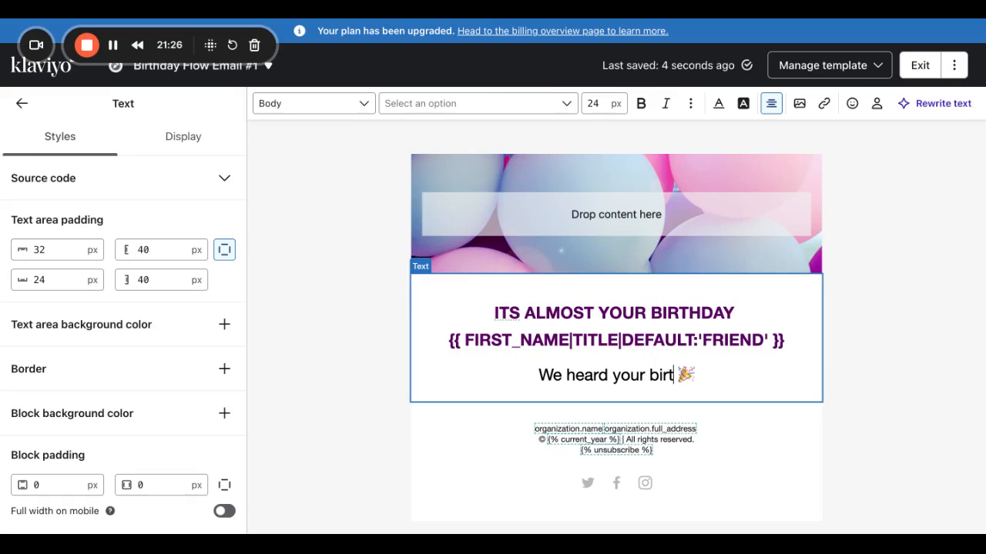
key("BackSpace")
key("BackSpace")
type("day")
type(" is coming so")
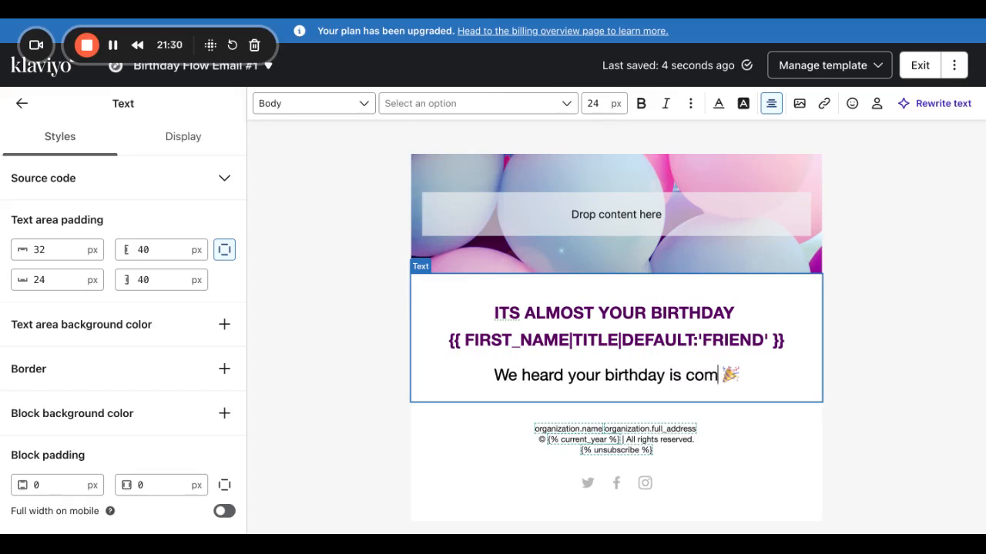
type("on and we ar")
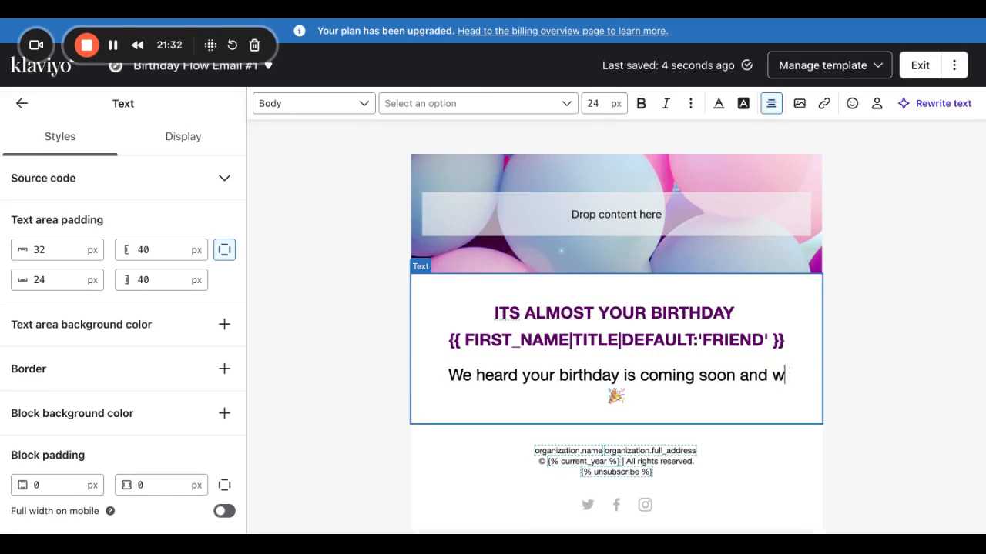
type("e so ")
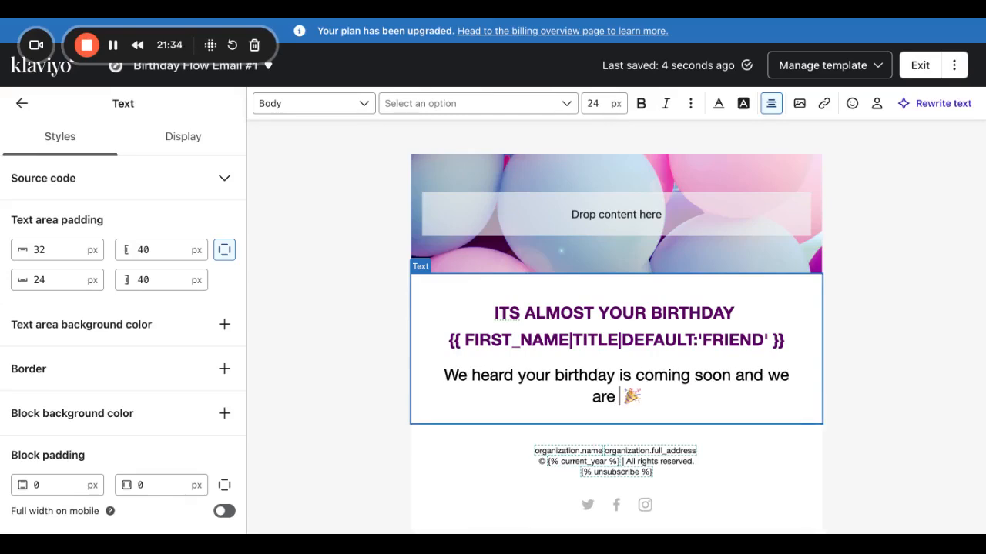
type("excot")
key("BackSpace")
key("BackSpace")
type("ited f ")
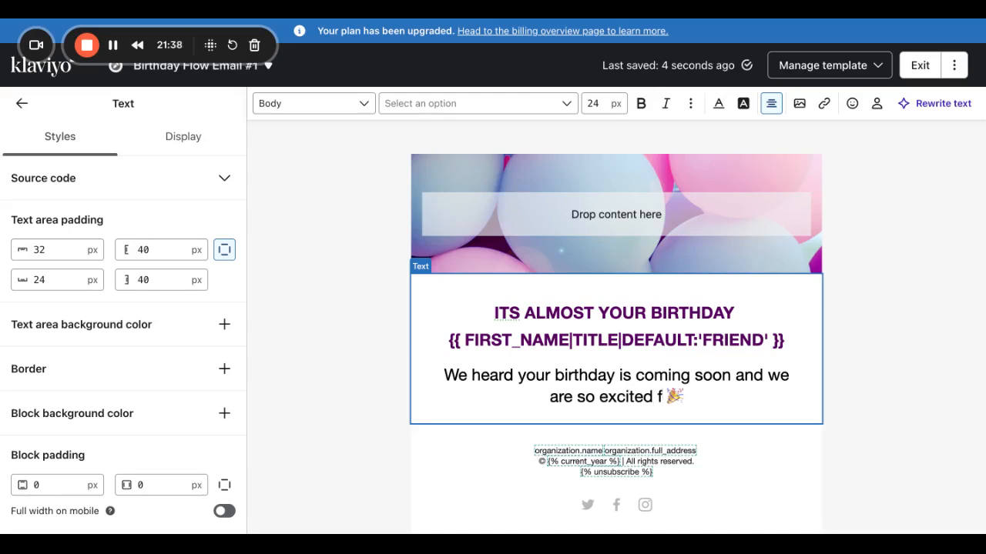
type("or you.")
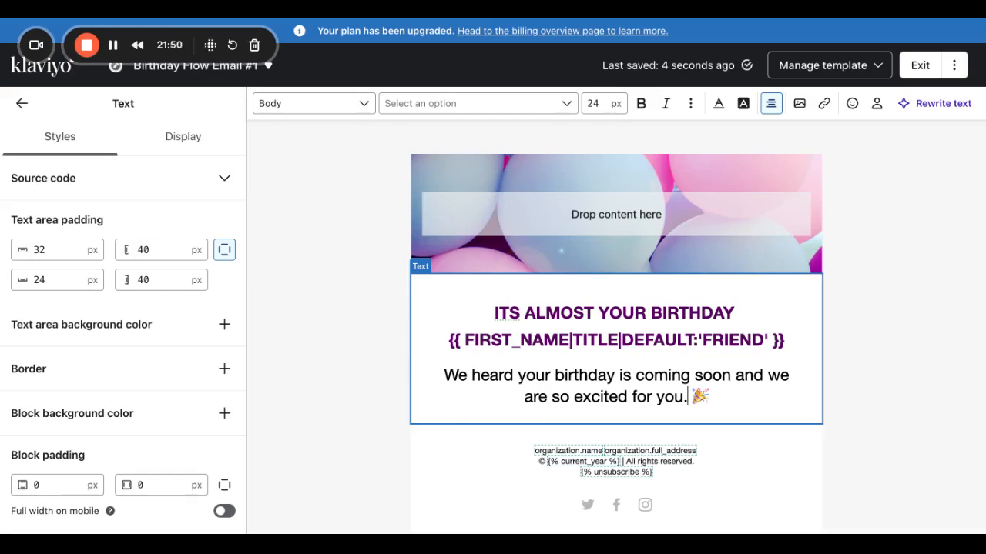
Add sentences about a special gift arriving on their birthday, ending 'get your cart ready.'.
type("We have a ")
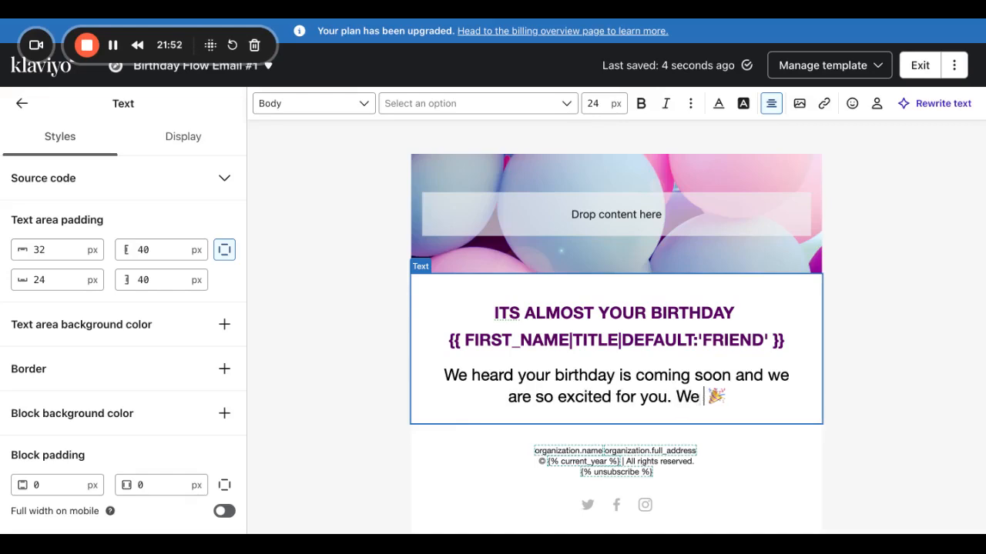
type("spe")
key("BackSpace")
type("pecial gidt")
key("BackSpace")
key("BackSpace")
type("ft ")
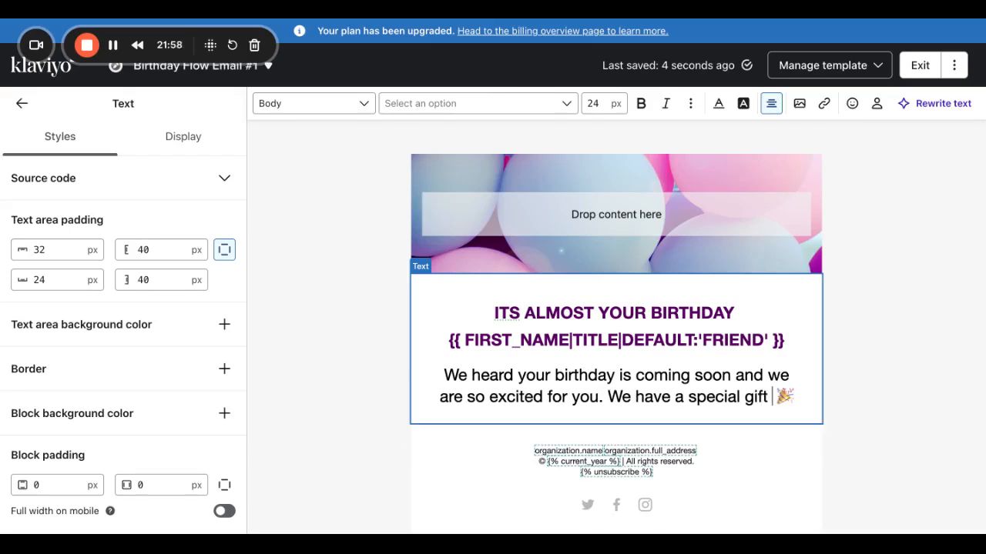
type("arriving in ")
type("your un")
type(" in")
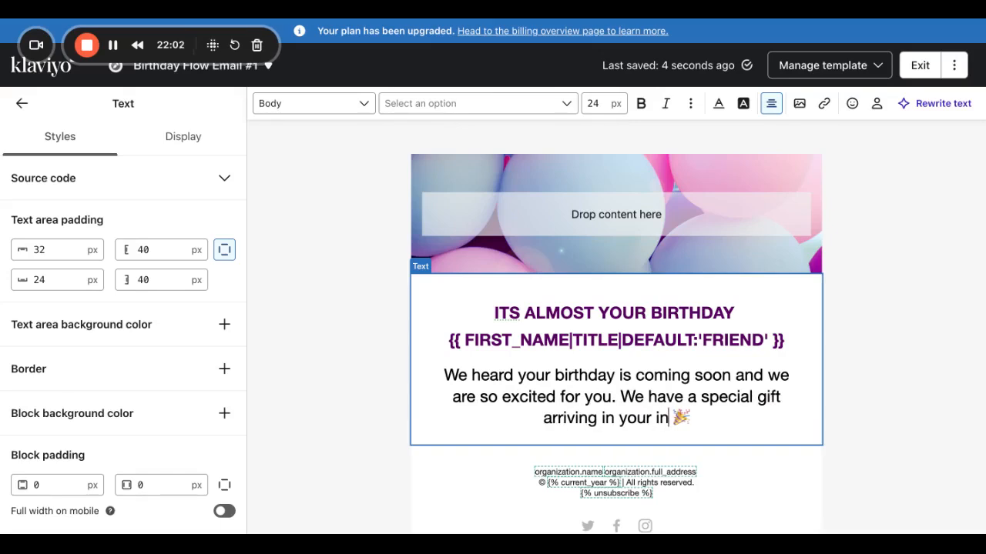
type("box on your birthy")
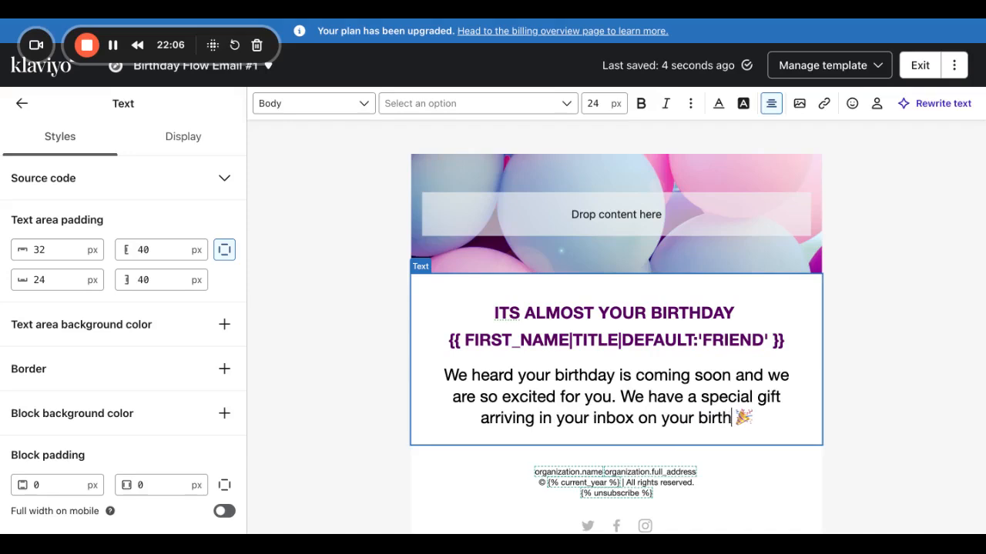
key("BackSpace")
type("day. Be")
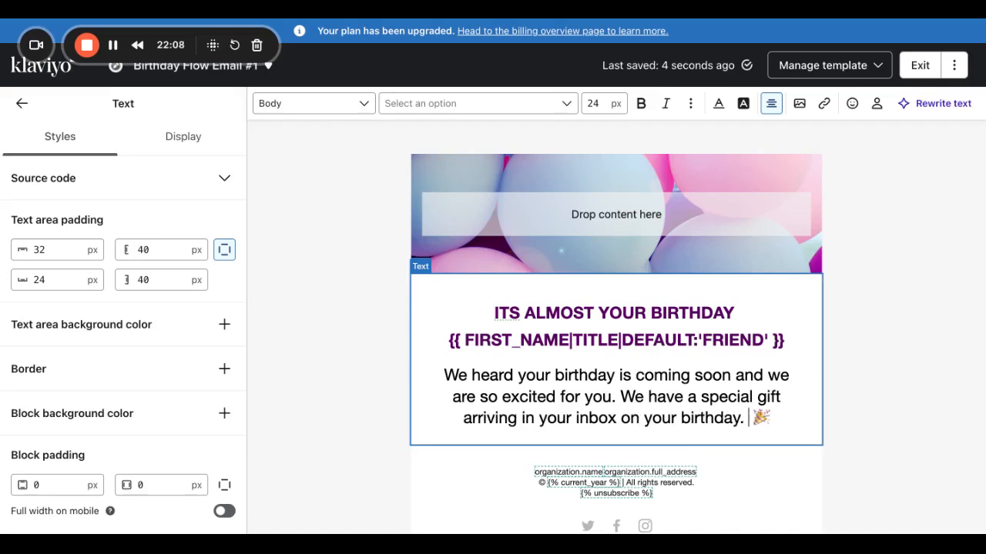
type(" sure to keep an eye out on yuo")
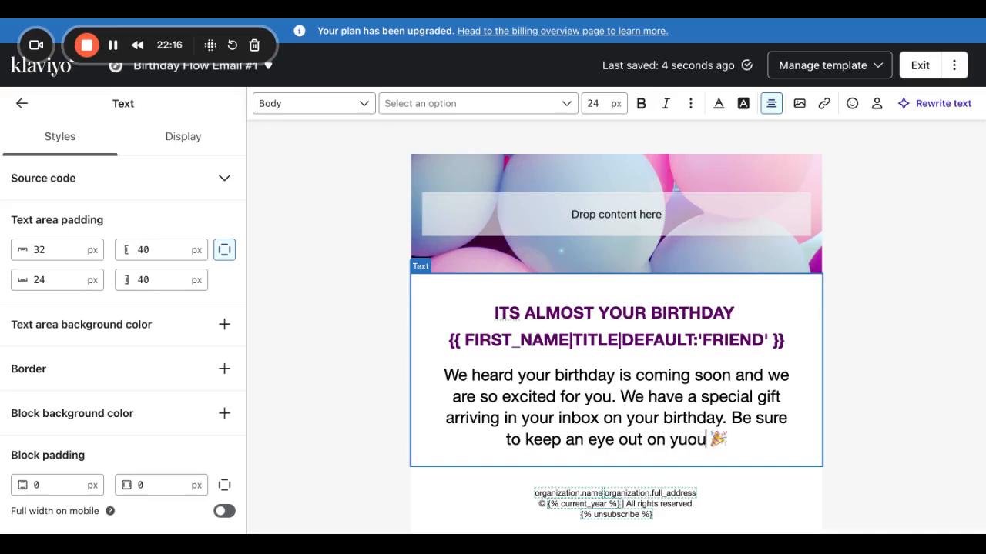
type("ur emila")
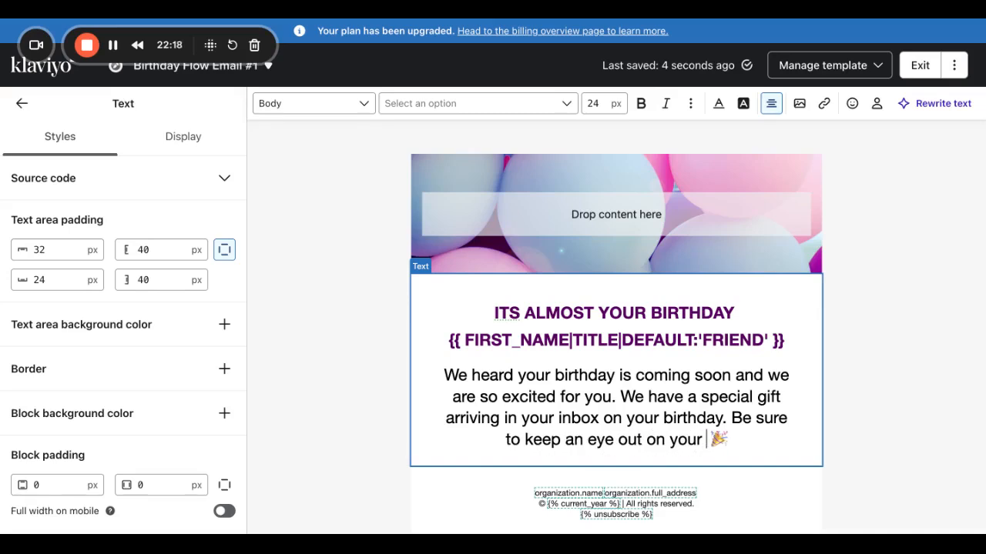
key("BackSpace")
key("BackSpace")
type("ail. In the ")
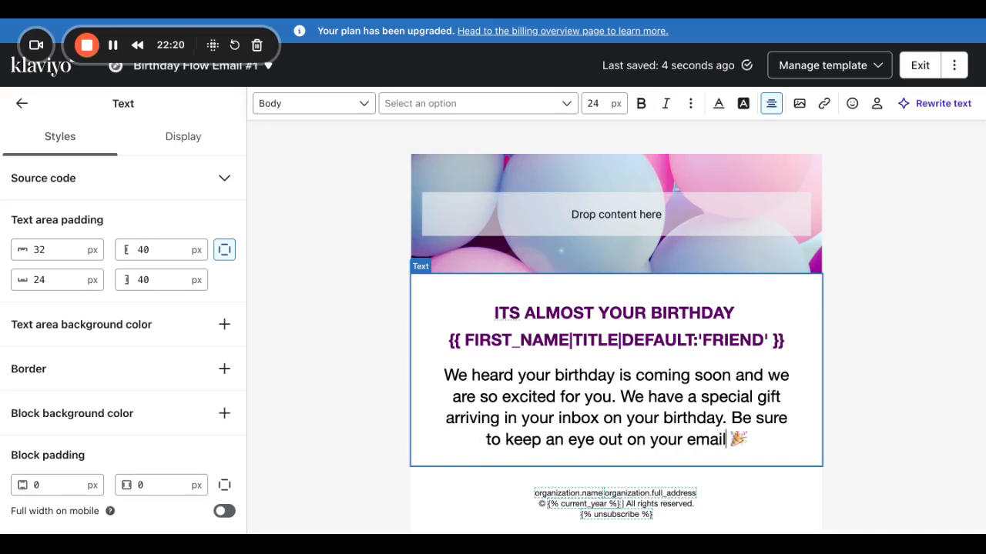
type("ean")
key("BackSpace")
key("BackSpace")
key("BackSpace")
type("meantime ")
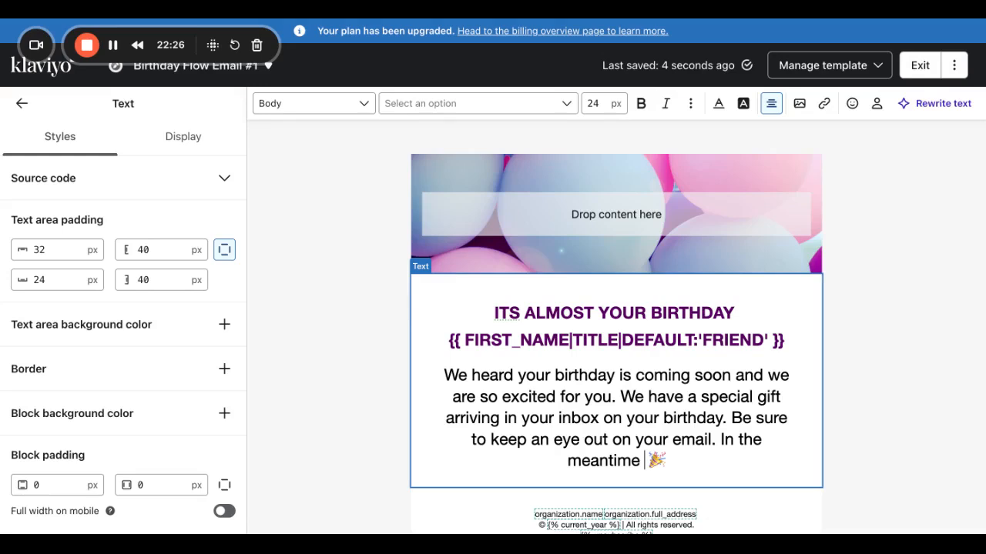
type("get your c")
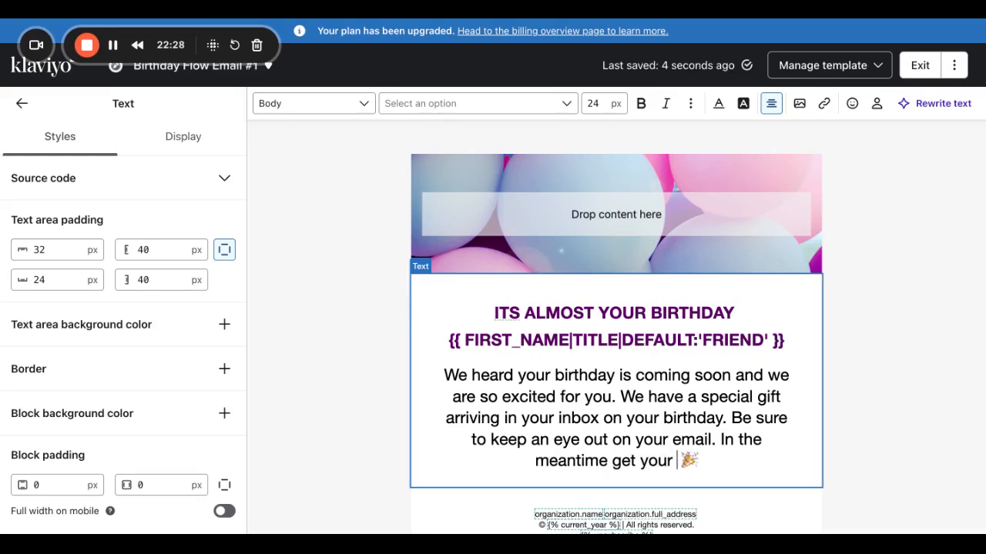
type("art ready")
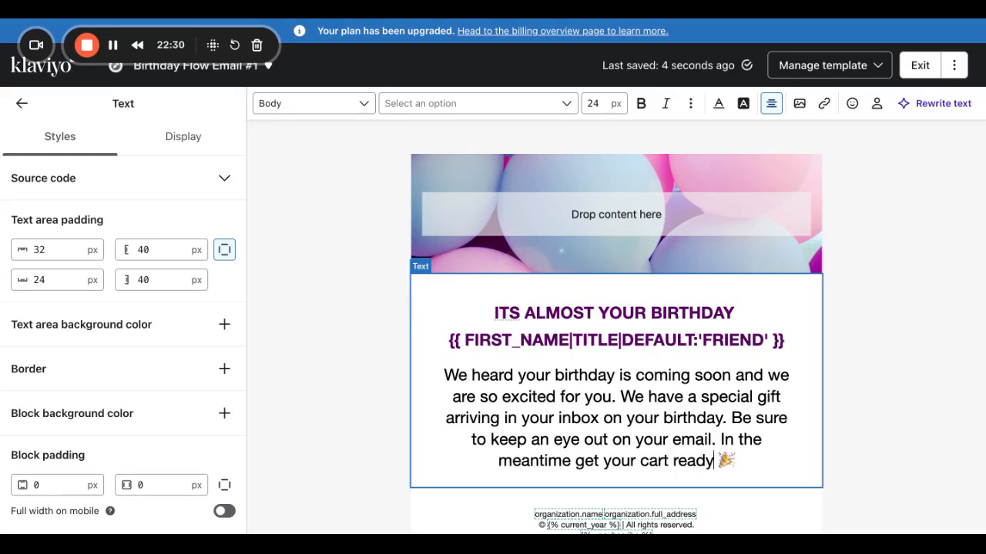
type(".")
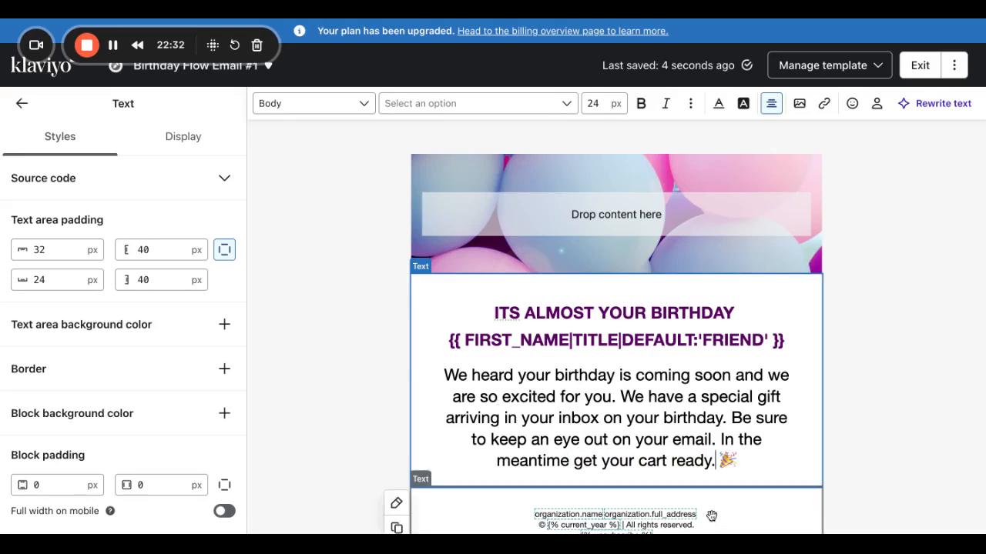
Set the body paragraph to 16 px and delete the trailing party emoji.
left_click_drag(716, 461, 441, 374)
double_click(595, 103)
key("BackSpace")
type("16")
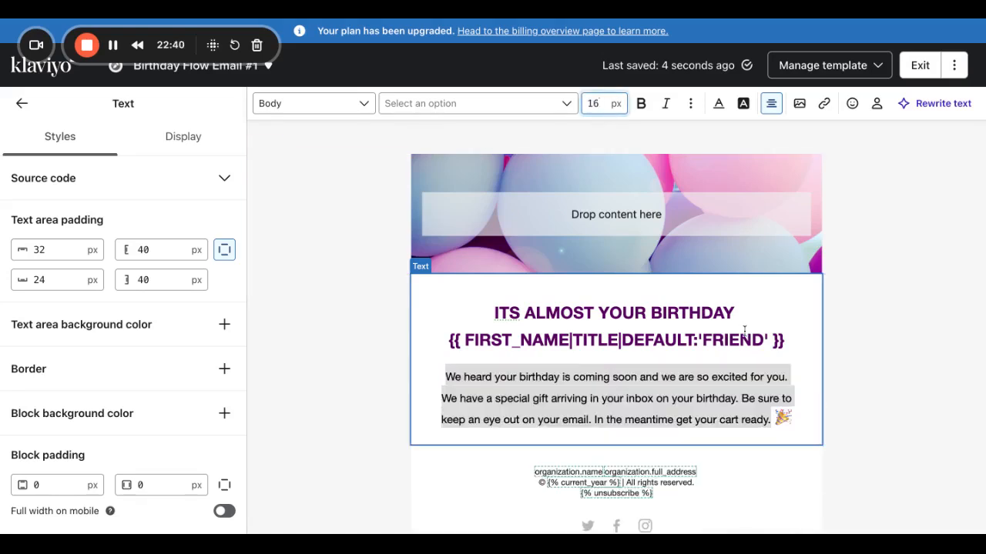
left_click(770, 416)
left_click(769, 420)
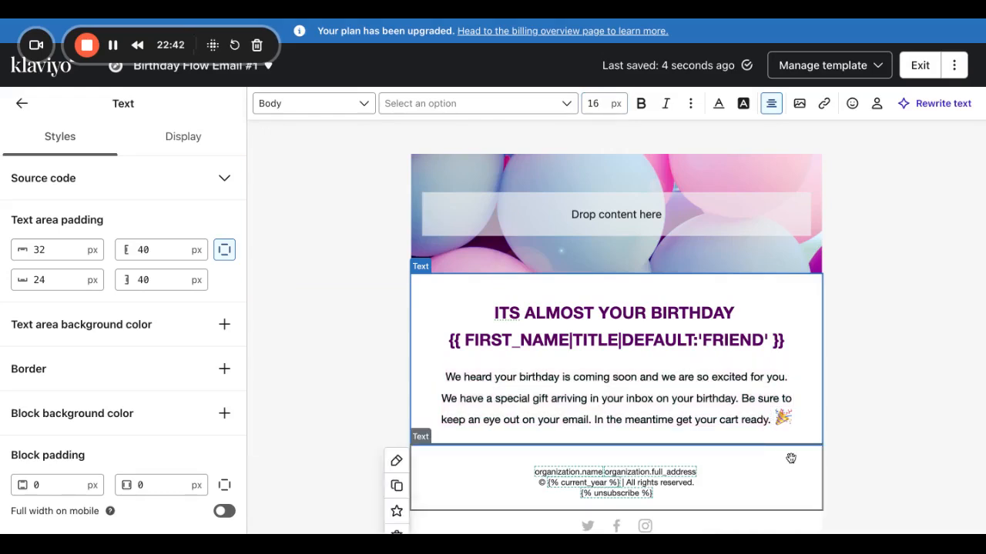
left_click_drag(773, 417, 779, 418)
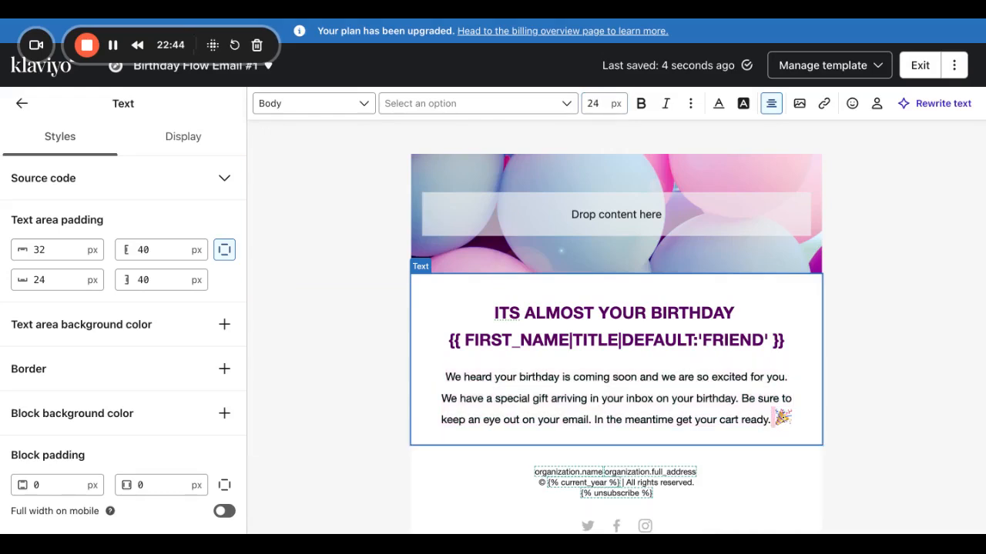
key("BackSpace")
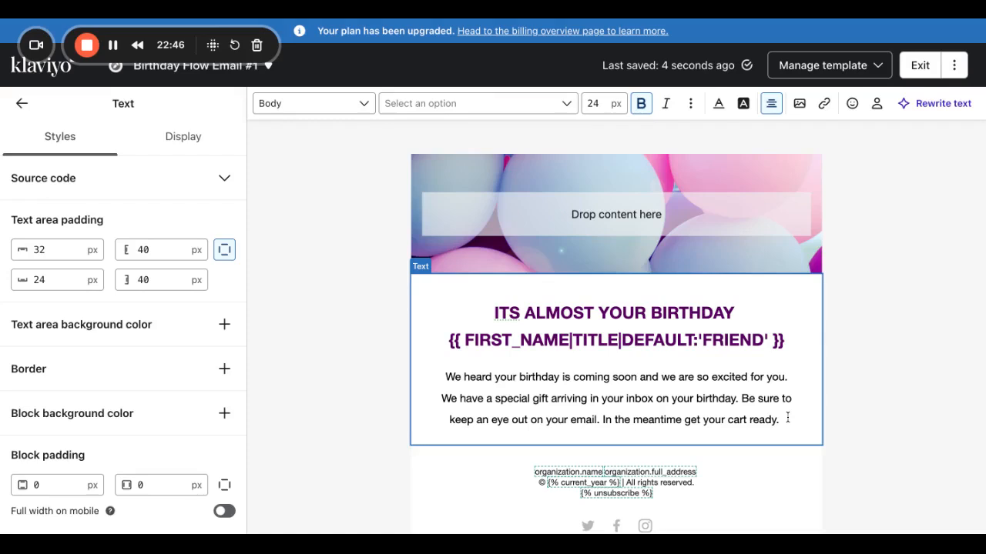
left_click_drag(787, 417, 445, 376)
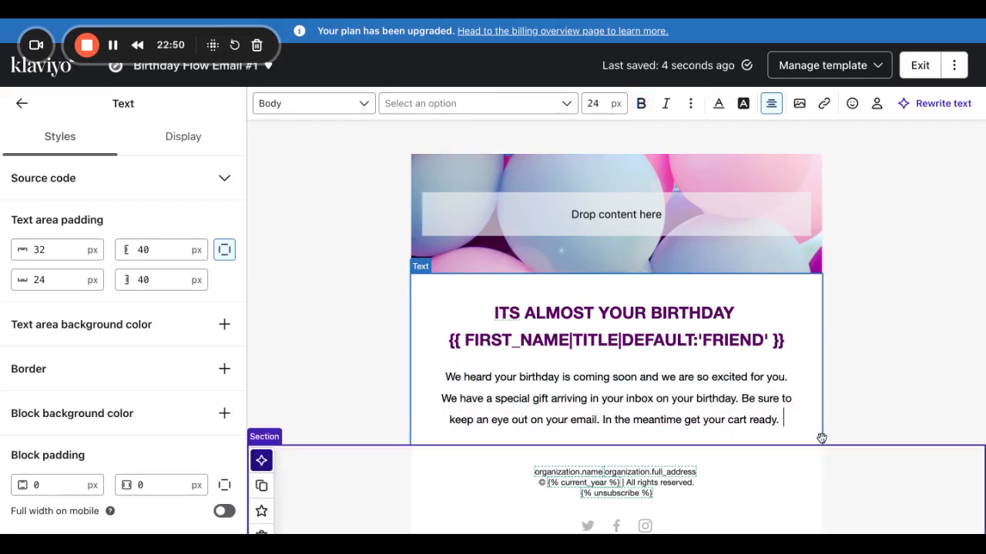
left_click(23, 104)
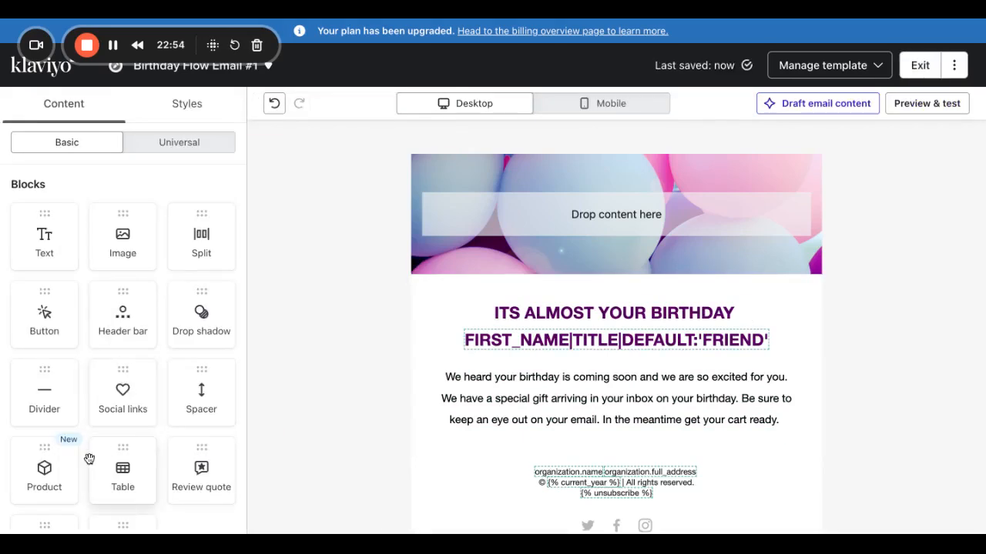
Place a Product block beneath the birthday message and choose Create product feed.
scroll(90, 459, "down", 1)
left_click(42, 412)
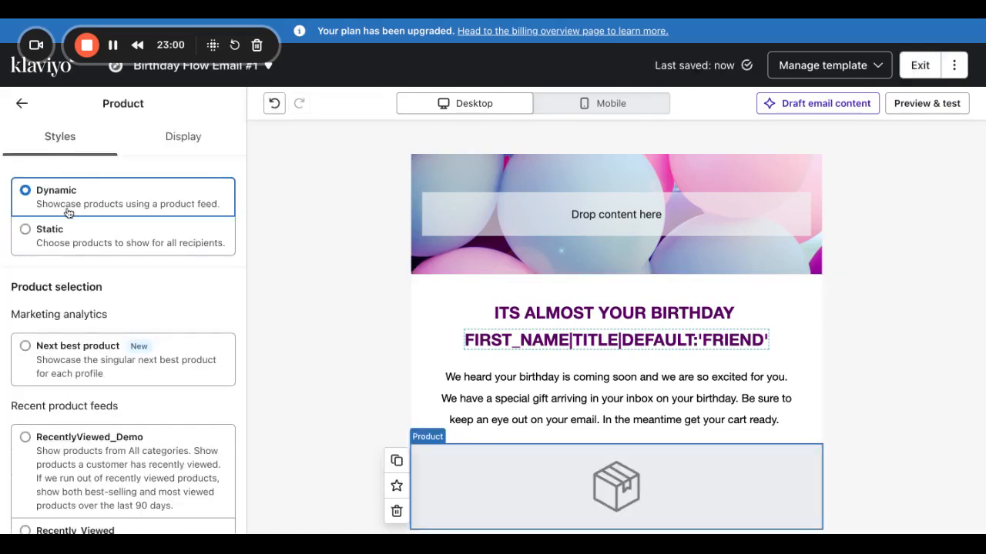
scroll(44, 307, "down", 3)
scroll(44, 306, "up", 4)
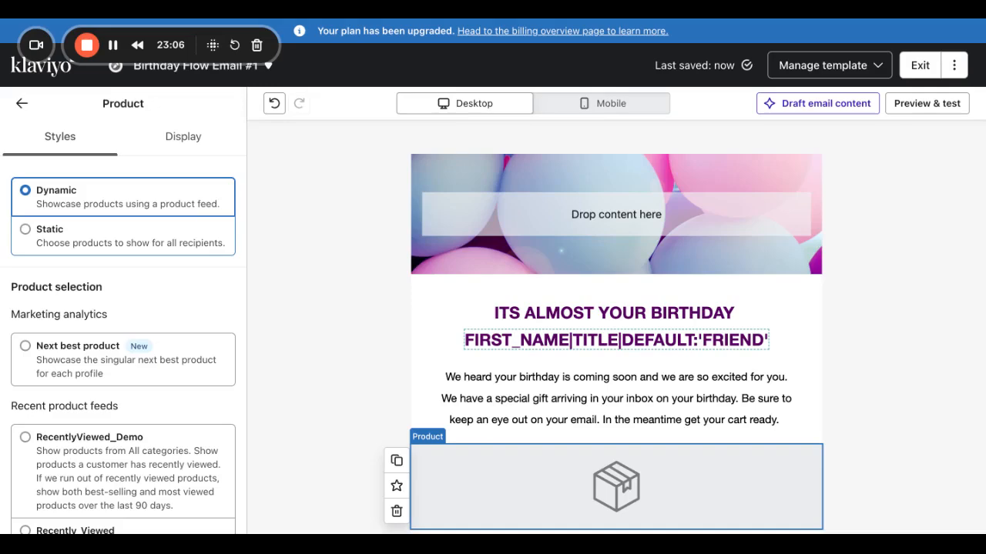
scroll(174, 423, "down", 5)
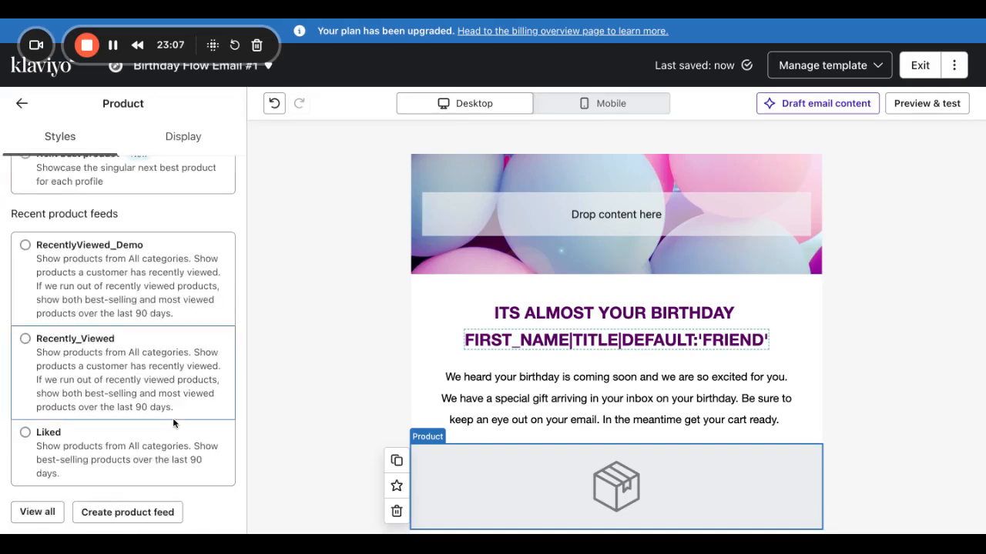
left_click(120, 512)
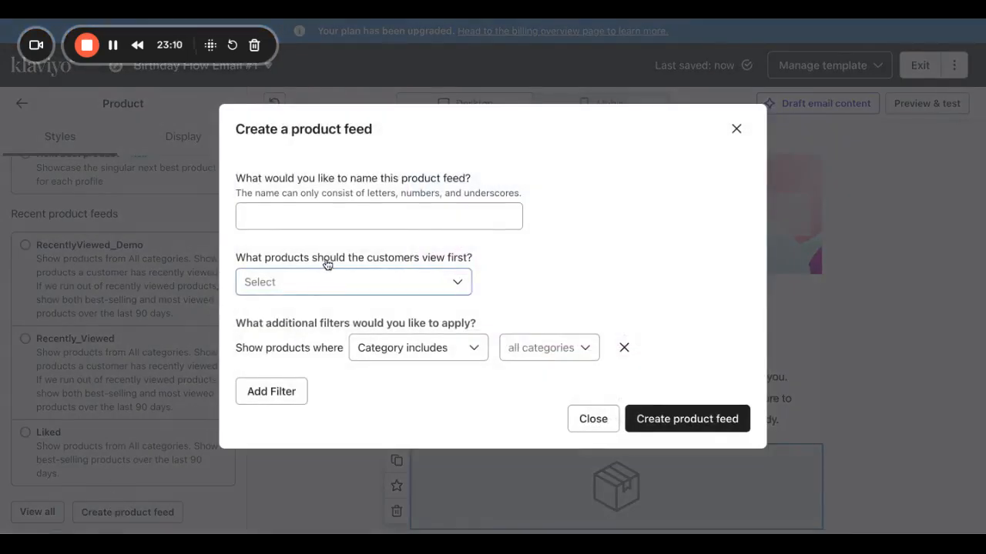
Name the feed Customer_Liked_Demo and open the 'view first' product type options.
left_click(316, 222)
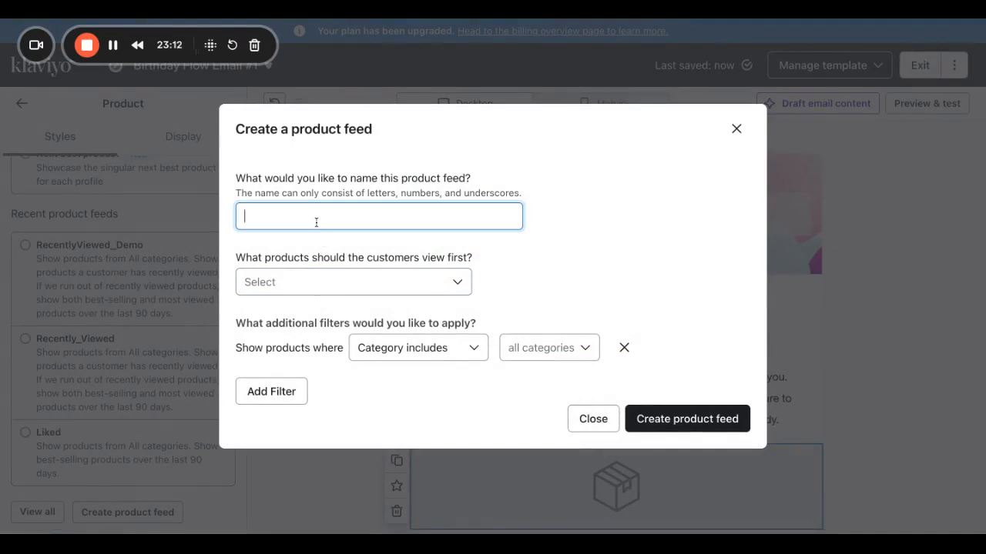
type("Li")
key("BackSpace")
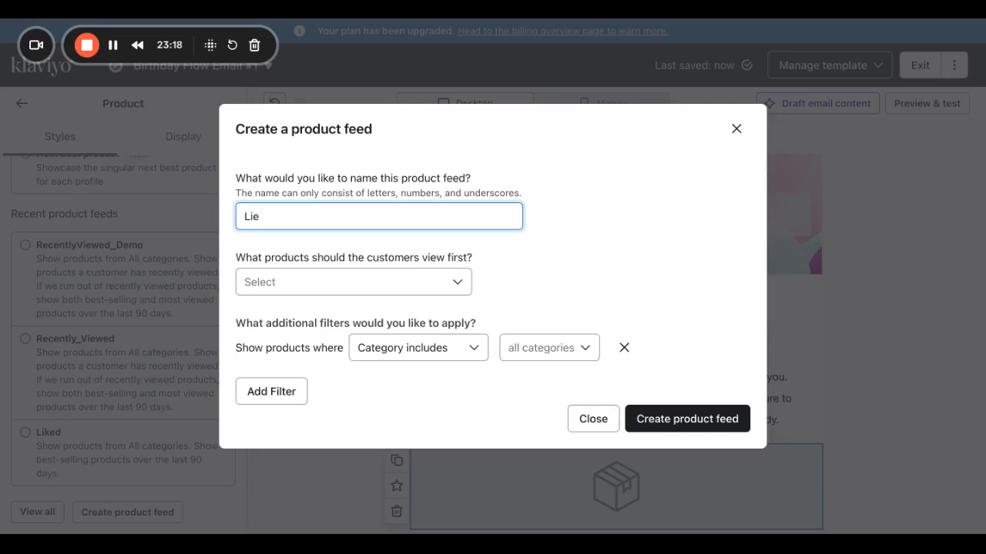
type("Liked_Demo_")
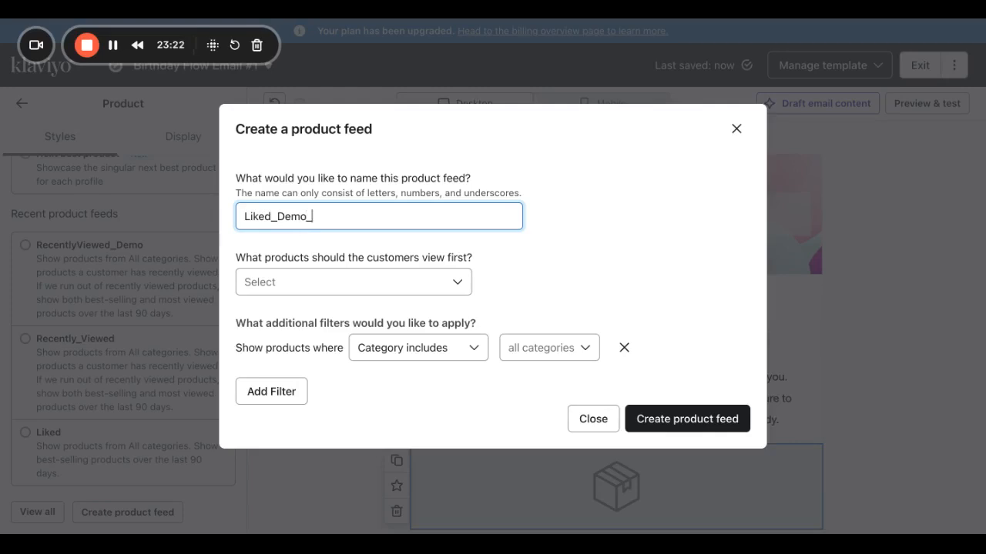
key("BackSpace")
key("BackSpace")
key("BackSpace")
key("BackSpace")
key("BackSpace")
key("BackSpace")
key("BackSpace")
key("BackSpace")
key("BackSpace")
type("Customer_Liked")
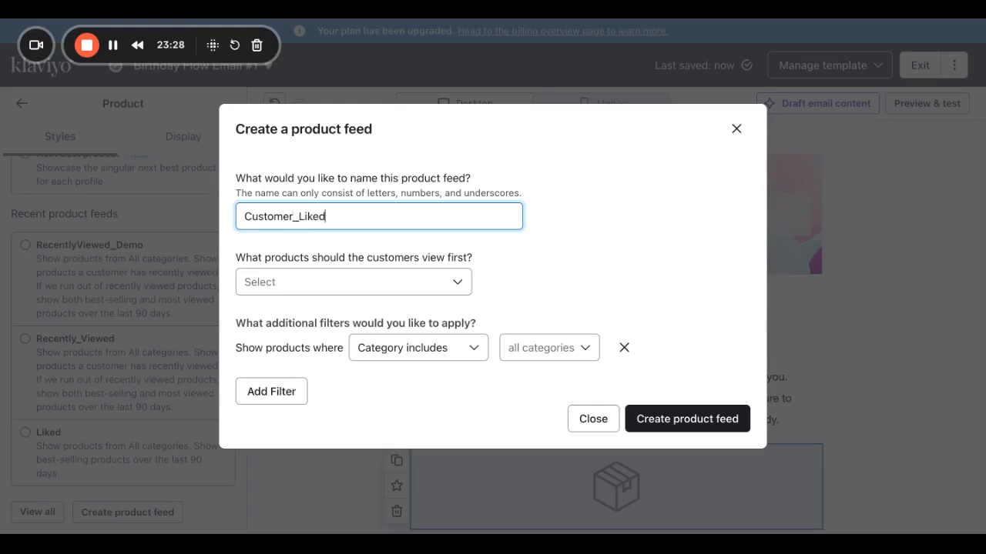
type("_Demo")
left_click(312, 285)
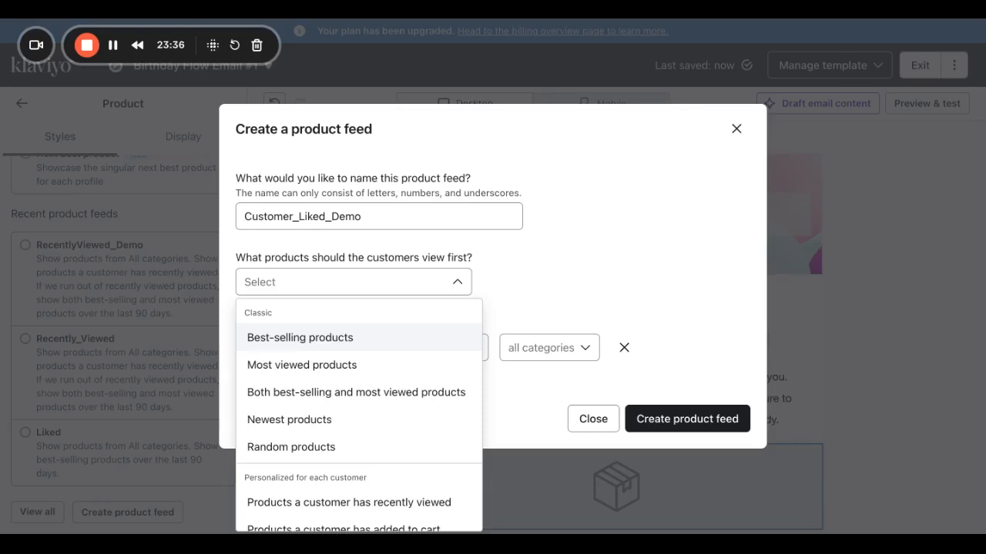
scroll(357, 422, "down", 1)
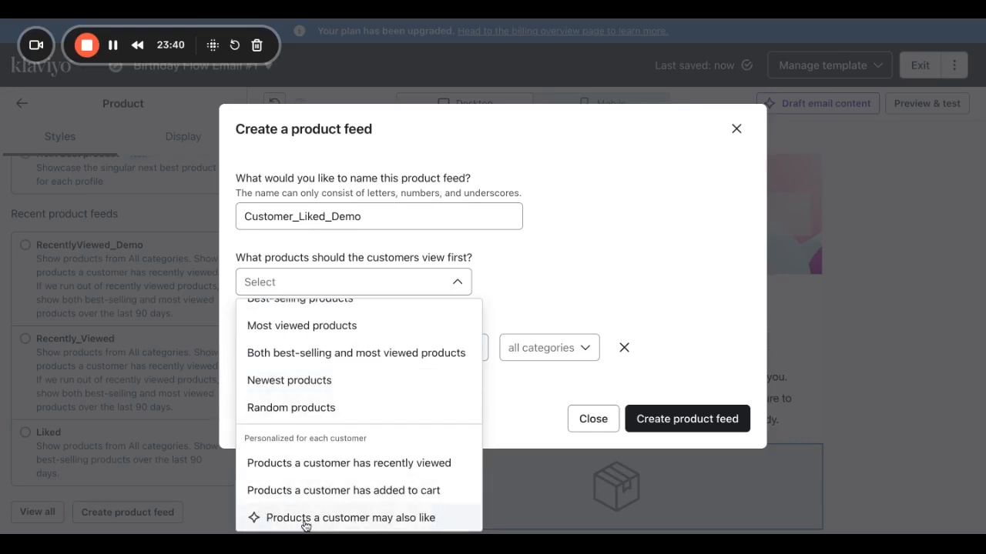
Recommend 'may also like' products from view and purchase history, falling back to best-sellers/most viewed, 90 days.
left_click(343, 518)
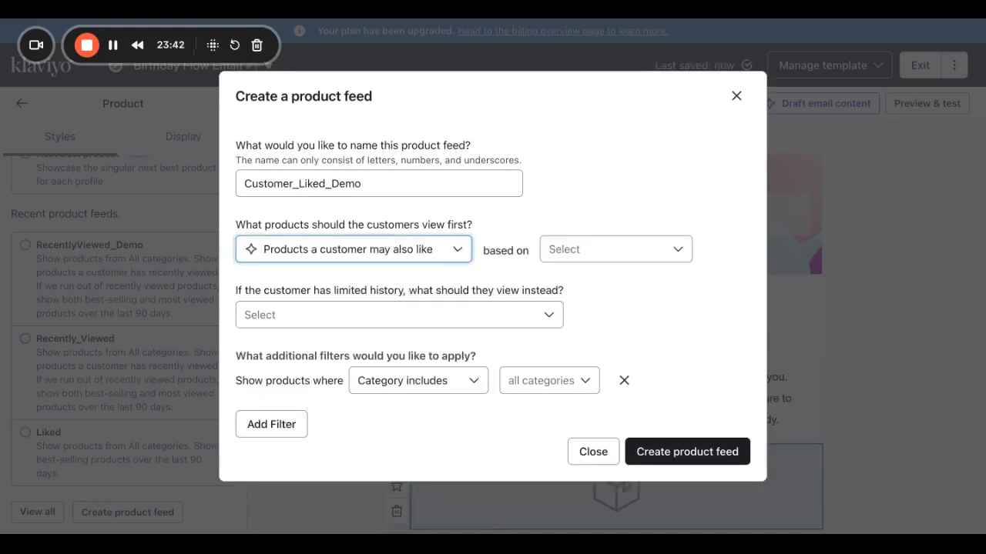
left_click(590, 248)
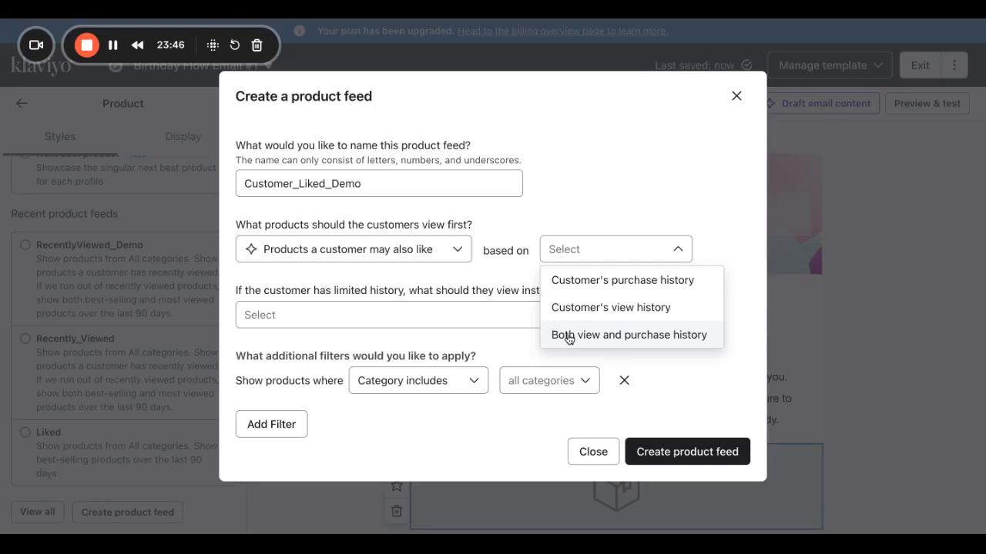
left_click(628, 334)
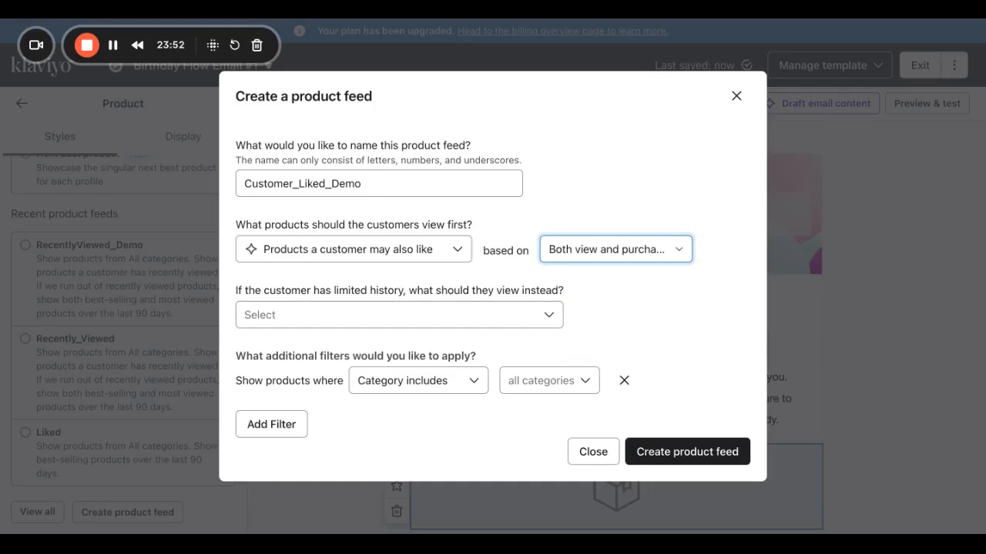
left_click(303, 323)
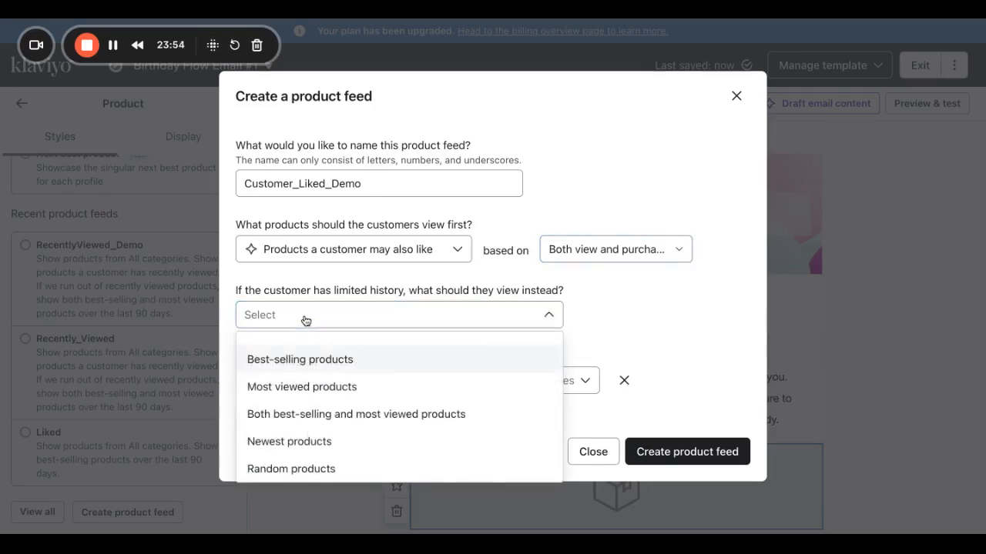
left_click(341, 422)
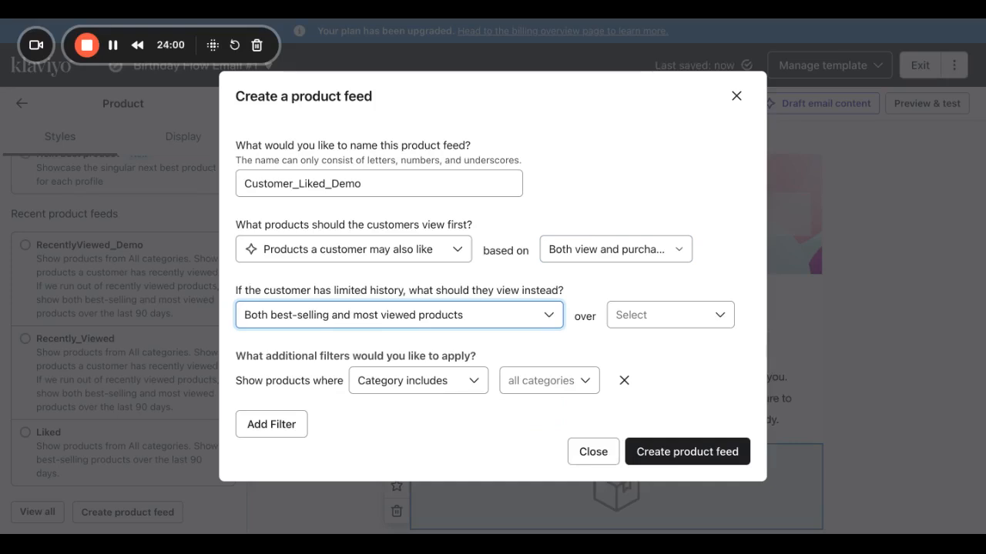
left_click(655, 315)
left_click(640, 346)
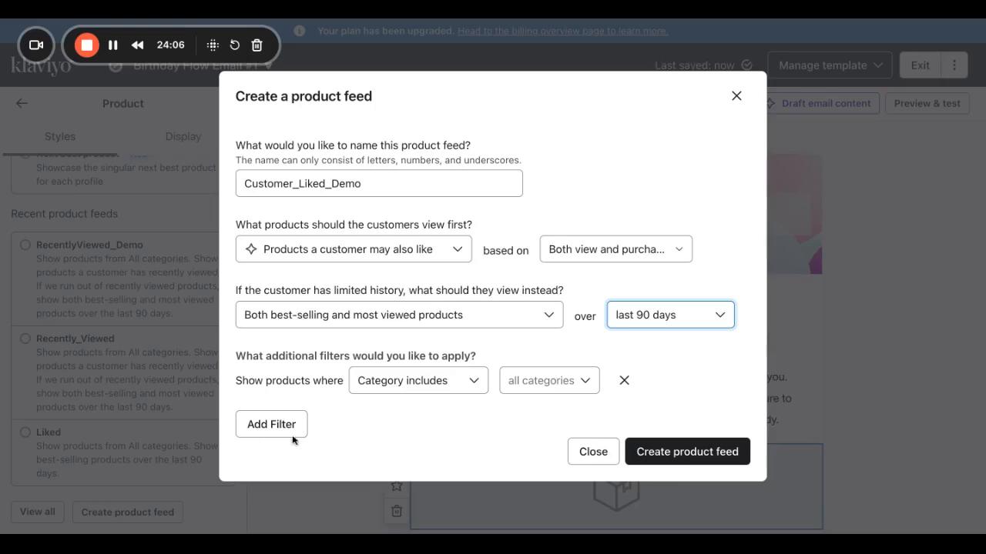
Keep the Category includes filter after trying a price filter, and create the feed.
left_click(397, 381)
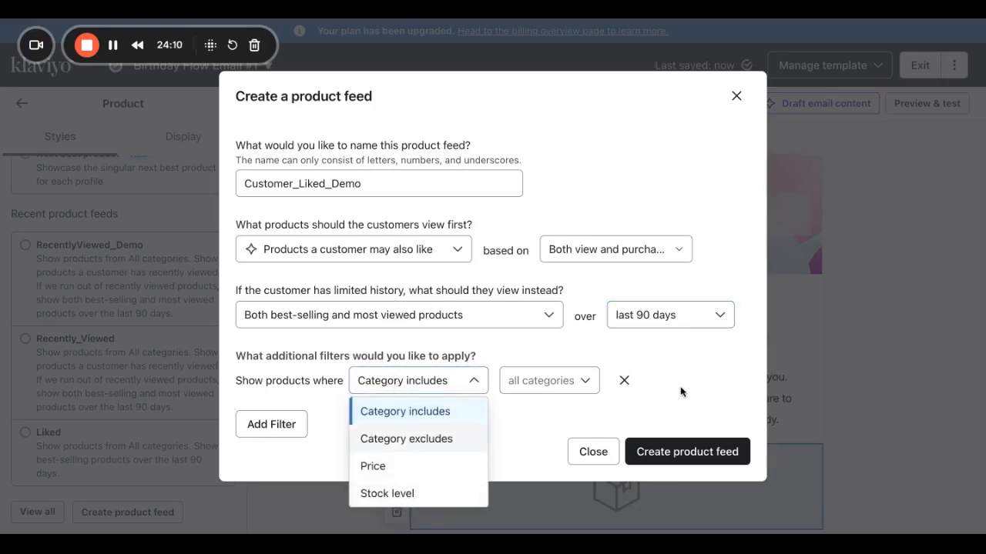
left_click(386, 465)
left_click(525, 383)
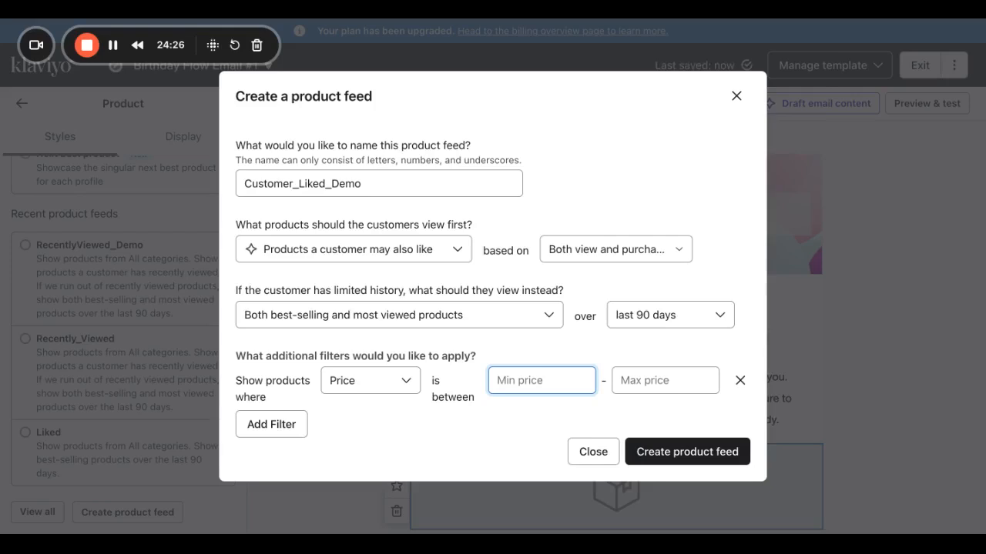
left_click(367, 387)
left_click(366, 440)
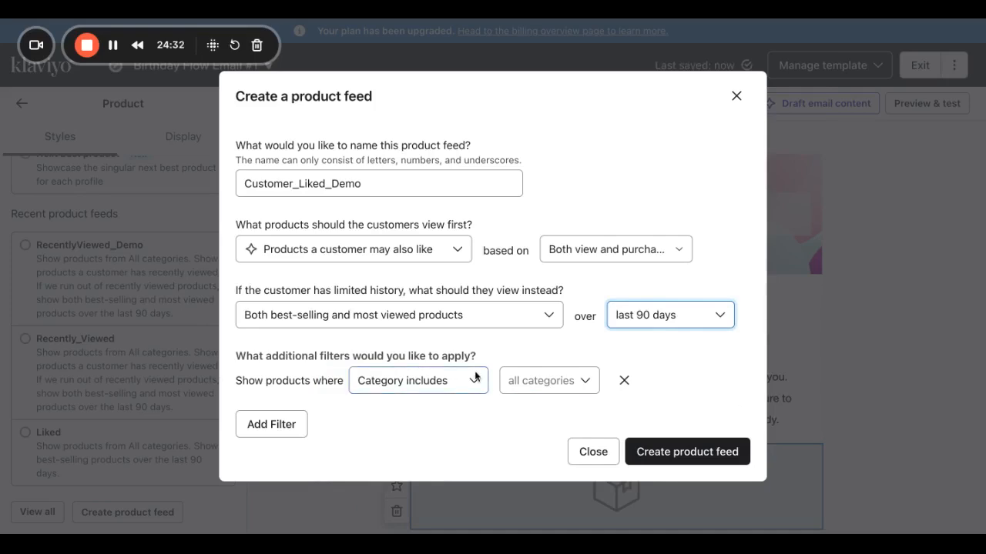
left_click(670, 462)
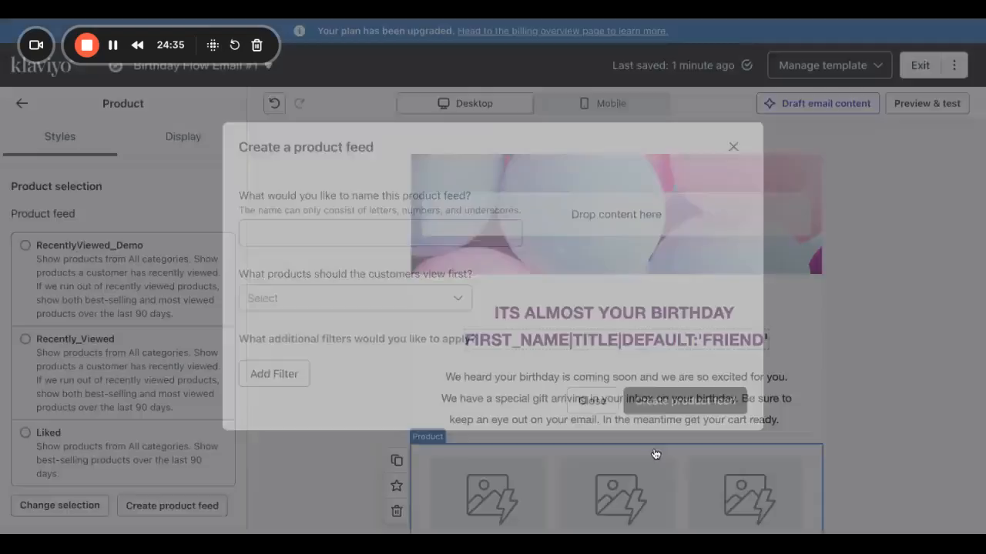
Set the product grid to 2 products per row and 3 rows.
scroll(675, 477, "down", 3)
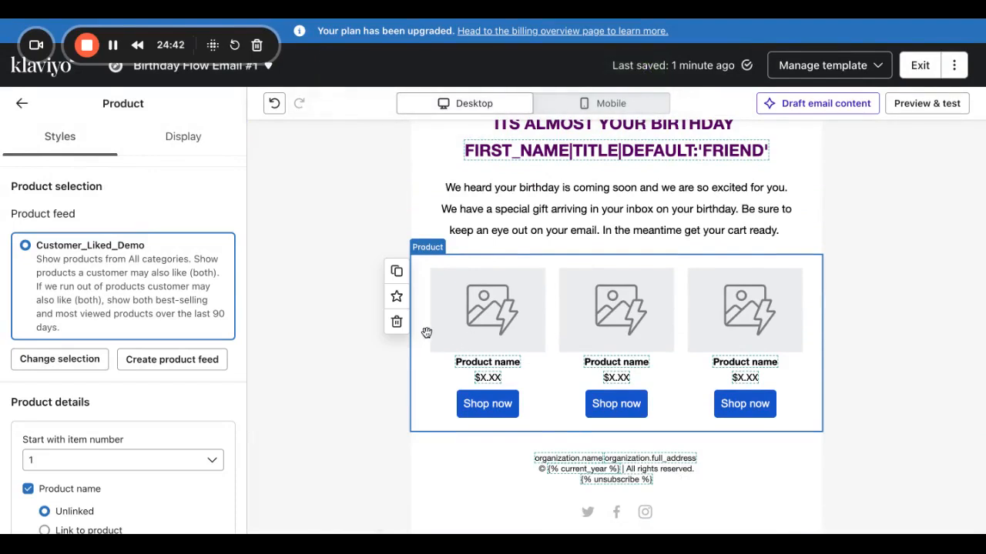
scroll(107, 409, "down", 5)
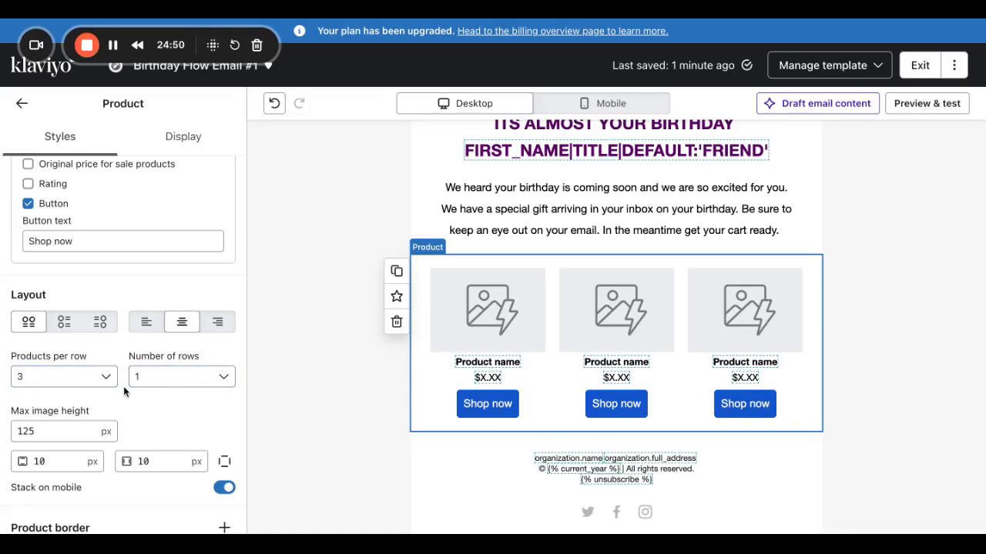
left_click(93, 379)
left_click(67, 244)
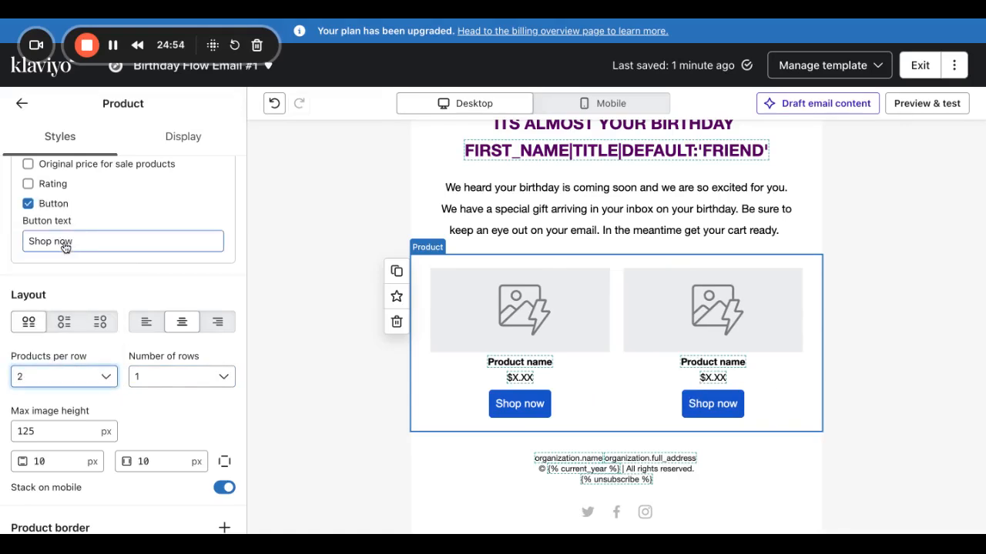
left_click(157, 381)
left_click(156, 267)
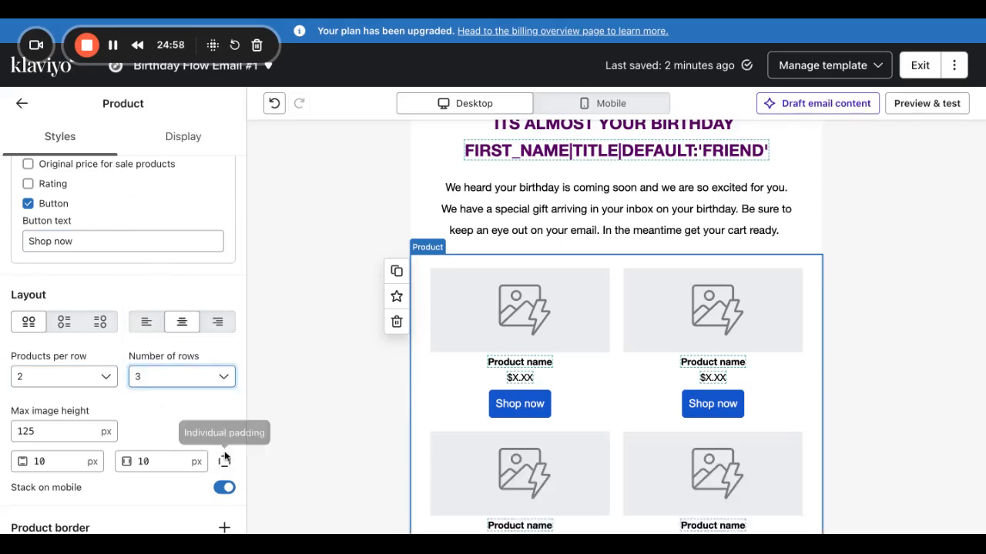
Keep the max image height at 125 and preview the email with real products.
scroll(469, 528, "down", 3)
scroll(470, 528, "down", 2)
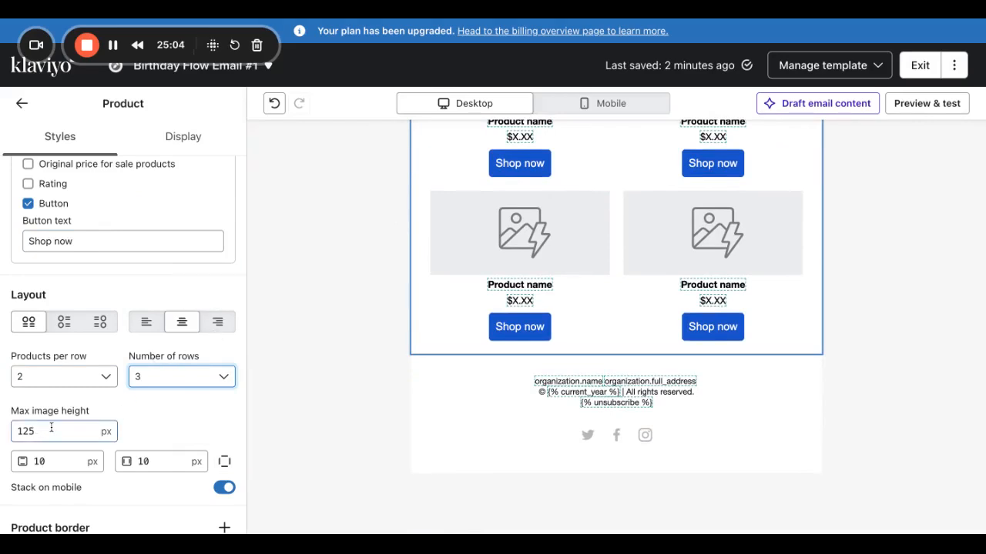
double_click(23, 431)
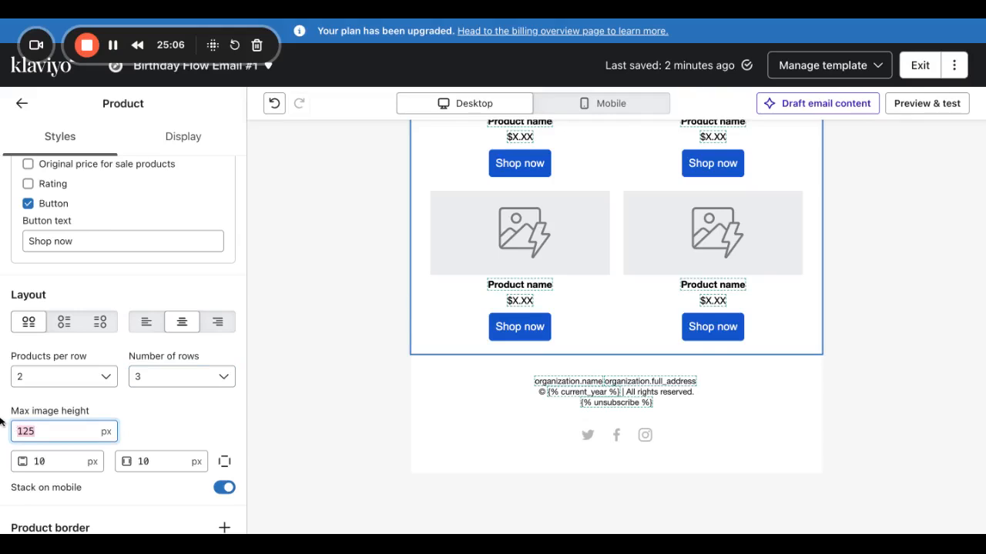
type("1")
key("BackSpace")
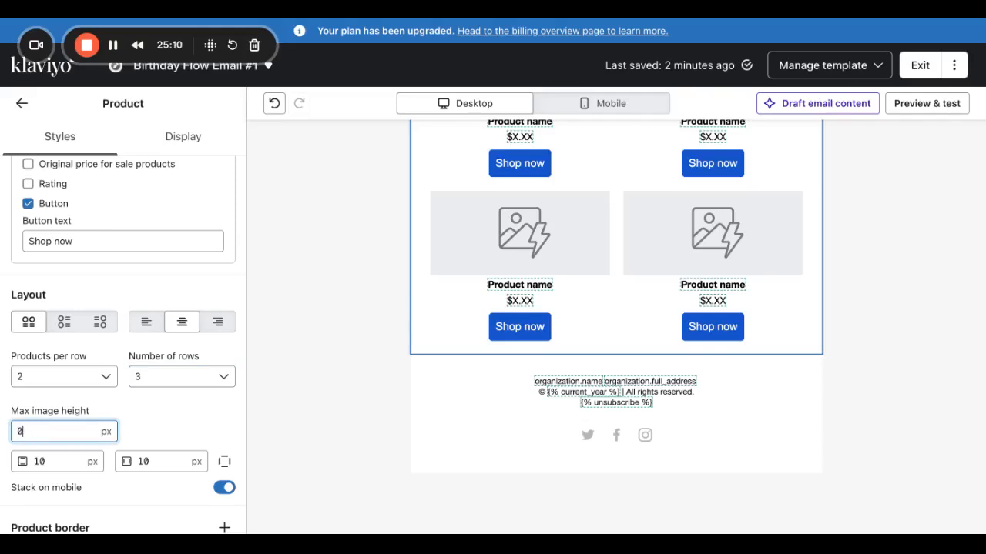
type("125")
key("Tab")
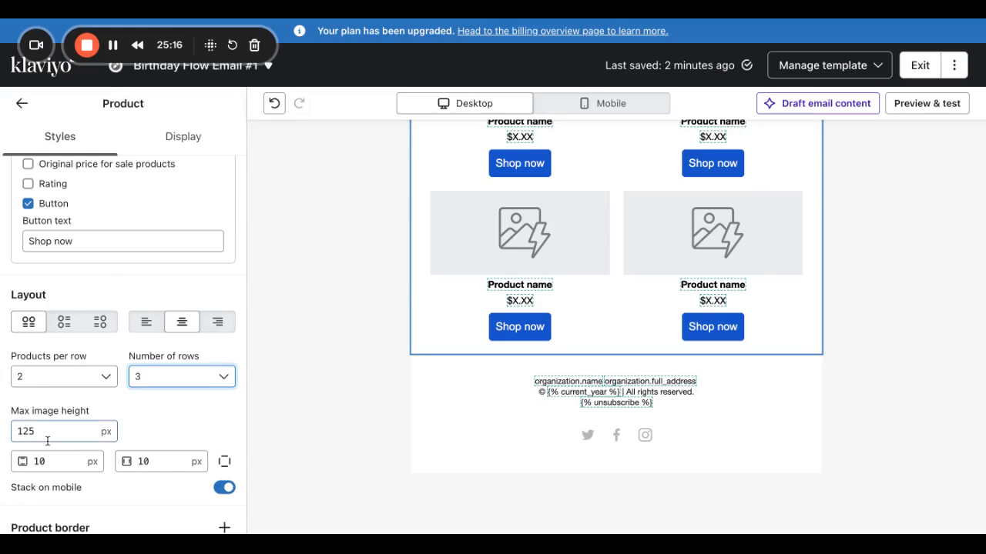
left_click(943, 112)
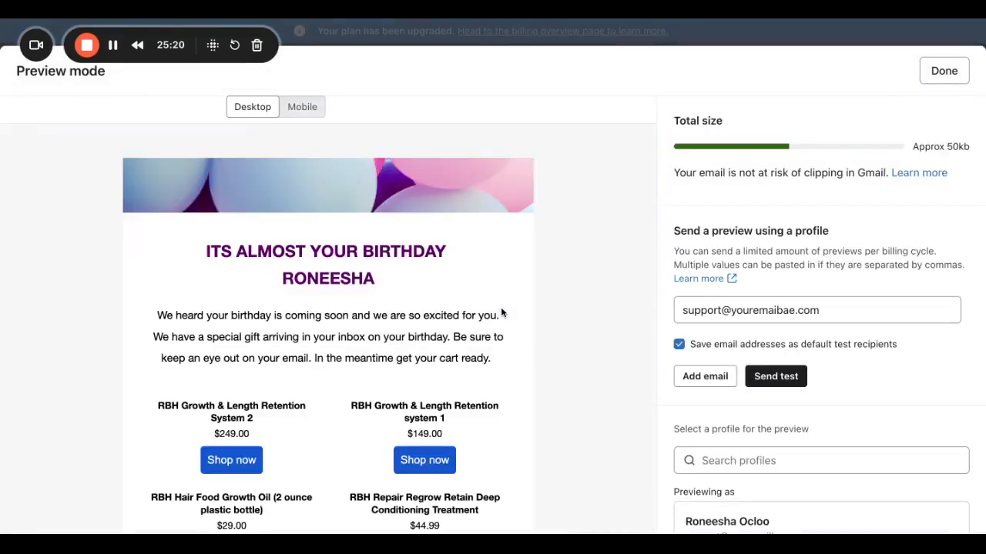
scroll(479, 362, "down", 5)
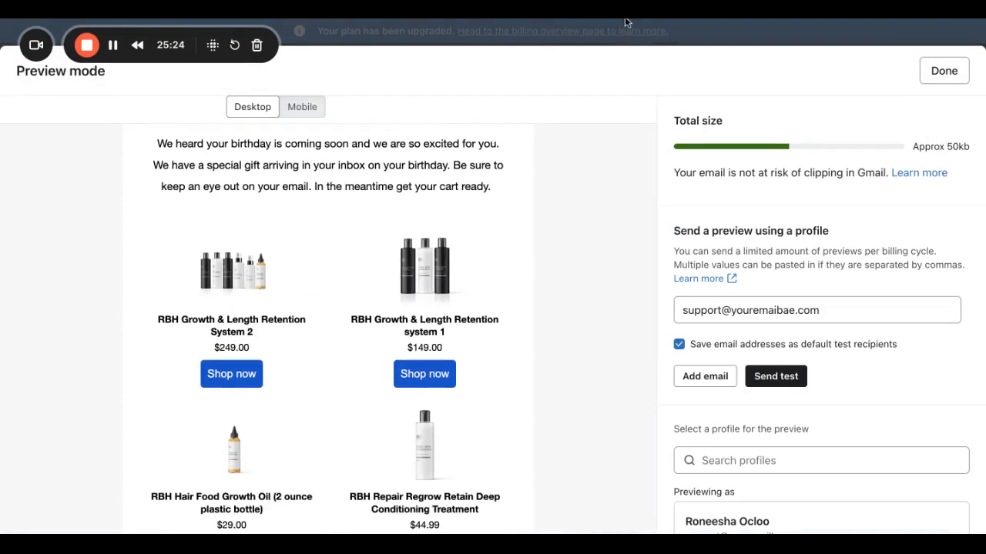
left_click(954, 74)
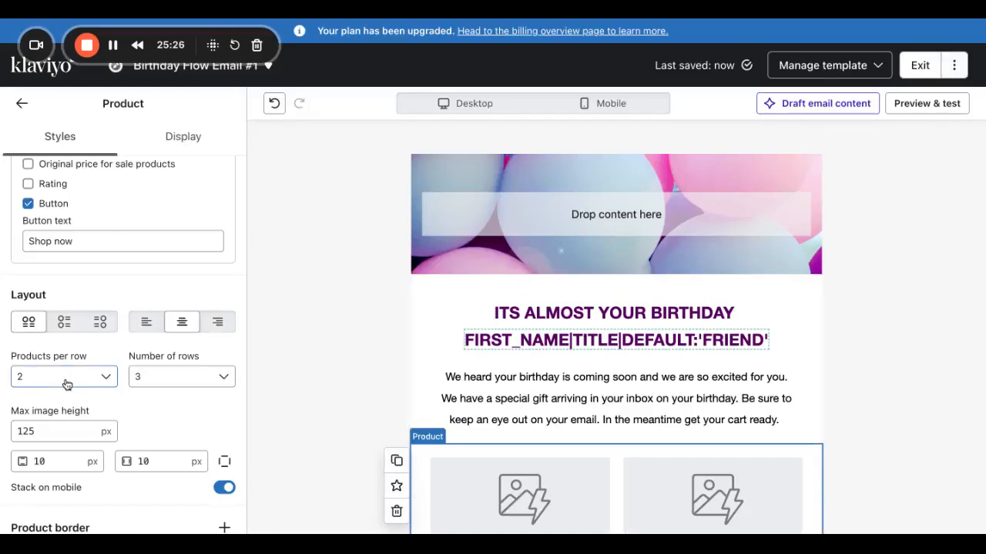
left_click_drag(51, 433, 4, 410)
type("175")
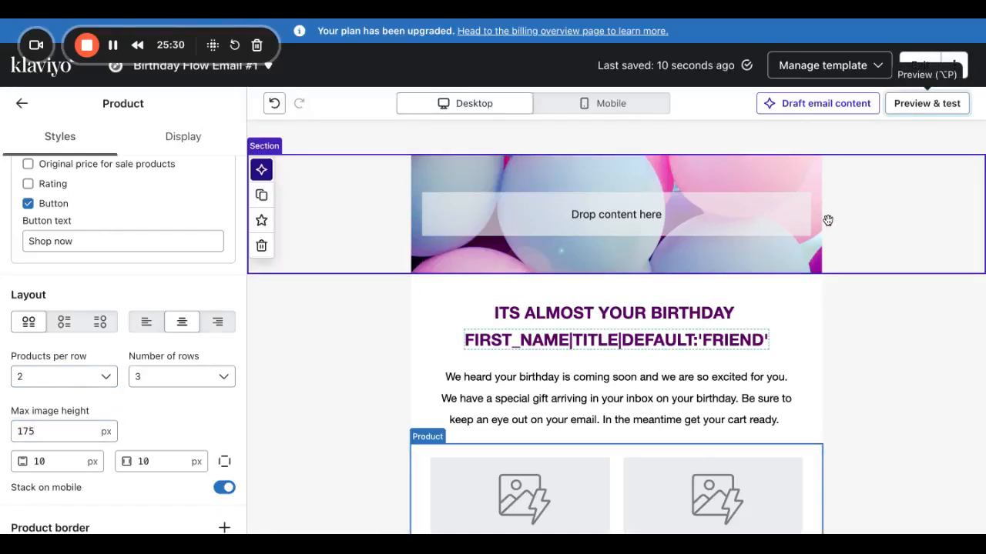
left_click(932, 106)
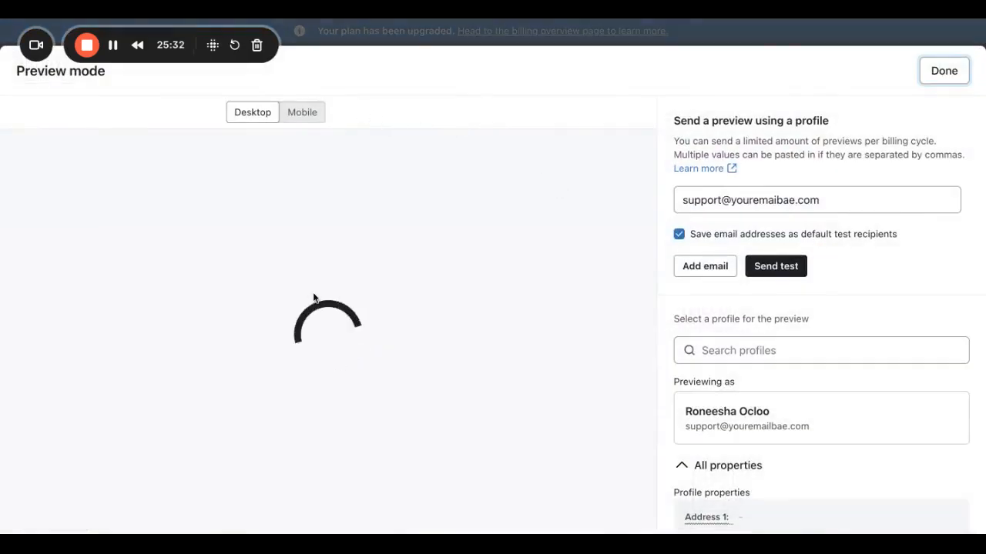
scroll(323, 363, "down", 1)
scroll(323, 362, "down", 8)
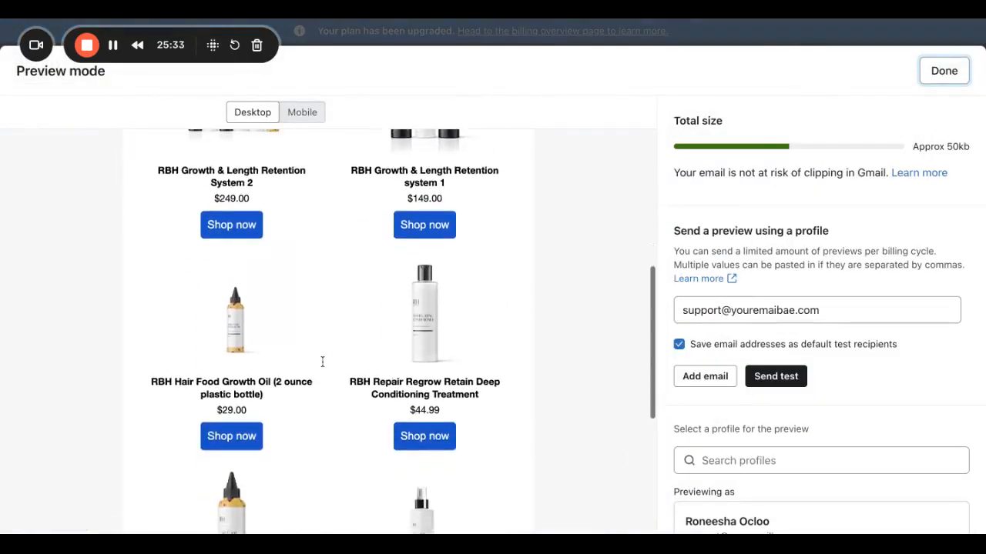
scroll(327, 331, "up", 2)
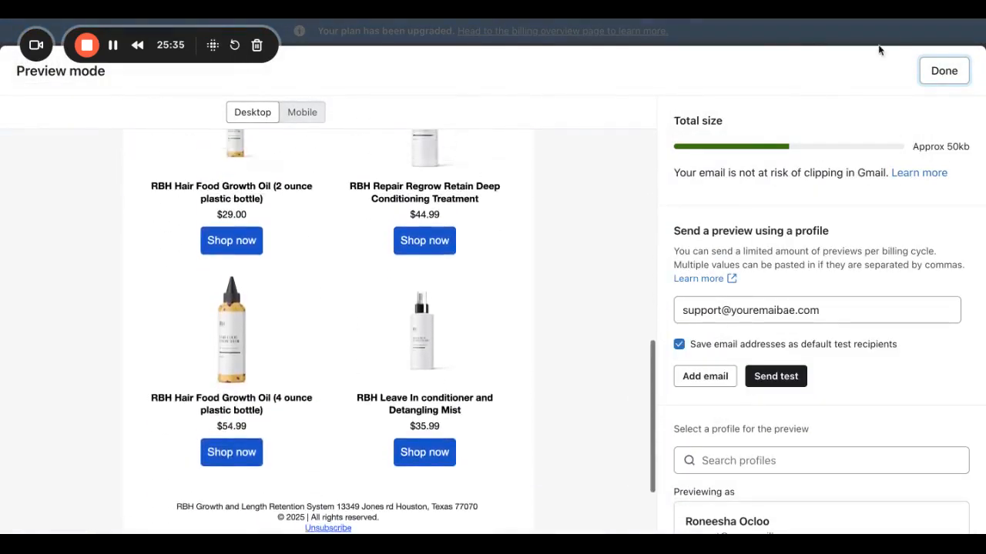
left_click(936, 71)
double_click(38, 427)
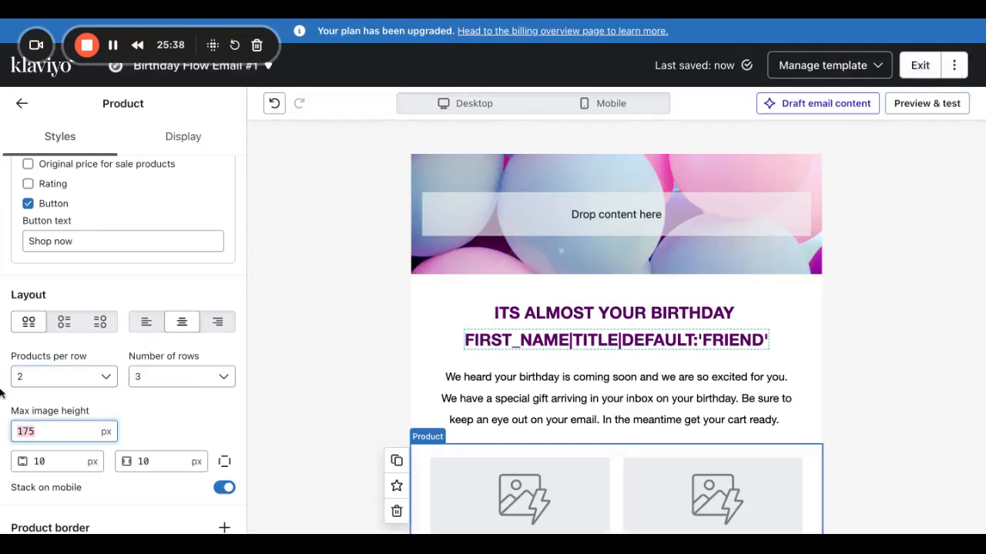
type("20")
key("BackSpace")
type("21")
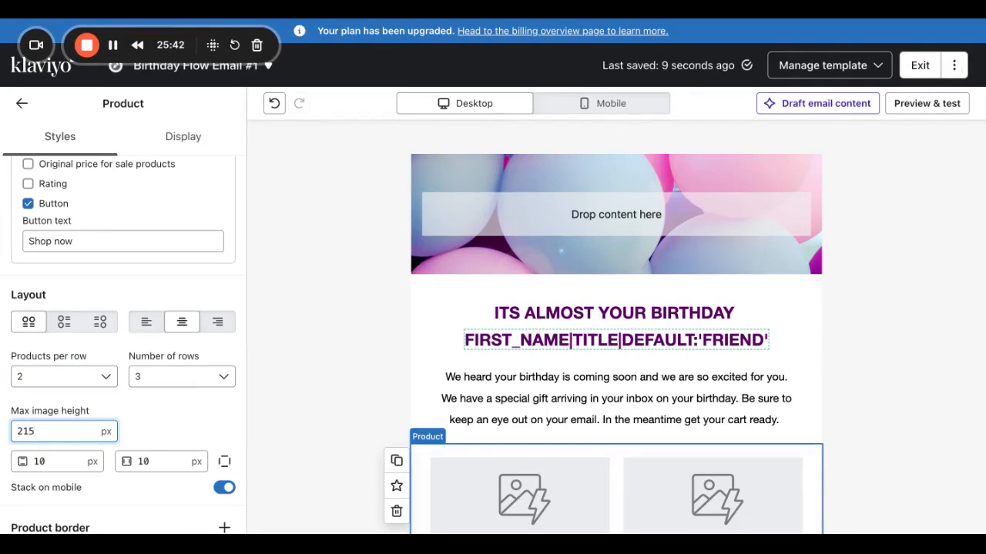
left_click(926, 104)
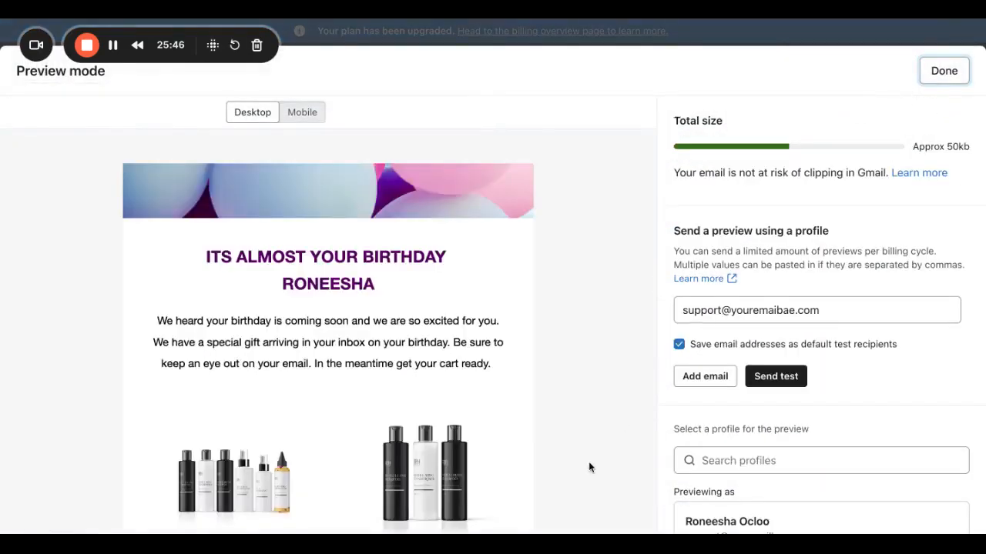
scroll(587, 460, "down", 5)
scroll(587, 466, "down", 5)
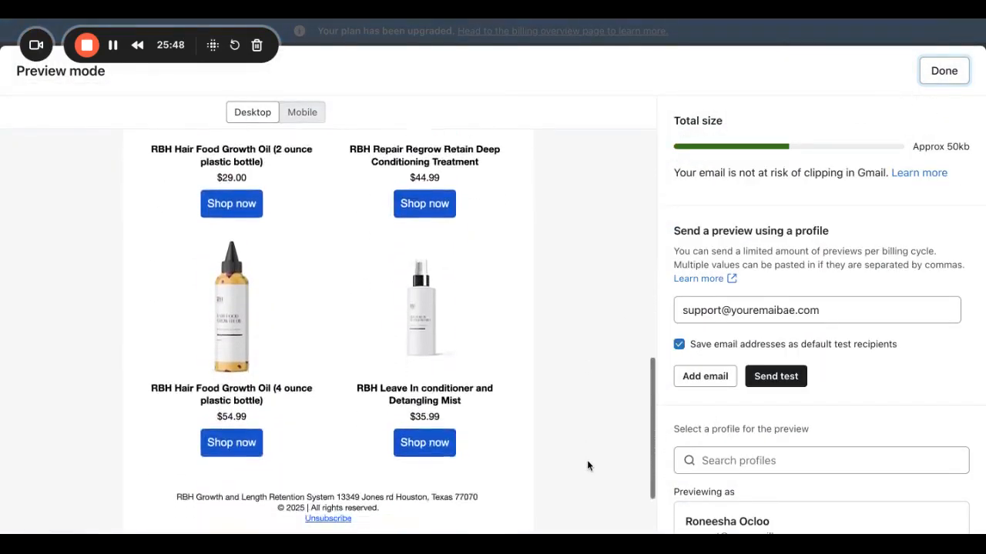
left_click(953, 72)
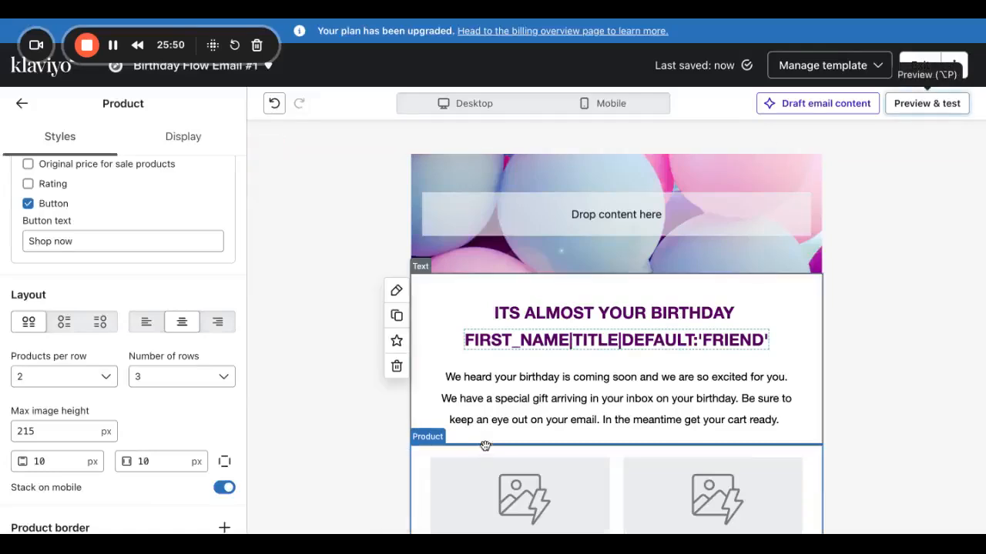
scroll(93, 401, "down", 3)
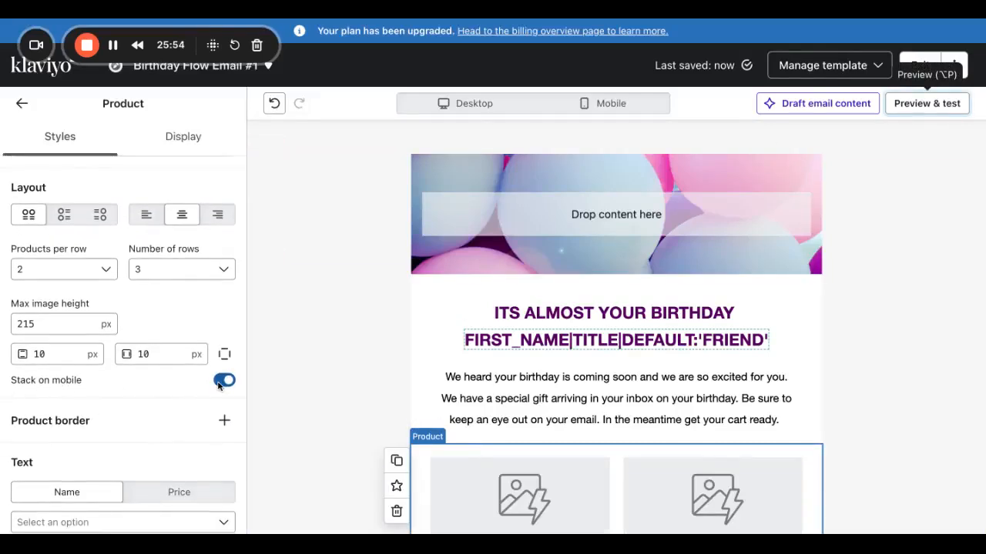
scroll(567, 494, "down", 2)
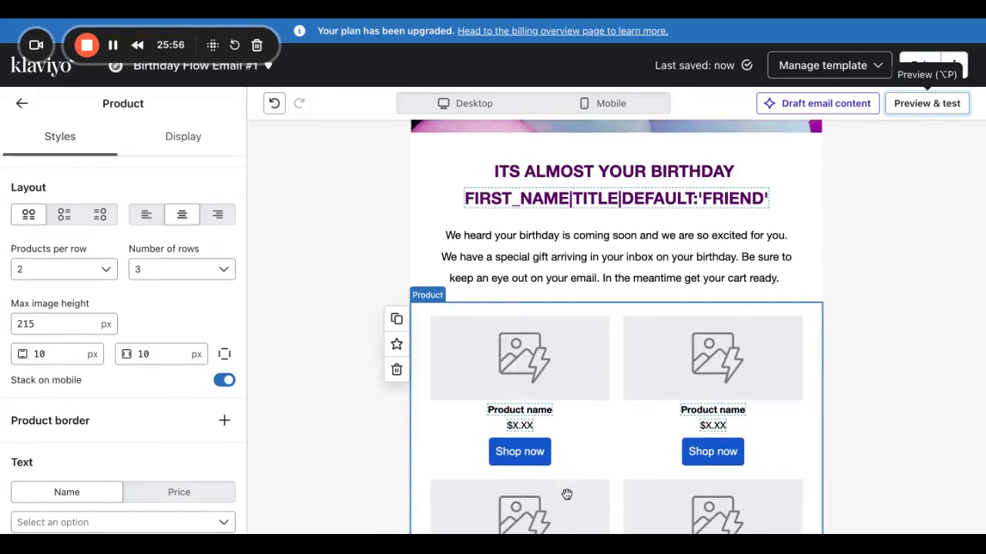
left_click(632, 109)
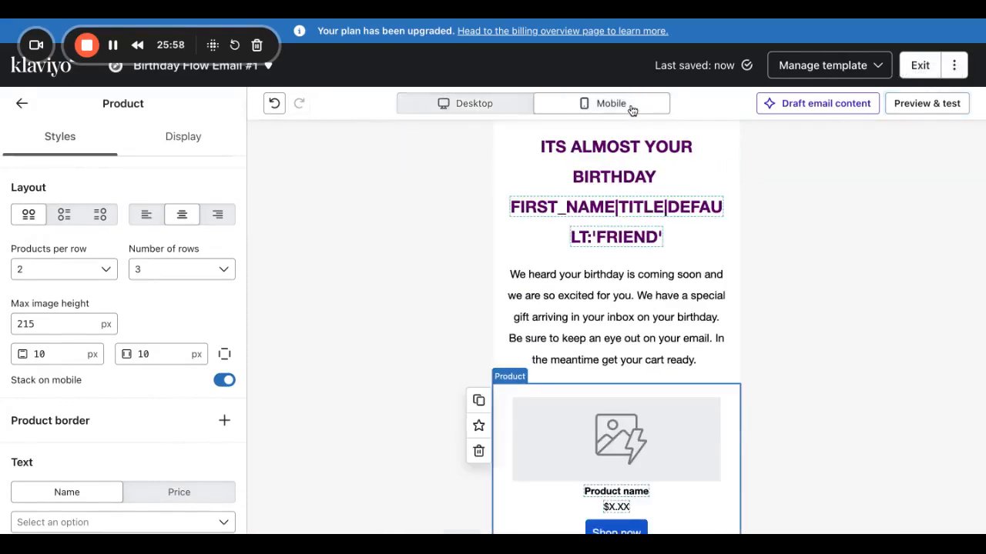
scroll(623, 385, "down", 5)
scroll(634, 486, "down", 2)
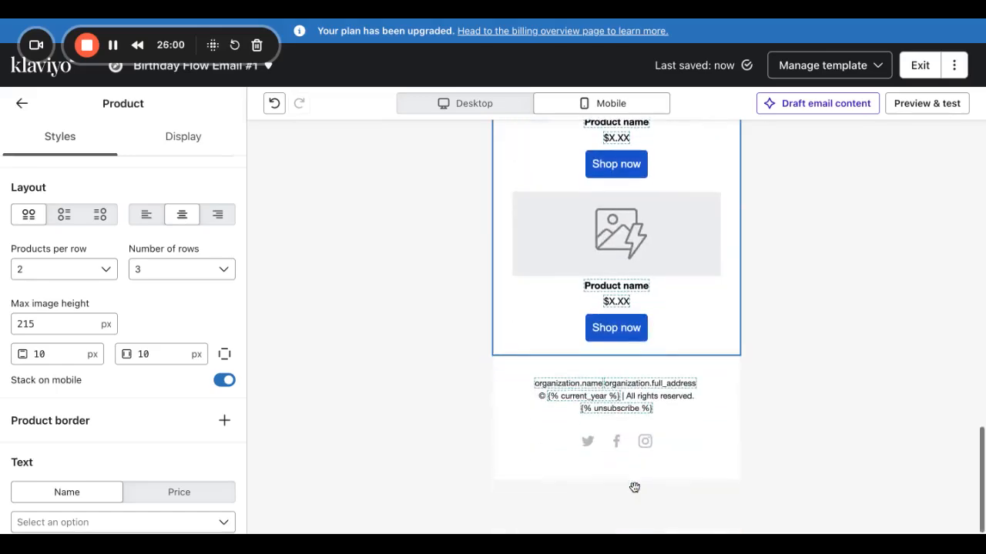
scroll(640, 291, "up", 10)
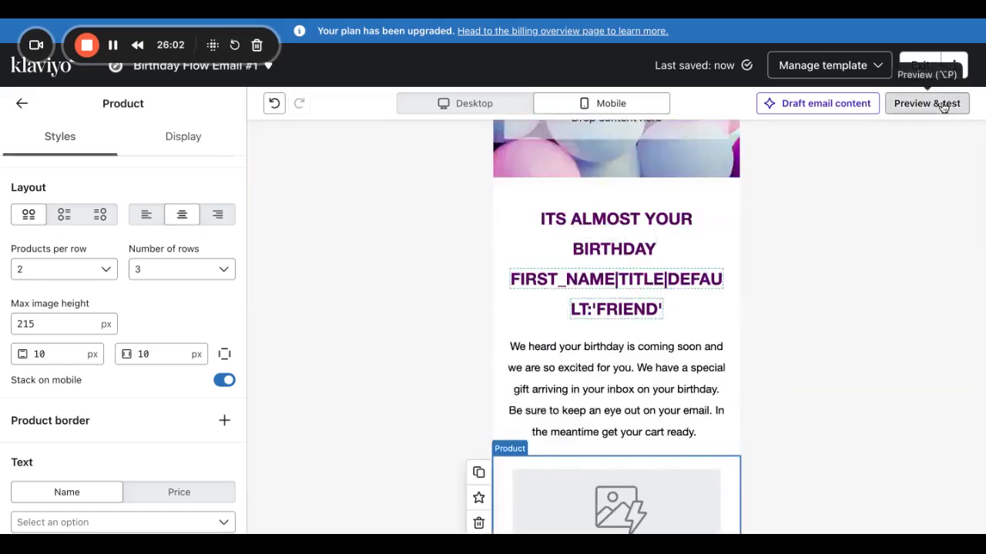
left_click(941, 103)
left_click(316, 122)
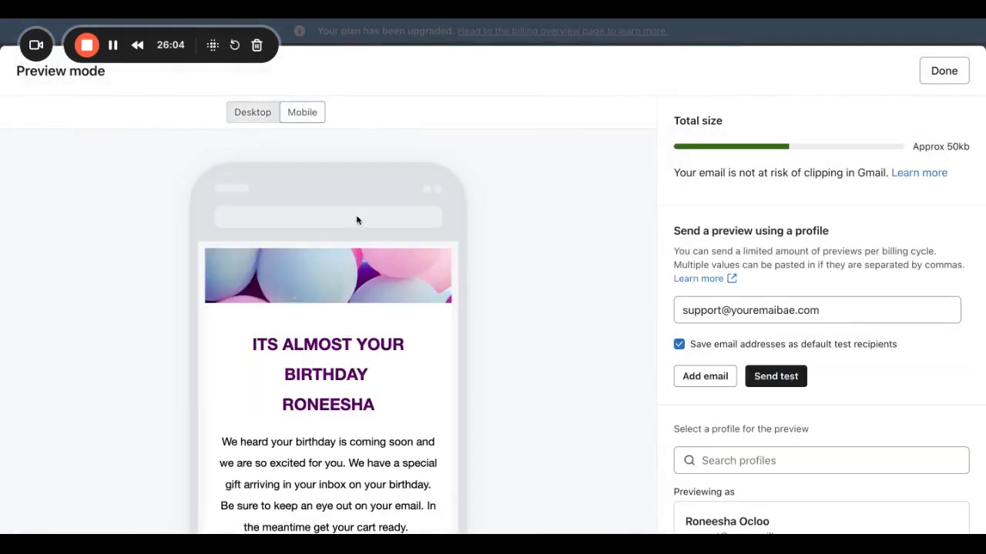
scroll(397, 341, "down", 8)
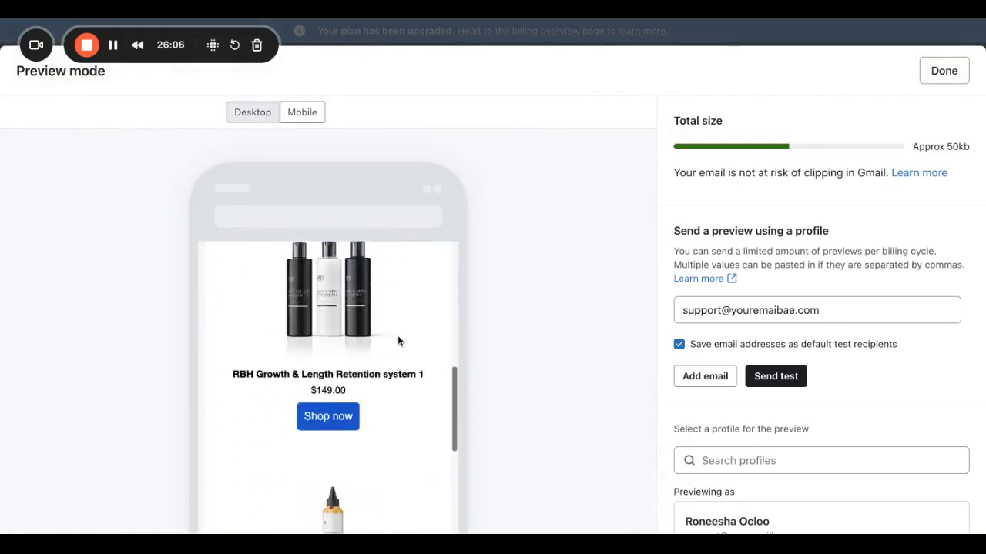
scroll(398, 332, "down", 10)
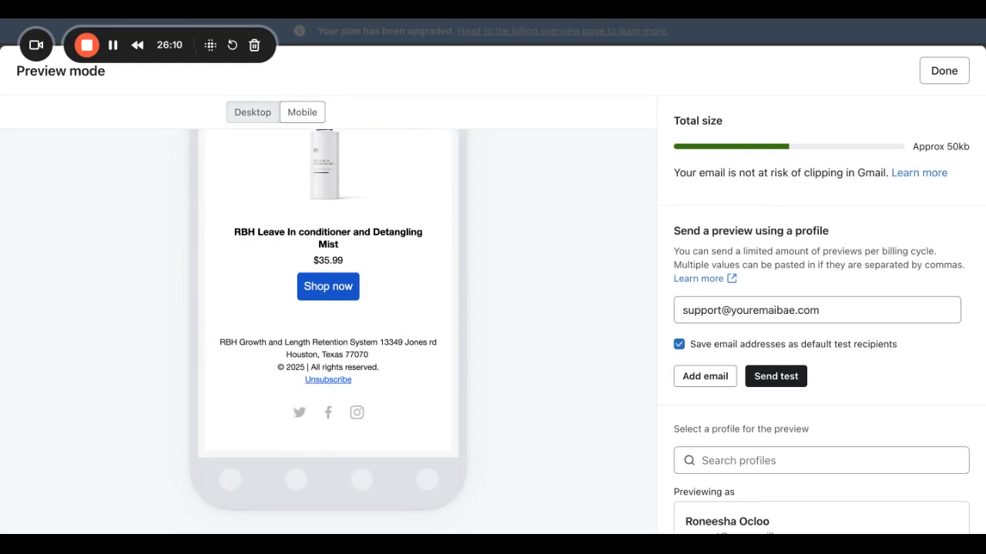
left_click(941, 69)
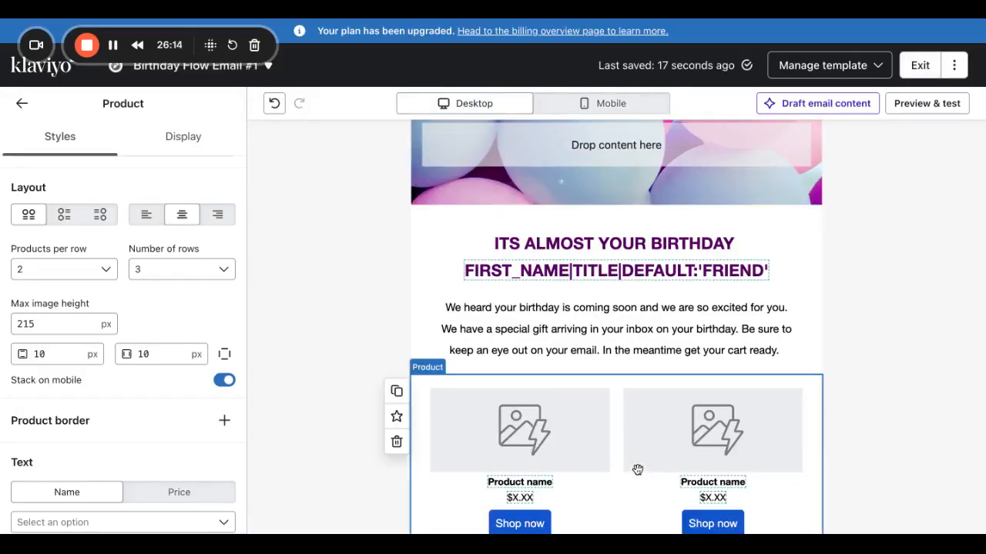
Turn off Stack on mobile for the Product block and confirm the two-column mobile grid.
left_click(595, 106)
scroll(565, 394, "down", 10)
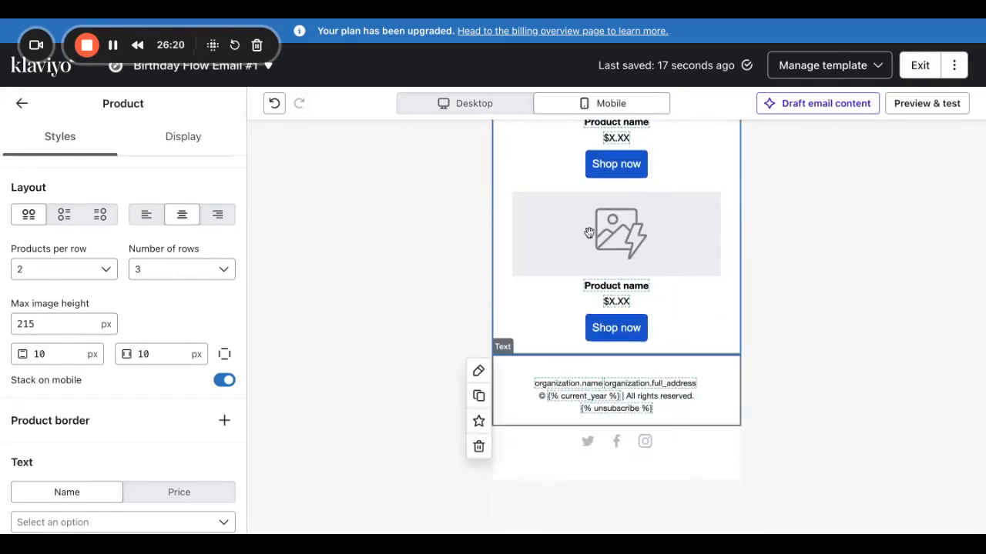
scroll(616, 231, "up", 10)
left_click(472, 108)
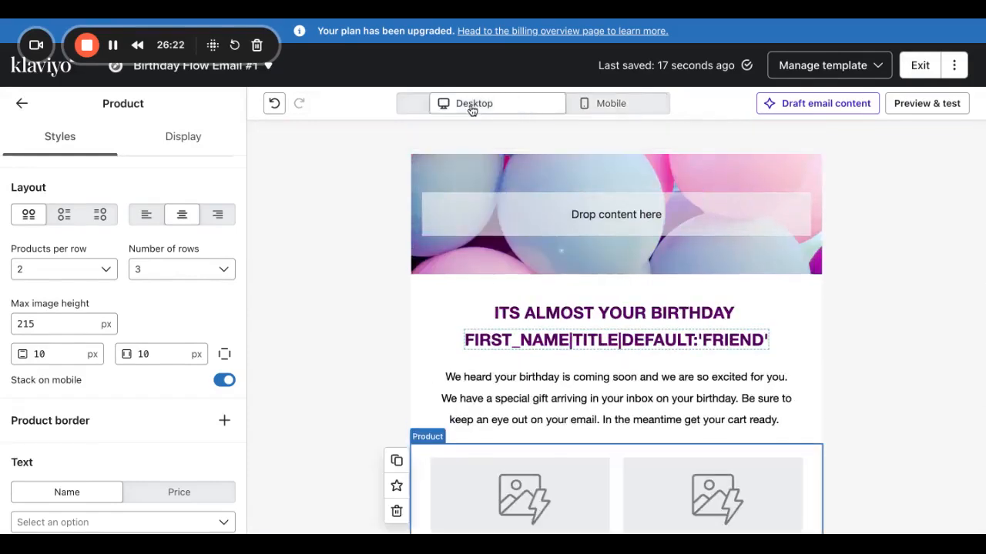
left_click(224, 381)
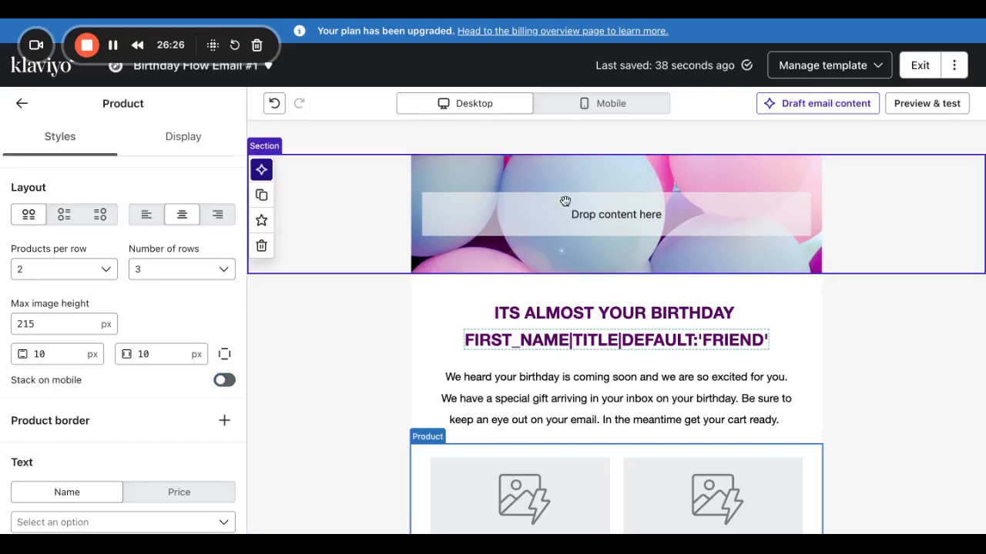
left_click(610, 113)
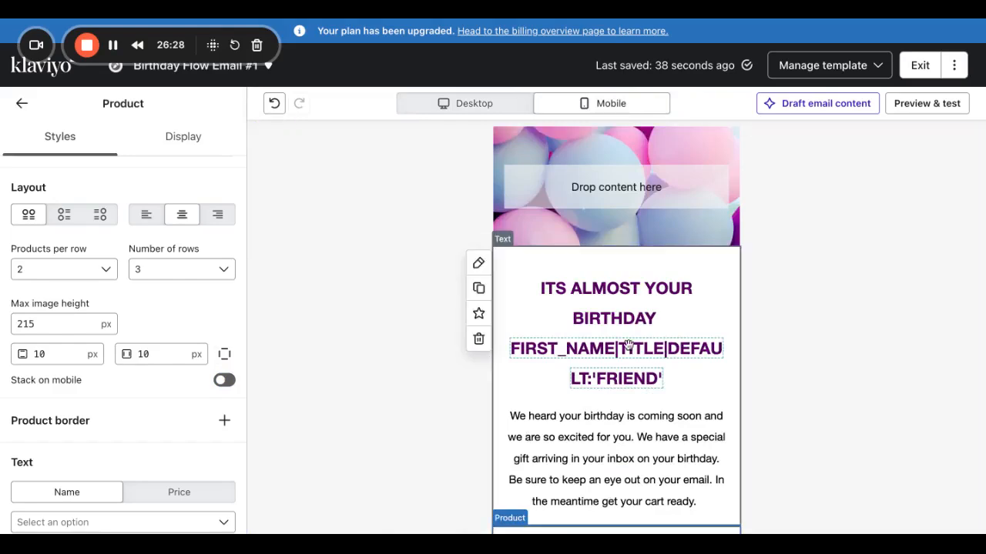
scroll(629, 347, "down", 7)
scroll(634, 383, "up", 8)
scroll(634, 383, "down", 4)
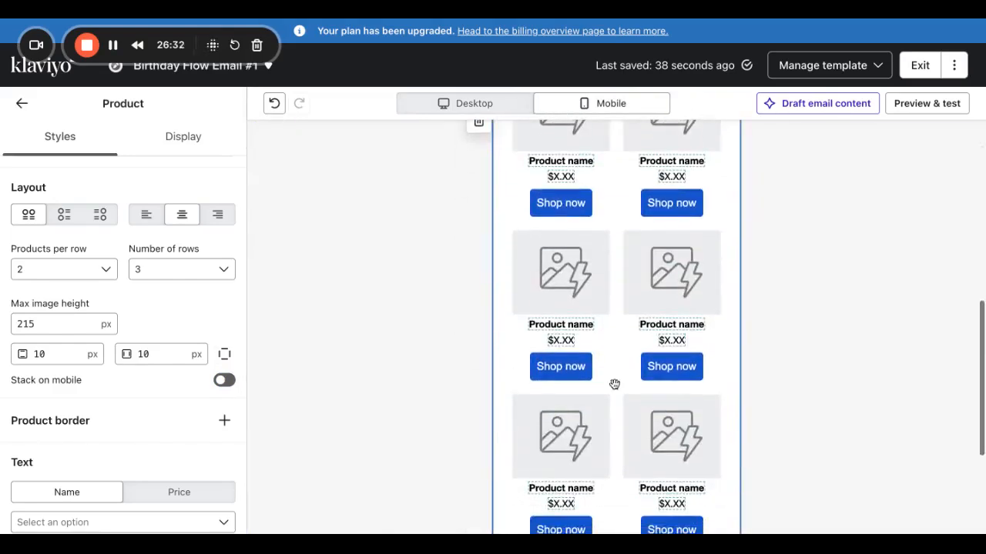
scroll(103, 373, "down", 5)
Set product names, prices and button labels to Montserrat Normal 400.
scroll(103, 370, "up", 3)
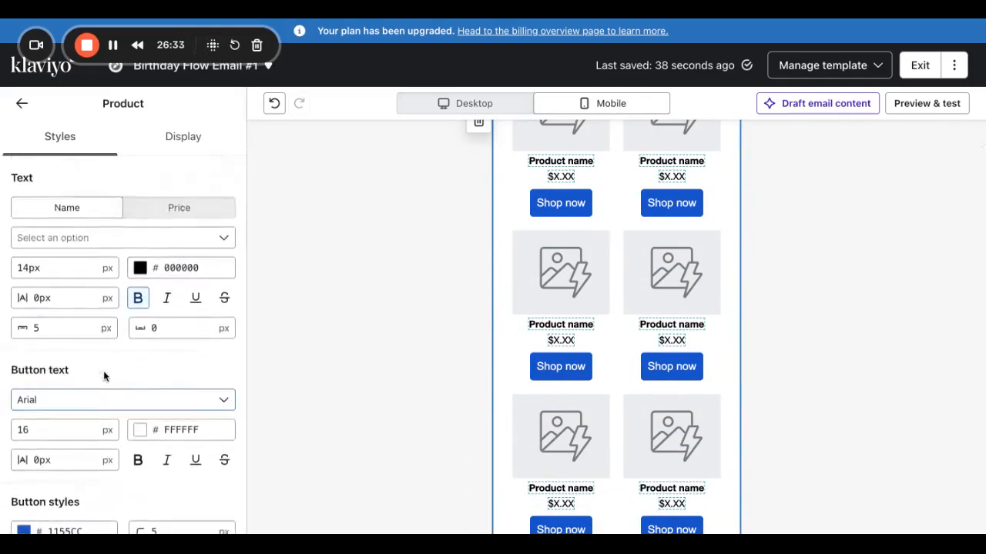
left_click(89, 240)
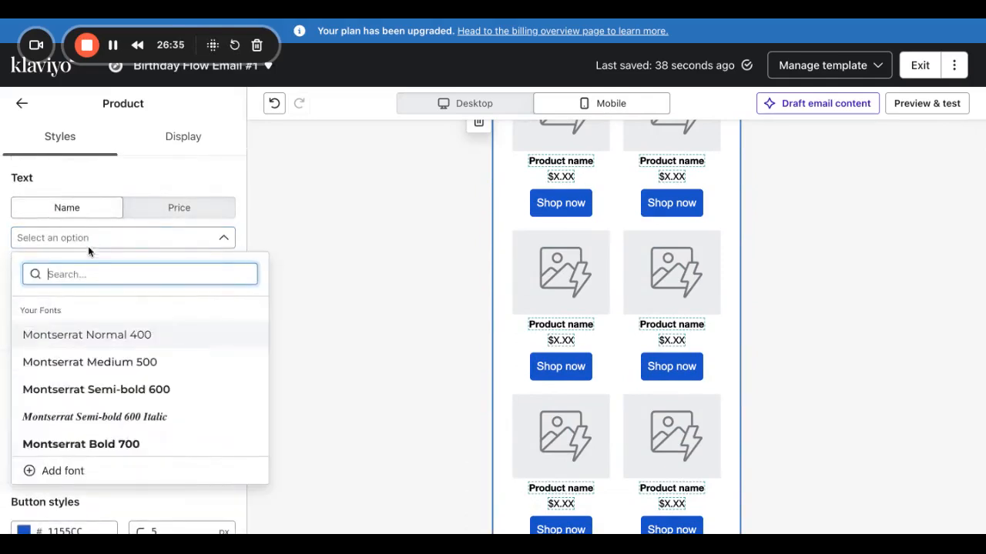
left_click(85, 333)
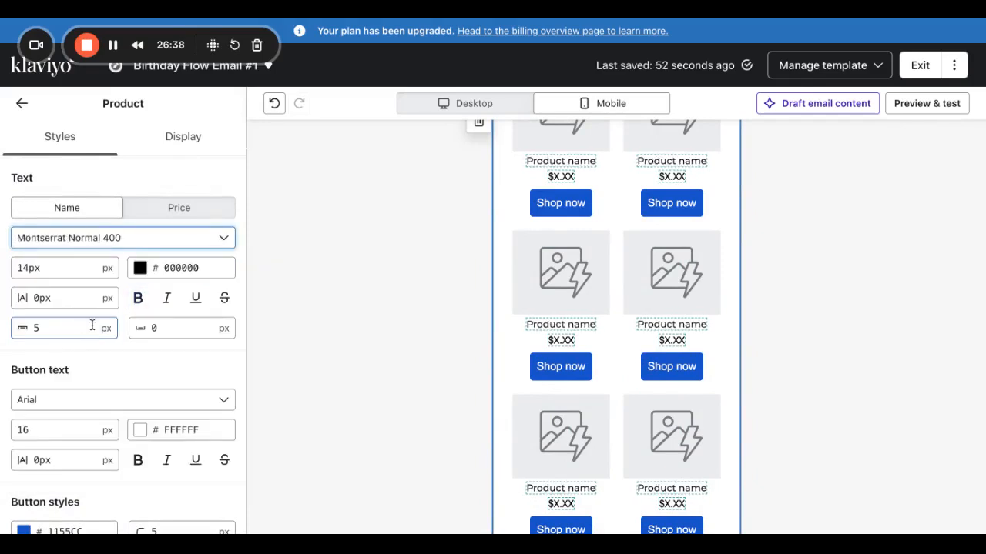
left_click(177, 211)
left_click(119, 238)
left_click(86, 334)
left_click(72, 208)
left_click(187, 216)
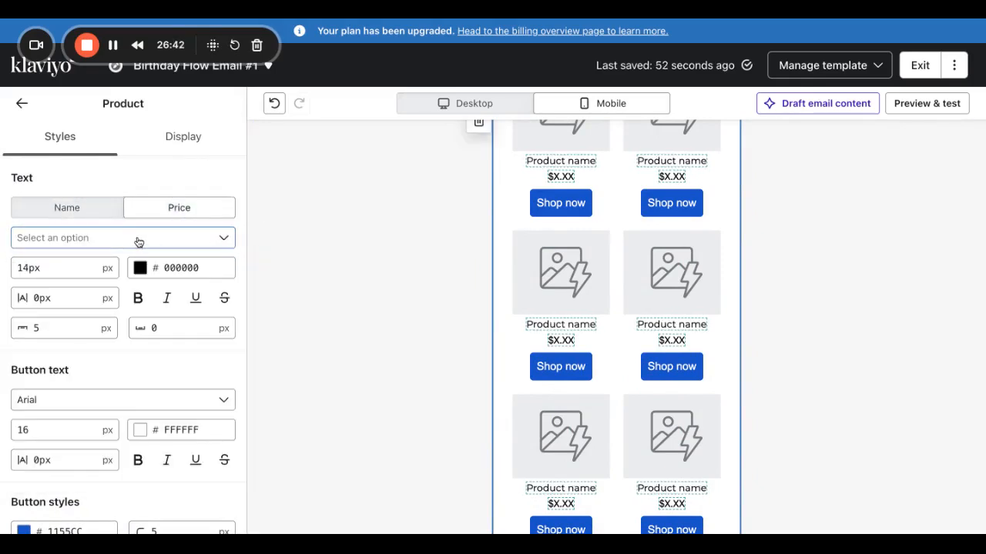
left_click(131, 240)
type("mon")
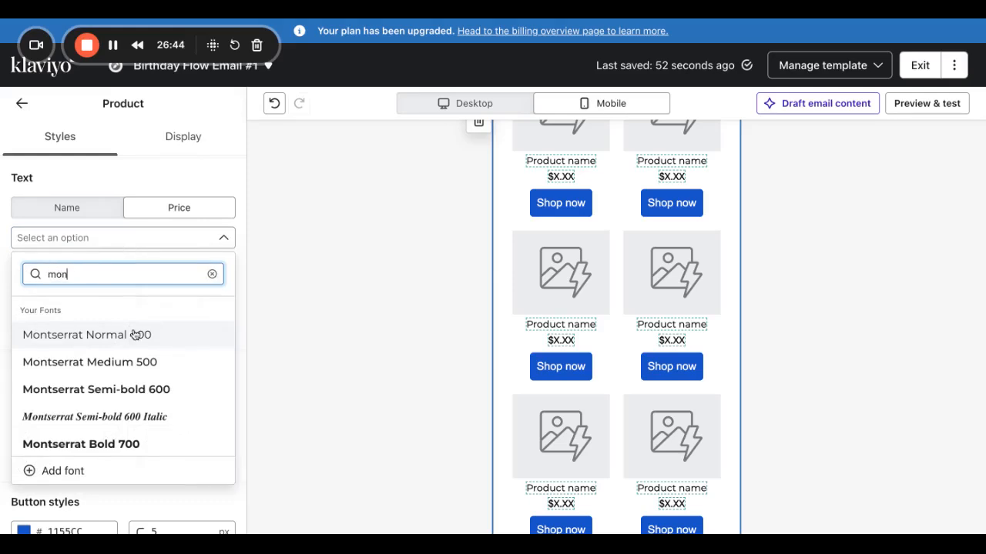
left_click(137, 335)
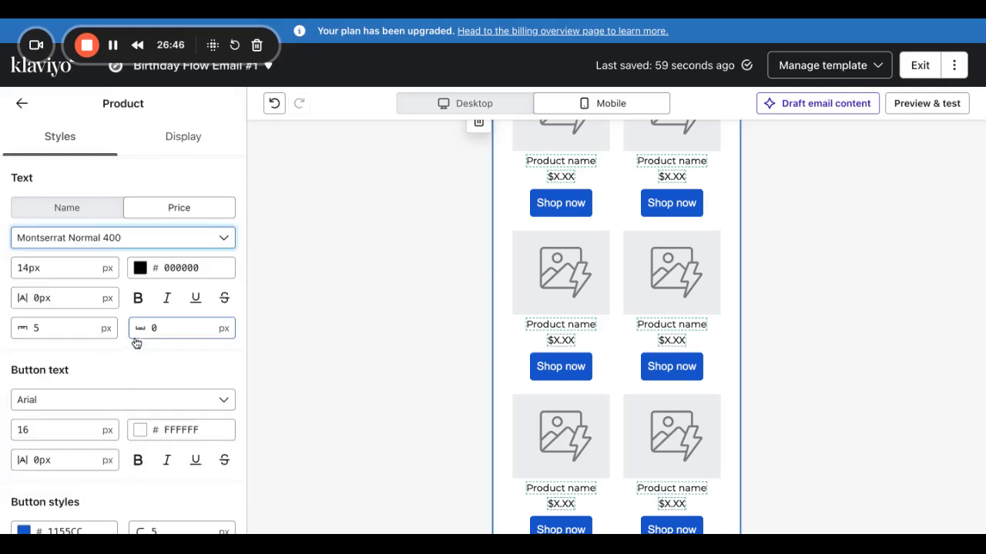
left_click(128, 408)
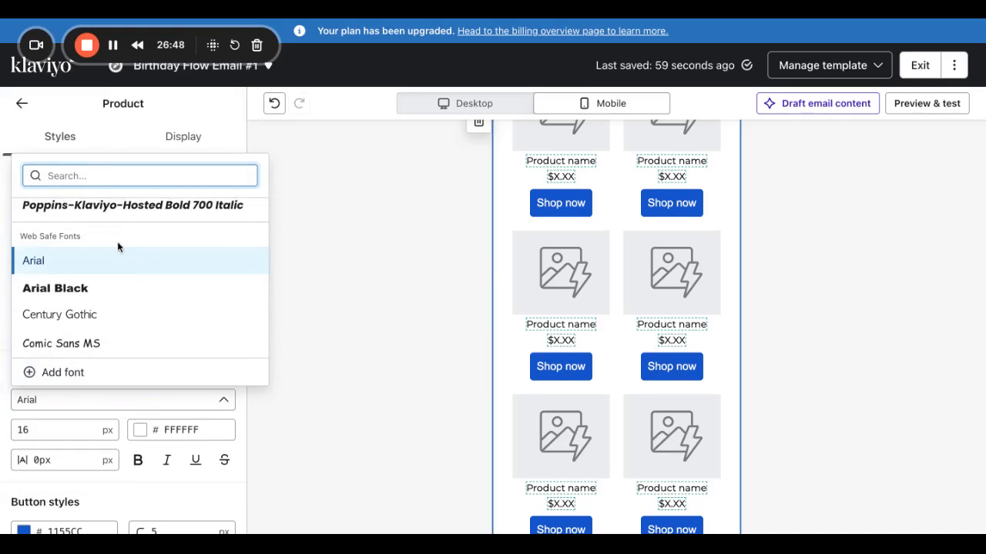
type("mon")
left_click(143, 236)
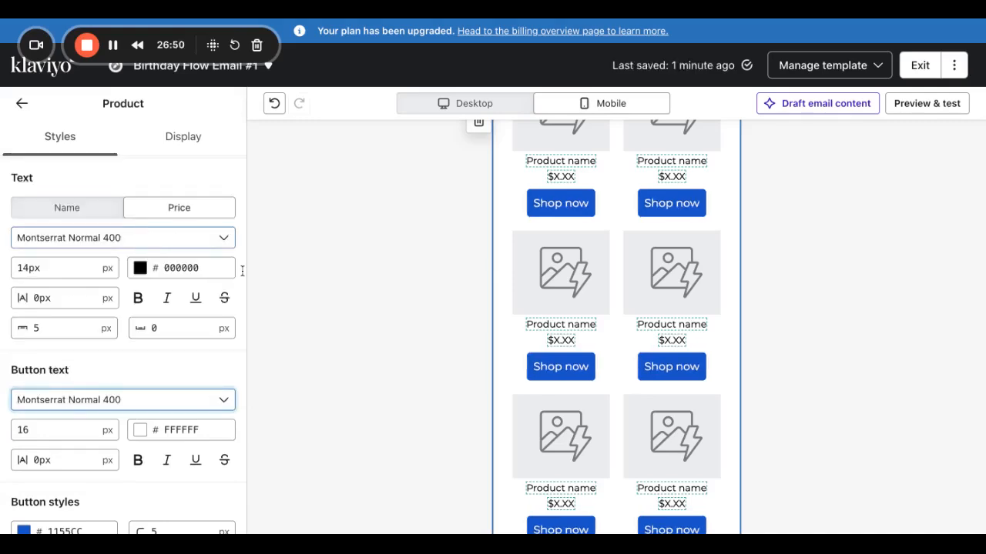
Change the product button background to black 000000 and close the colour picker.
scroll(106, 429, "down", 2)
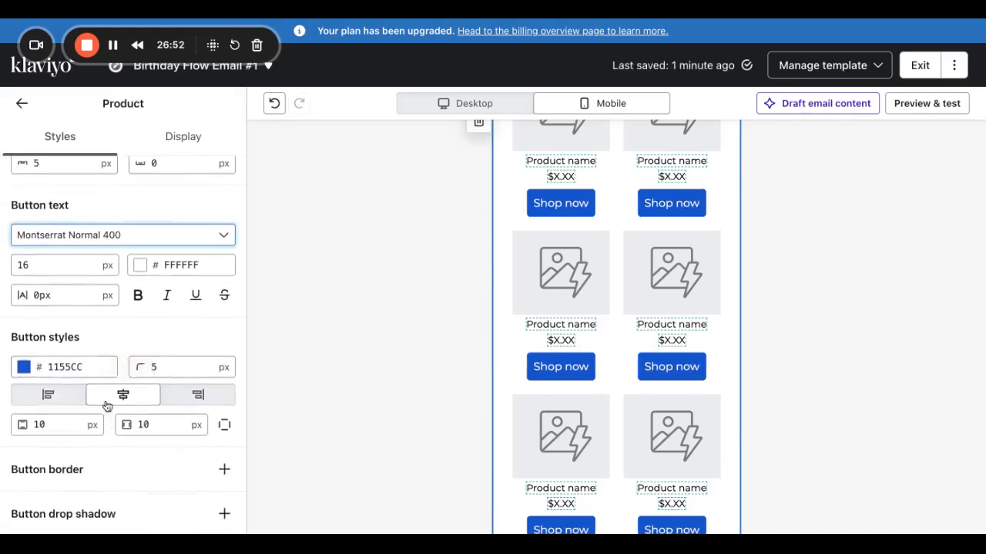
left_click(23, 368)
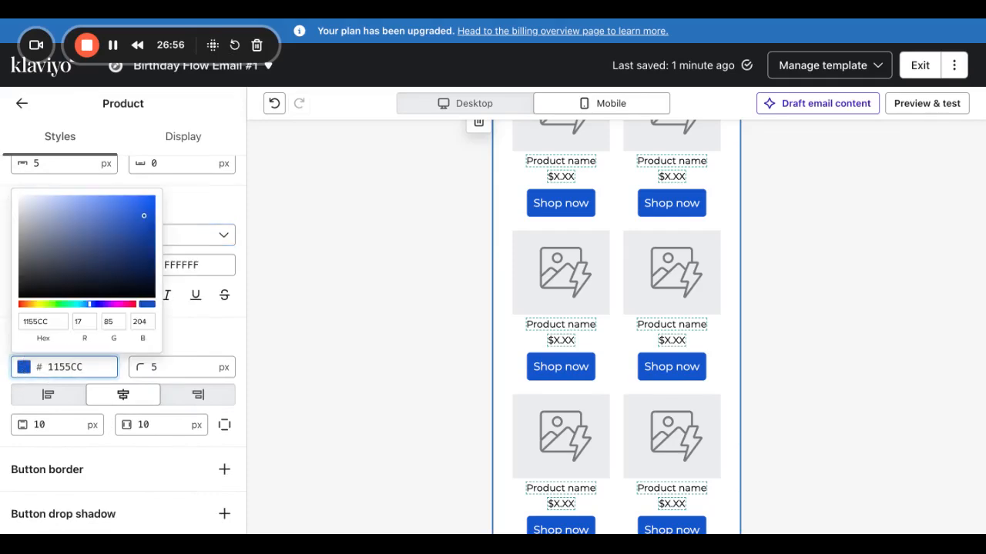
left_click(27, 321)
key("BackSpace")
key("BackSpace")
key("BackSpace")
key("BackSpace")
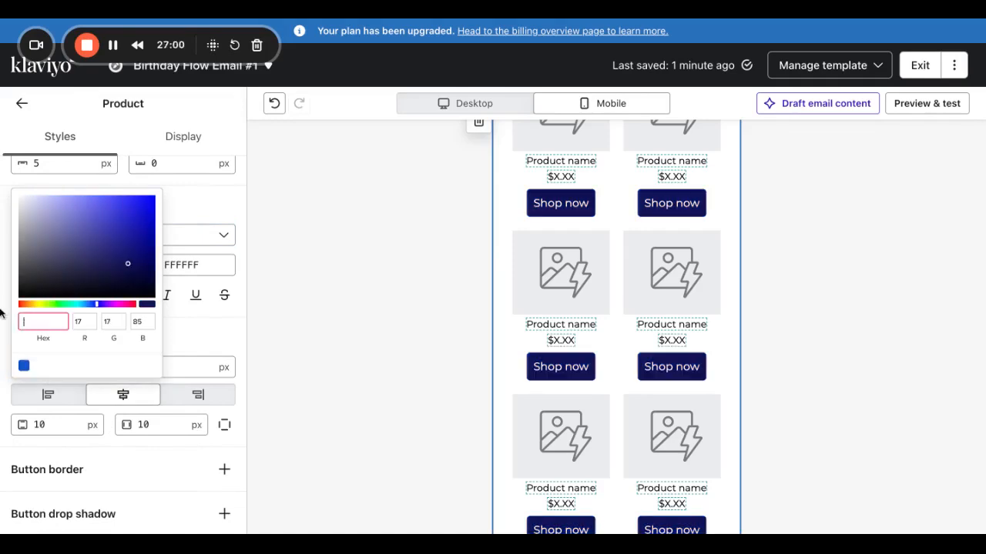
type("000000")
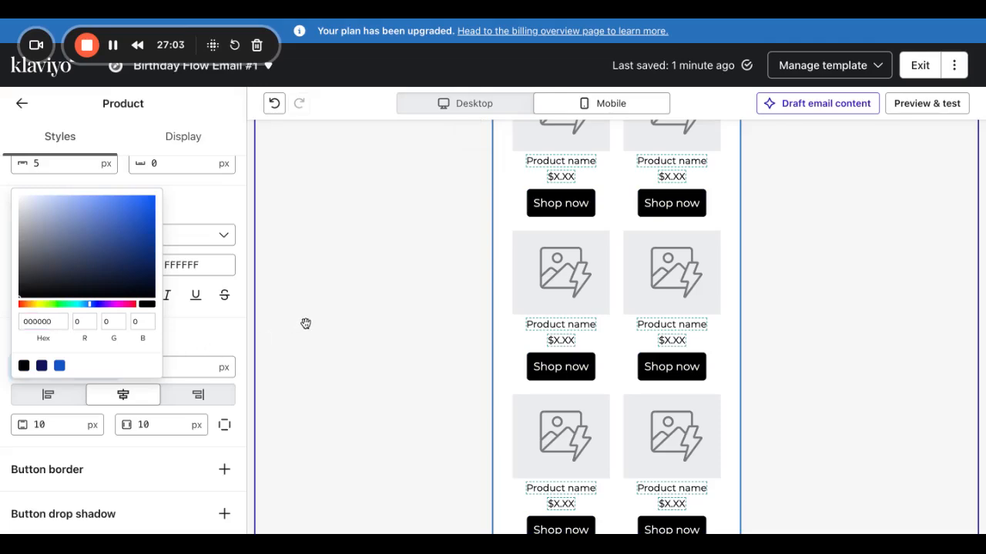
left_click(306, 324)
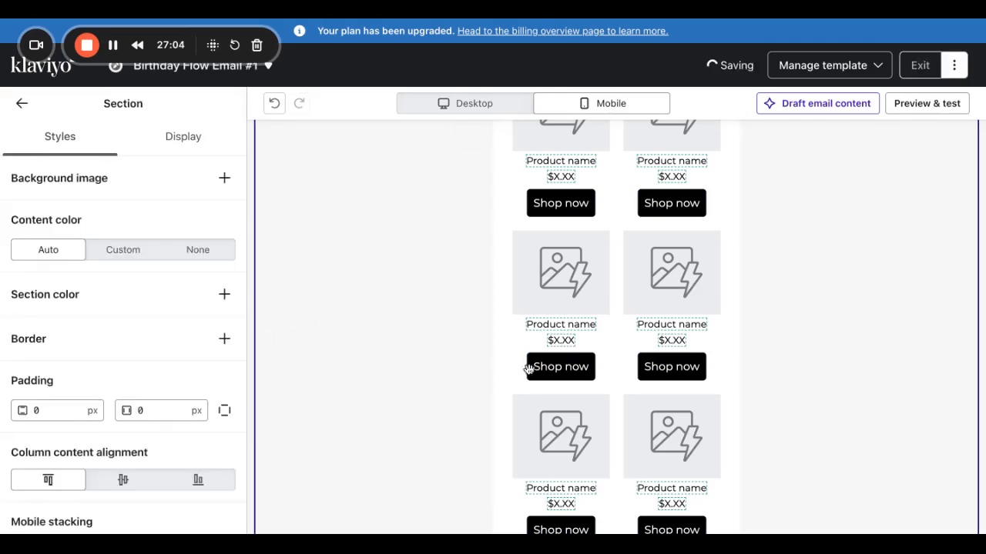
scroll(619, 383, "up", 10)
scroll(619, 384, "down", 10)
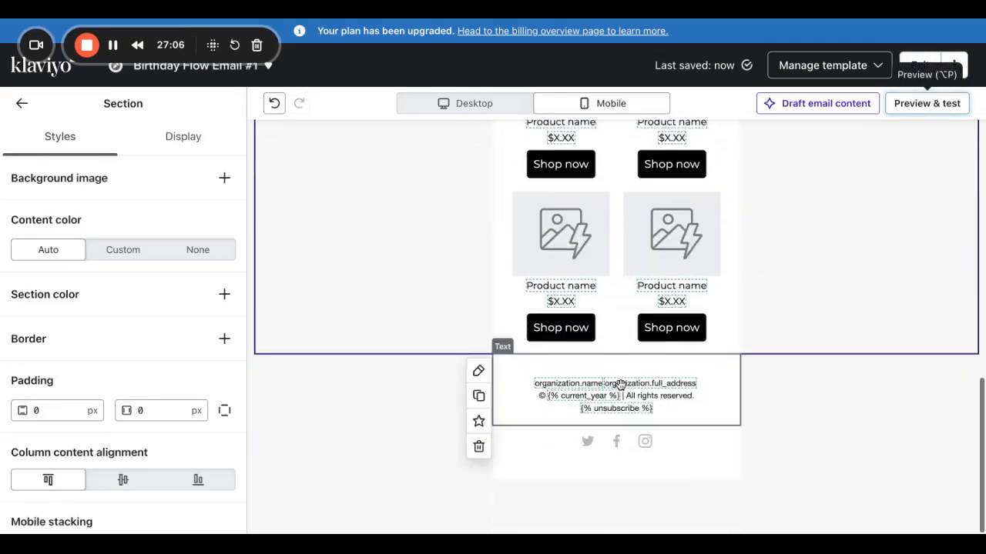
Exit the editor and reopen Birthday Flow Email #1's template from the Birthday-Demo flow.
left_click(919, 65)
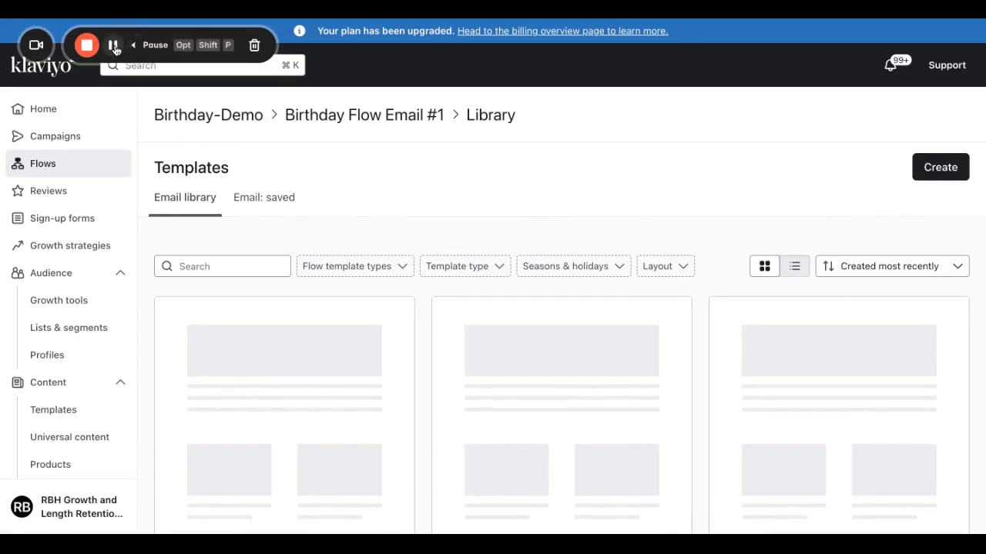
scroll(430, 328, "down", 5)
scroll(430, 328, "up", 5)
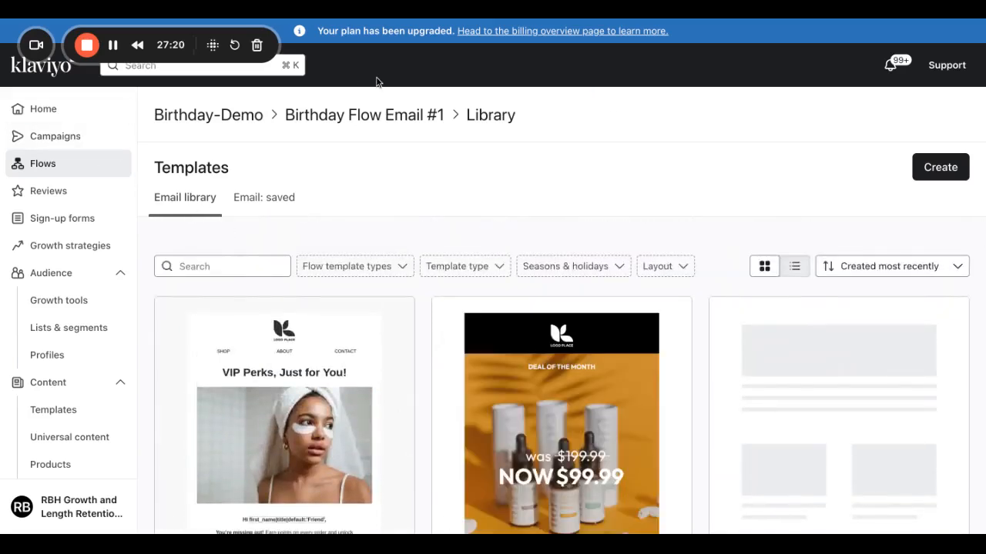
left_click(113, 46)
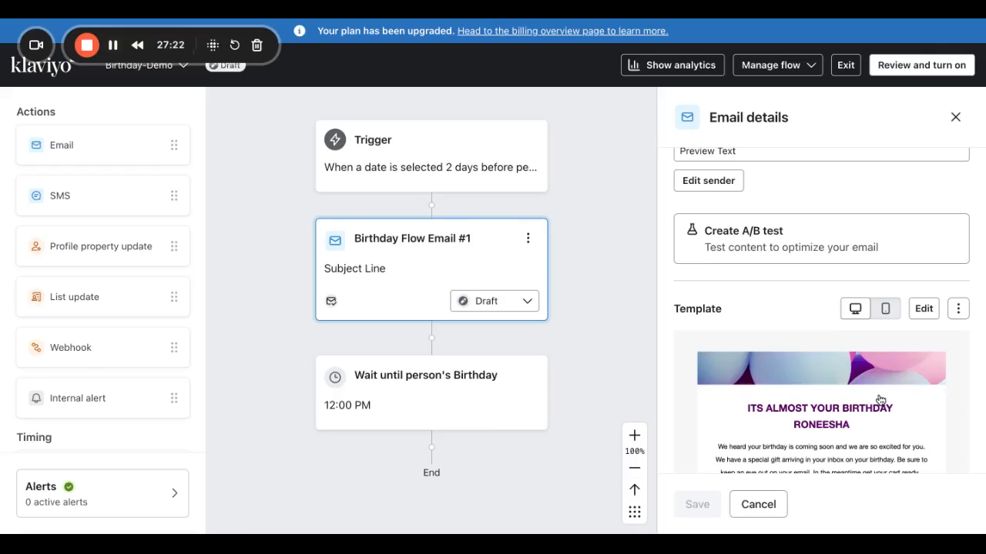
scroll(880, 399, "down", 1)
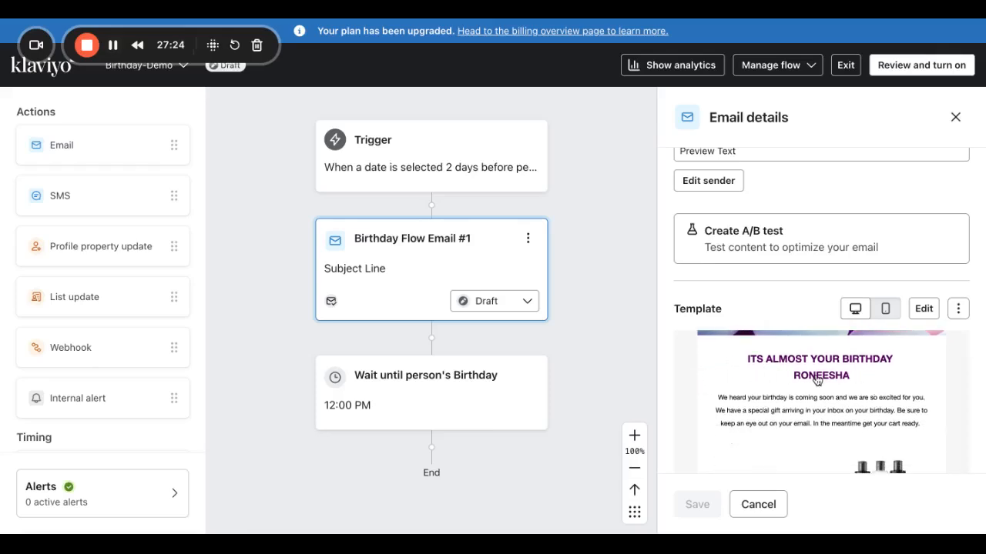
left_click(923, 310)
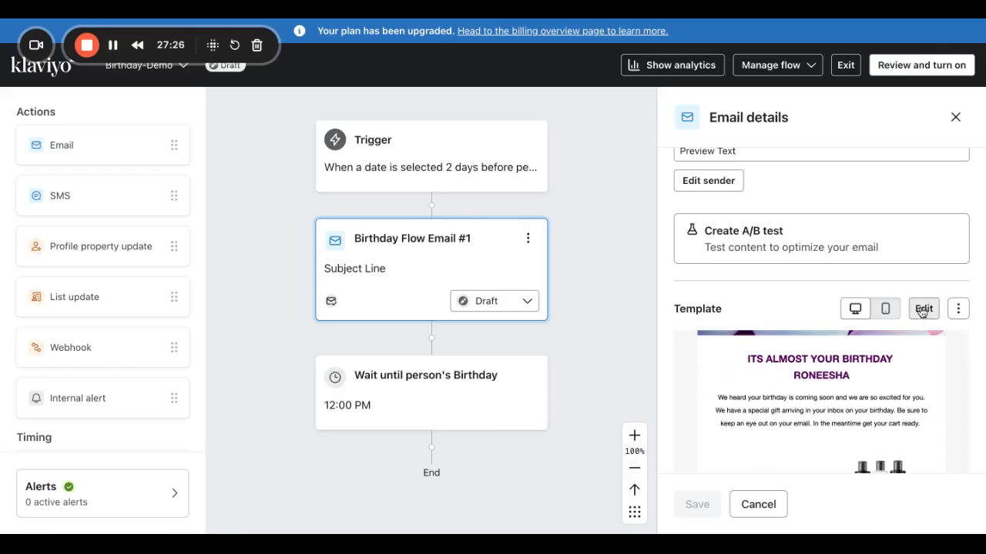
left_click(923, 308)
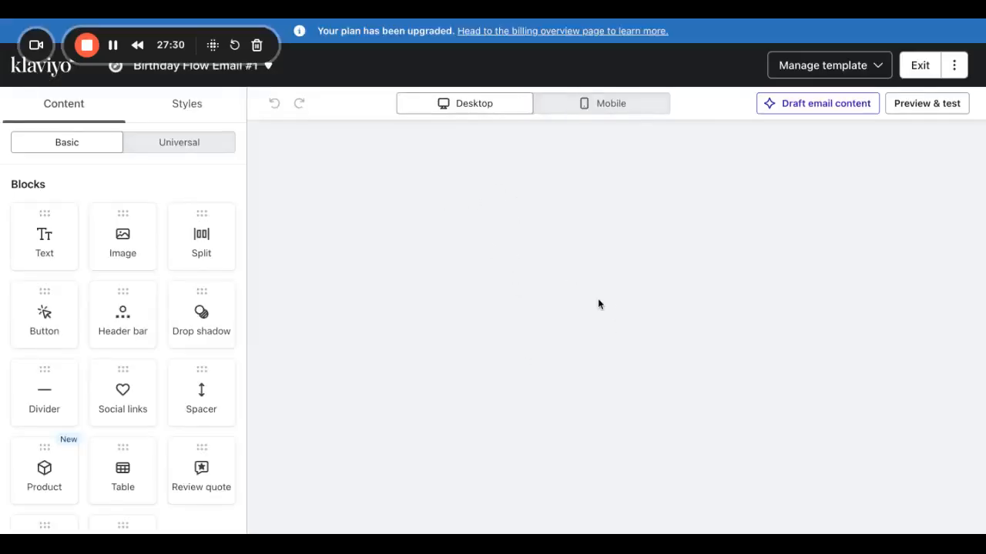
Add a new blank line below the birthday headline text.
scroll(597, 311, "down", 1)
left_click(774, 261)
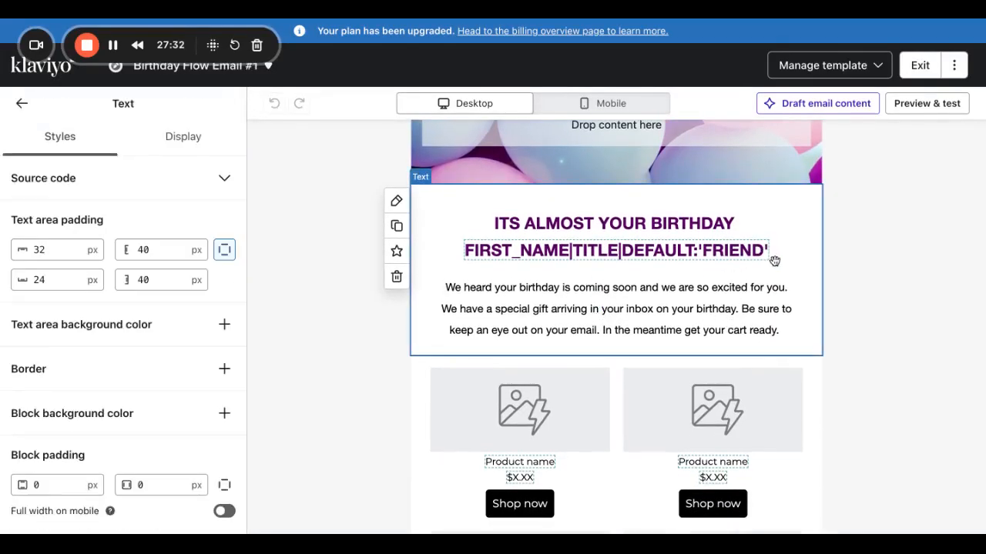
left_click(774, 260)
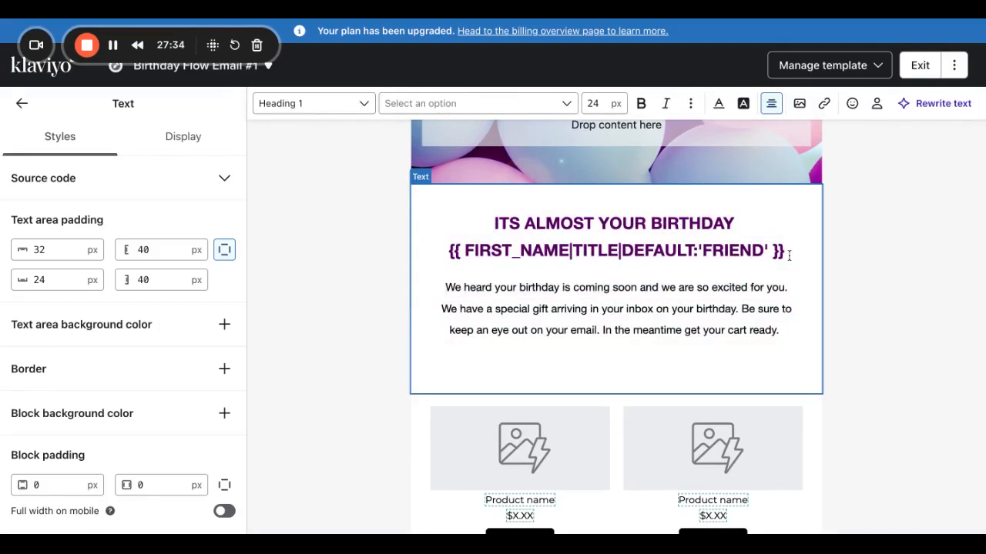
key("Return")
key("Return")
key("BackSpace")
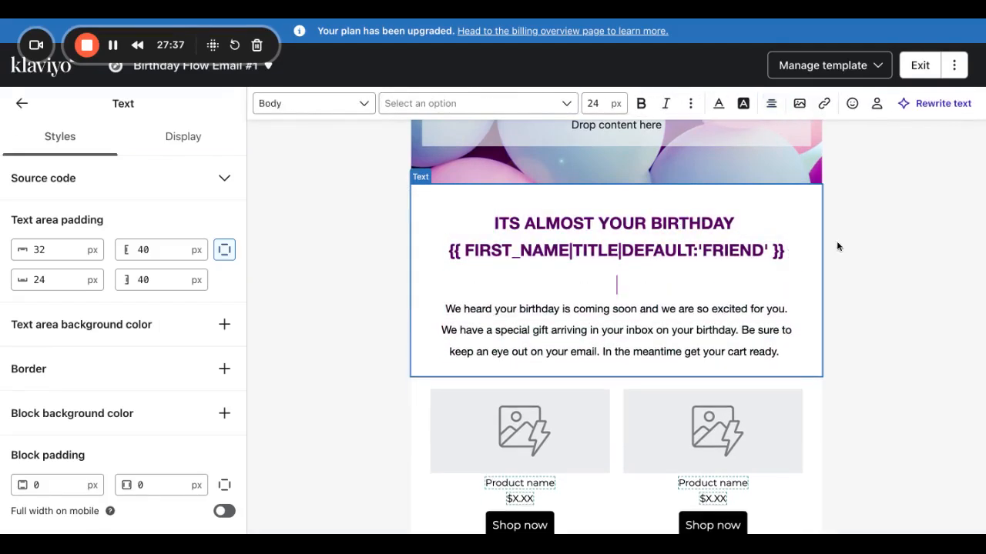
Insert a First name personalization with default 'friend' there, then preview the email.
left_click(877, 106)
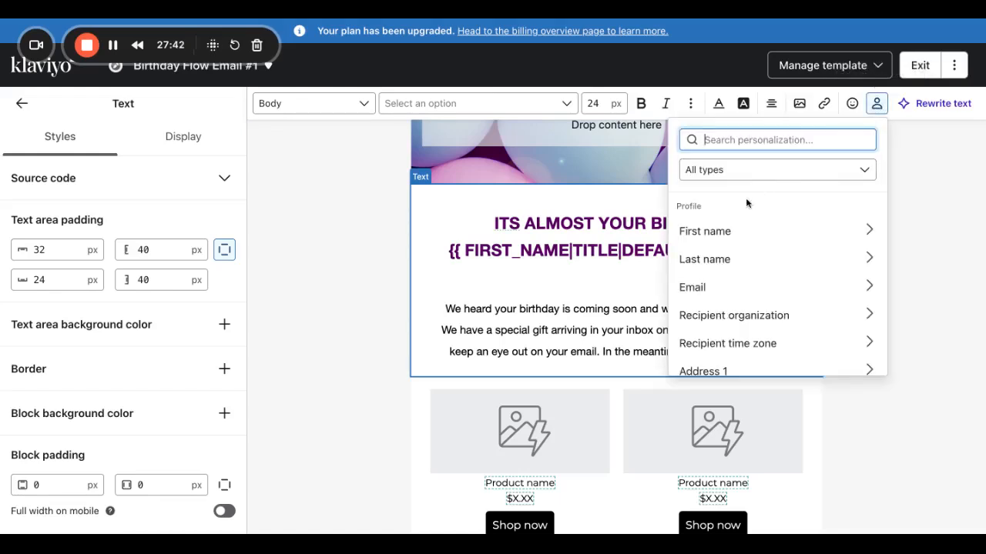
left_click(753, 232)
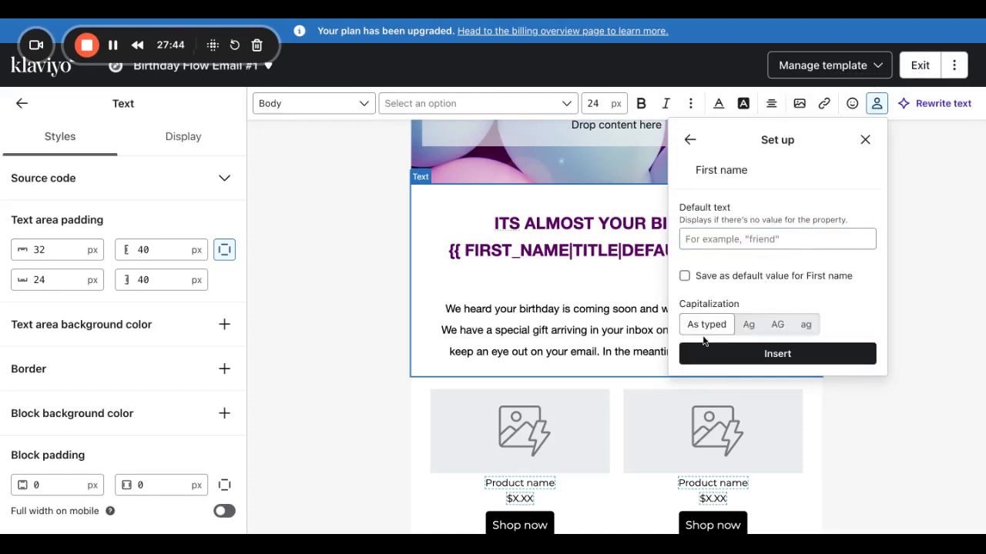
left_click(702, 240)
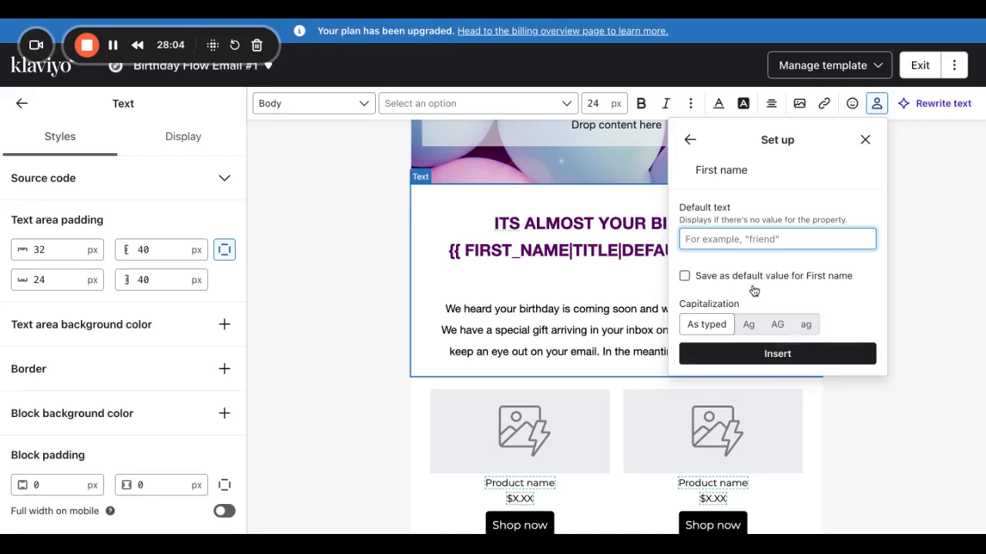
left_click(685, 276)
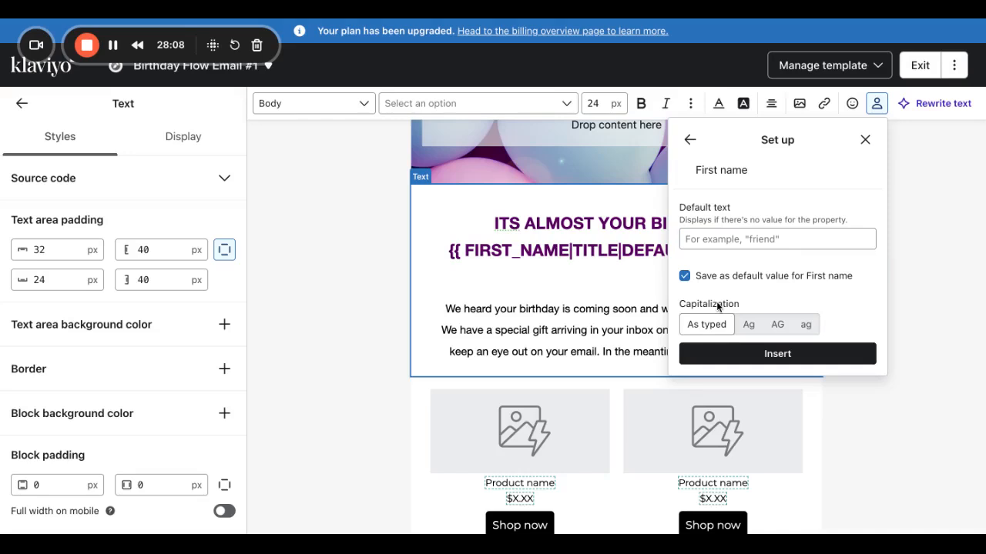
left_click(742, 240)
type("frie")
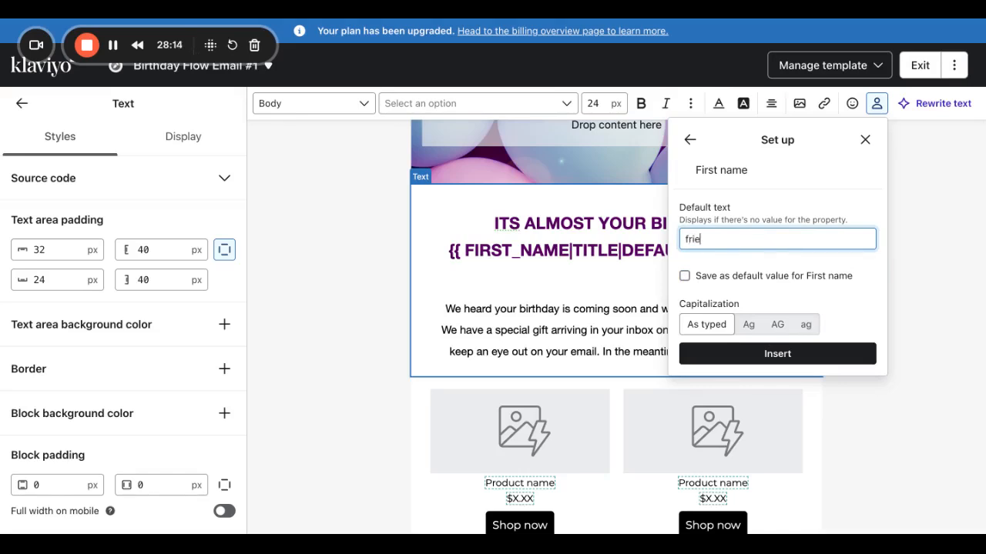
left_click(778, 354)
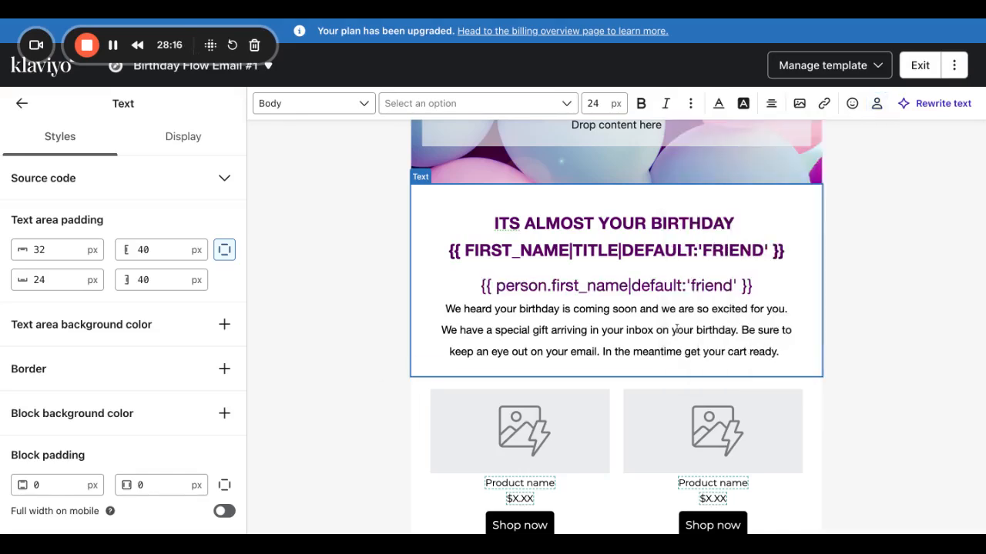
left_click(886, 216)
left_click(927, 105)
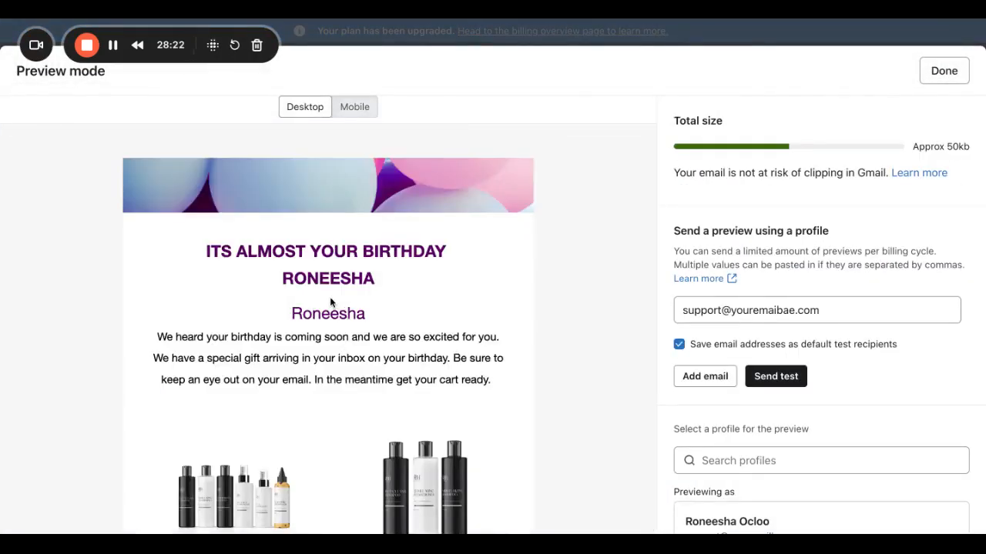
Close the preview and delete the extra first-name personalization line under the headline.
left_click(948, 81)
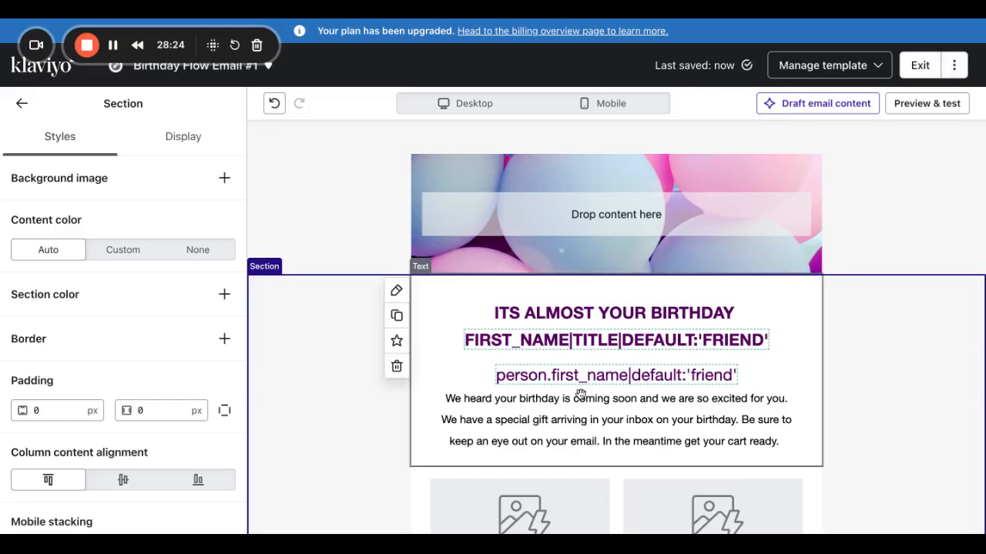
left_click(709, 365)
left_click(710, 365)
left_click_drag(761, 375, 455, 379)
key("BackSpace")
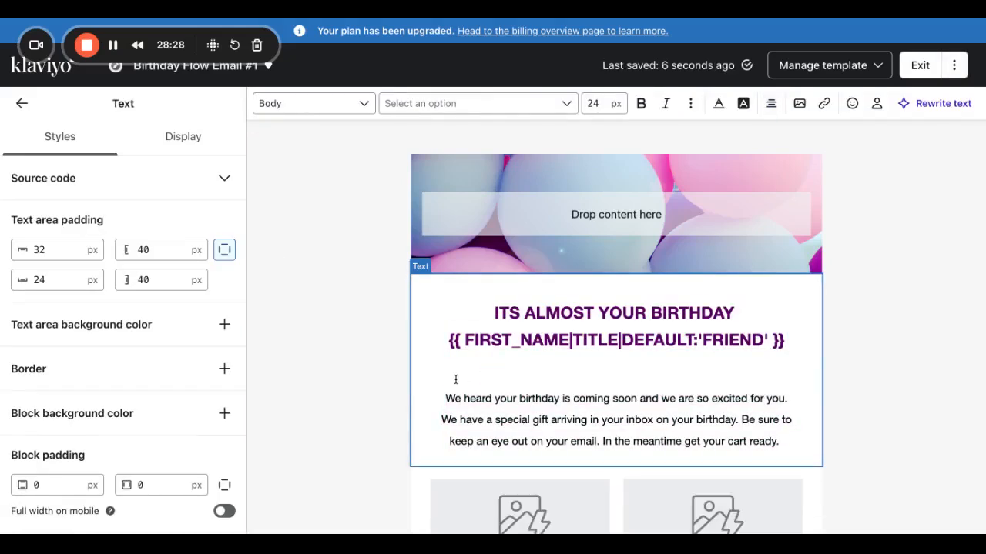
Select the footer text block at the bottom of the email.
scroll(461, 378, "down", 10)
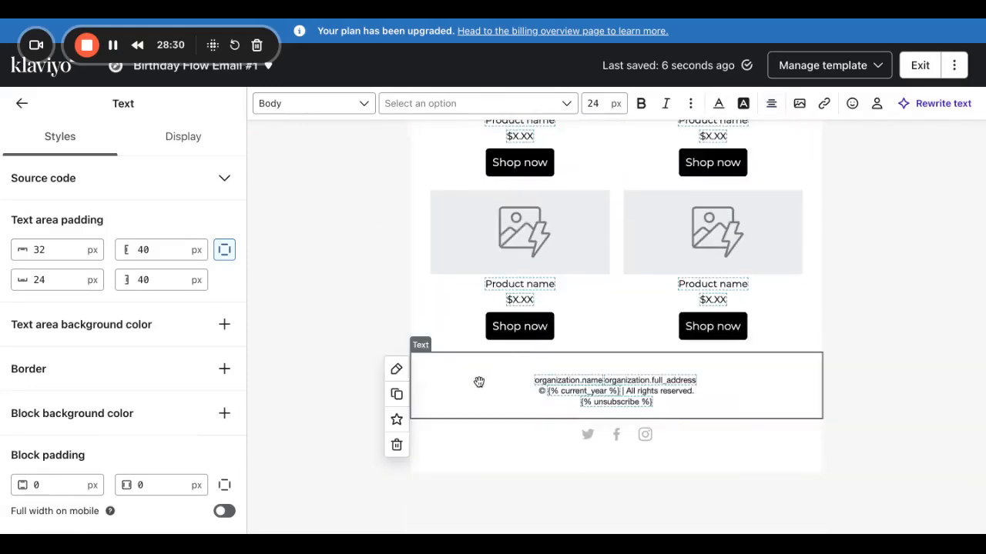
scroll(472, 352, "up", 2)
scroll(473, 353, "down", 2)
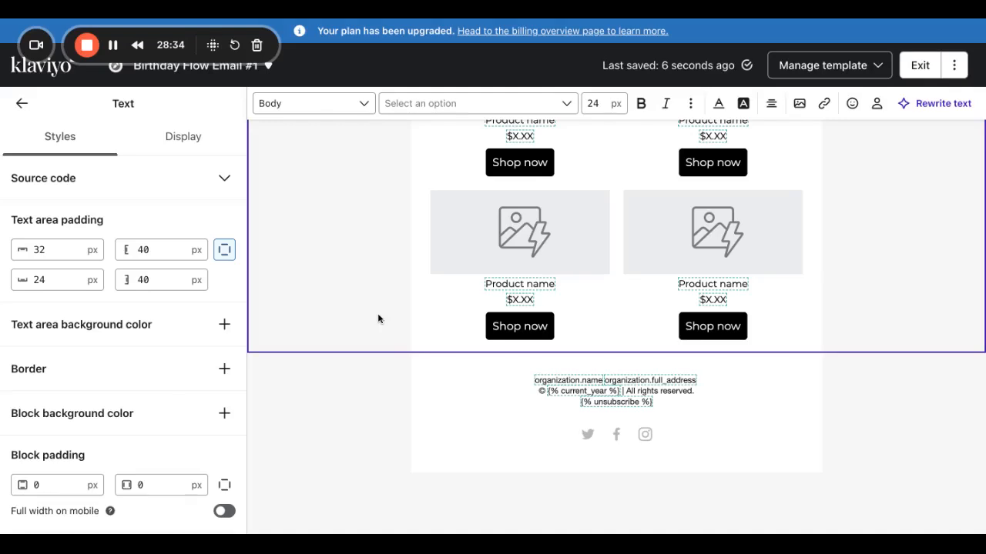
left_click(479, 396)
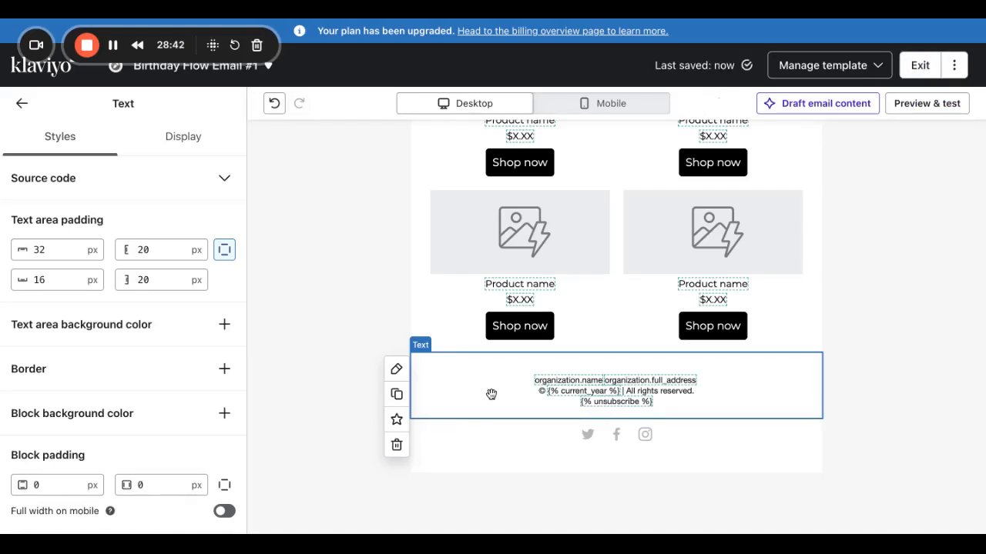
Set all three footer text lines to font size 10.
left_click(492, 394)
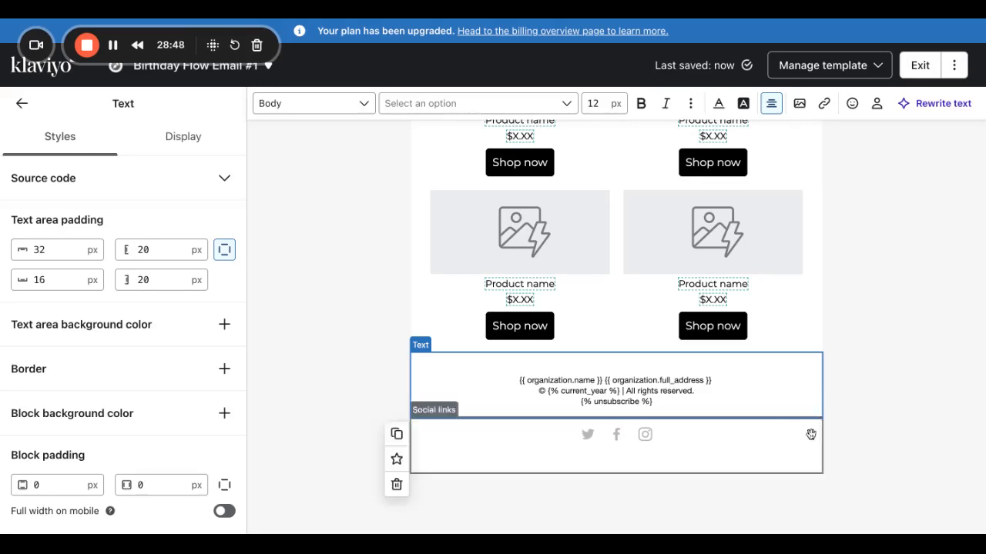
left_click_drag(658, 399, 515, 367)
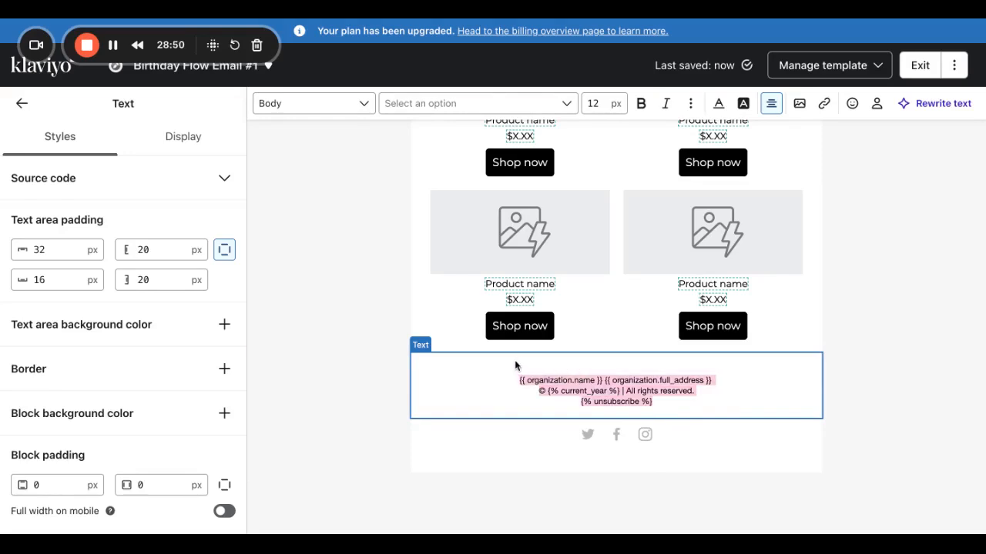
double_click(603, 104)
key("BackSpace")
type("10")
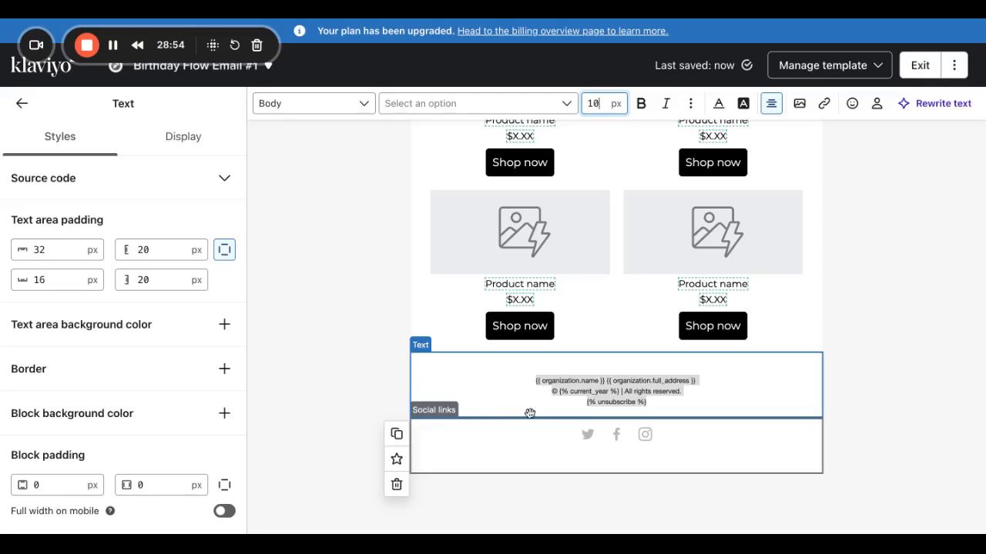
left_click(899, 298)
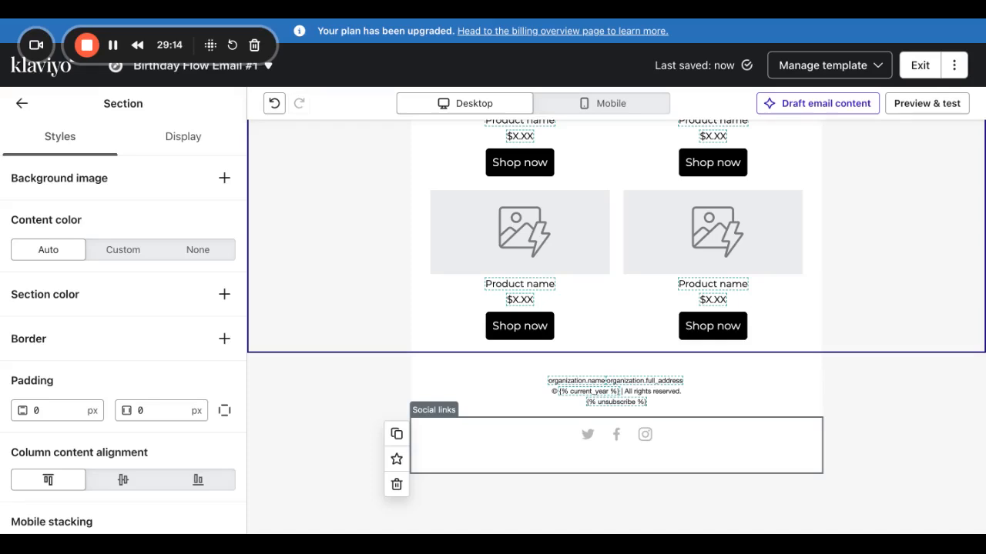
Delete the social links block, then select the balloon header section, keeping content width.
left_click(396, 484)
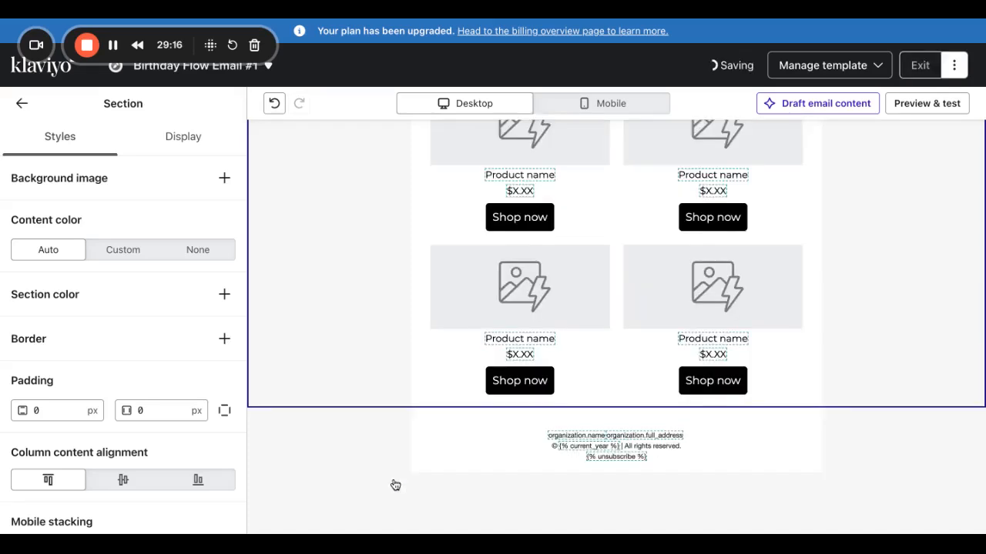
scroll(454, 277, "up", 10)
left_click(475, 189)
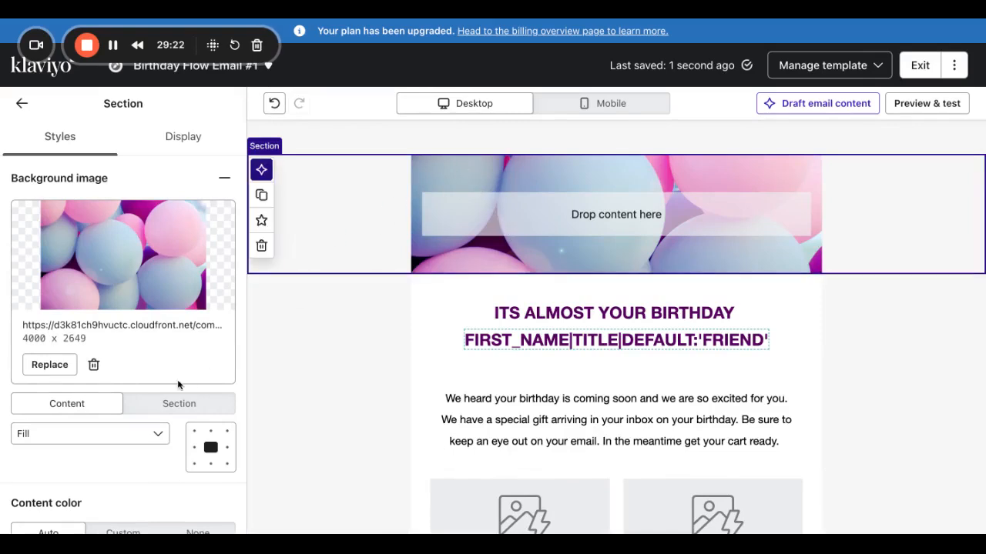
scroll(78, 459, "down", 2)
scroll(78, 458, "down", 6)
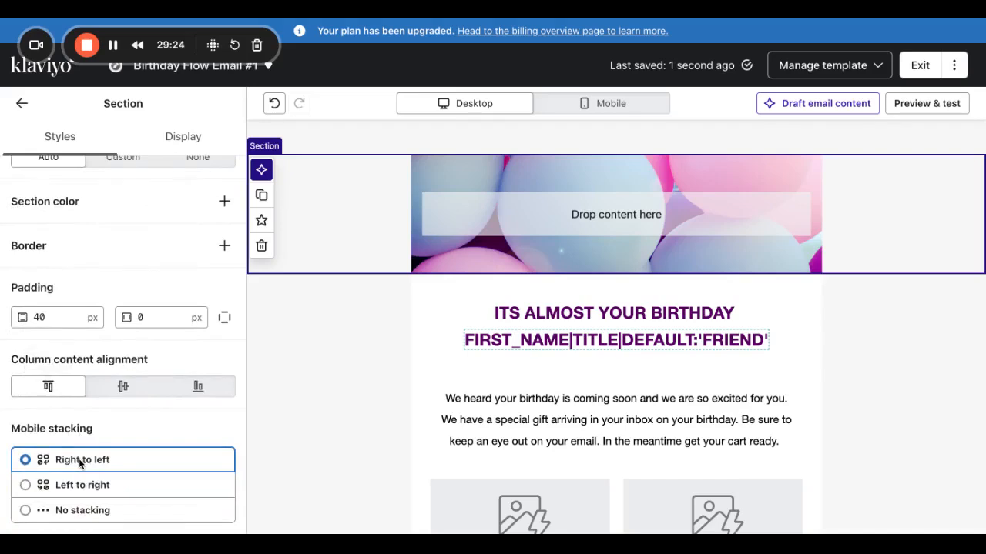
scroll(78, 460, "up", 8)
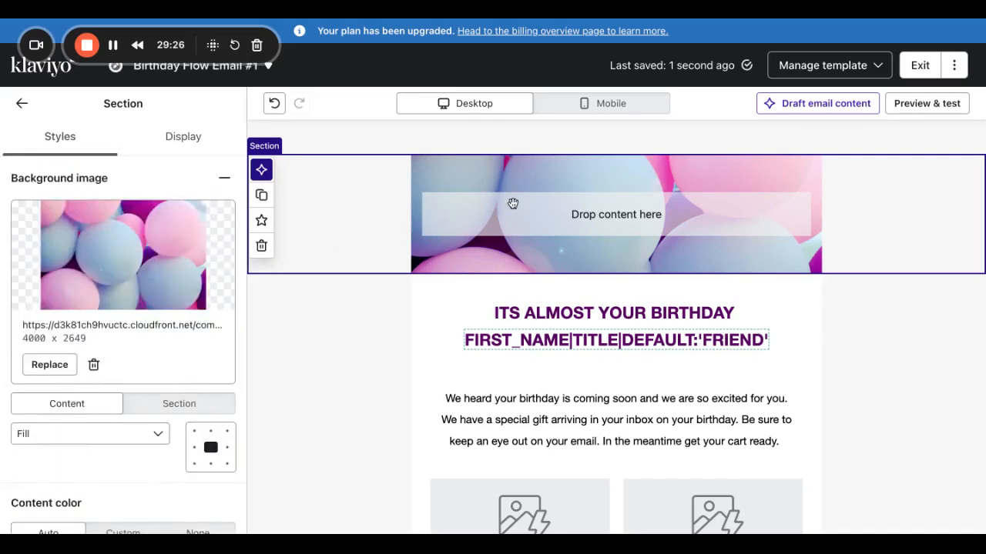
left_click(131, 404)
left_click(98, 407)
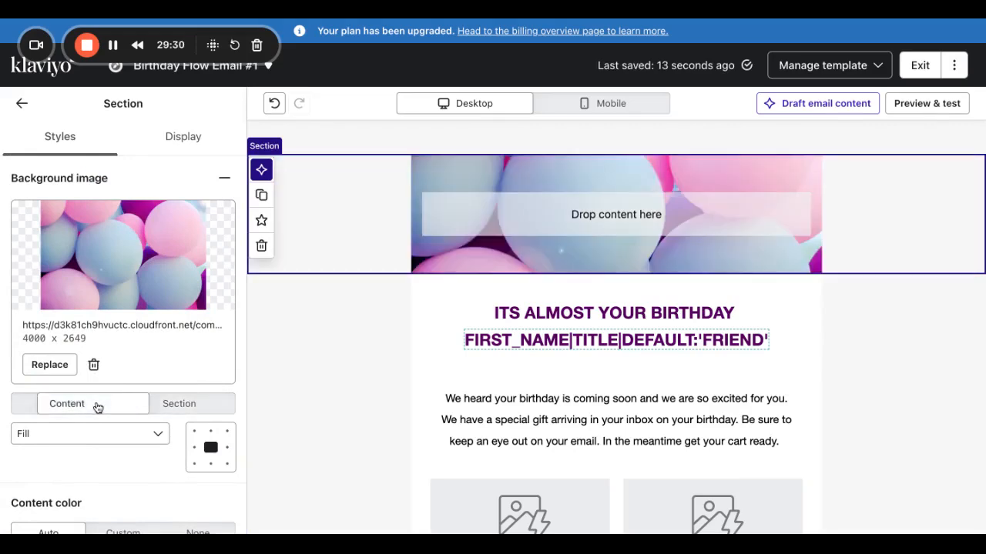
Replace the header section's balloon background with the Slice 5.12 image.
left_click(51, 364)
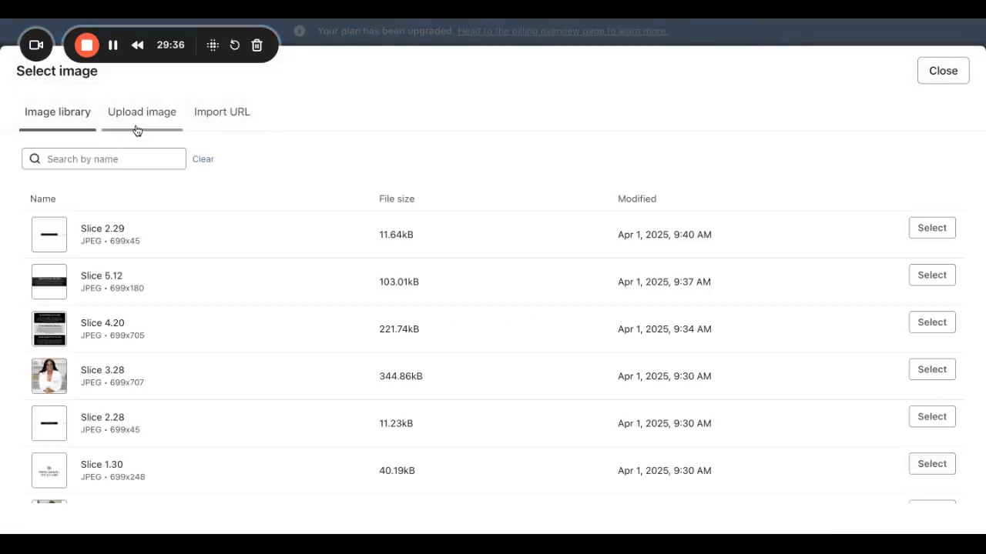
left_click(132, 159)
type("blrth")
key("BackSpace")
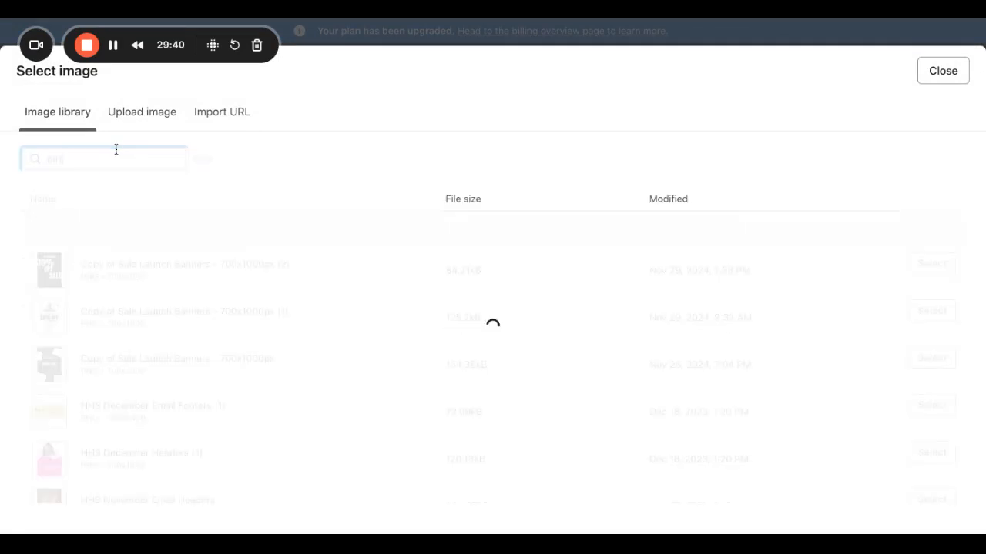
key("BackSpace")
key("BackSpace")
key("BackSpace")
key("BackSpace")
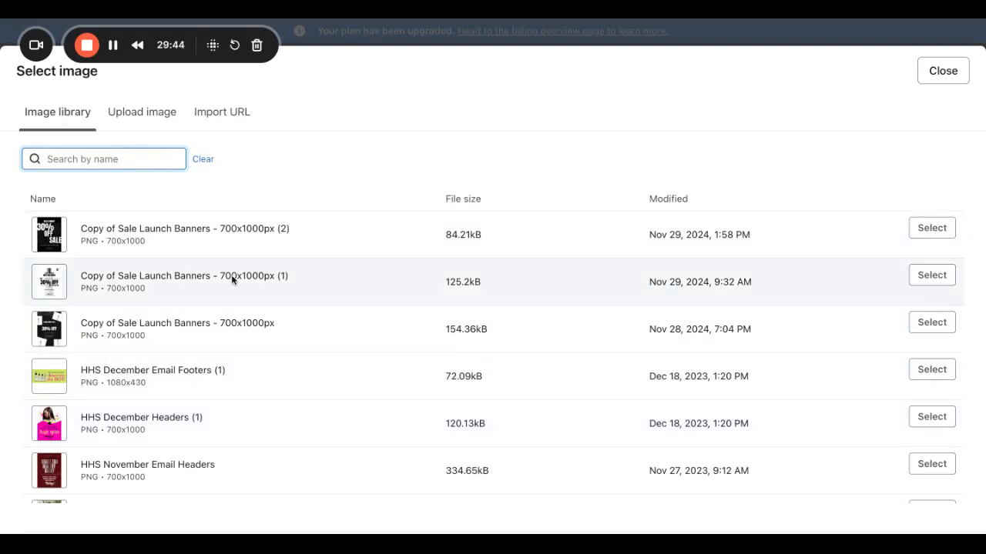
scroll(231, 280, "down", 3)
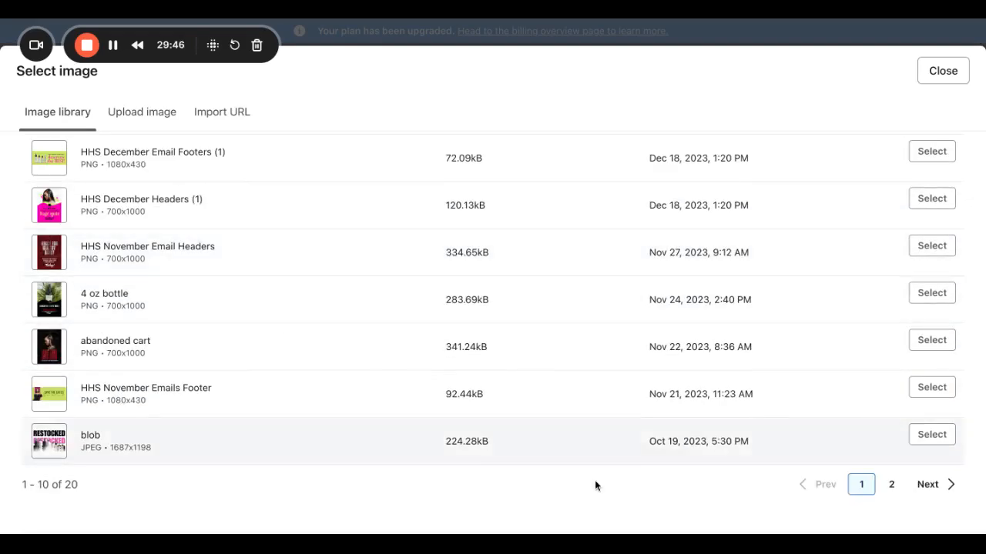
left_click(893, 484)
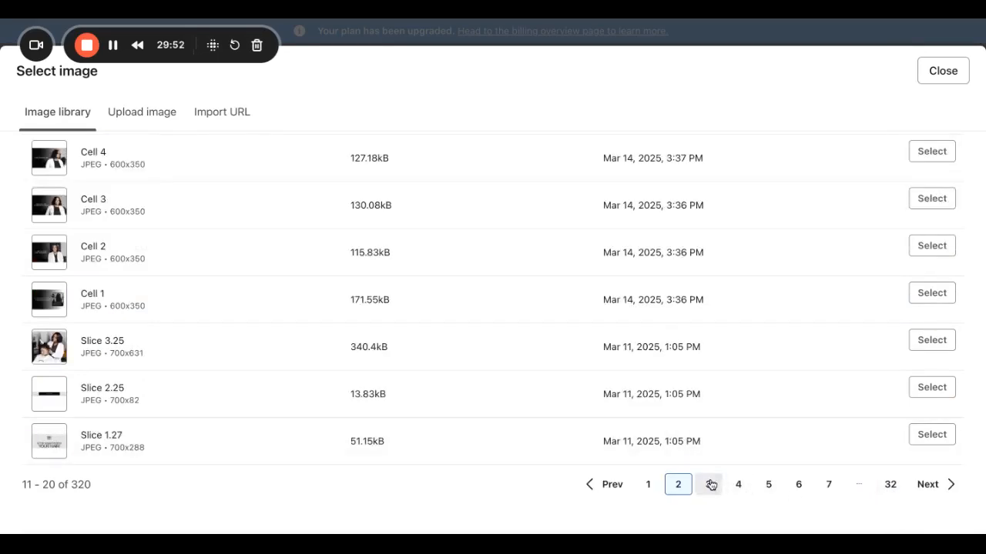
left_click(709, 484)
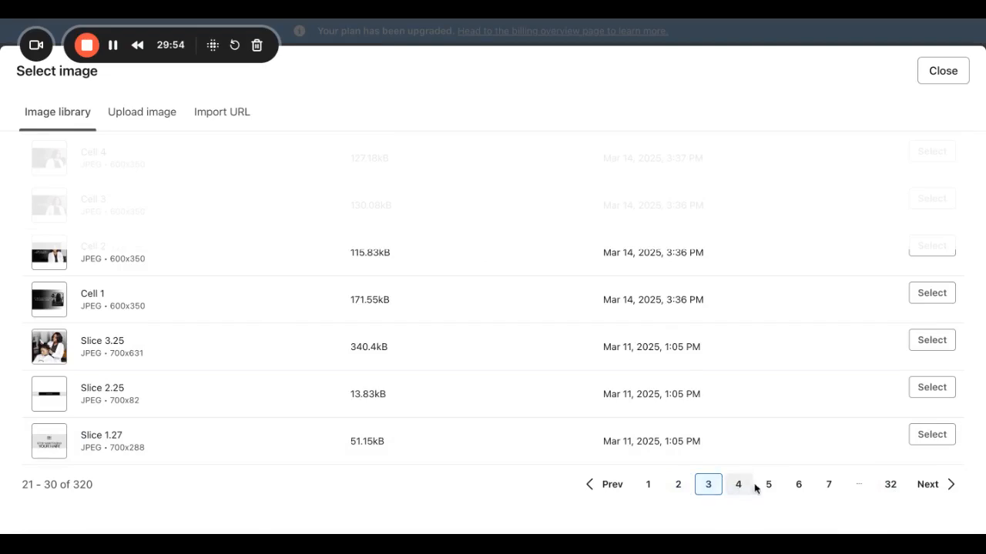
left_click(832, 485)
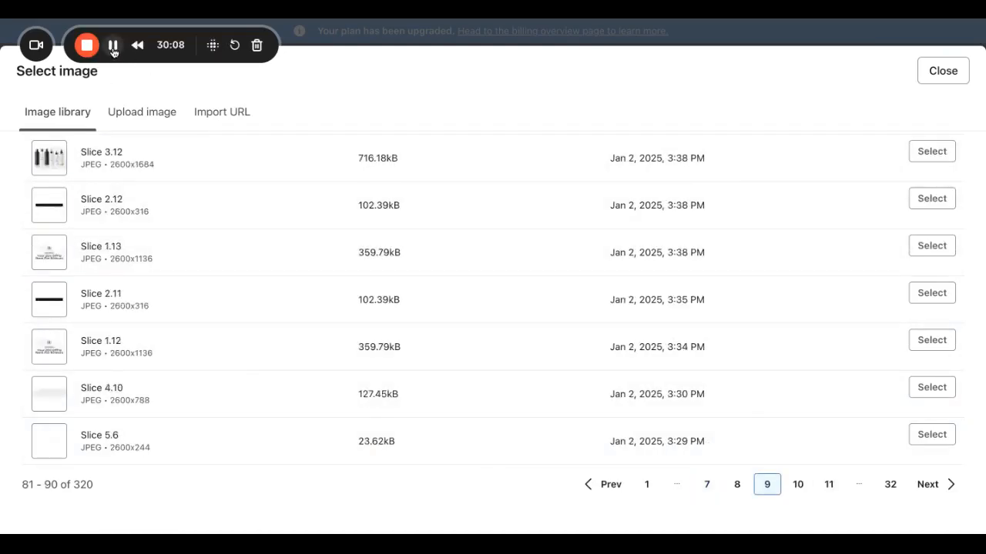
left_click(112, 47)
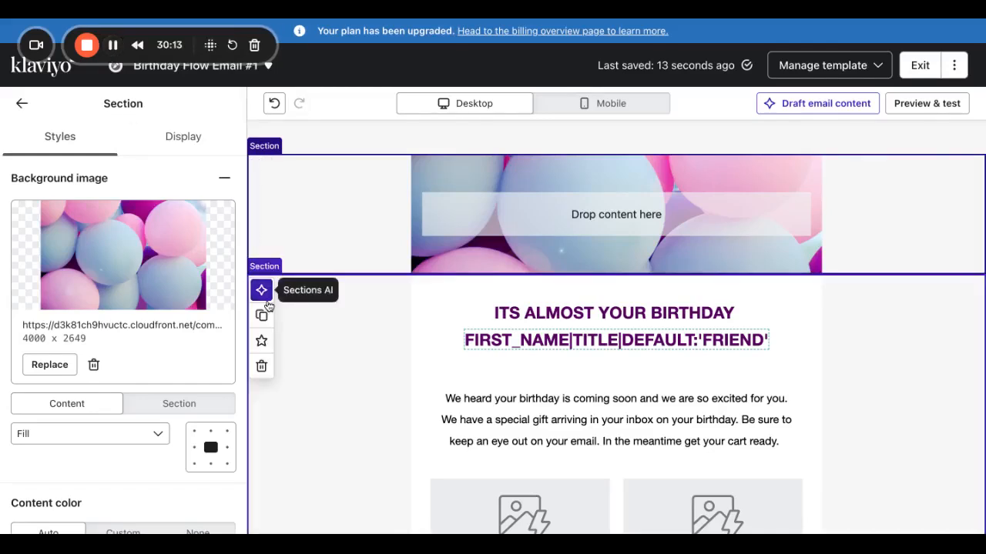
left_click(37, 369)
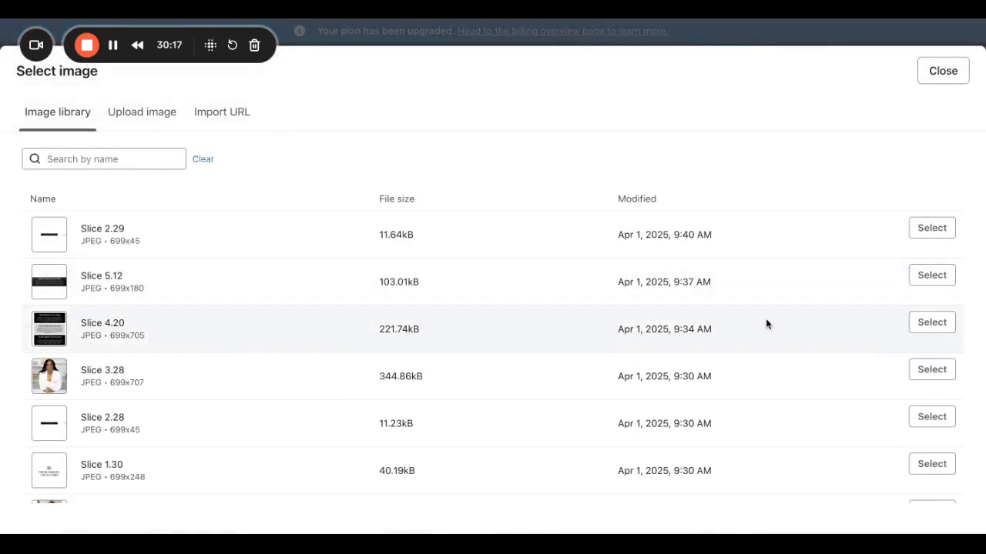
left_click(931, 275)
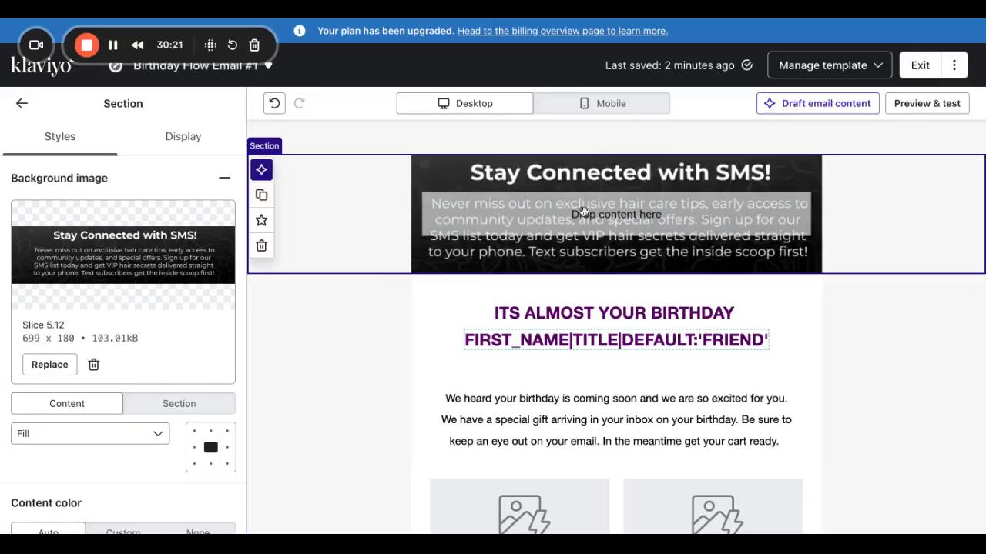
Delete the top background section and add an image block at the email top.
left_click(263, 245)
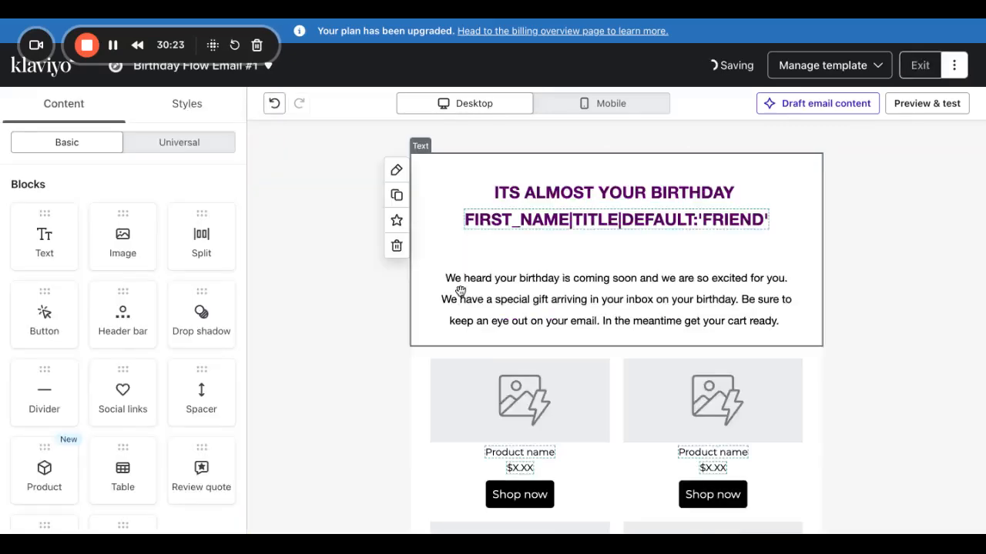
left_click(119, 254)
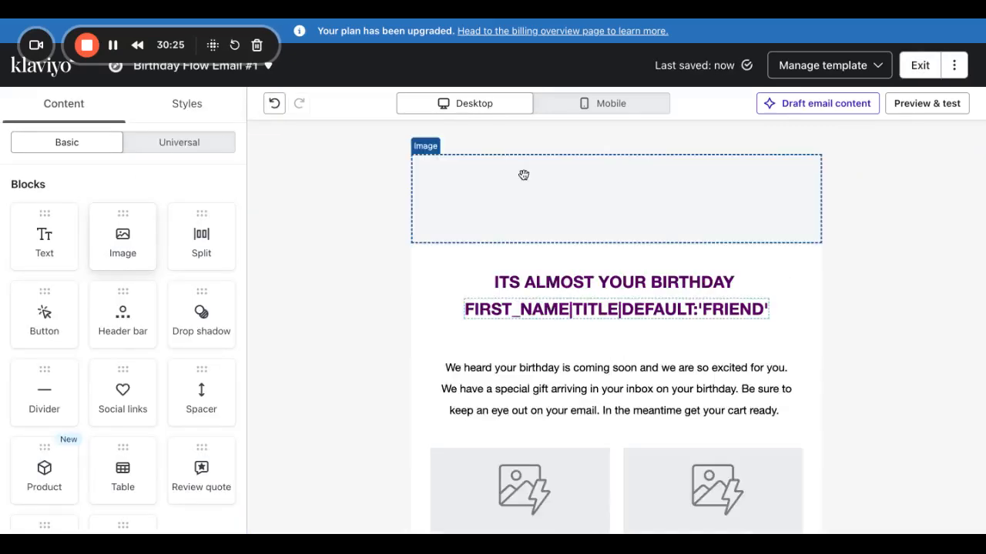
left_click(117, 334)
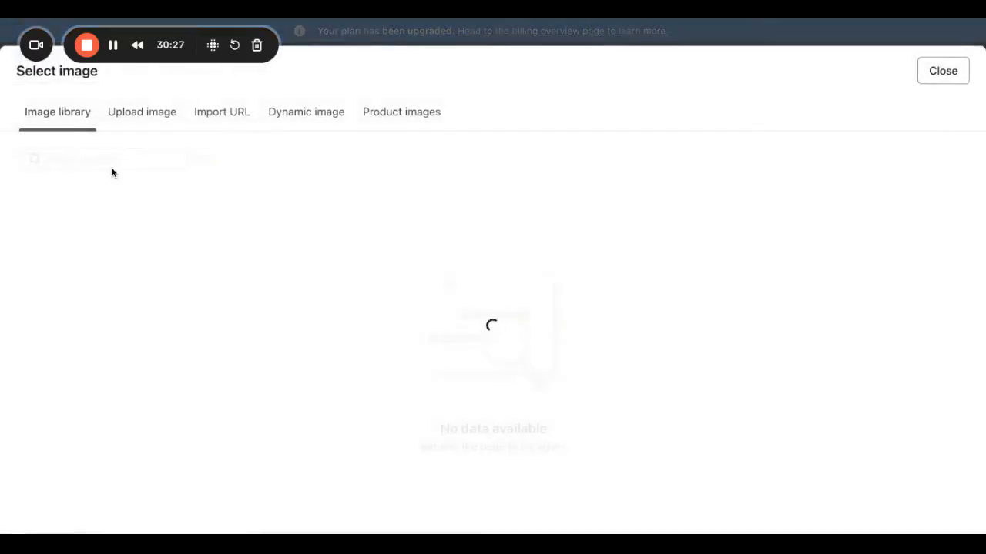
Fill the new image block with 'HHS December Email Footers (1)' from library page 28.
left_click(109, 162)
type("6.4th")
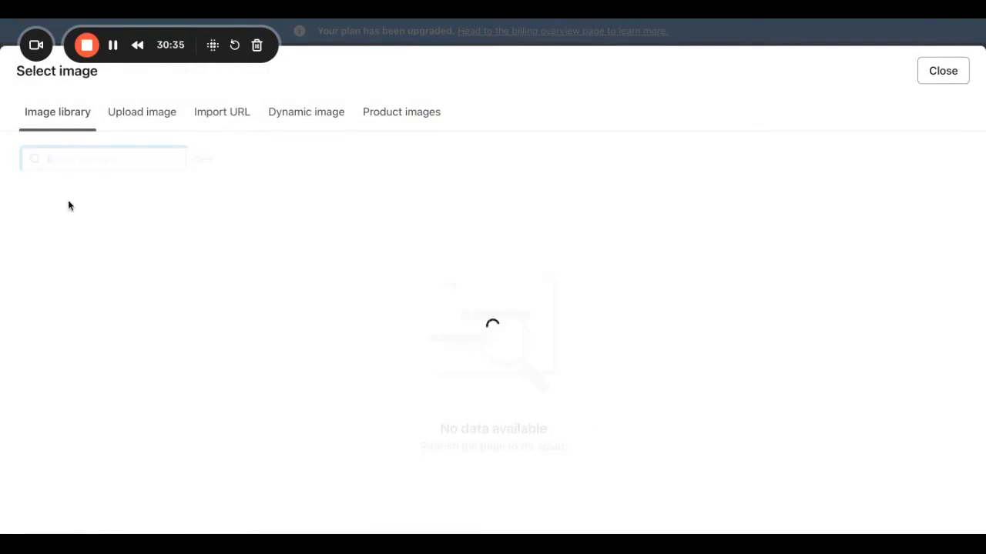
scroll(308, 400, "down", 3)
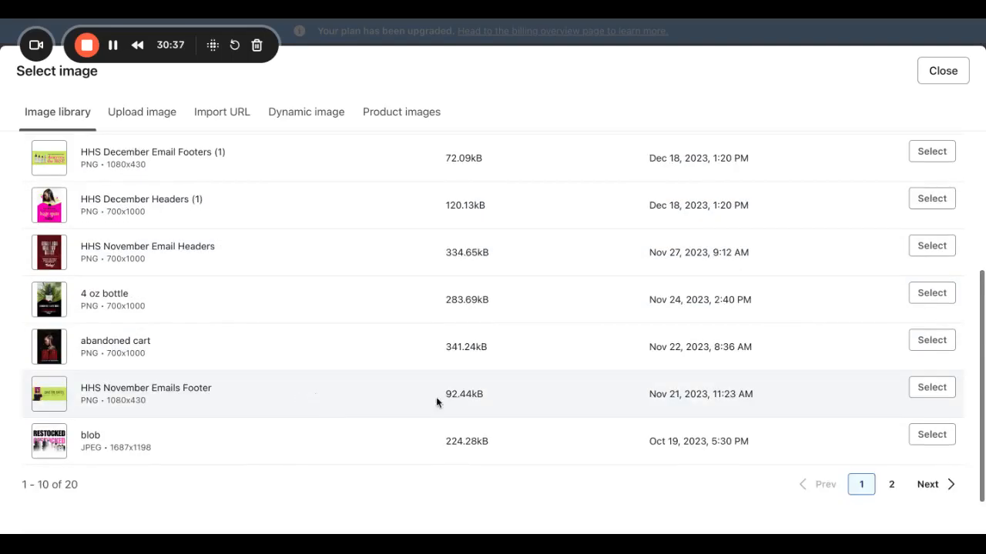
left_click(892, 485)
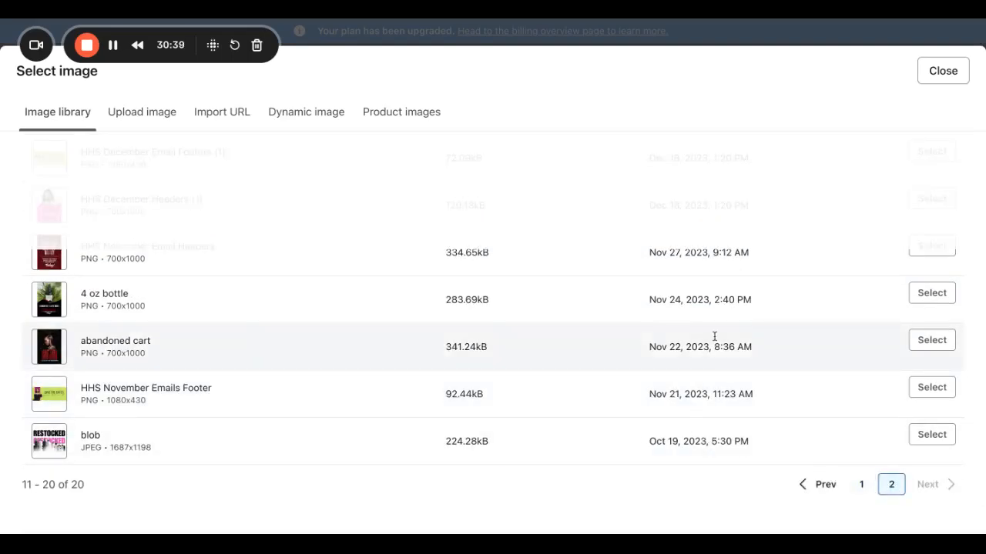
left_click(894, 493)
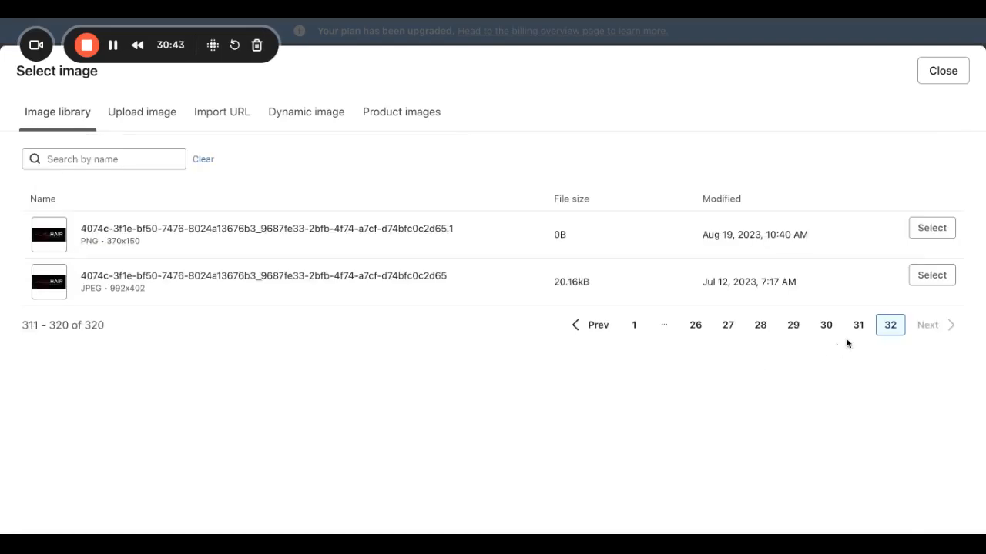
left_click(858, 327)
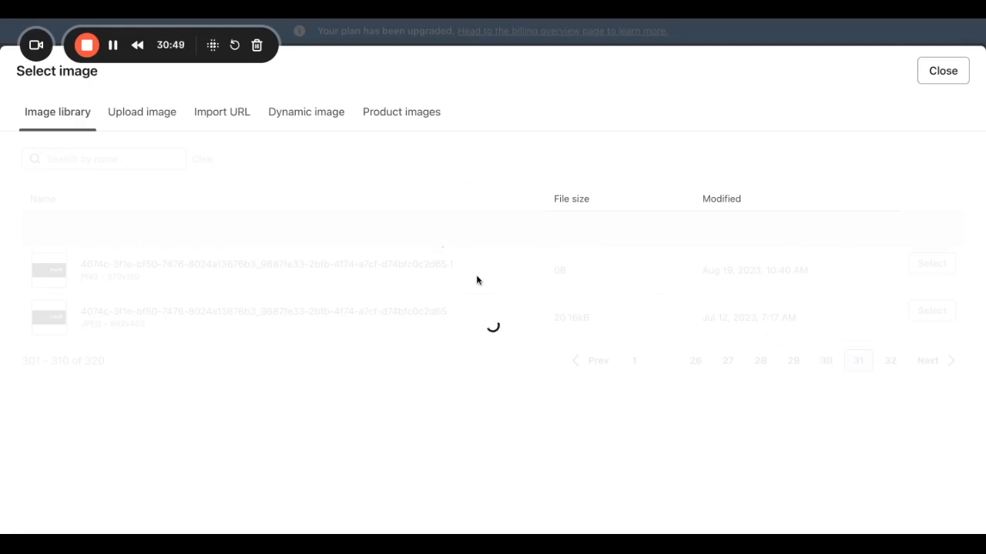
scroll(578, 449, "down", 3)
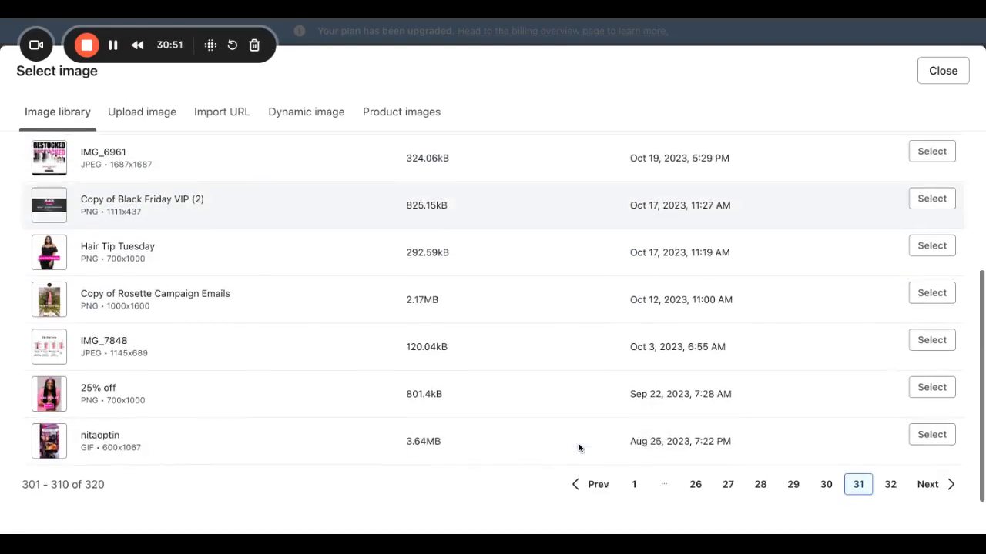
left_click(823, 486)
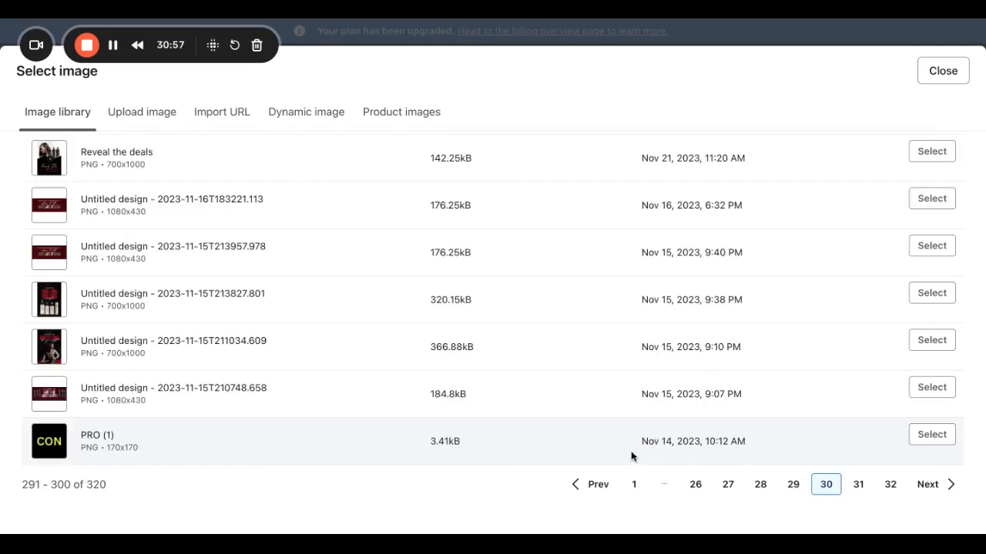
left_click(758, 485)
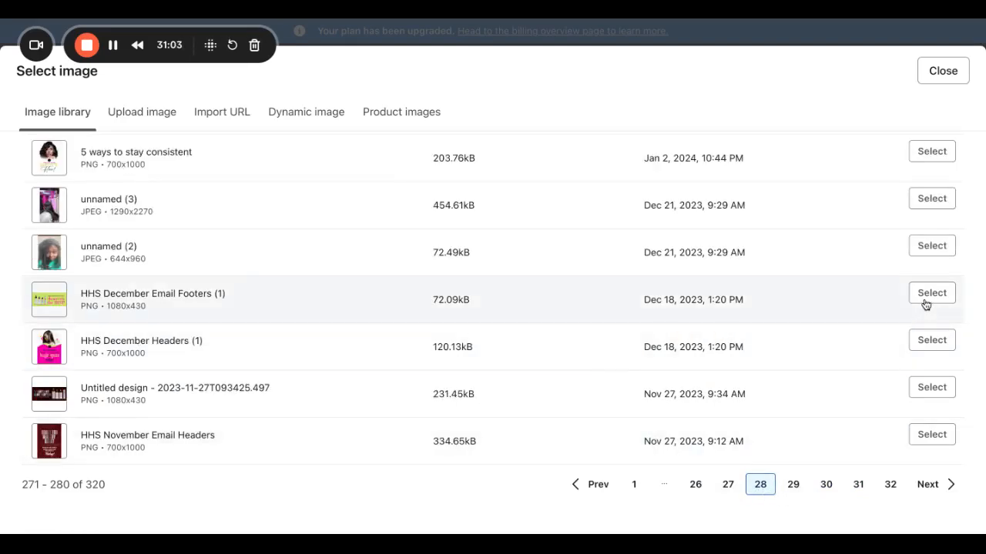
left_click(928, 296)
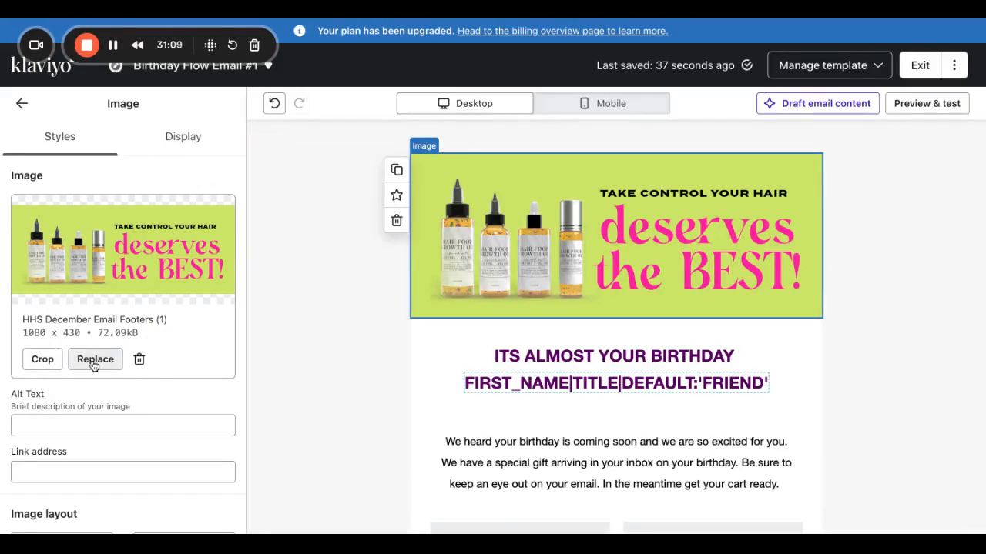
Swap the top image for the 700 x 1000 'Untitled design - 2023-11-24T084711.298' hair-care portrait.
left_click(93, 363)
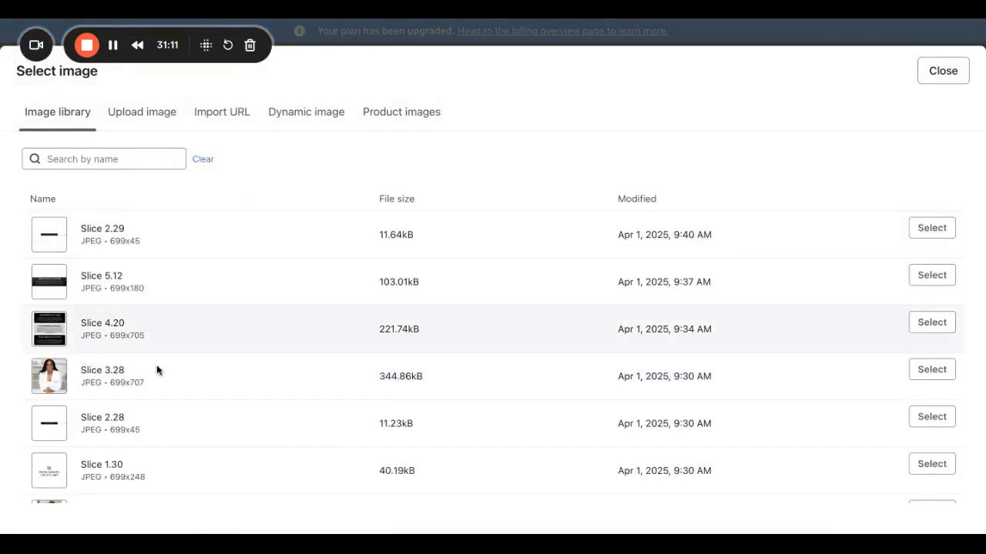
scroll(801, 435, "down", 3)
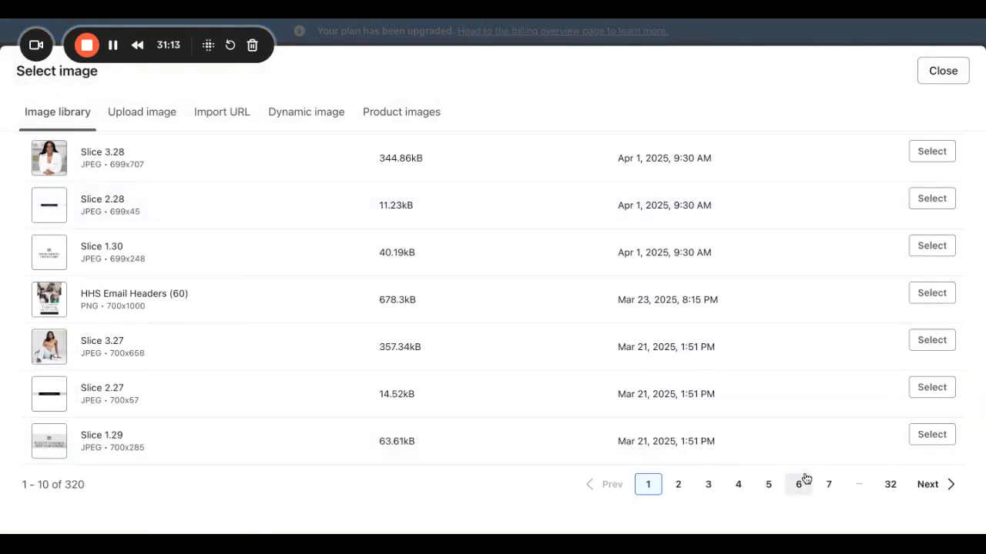
left_click(828, 485)
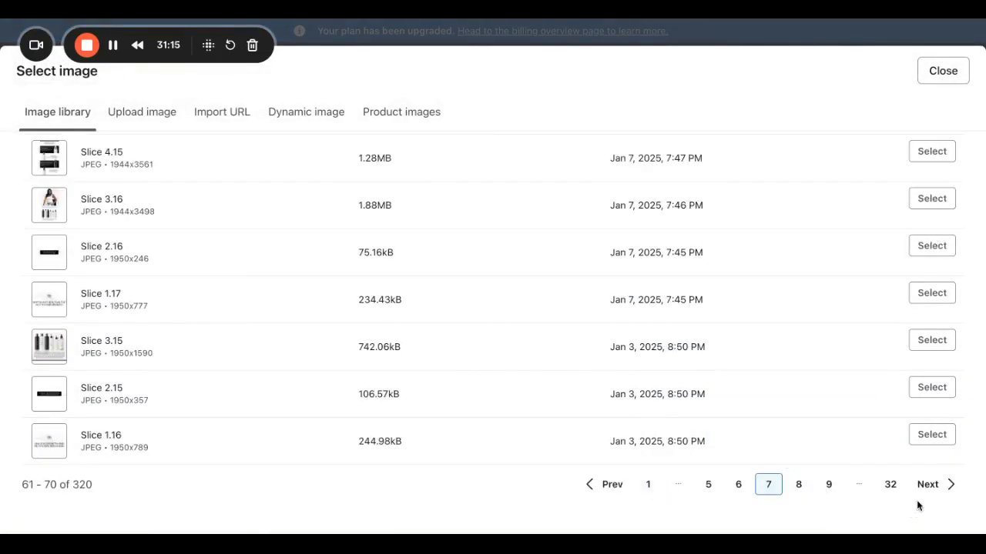
left_click(890, 485)
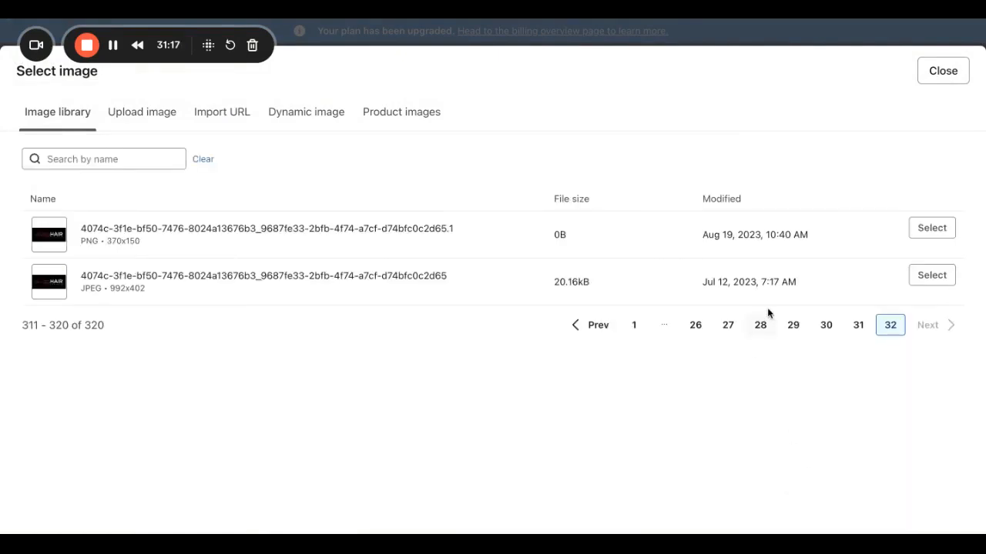
left_click(791, 325)
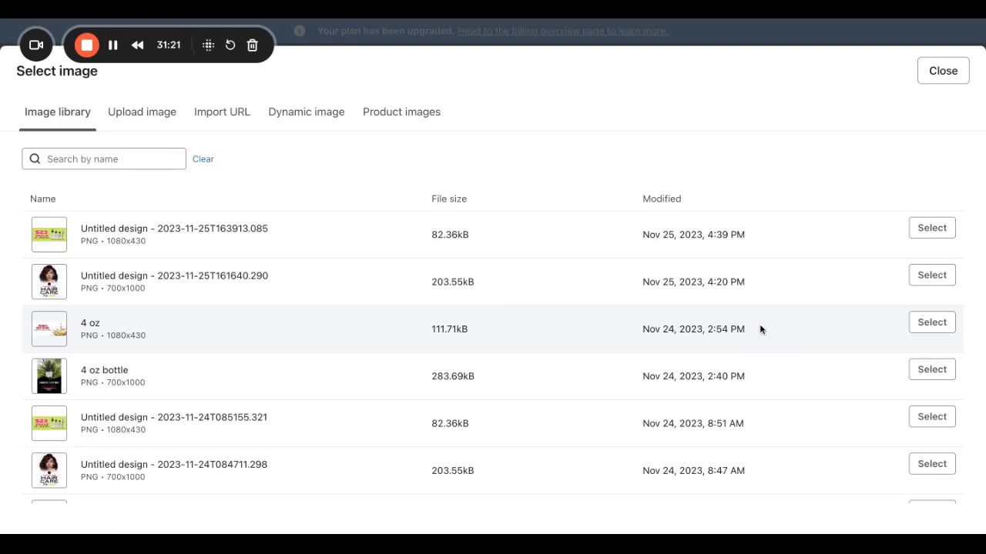
scroll(406, 403, "down", 2)
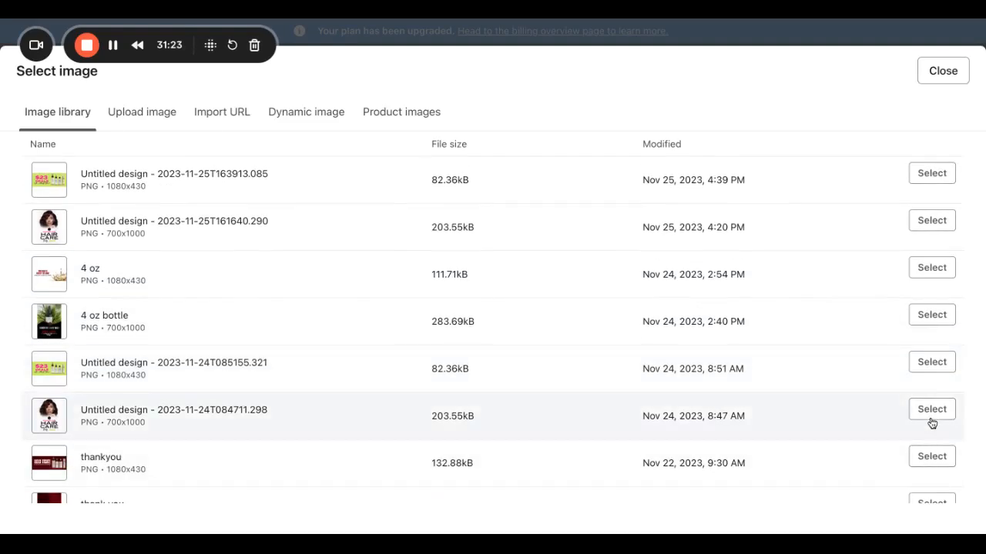
left_click(931, 410)
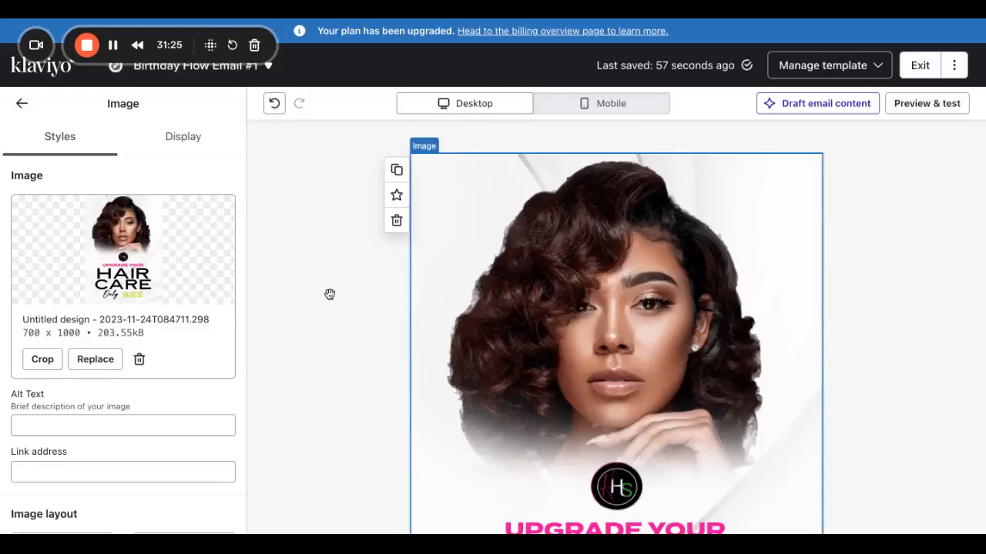
left_click_drag(21, 333, 82, 336)
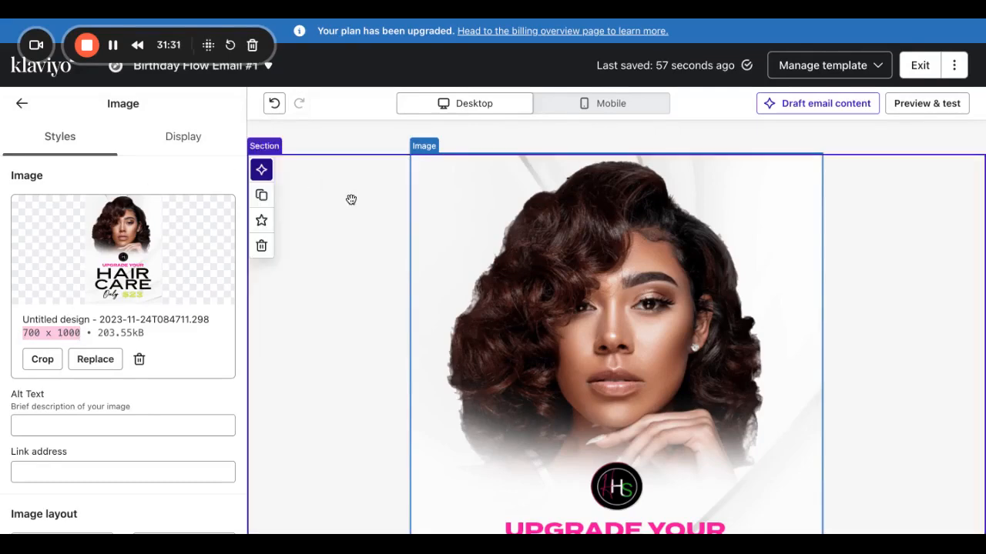
left_click(593, 103)
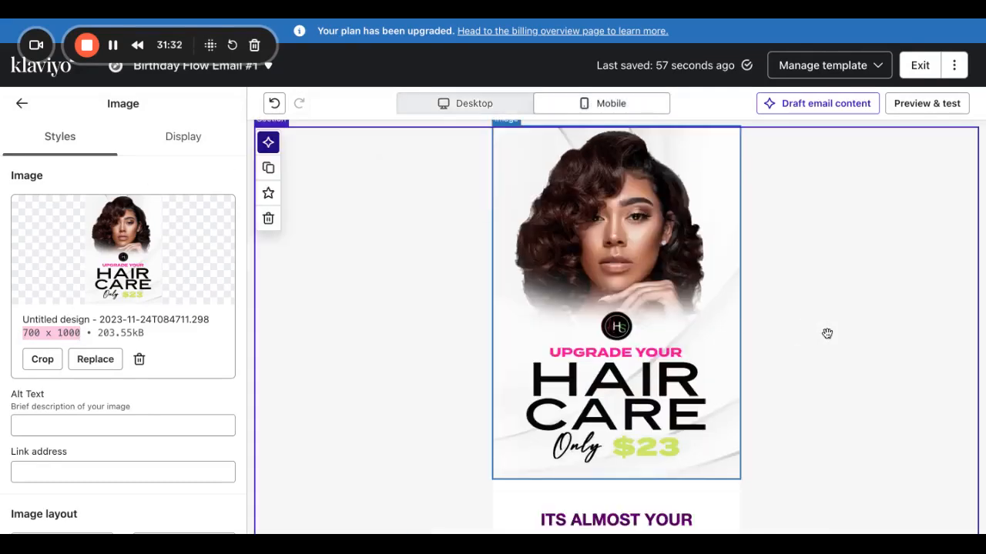
left_click(928, 107)
left_click(367, 113)
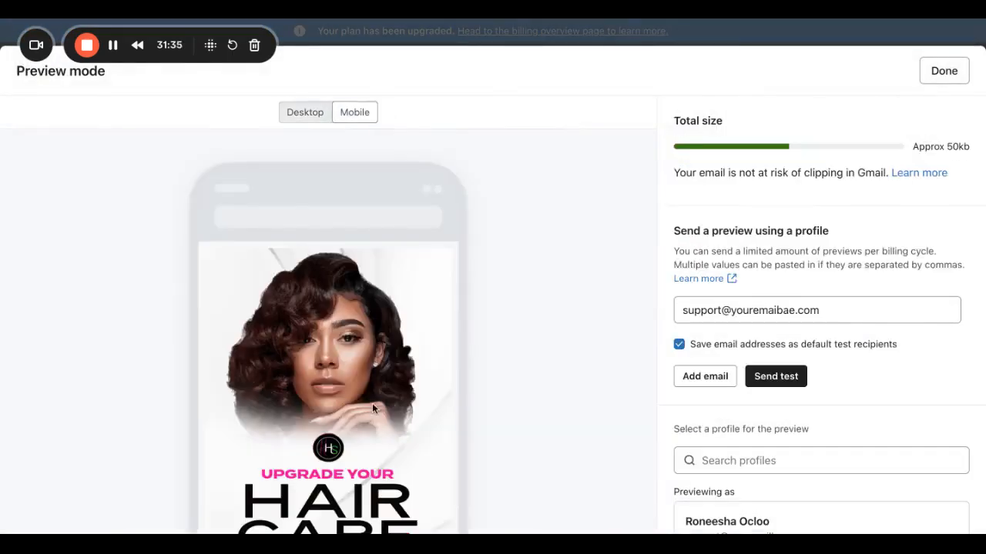
scroll(520, 378, "down", 2)
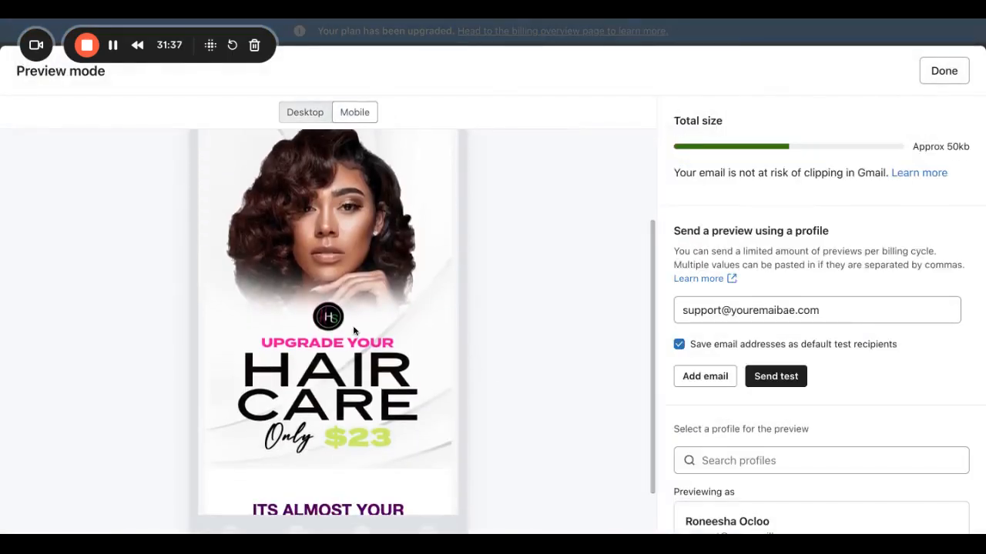
scroll(353, 327, "up", 3)
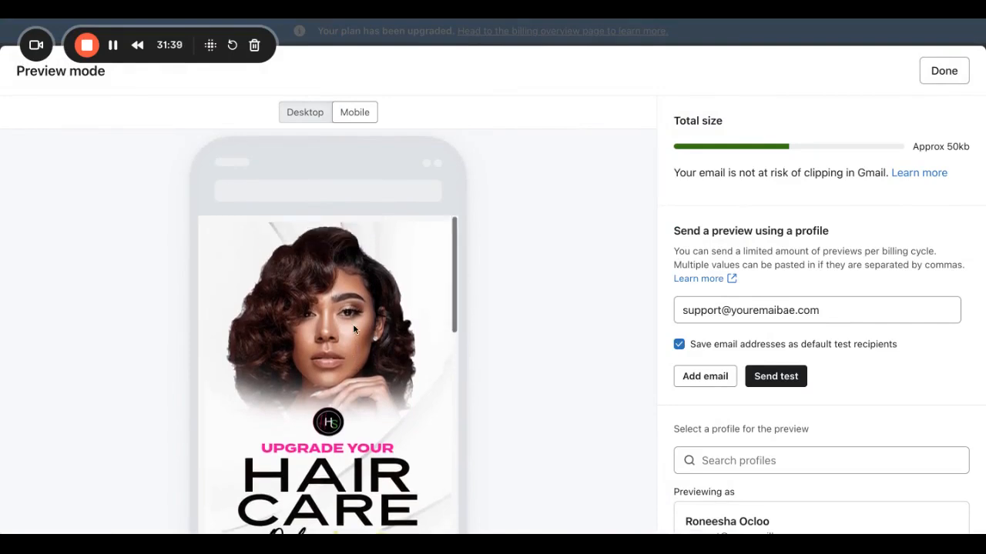
scroll(535, 367, "down", 2)
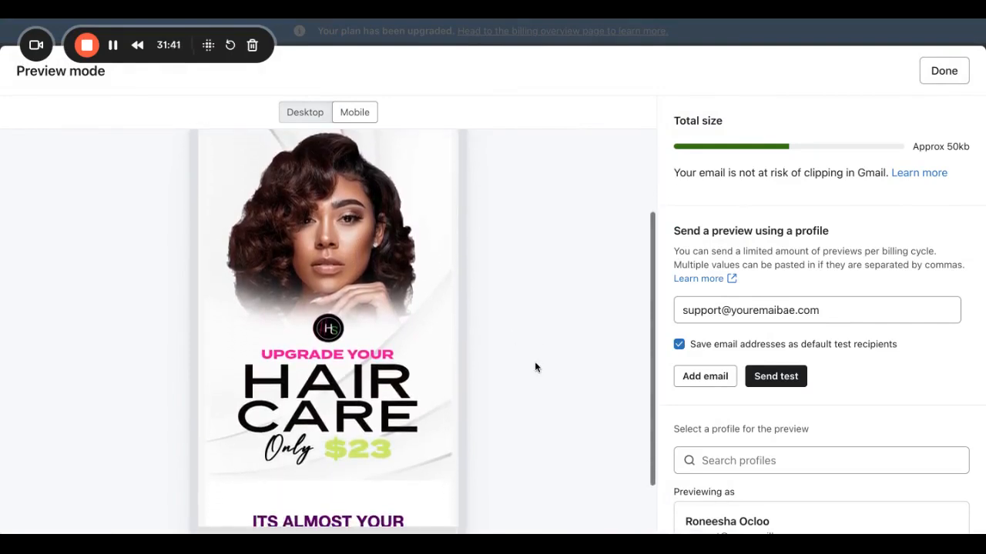
left_click(944, 70)
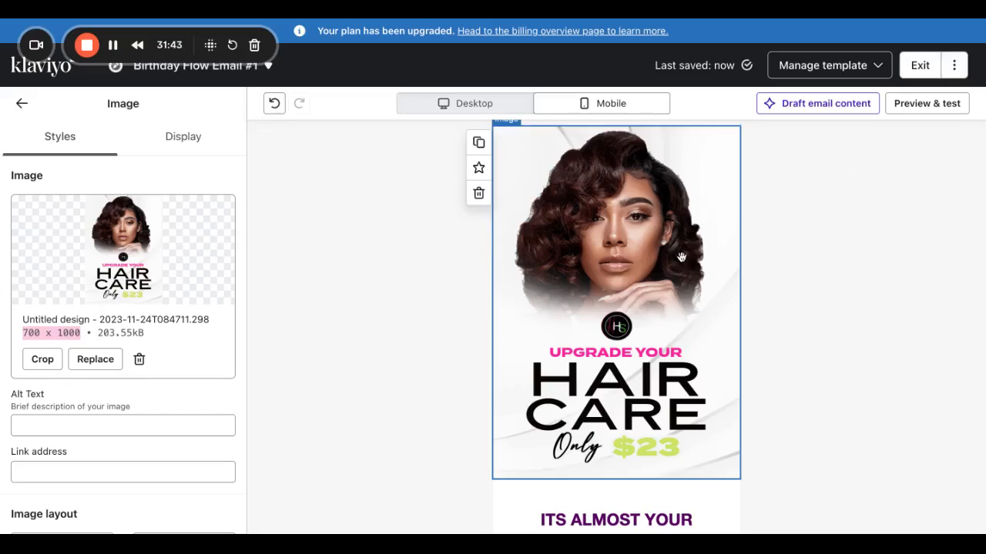
left_click(472, 104)
scroll(642, 362, "down", 3)
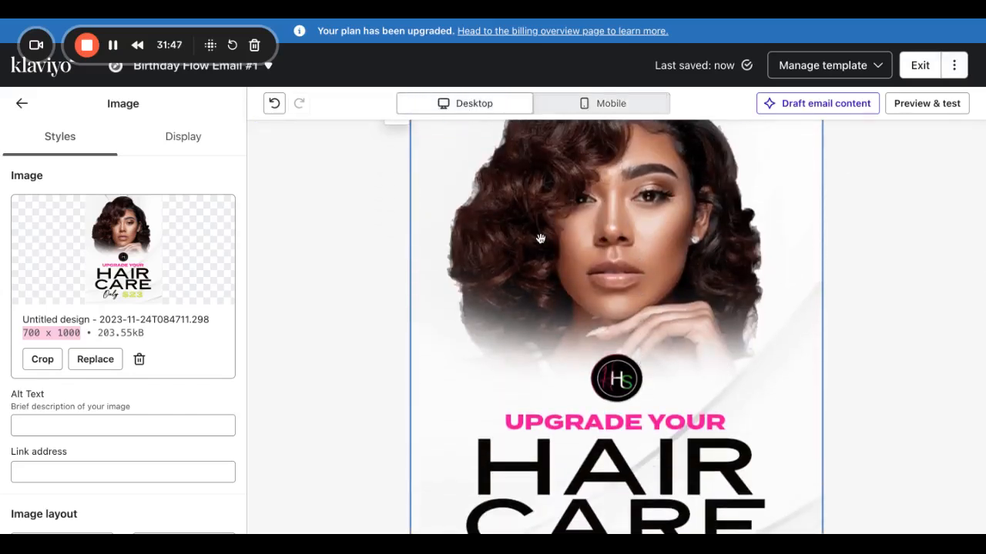
scroll(616, 326, "up", 3)
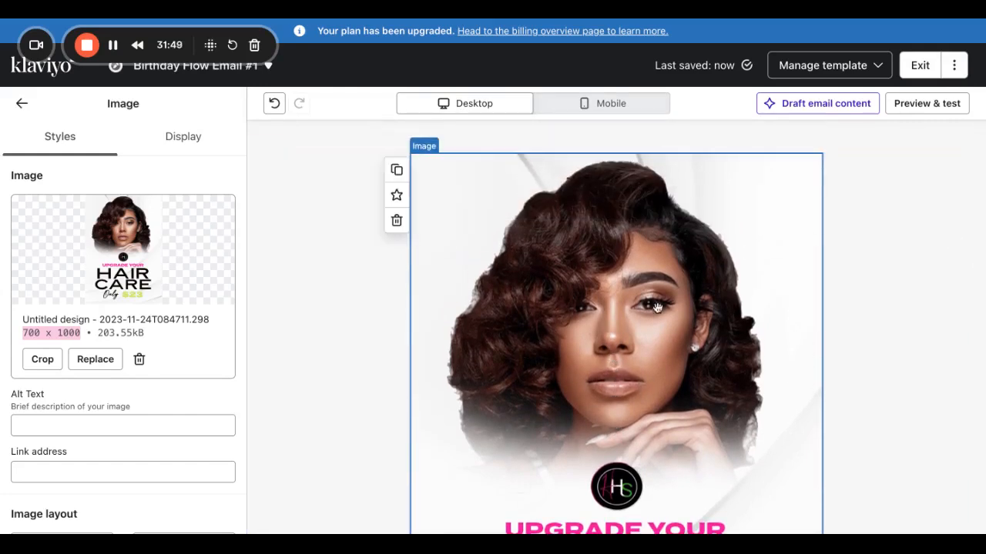
scroll(641, 387, "down", 7)
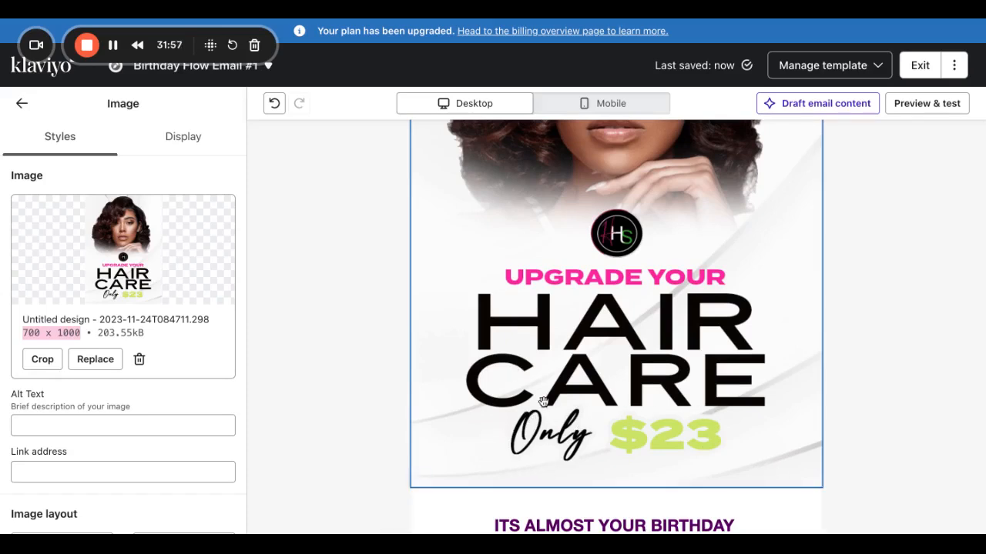
scroll(560, 408, "up", 3)
scroll(558, 462, "down", 2)
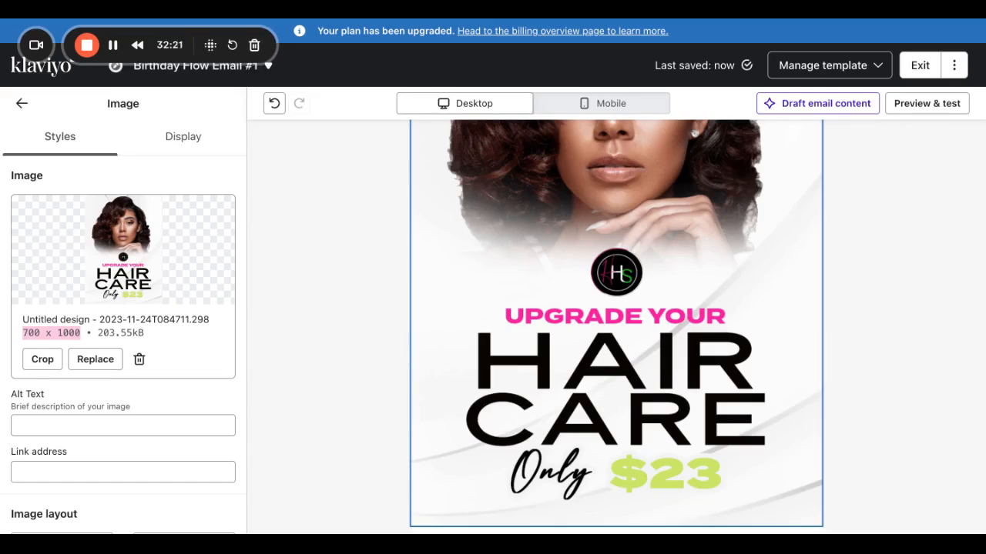
scroll(688, 382, "down", 15)
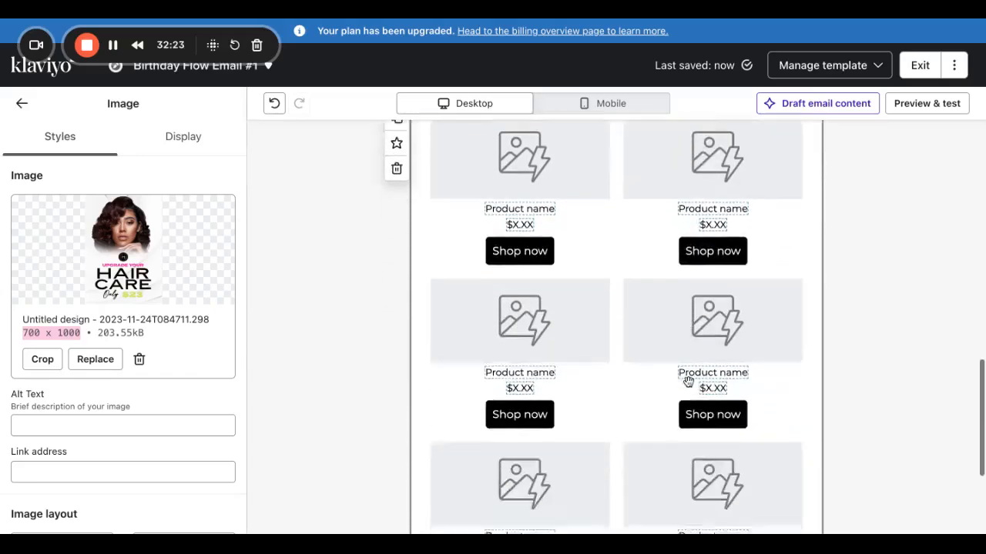
scroll(689, 381, "up", 15)
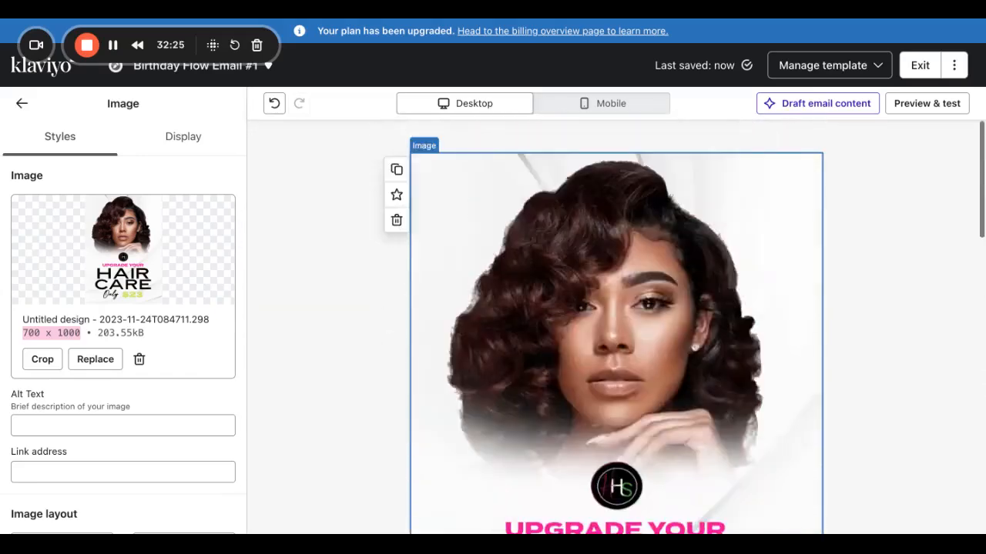
left_click(55, 470)
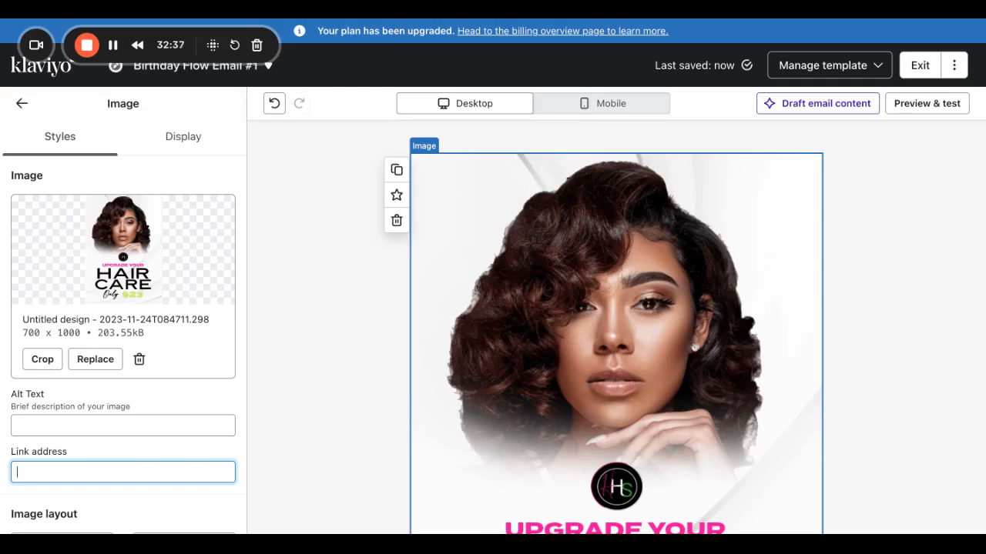
left_click(62, 421)
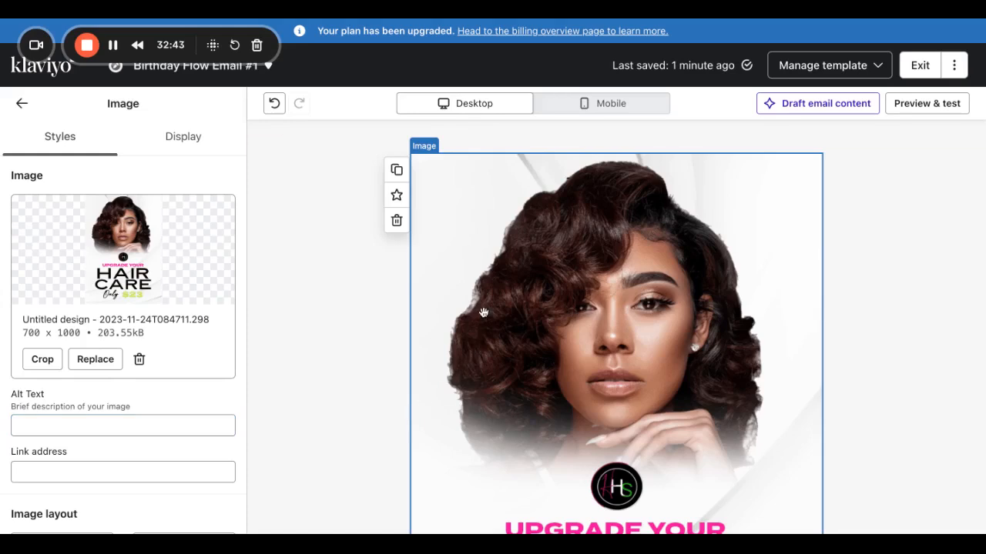
scroll(624, 368, "down", 1)
scroll(572, 492, "down", 3)
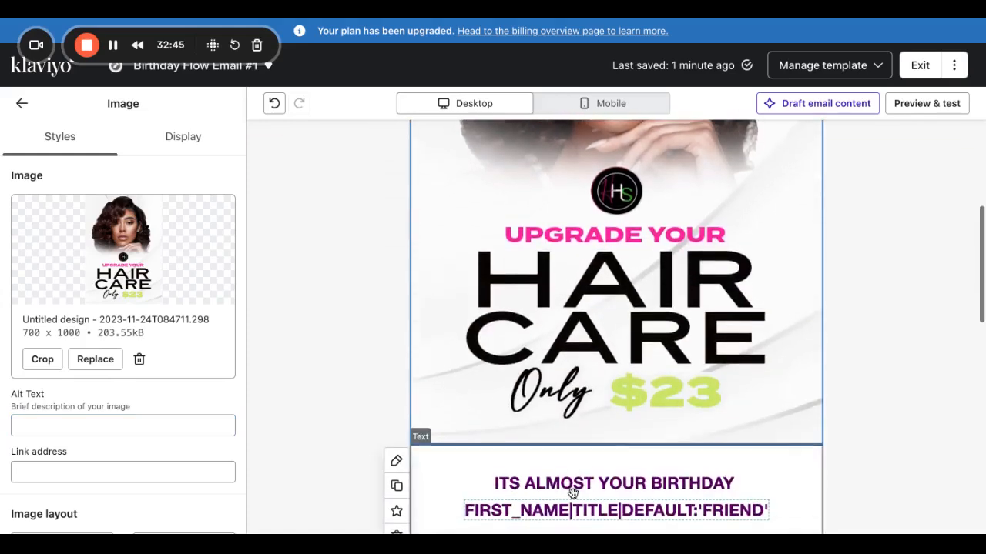
Enter the header image alt text 'HHS logo: Upgrade your hair care only $23 dollars'.
left_click(225, 419)
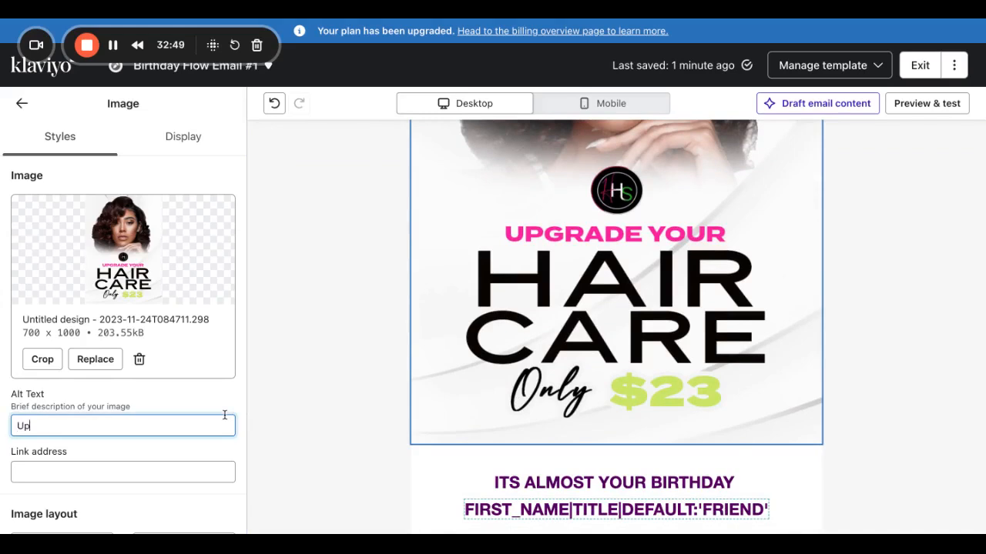
key("BackSpace")
key("BackSpace")
type("HHHS")
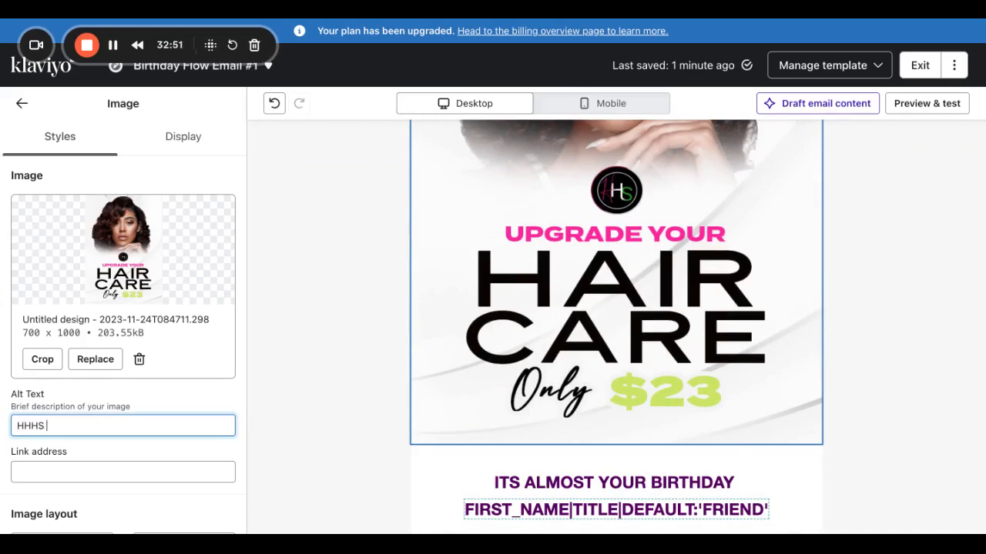
key("BackSpace")
key("BackSpace")
type("S l")
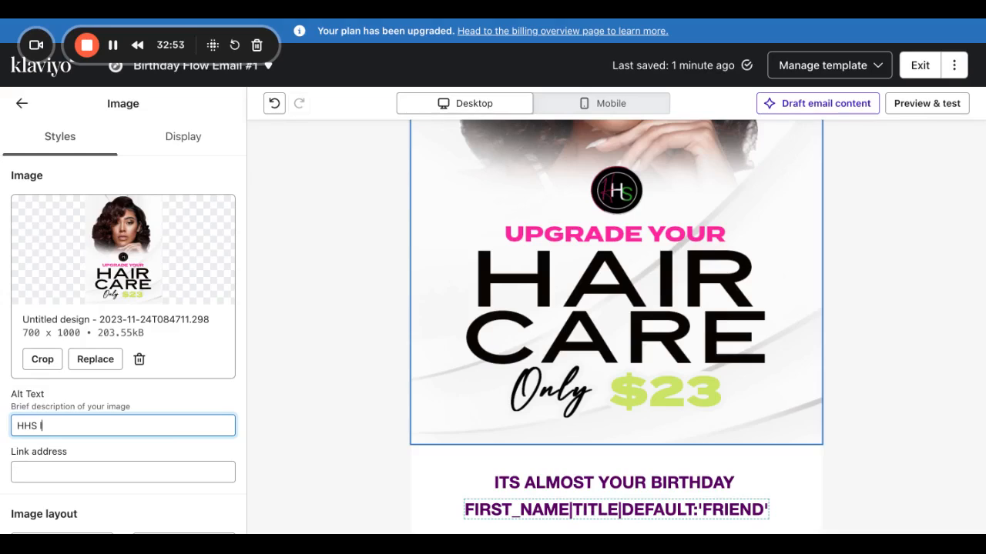
type("ogo: Upgrade your hair care ")
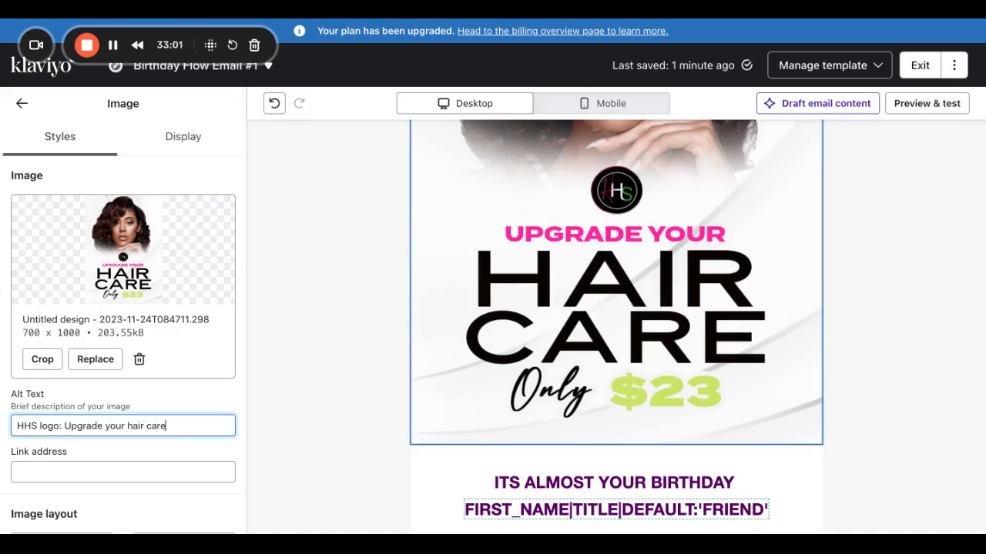
type("only")
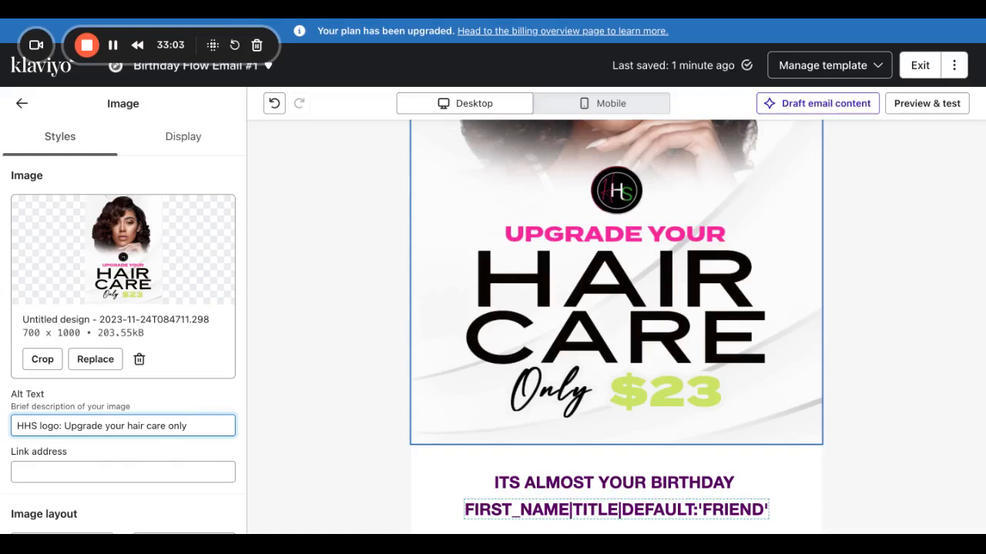
type(" $23")
key("BackSpace")
type("dollars")
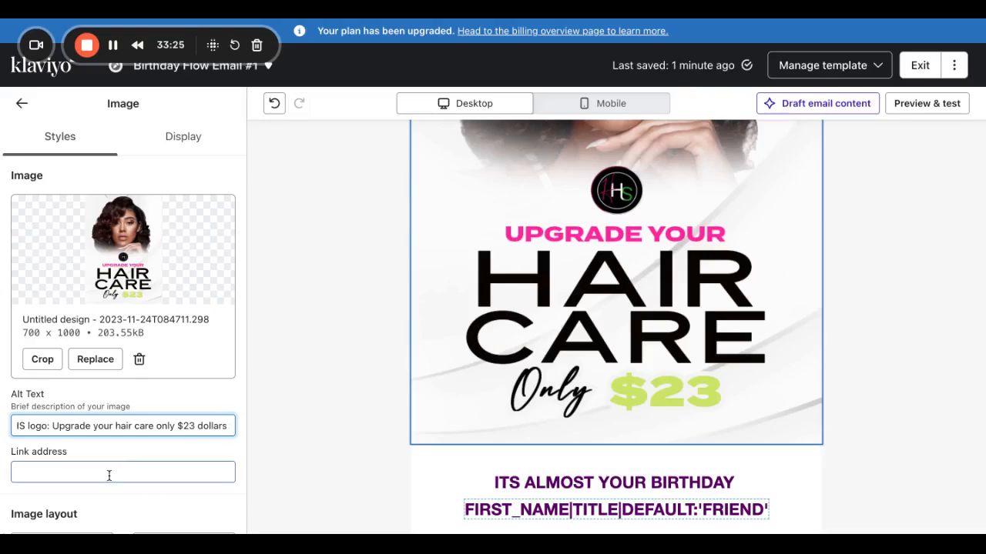
scroll(108, 470, "down", 6)
Review the email, then leave the image settings for the content blocks palette.
scroll(618, 268, "up", 5)
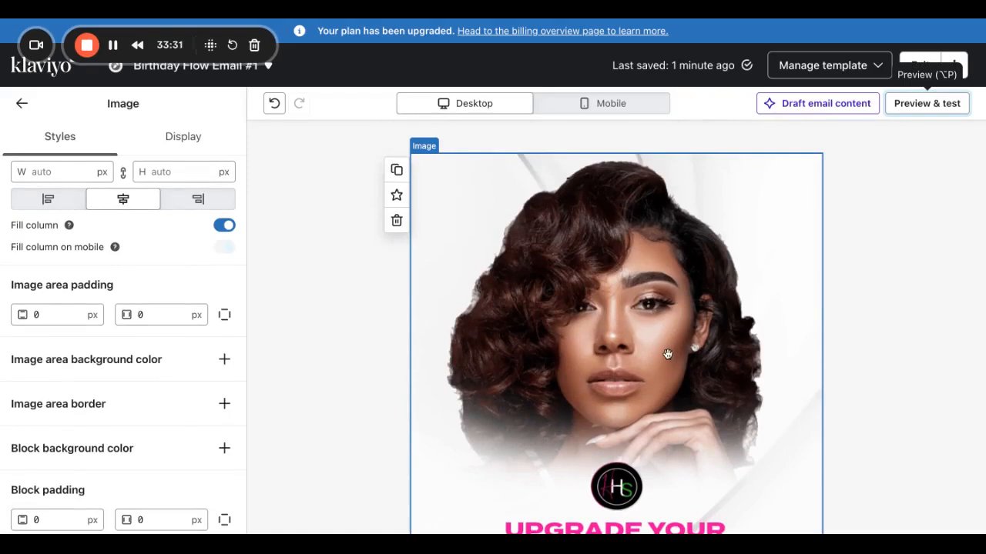
scroll(667, 354, "down", 5)
scroll(667, 353, "down", 3)
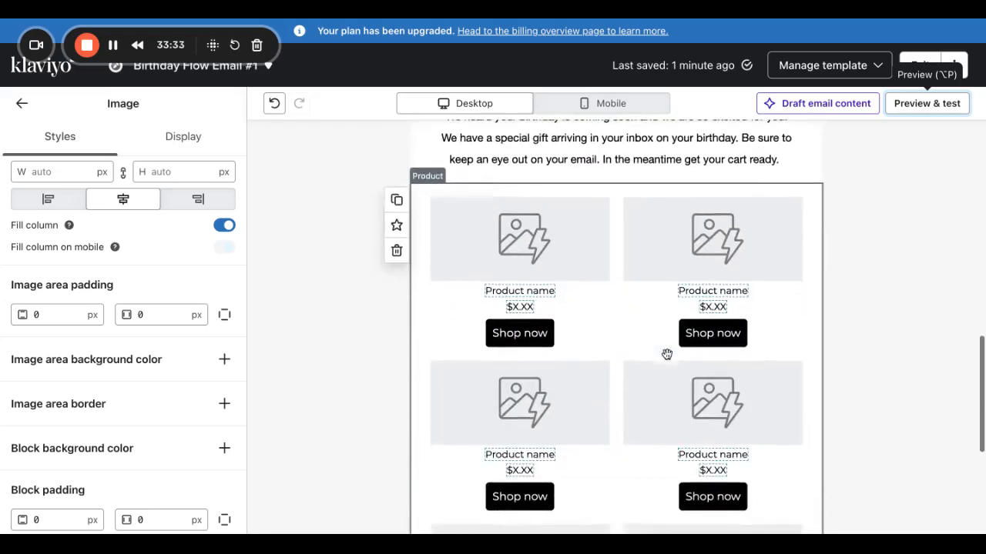
scroll(666, 353, "up", 10)
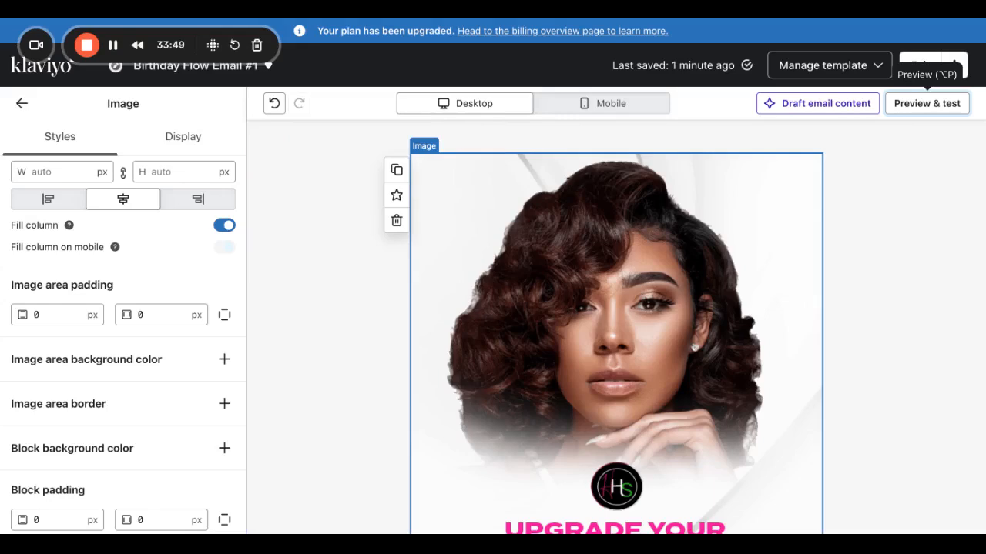
scroll(599, 361, "down", 10)
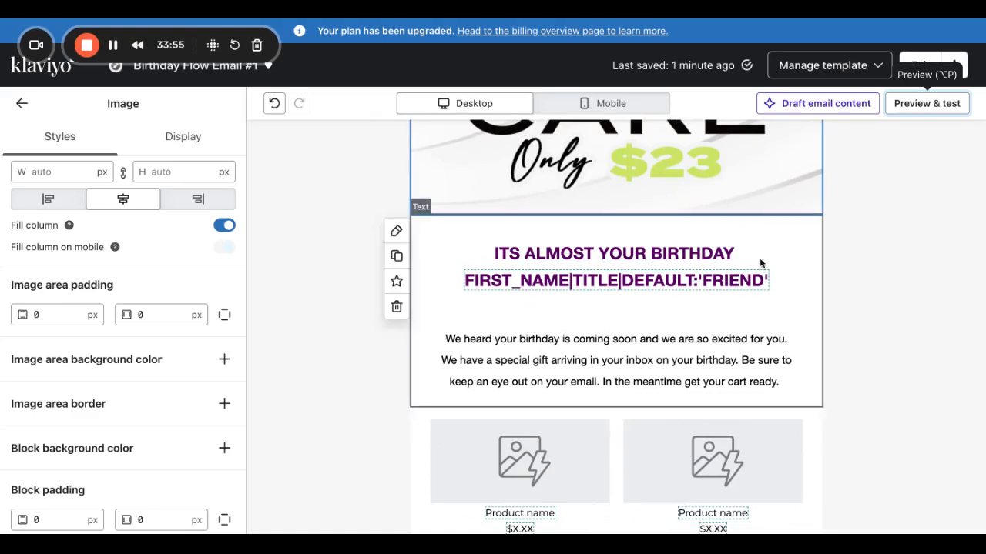
scroll(753, 246, "down", 10)
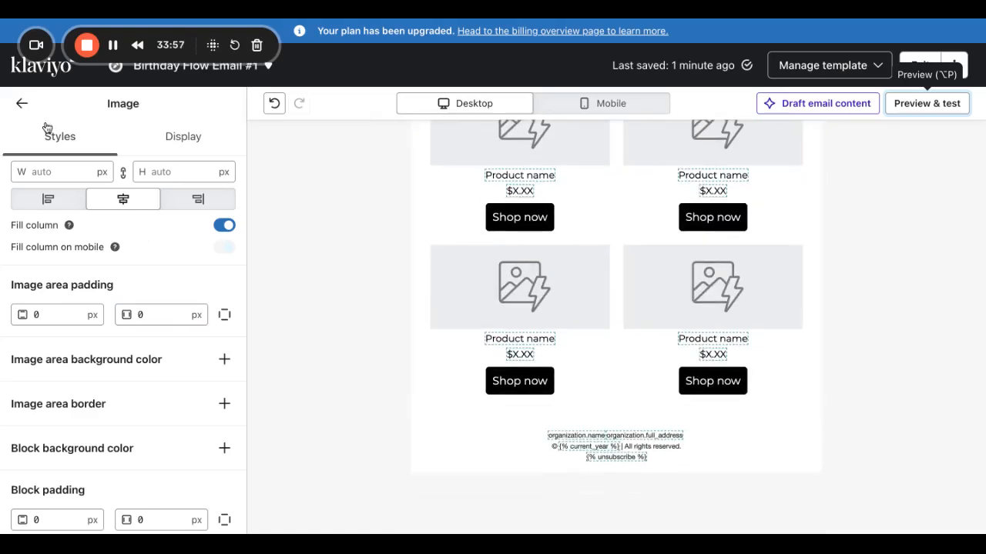
left_click(21, 103)
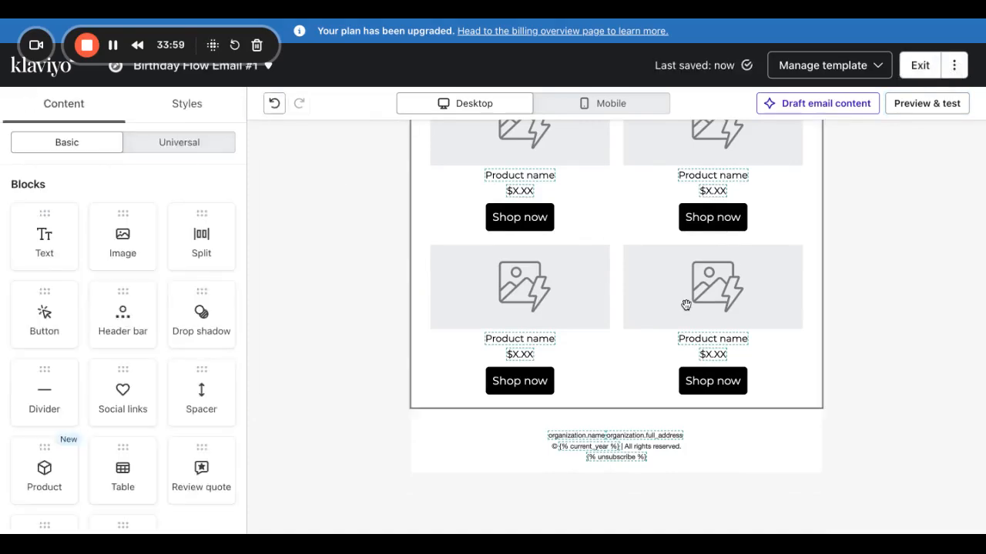
scroll(685, 305, "up", 10)
scroll(685, 305, "down", 10)
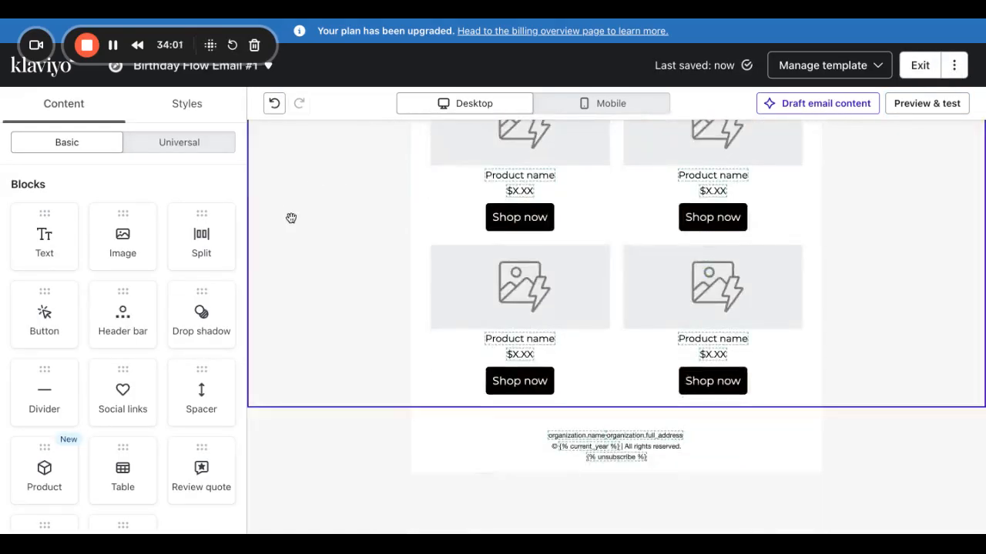
Add an image block below the product grid showing the HHS Email Footers banner.
left_click(100, 227)
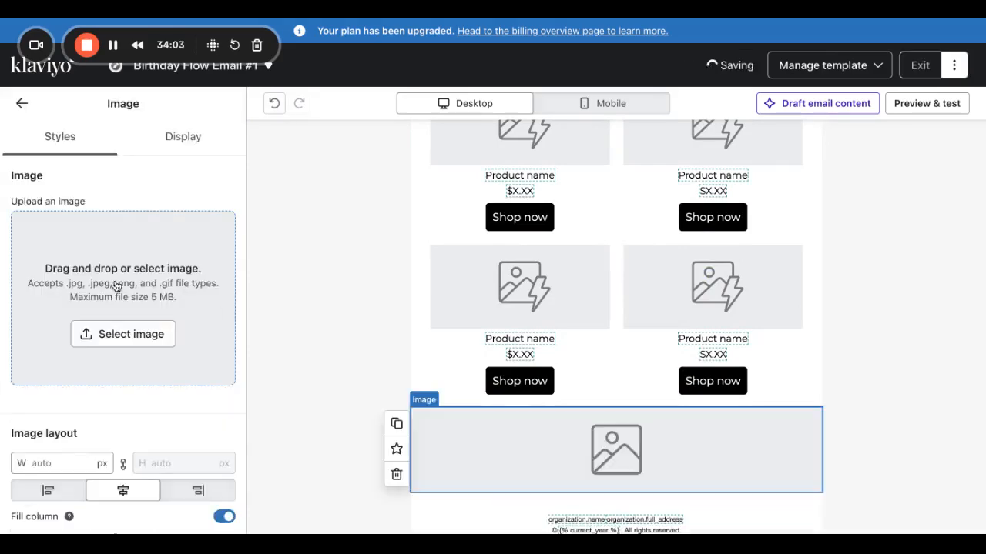
left_click(103, 334)
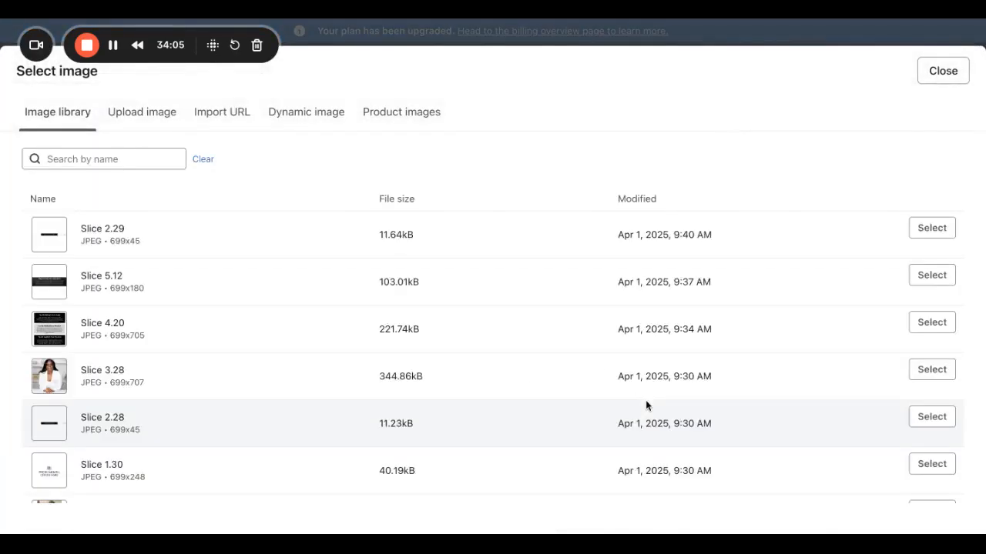
scroll(649, 403, "down", 5)
left_click(889, 484)
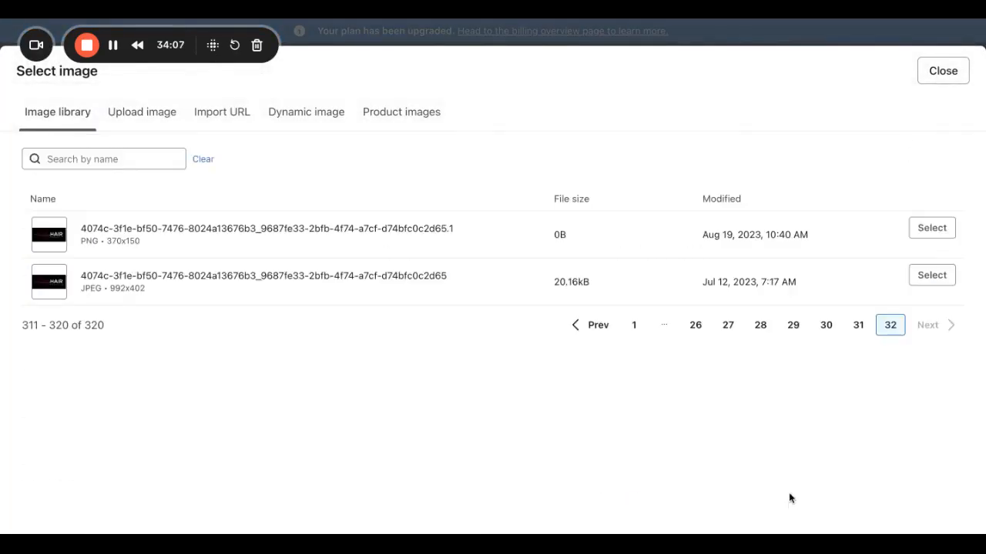
left_click(762, 325)
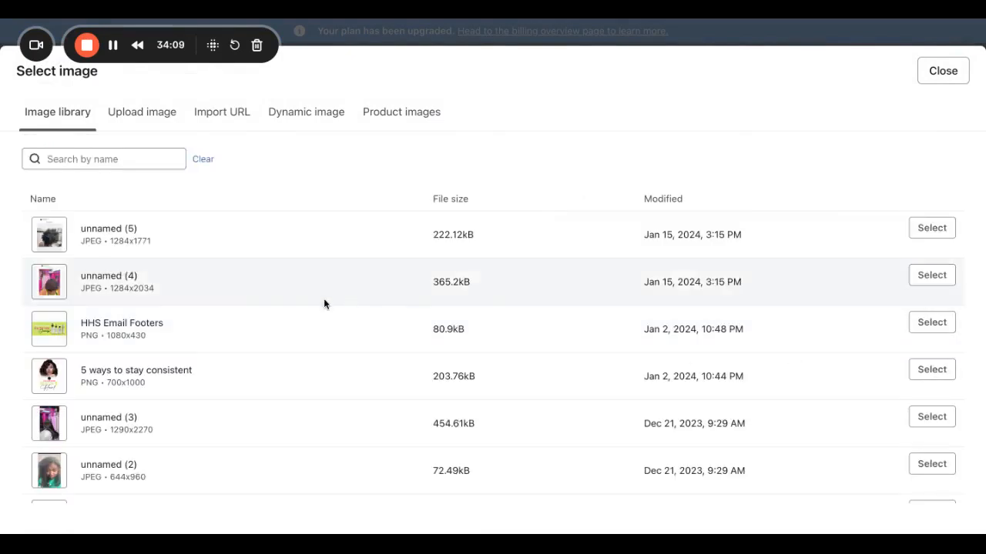
left_click(930, 322)
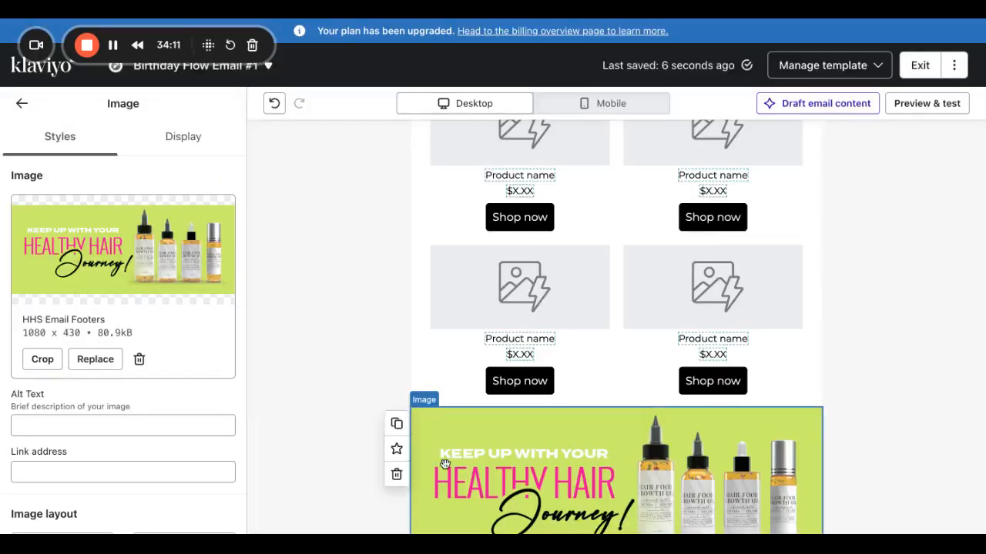
scroll(548, 360, "down", 2)
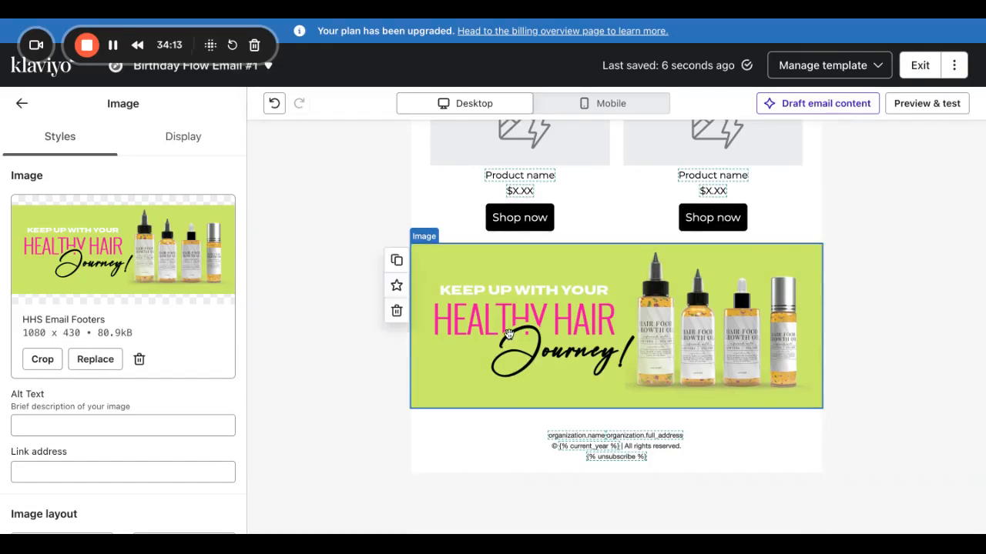
scroll(688, 292, "up", 10)
scroll(689, 292, "down", 10)
Move into the banner's Link address and Alt Text fields.
left_click(64, 474)
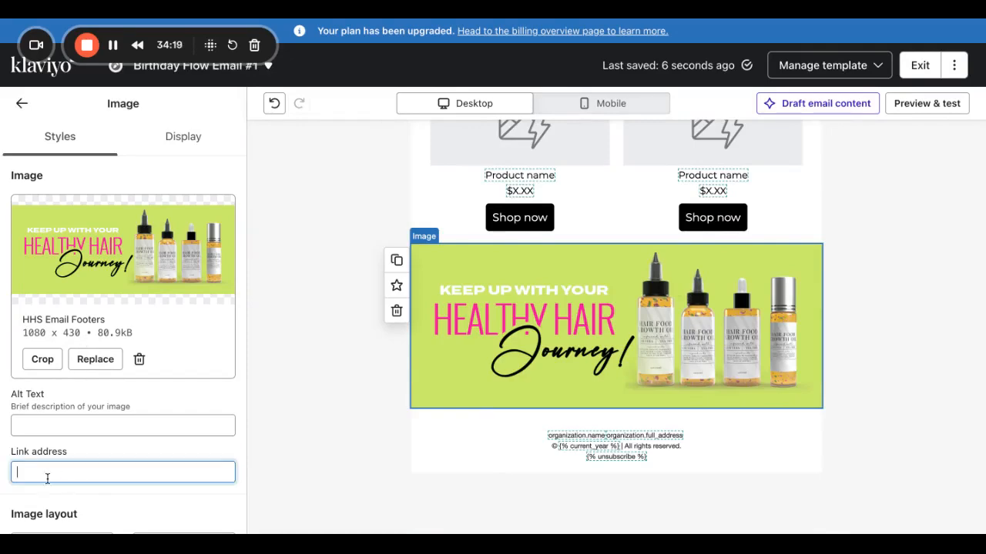
scroll(635, 227, "up", 10)
scroll(629, 234, "down", 6)
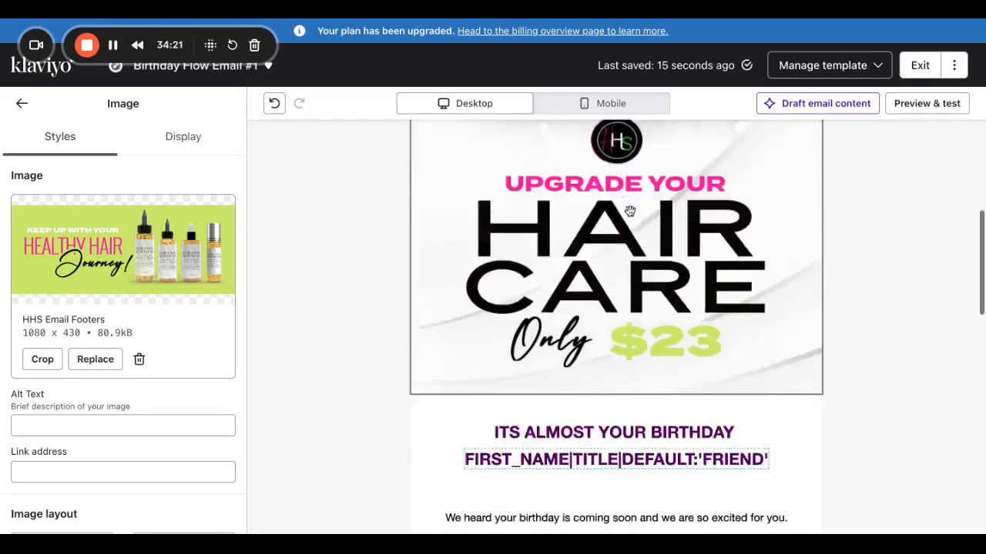
left_click(182, 423)
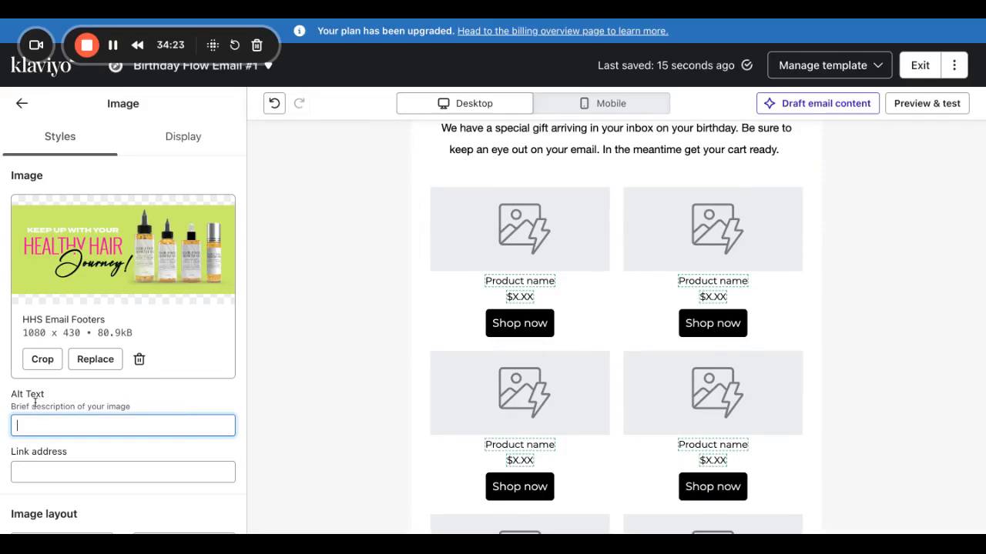
scroll(627, 328, "up", 3)
Select the words 'special gift' in the birthday paragraph.
left_click(627, 328)
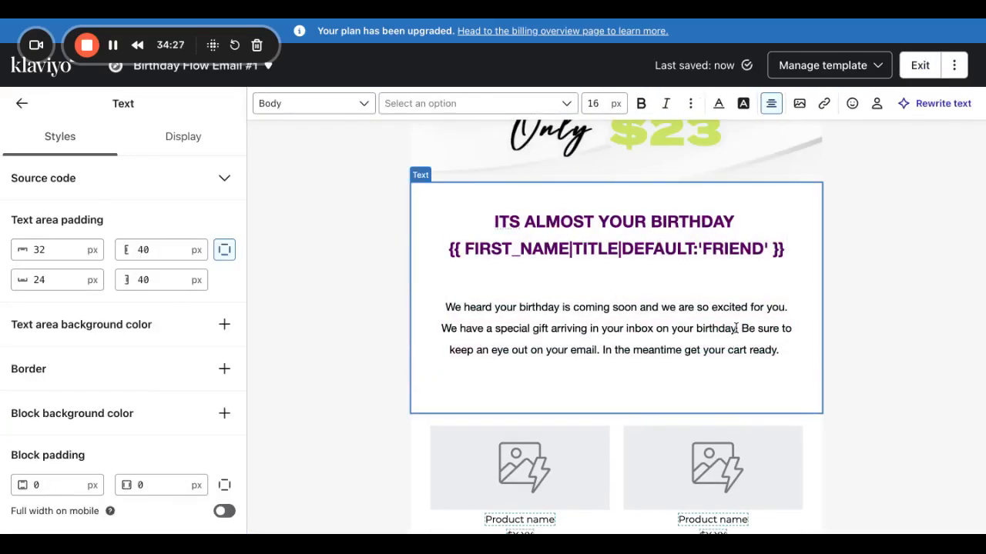
left_click_drag(736, 328, 493, 331)
left_click(551, 331)
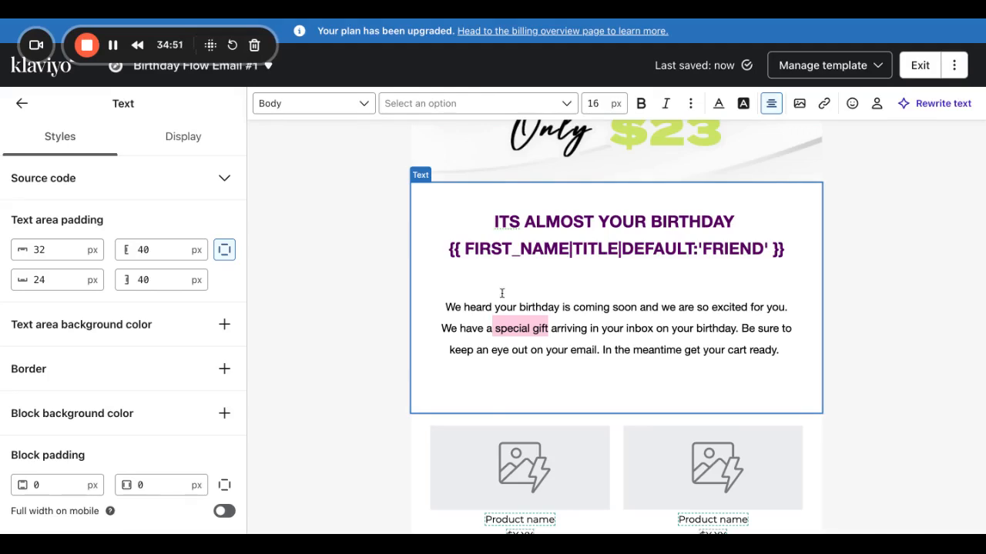
scroll(510, 221, "up", 5)
scroll(510, 221, "down", 8)
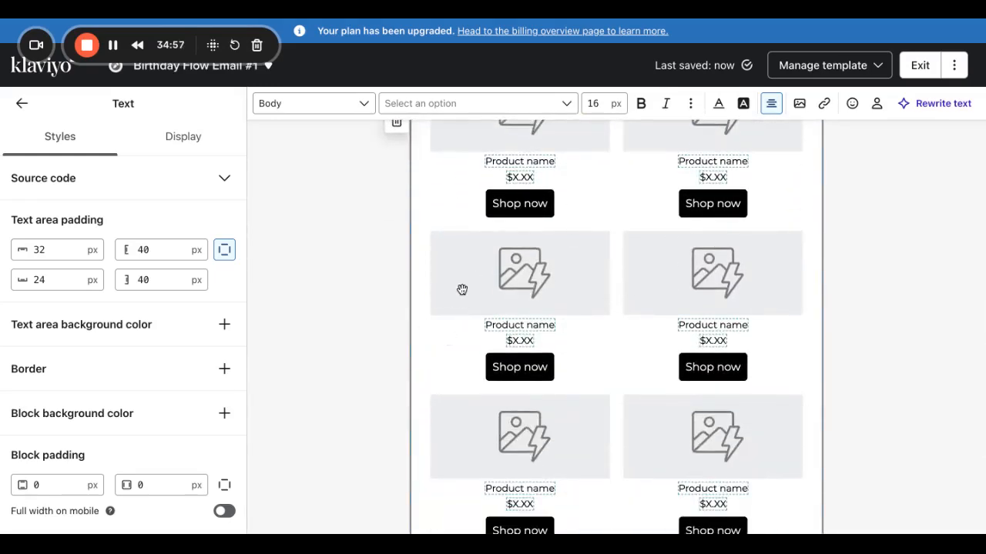
scroll(460, 288, "up", 10)
scroll(580, 395, "down", 6)
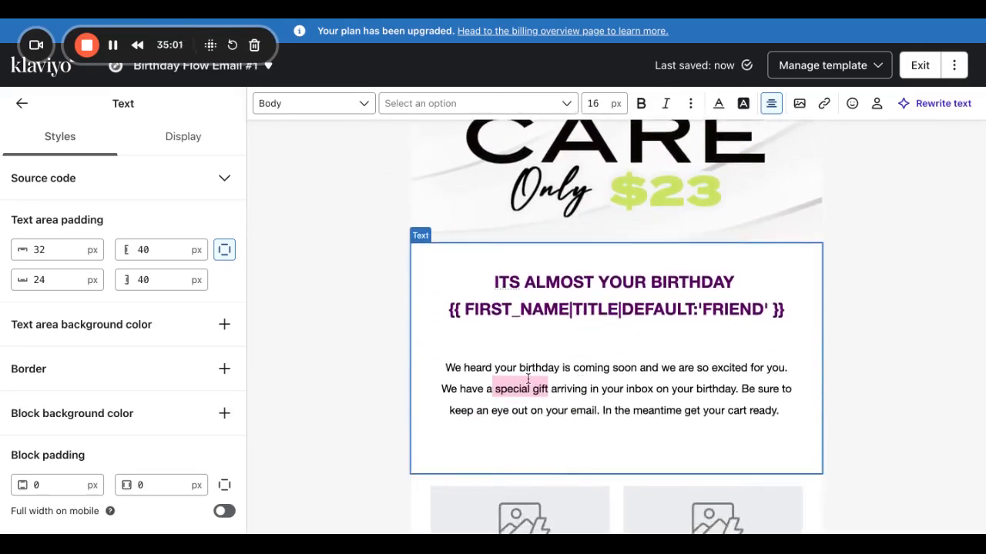
left_click_drag(552, 389, 500, 387)
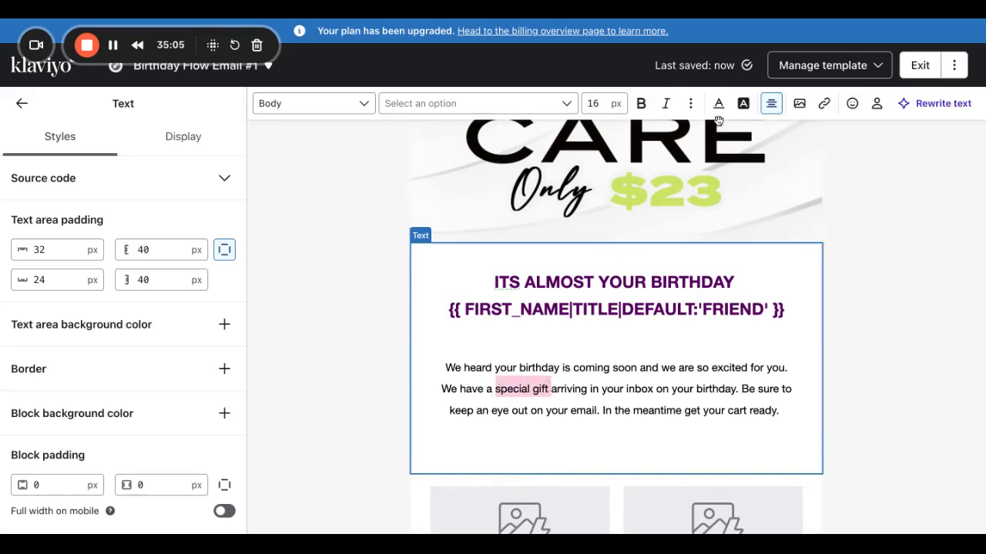
left_click(824, 103)
left_click(693, 162)
type("www.youremailbae.com")
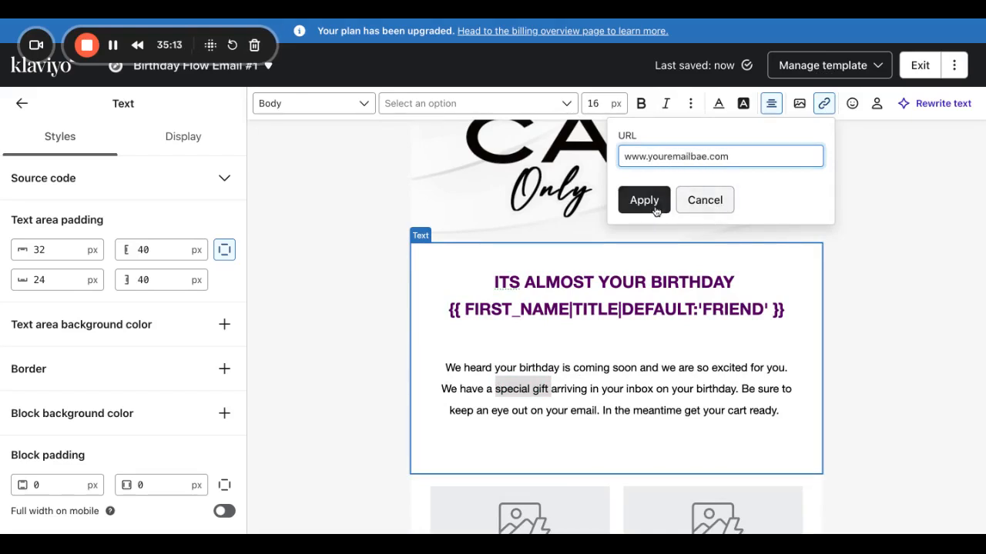
left_click(654, 207)
Make the linked 'special gift' text bold and colour it rose pink.
left_click(649, 109)
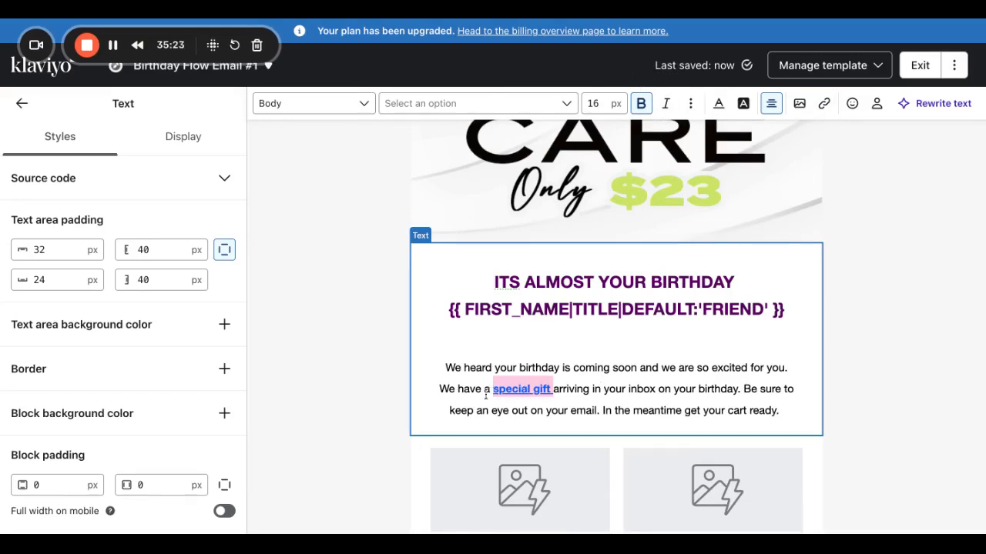
left_click(715, 100)
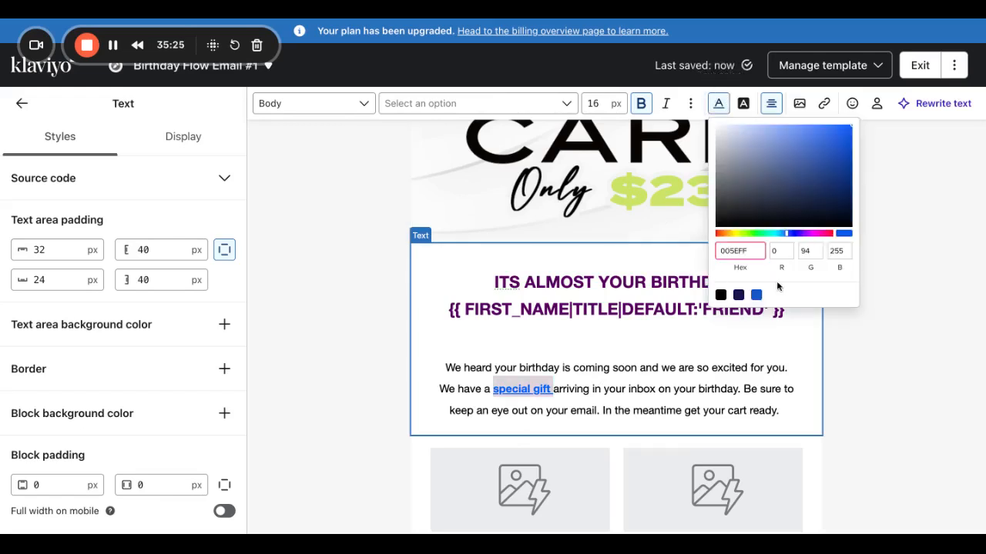
left_click(787, 234)
left_click_drag(787, 235, 829, 235)
mouse_move(830, 198)
left_mouse_down()
mouse_move(837, 163)
mouse_move(821, 147)
mouse_move(852, 132)
left_mouse_up()
left_click(901, 214)
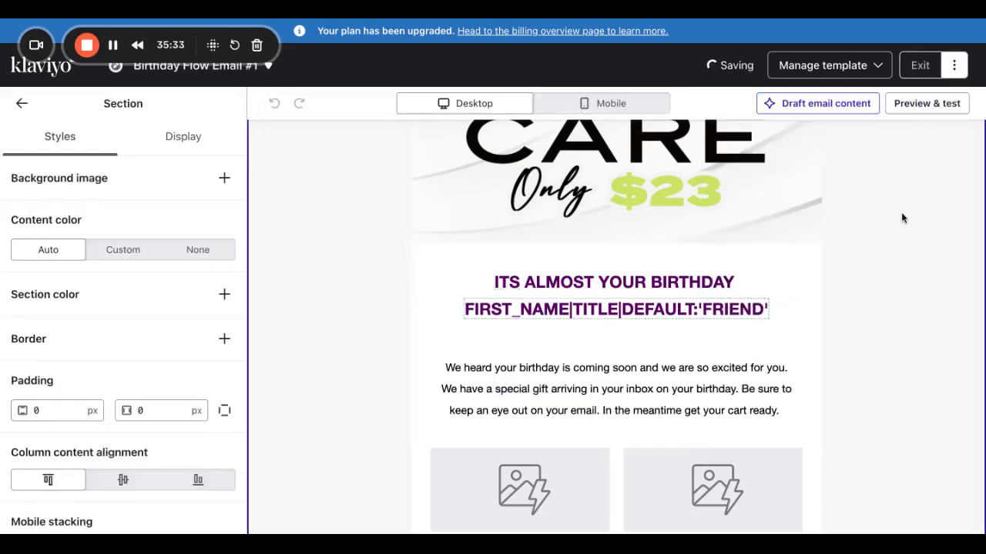
Leave the email editor for Birthday Flow Email #1's flow content settings.
scroll(735, 365, "down", 5)
scroll(738, 365, "up", 10)
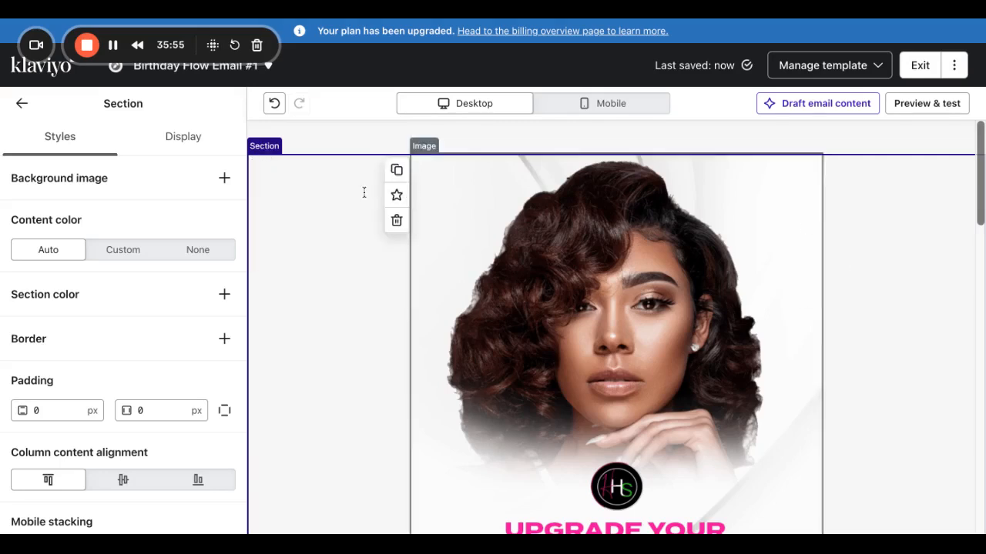
left_click(919, 65)
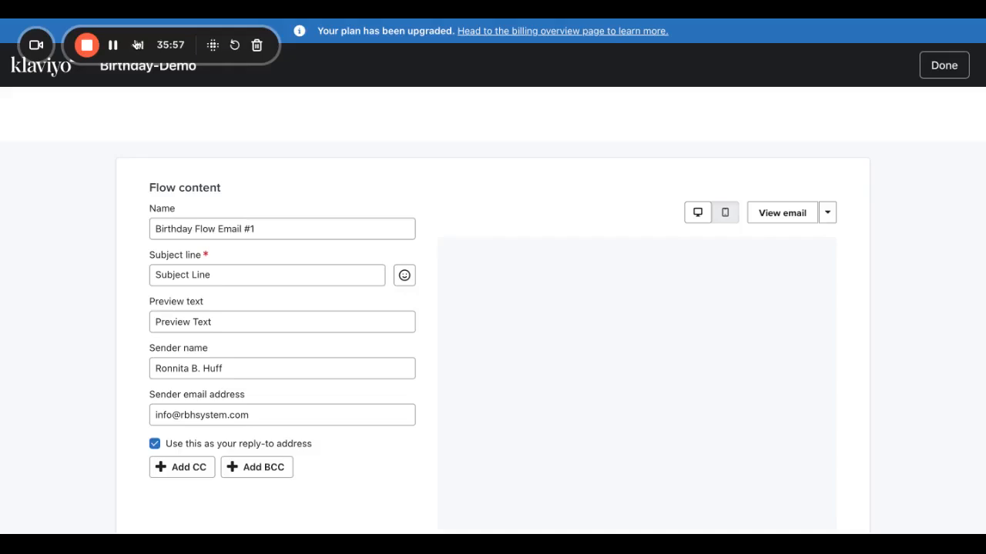
Leave the Birthday-Demo flow's email settings for the main Flows list.
left_click(113, 46)
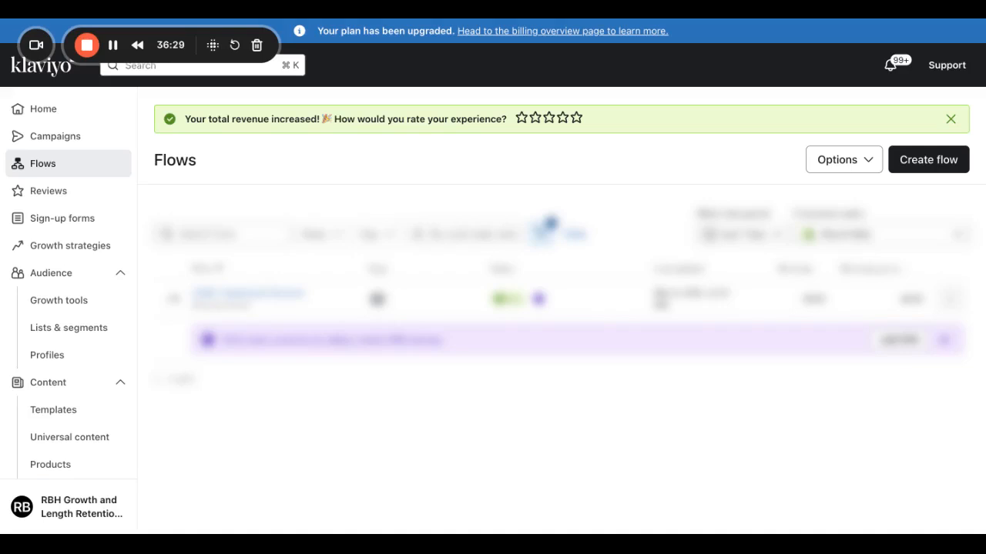
scroll(54, 309, "down", 5)
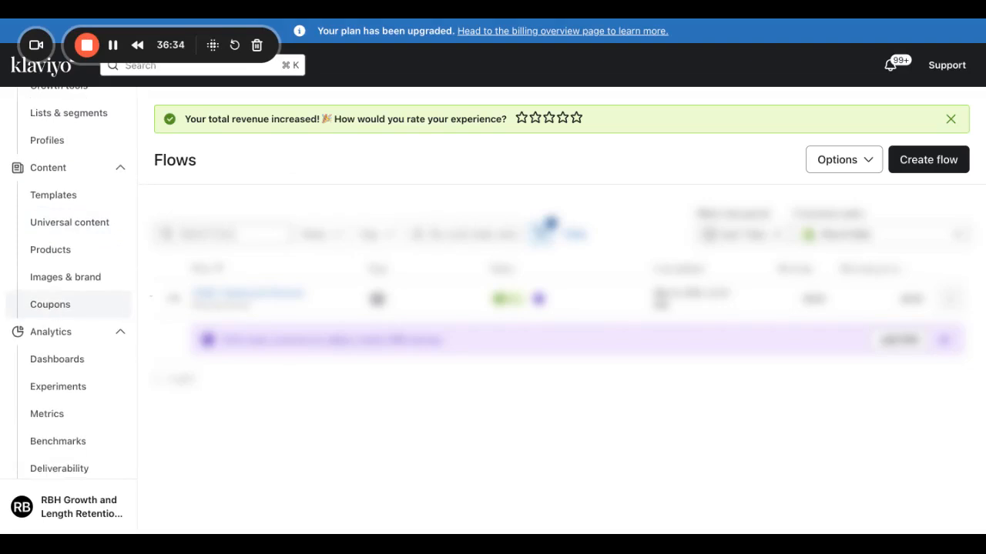
Go to the Coupons page under Content and start a new Shopify coupon.
left_click(52, 306)
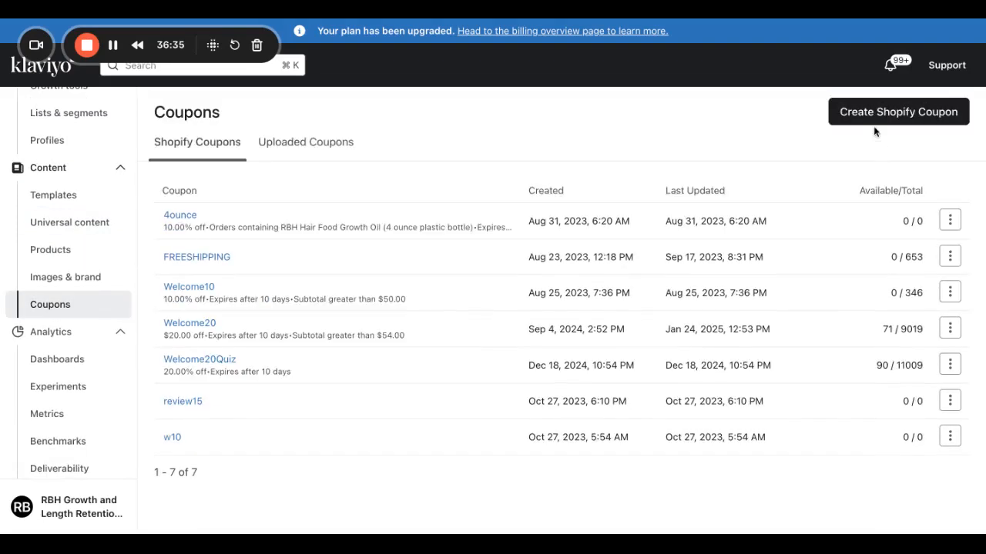
left_click(871, 117)
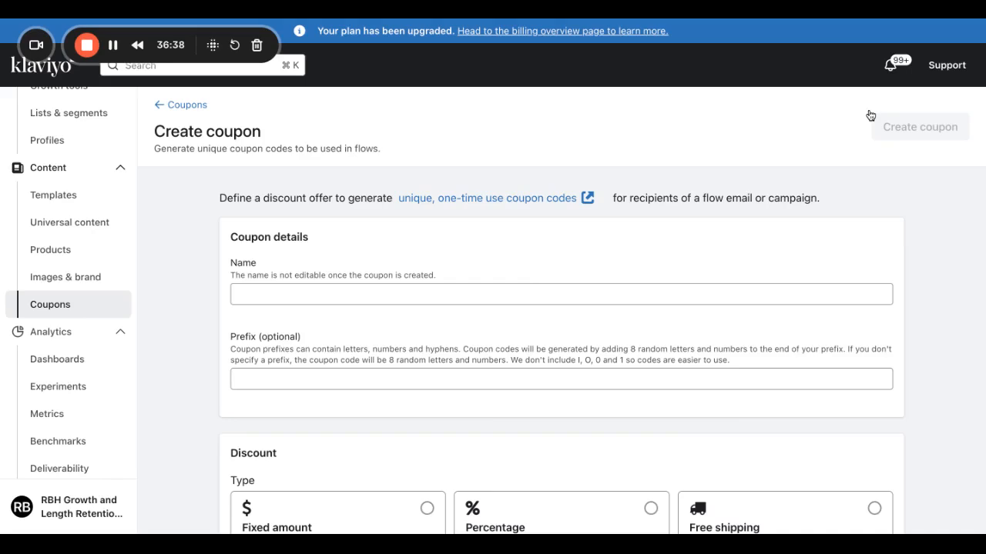
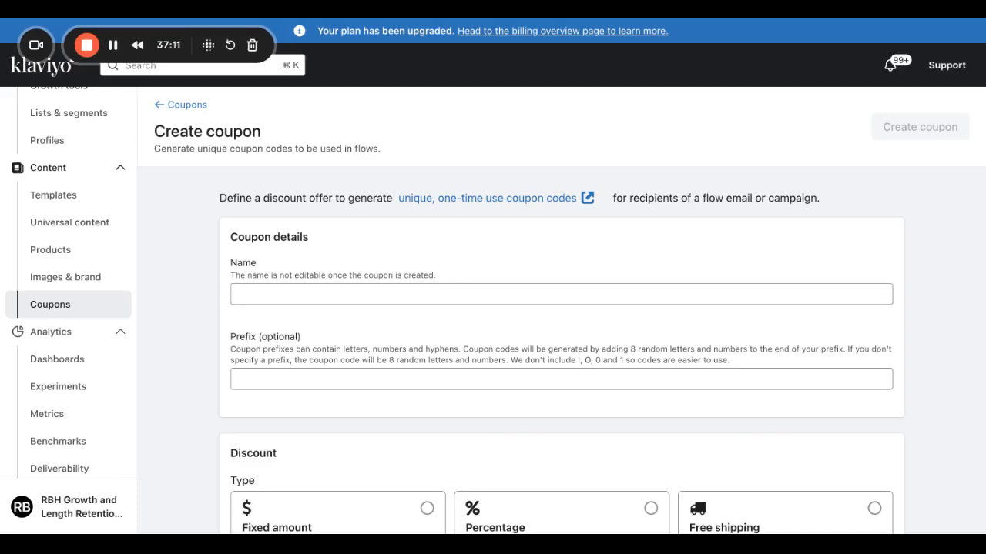
Name the coupon birthday15 and make it a 15% percentage discount.
left_click(637, 290)
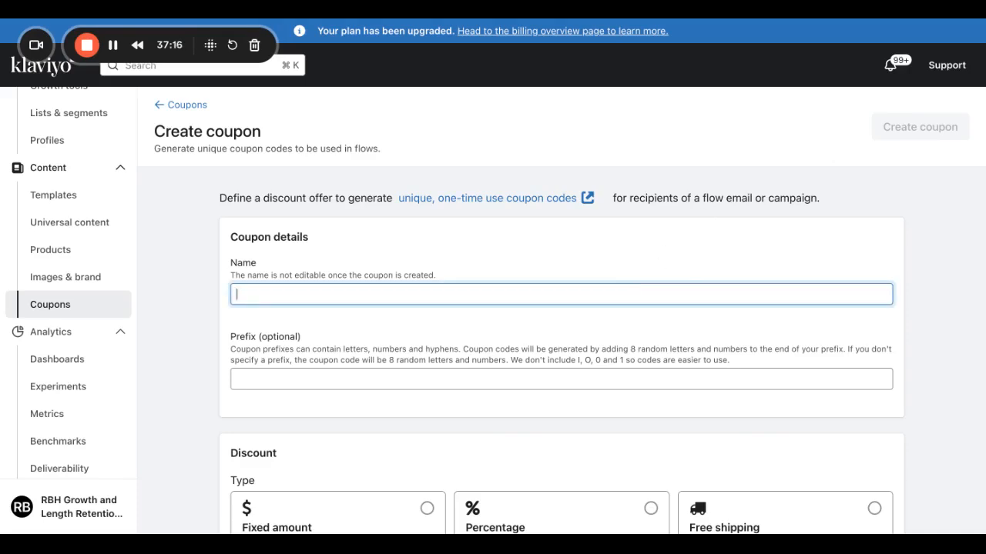
type("birthday15")
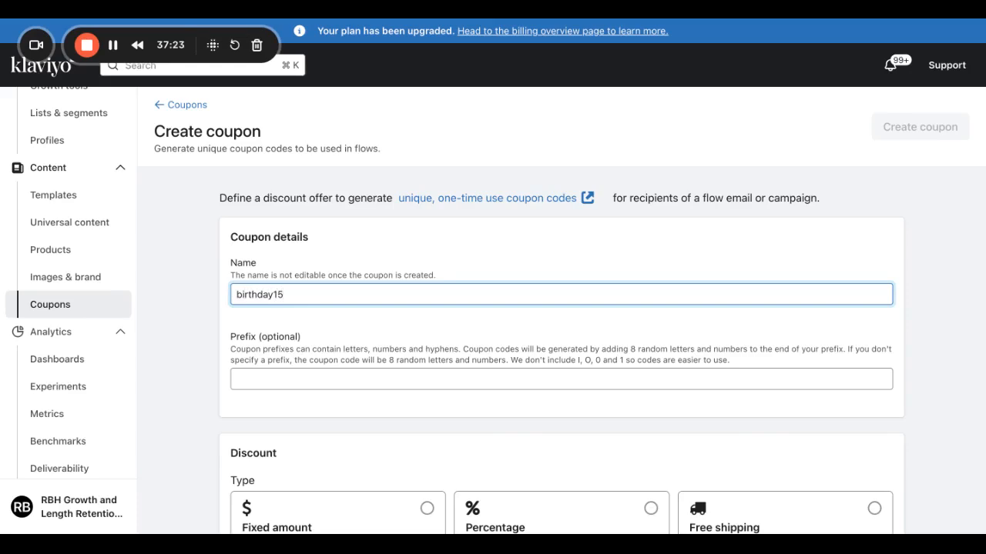
scroll(654, 376, "down", 3)
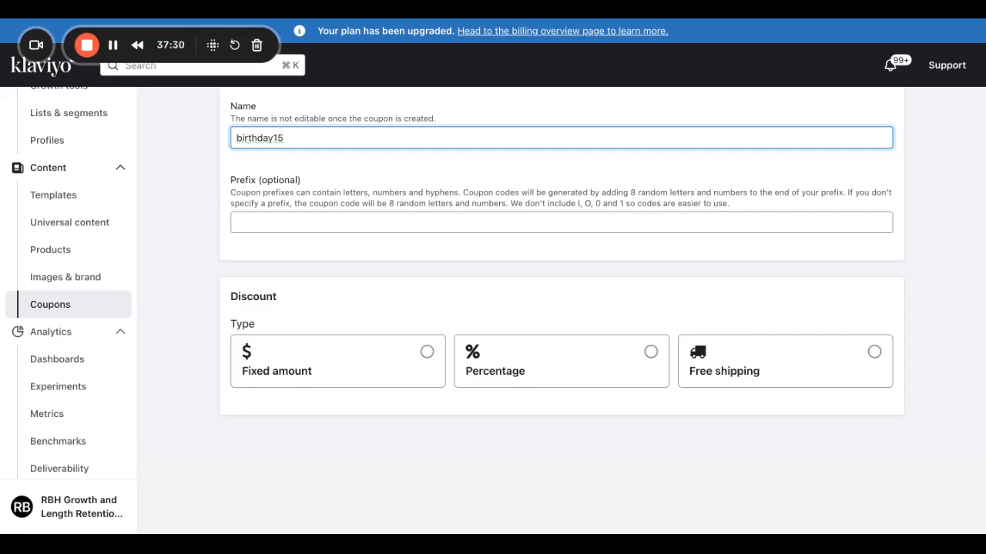
left_click(607, 359)
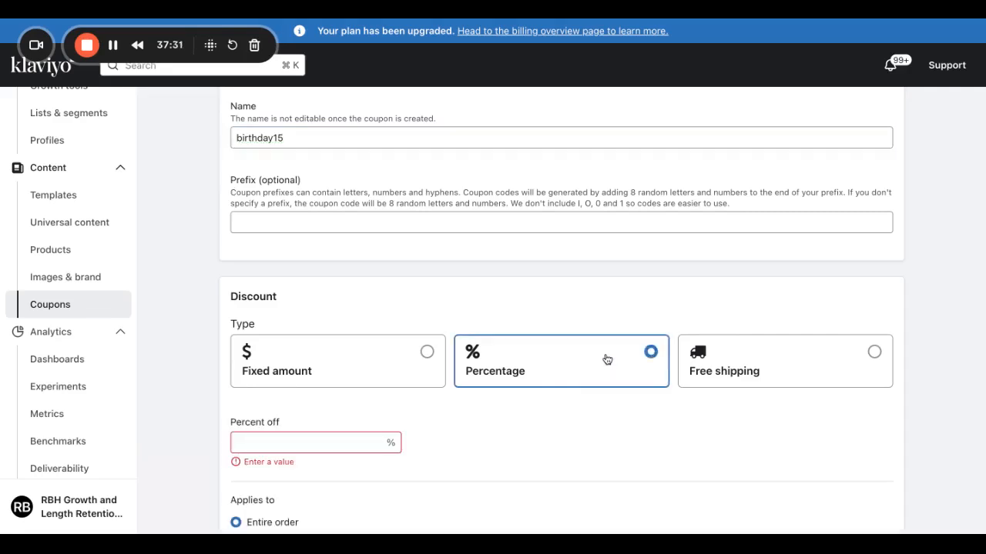
left_click(258, 435)
type("15")
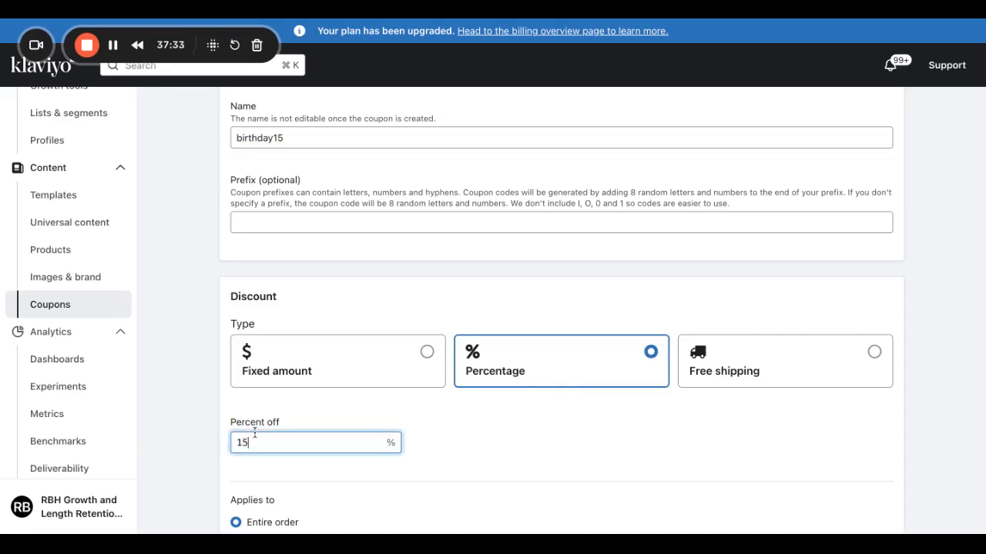
scroll(347, 476, "down", 2)
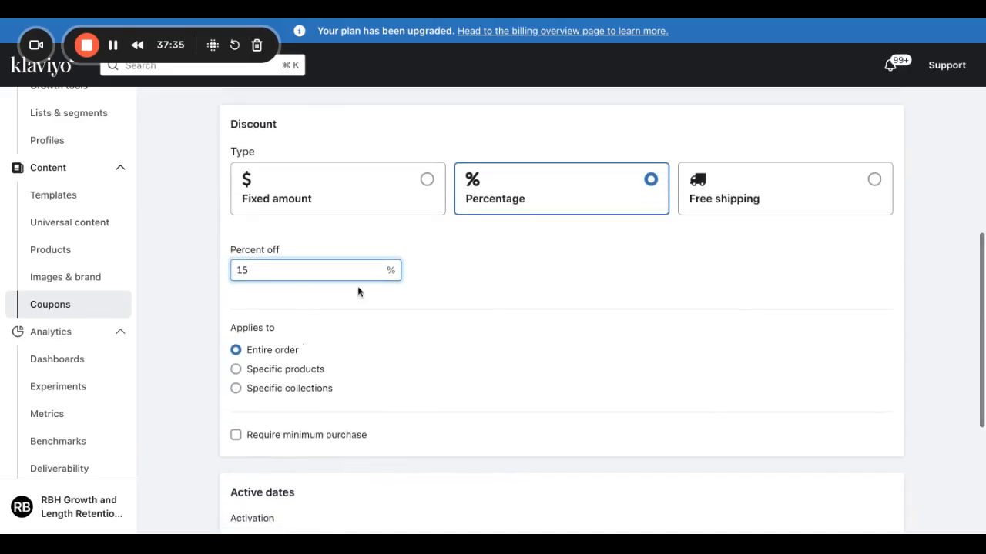
Leave the minimum purchase requirement off and set the coupon to expire after a number of days.
left_click(236, 435)
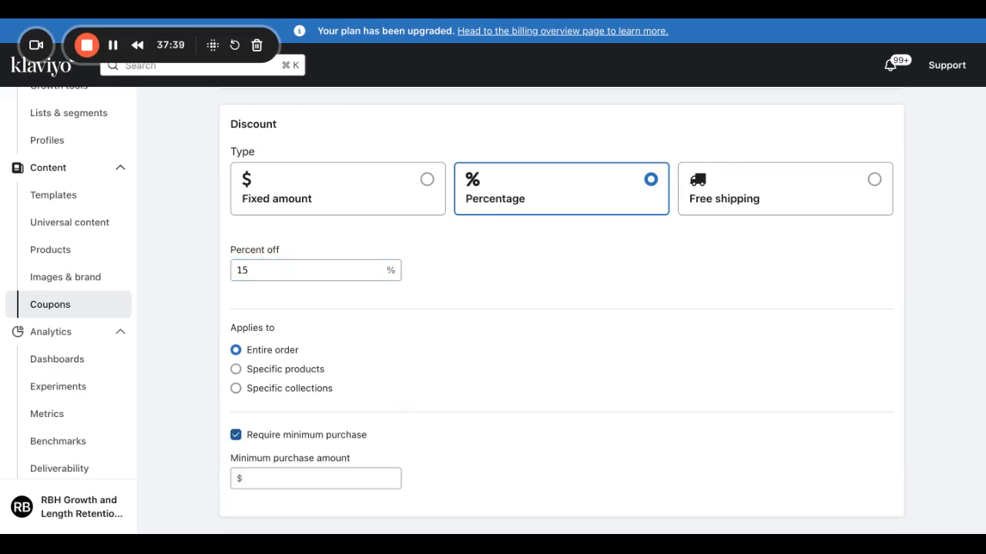
left_click(352, 481)
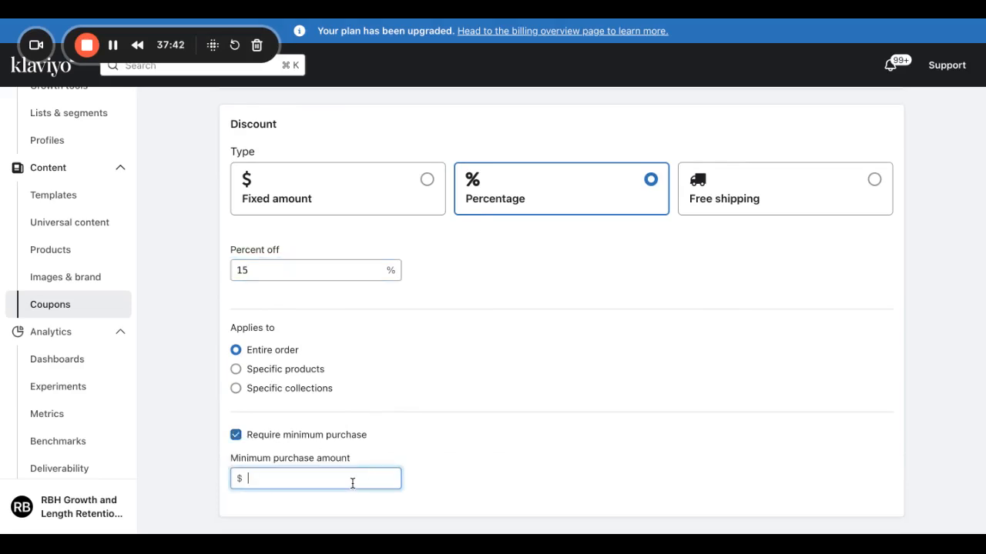
left_click(346, 435)
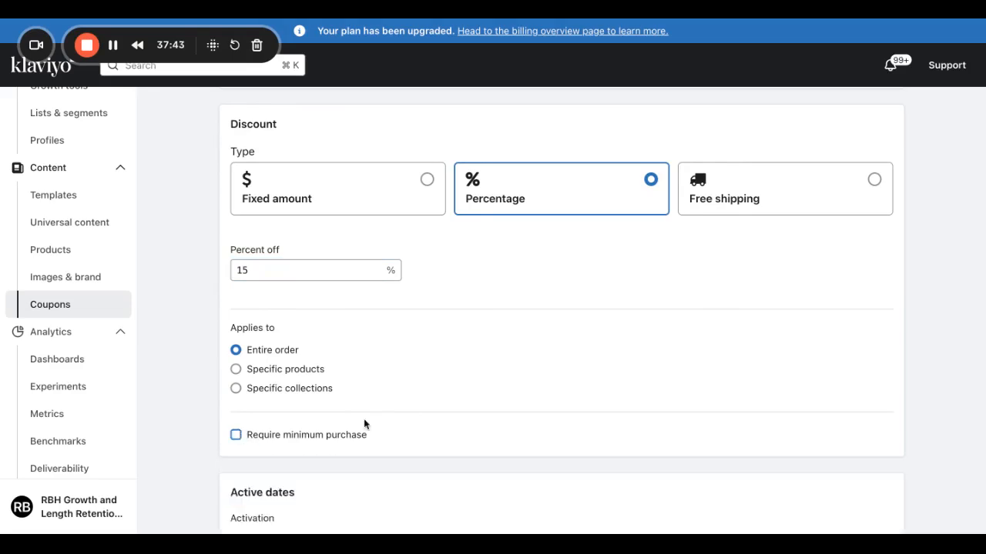
scroll(375, 414, "down", 4)
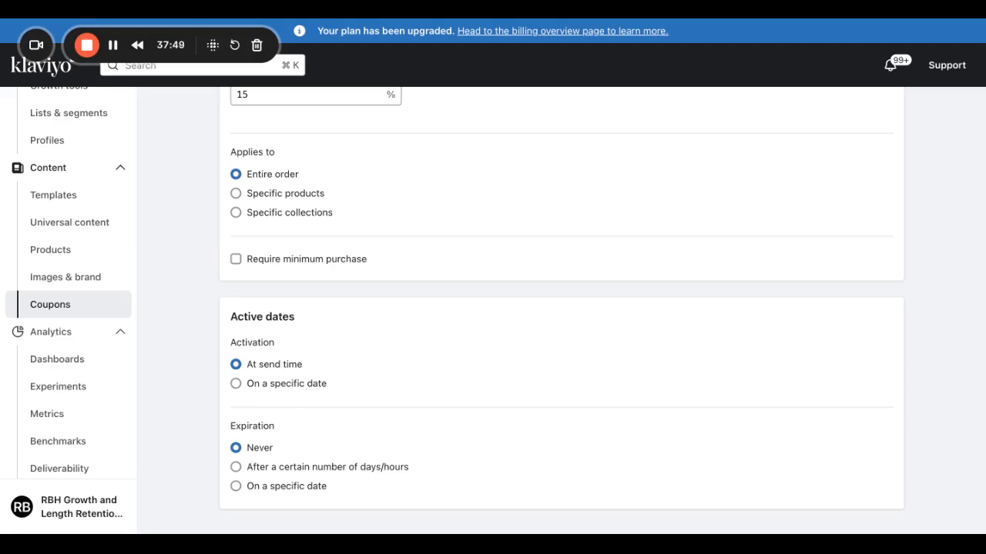
left_click(237, 468)
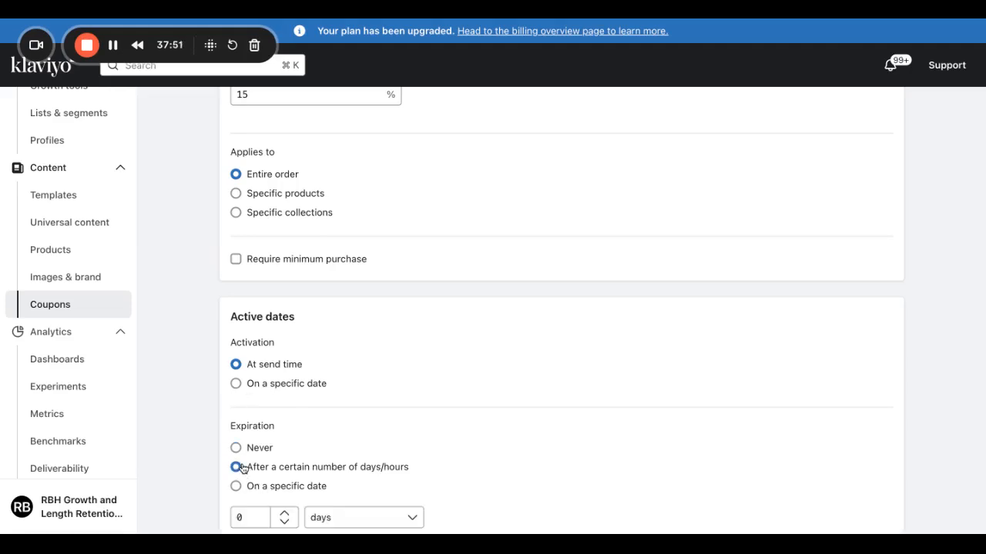
scroll(482, 429, "down", 2)
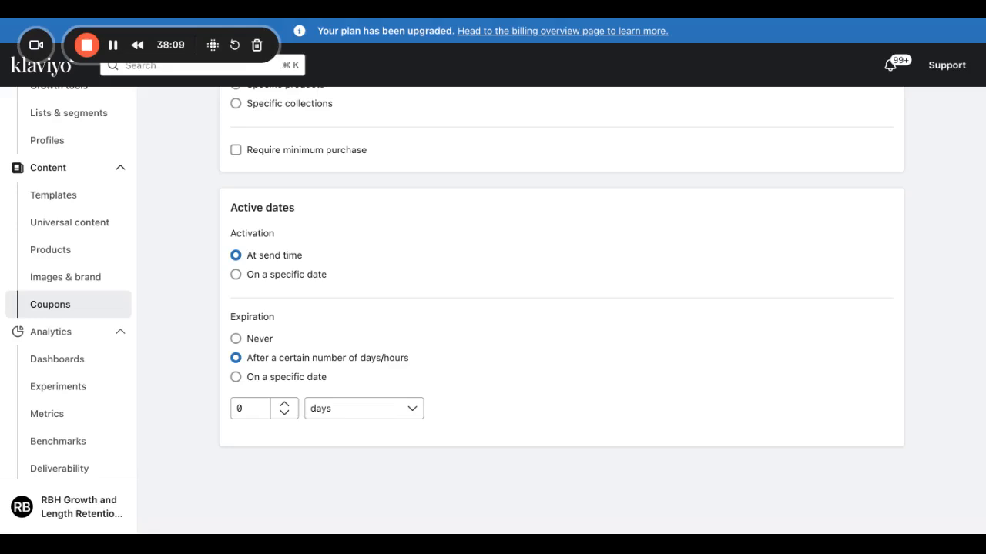
left_click(254, 407)
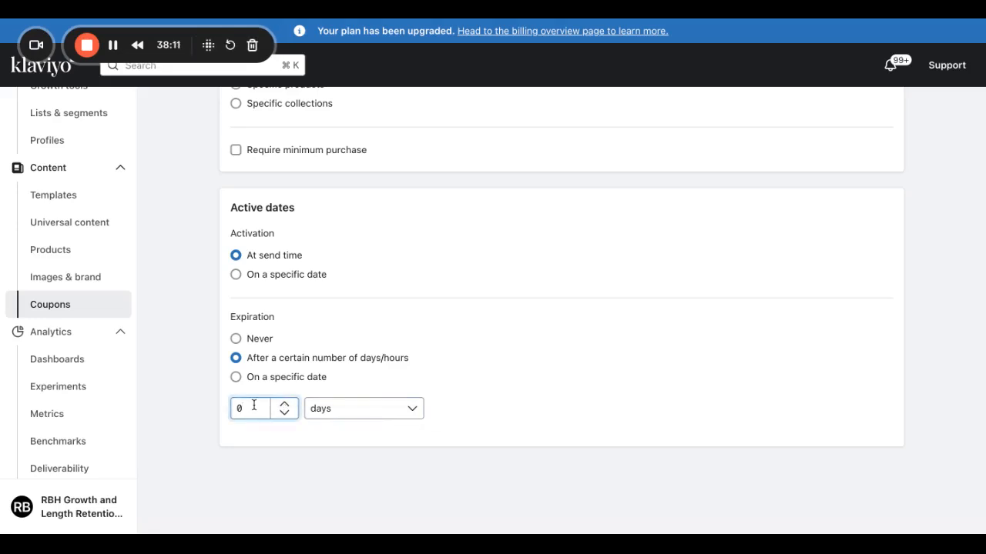
scroll(508, 388, "up", 10)
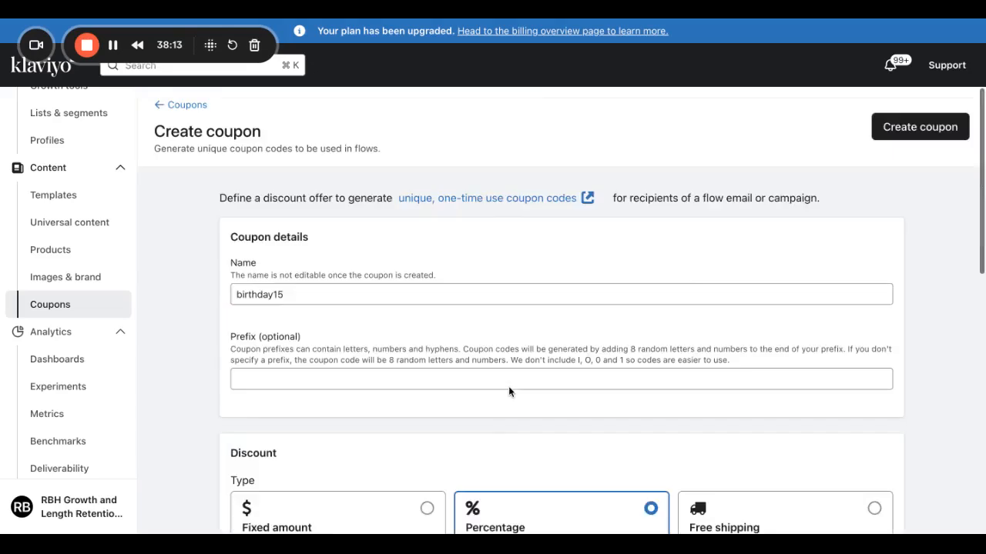
Save the birthday15 coupon, change the Birthday-Demo wait to 9:00 AM, and drop an Email step below it.
left_click(898, 132)
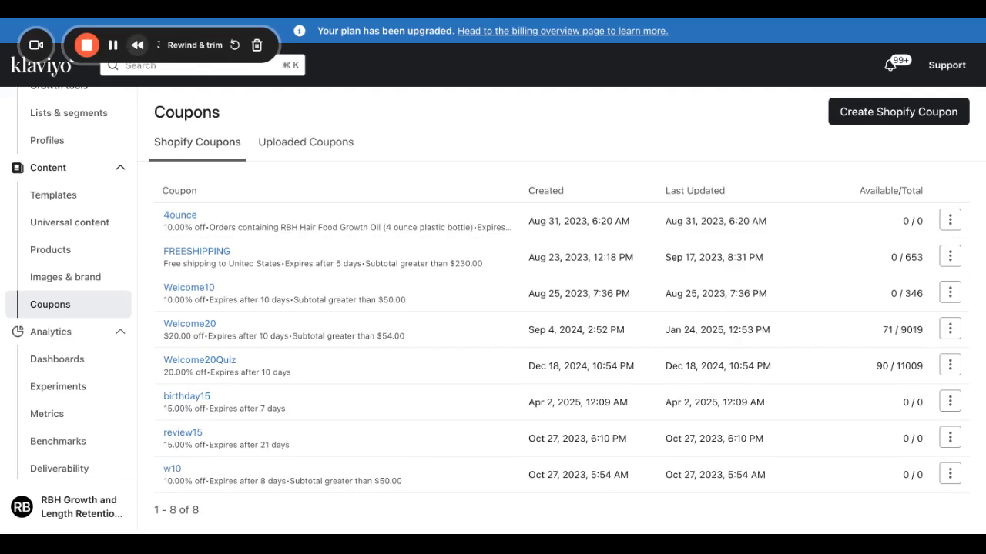
left_click(116, 47)
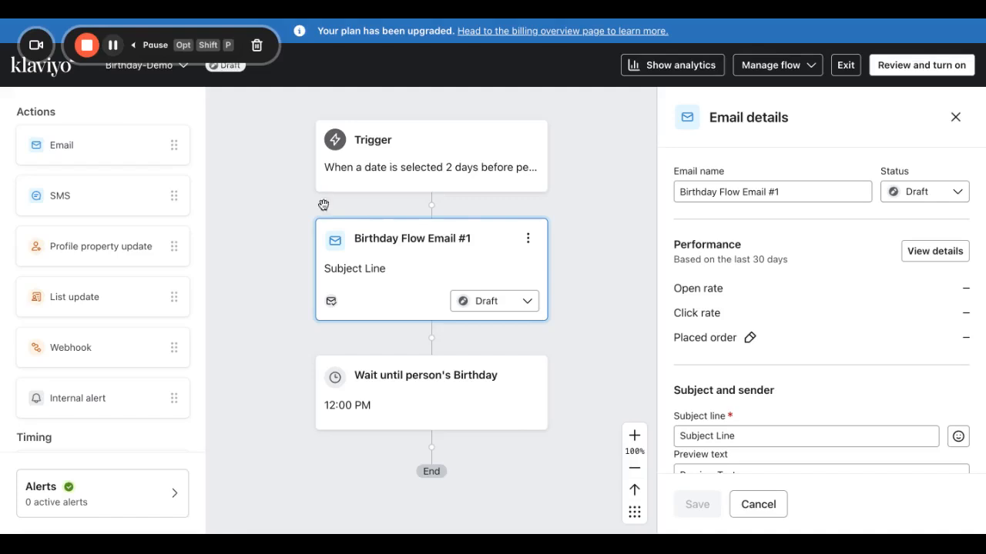
left_click(430, 418)
left_click(693, 360)
type("9:00am")
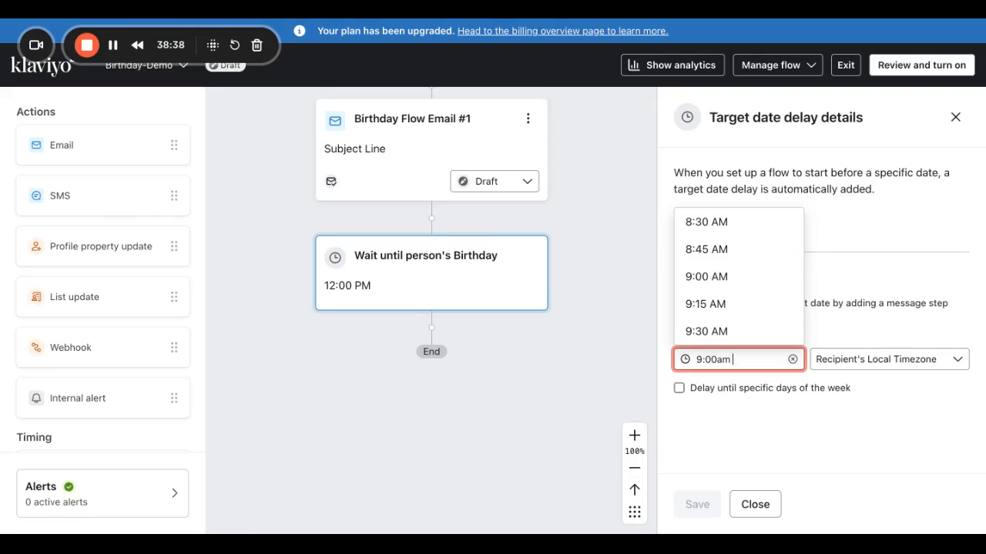
key("Return")
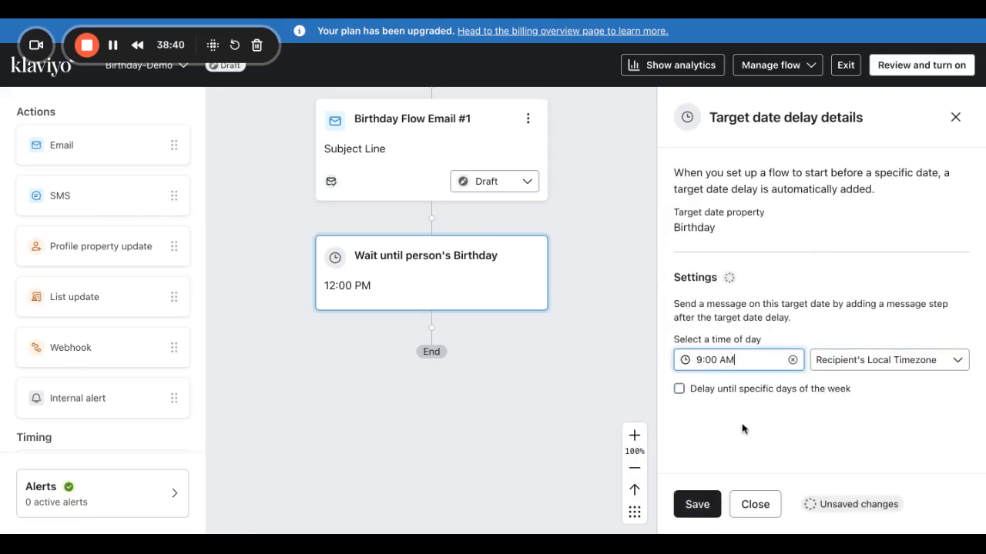
left_click(698, 504)
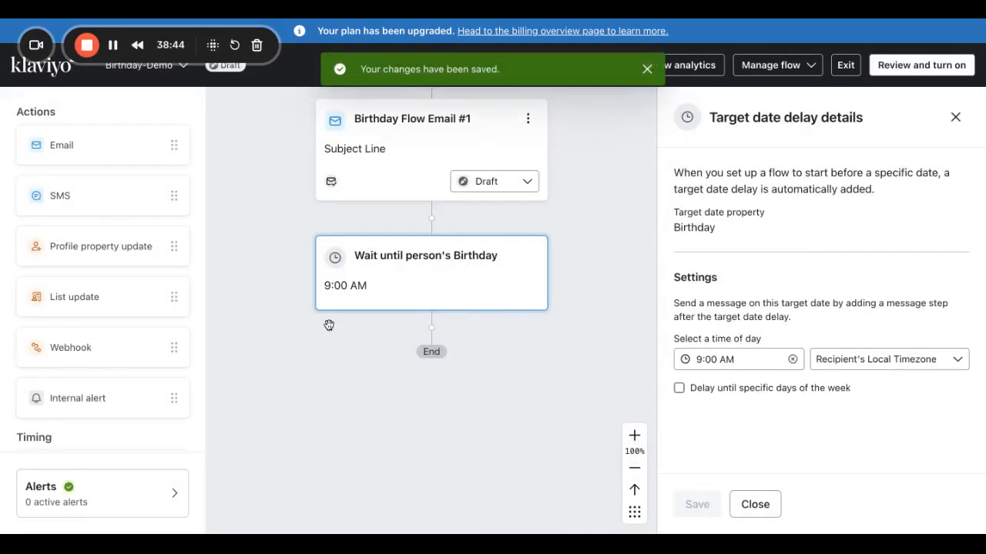
left_click_drag(94, 139, 431, 339)
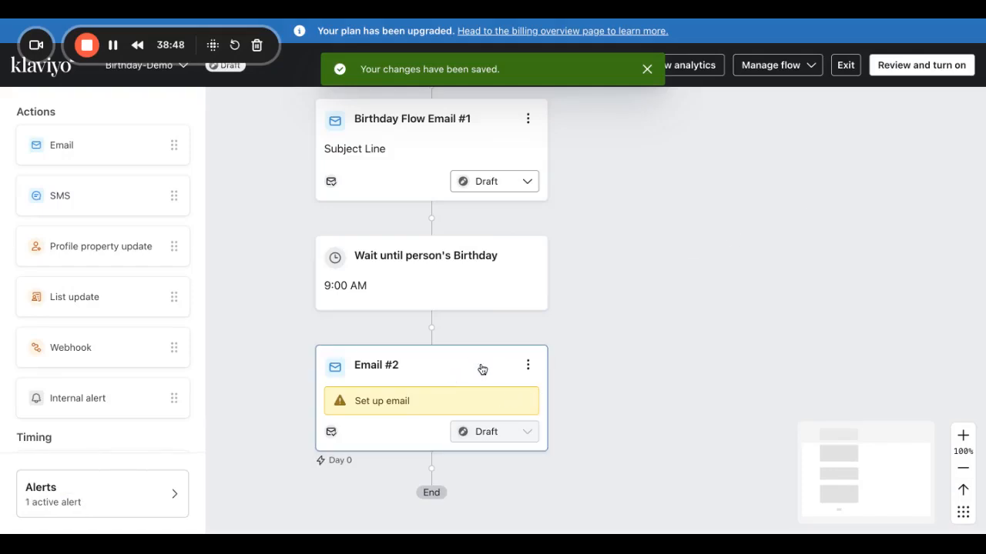
Rename the new email to Birthday Flow Email #2.
left_click(489, 364)
triple_click(732, 189)
type("Bir")
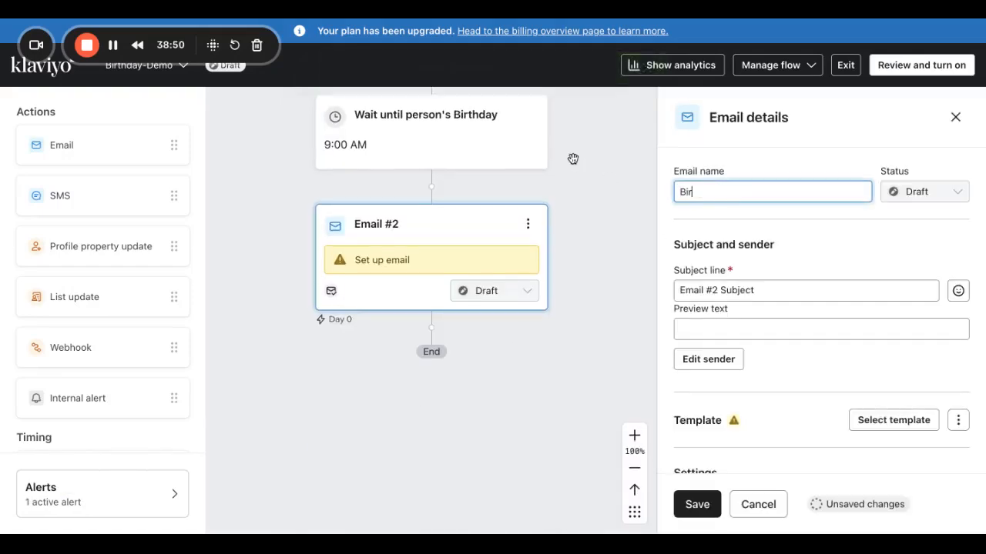
type("thday Flow Email #1")
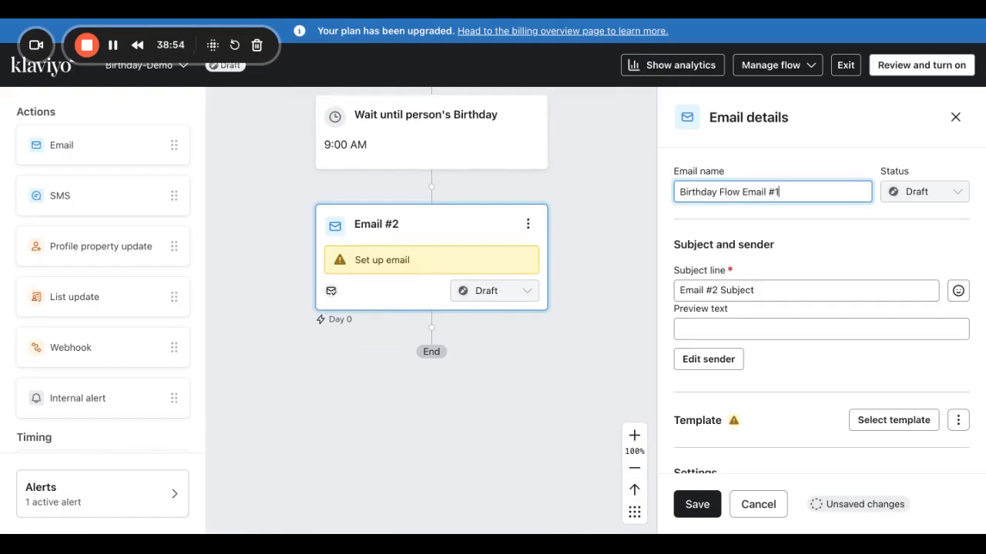
Fill in placeholder subject 'Subject Line' and placeholder preview text.
triple_click(794, 290)
type("Sunj")
key("BackSpace")
key("BackSpace")
type("b jec")
key("BackSpace")
key("BackSpace")
key("BackSpace")
key("BackSpace")
type("jec")
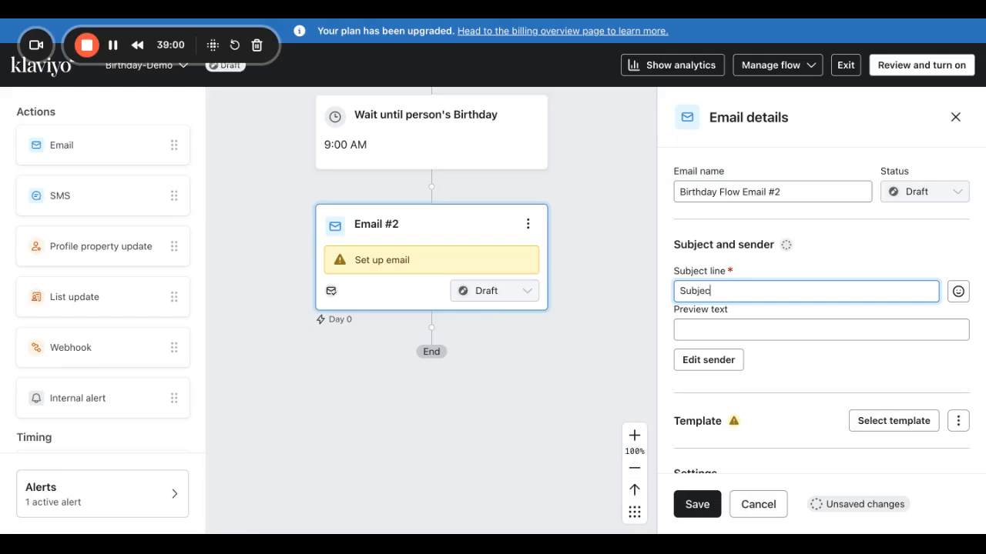
type("t Line")
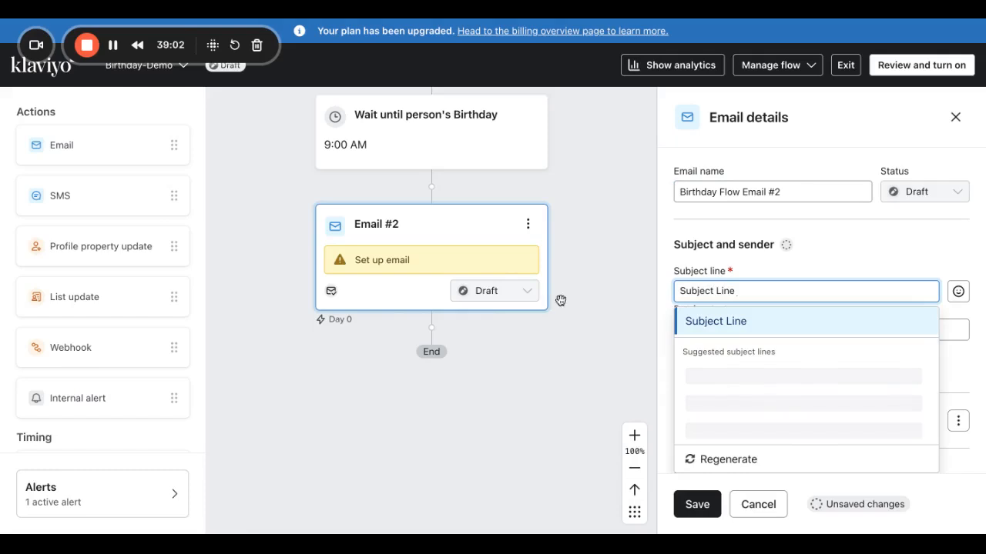
left_click(703, 326)
type("Preview T")
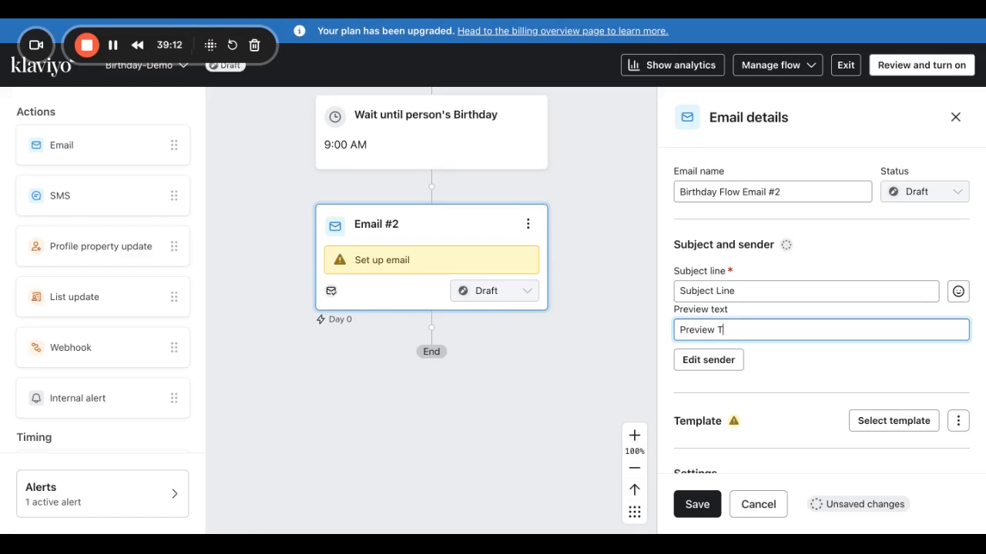
Enable UTM tracking and save the email's settings.
scroll(778, 331, "down", 5)
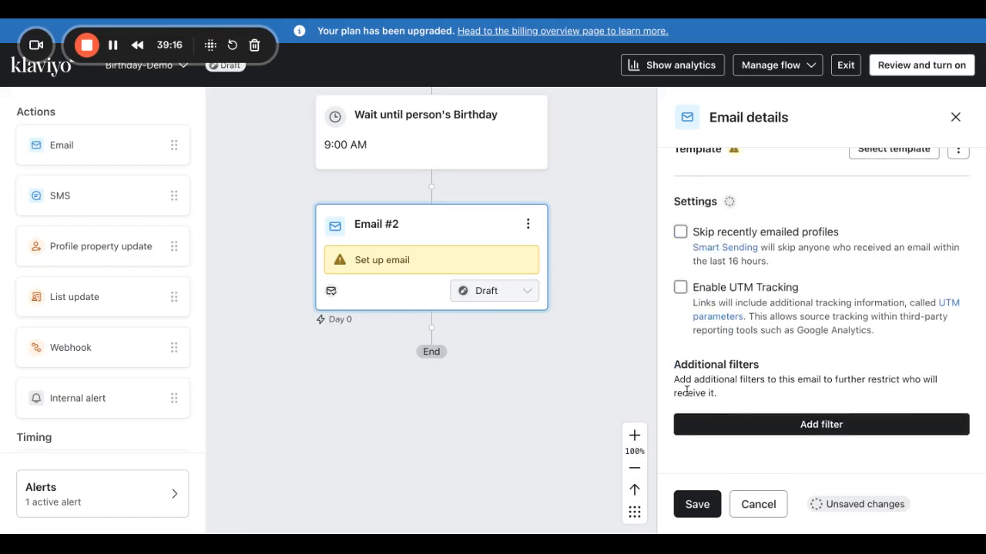
left_click(680, 287)
scroll(699, 458, "down", 1)
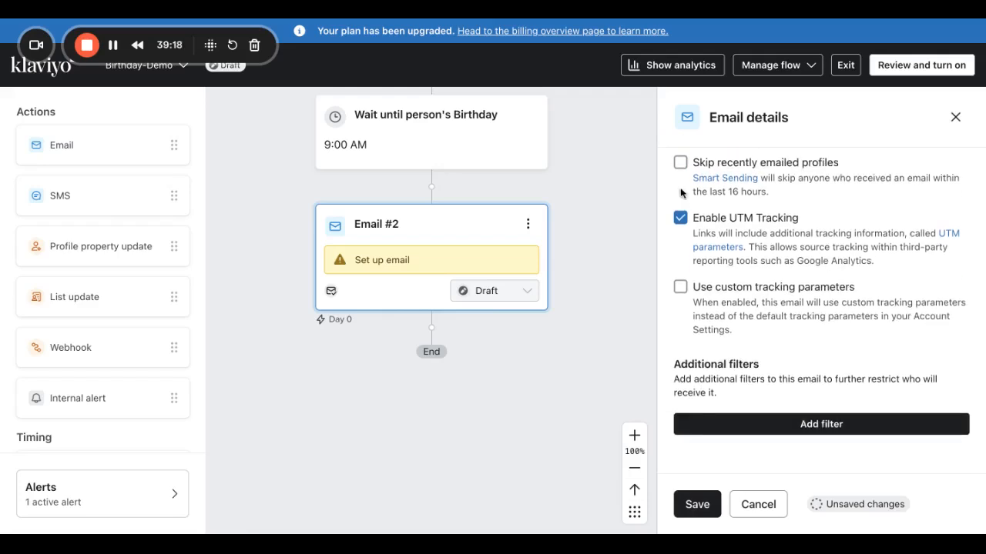
left_click(685, 504)
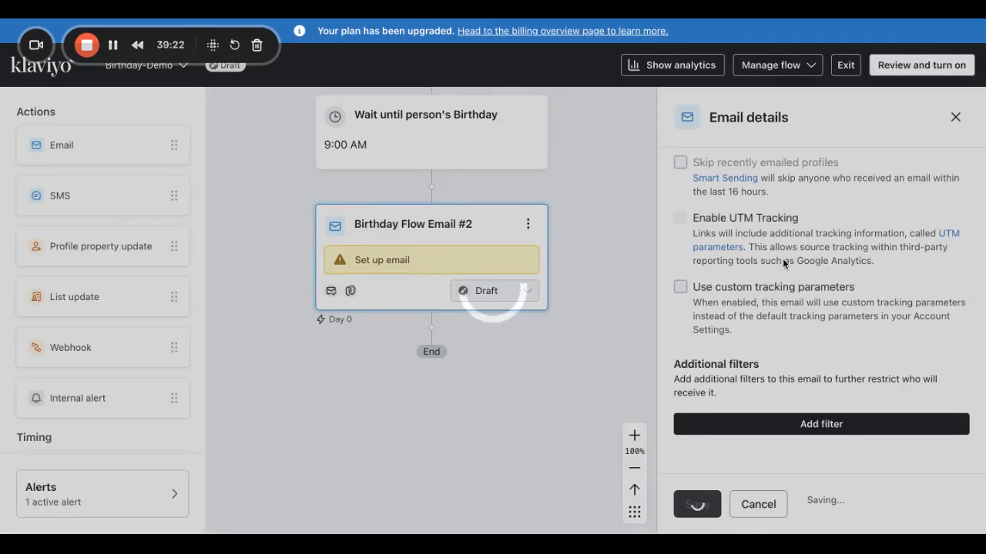
scroll(839, 323, "down", 1)
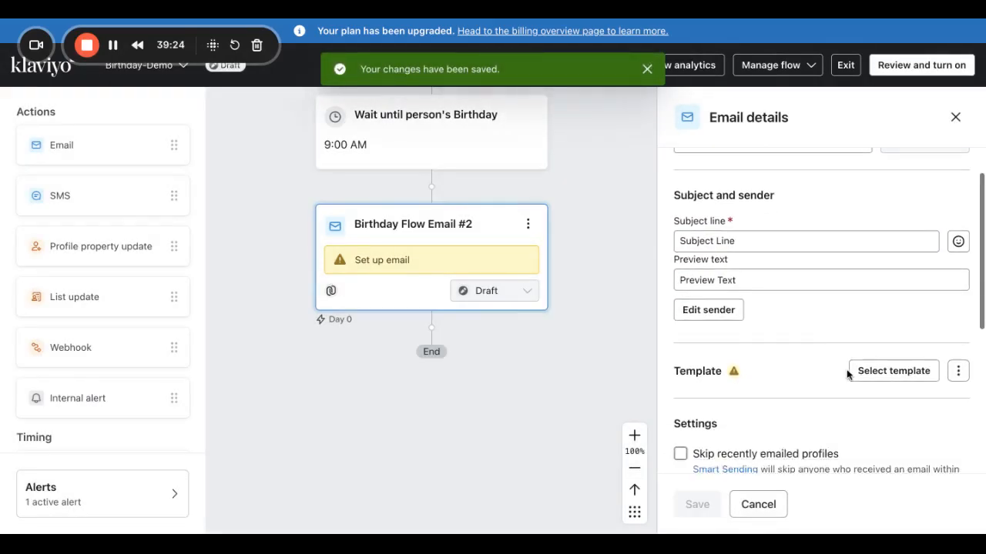
left_click(876, 369)
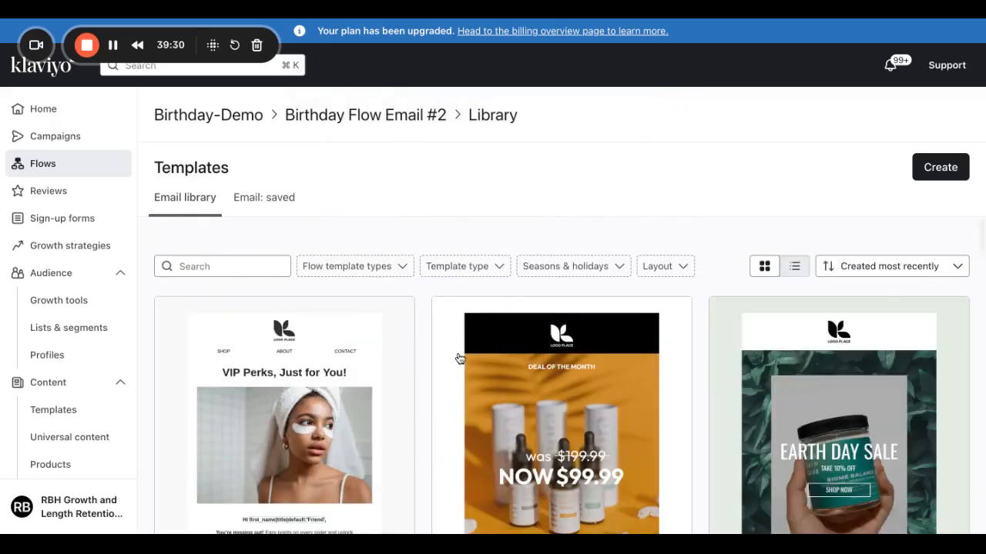
Filter templates to the Birthday season and use the Birthday - Coupon template.
left_click(590, 267)
left_click(549, 221)
left_click(567, 266)
left_click(536, 460)
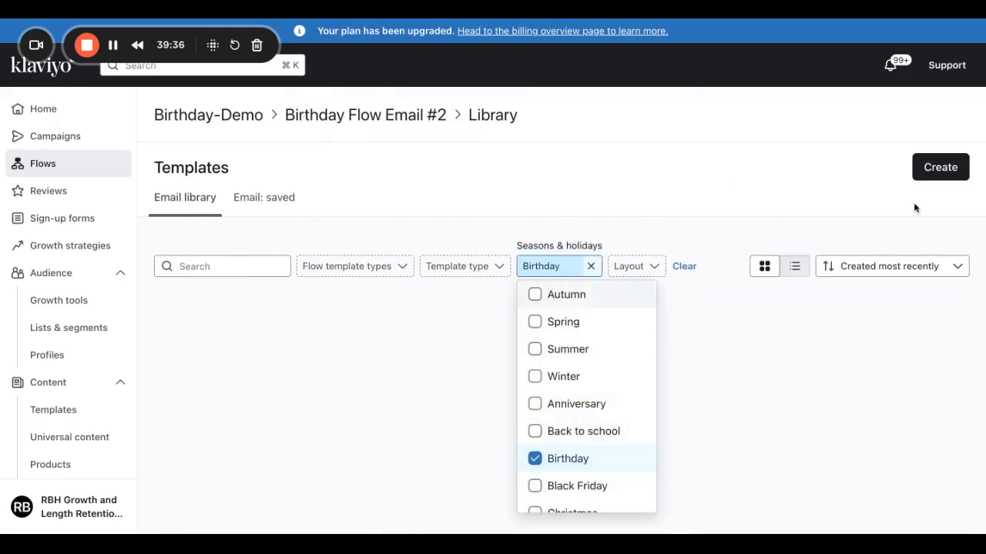
left_click(935, 174)
scroll(361, 382, "down", 2)
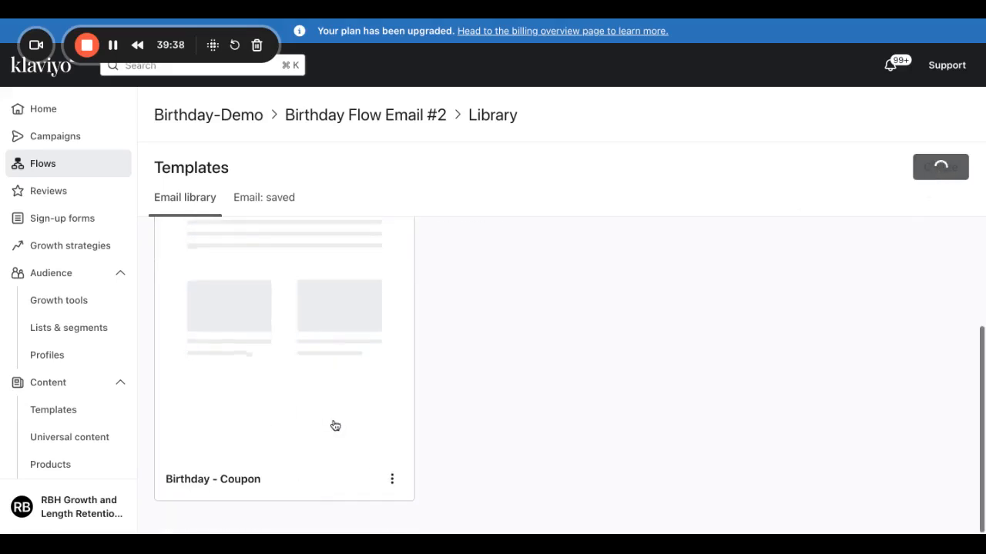
left_click(392, 479)
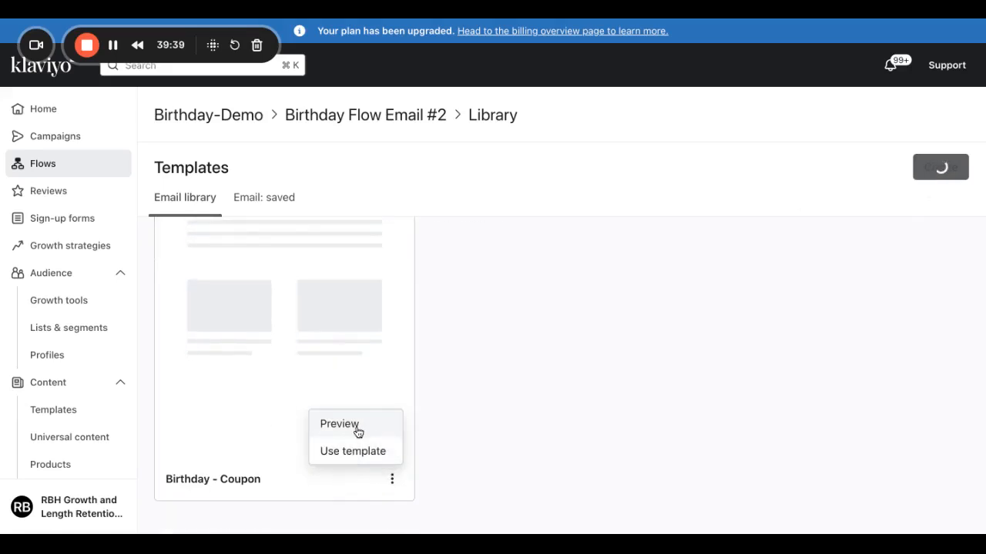
left_click(353, 452)
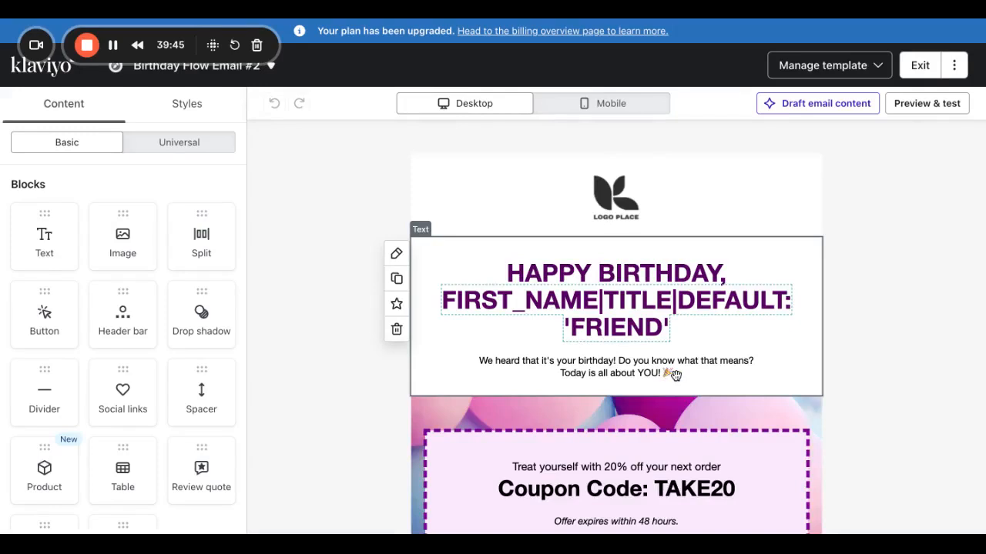
Add a bold 'Here is your 15% off' line below the birthday paragraph.
left_click(675, 375)
left_click(687, 390)
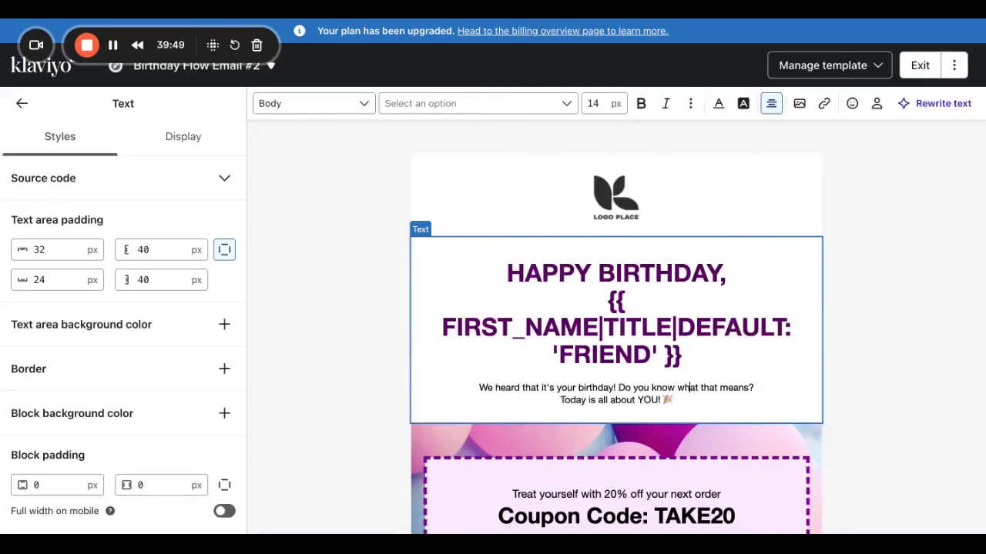
key("Right")
key("Return")
key("Return")
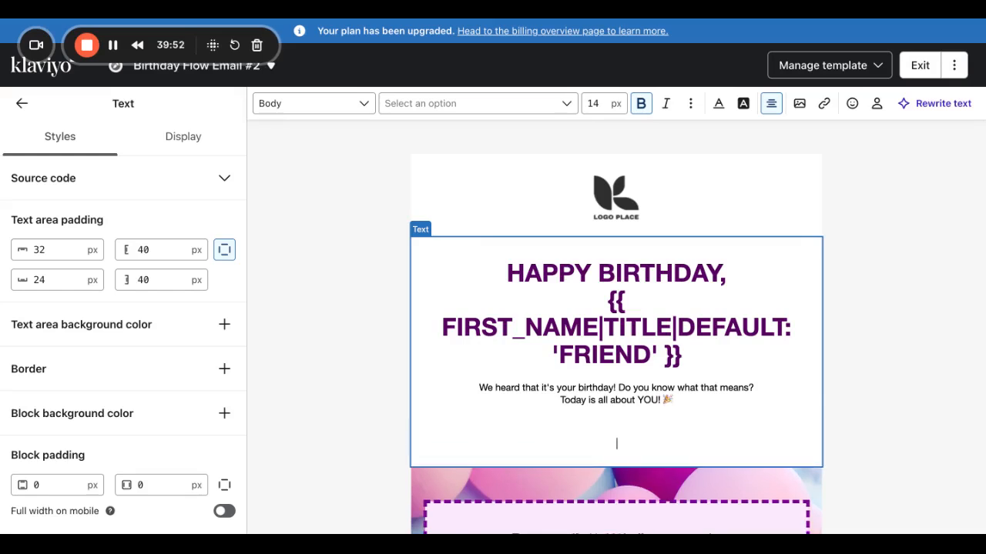
type("hey")
key("BackSpace")
key("BackSpace")
key("BackSpace")
type("Here")
scroll(756, 342, "down", 2)
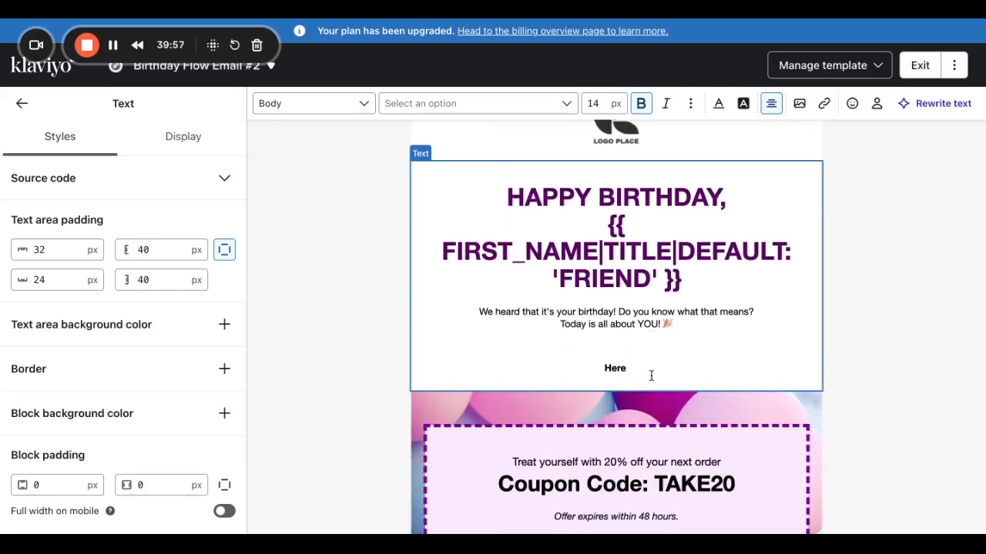
type("is your 15% off")
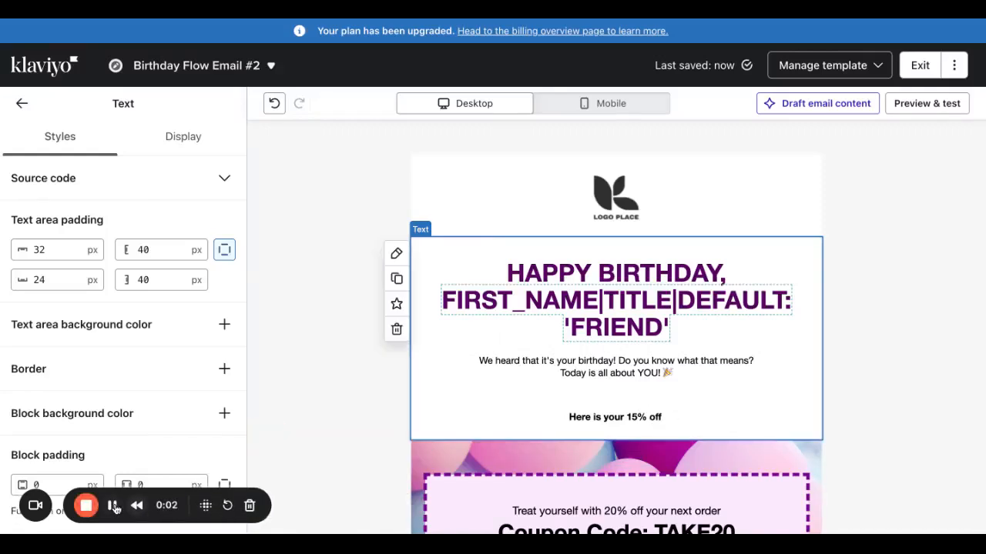
Remove the Loom link accidentally pasted after the 15% off line.
left_click_drag(117, 510, 117, 50)
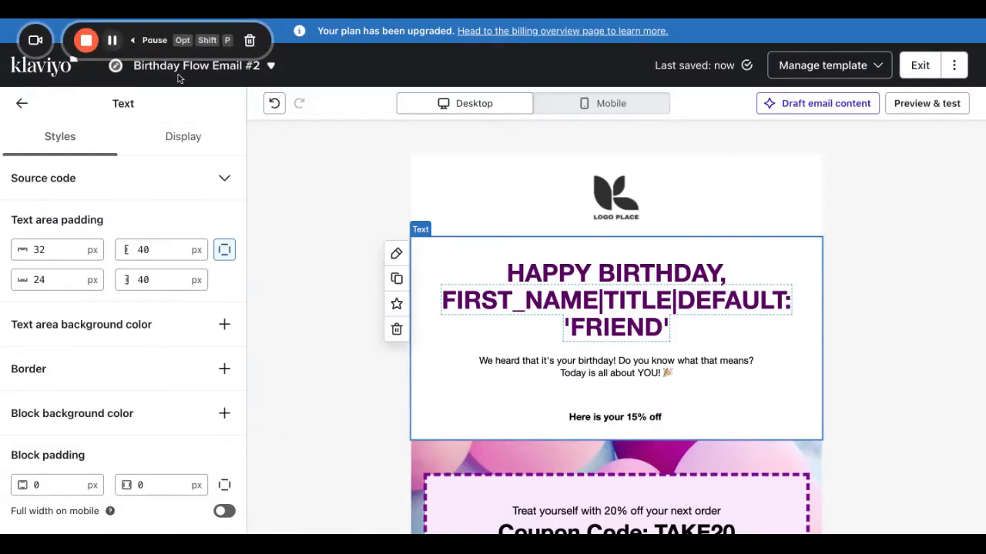
left_click(667, 442)
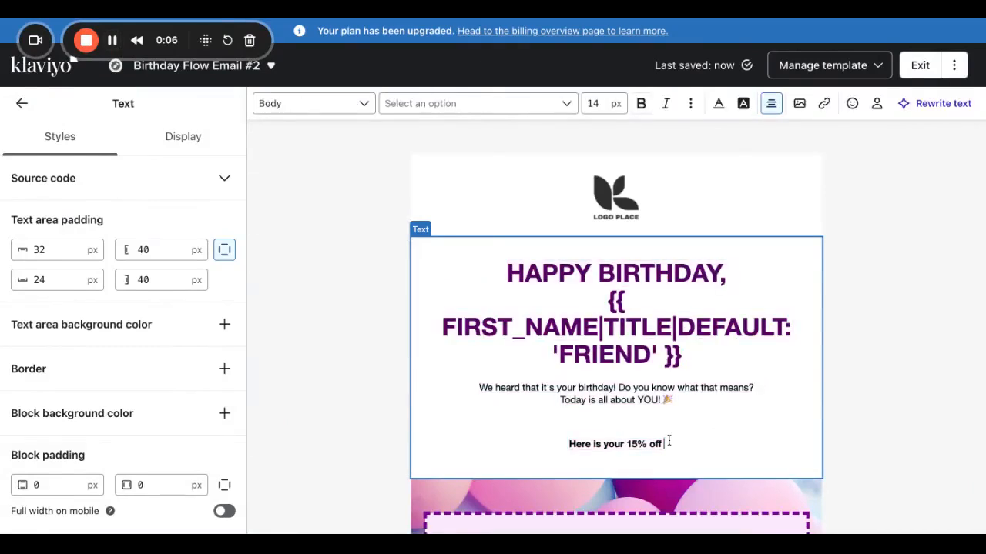
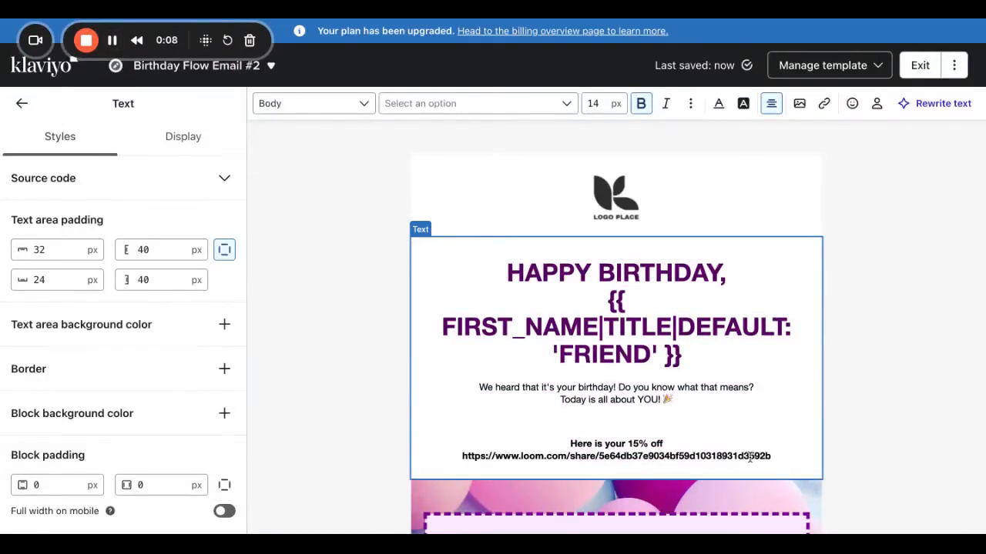
left_click_drag(771, 453, 419, 460)
key("BackSpace")
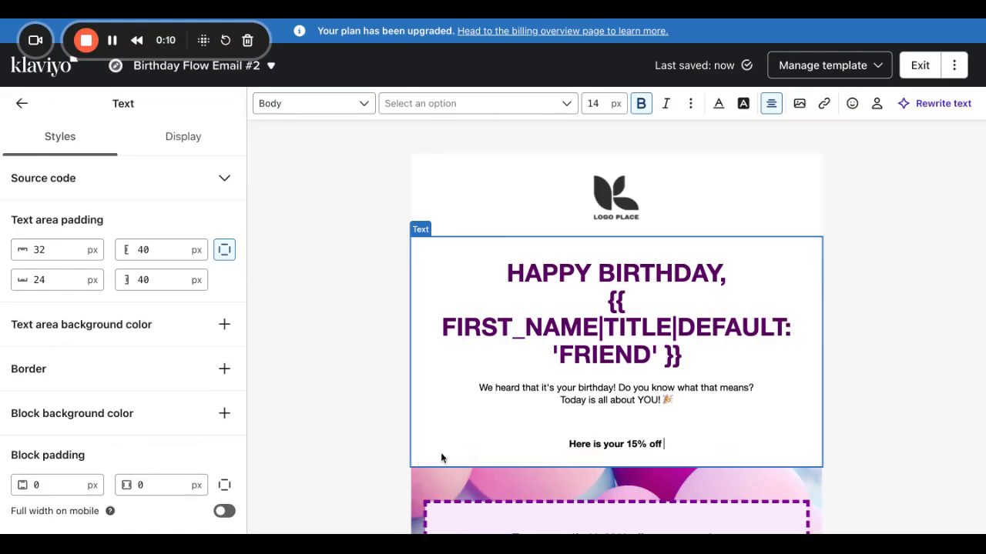
Paste the coupon_code tag with formatting and join it onto the 15% off line.
left_click(112, 40)
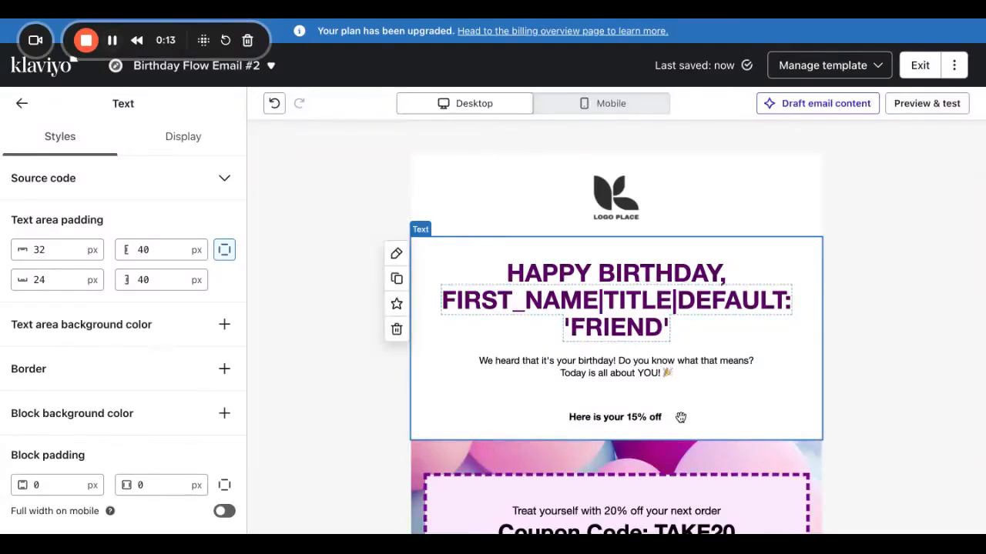
left_click(681, 416)
left_click(673, 440)
key("super+v")
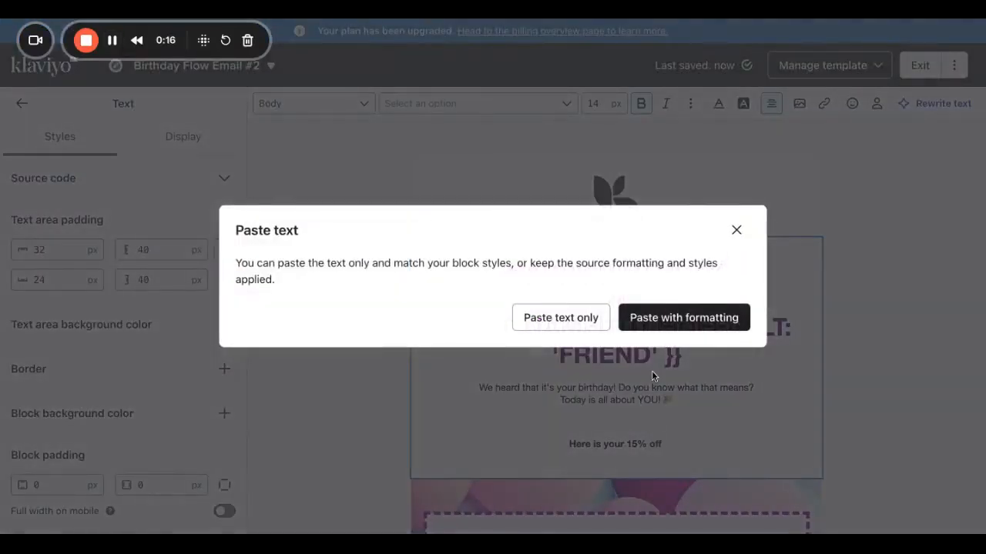
left_click(666, 320)
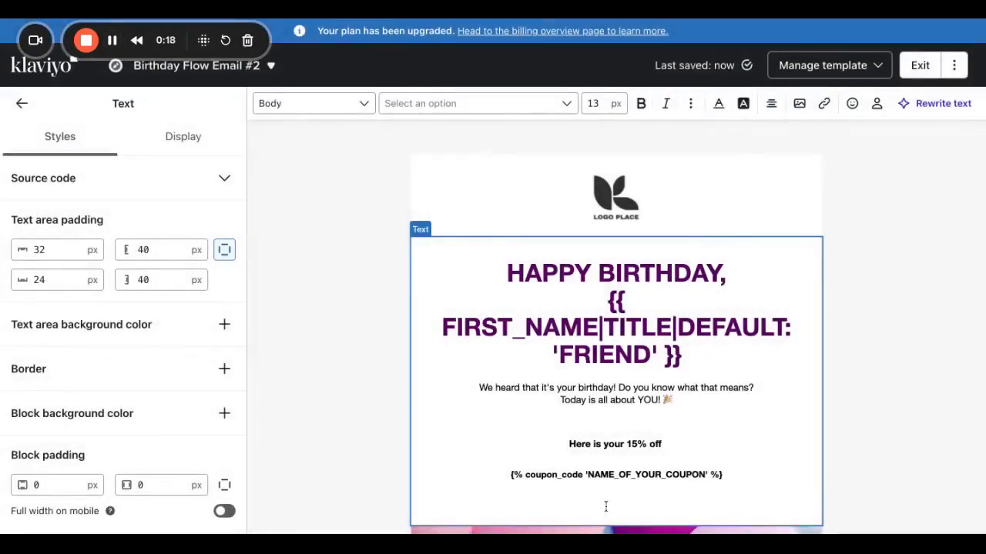
left_click(504, 479)
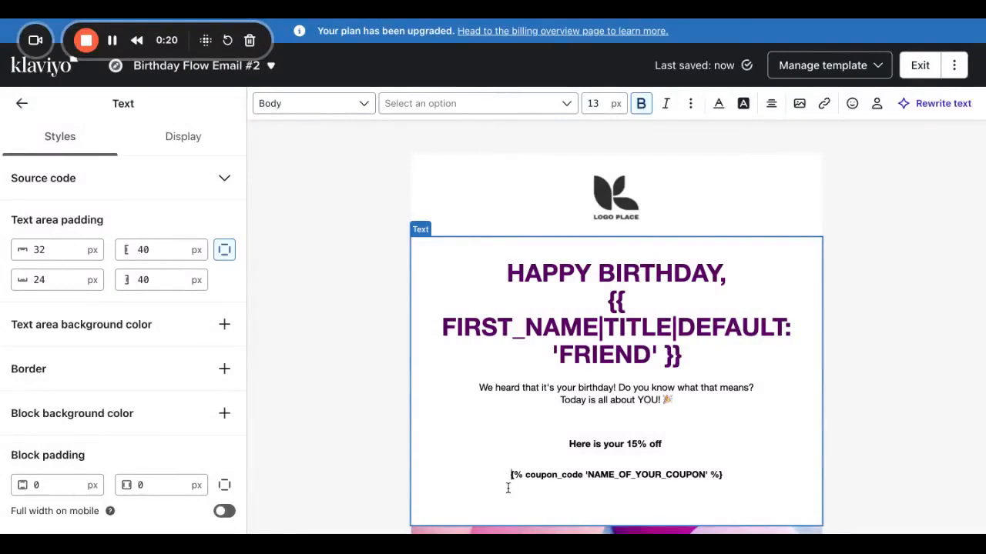
key("BackSpace")
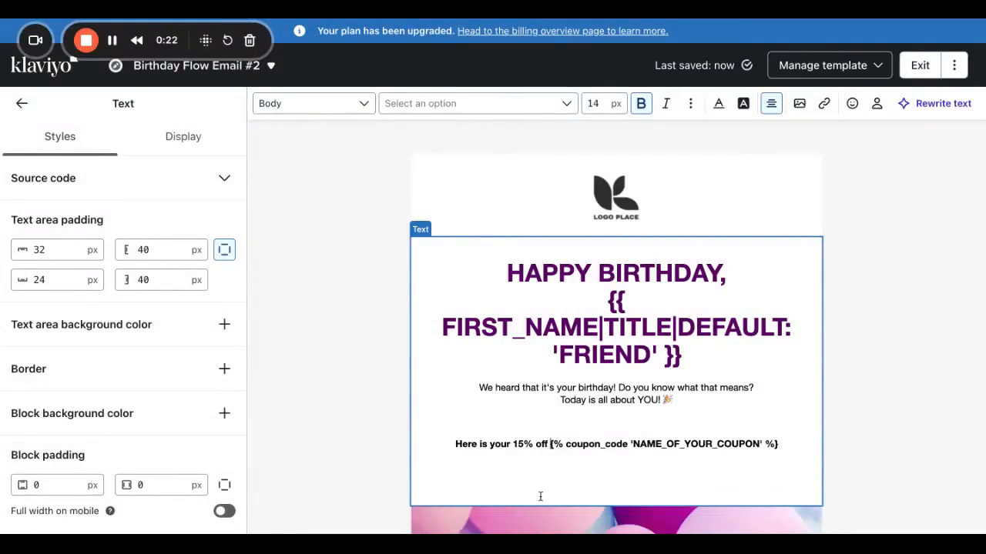
left_click(538, 482)
key("BackSpace")
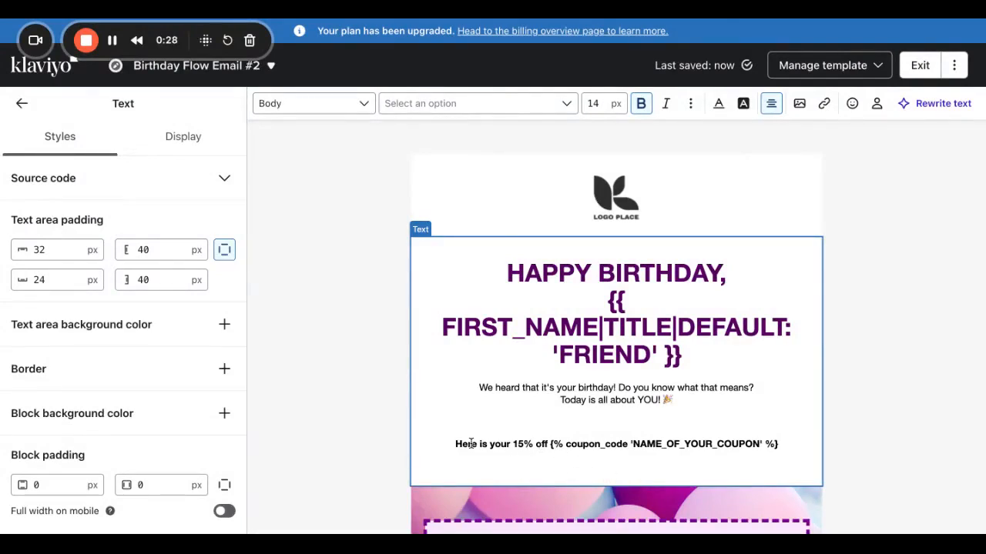
Set the 15% off coupon line's font size to 16 px.
left_click_drag(454, 444, 880, 443)
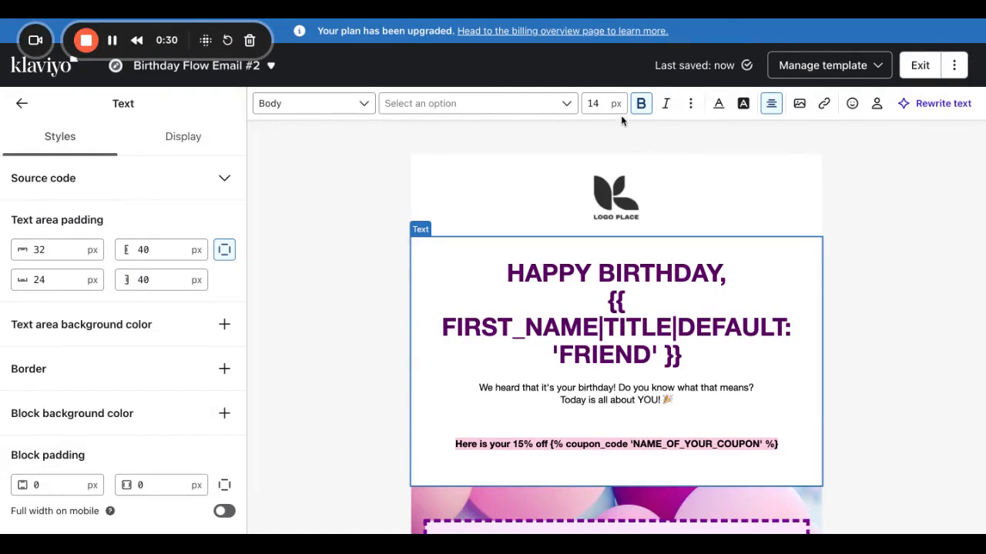
left_click(602, 104)
key("BackSpace")
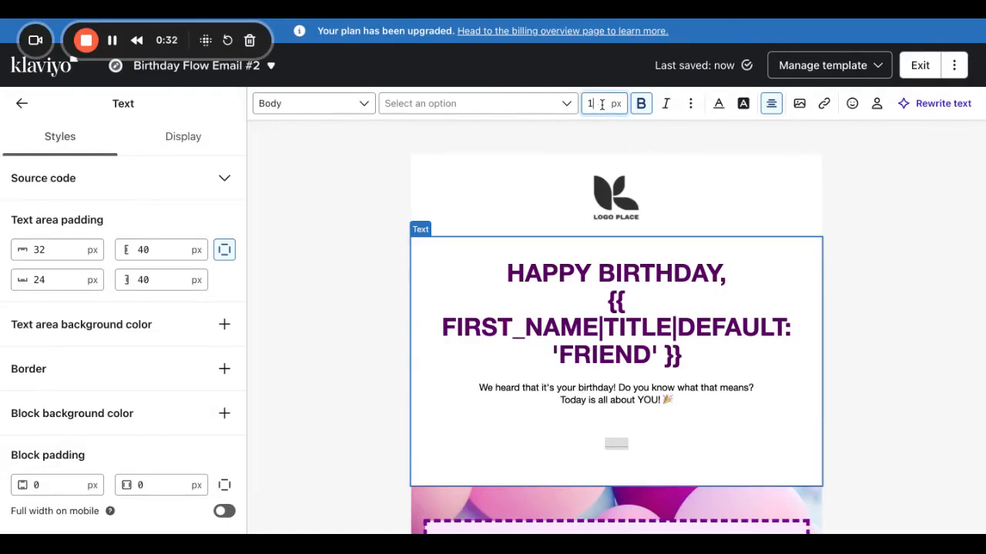
type("6")
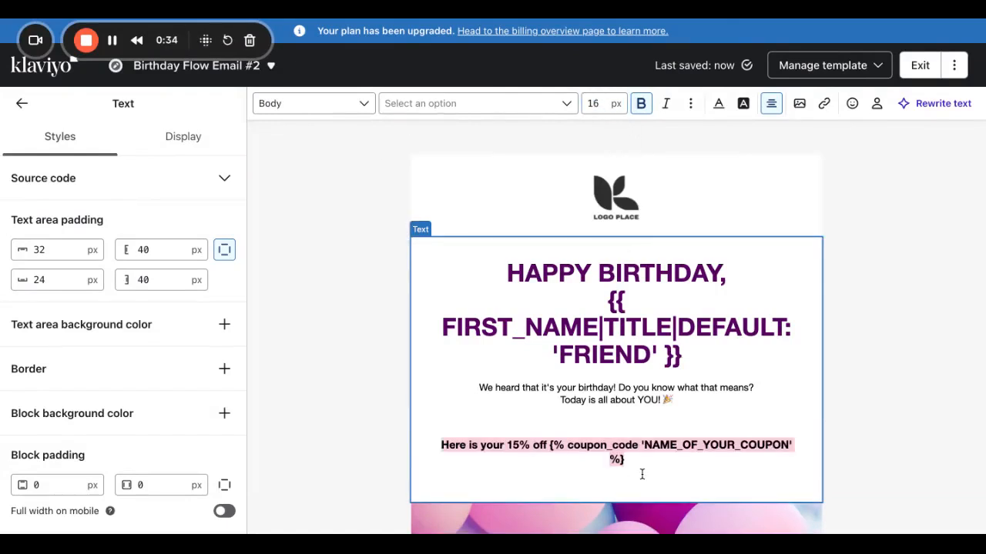
Type {% coupon_code 'birthday15' %} on a new line below it.
left_click(643, 474)
key("Return")
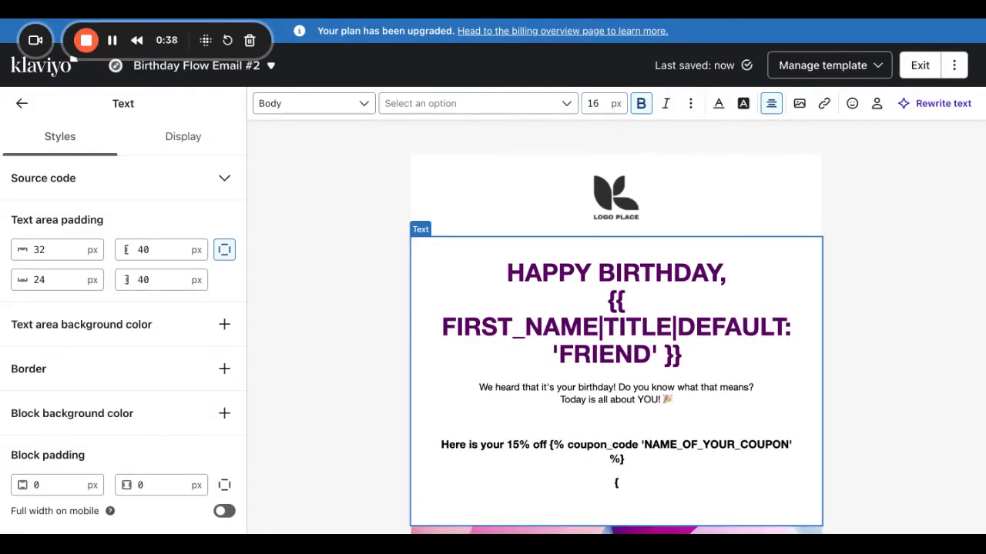
type("{% coup")
key("BackSpace")
key("BackSpace")
key("BackSpace")
key("BackSpace")
type("coupon_code")
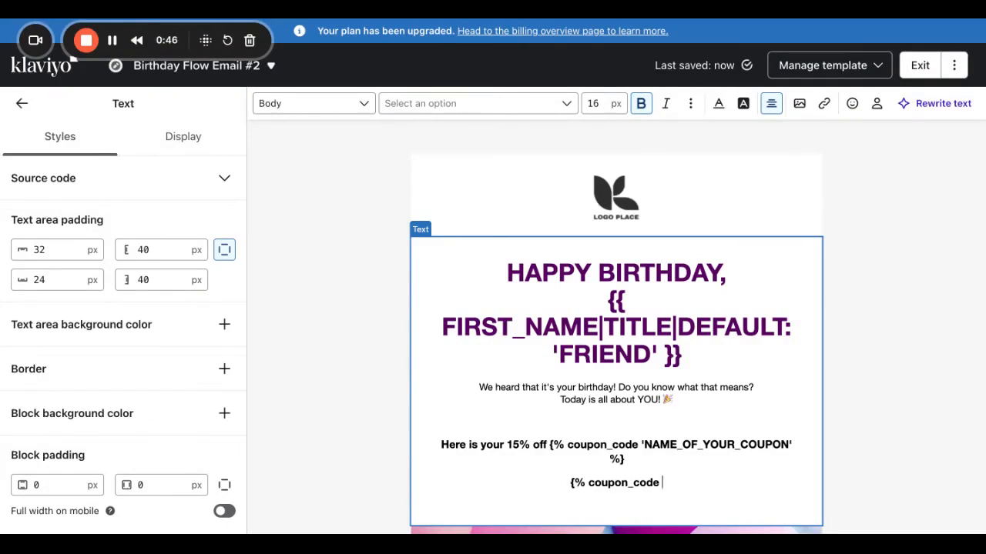
type(" 'birthday15' ")
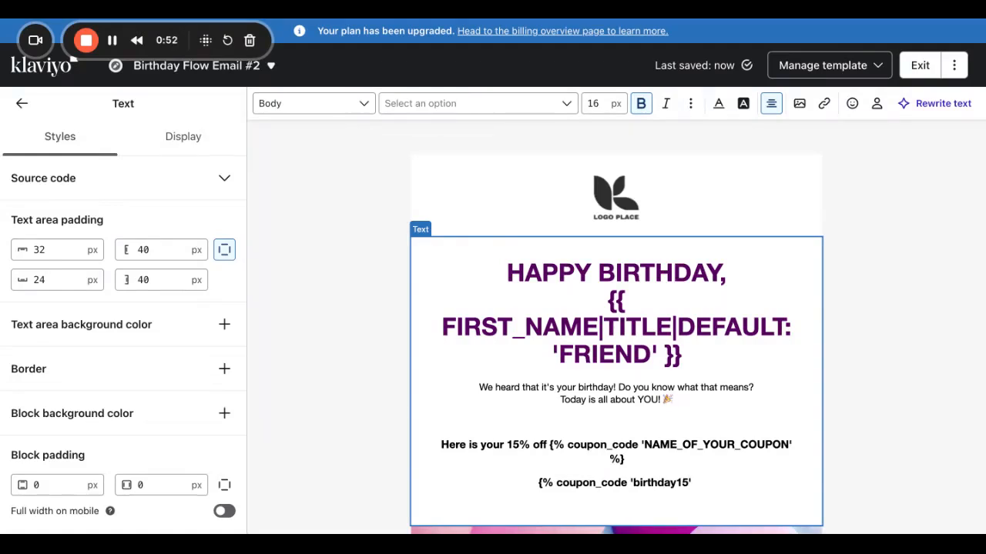
type("%")
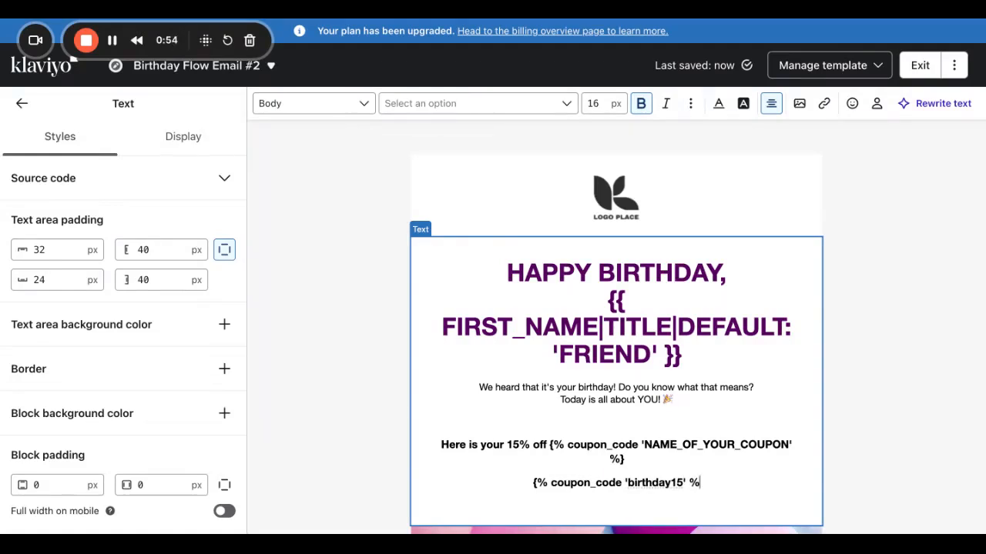
type("}")
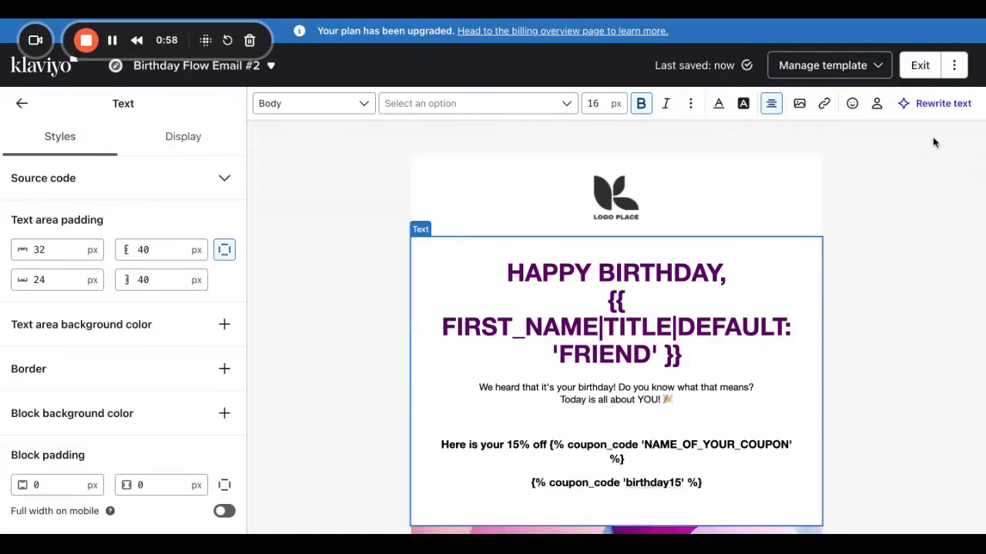
Replace NAME_OF_YOUR_COUPON with birthday15 in the first coupon tag and preview the email.
left_click(859, 339)
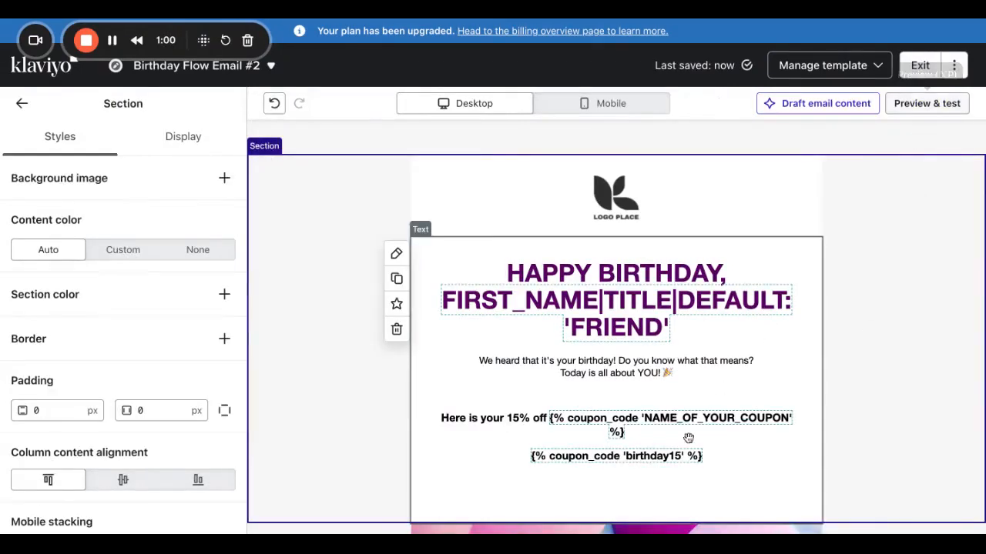
left_click(748, 415)
left_click(749, 444)
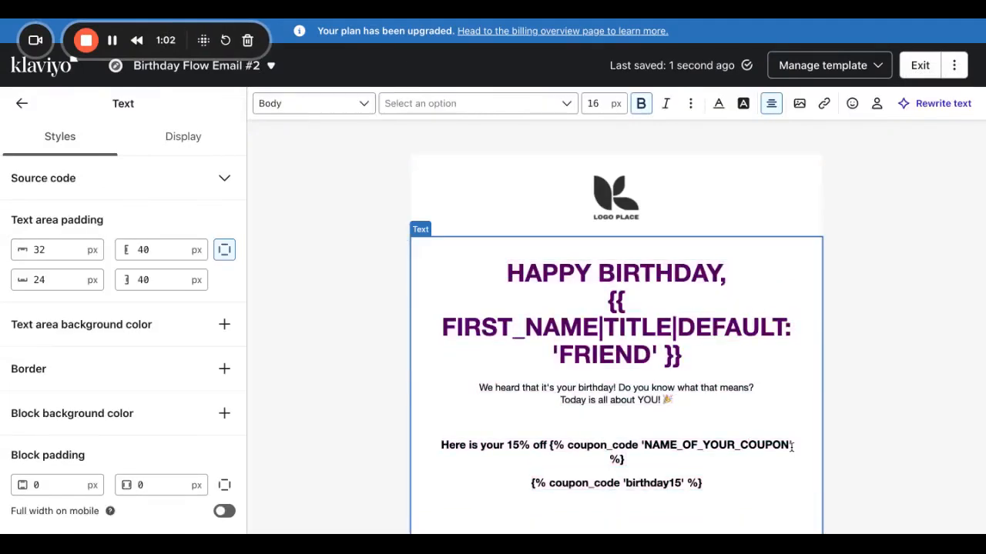
left_click_drag(788, 445, 647, 445)
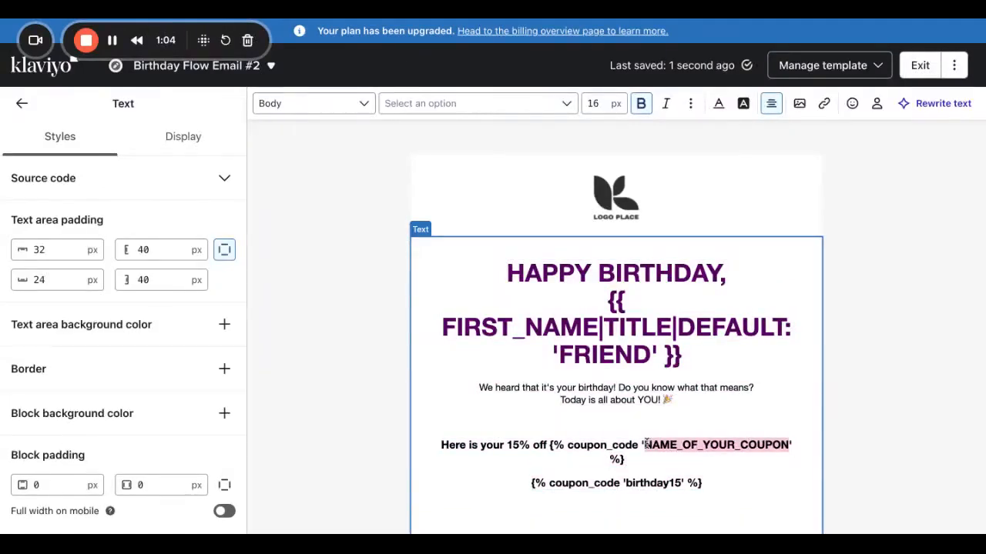
type("birthday")
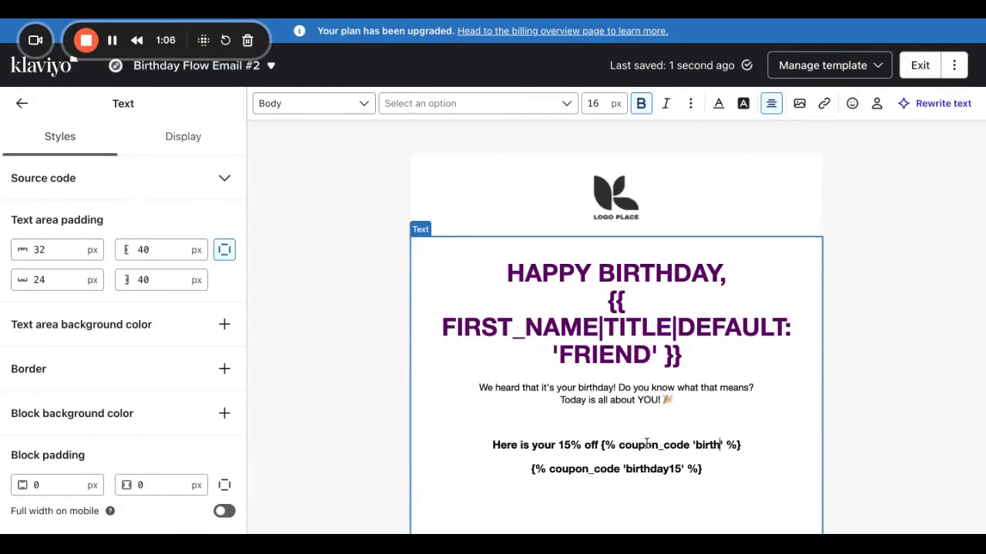
type("15")
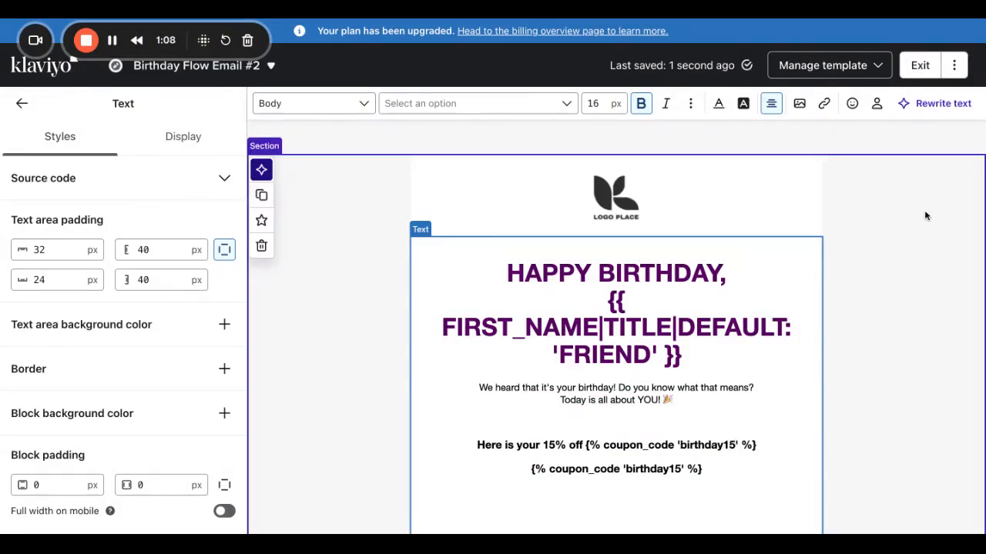
left_click(904, 246)
left_click(926, 104)
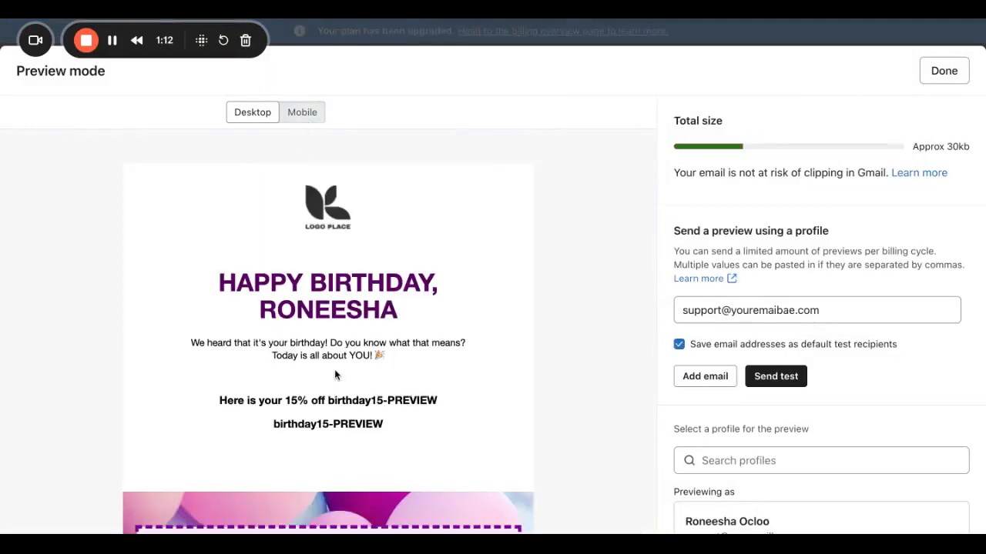
Scroll through the preview showing both birthday15-PREVIEW coupon lines.
scroll(334, 374, "down", 2)
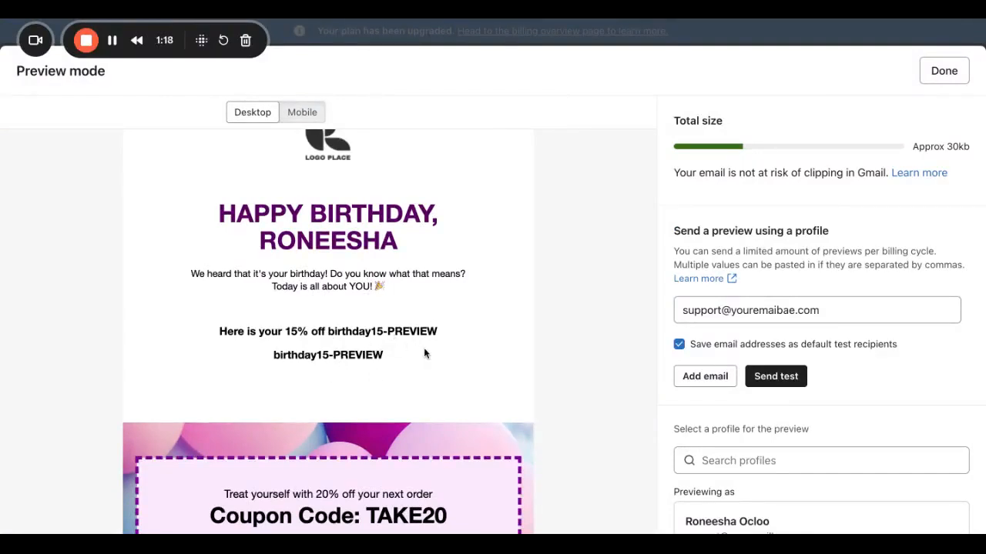
Back in the editor, type {% coupon_code 'birthday15' %} on a new line under the coupon tags.
left_click(944, 71)
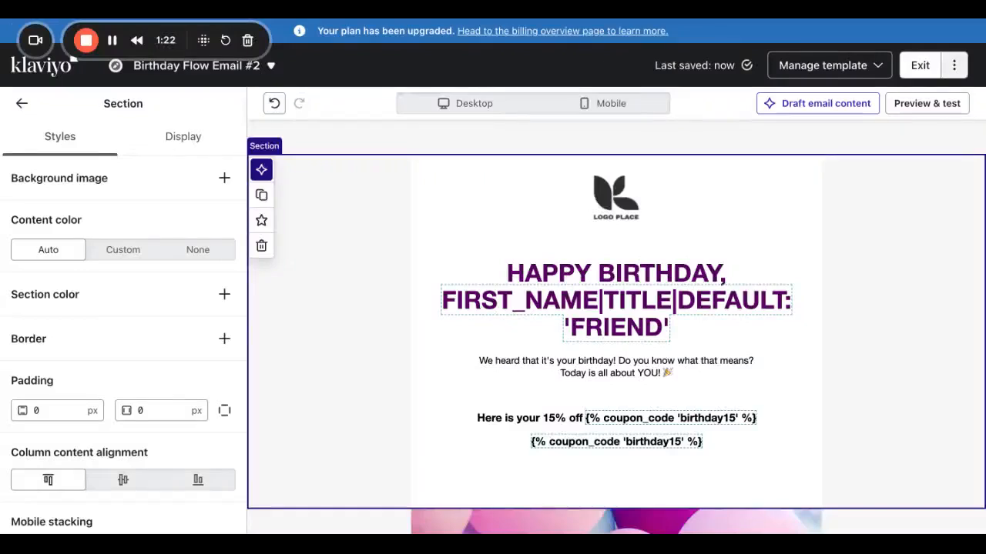
left_click(702, 447)
left_click(710, 454)
left_click(699, 484)
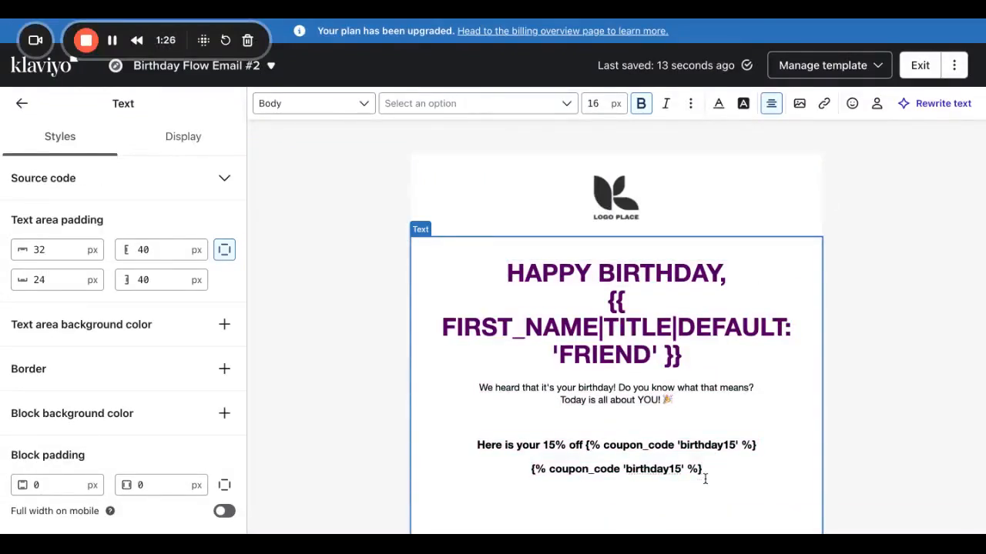
type("{")
type("% co")
type("upin")
key("BackSpace")
key("BackSpace")
type("on")
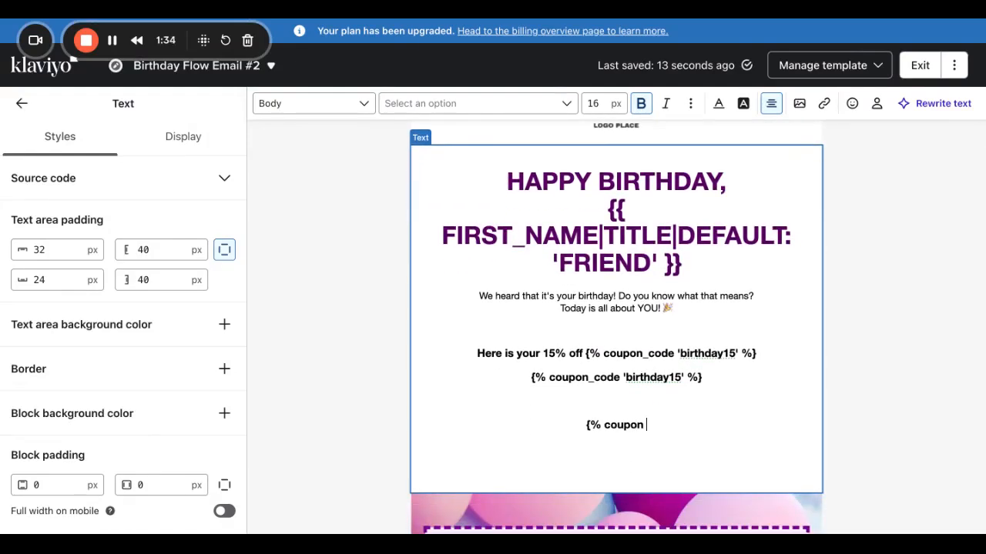
type("_co")
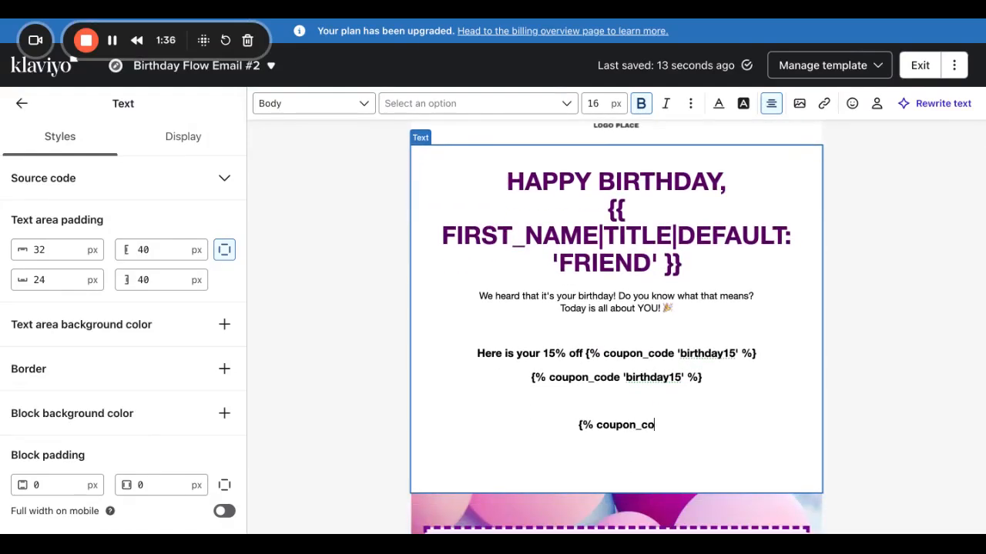
type("de '")
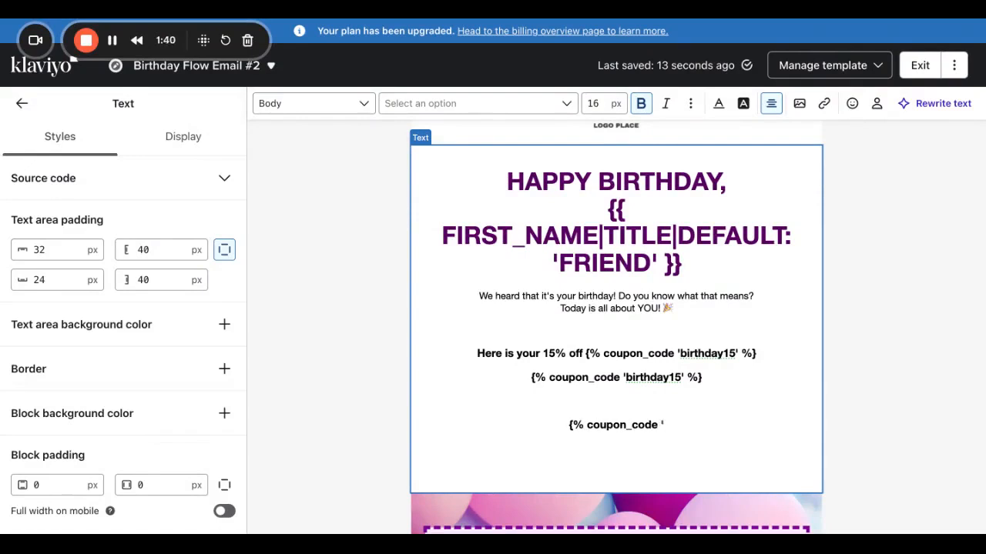
type("birtd")
key("BackSpace")
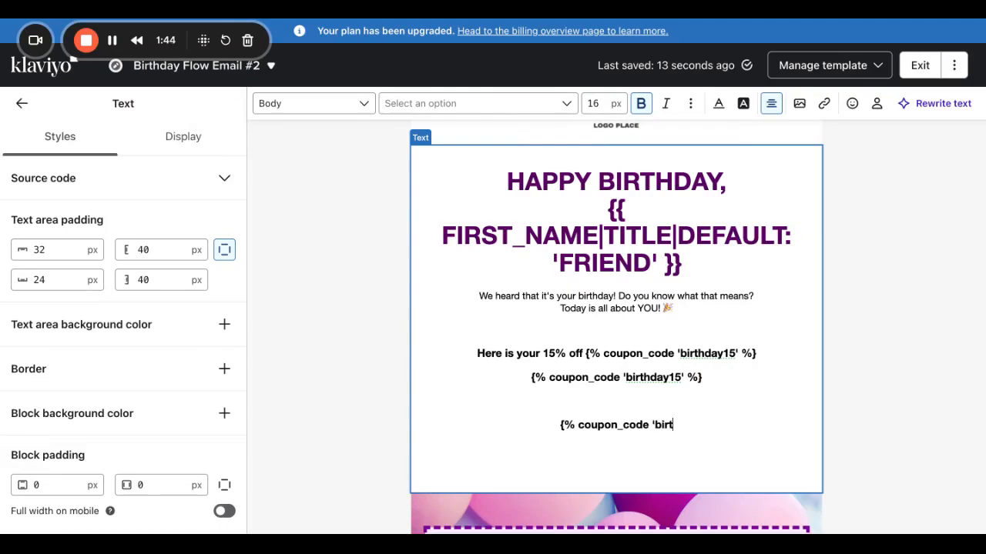
type("hday1")
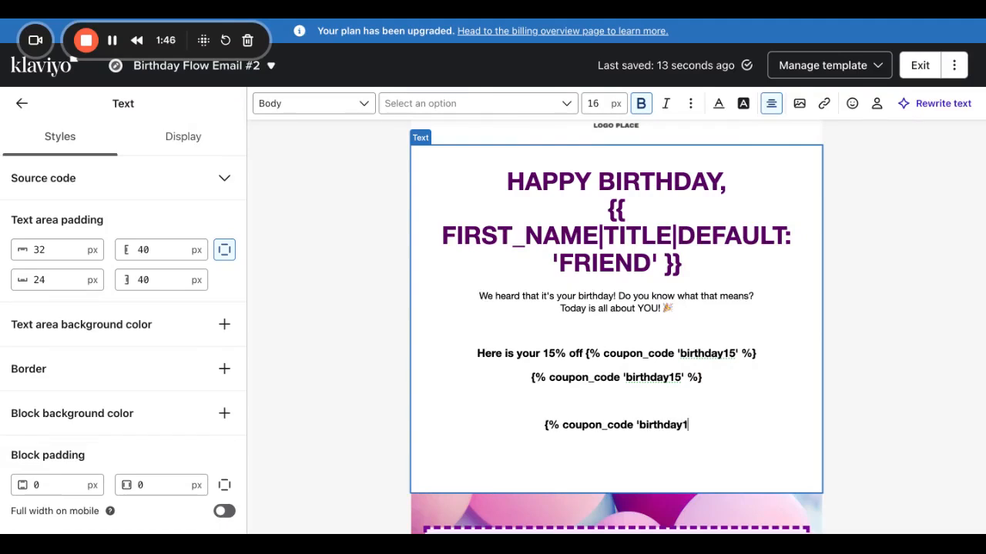
type("5'")
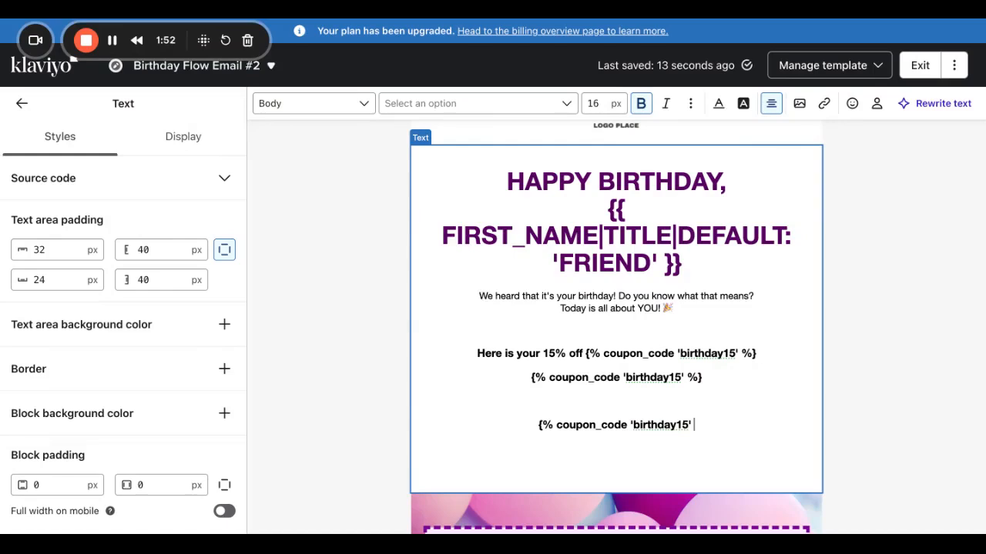
type(" %}")
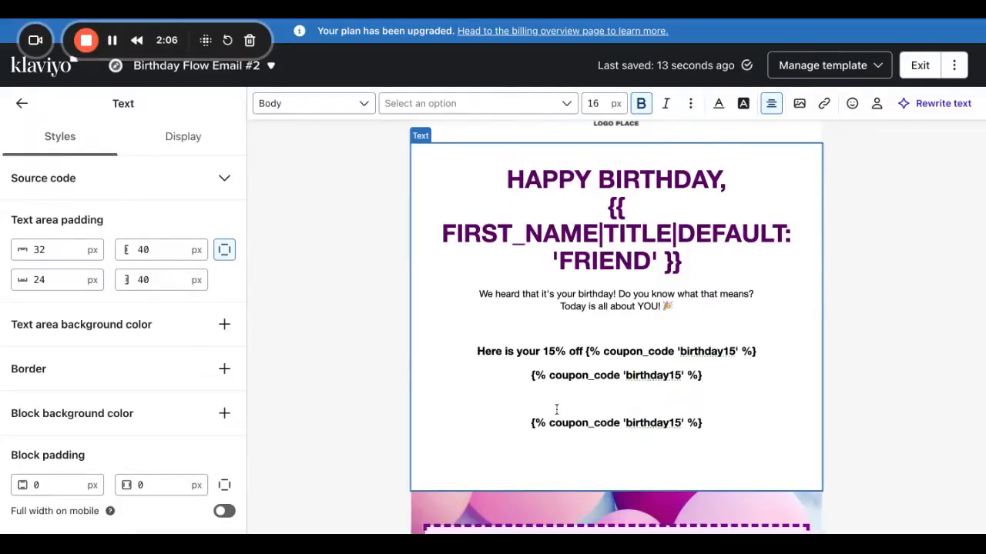
scroll(549, 408, "down", 5)
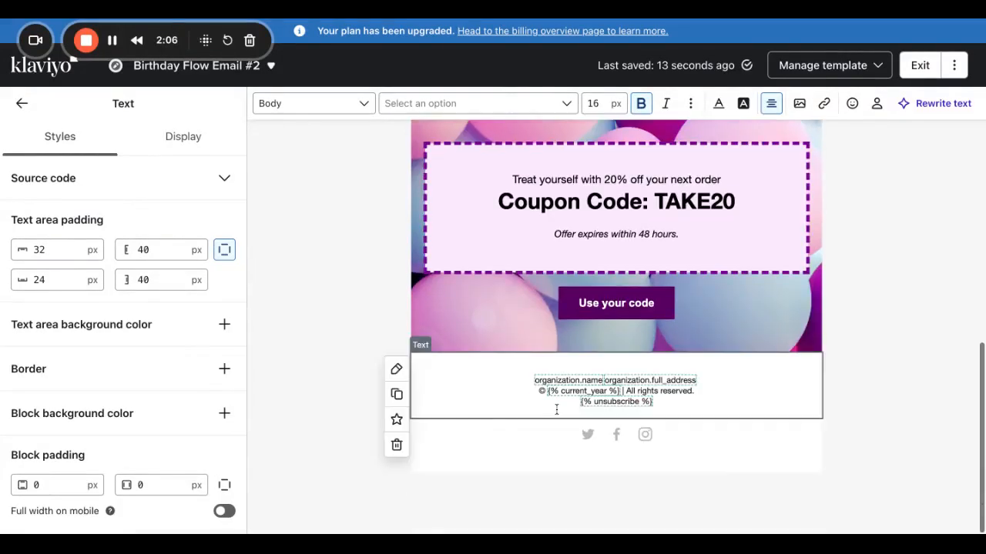
Insert a product block above the footer fed by Customer_Liked_Demo.
left_click(22, 104)
left_click(44, 473)
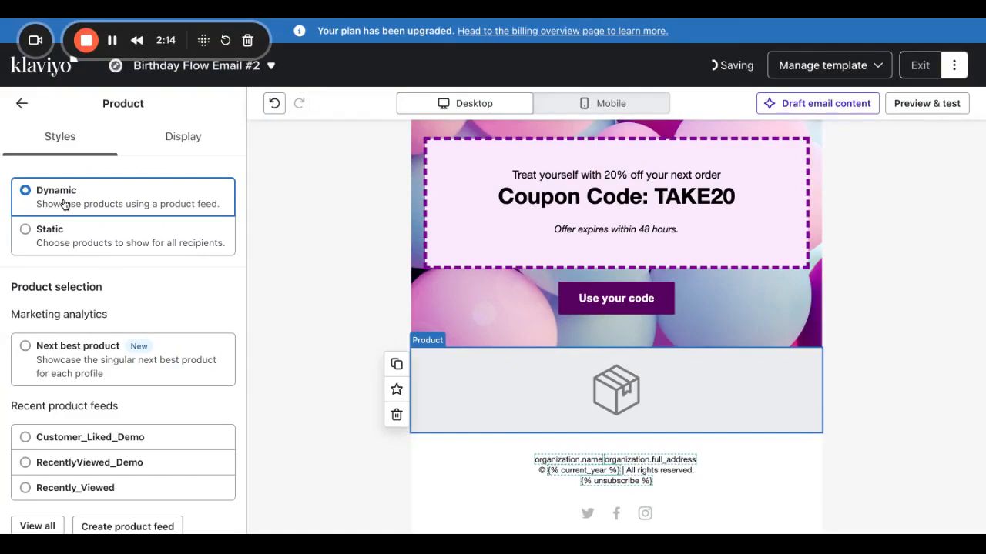
scroll(64, 467, "down", 2)
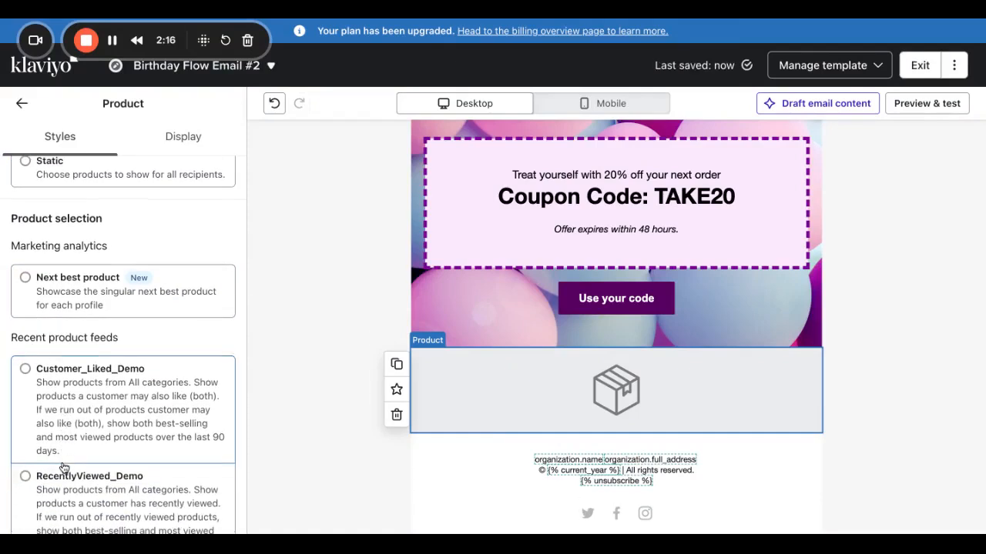
left_click(56, 412)
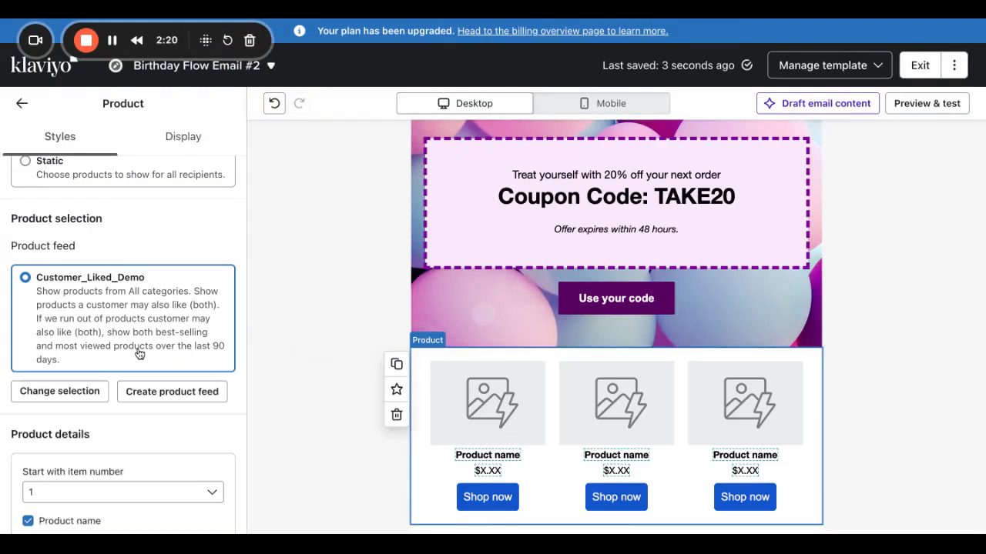
scroll(71, 485, "down", 8)
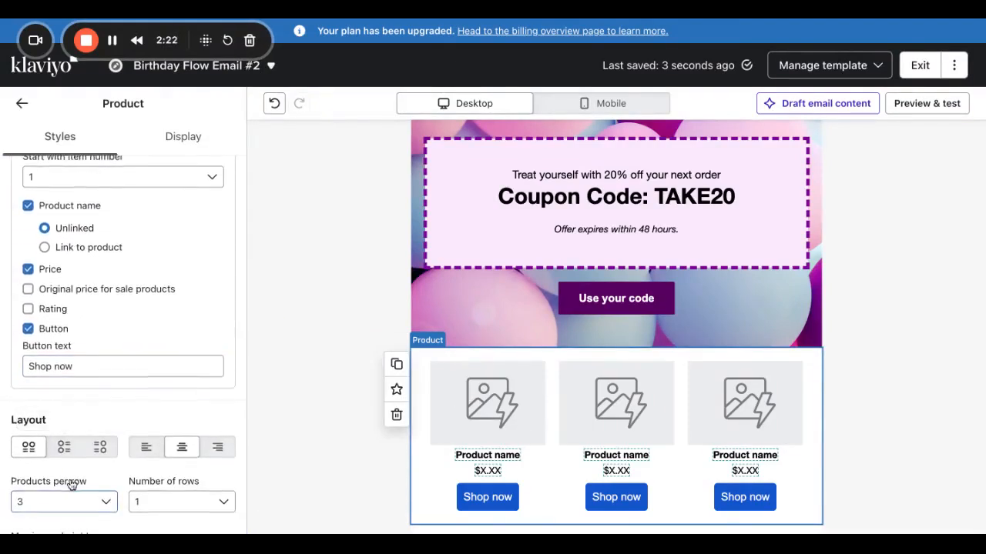
Lay out the products 2 per row across 3 rows.
left_click(70, 496)
left_click(55, 360)
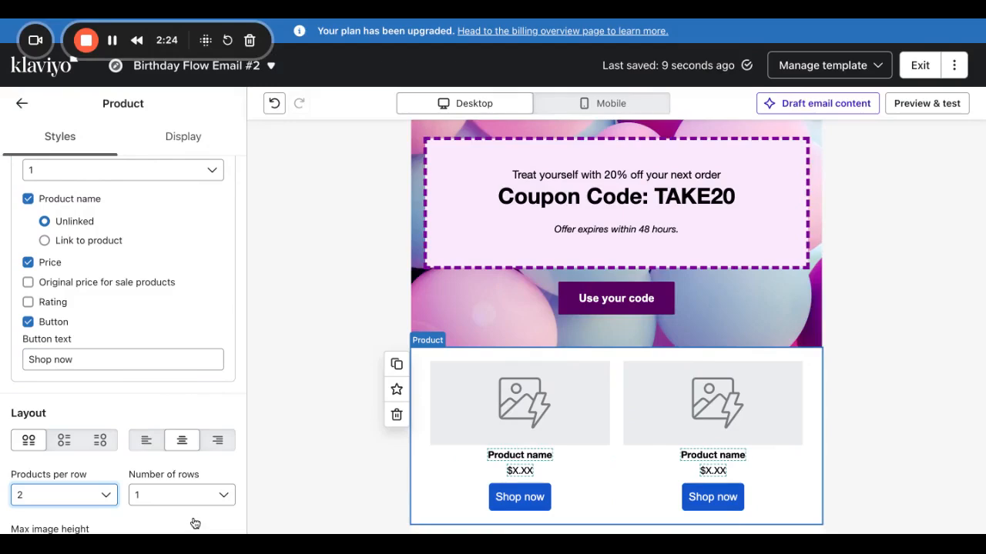
left_click(187, 496)
left_click(169, 389)
scroll(365, 475, "down", 3)
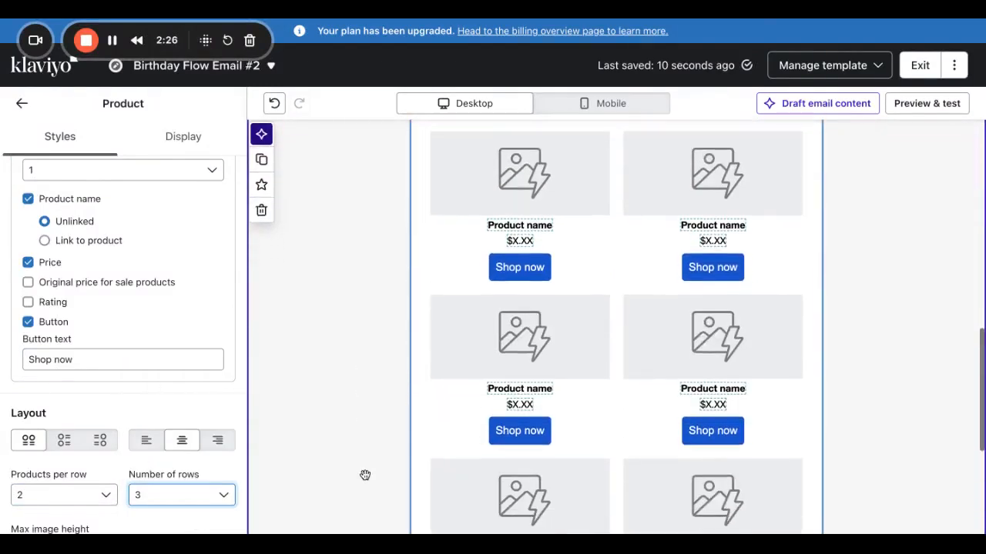
scroll(173, 450, "down", 4)
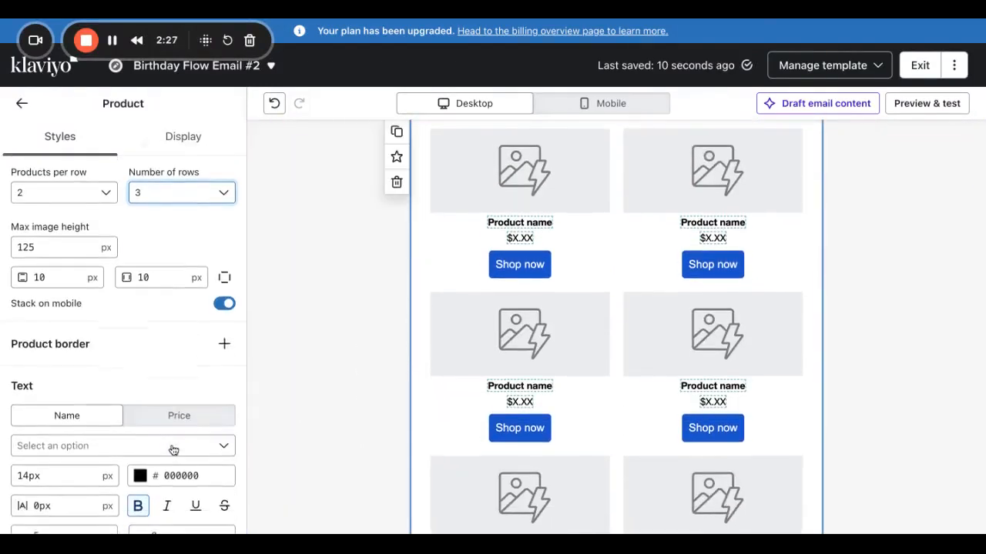
Set the product name, price and button text fonts to Montserrat Normal 400.
left_click(114, 442)
type("mon")
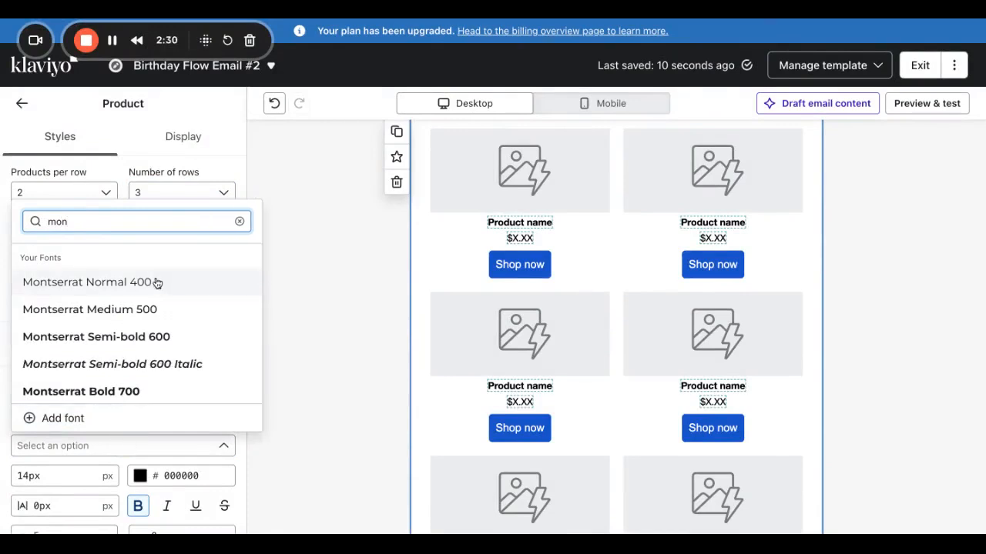
left_click(154, 282)
left_click(154, 427)
left_click(131, 446)
type("mon")
left_click(161, 284)
scroll(128, 466, "down", 5)
left_click(78, 352)
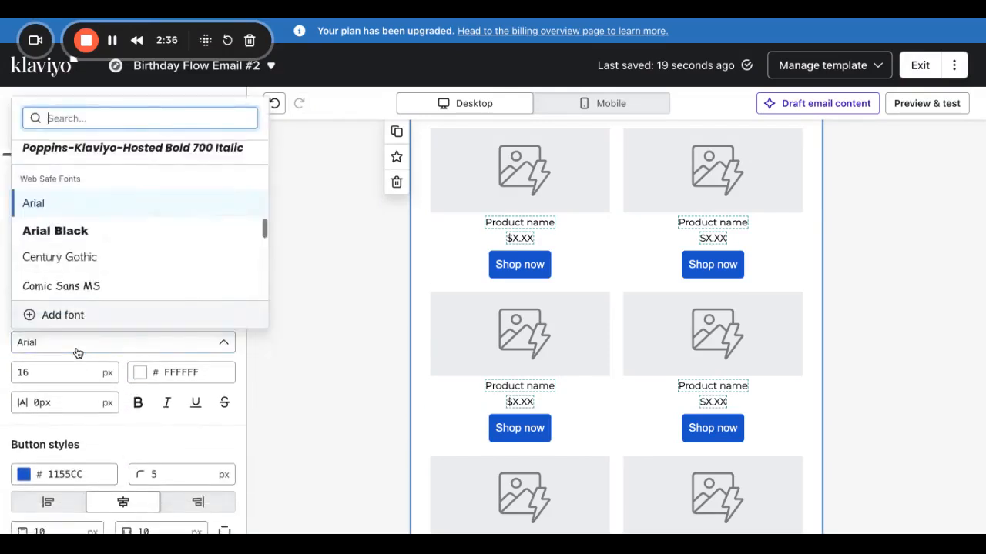
type("mlon")
key("BackSpace")
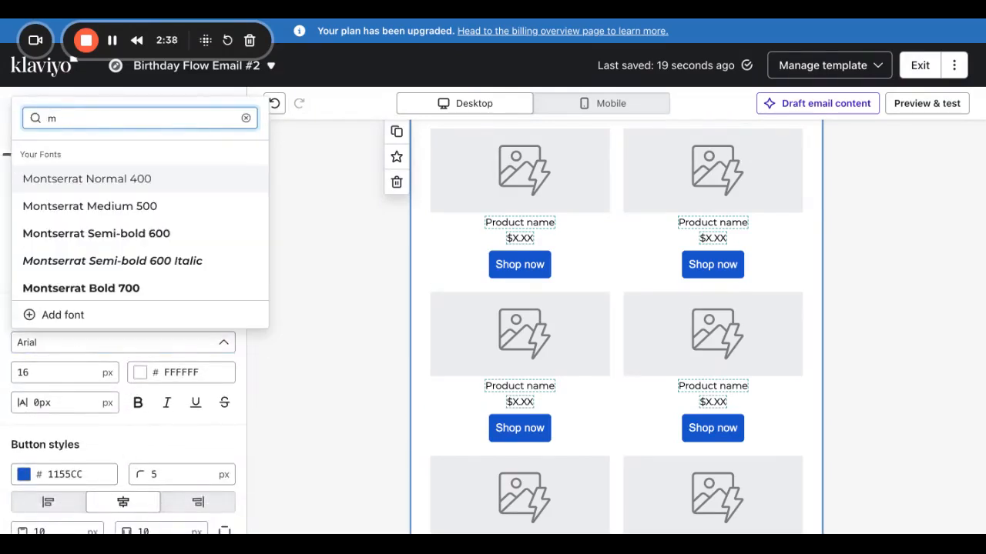
left_click(174, 180)
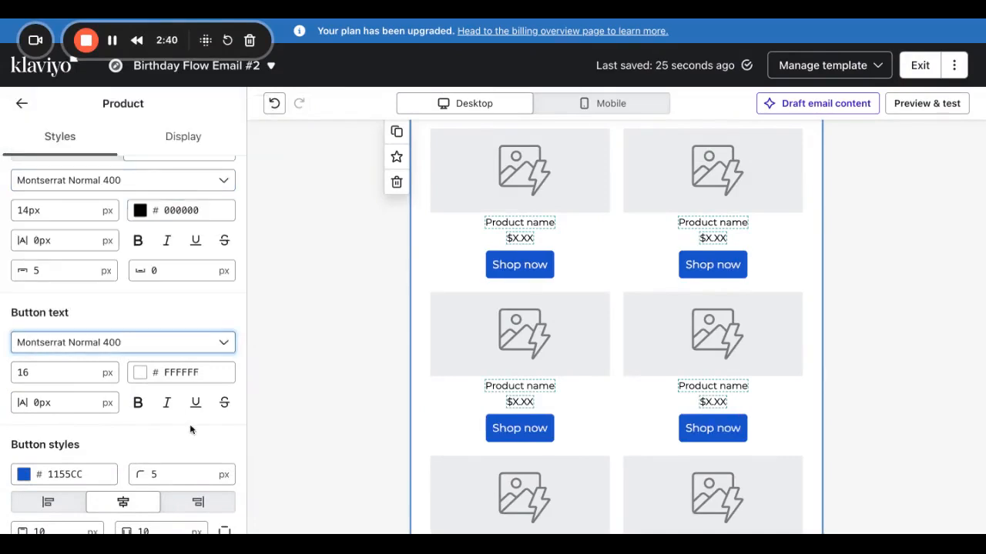
Make the product block's Shop now buttons black and begin saving it as universal content.
left_click(27, 475)
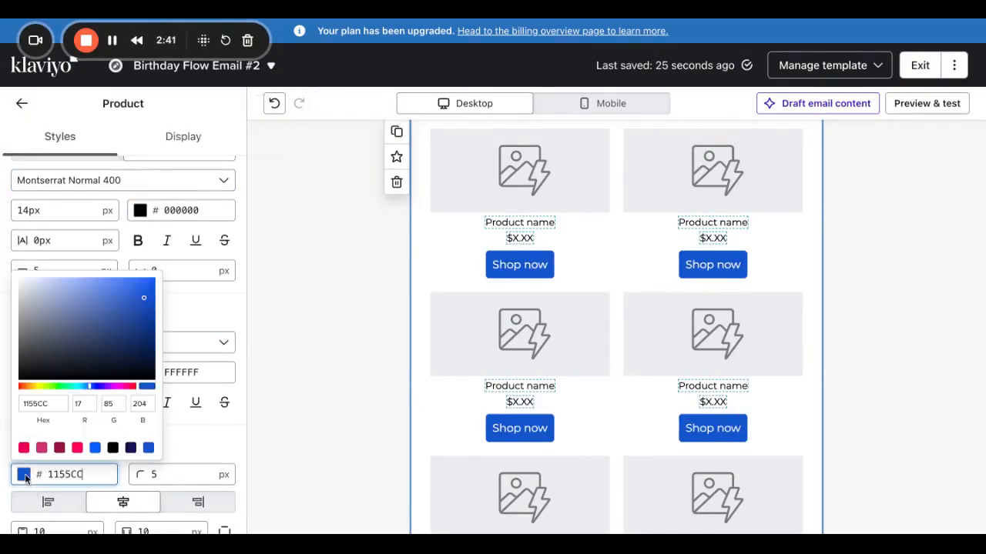
left_click(113, 448)
scroll(380, 358, "up", 2)
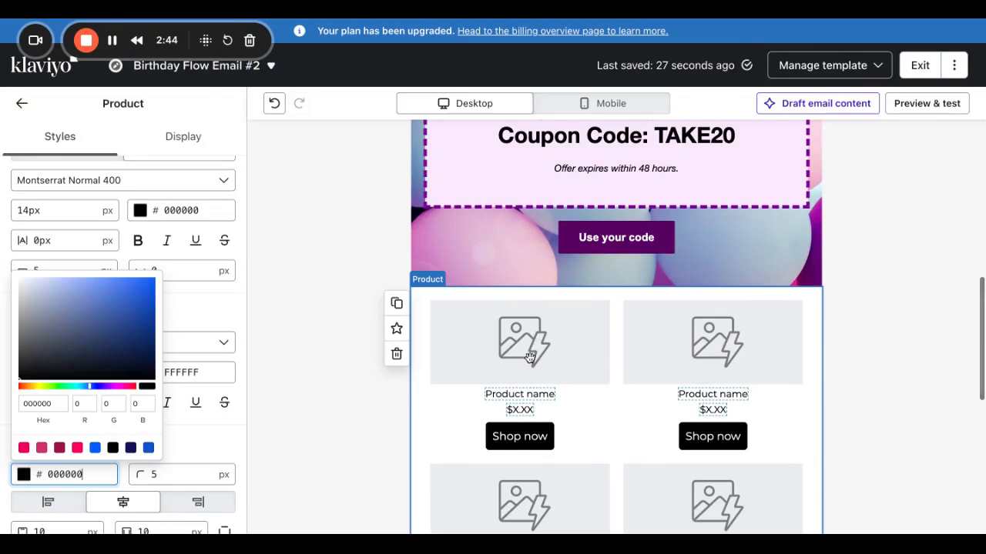
left_click(397, 329)
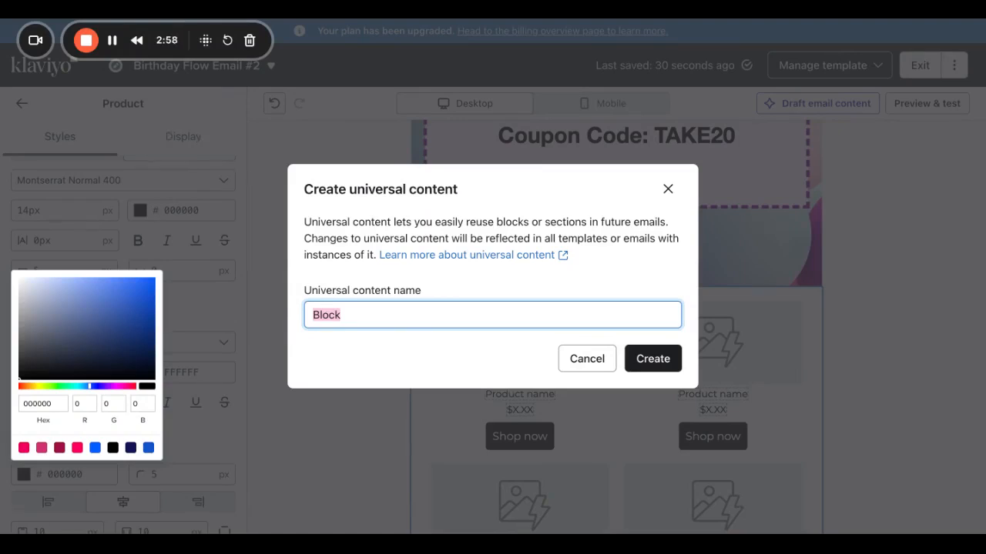
Name the universal block 'Dynamic Customer Like Feed' and create it.
left_click_drag(345, 312, 295, 313)
type("Sy")
key("BackSpace")
key("BackSpace")
type("Dynamic Custome")
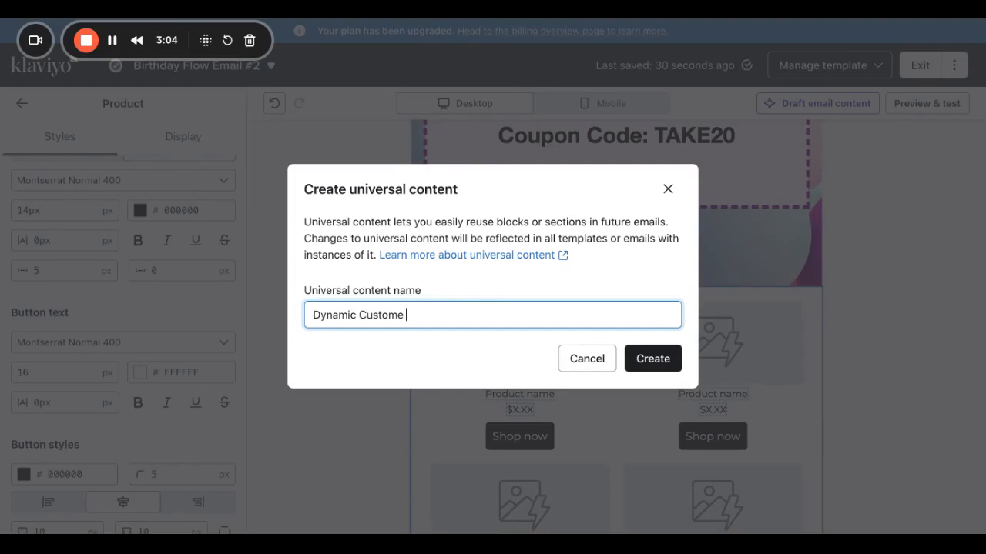
type("r Like Feed")
left_click(650, 368)
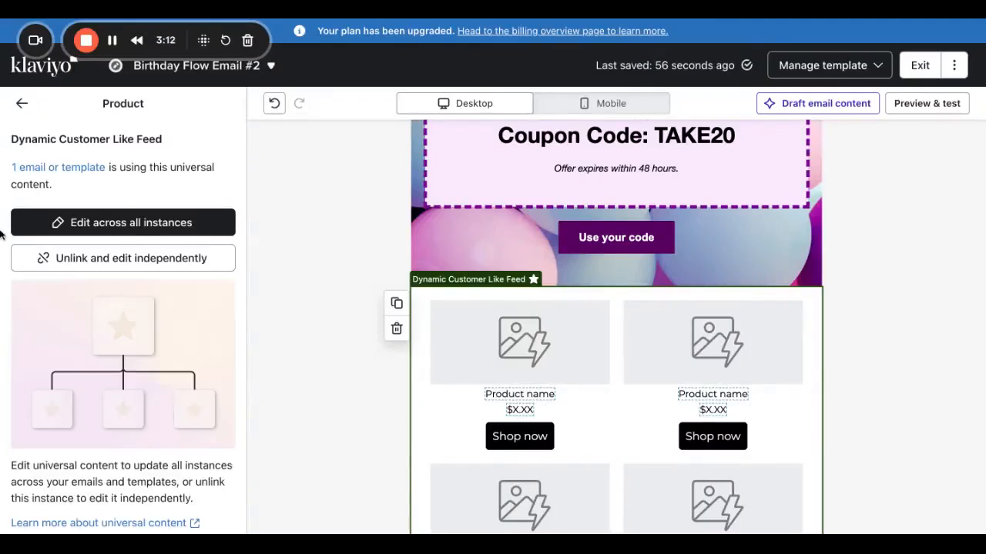
Check the Universal content list to confirm Dynamic Customer Like Feed is saved.
left_click(250, 298)
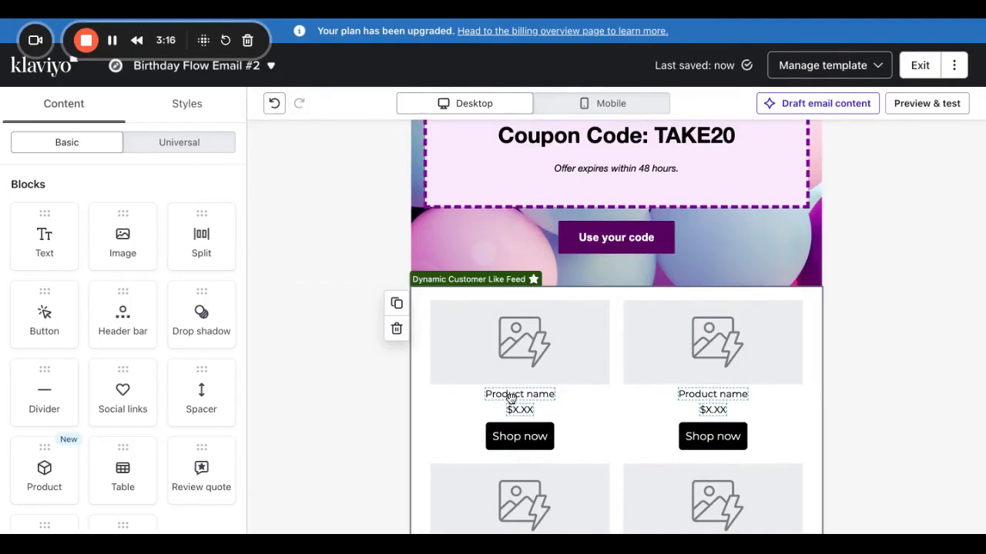
left_click(176, 145)
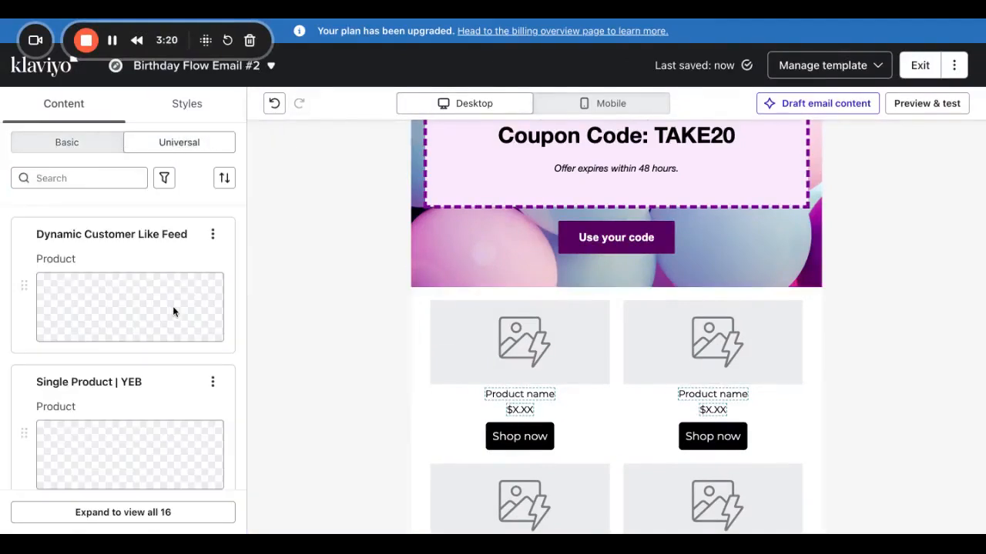
scroll(158, 387, "down", 6)
scroll(157, 387, "up", 6)
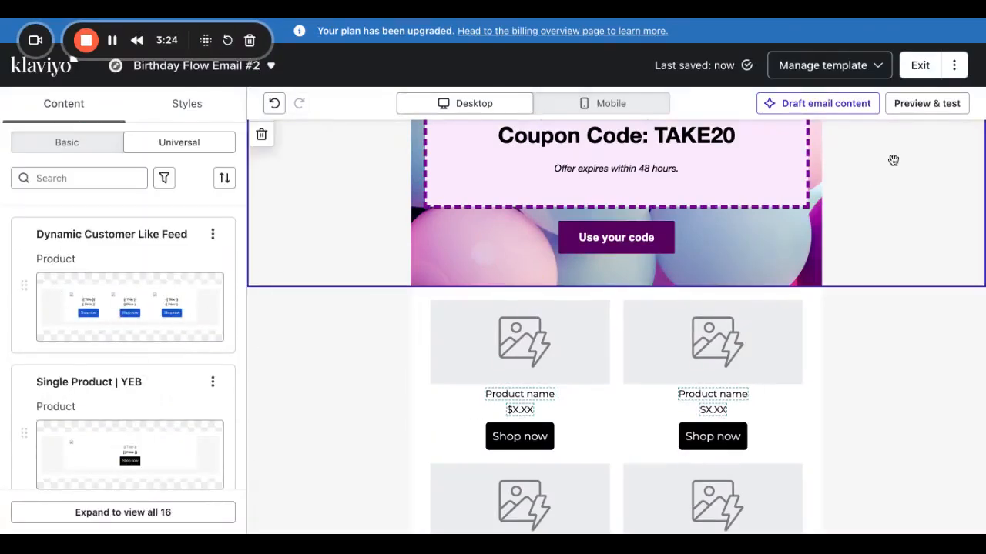
scroll(726, 316, "up", 10)
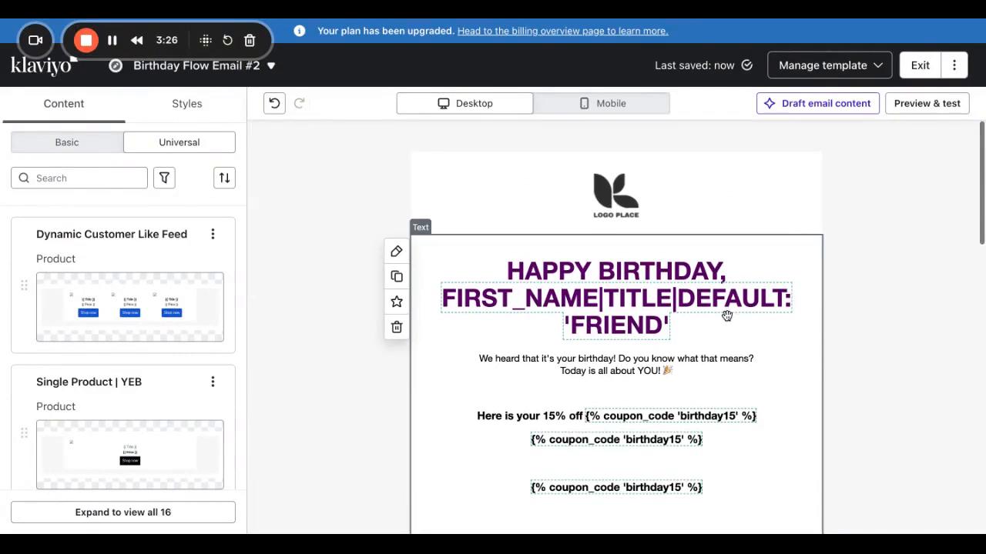
Leave the email editor and drop a Conditional split below Birthday Flow Email #2.
left_click(918, 68)
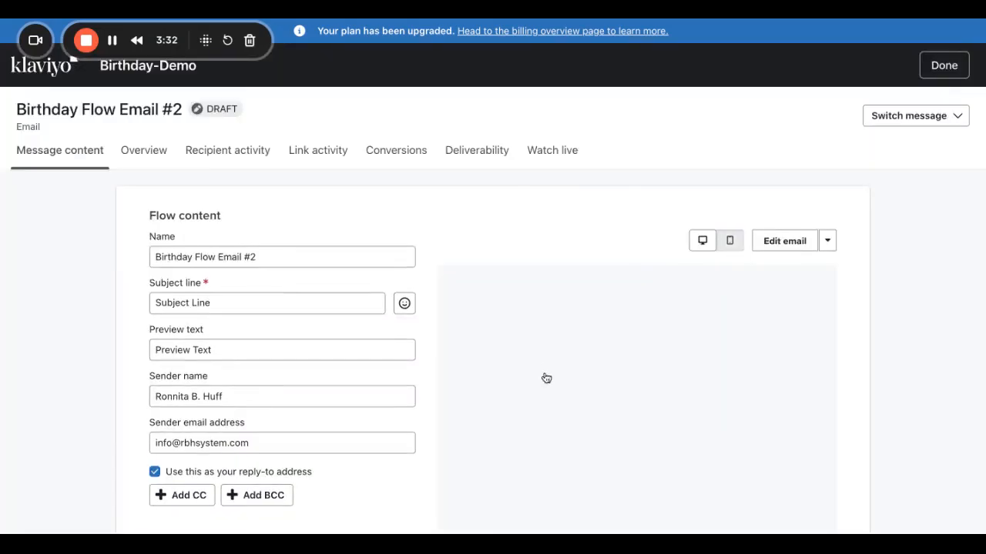
left_click(937, 76)
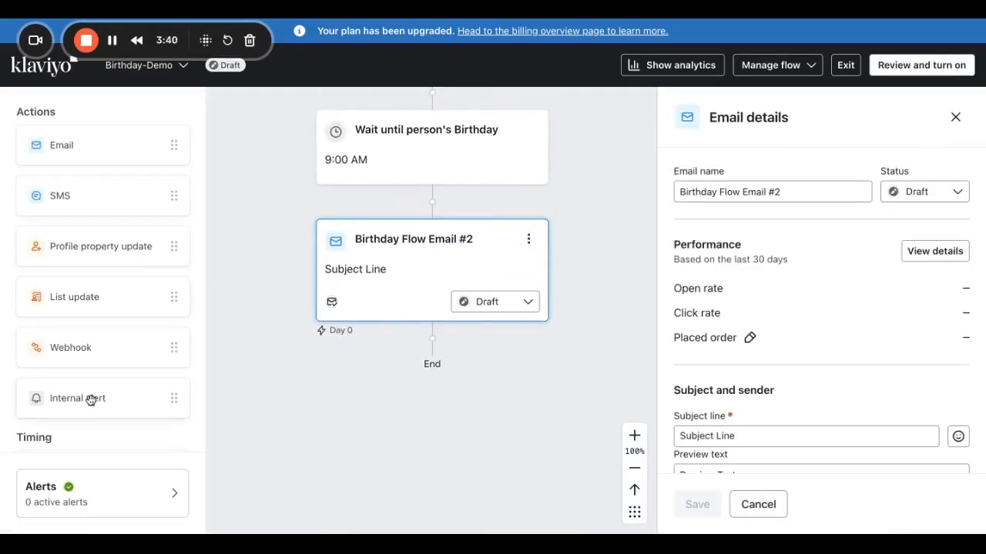
scroll(78, 405, "down", 1)
scroll(78, 406, "down", 2)
left_click_drag(77, 409, 431, 344)
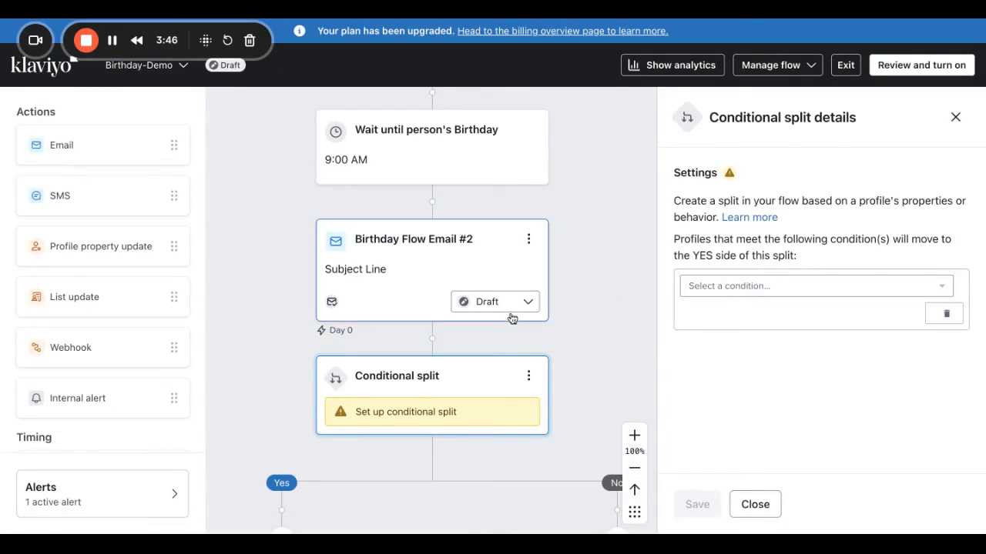
Set the split to 'What someone has done': Placed Order at least once since starting this flow, and save.
left_click(692, 288)
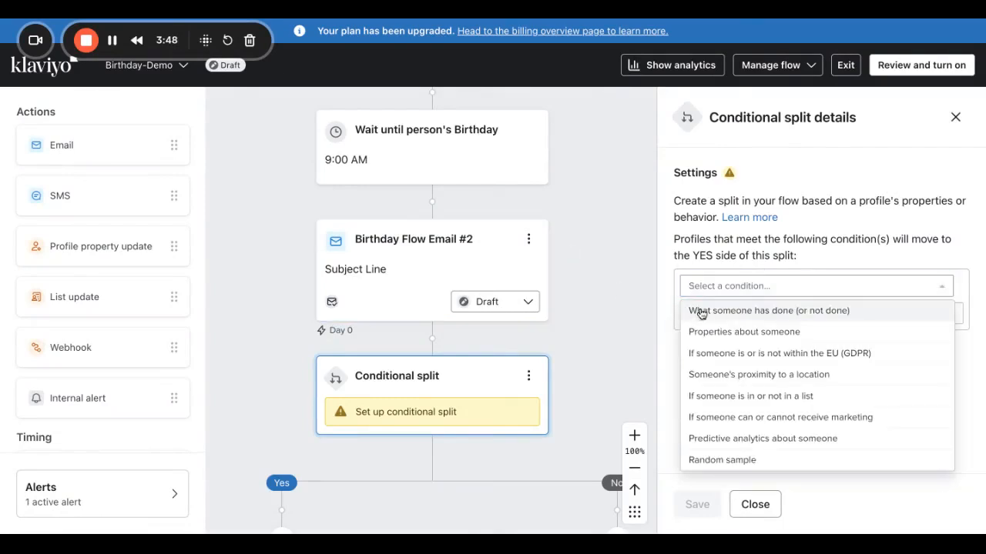
left_click(697, 312)
left_click(761, 317)
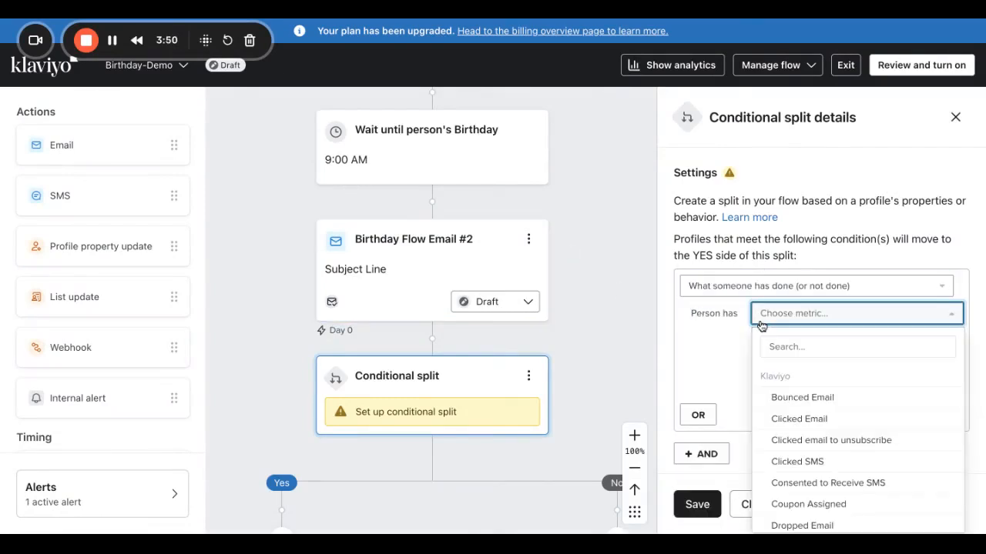
left_click(797, 341)
type("place")
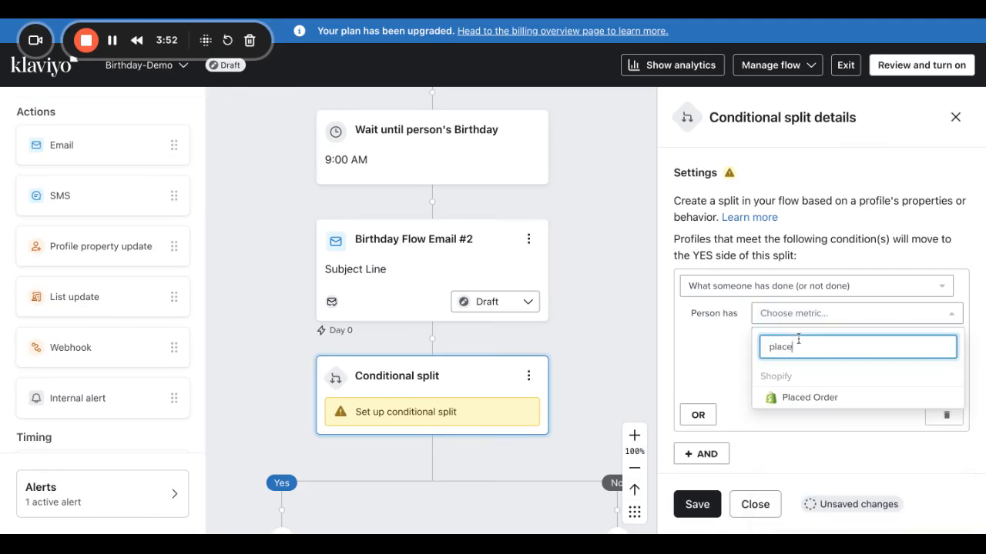
left_click(805, 397)
left_click(801, 365)
left_click(785, 515)
left_click(705, 505)
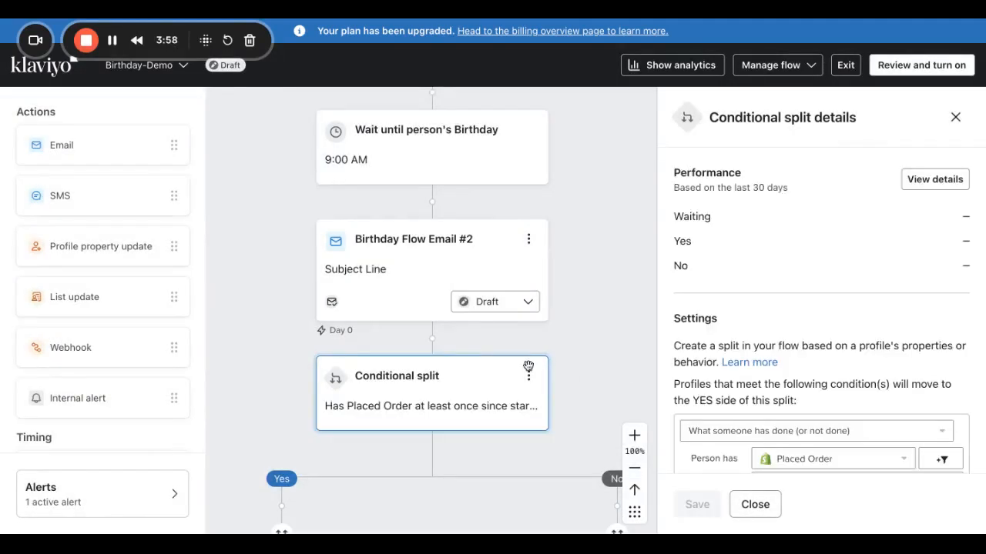
scroll(562, 435, "down", 1)
scroll(562, 435, "down", 2)
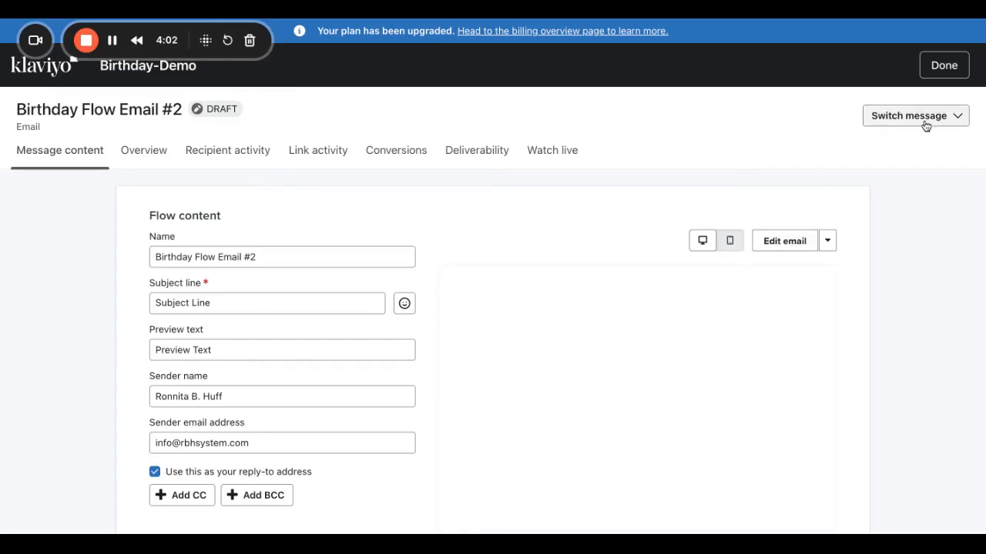
Go back to the flow canvas and drop an Email step onto the split's No branch.
left_click(944, 65)
scroll(556, 388, "down", 5)
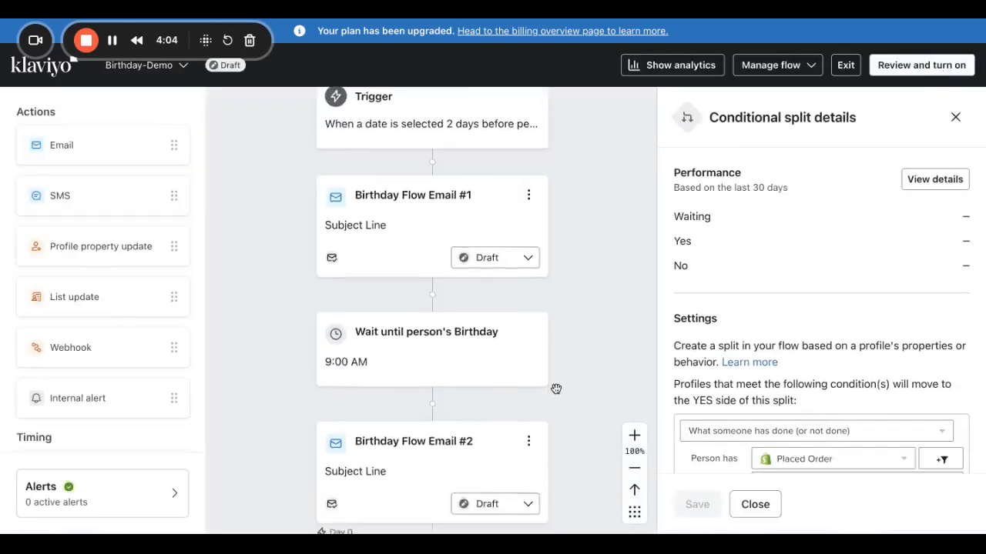
scroll(556, 388, "down", 1)
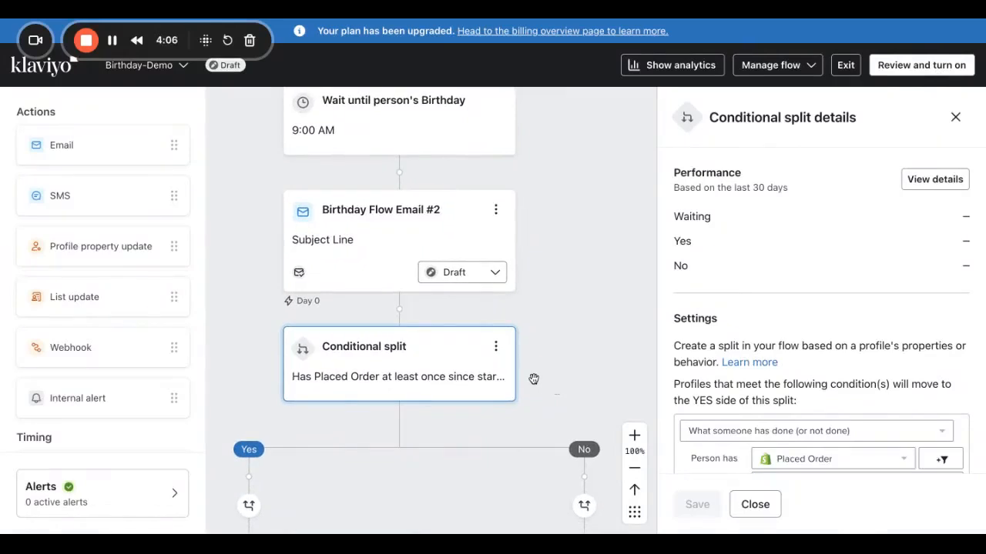
left_click(954, 121)
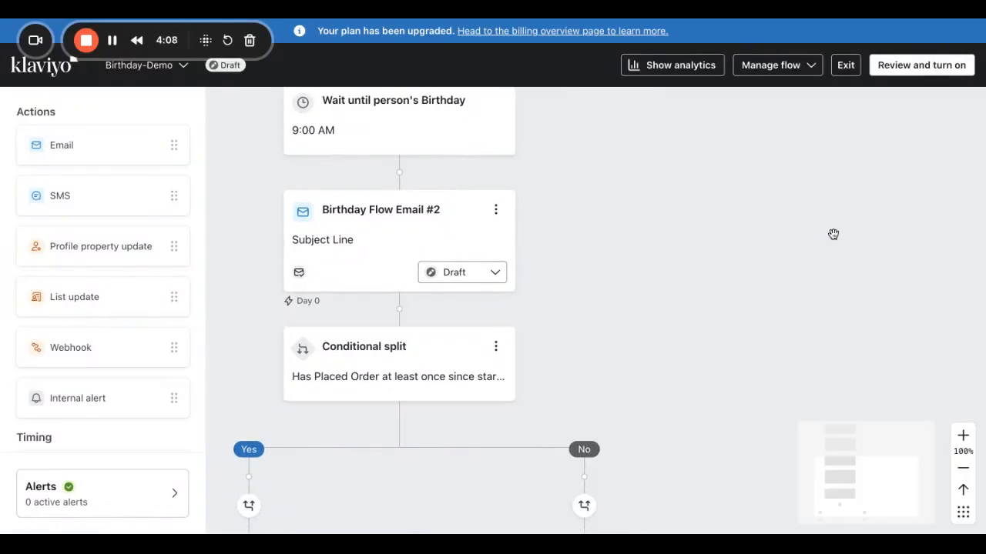
scroll(833, 234, "down", 5)
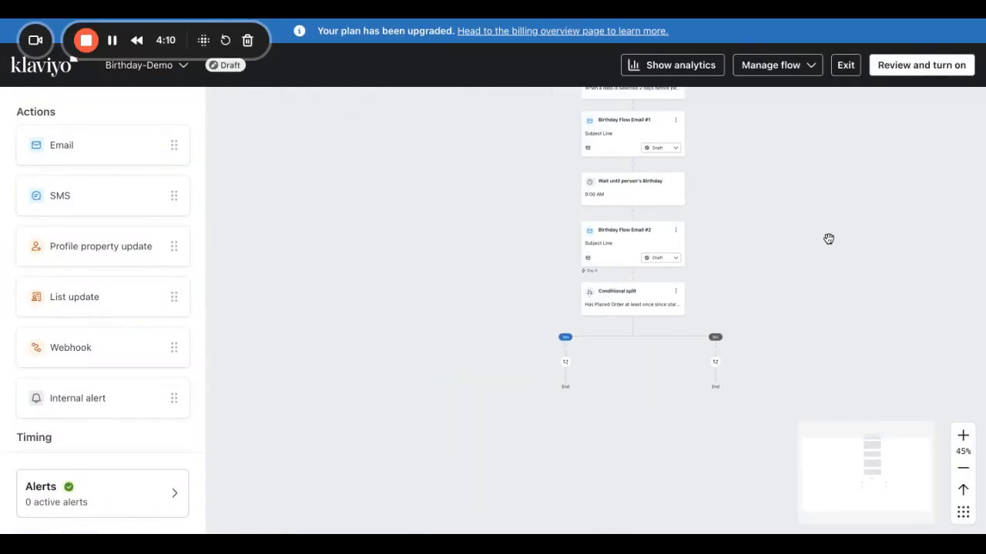
scroll(828, 238, "up", 3)
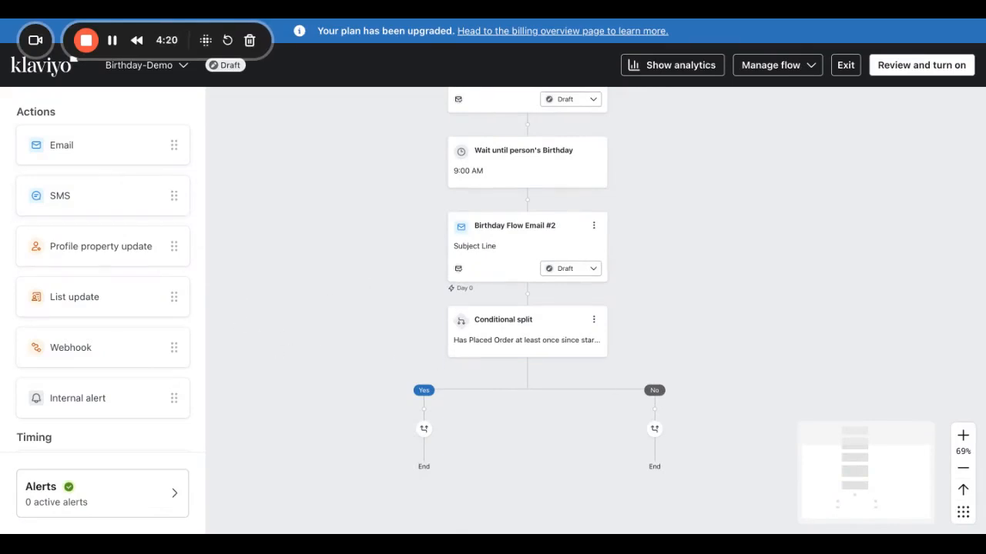
left_click_drag(77, 154, 655, 408)
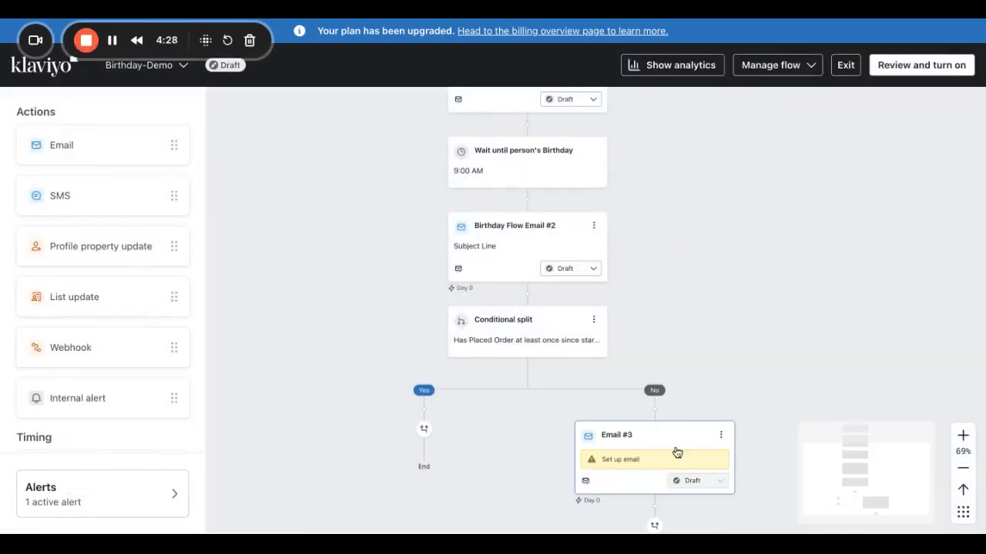
Rename the email Birthday Flow Email #3 with subject 'Email #3 Subject', Smart Sending off, and save.
left_click(636, 449)
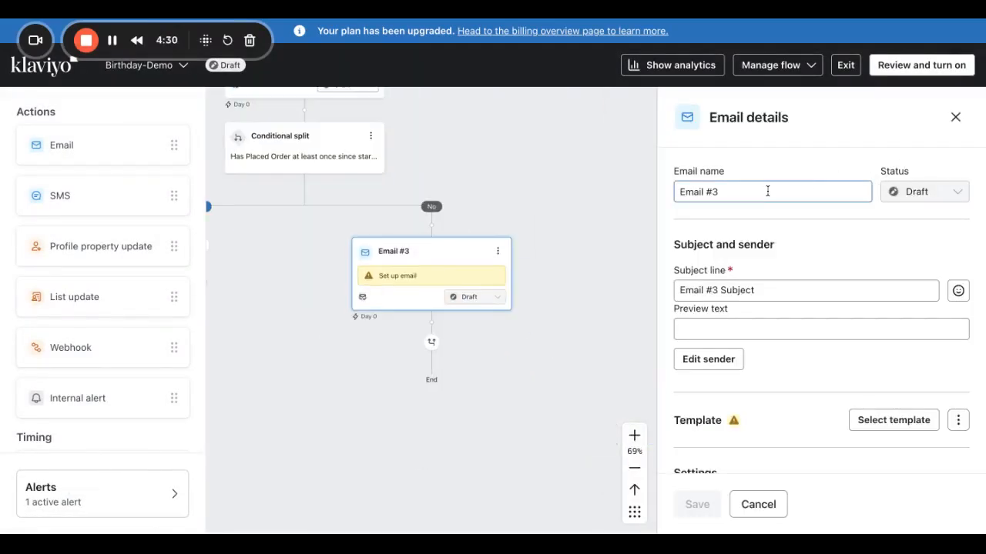
left_click_drag(768, 191, 590, 167)
type("Birthday Flow")
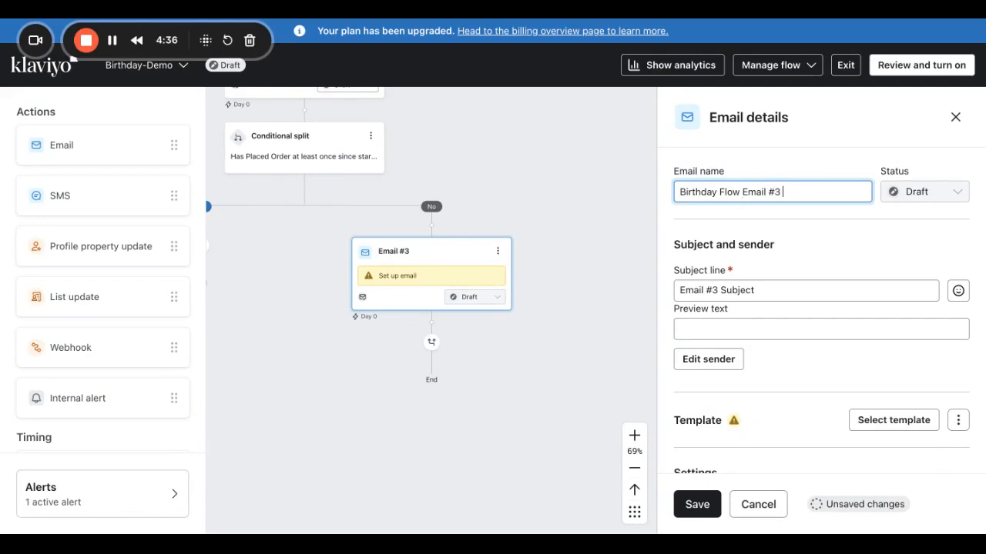
left_click(775, 293)
left_click_drag(775, 292, 587, 269)
type("Su")
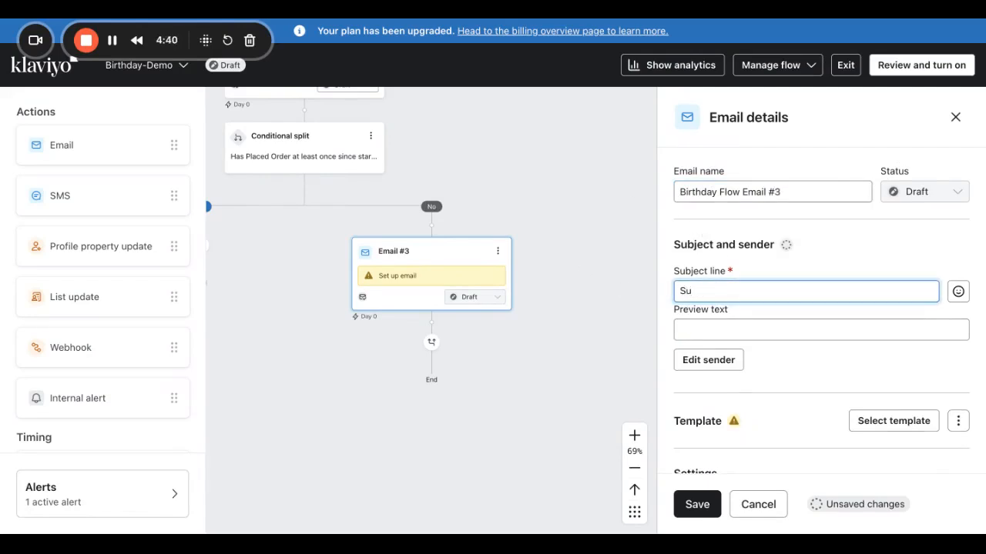
scroll(766, 376, "down", 5)
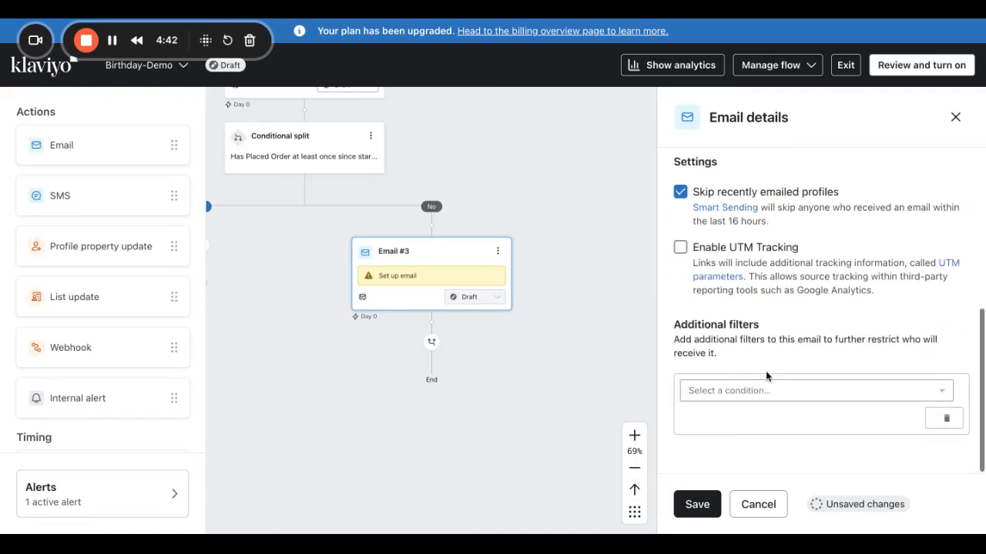
left_click(680, 194)
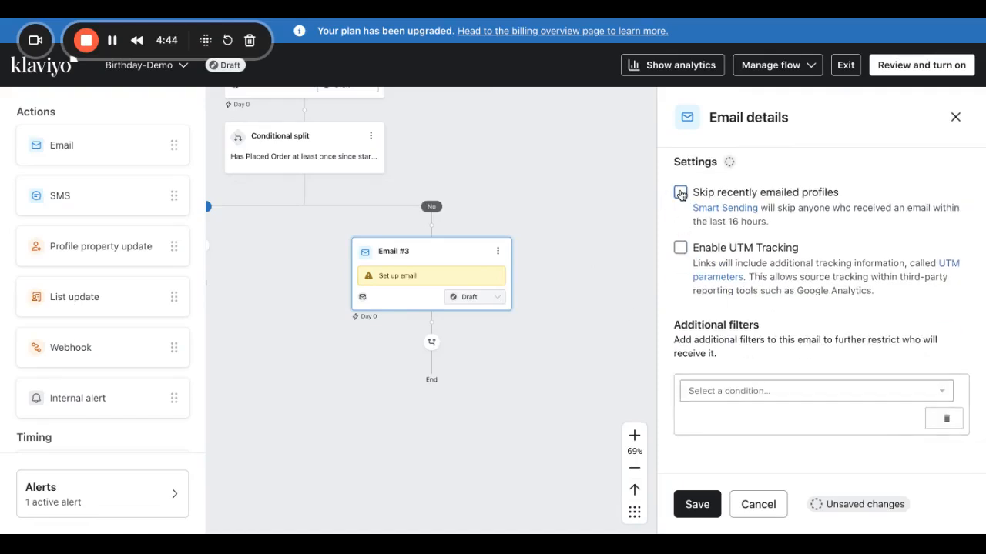
left_click(720, 505)
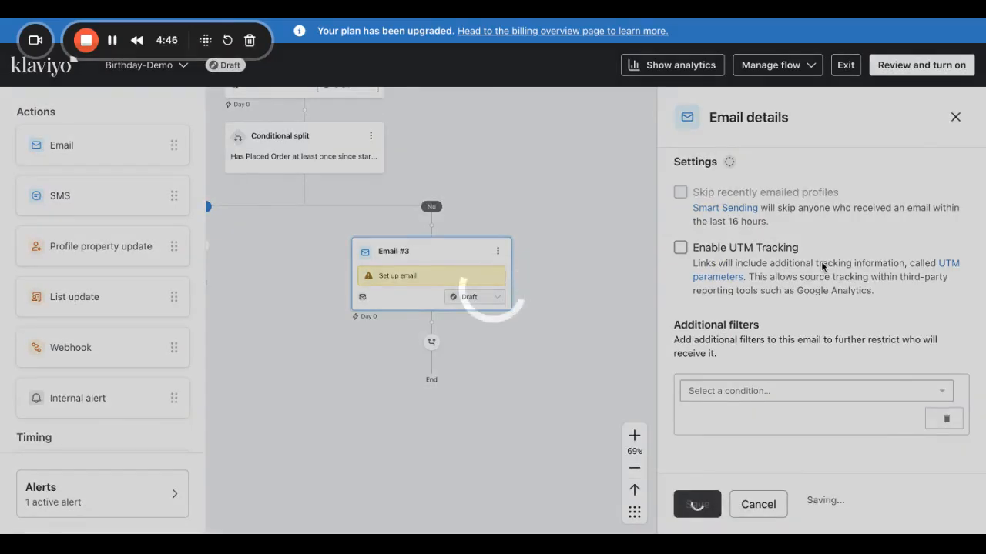
Browse the template library filtered to Birthday templates, then return to the Birthday-Demo flow.
scroll(819, 354, "up", 5)
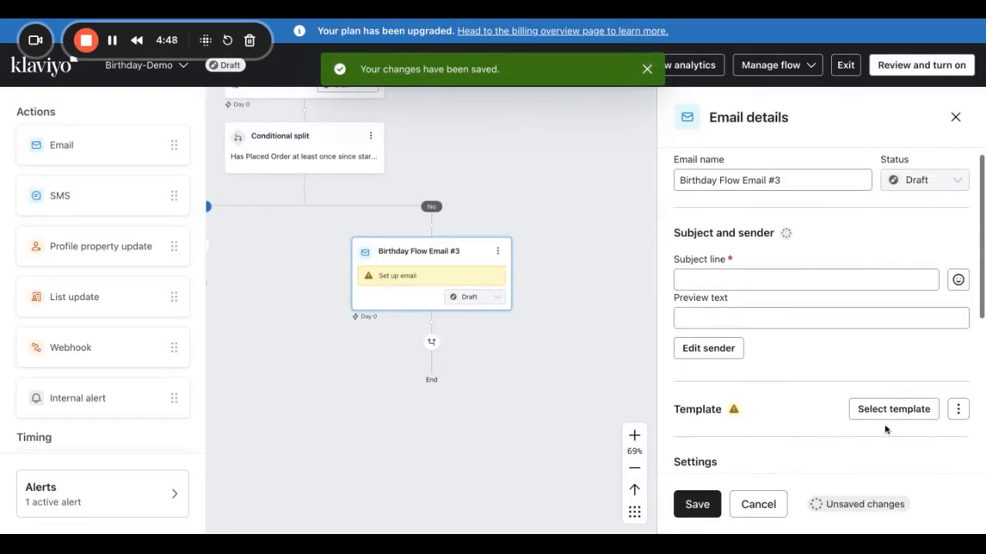
left_click(881, 408)
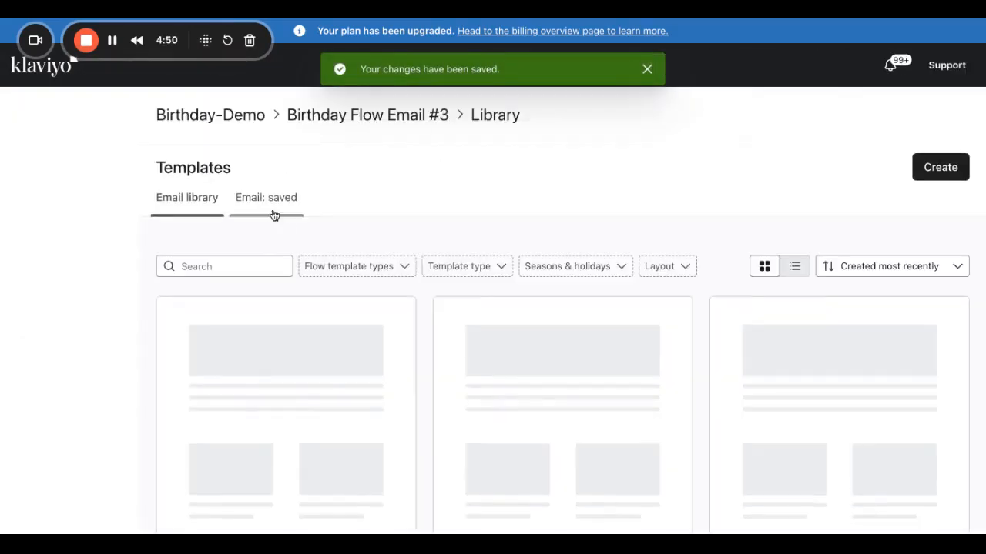
left_click(570, 267)
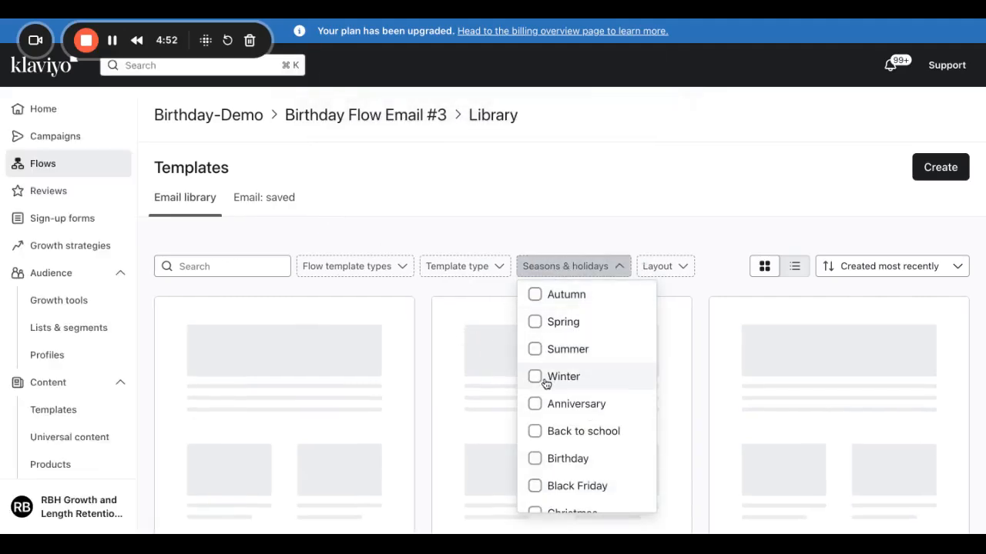
left_click(541, 459)
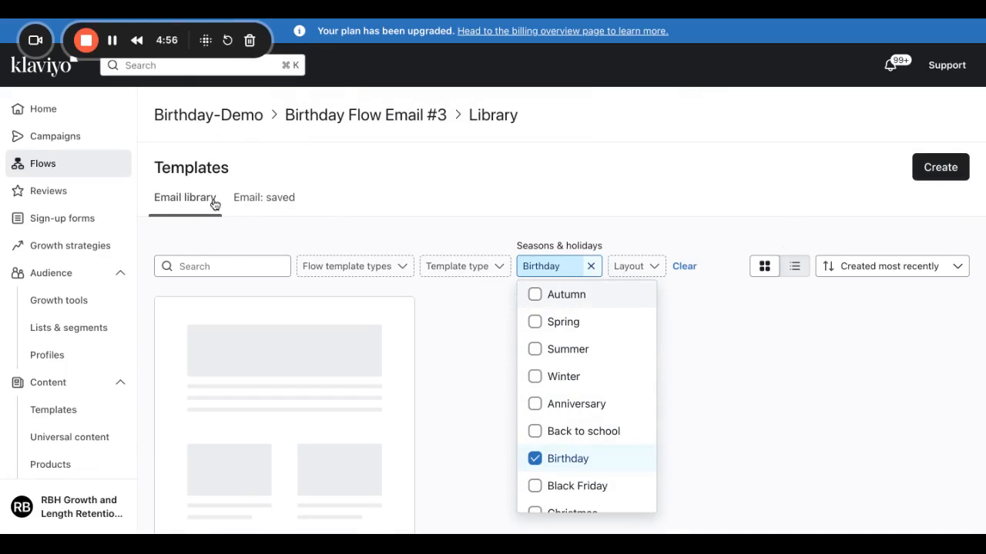
left_click(725, 245)
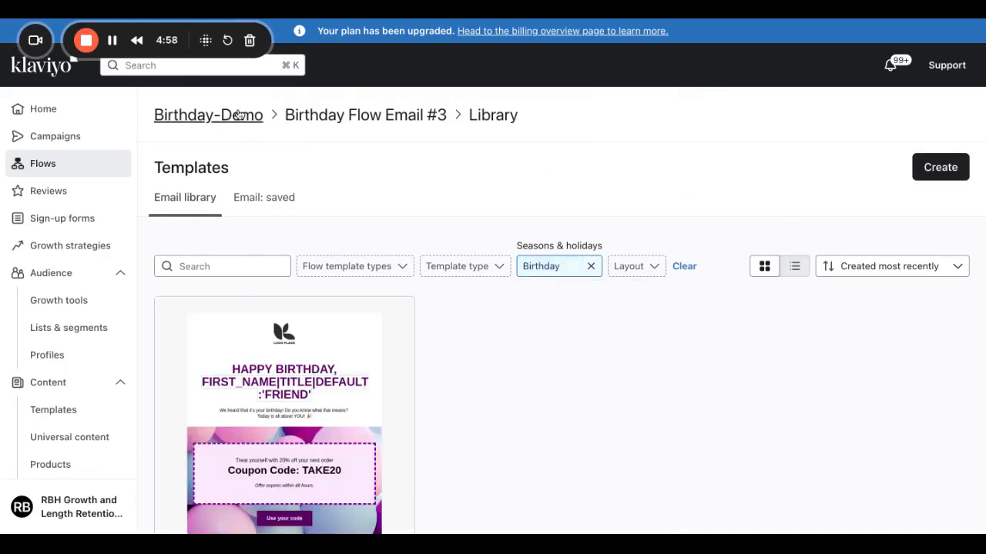
left_click(109, 20)
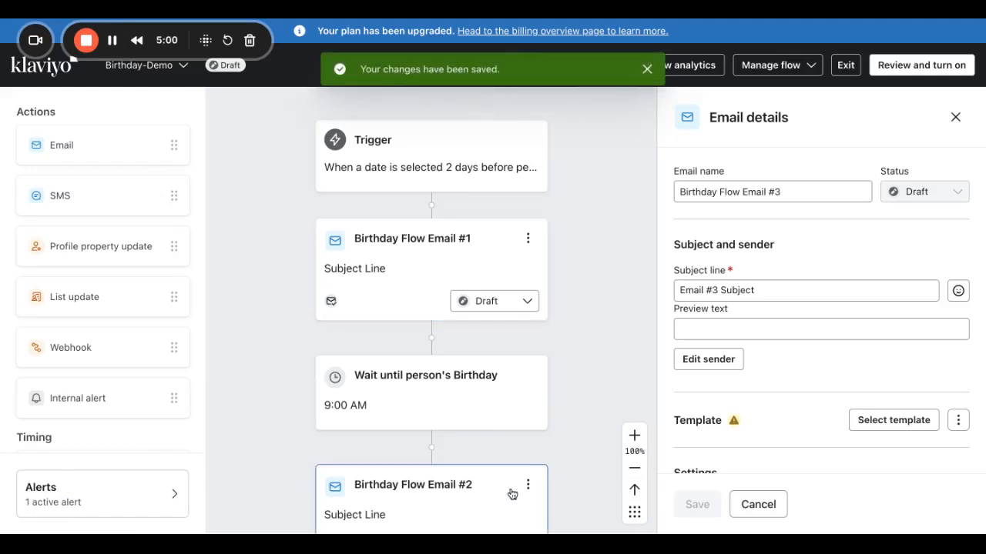
Delete Birthday Flow Email #3 from the No branch.
scroll(511, 495, "down", 5)
scroll(512, 495, "right", 1)
left_click(639, 399)
left_click(574, 396)
scroll(575, 396, "right", 2)
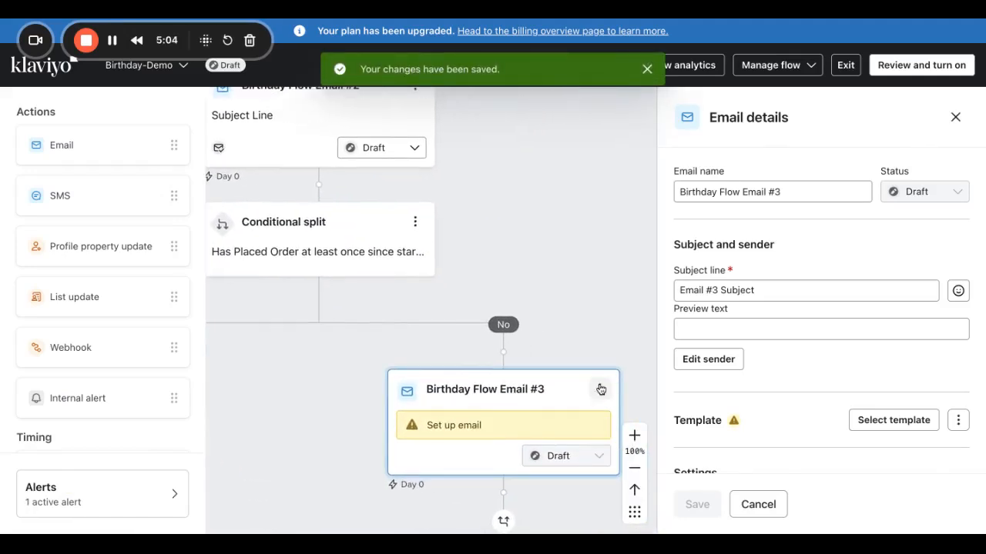
left_click(599, 390)
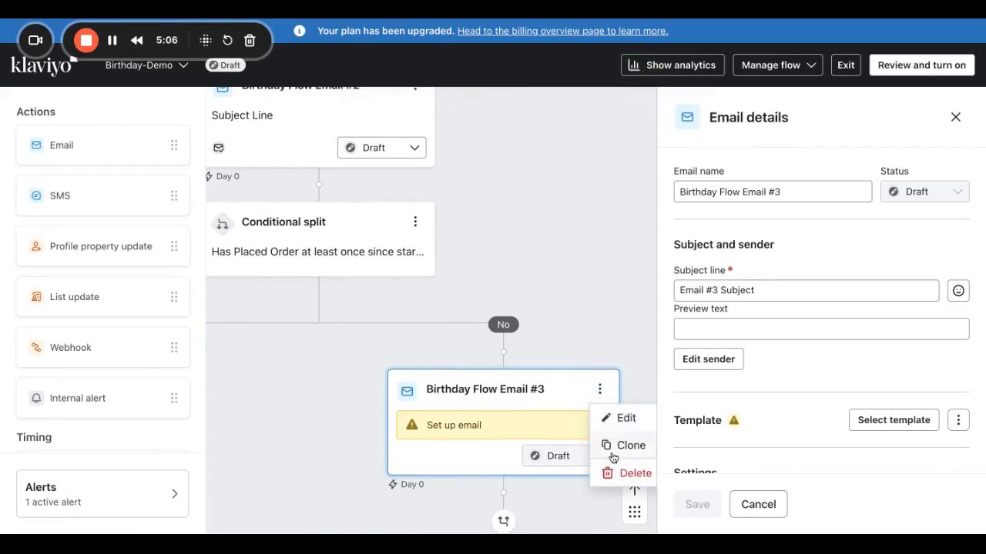
left_click(612, 474)
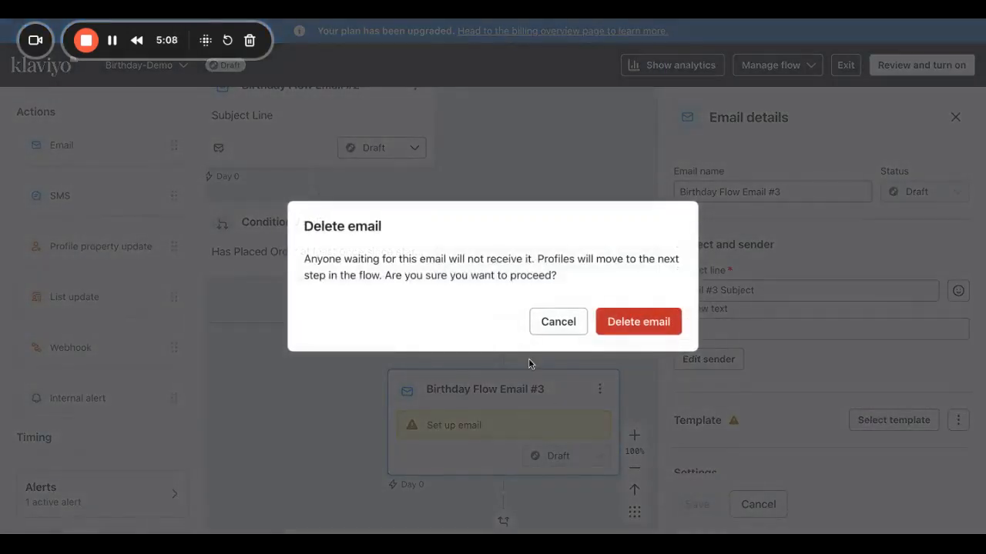
left_click(622, 318)
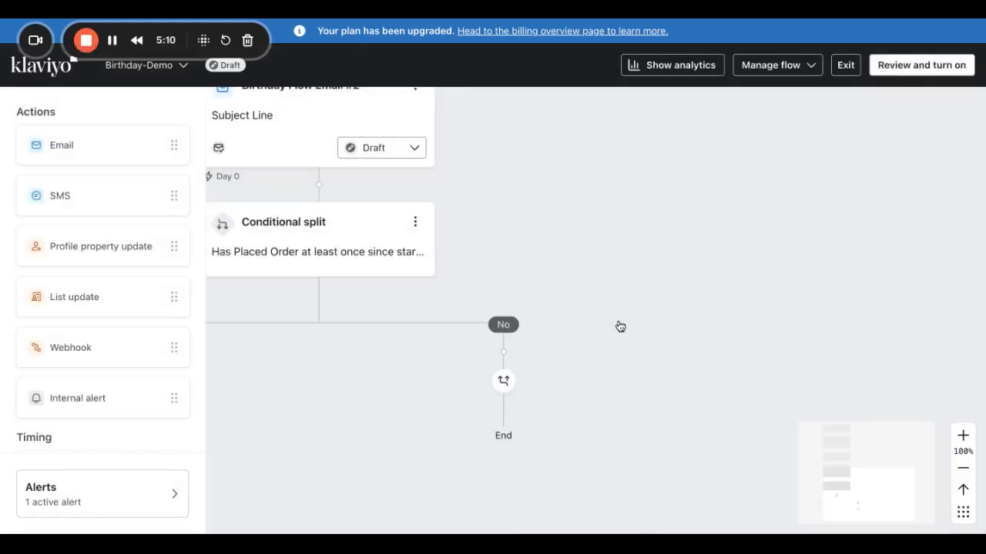
Clone Birthday Flow Email #2 and place the copy on the split's No branch.
left_click(489, 198)
left_click(514, 278)
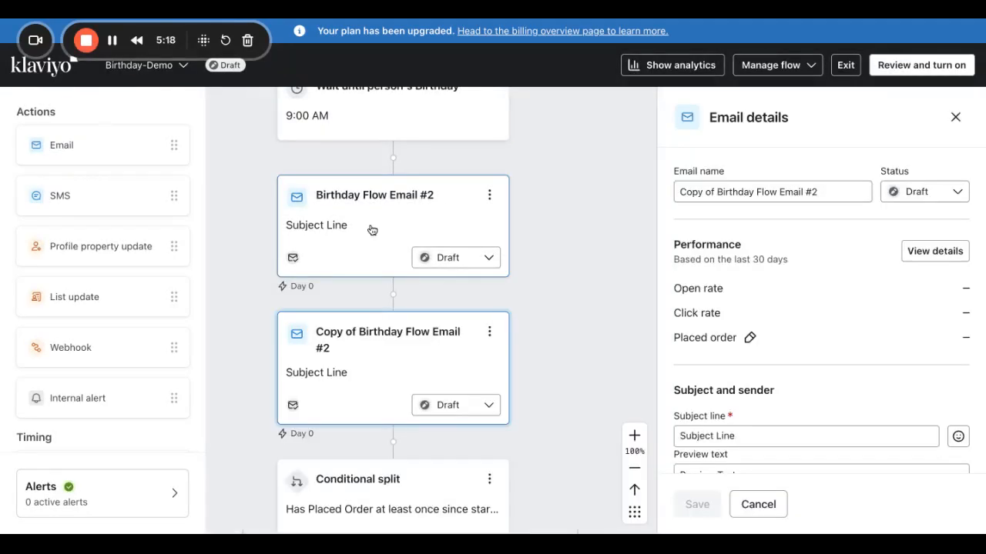
scroll(362, 285, "down", 3)
left_click_drag(359, 195, 561, 509)
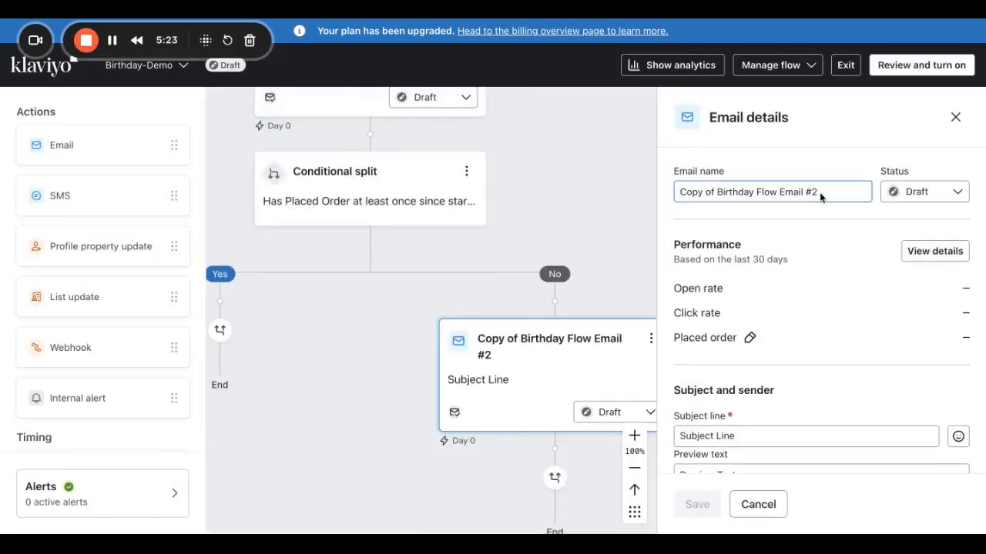
Rename the copied email Birthday Flow Email #3, turn off skipping recently emailed profiles, and save.
left_click(819, 192)
key("ctrl+a")
type("Bi")
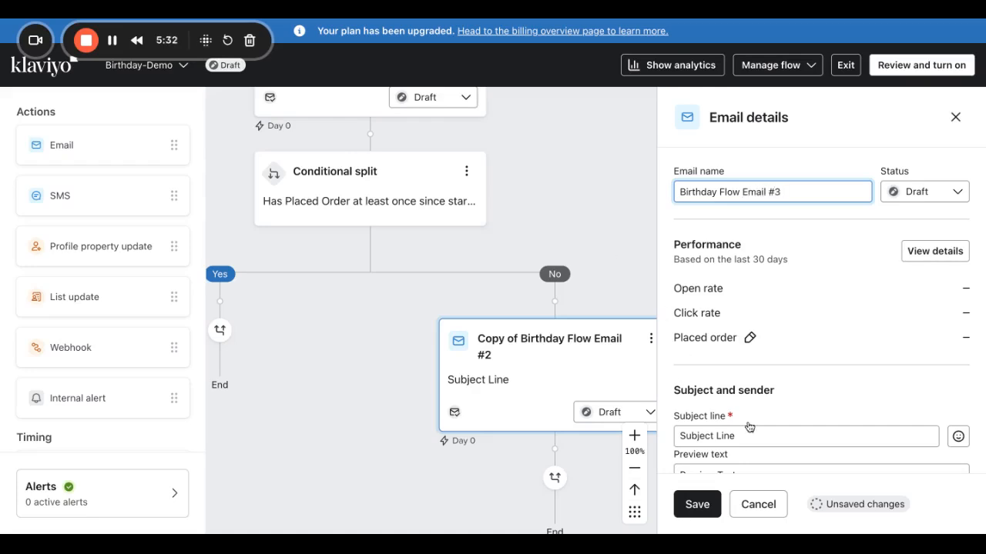
scroll(762, 429, "down", 3)
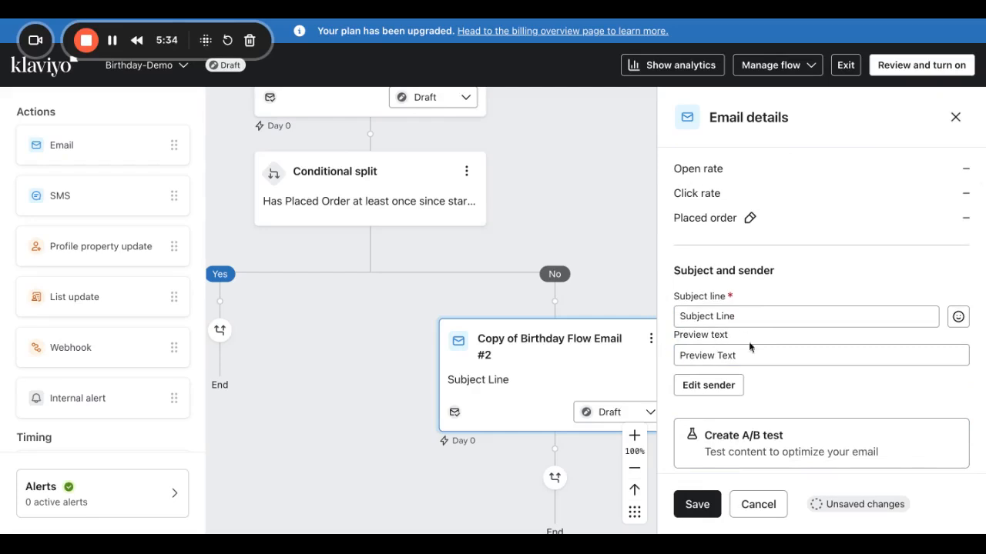
scroll(747, 346, "down", 10)
scroll(695, 354, "down", 5)
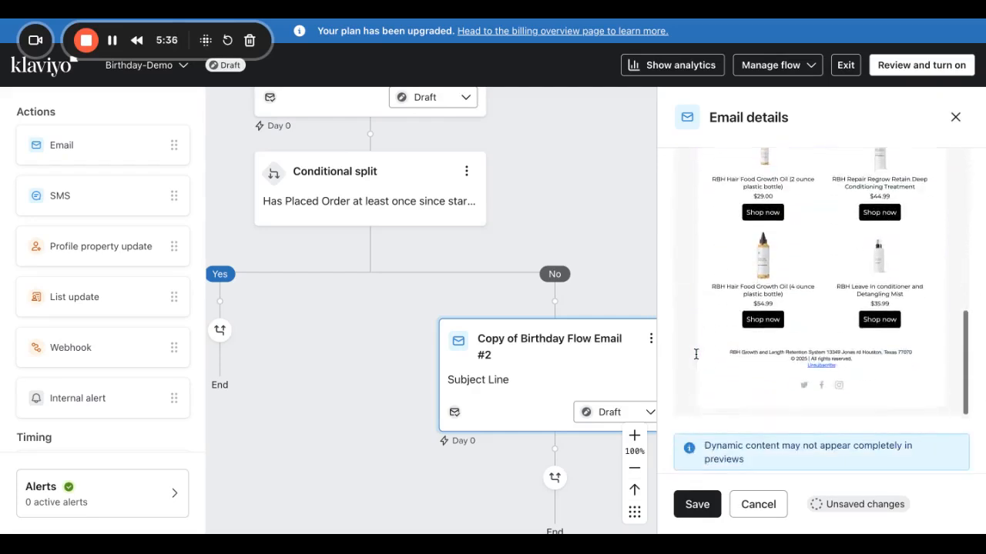
scroll(696, 433, "down", 2)
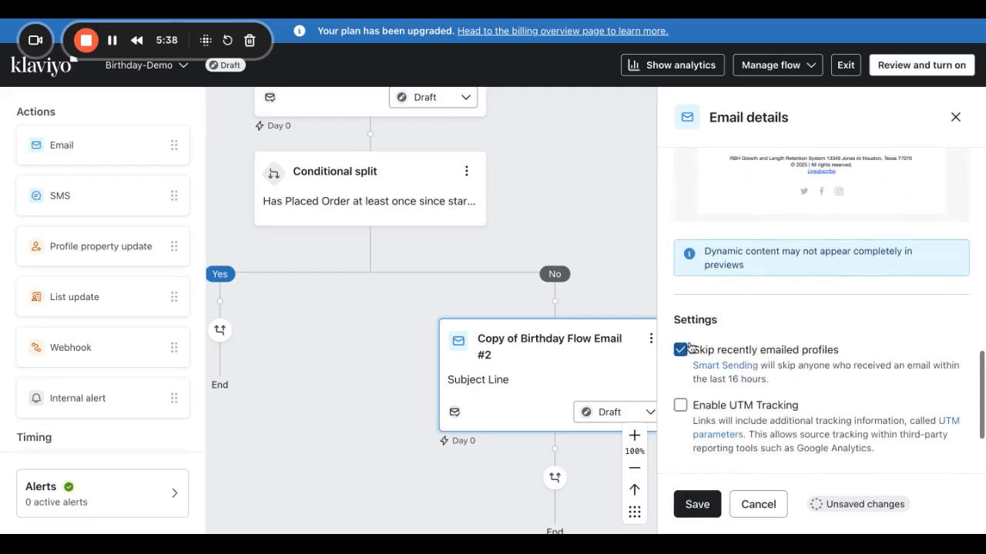
left_click(681, 350)
left_click(697, 504)
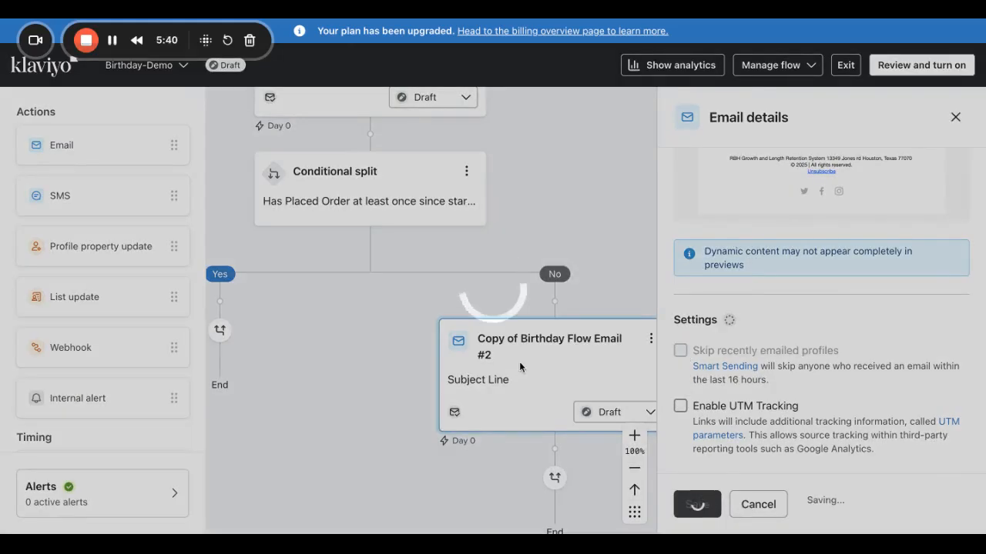
Turn off skipping recently emailed profiles for Birthday Flow Email #2 and save, then open Email #3's template library.
scroll(439, 215, "up", 3)
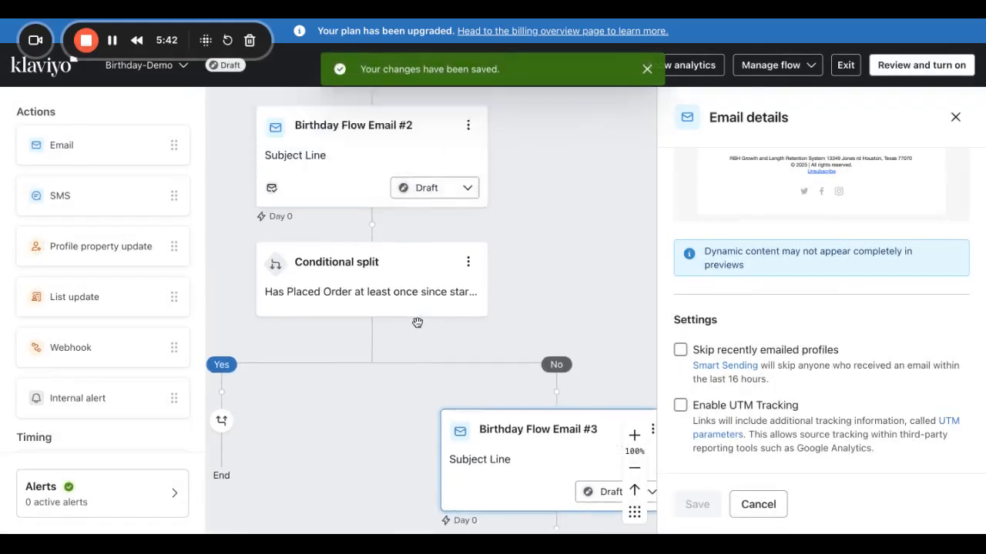
left_click(404, 297)
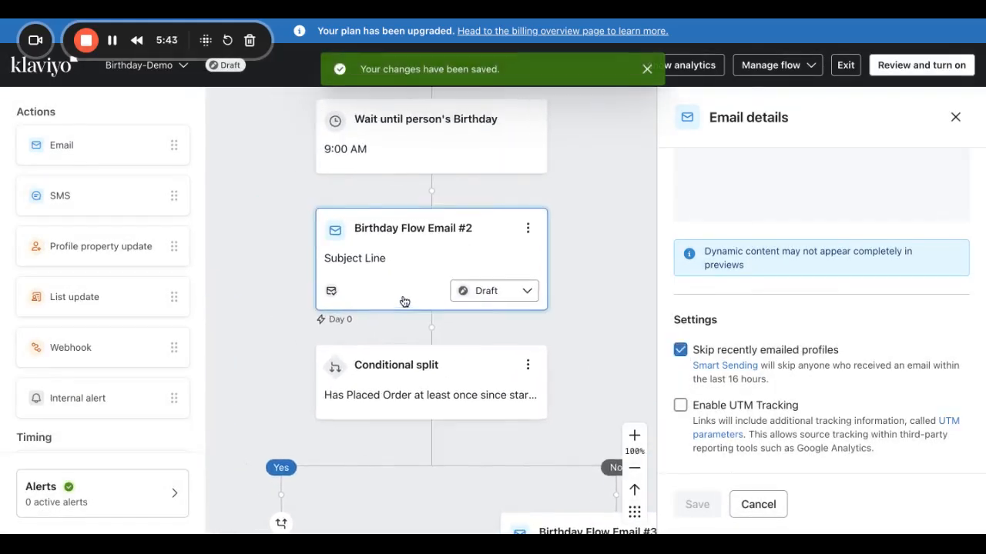
left_click(679, 351)
left_click(697, 504)
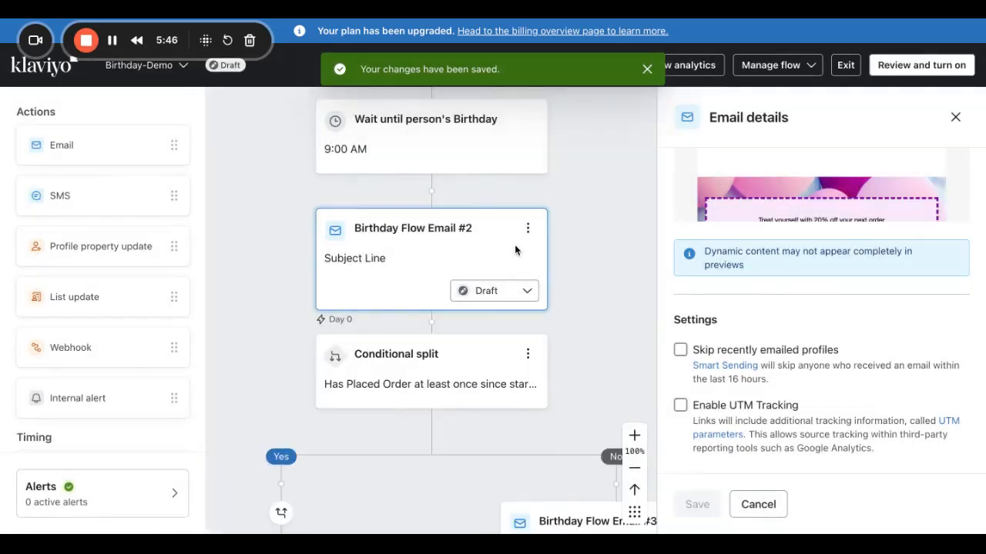
scroll(543, 355, "down", 3)
left_click(544, 355)
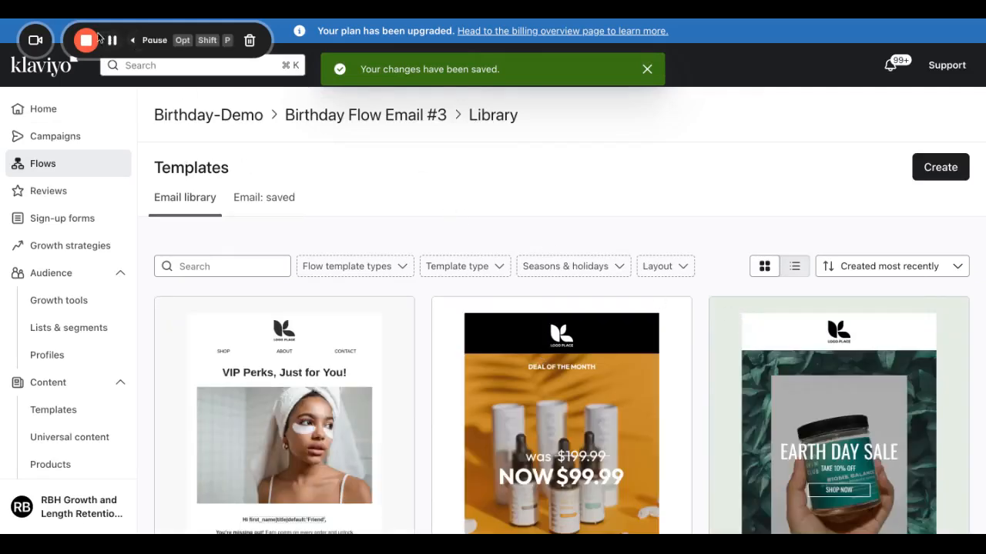
Review Email #3's copied birthday coupon template in the editor, then return to the Birthday-Demo flow.
left_click(112, 41)
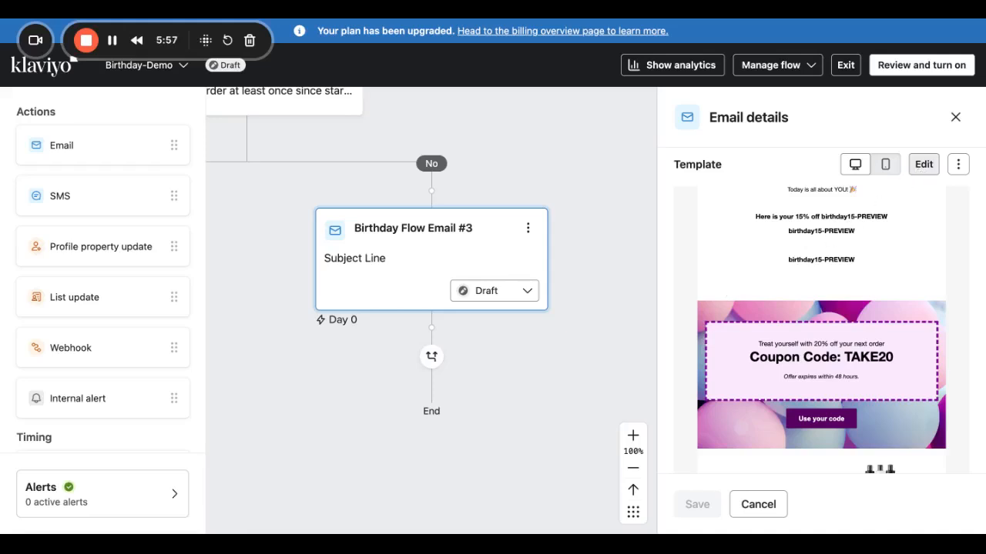
left_click(923, 164)
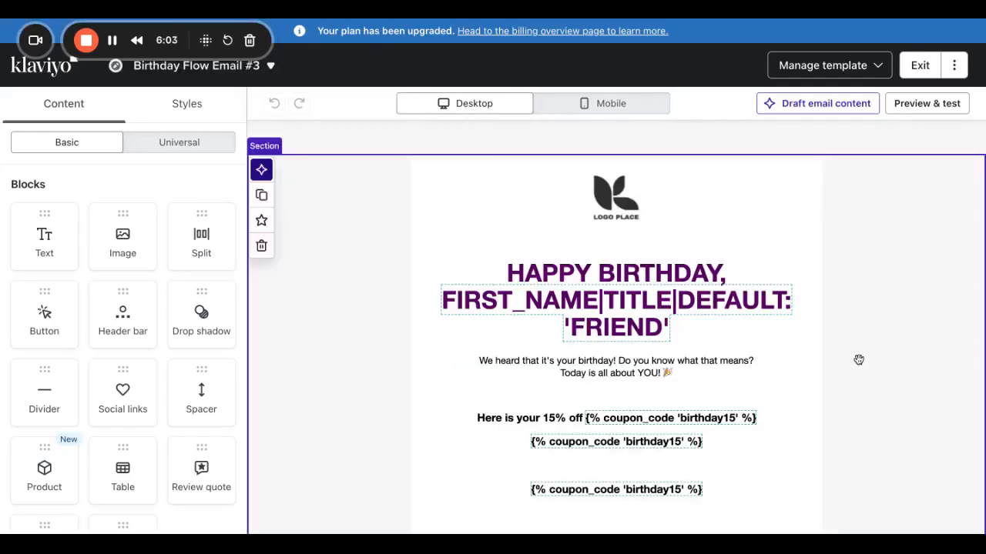
scroll(971, 232, "down", 10)
scroll(807, 277, "up", 10)
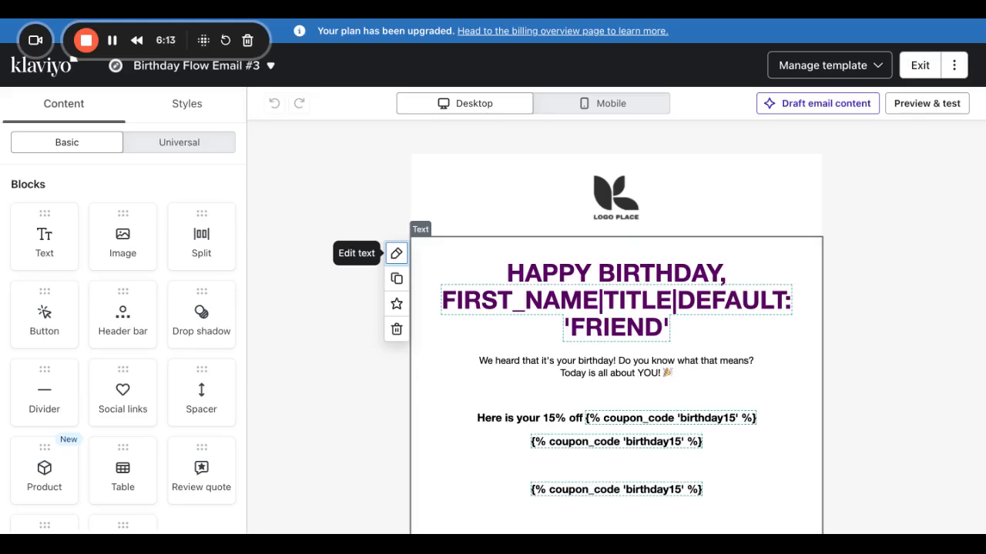
left_click(919, 64)
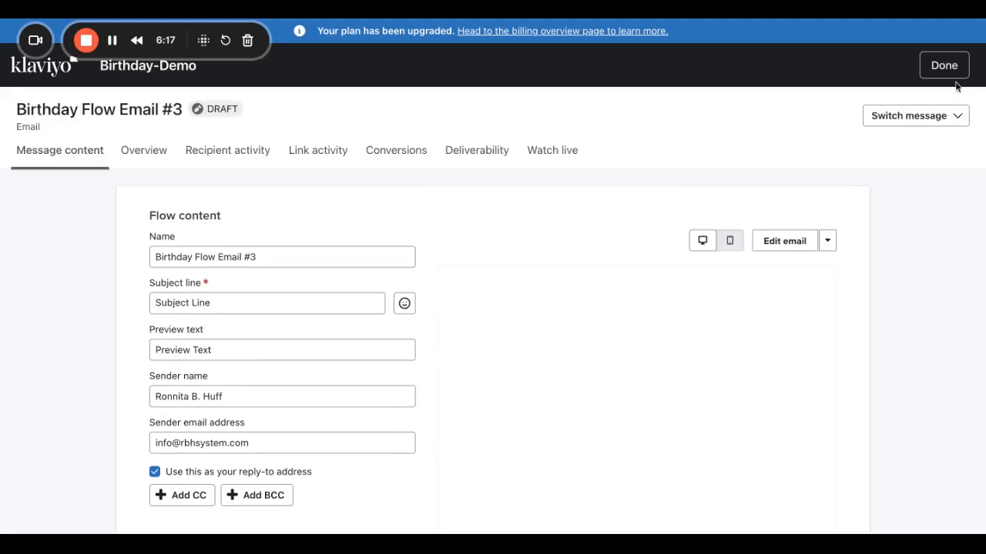
left_click(942, 69)
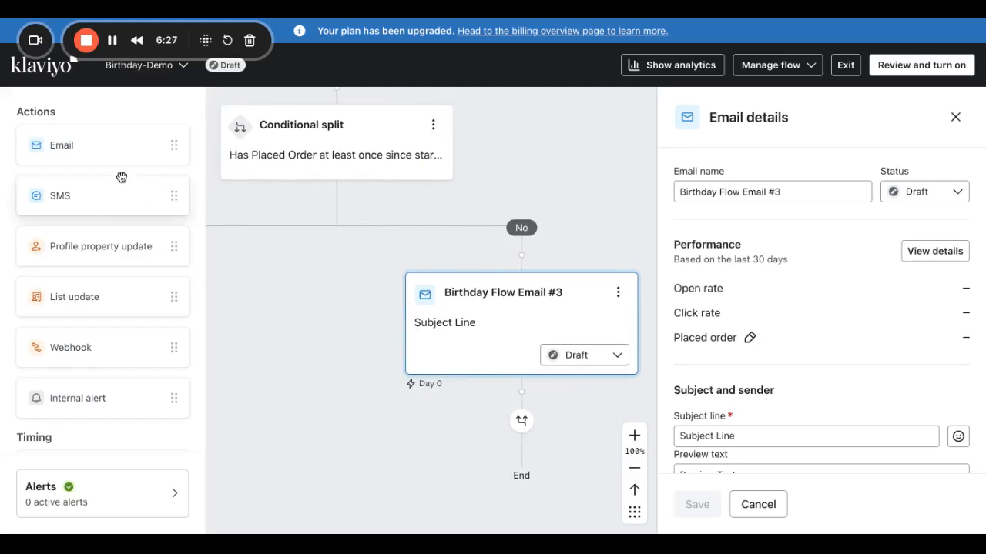
Add an email after Email #3 named Birthday Flow Email #4 with subject 'Subject Line'.
left_click_drag(83, 156, 627, 389)
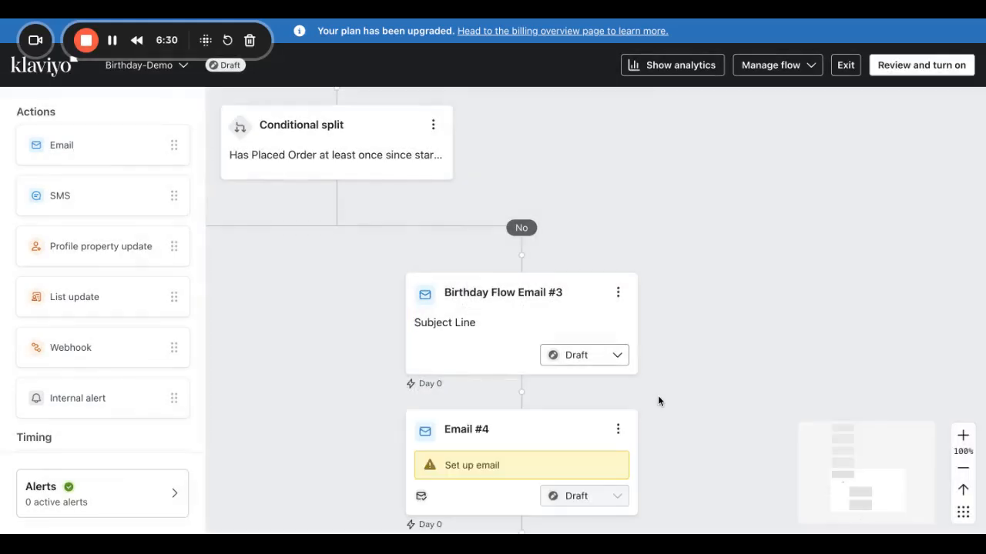
left_click(577, 449)
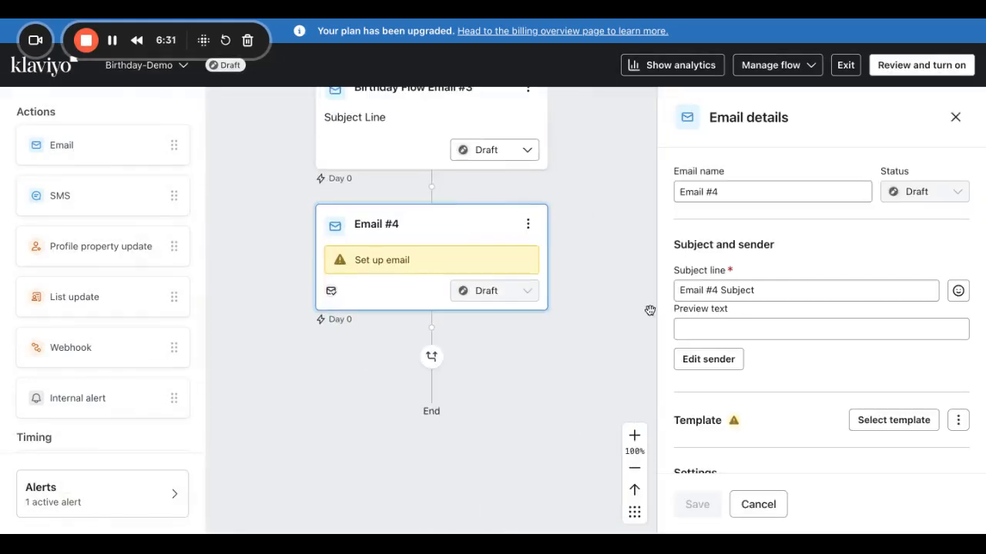
type("Birthday Flow")
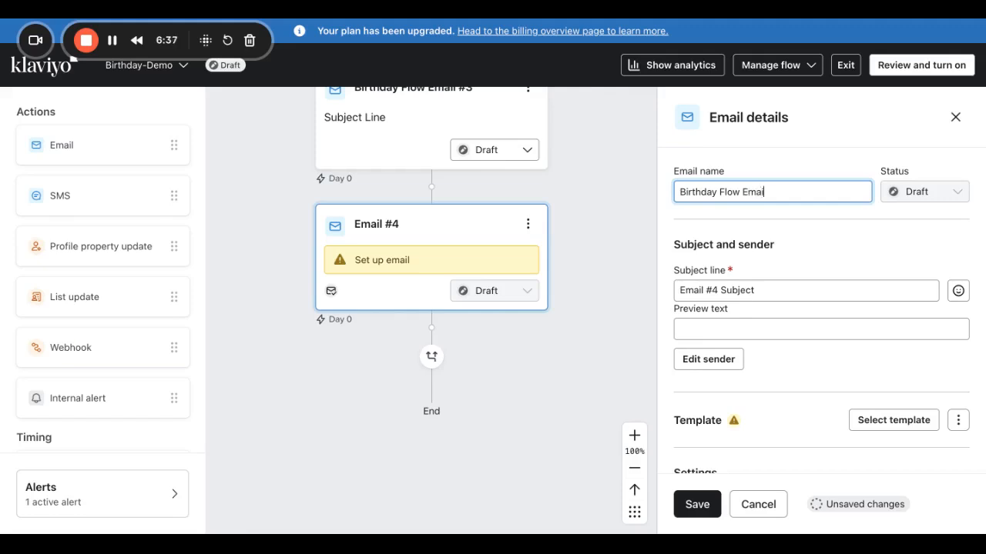
triple_click(775, 290)
type("zunj")
key("BackSpace")
key("BackSpace")
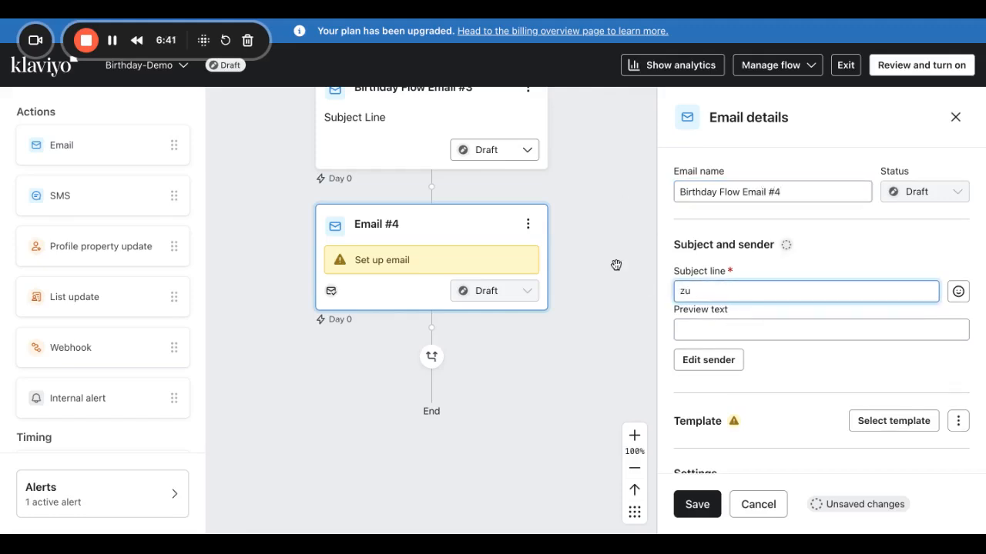
type("Sub")
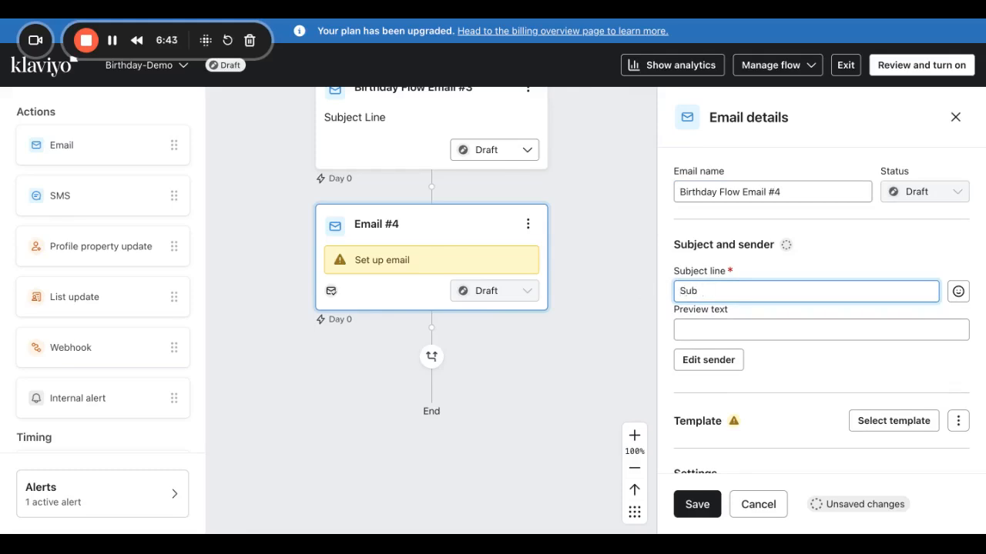
type("ject Line")
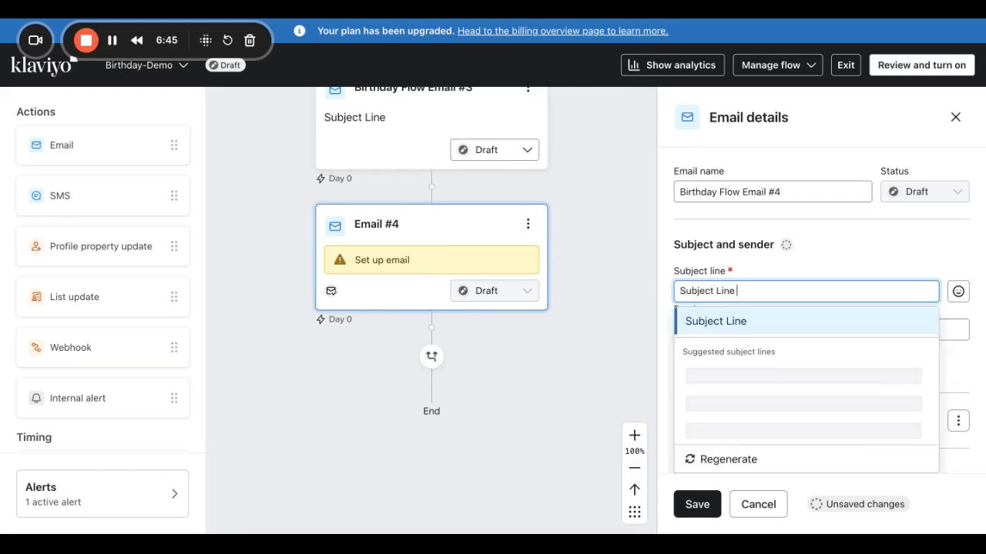
left_click(727, 329)
Turn off skipping recently emailed profiles for Email #4, save, and open its template library.
scroll(752, 380, "down", 2)
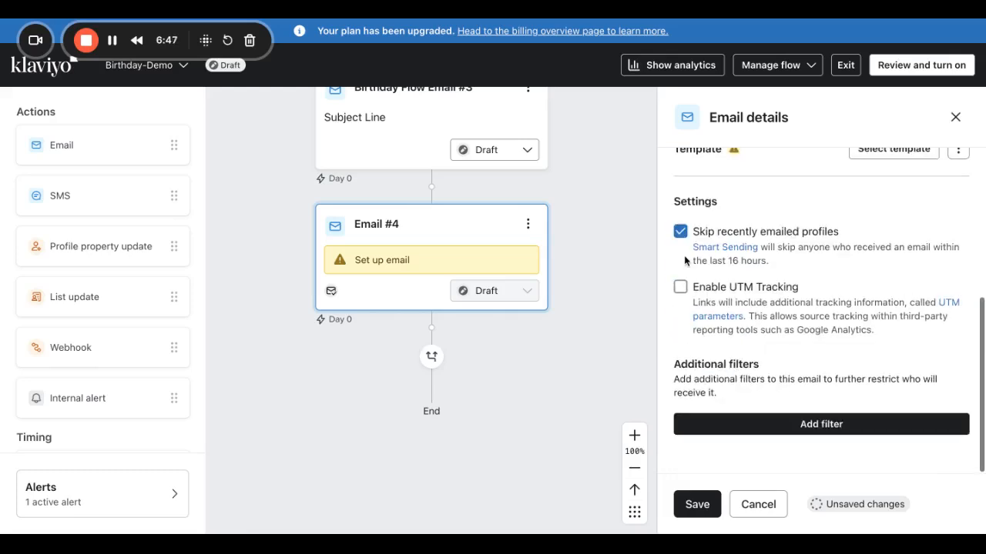
left_click(680, 228)
left_click(697, 503)
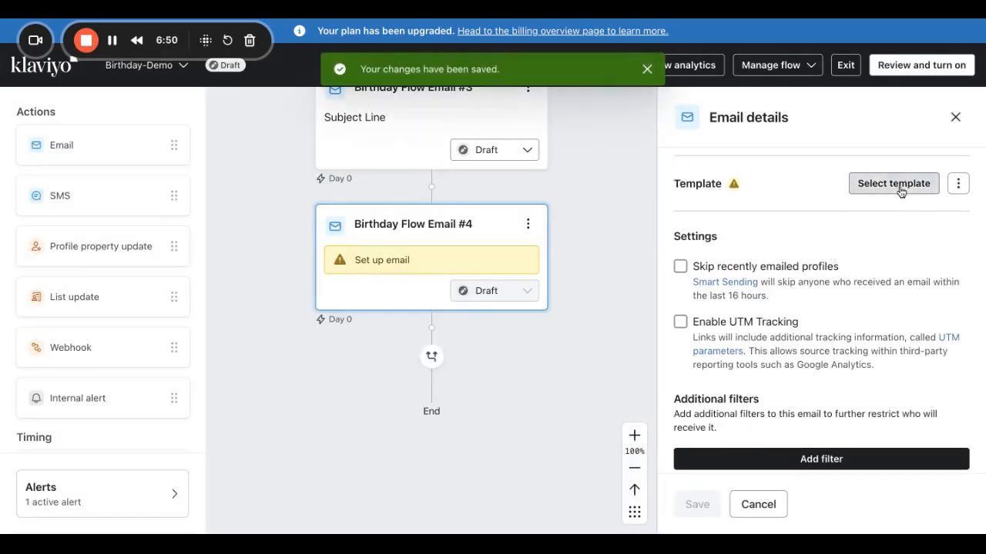
left_click(899, 190)
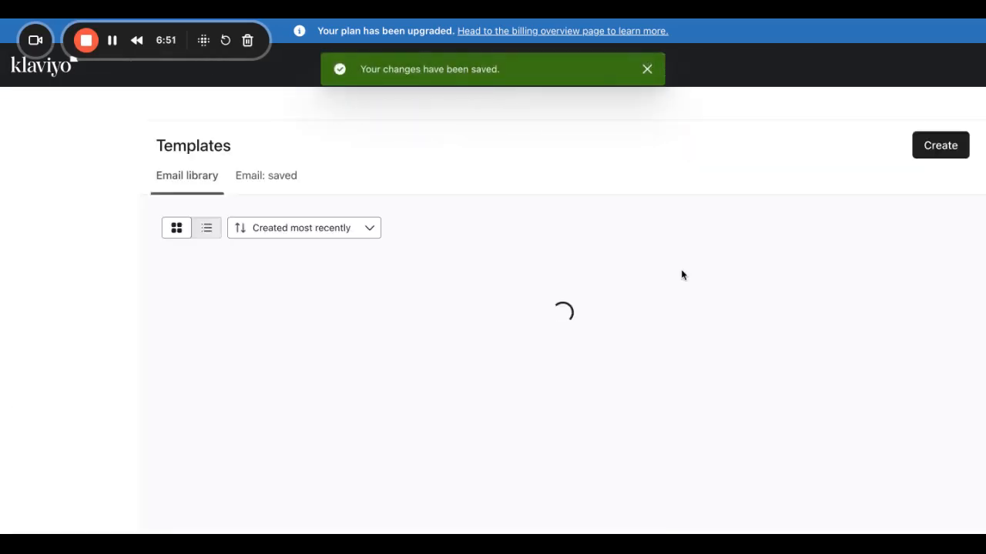
Create a new template for Email #4, removing the empty placeholder and adding the Dynamic Customer Like Feed block.
left_click(944, 167)
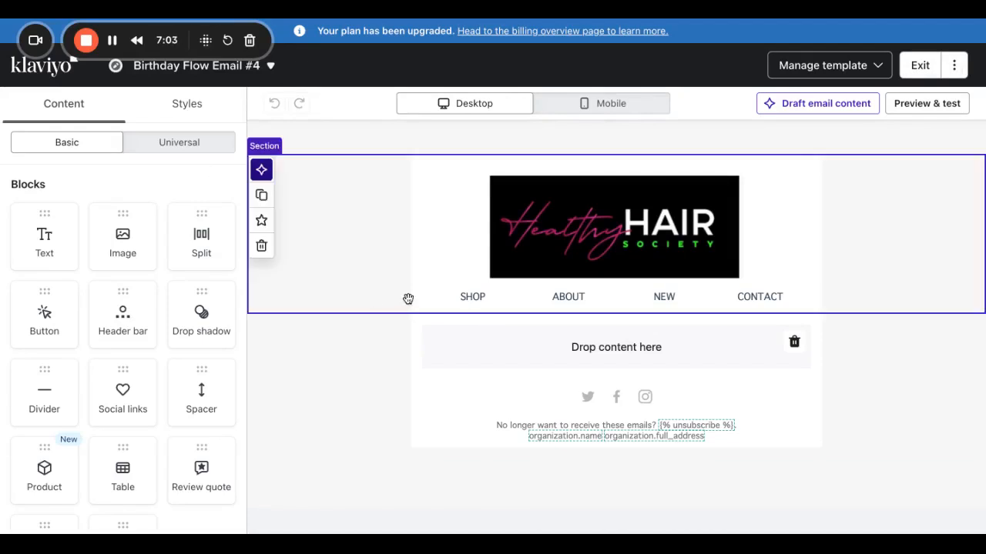
left_click(796, 344)
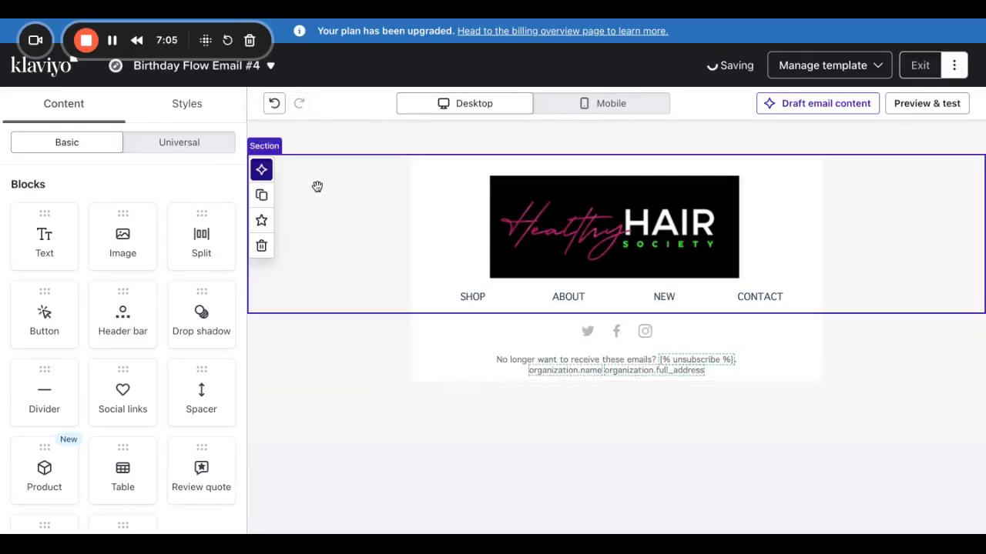
left_click(177, 147)
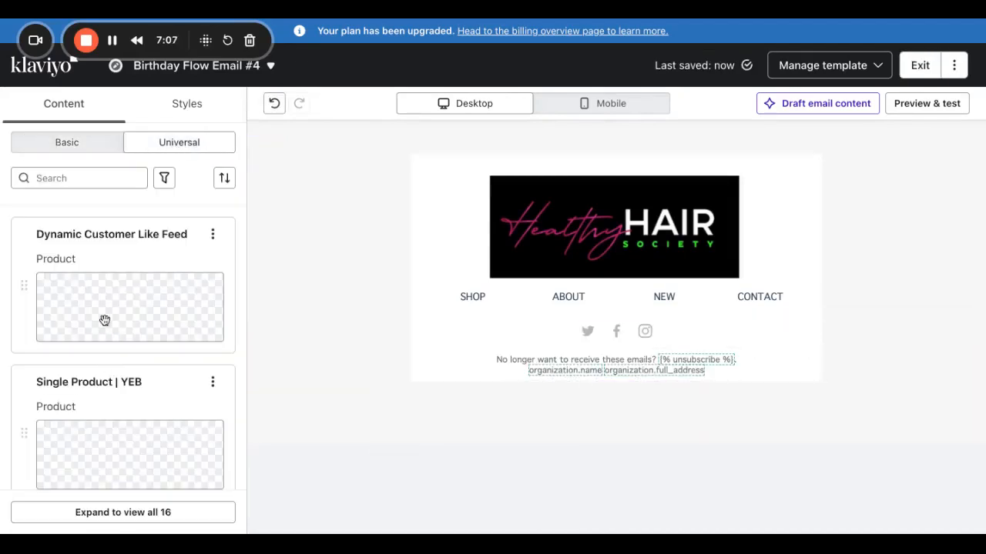
left_click_drag(48, 238, 506, 284)
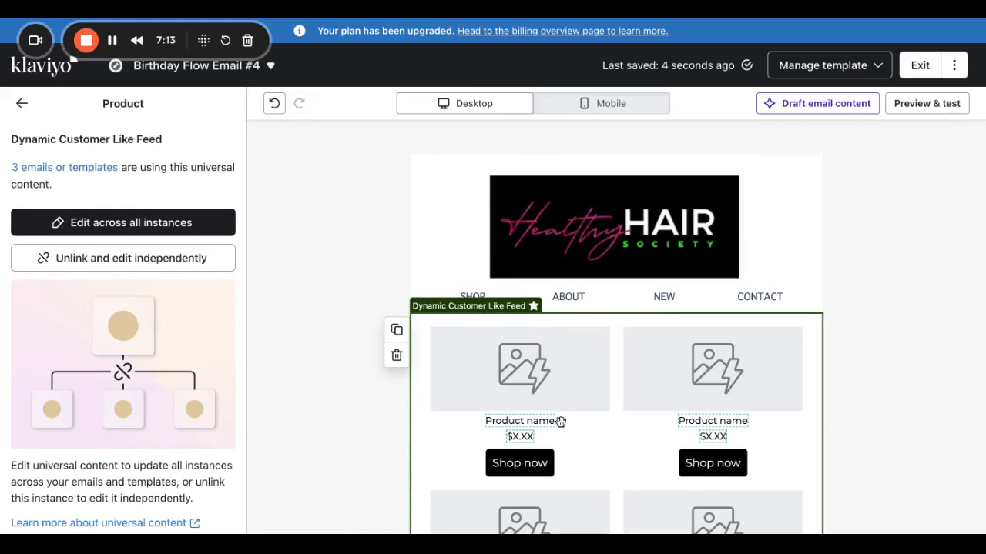
left_click(22, 103)
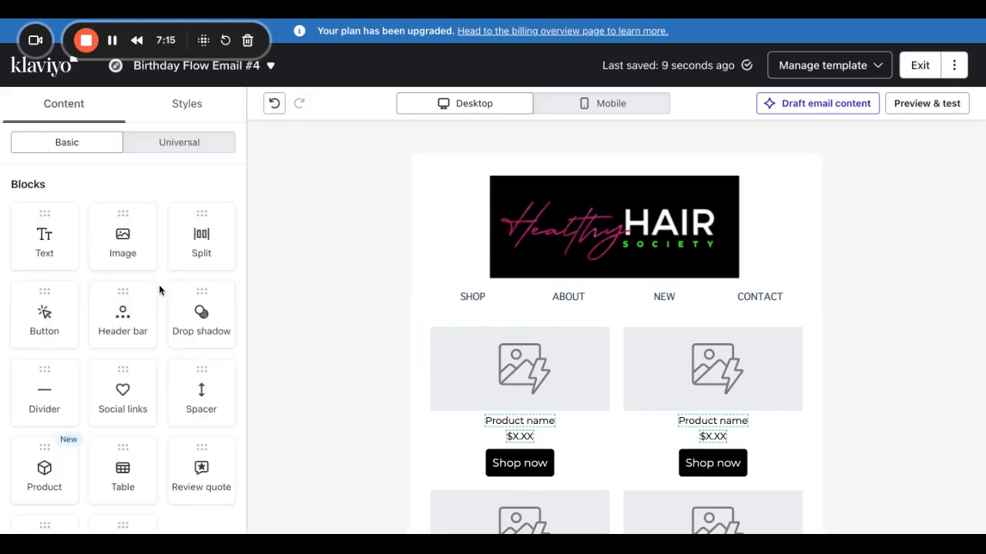
Insert the universal Footer block, unlink it from shared content, edit its image link, and exit the editor.
left_click(178, 142)
scroll(145, 308, "down", 5)
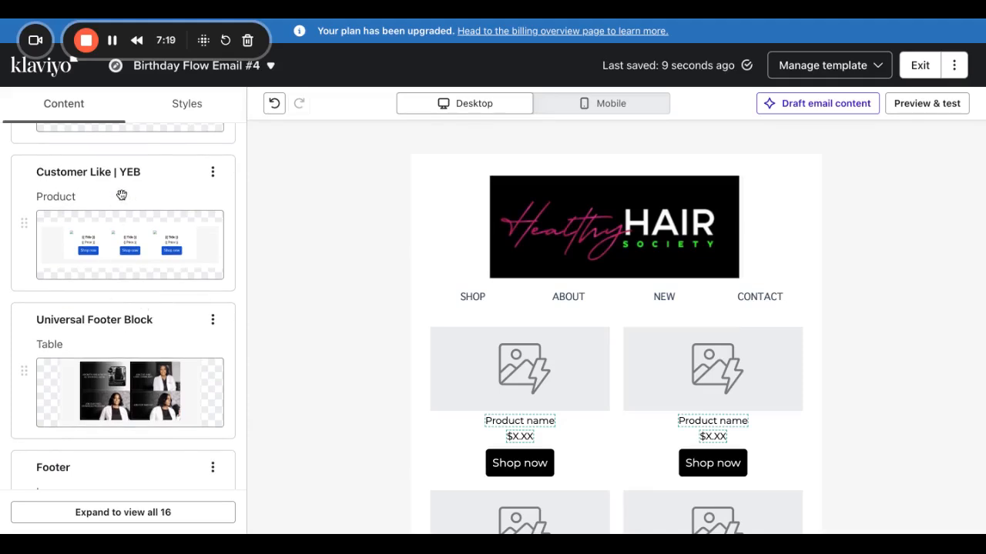
scroll(121, 194, "down", 2)
left_click_drag(91, 360, 488, 332)
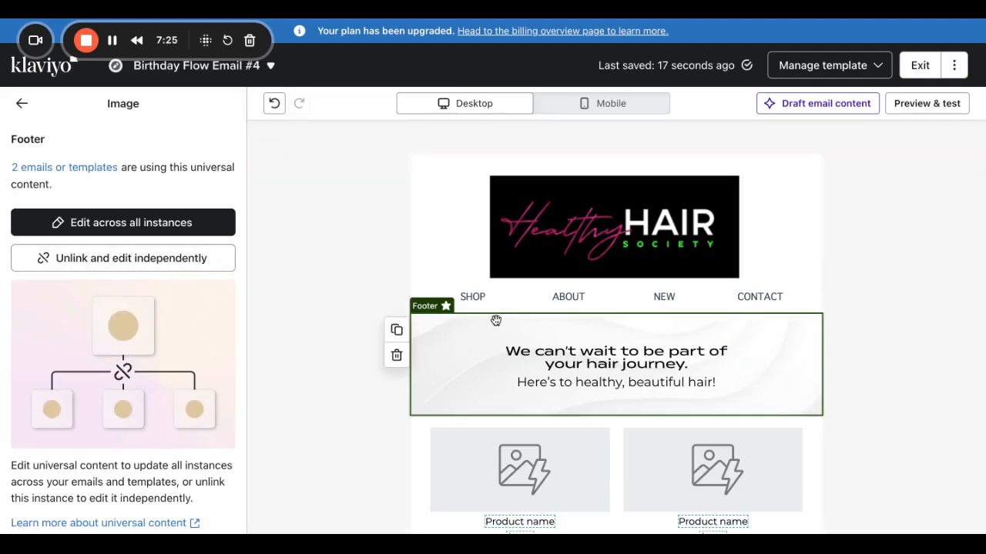
left_click(162, 267)
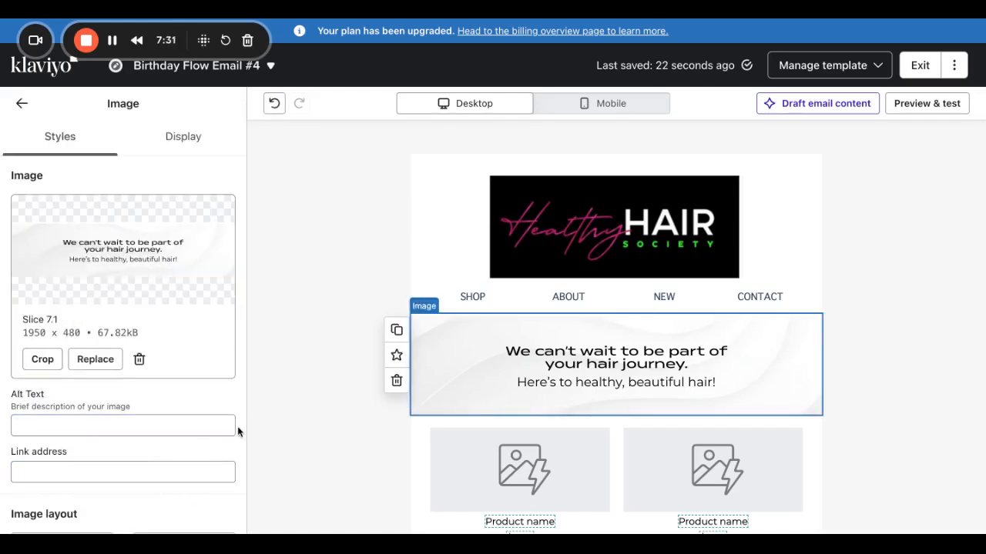
left_click(35, 474)
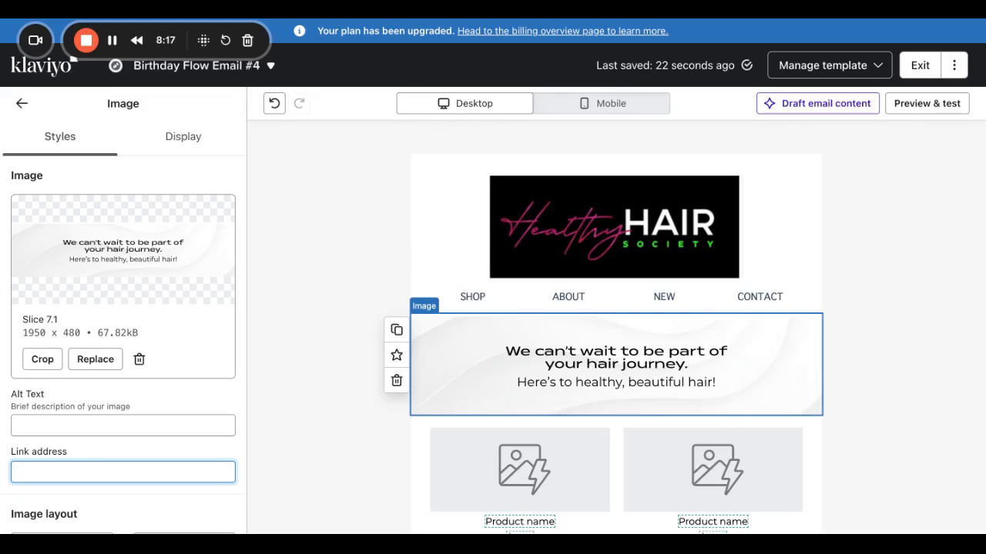
left_click(919, 65)
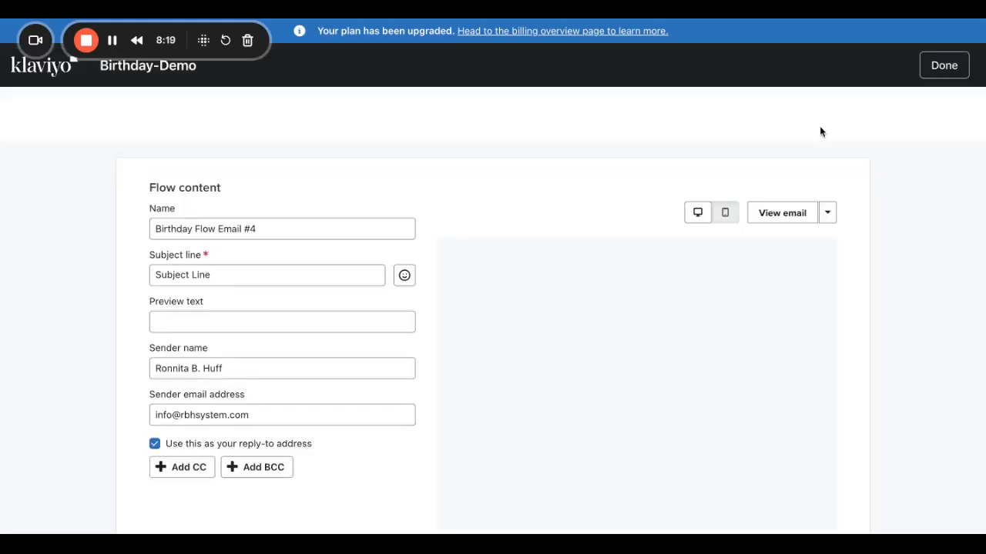
Leave the email editor and clone Birthday Flow Email #4 at the end of the No branch.
left_click(944, 65)
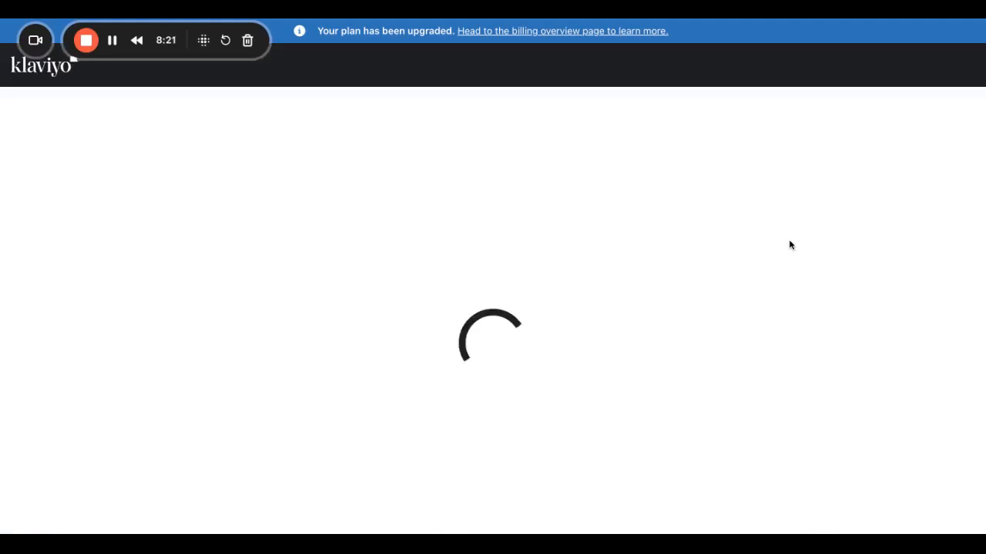
scroll(546, 369, "down", 10)
scroll(546, 369, "down", 3)
scroll(546, 369, "right", 3)
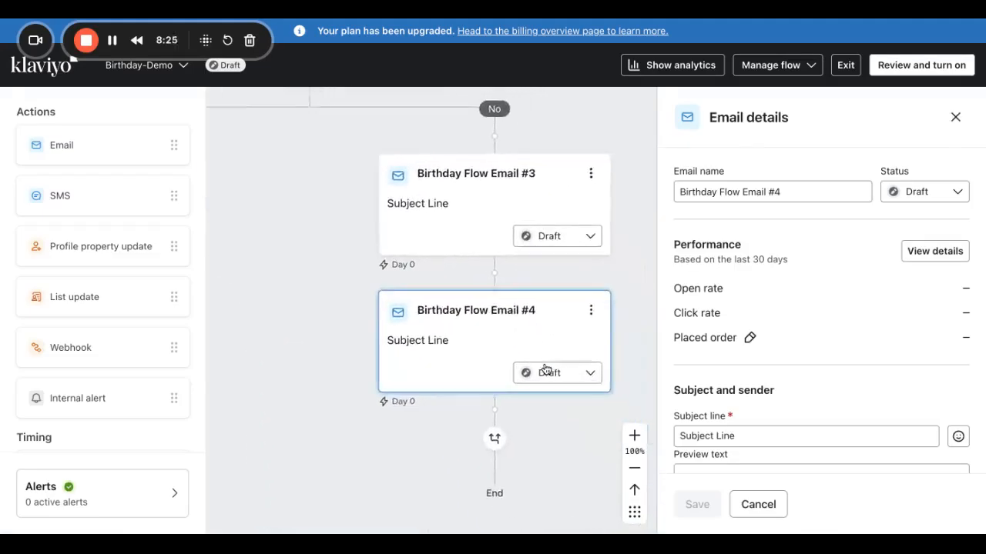
left_click(578, 292)
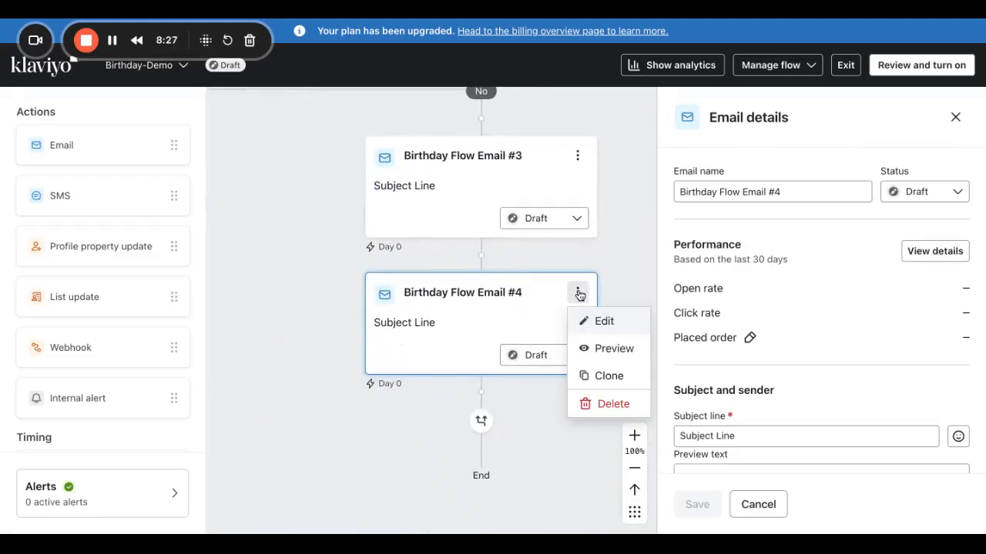
left_click(599, 377)
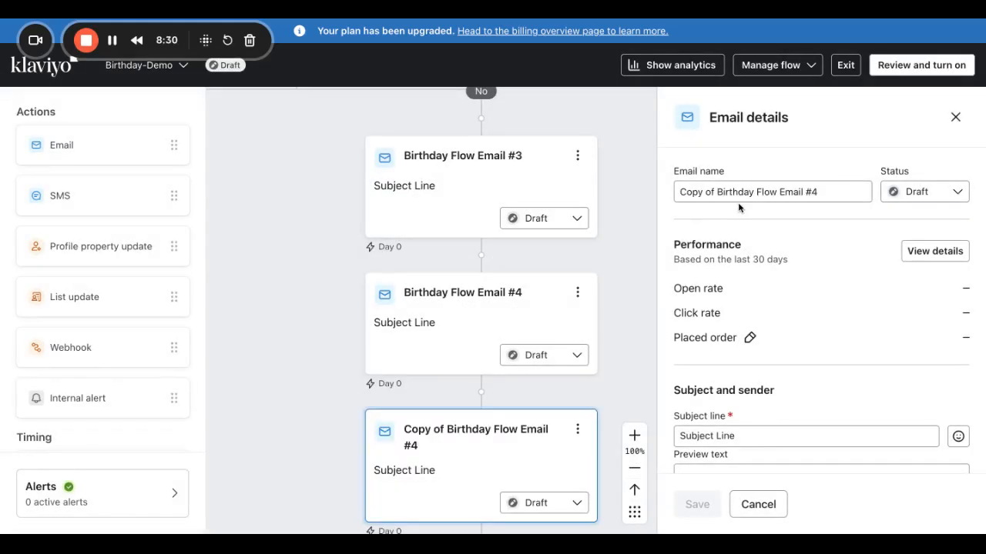
Rename the copy to 'Birthday Flow Email #5' by removing its 'Copy of' prefix.
left_click(768, 192)
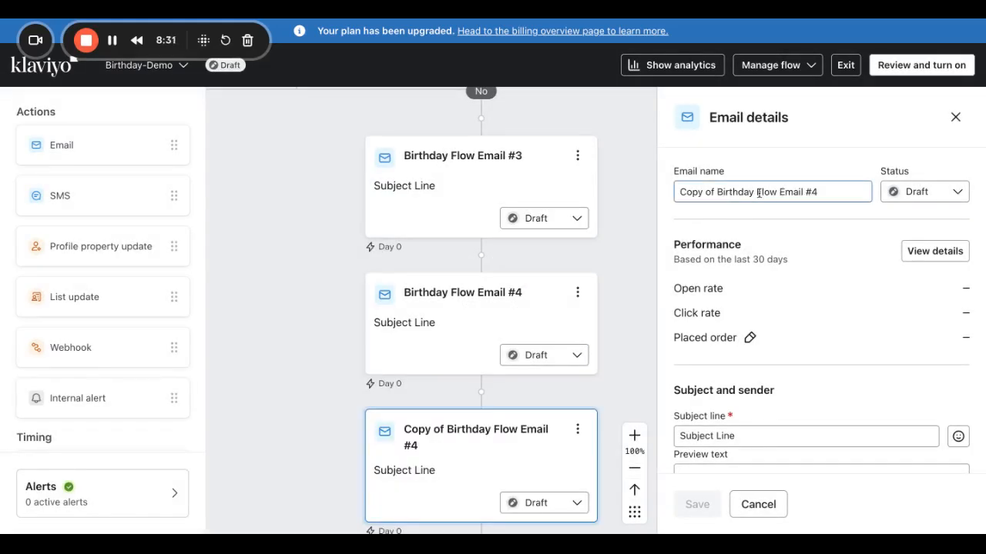
left_click_drag(717, 193, 682, 193)
key("BackSpace")
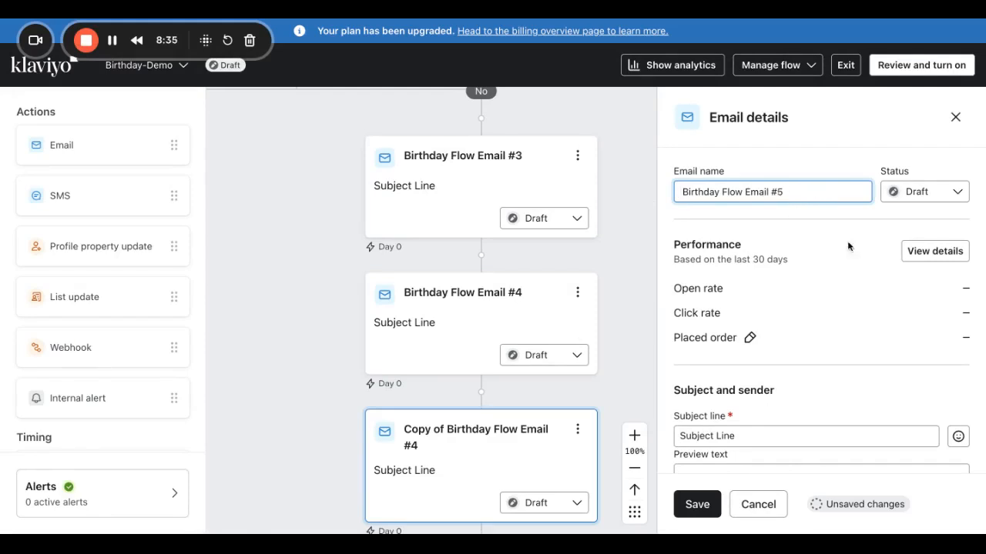
scroll(774, 438, "down", 3)
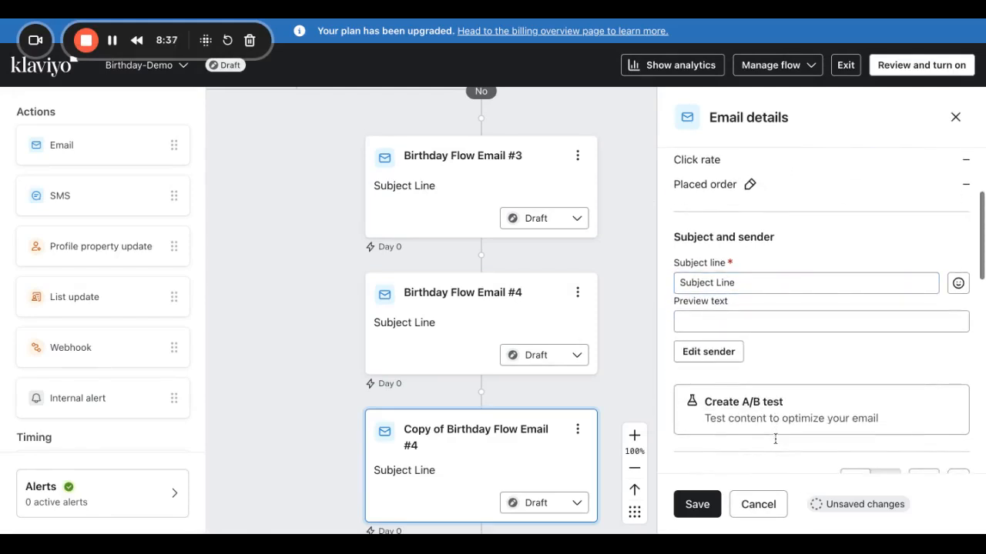
Save the renamed Birthday Flow Email #5 and review the whole flow canvas.
left_click(691, 505)
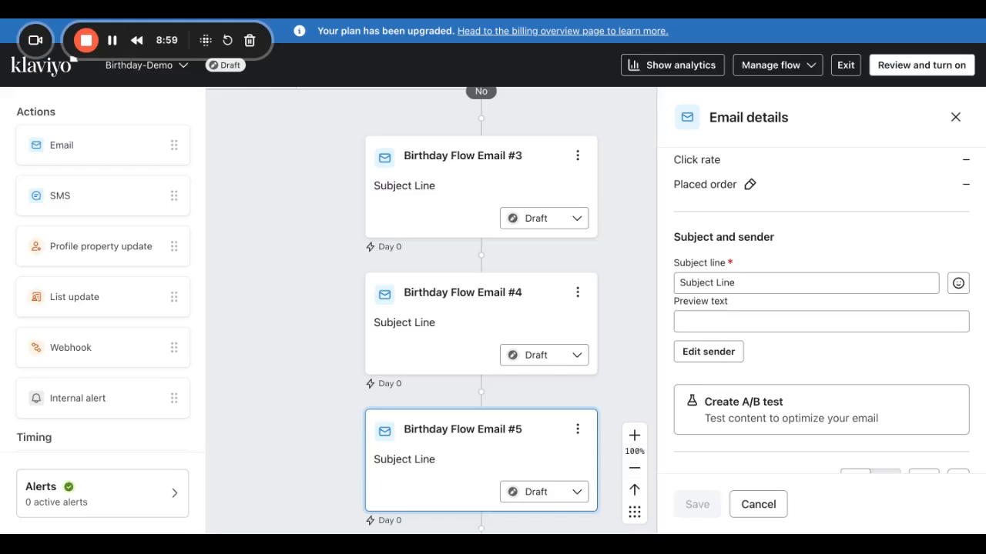
scroll(574, 266, "up", 5)
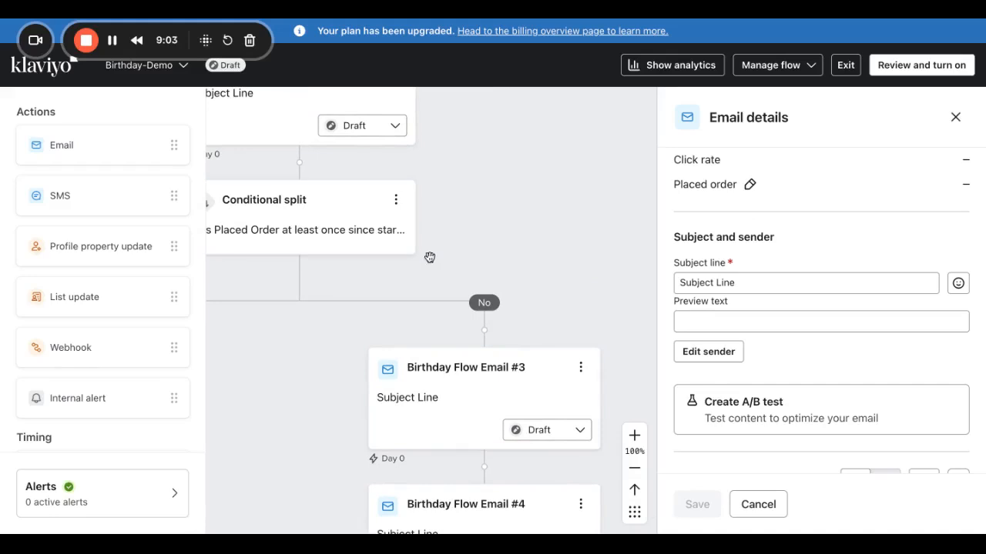
scroll(455, 267, "up", 2)
scroll(458, 268, "up", 4)
scroll(457, 268, "left", 2)
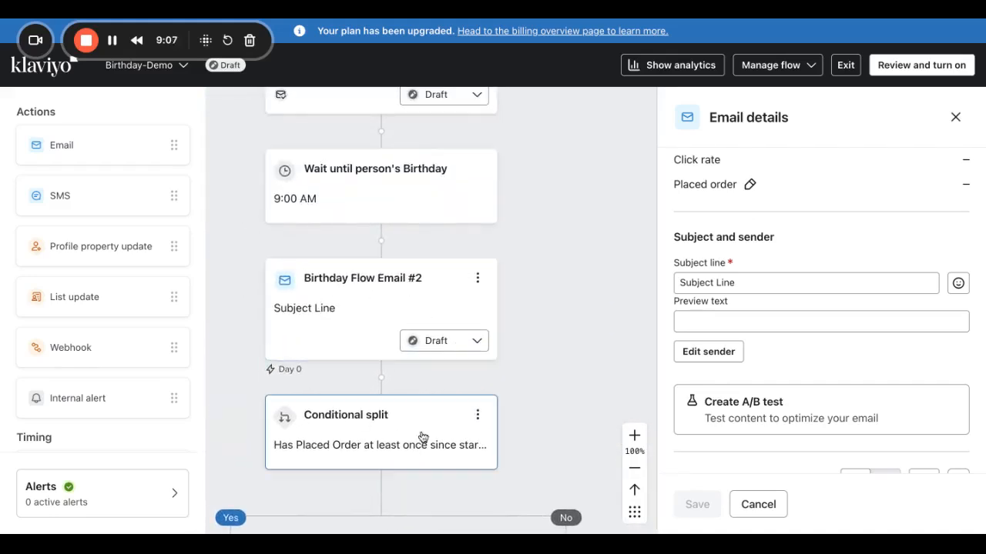
scroll(415, 443, "down", 3)
scroll(428, 445, "down", 6)
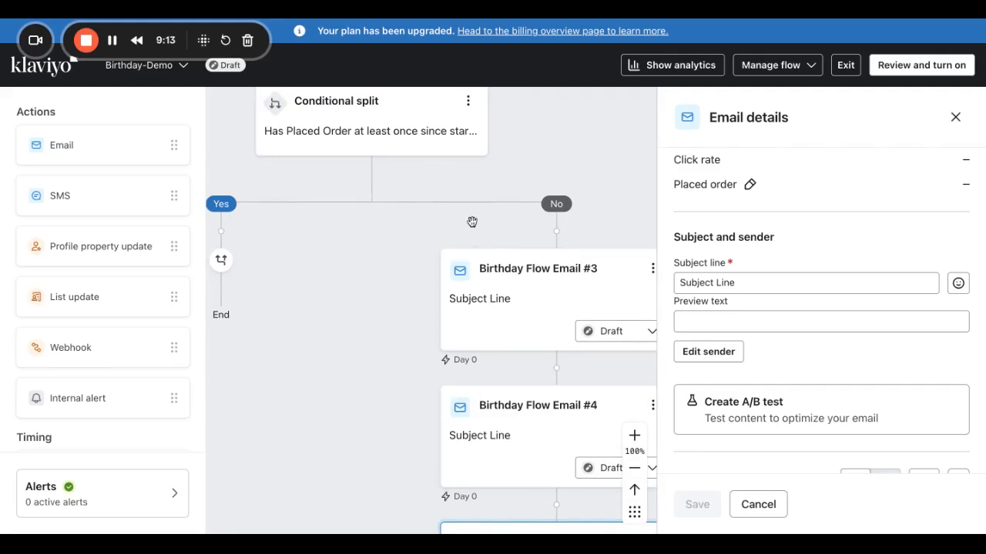
scroll(605, 476, "down", 1)
scroll(493, 339, "down", 4)
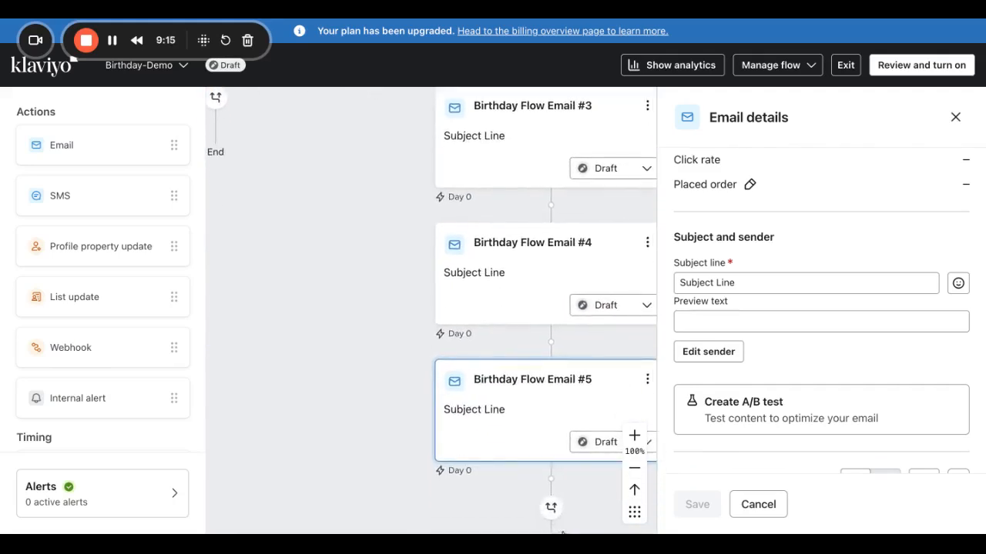
scroll(493, 338, "right", 1)
scroll(493, 339, "up", 4)
scroll(446, 281, "up", 2)
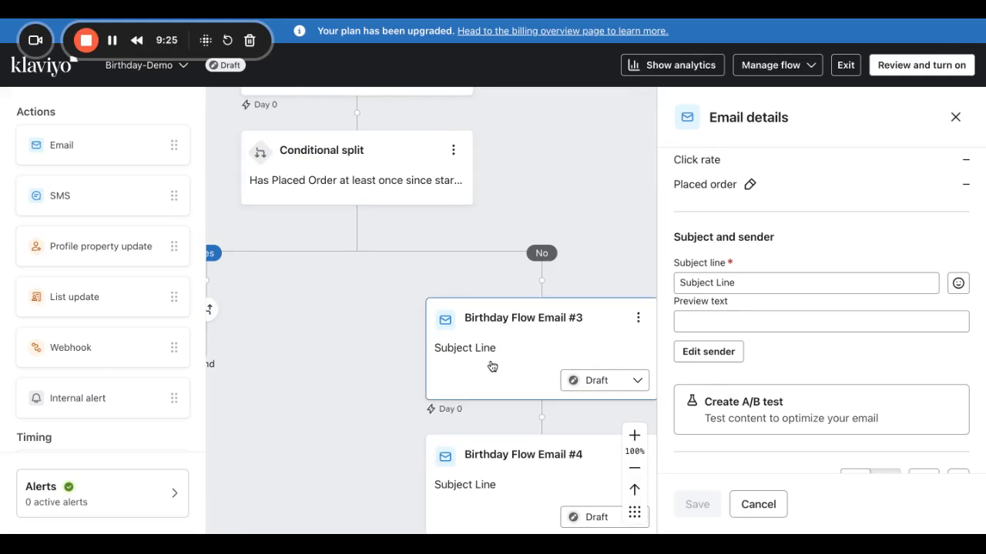
Insert a Time delay at the top of the No branch, above Birthday Flow Email #3.
scroll(492, 366, "up", 5)
scroll(492, 366, "up", 2)
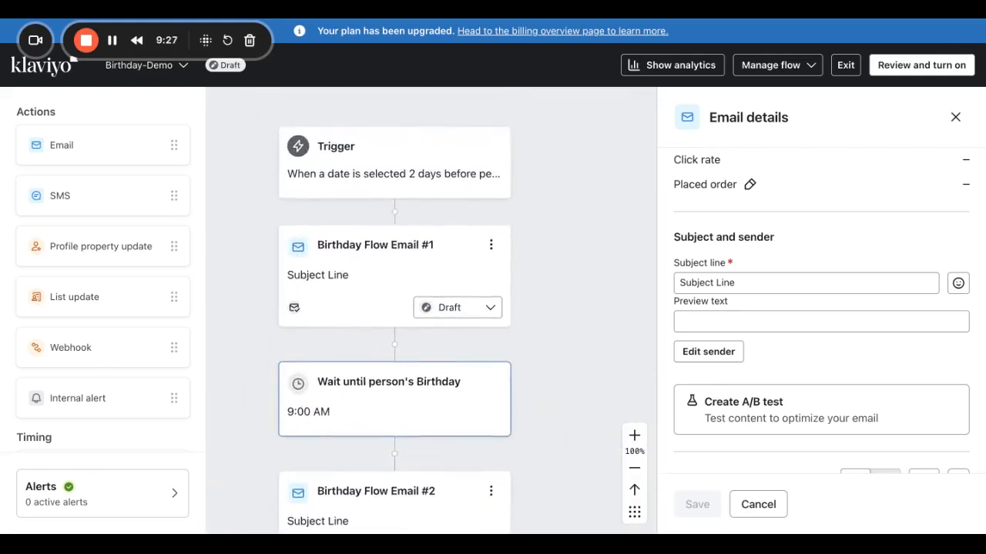
scroll(492, 367, "down", 5)
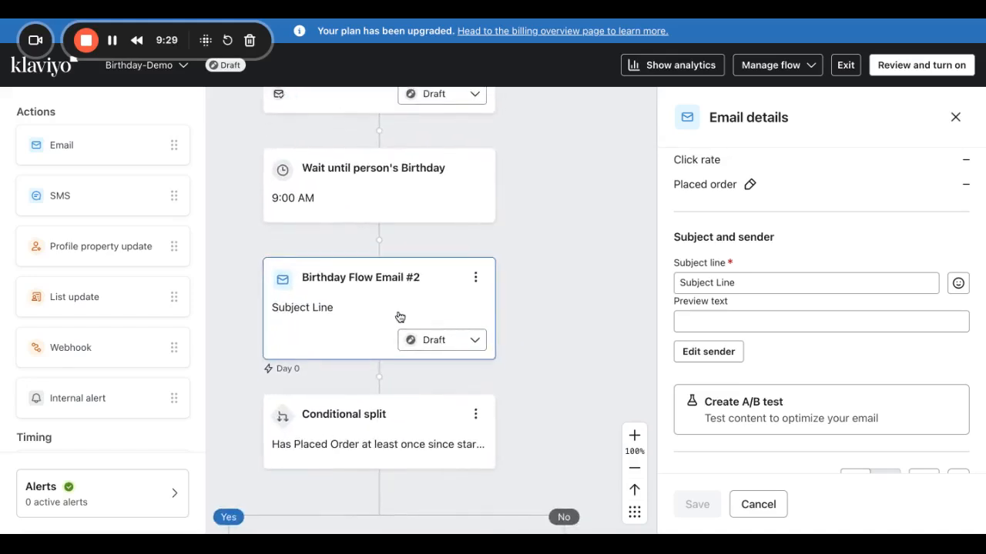
scroll(424, 401, "down", 3)
scroll(425, 401, "up", 1)
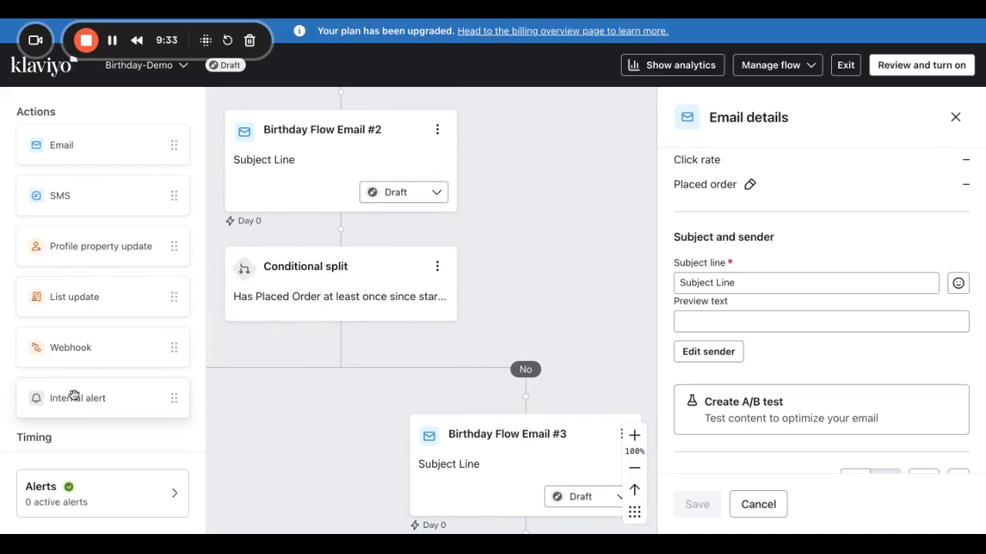
scroll(75, 395, "down", 3)
left_click_drag(66, 344, 454, 393)
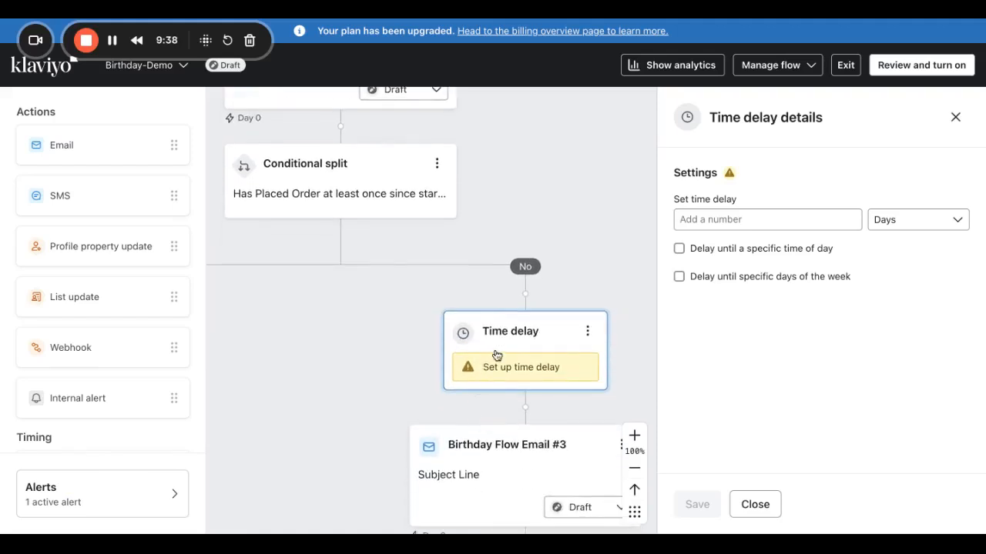
Set the first No-branch delay to 2 days and save it.
left_click(701, 221)
type("2")
left_click(696, 504)
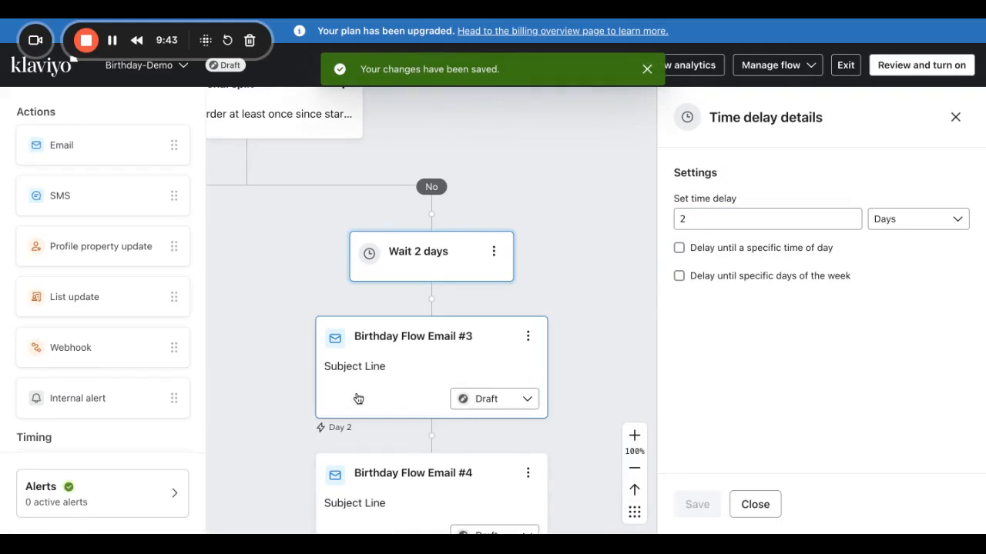
Insert another Time delay between Birthday Flow Emails #3 and #4.
scroll(377, 382, "down", 5)
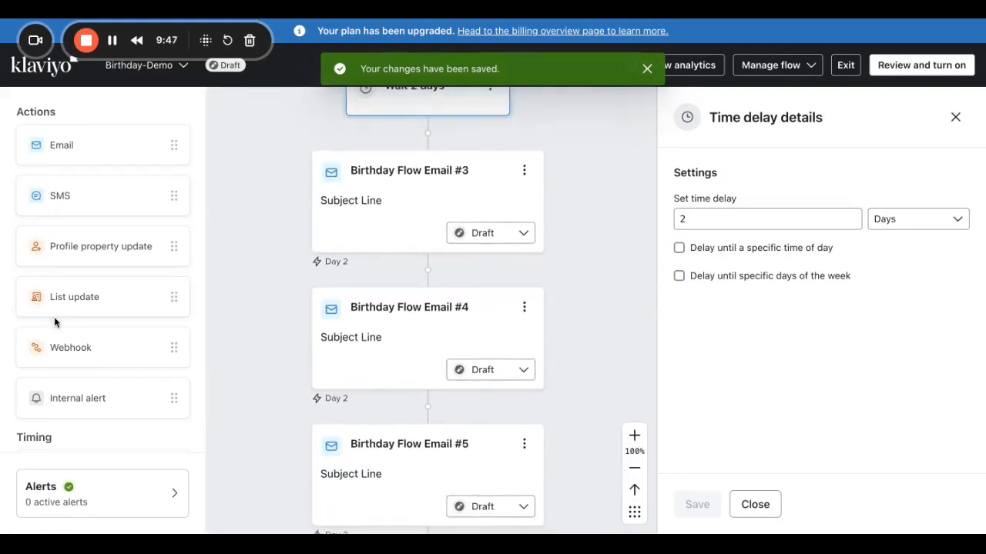
scroll(57, 414, "down", 1)
left_click_drag(57, 442, 369, 300)
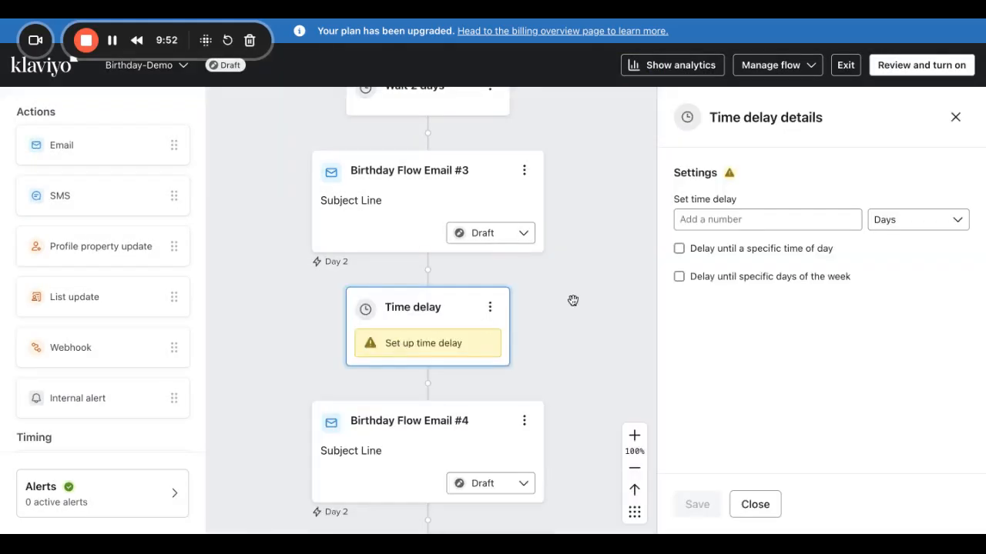
Save the delay before Email #4 at 3 days, then correct it to 2 days.
left_click(724, 220)
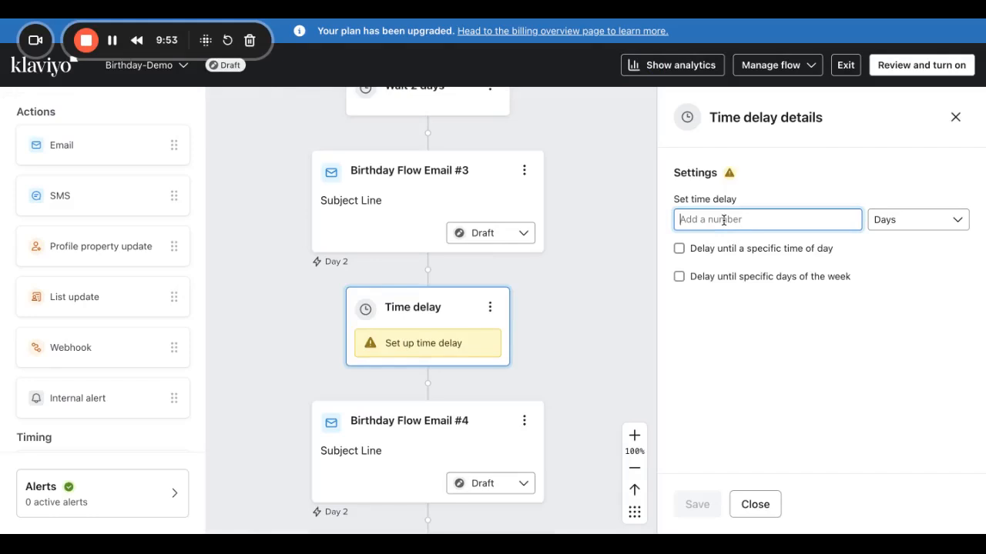
type("3")
left_click(696, 506)
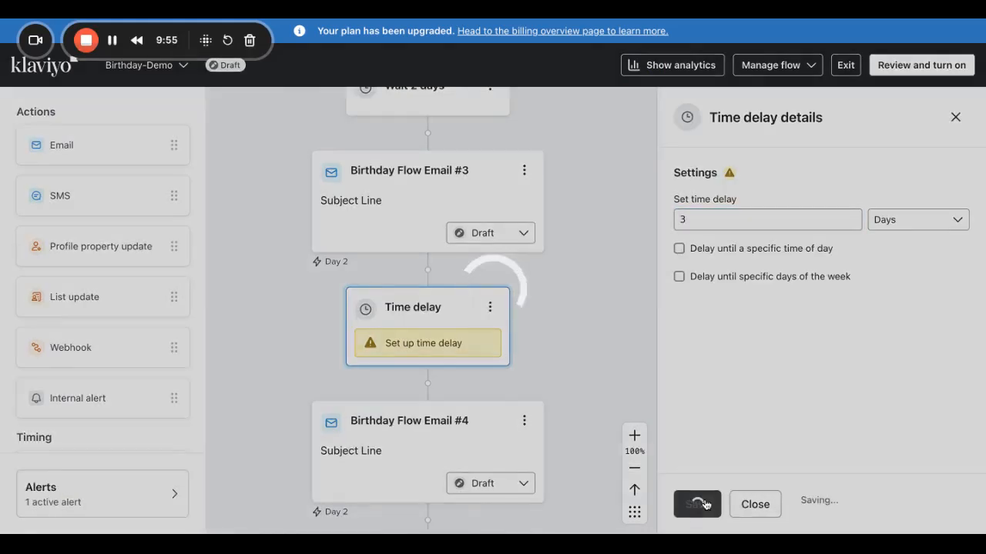
scroll(459, 405, "down", 3)
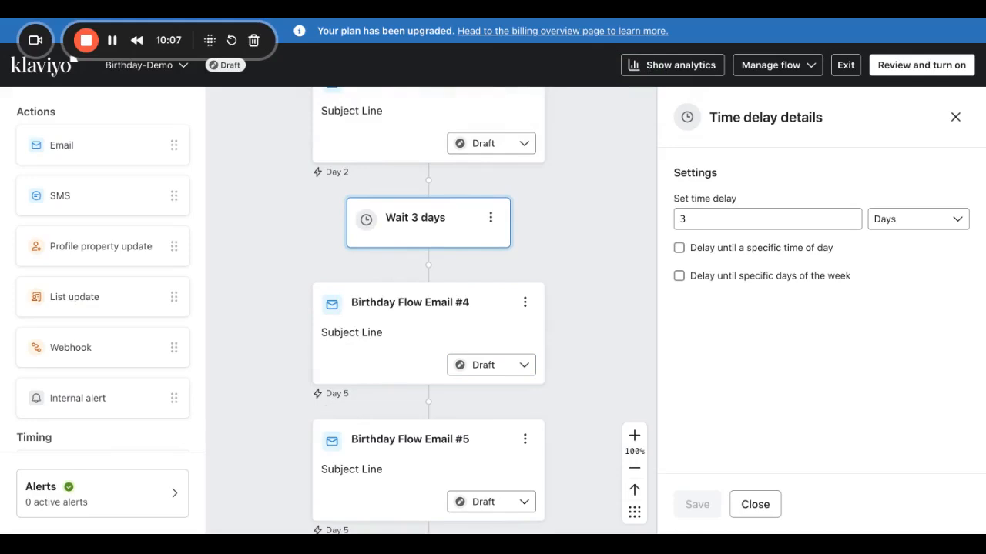
scroll(420, 227, "up", 2)
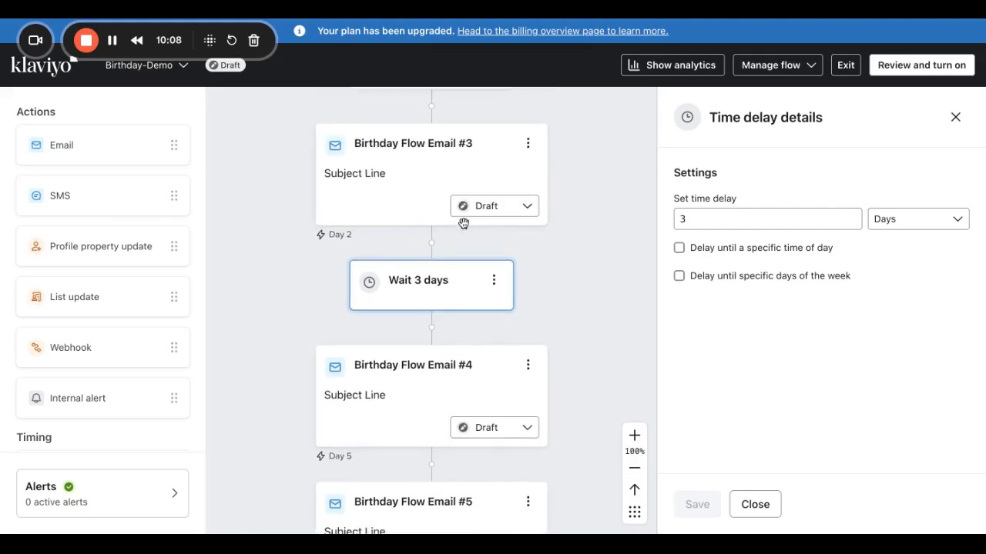
left_click(699, 221)
key("BackSpace")
type("0")
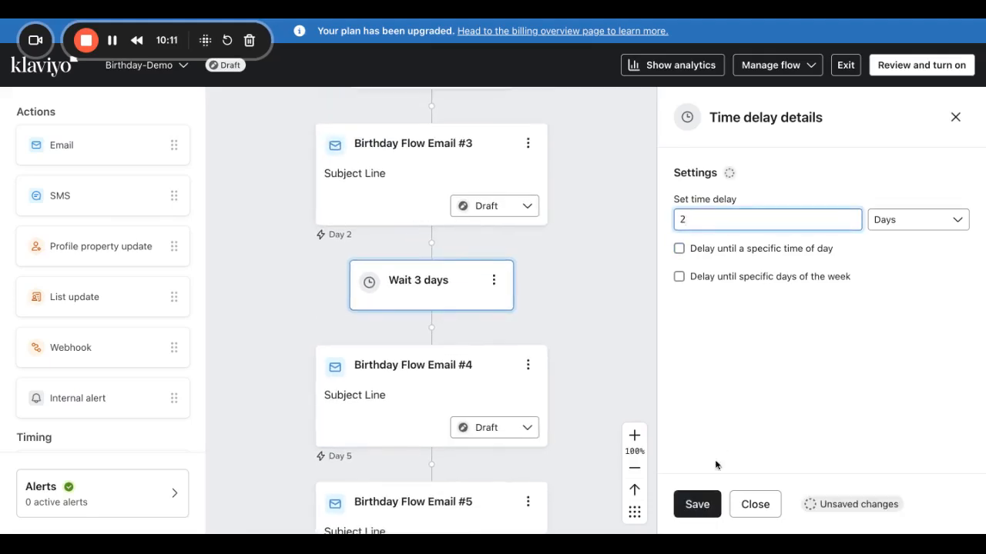
left_click(697, 504)
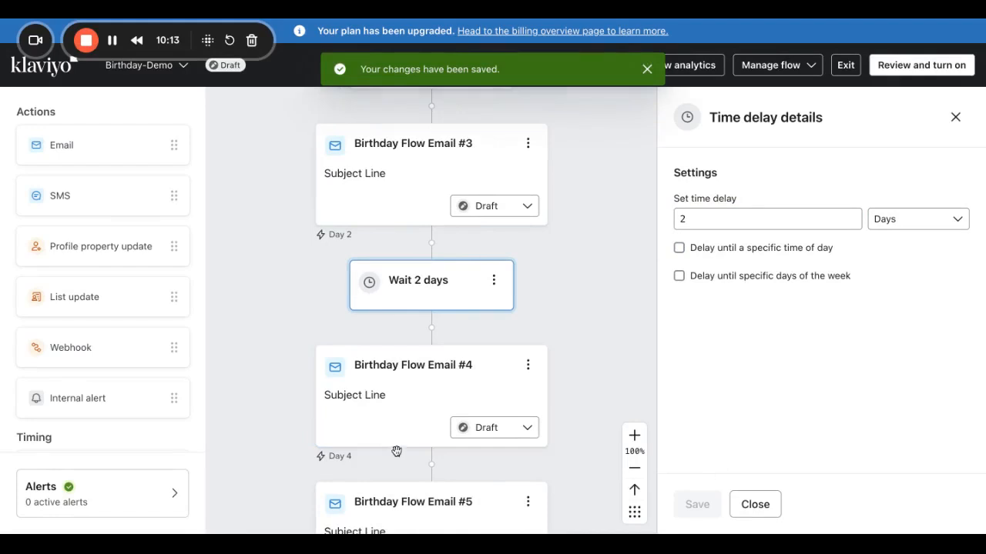
Insert a Time delay between Birthday Flow Emails #4 and #5.
scroll(375, 431, "down", 1)
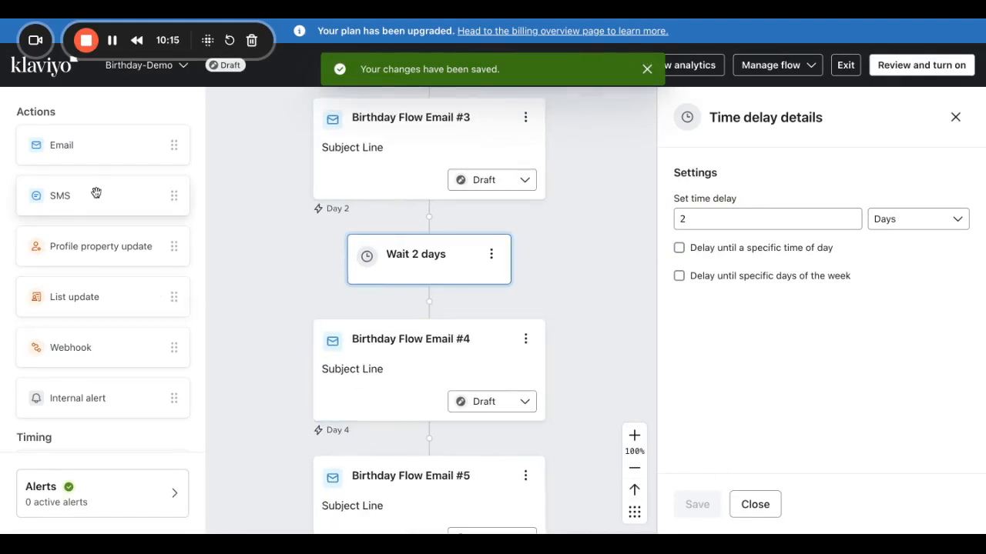
scroll(87, 378, "down", 2)
scroll(88, 379, "down", 1)
left_click_drag(77, 372, 429, 439)
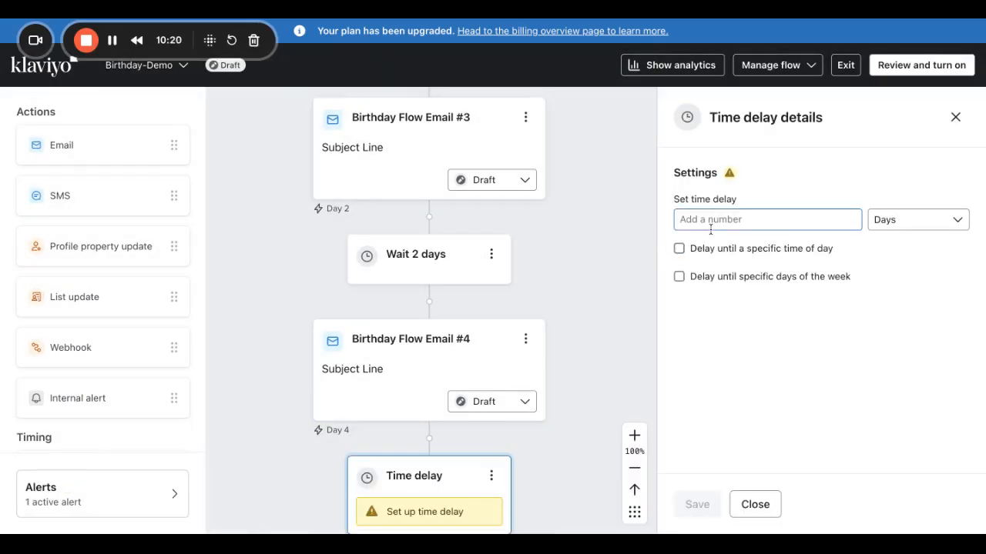
Set the delay between Emails #4 and #5 to Wait 2 days and save it.
left_click(712, 222)
type("2")
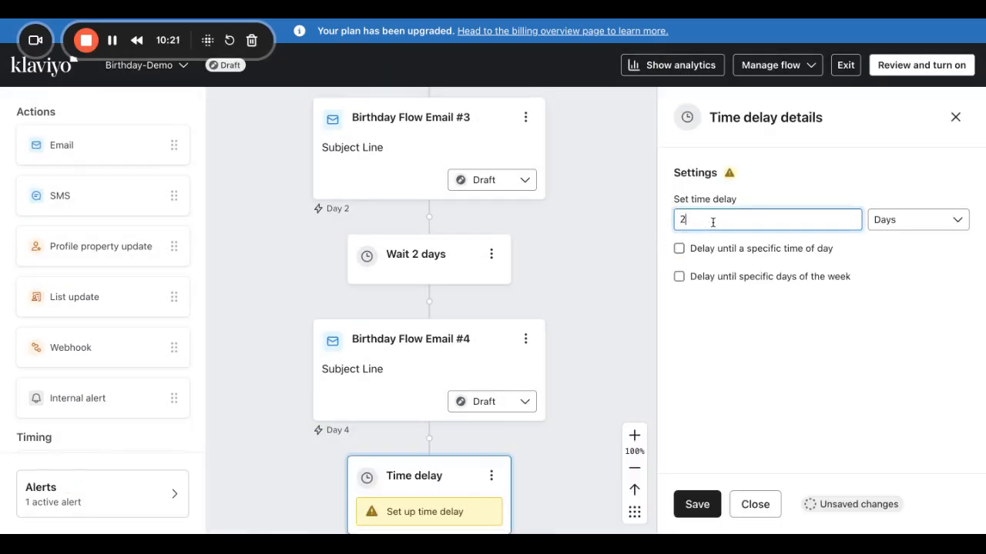
left_click(699, 511)
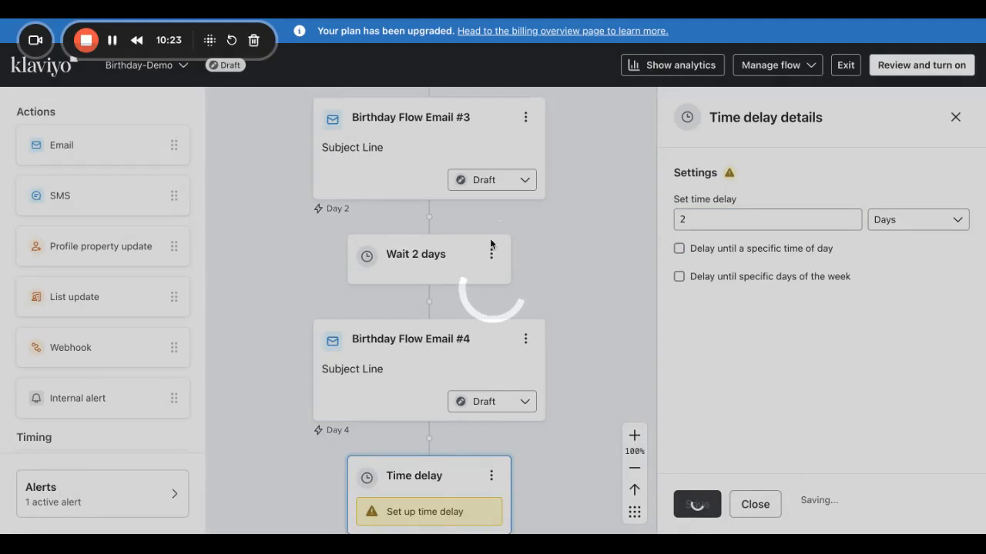
scroll(439, 431, "down", 5)
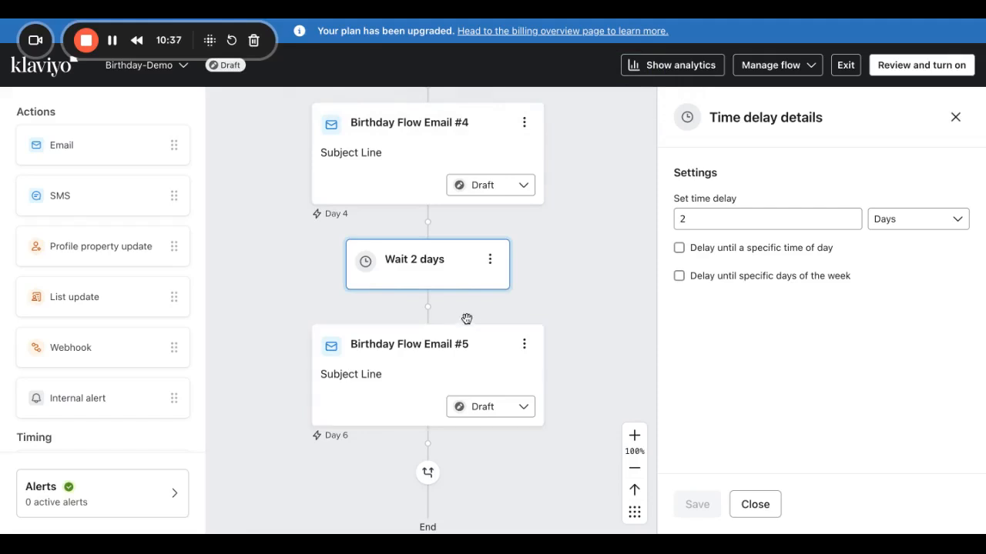
scroll(467, 319, "up", 3)
Shorten the last No-branch delay, before Email #5, to 1 day.
scroll(436, 490, "down", 3)
left_click(694, 216)
key("BackSpace")
type("1")
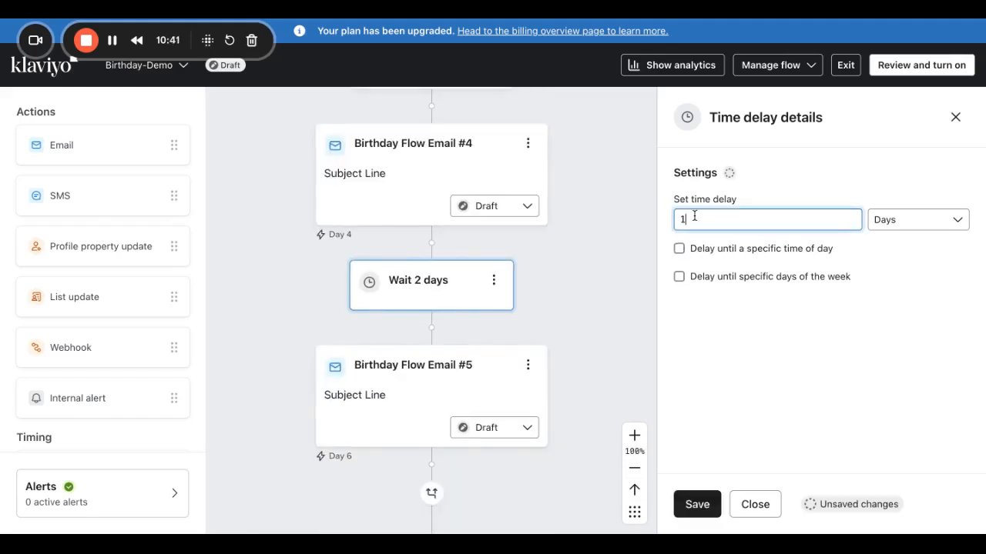
left_click(697, 504)
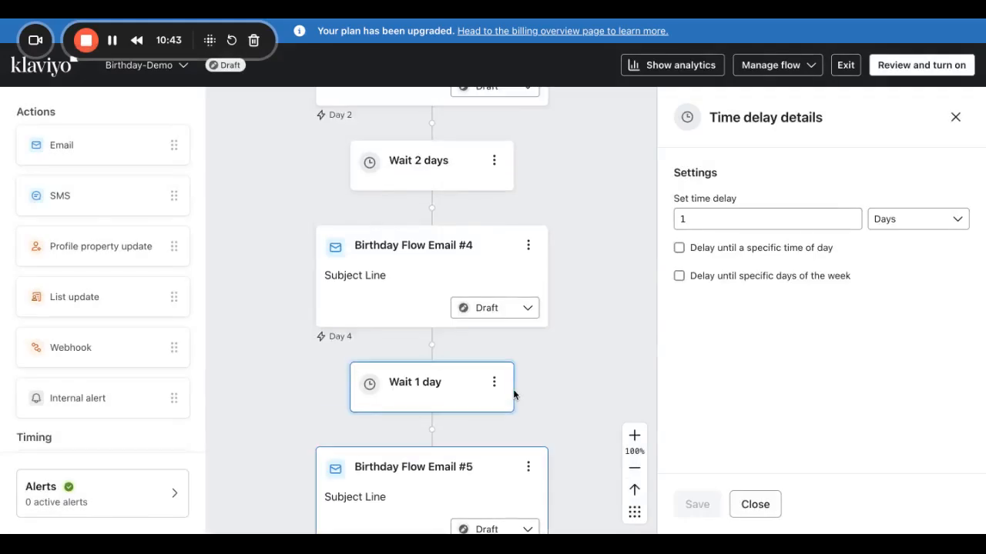
Change the wait after Birthday Flow Email #3 to 3 days.
left_click(447, 171)
left_click(693, 219)
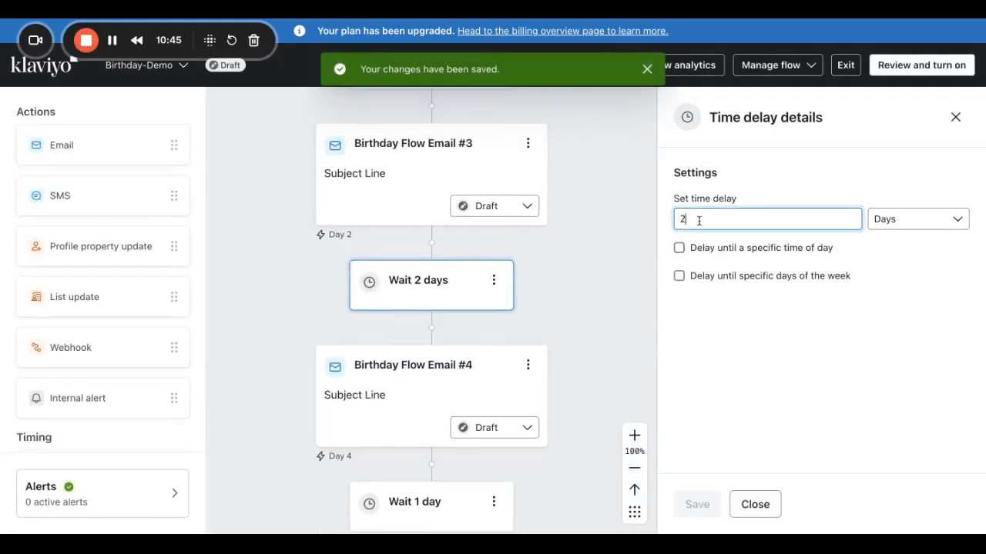
key("BackSpace")
type("0")
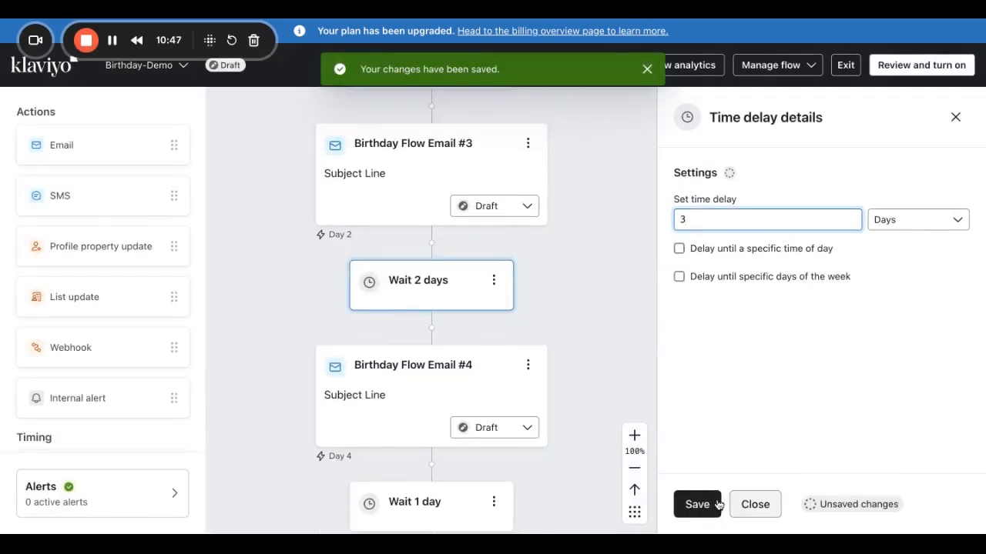
left_click(697, 505)
Shorten the first No-branch wait, before Email #3, to 1 day.
scroll(450, 453, "down", 6)
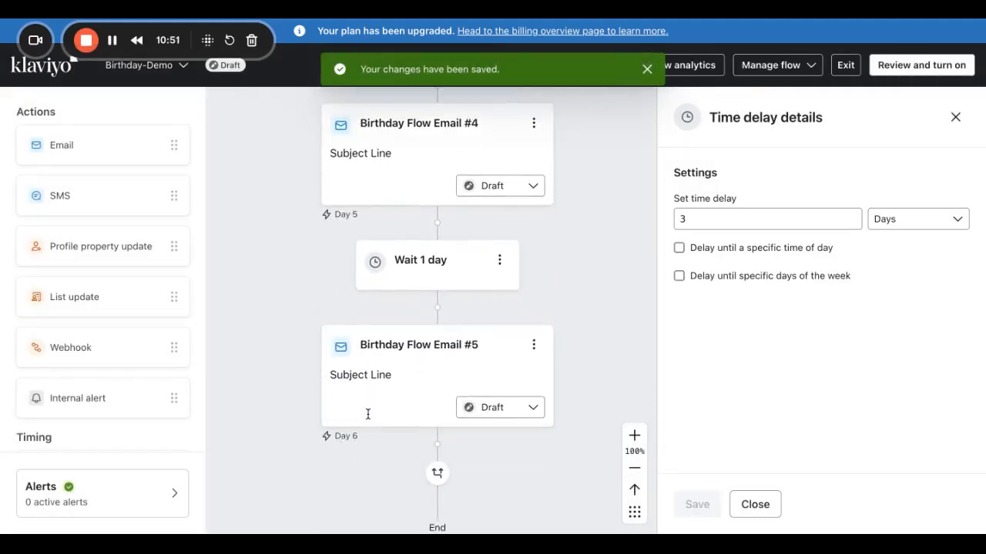
scroll(367, 411, "up", 9)
left_click(435, 191)
scroll(539, 208, "up", 2)
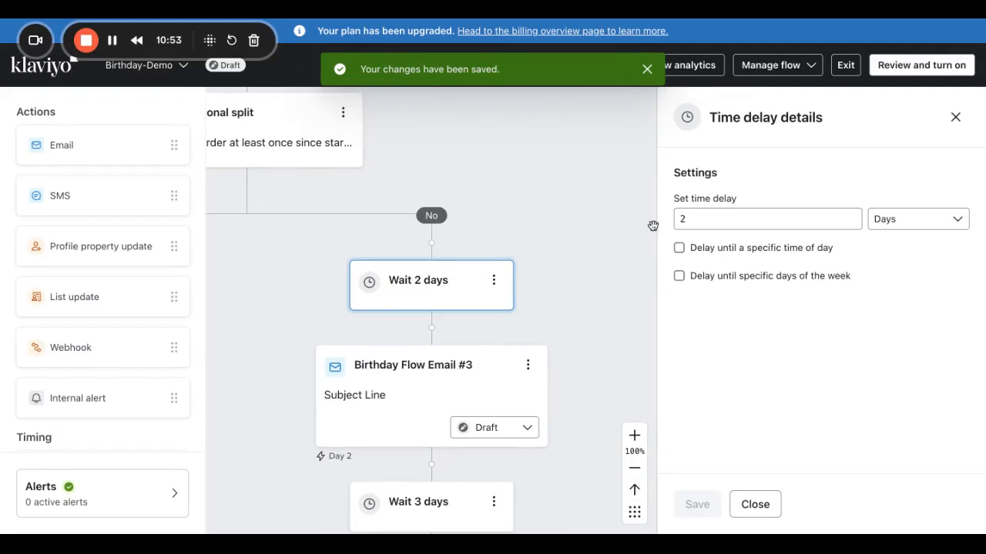
left_click(682, 221)
key("BackSpace")
type("0")
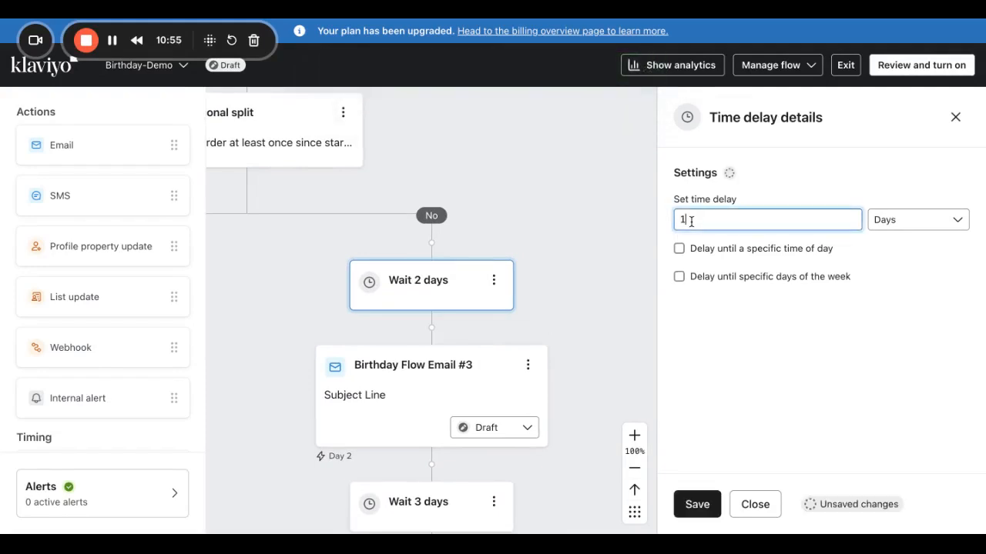
left_click(697, 505)
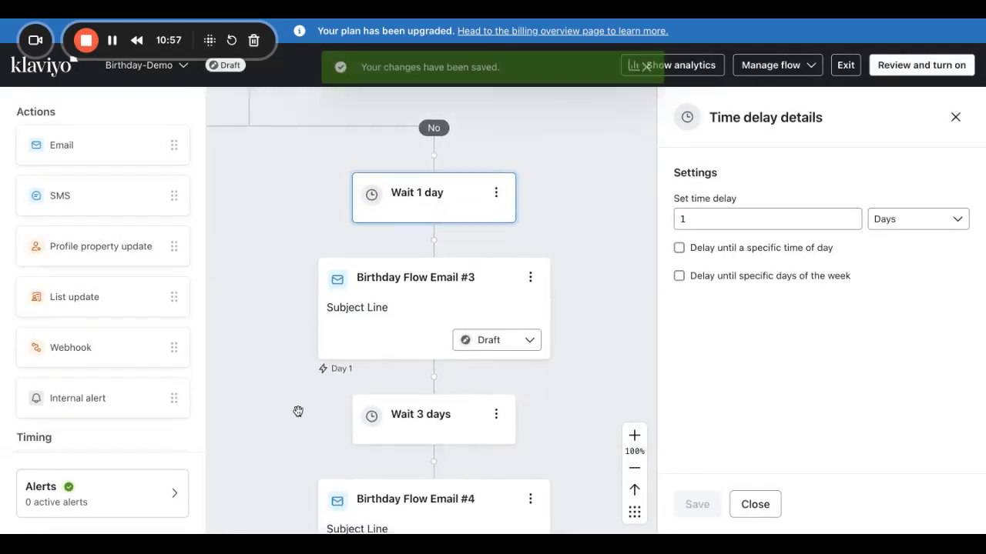
Change the wait before Birthday Flow Email #5 to 2 days.
scroll(297, 411, "down", 5)
left_click(438, 231)
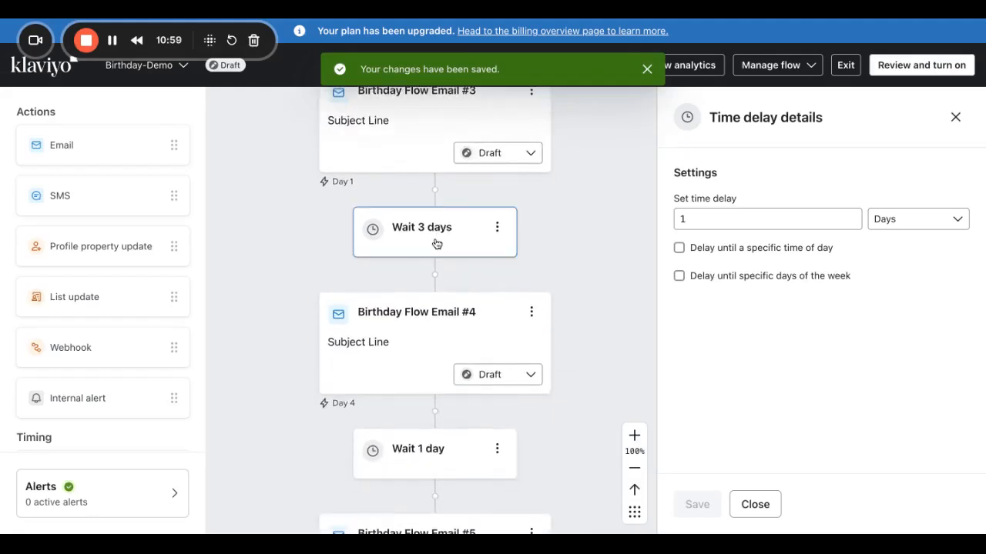
scroll(468, 405, "down", 4)
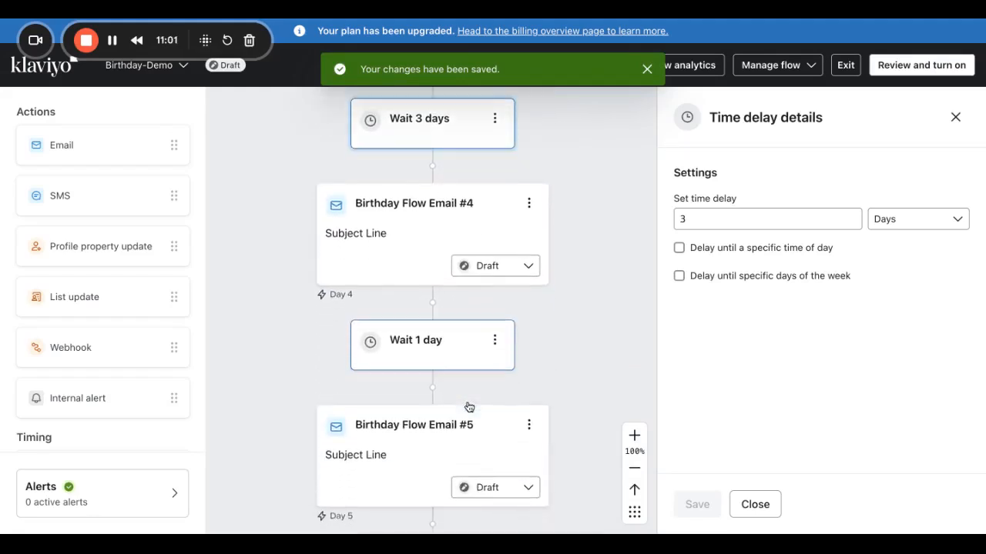
left_click(411, 361)
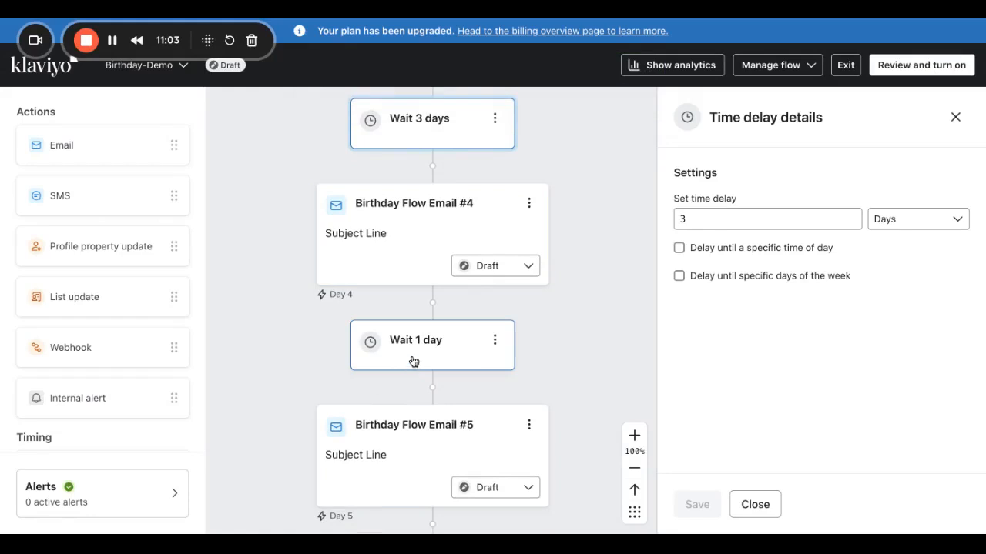
scroll(478, 323, "down", 1)
left_click(702, 219)
key("BackSpace")
type("0")
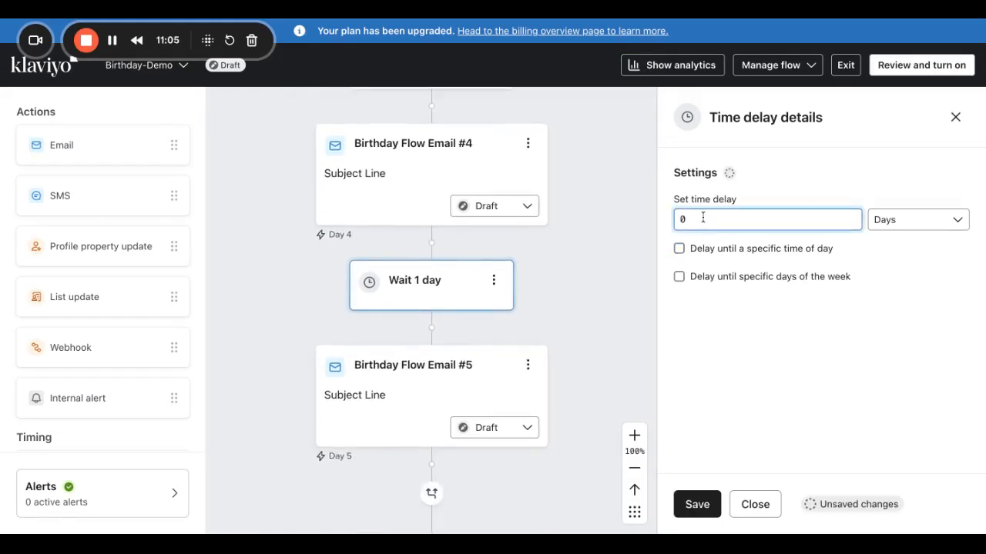
left_click(697, 505)
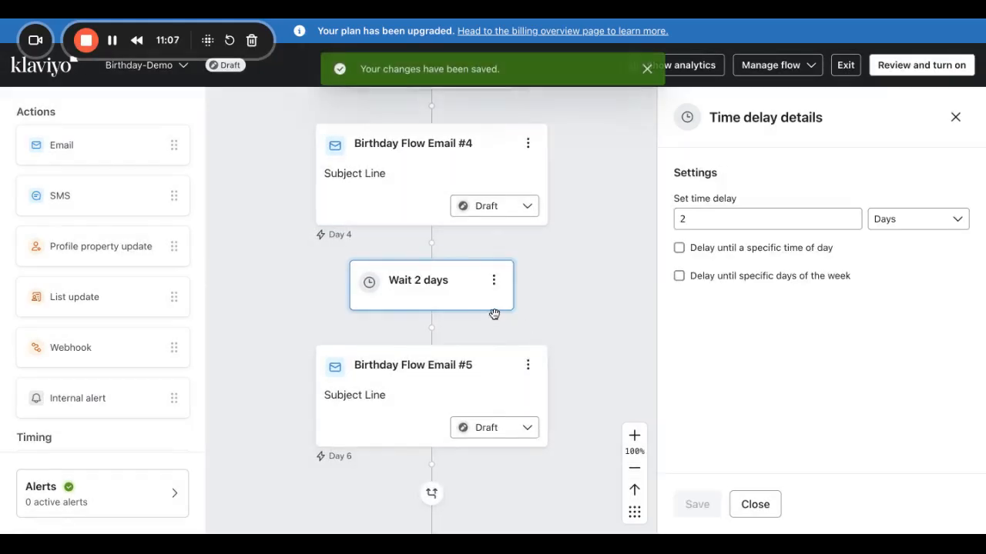
Shorten the wait after Birthday Flow Email #3 to 1 day.
scroll(495, 314, "up", 3)
left_click(460, 260)
left_click(680, 220)
key("BackSpace")
type("1")
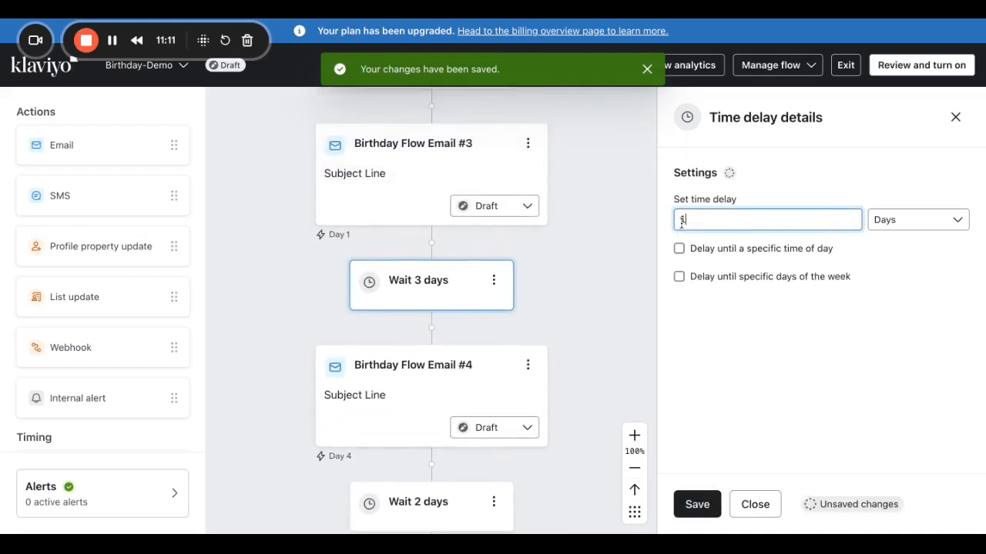
left_click(697, 505)
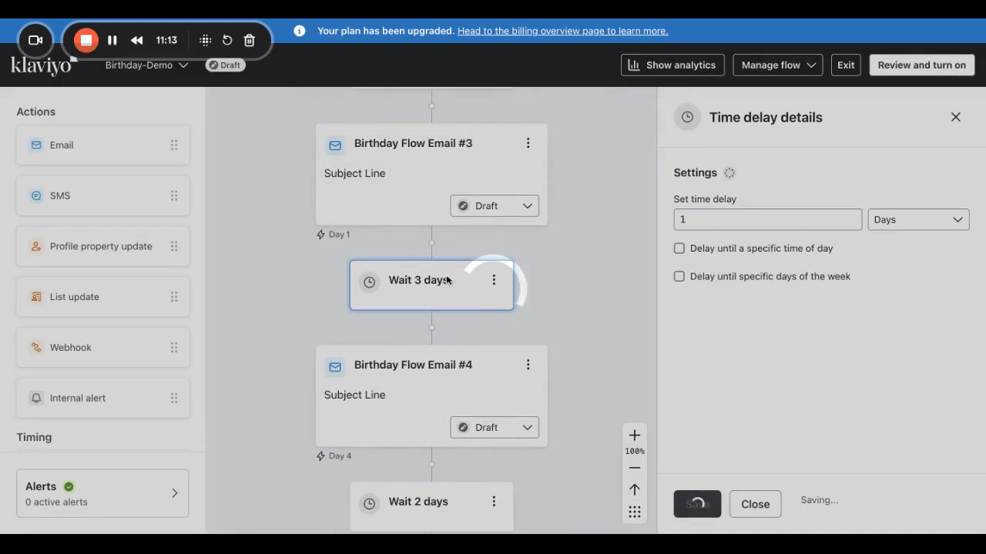
Set the wait before Birthday Flow Email #5 to 3 days, then lengthen it to 4 days.
scroll(430, 394, "down", 3)
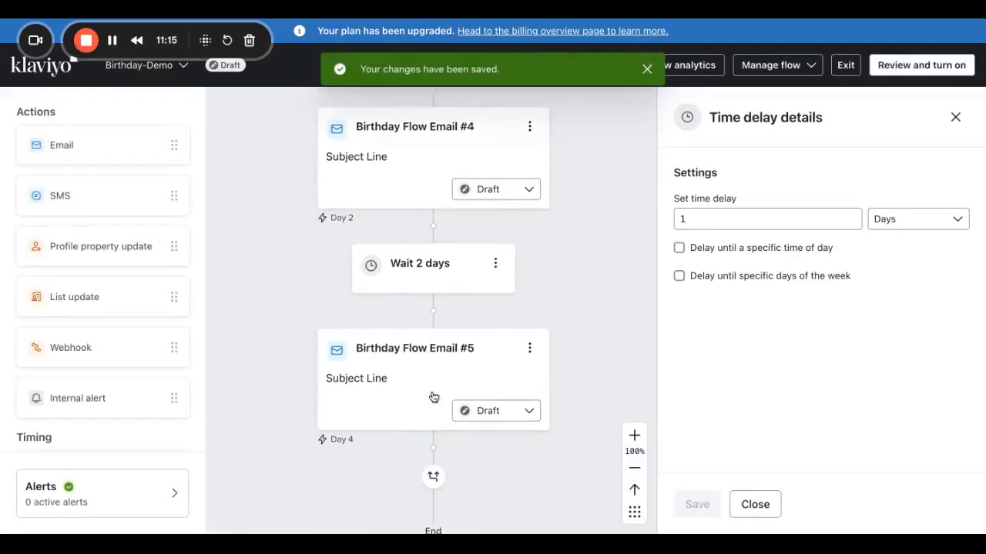
left_click(433, 275)
left_click(714, 218)
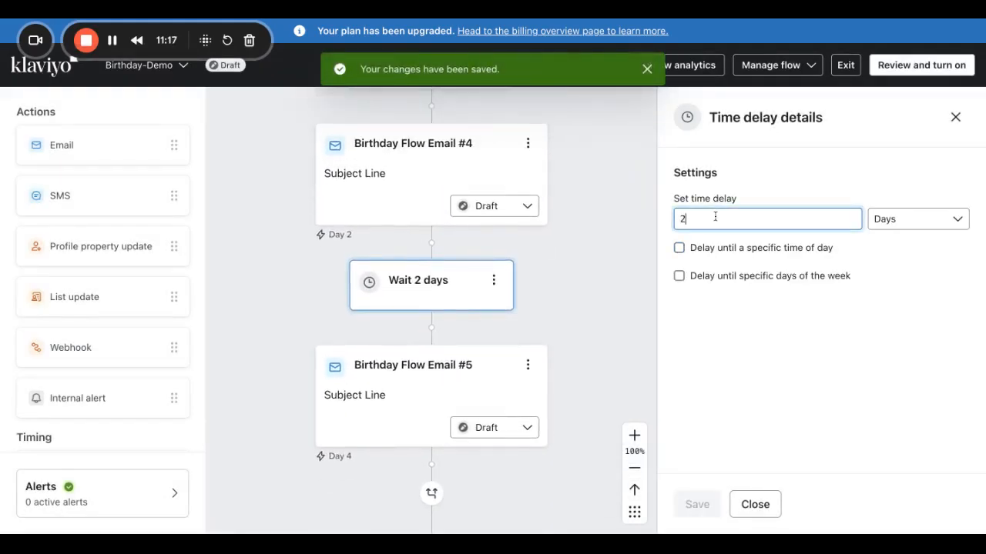
key("BackSpace")
type("0")
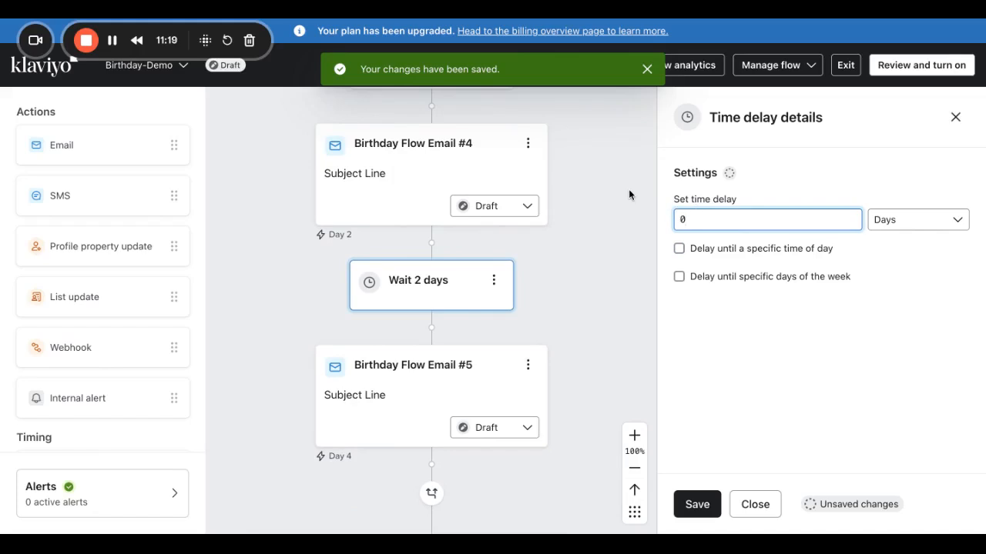
key("BackSpace")
type("3")
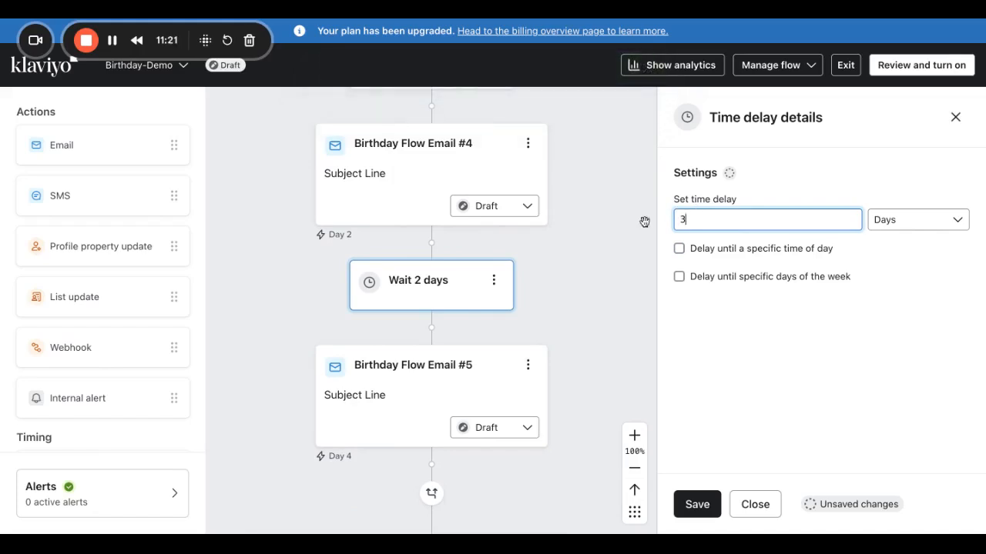
left_click(695, 504)
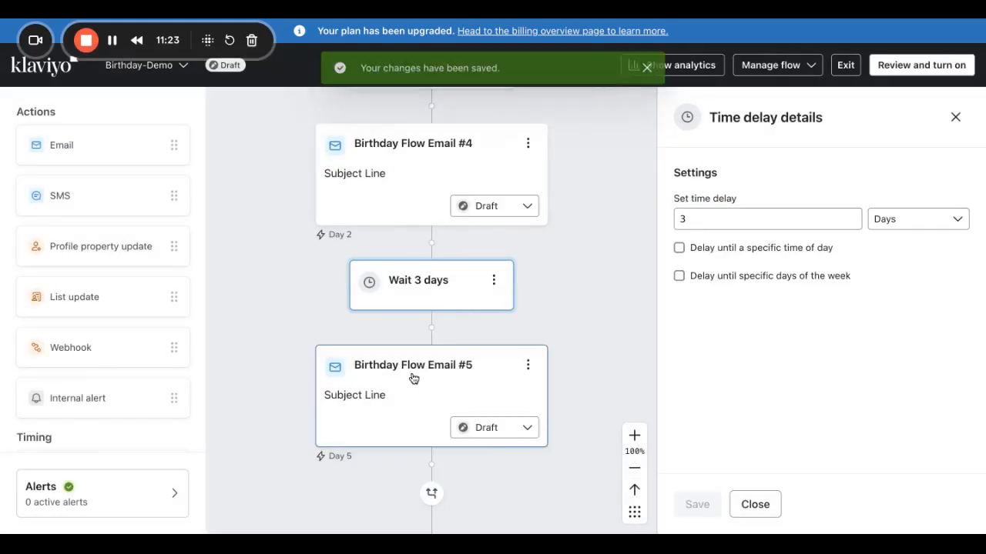
left_click(691, 224)
key("BackSpace")
type("0")
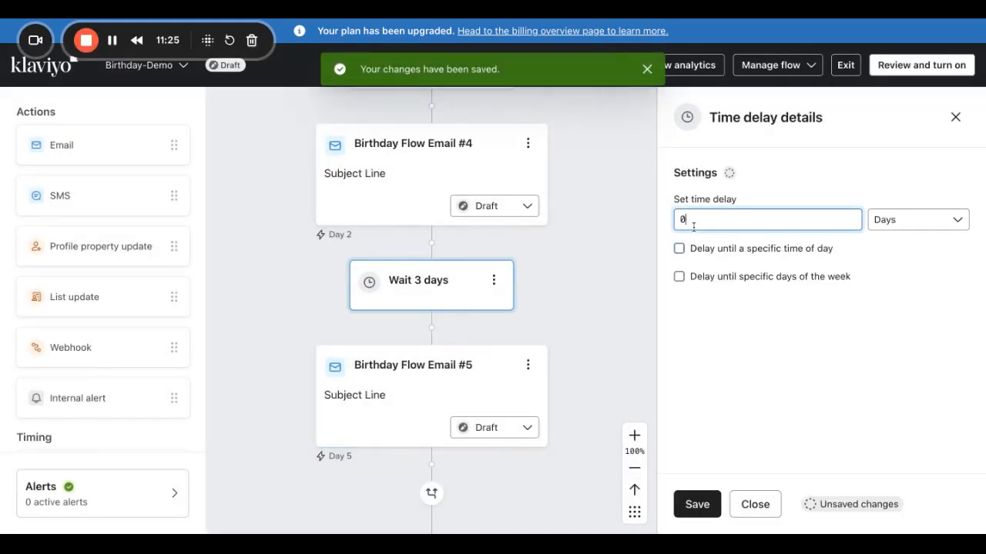
left_click(695, 504)
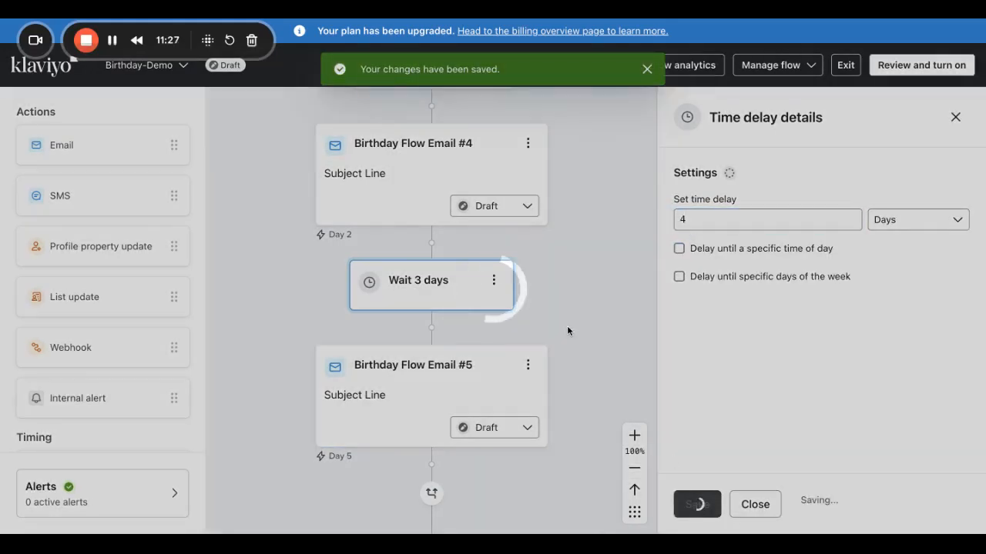
scroll(448, 324, "up", 5)
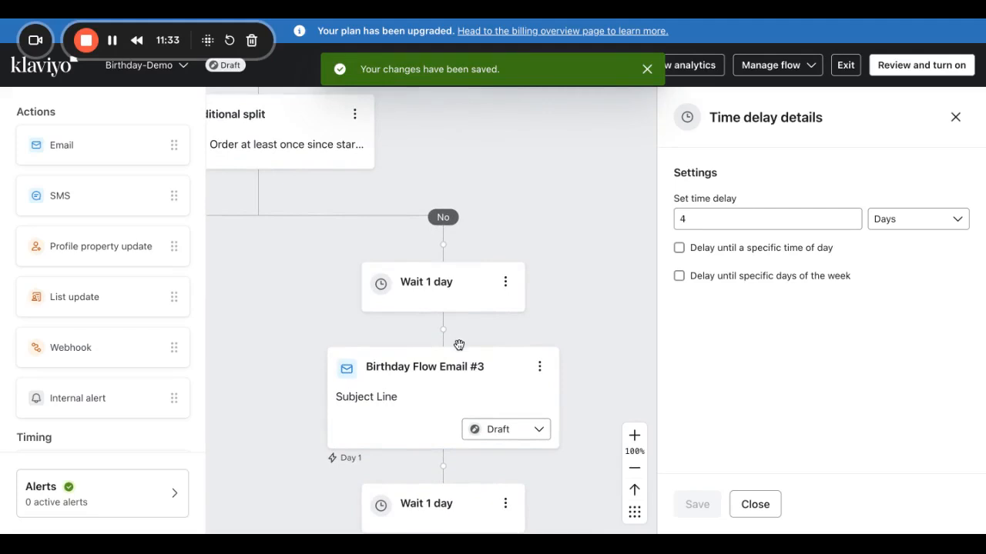
scroll(459, 341, "down", 2)
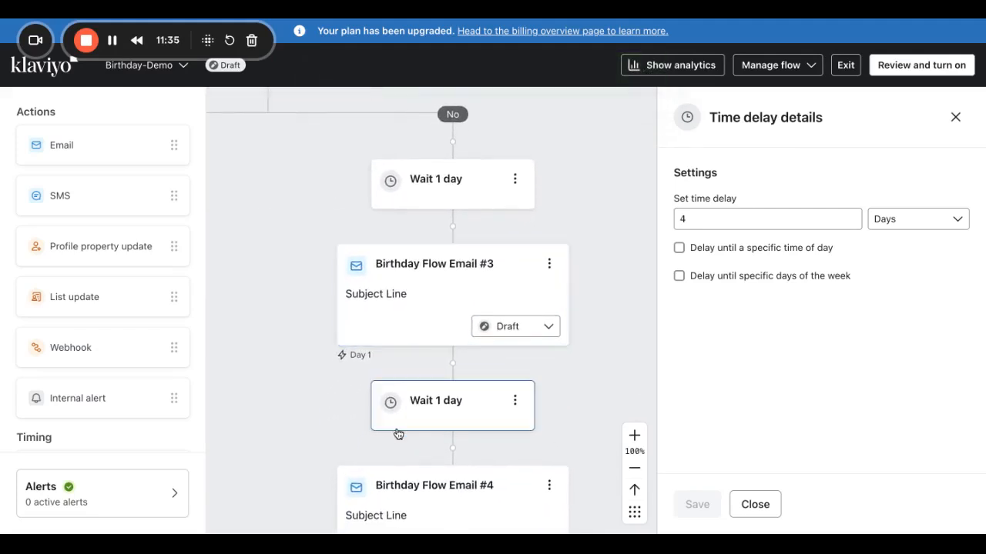
scroll(398, 434, "down", 6)
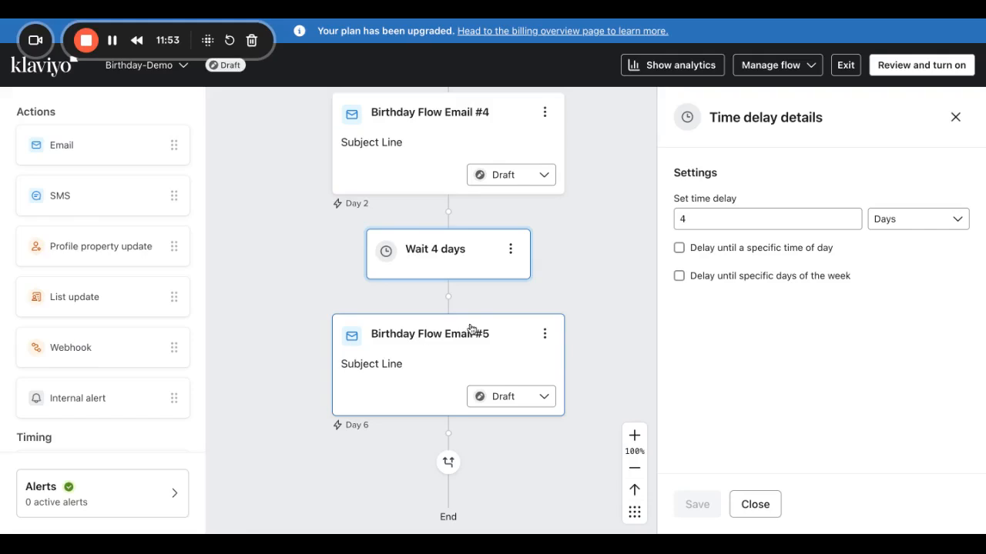
scroll(479, 380, "up", 1)
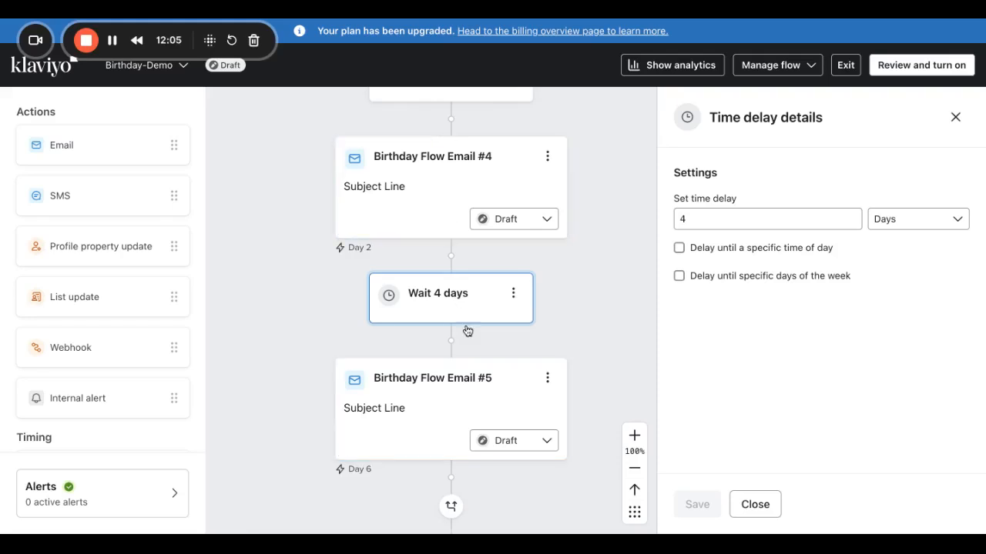
scroll(455, 299, "up", 3)
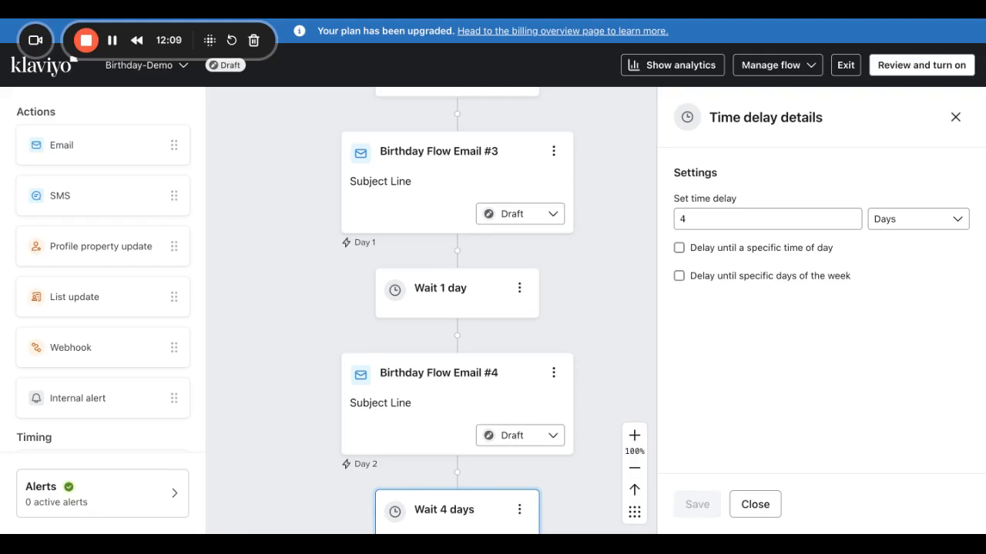
scroll(462, 161, "up", 2)
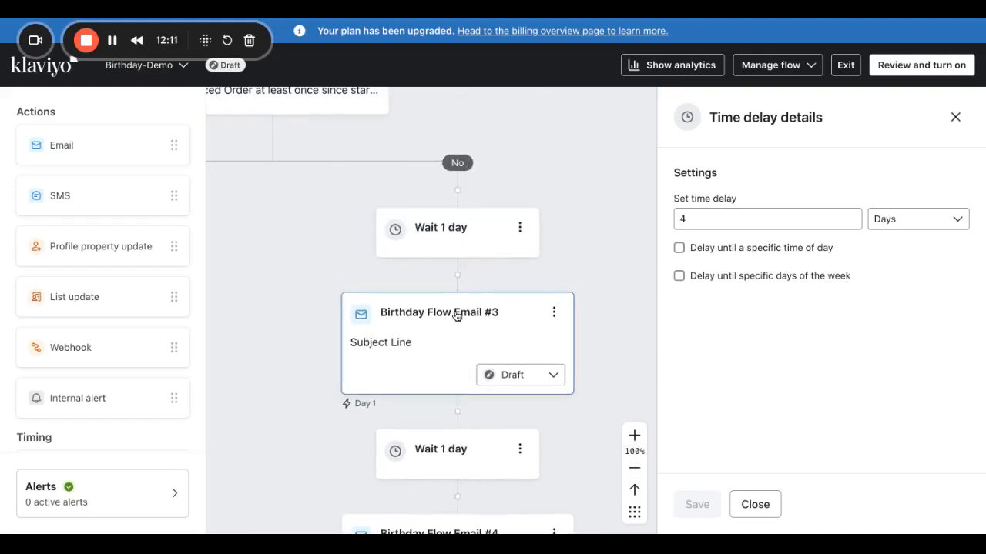
scroll(469, 488, "down", 4)
scroll(469, 490, "down", 1)
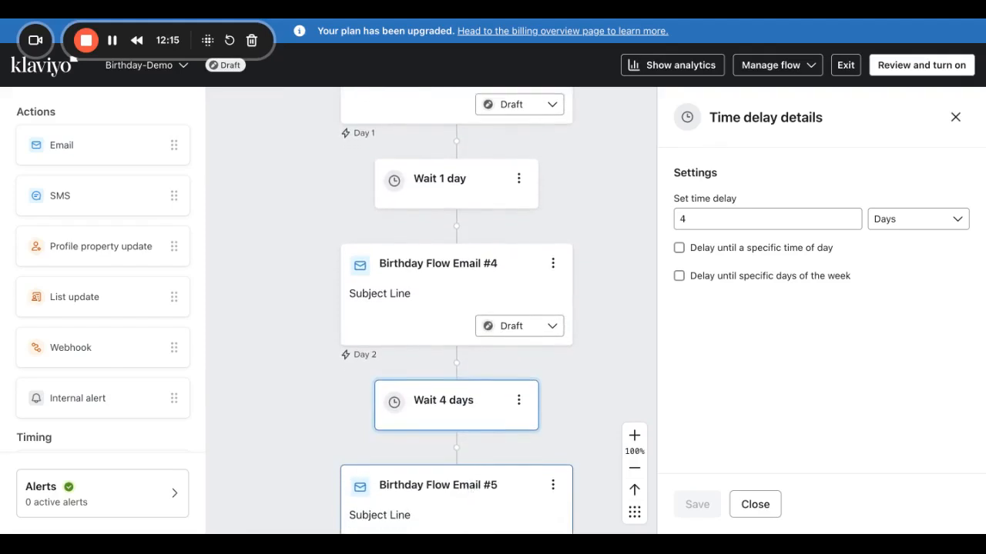